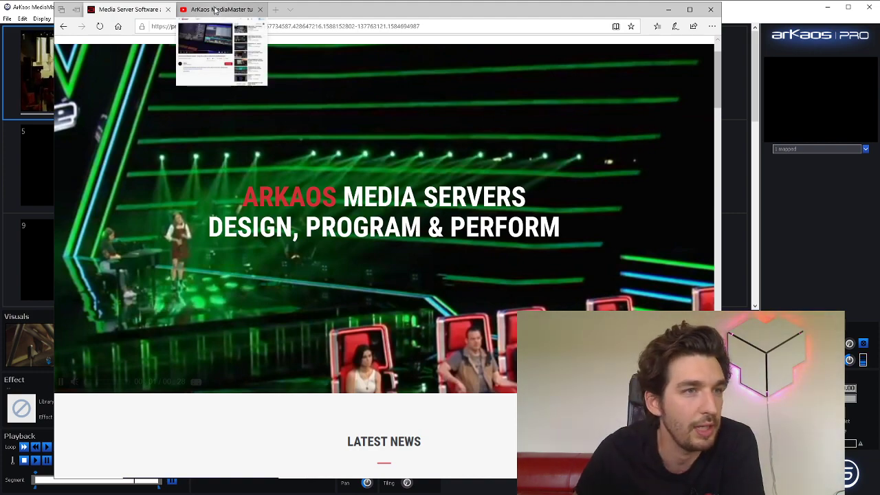
From the ArKaos home page, open and read through the news article "ArKaos helps to spread the tribute to health care workers"
{"action": "scroll", "coordinate": [232, 126], "scroll_direction": "down", "scroll_amount": 5}
{"action": "scroll", "coordinate": [232, 122], "scroll_direction": "up", "scroll_amount": 6}
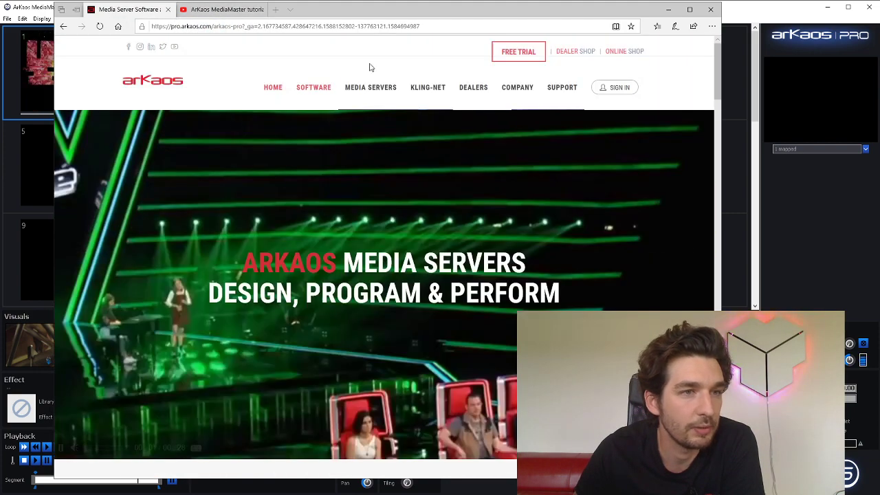
{"action": "mouse_move", "coordinate": [328, 85]}
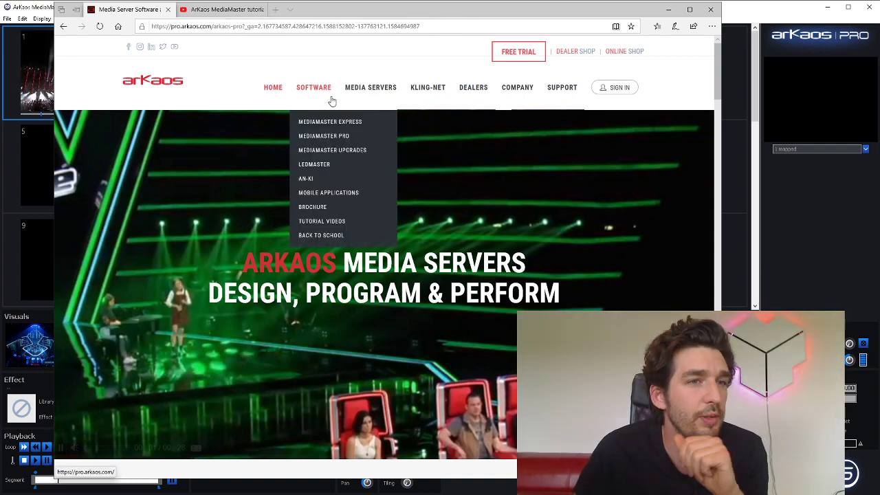
{"action": "mouse_move", "coordinate": [421, 107]}
{"action": "scroll", "coordinate": [396, 196], "scroll_direction": "down", "scroll_amount": 6}
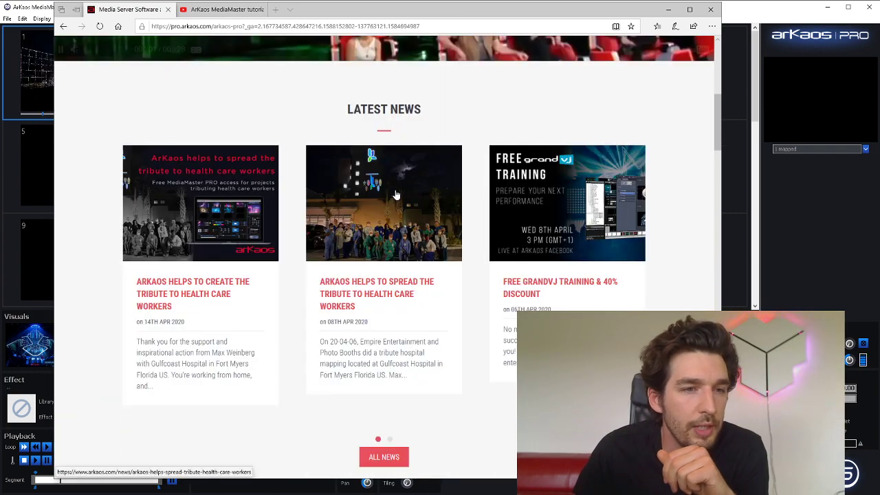
{"action": "left_click", "coordinate": [356, 296]}
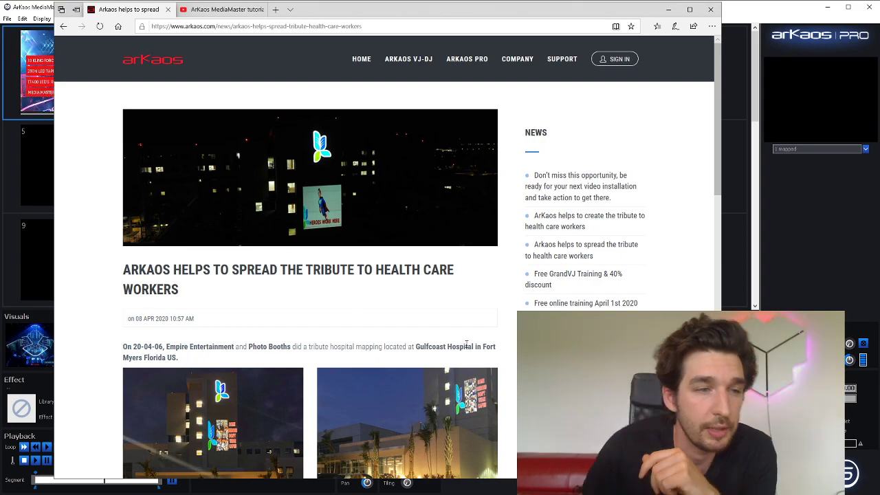
{"action": "scroll", "coordinate": [350, 258], "scroll_direction": "down", "scroll_amount": 15}
{"action": "scroll", "coordinate": [334, 259], "scroll_direction": "up", "scroll_amount": 3}
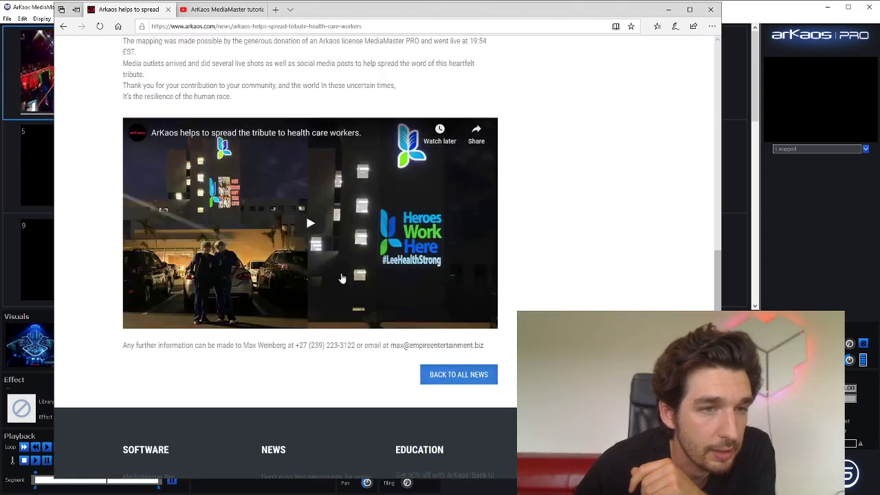
{"action": "scroll", "coordinate": [293, 295], "scroll_direction": "up", "scroll_amount": 12}
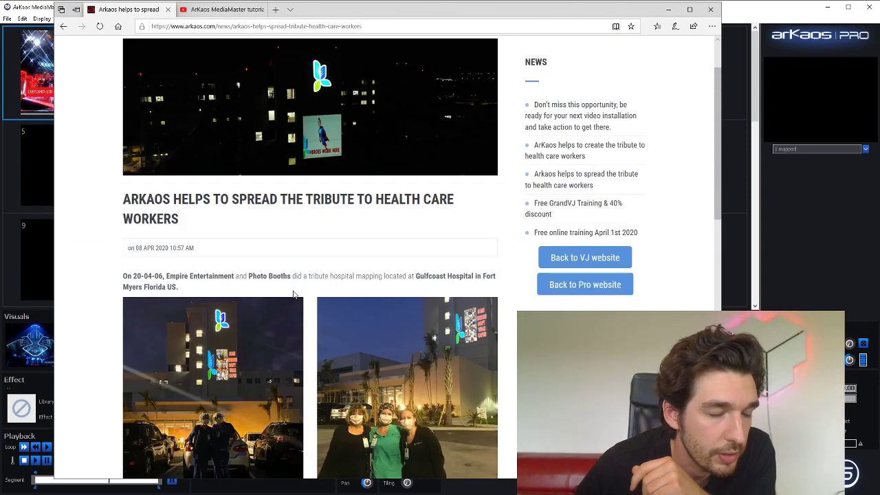
{"action": "scroll", "coordinate": [405, 218], "scroll_direction": "down", "scroll_amount": 6}
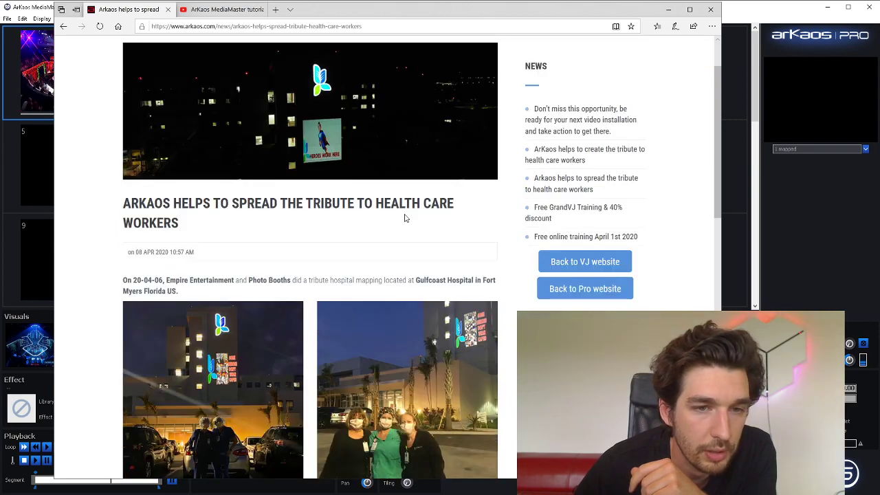
{"action": "scroll", "coordinate": [414, 221], "scroll_direction": "down", "scroll_amount": 5}
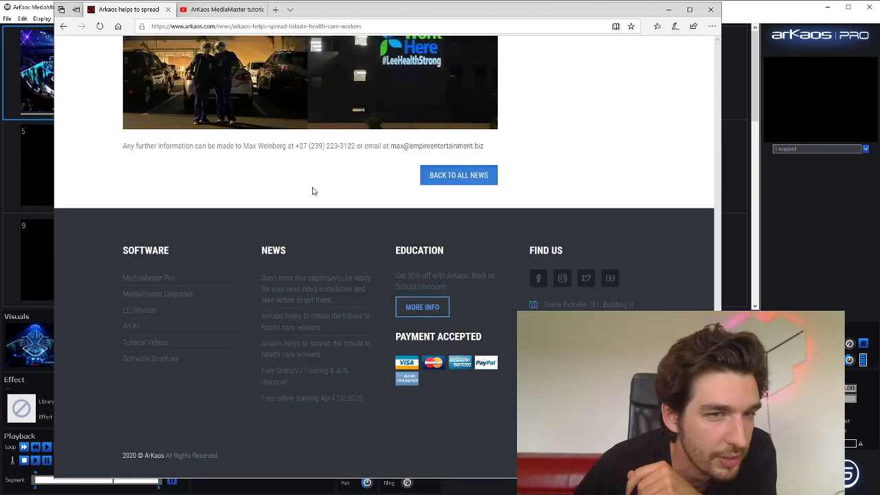
Return to all news and open the article "ArKaos helps to create the tribute to health care workers"
{"action": "left_click", "coordinate": [459, 177]}
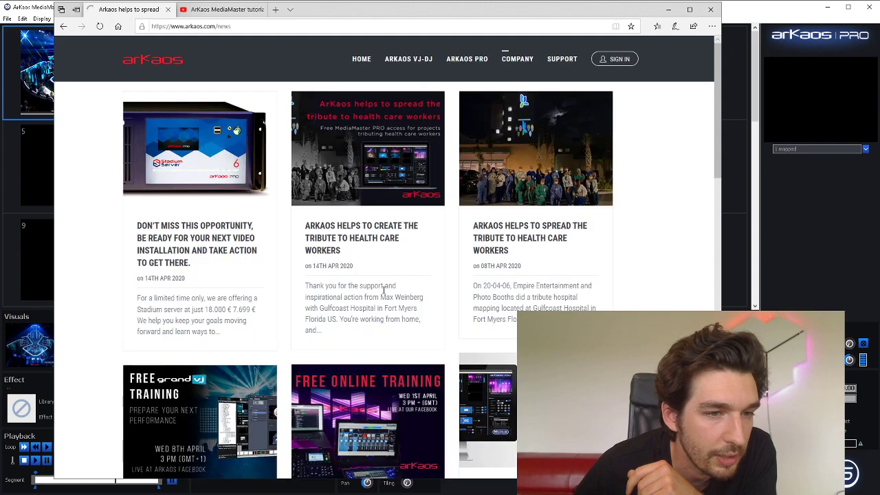
{"action": "scroll", "coordinate": [385, 294], "scroll_direction": "down", "scroll_amount": 2}
{"action": "scroll", "coordinate": [385, 294], "scroll_direction": "up", "scroll_amount": 2}
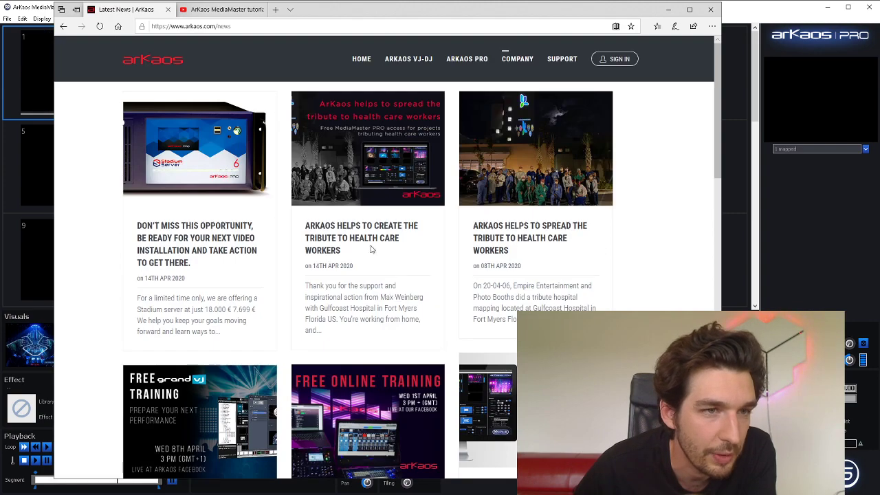
{"action": "left_click", "coordinate": [362, 192]}
{"action": "scroll", "coordinate": [365, 189], "scroll_direction": "down", "scroll_amount": 5}
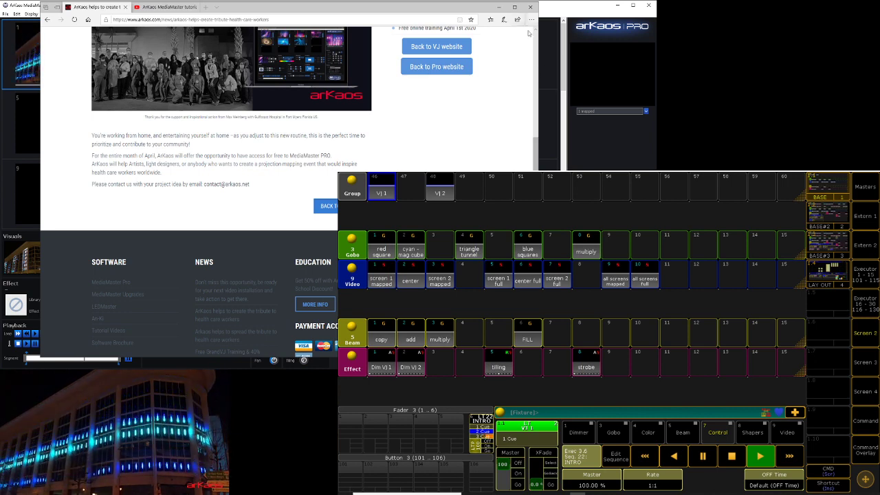
Close the web browser with all its tabs and return to MediaMaster
{"action": "left_click", "coordinate": [530, 7]}
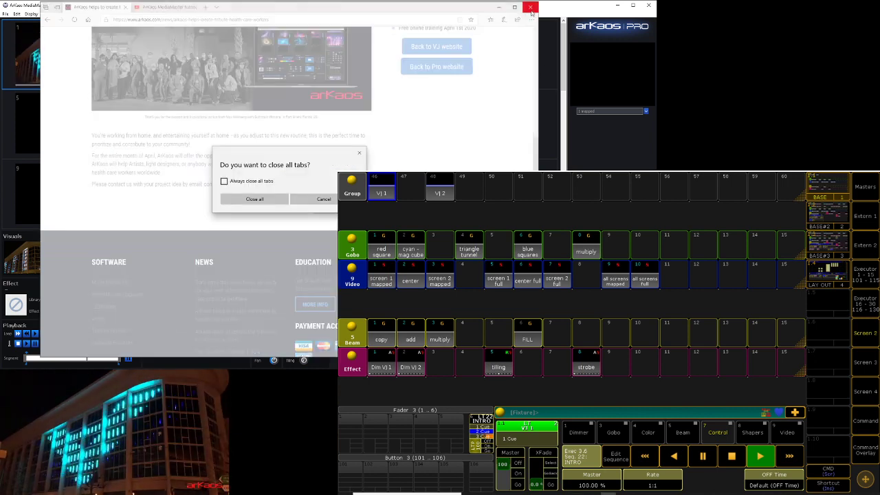
{"action": "left_click", "coordinate": [258, 201]}
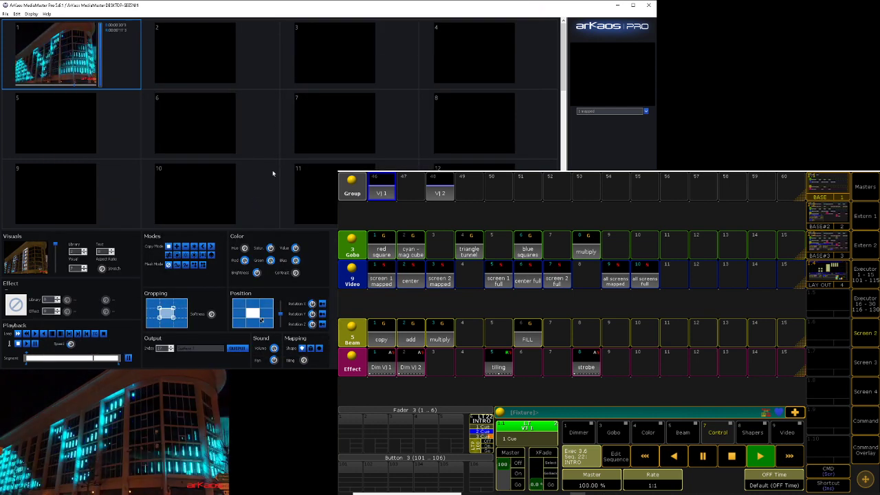
{"action": "left_click", "coordinate": [200, 177]}
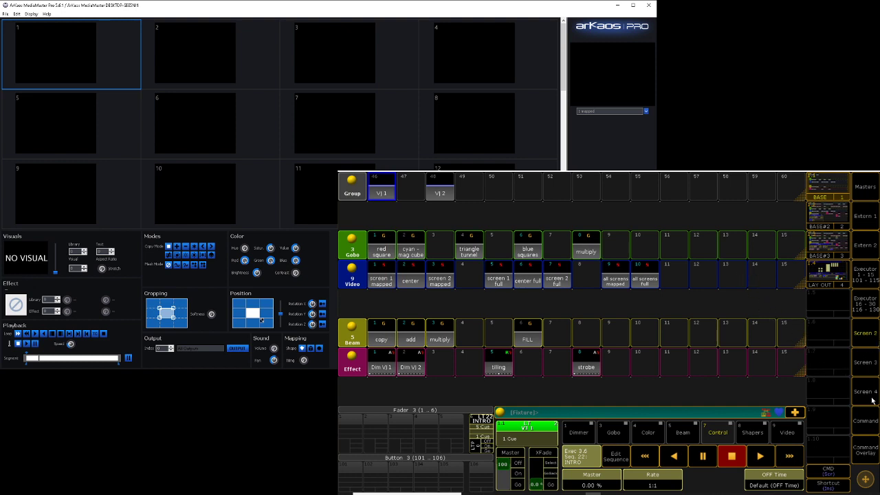
Open the console's Patch & Fixture Schedule and widen the Fixture Type column to show the full names
{"action": "left_click", "coordinate": [866, 421]}
{"action": "left_click", "coordinate": [780, 182]}
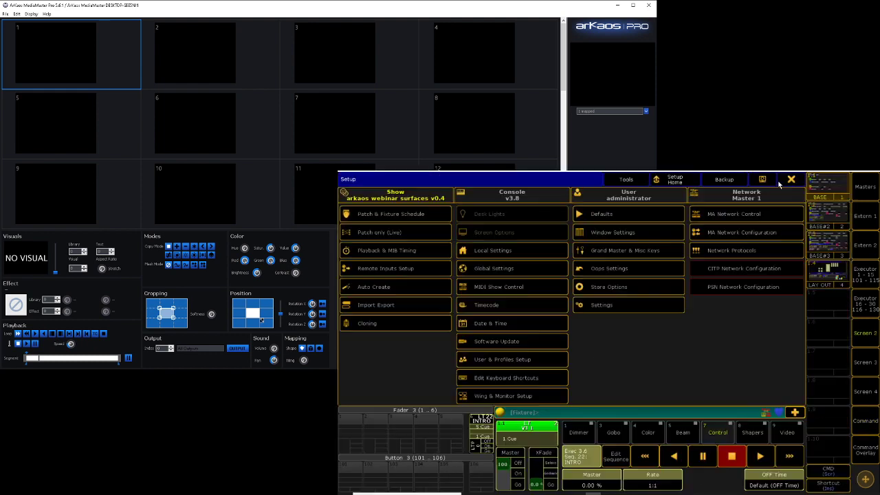
{"action": "left_click", "coordinate": [393, 217]}
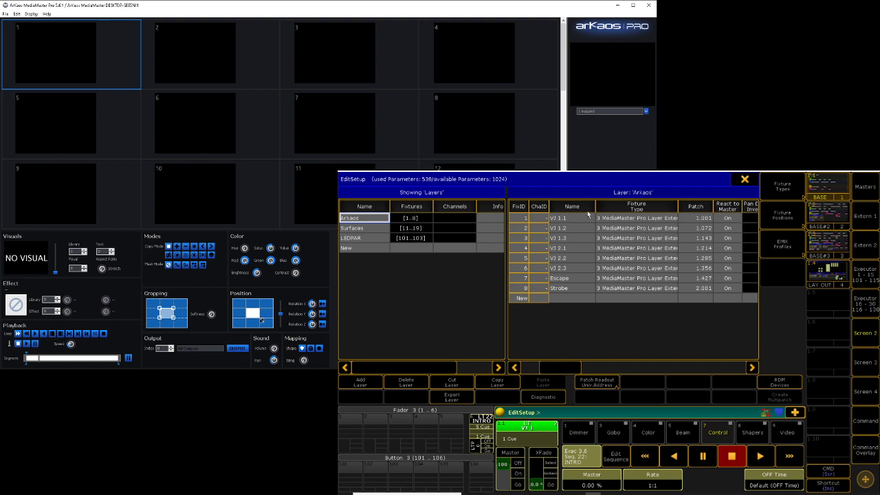
{"action": "left_click_drag", "start_coordinate": [677, 210], "coordinate": [703, 211]}
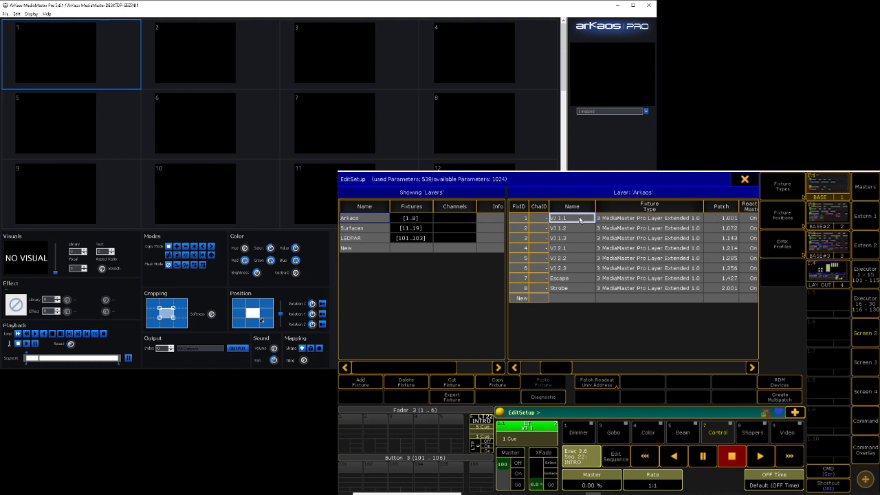
Review the patched fixtures of the Arkaos, Surfaces and LEDPAR layers in the fixture schedule
{"action": "left_click_drag", "start_coordinate": [525, 218], "coordinate": [526, 291]}
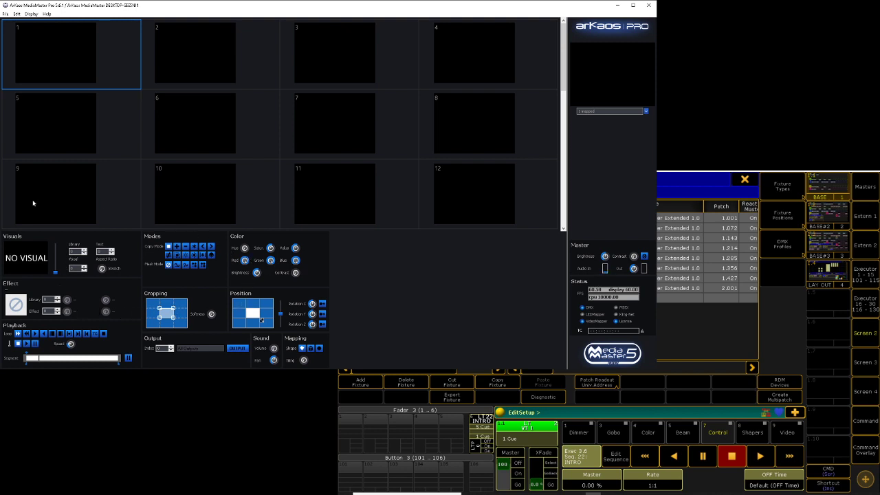
{"action": "left_click", "coordinate": [699, 326]}
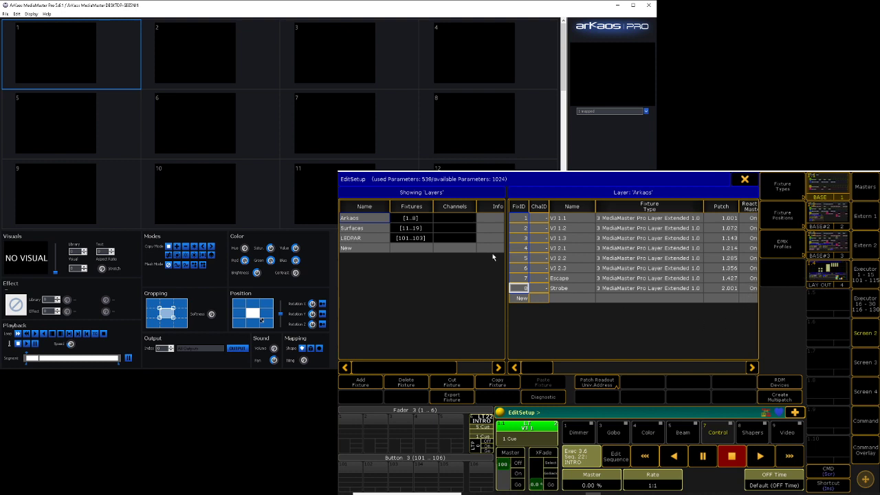
{"action": "left_click", "coordinate": [370, 220]}
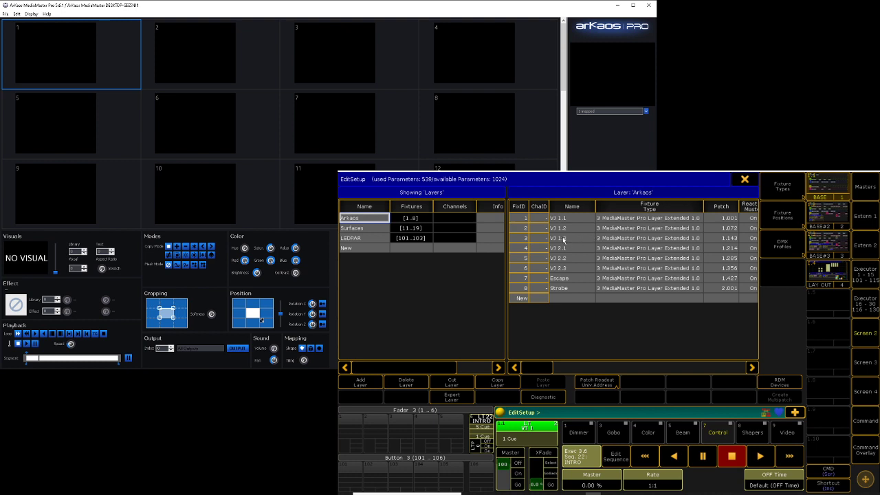
{"action": "left_click", "coordinate": [362, 229]}
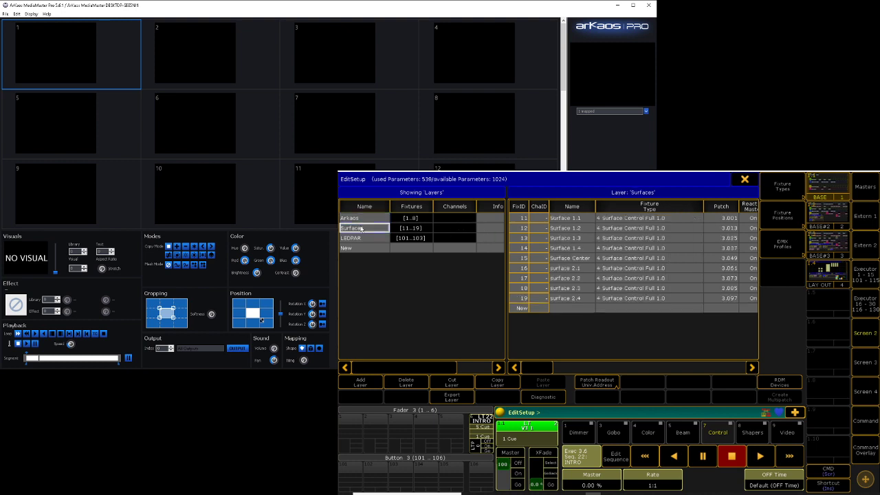
{"action": "left_click", "coordinate": [361, 238]}
{"action": "left_click", "coordinate": [363, 230]}
{"action": "left_click", "coordinate": [361, 222]}
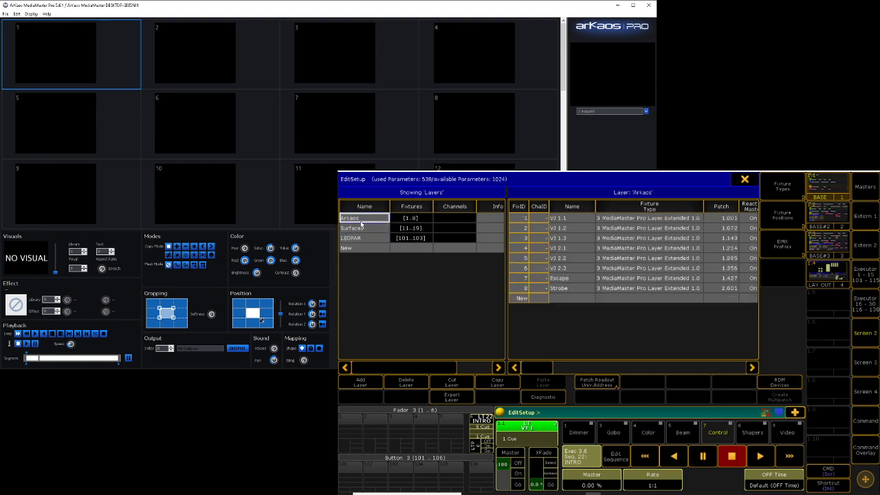
Close the fixture schedule and Setup, and bring the console back to the Screen 2 view
{"action": "left_click", "coordinate": [744, 180]}
{"action": "left_click", "coordinate": [786, 181]}
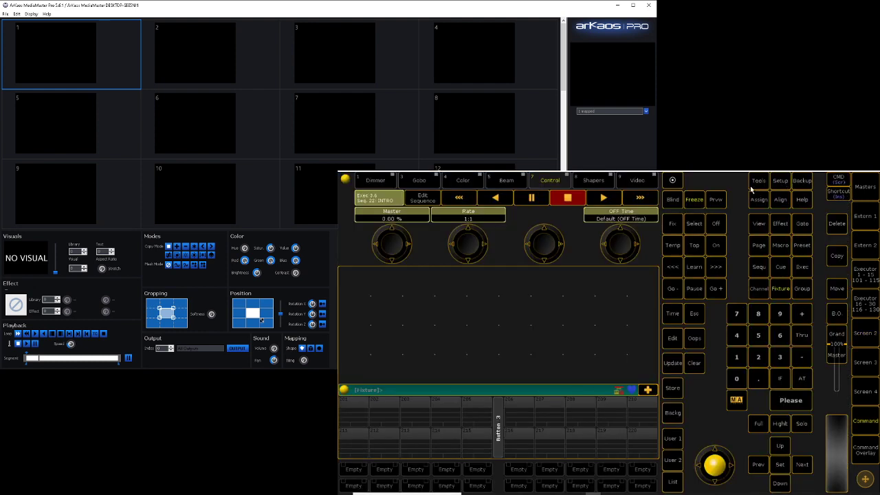
{"action": "left_click", "coordinate": [864, 332]}
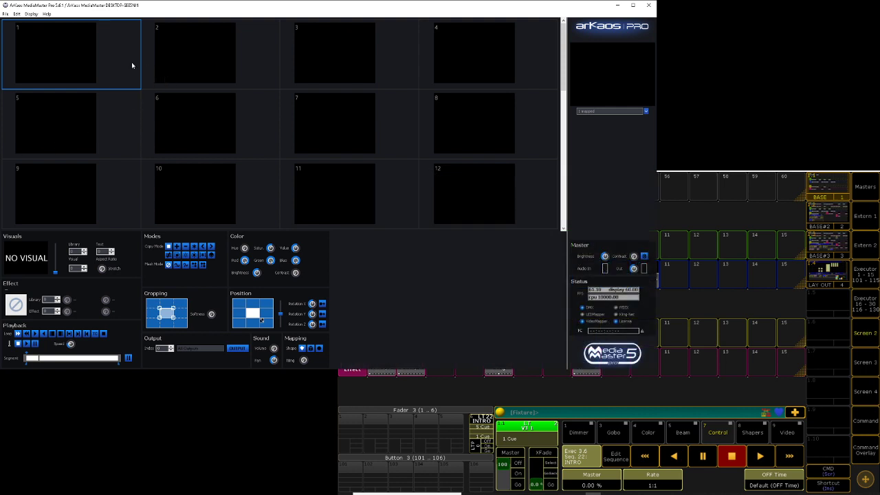
Open VideoMapper from MediaMaster, place its window fully in view and collapse the surface list of the red display
{"action": "left_click", "coordinate": [16, 13]}
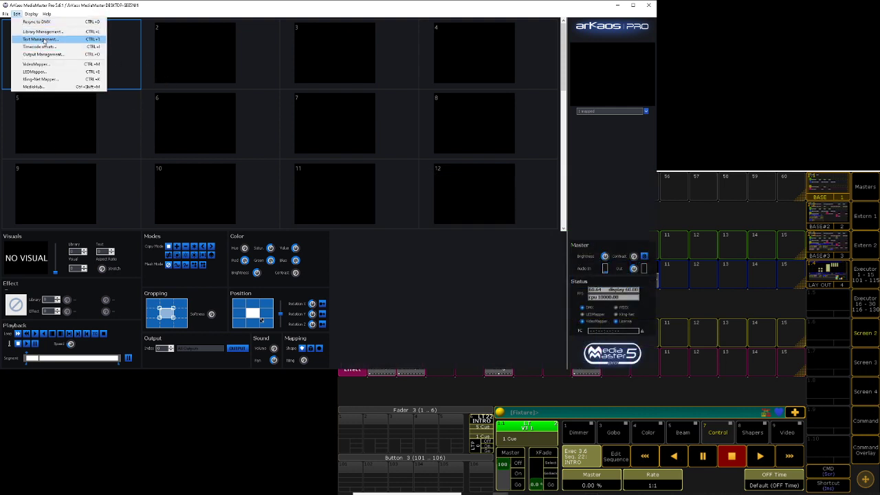
{"action": "left_click", "coordinate": [51, 63]}
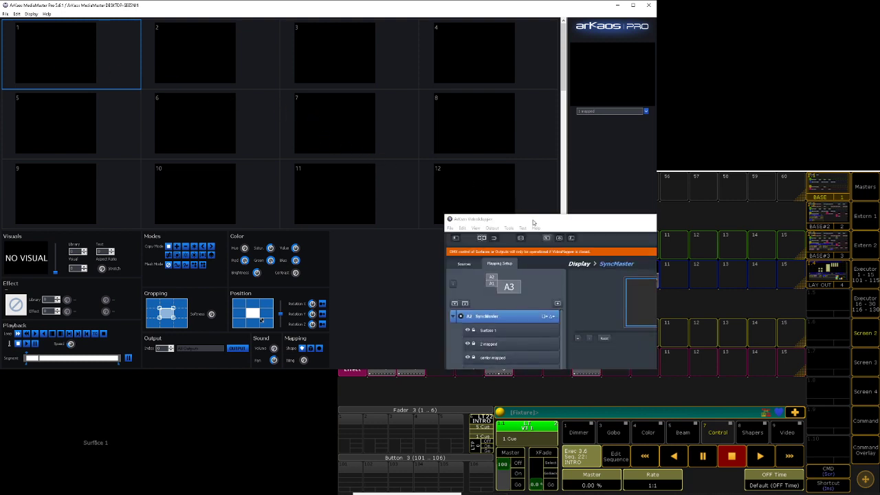
{"action": "left_click_drag", "start_coordinate": [479, 205], "coordinate": [201, 47]}
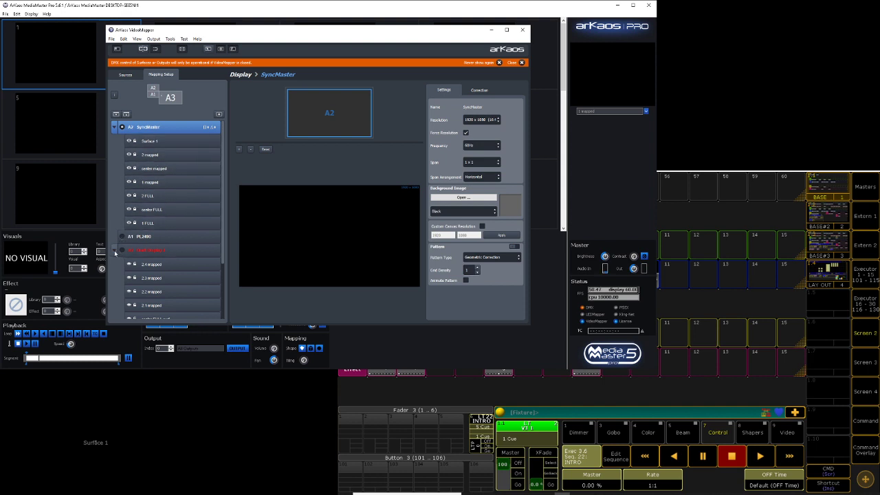
{"action": "left_click", "coordinate": [136, 251]}
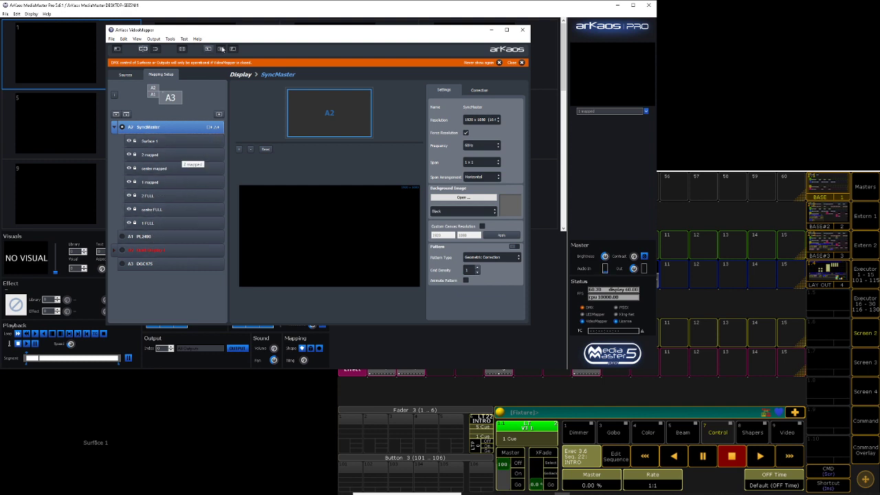
{"action": "left_click_drag", "start_coordinate": [231, 35], "coordinate": [171, 28]}
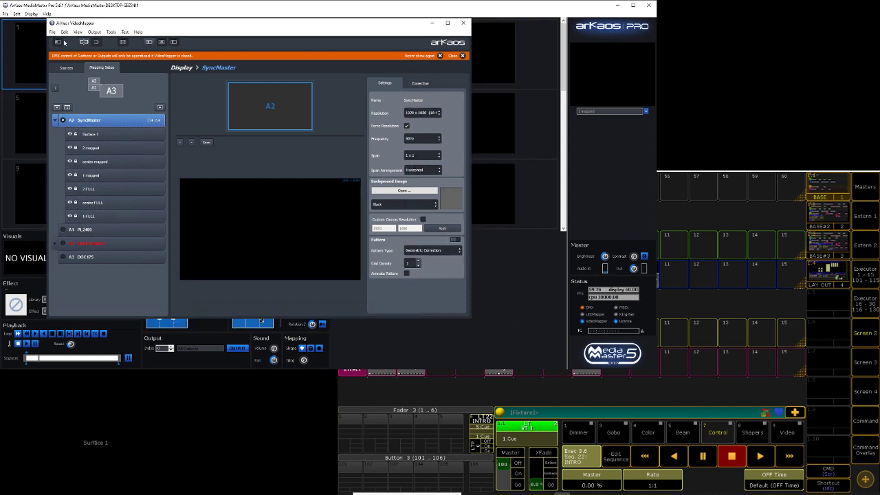
Use Test Card 16x9.png as the image source and delete Surface 1 from the SyncMaster display's mapping setup
{"action": "left_click", "coordinate": [66, 67]}
{"action": "left_click", "coordinate": [86, 142]}
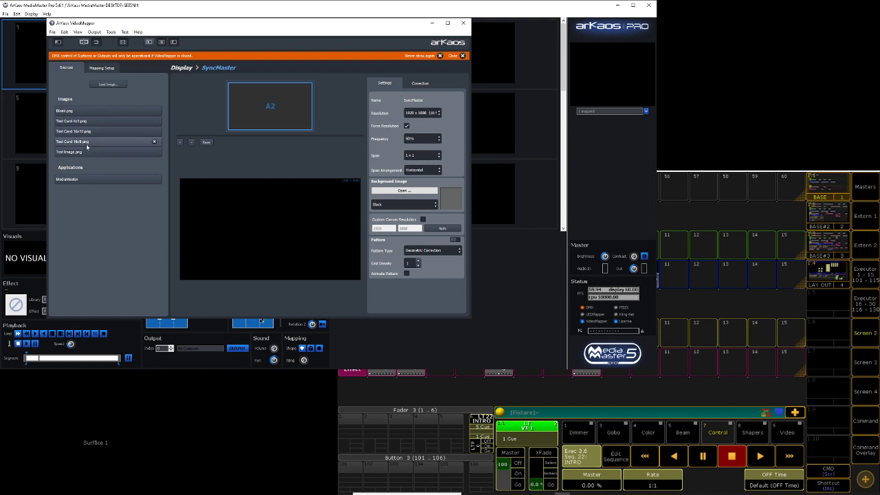
{"action": "left_click", "coordinate": [111, 69]}
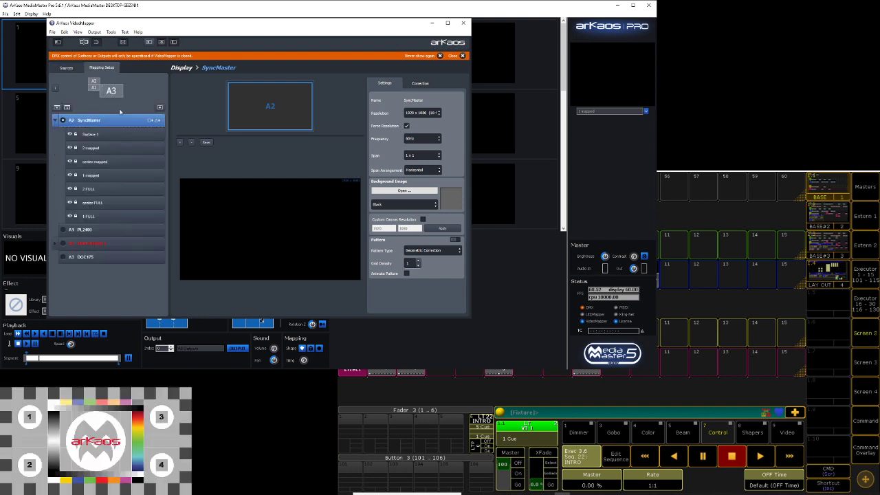
{"action": "left_click", "coordinate": [98, 137]}
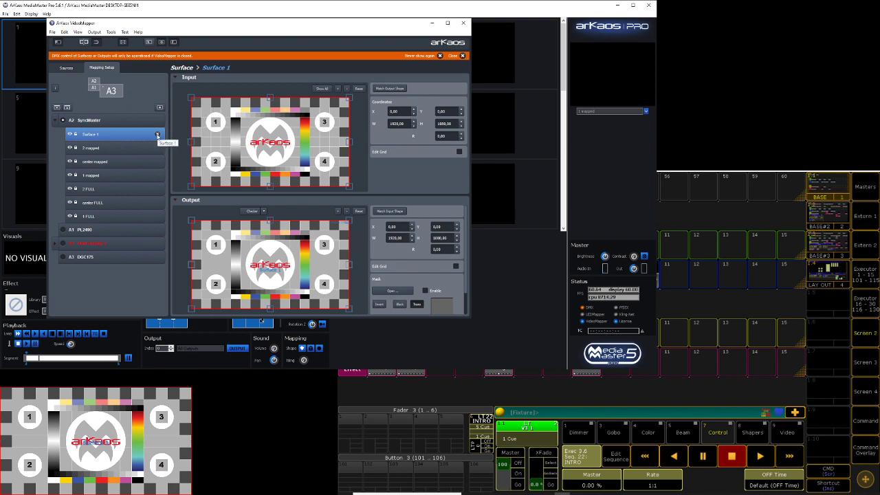
{"action": "left_click", "coordinate": [157, 135]}
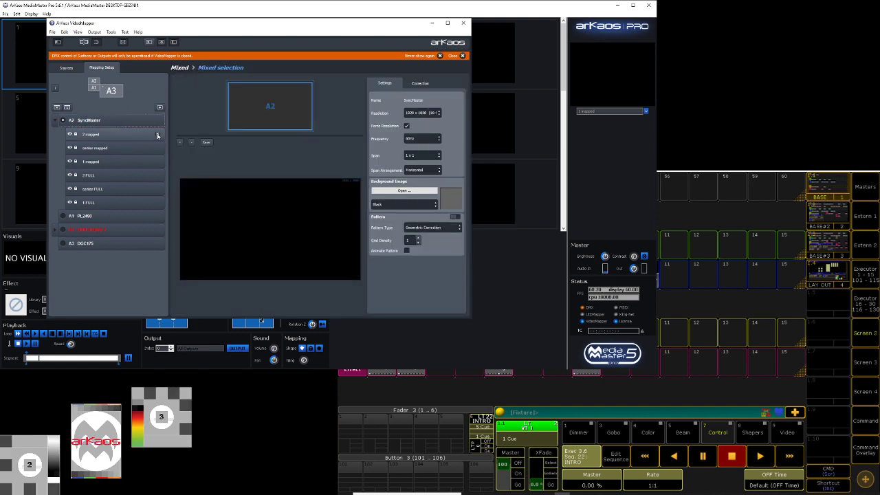
Select the 1 FULL surface and hide center FULL, 2 FULL, 1 mapped, center mapped and 2 mapped
{"action": "left_click", "coordinate": [101, 201]}
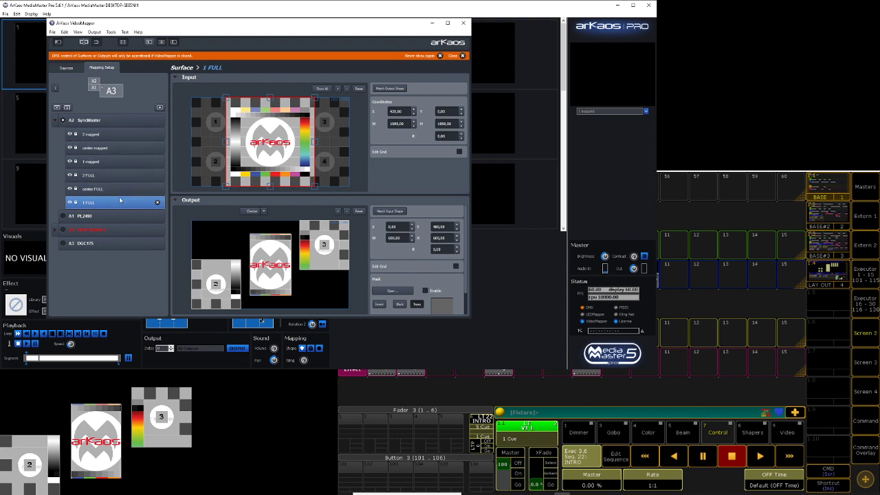
{"action": "left_click", "coordinate": [70, 188]}
{"action": "left_click", "coordinate": [69, 174]}
{"action": "left_click", "coordinate": [69, 161]}
{"action": "left_click", "coordinate": [69, 147]}
{"action": "left_click", "coordinate": [70, 134]}
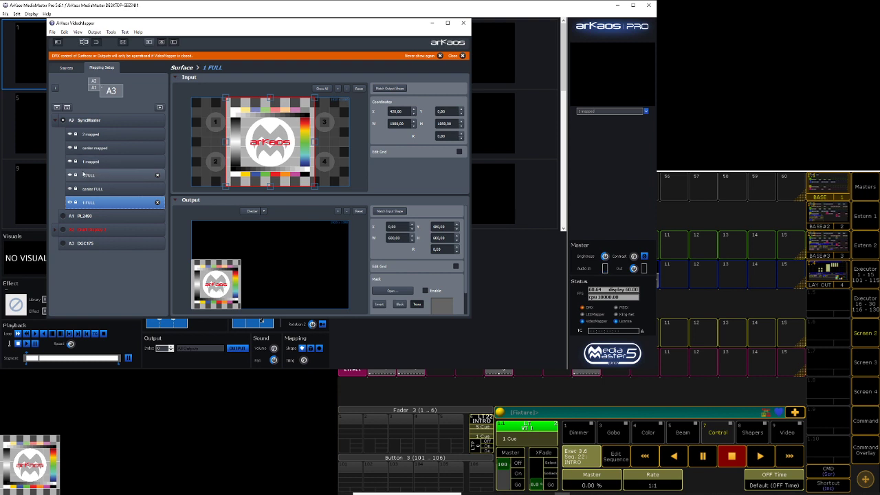
Hide the 1 FULL surface, show 1 mapped in its place and select the 1 mapped surface
{"action": "left_click", "coordinate": [69, 202]}
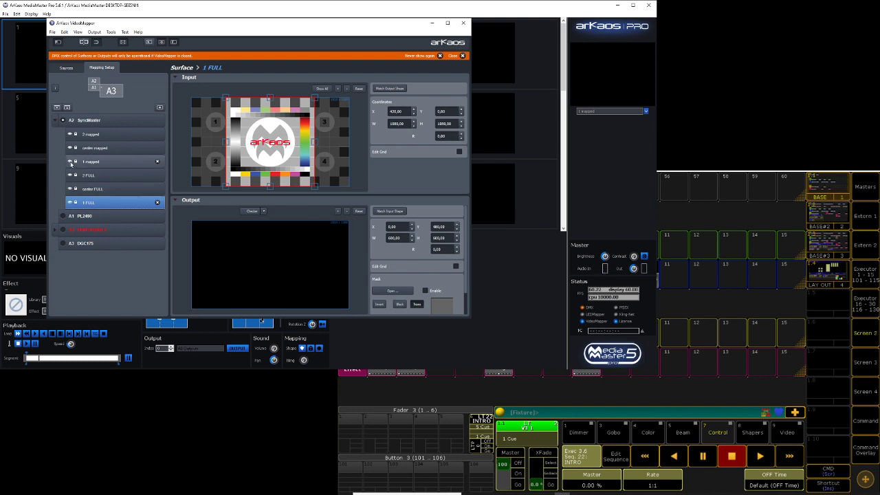
{"action": "left_click", "coordinate": [70, 162]}
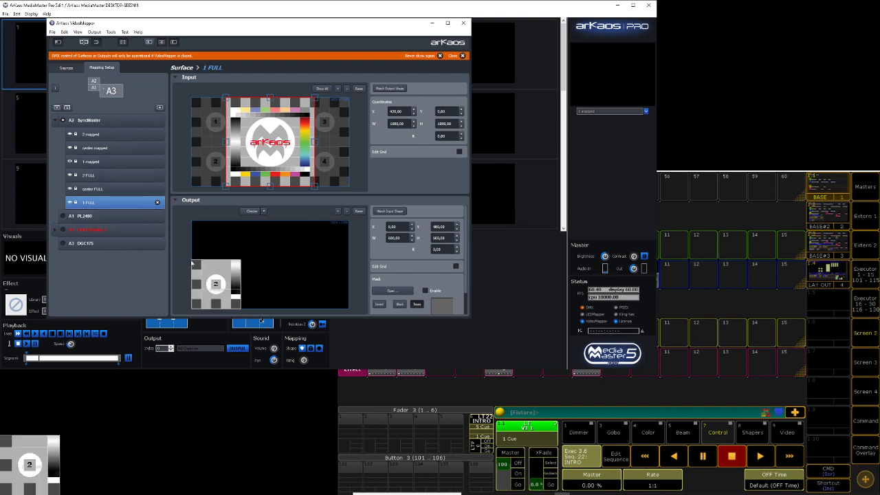
{"action": "left_click", "coordinate": [213, 277]}
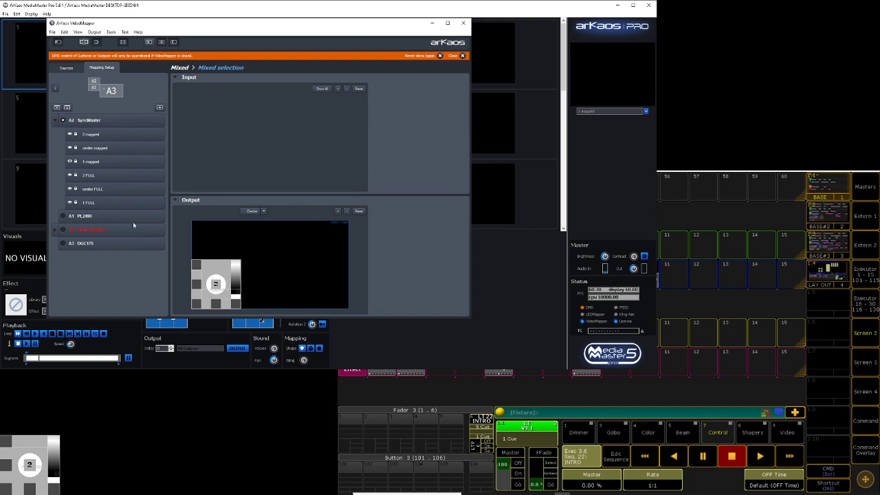
{"action": "left_click", "coordinate": [107, 161]}
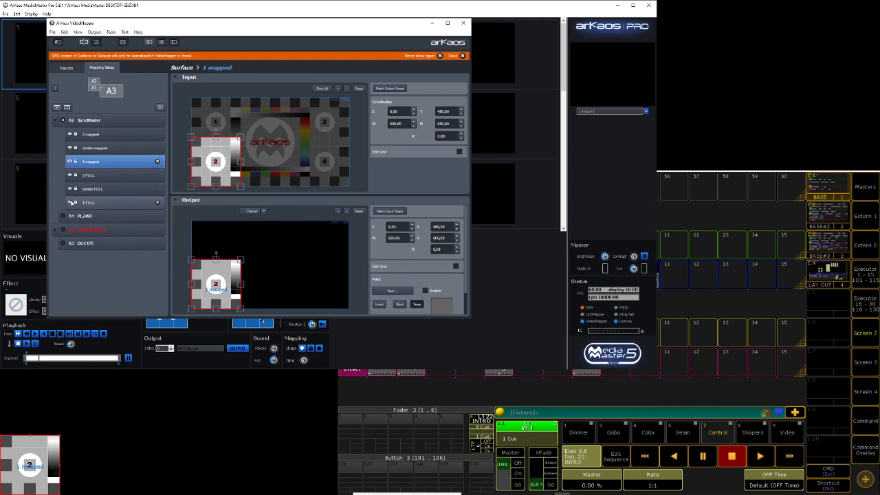
Show the center FULL, 2 FULL, center mapped and 2 mapped surfaces in the output
{"action": "left_click", "coordinate": [70, 189]}
{"action": "left_click", "coordinate": [71, 176]}
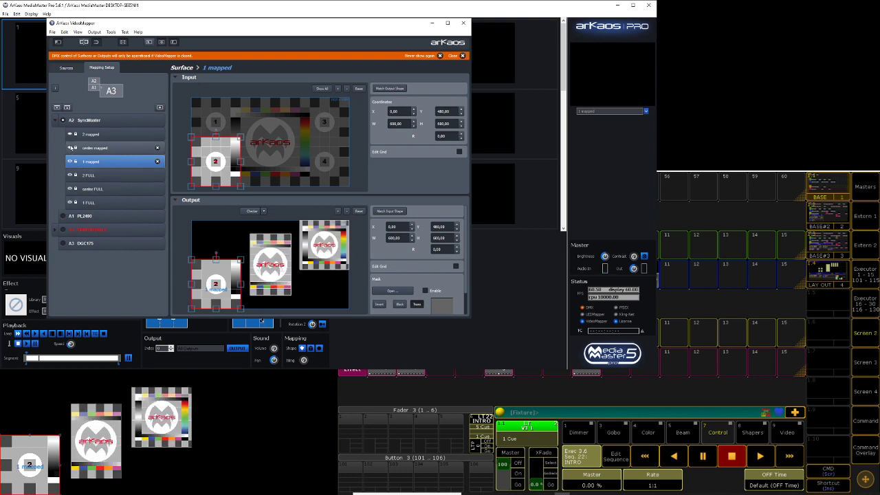
{"action": "left_click", "coordinate": [70, 134]}
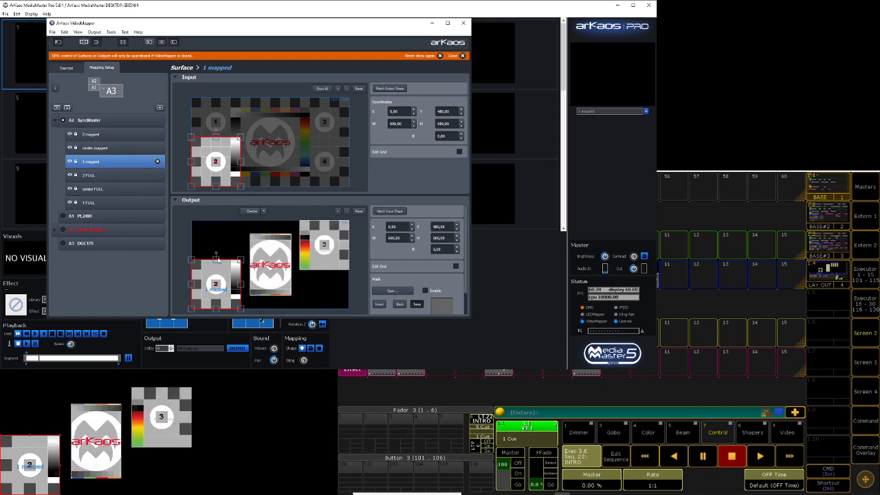
Compare the input and output areas of the FULL surfaces with those of the mapped surfaces for screens 1, center and 2
{"action": "left_click", "coordinate": [99, 202]}
{"action": "left_click", "coordinate": [104, 162]}
{"action": "left_click", "coordinate": [110, 189]}
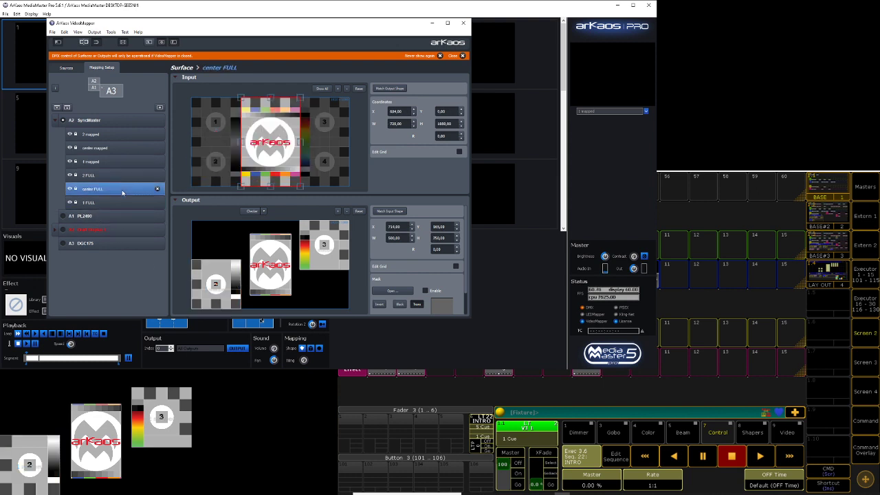
{"action": "left_click", "coordinate": [108, 149]}
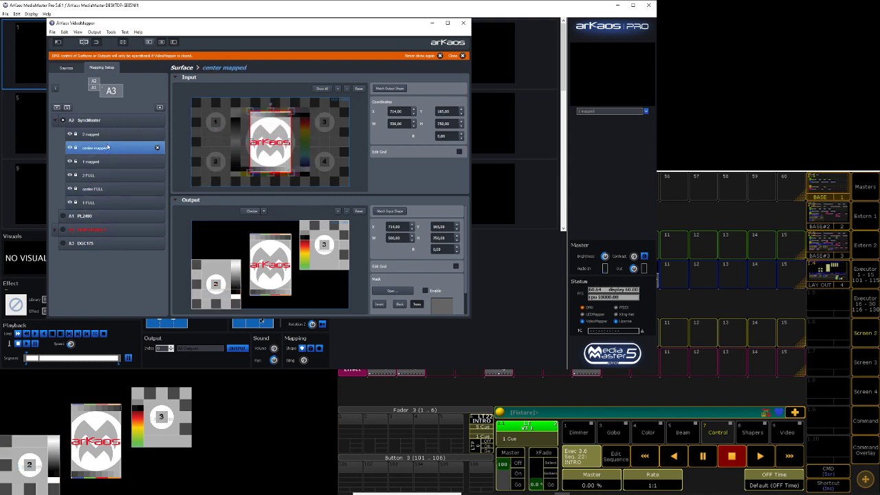
{"action": "left_click", "coordinate": [107, 139]}
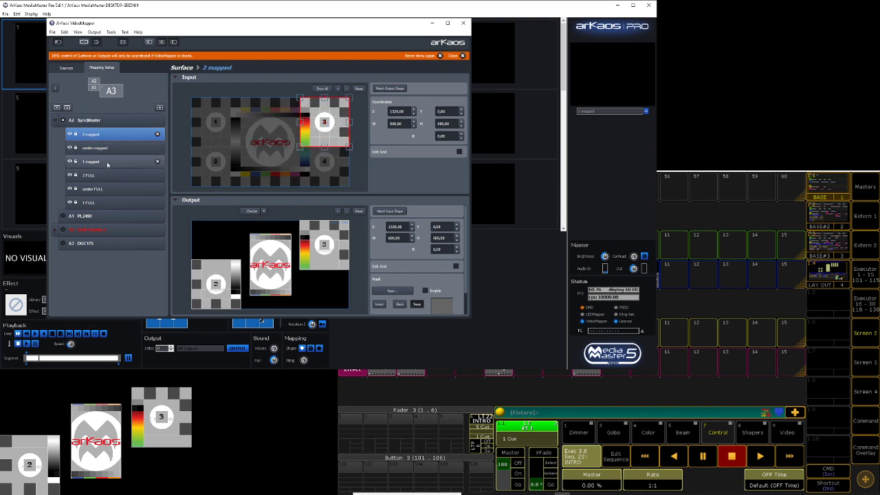
{"action": "left_click", "coordinate": [110, 174]}
{"action": "left_click", "coordinate": [114, 137]}
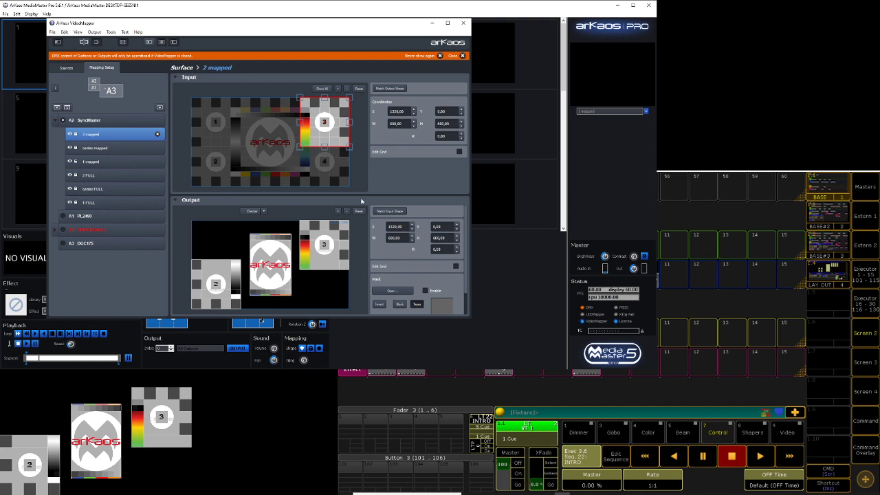
Close VideoMapper and review the DMX output assignments in Output Management, from the single surfaces to the group entries starting at 200
{"action": "left_click", "coordinate": [462, 23]}
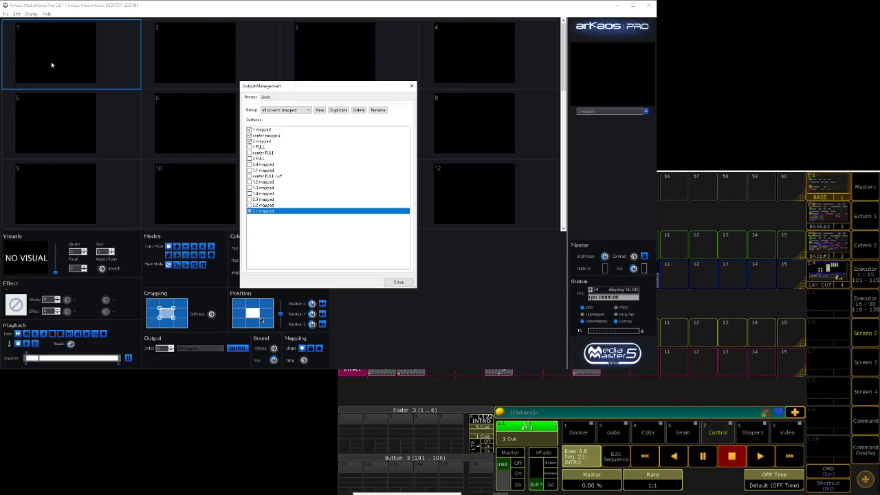
{"action": "left_click", "coordinate": [266, 97]}
{"action": "mouse_move", "coordinate": [410, 114]}
{"action": "left_mouse_down"}
{"action": "mouse_move", "coordinate": [410, 220]}
{"action": "mouse_move", "coordinate": [410, 112]}
{"action": "left_mouse_up"}
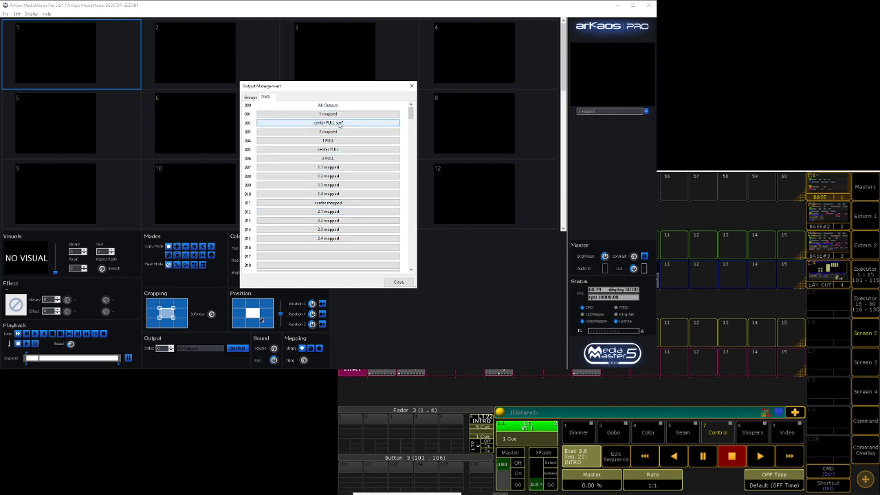
{"action": "left_click_drag", "start_coordinate": [411, 113], "coordinate": [415, 237]}
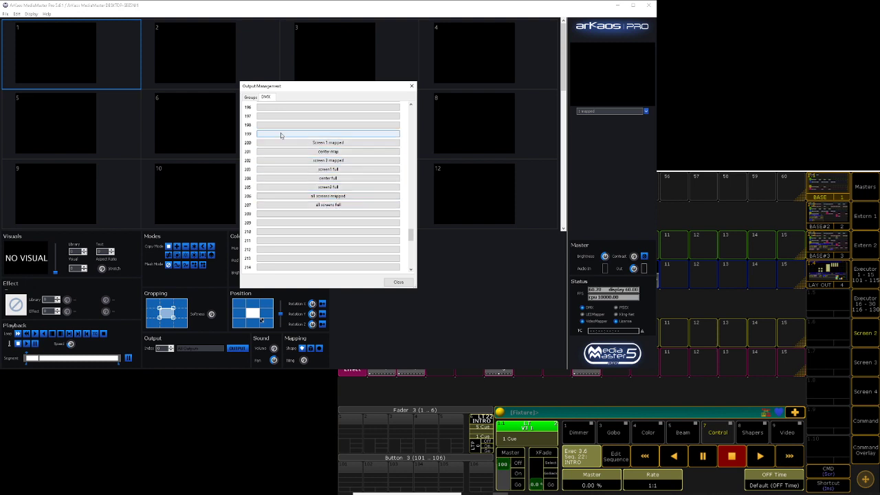
Check which surfaces belong to the Screen 1 mapped and screen 2 mapped output groups, and close Output Management
{"action": "left_click", "coordinate": [252, 98]}
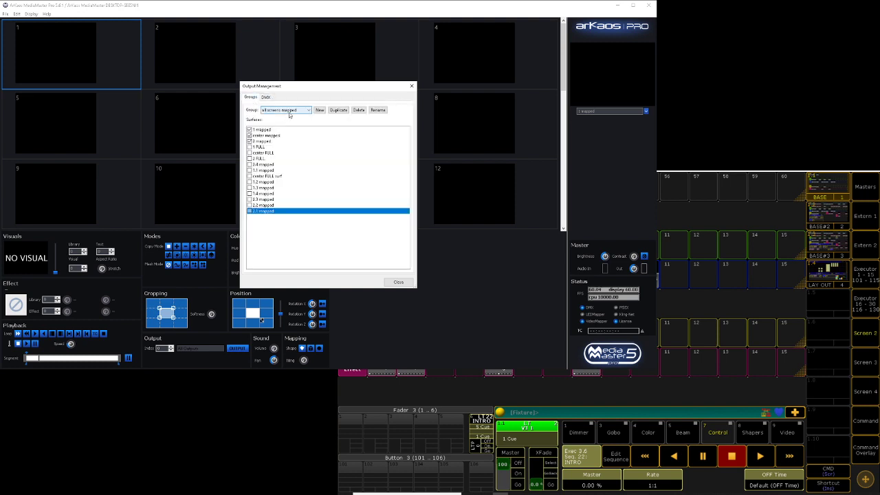
{"action": "left_click", "coordinate": [286, 110]}
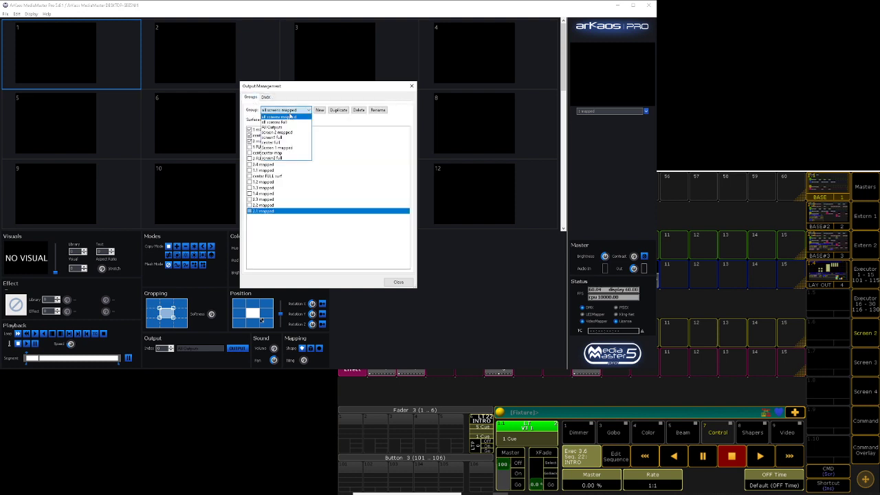
{"action": "left_click", "coordinate": [292, 147]}
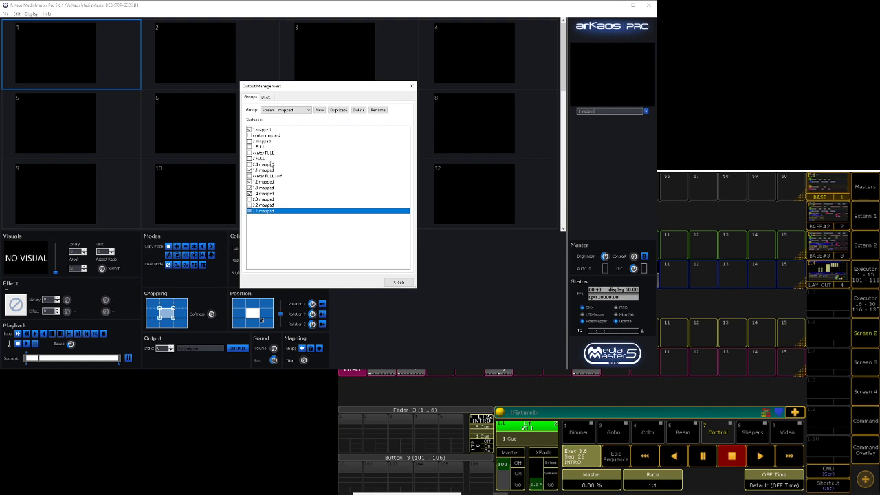
{"action": "left_click", "coordinate": [288, 110]}
{"action": "left_click", "coordinate": [286, 133]}
{"action": "left_click", "coordinate": [279, 111]}
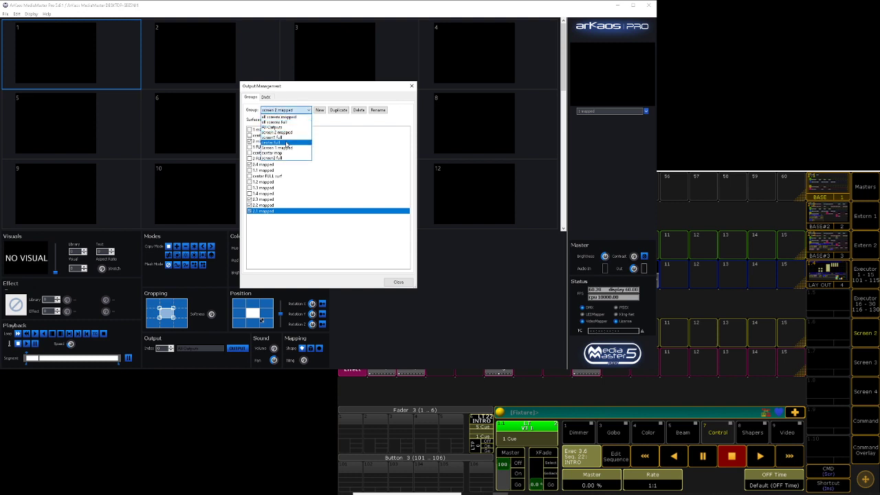
{"action": "left_click", "coordinate": [411, 87]}
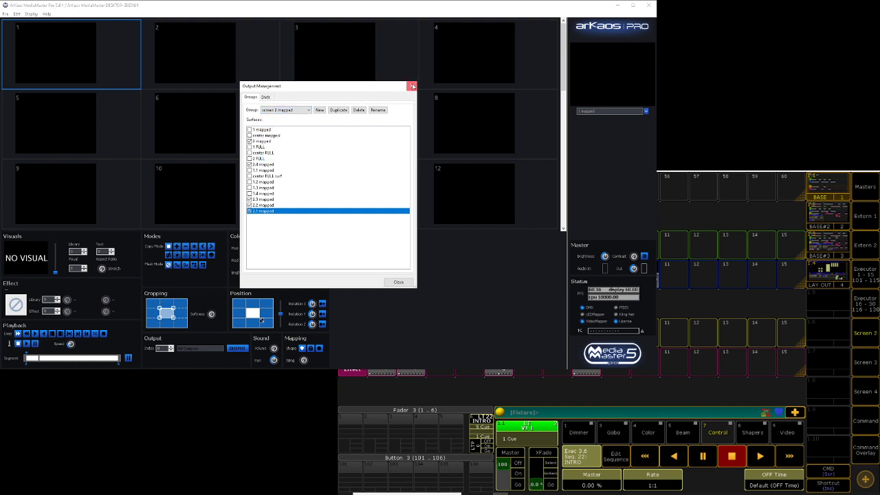
{"action": "left_click", "coordinate": [411, 86]}
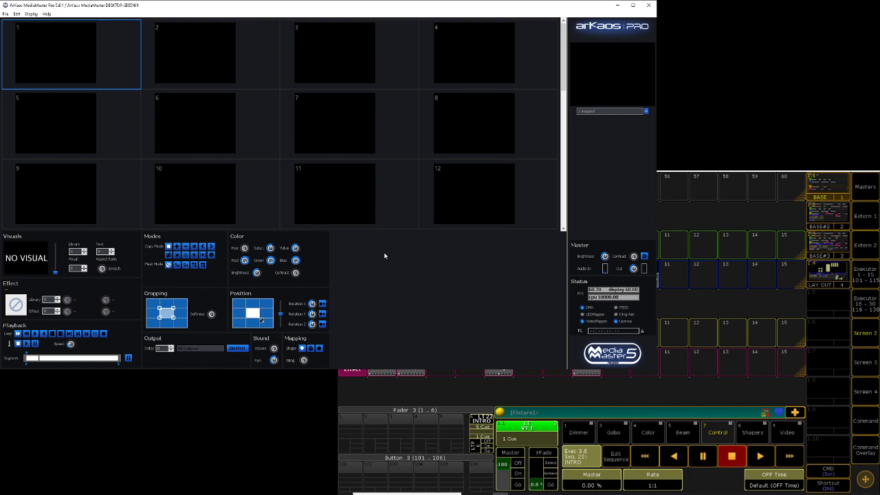
Switch to the lighting console and select the VJ 1 group
{"action": "key", "text": "alt+Tab"}
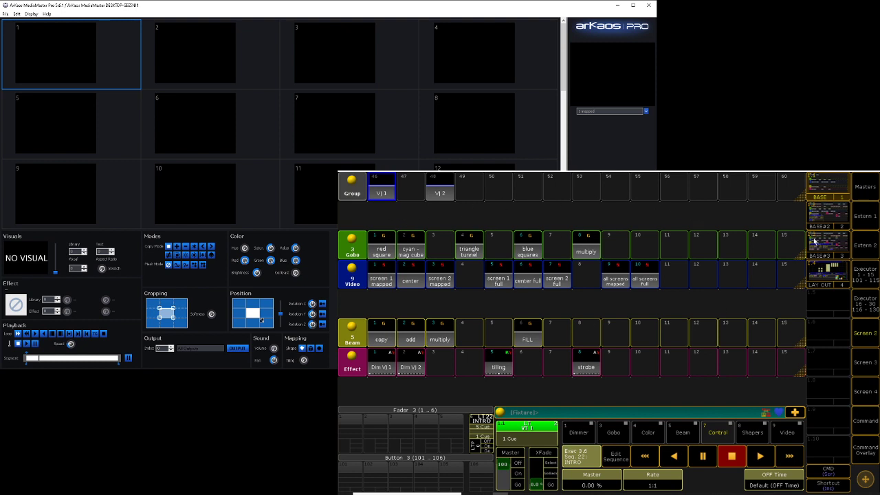
{"action": "left_click", "coordinate": [834, 190]}
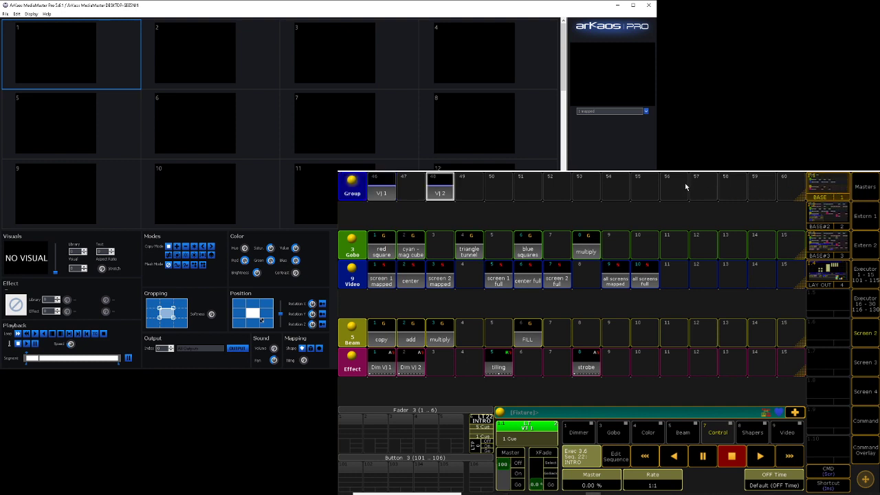
{"action": "left_click", "coordinate": [383, 187]}
Call up executor page 1 through the Command Overlay and close the overlay
{"action": "left_click", "coordinate": [863, 448]}
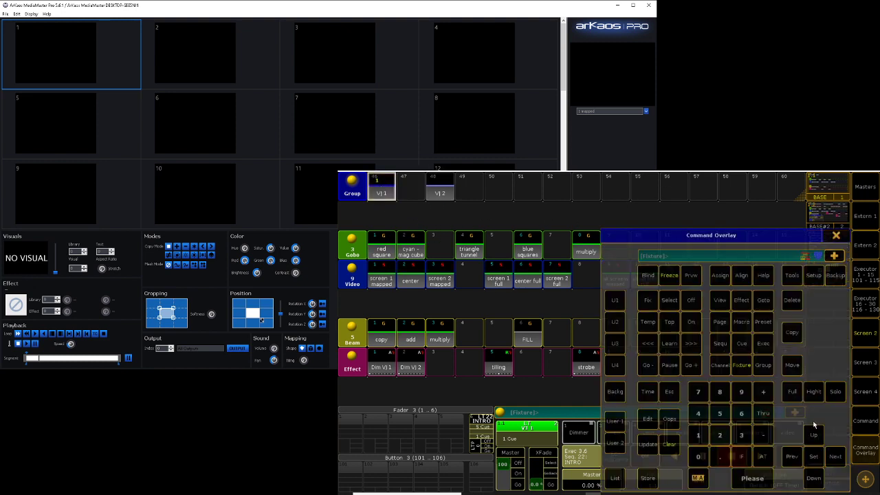
{"action": "left_click", "coordinate": [717, 323]}
{"action": "left_click", "coordinate": [698, 434]}
{"action": "left_click", "coordinate": [754, 474]}
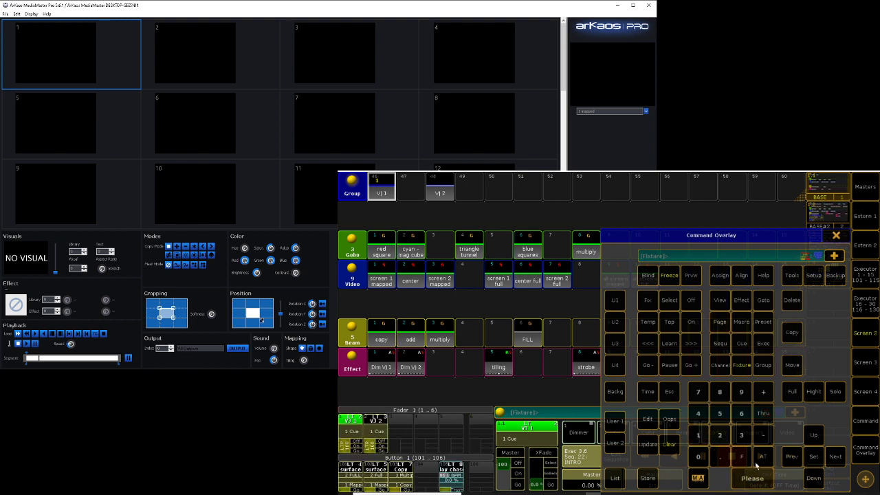
{"action": "left_click", "coordinate": [833, 238]}
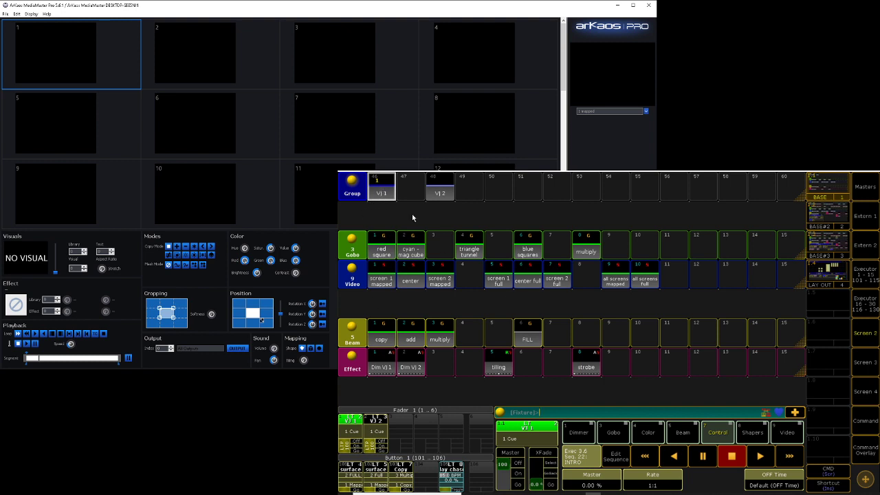
Show the Dimmer attributes, bring VJ 1 up to 100 open on its fader executor and clear the fixture selection
{"action": "left_click", "coordinate": [580, 436]}
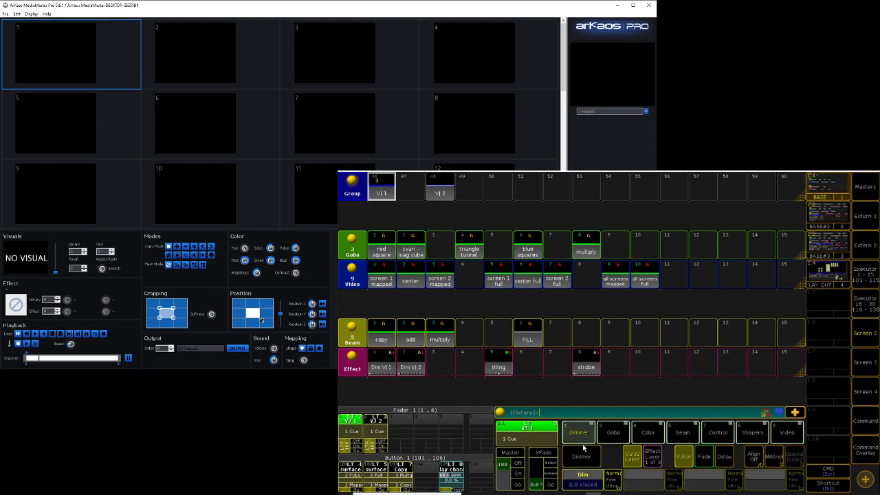
{"action": "left_click", "coordinate": [341, 442]}
{"action": "left_click", "coordinate": [864, 448]}
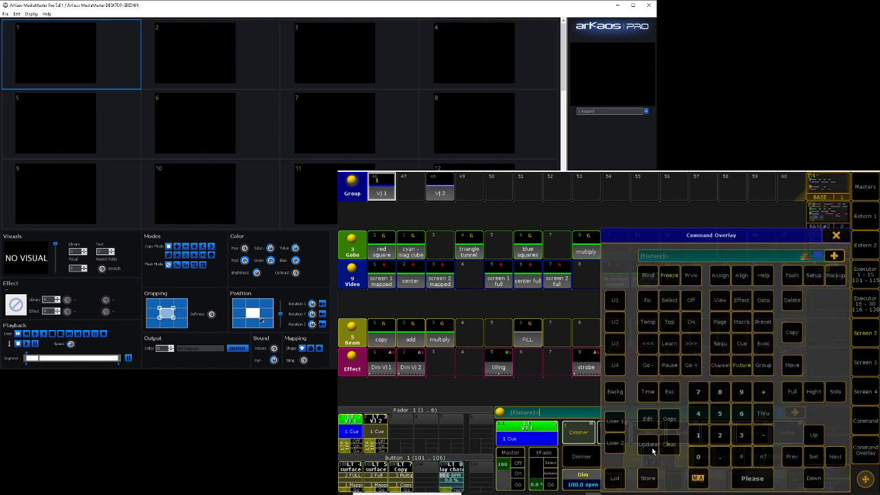
{"action": "left_click", "coordinate": [835, 235]}
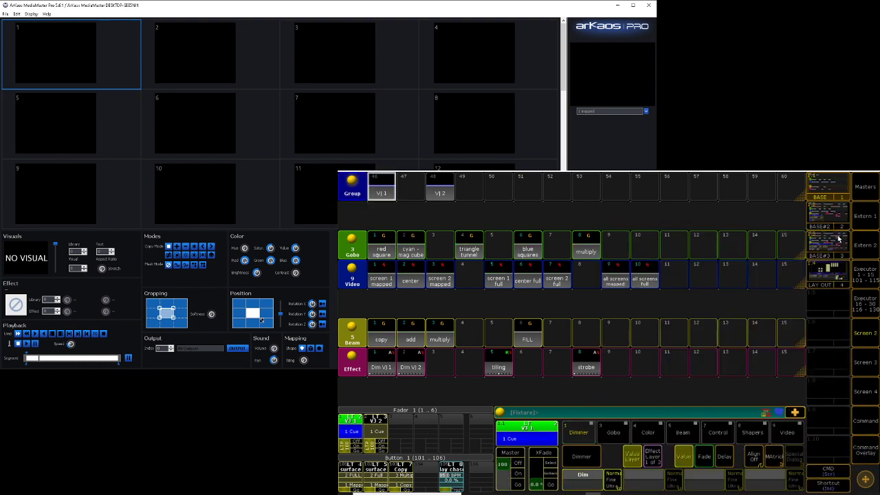
{"action": "mouse_move", "coordinate": [345, 446]}
{"action": "left_mouse_down"}
{"action": "mouse_move", "coordinate": [345, 457]}
{"action": "mouse_move", "coordinate": [344, 442]}
{"action": "left_mouse_up"}
Select the VJ 1 group and give it the red square Gobo preset, followed by cyan - mag cube
{"action": "left_click", "coordinate": [381, 189]}
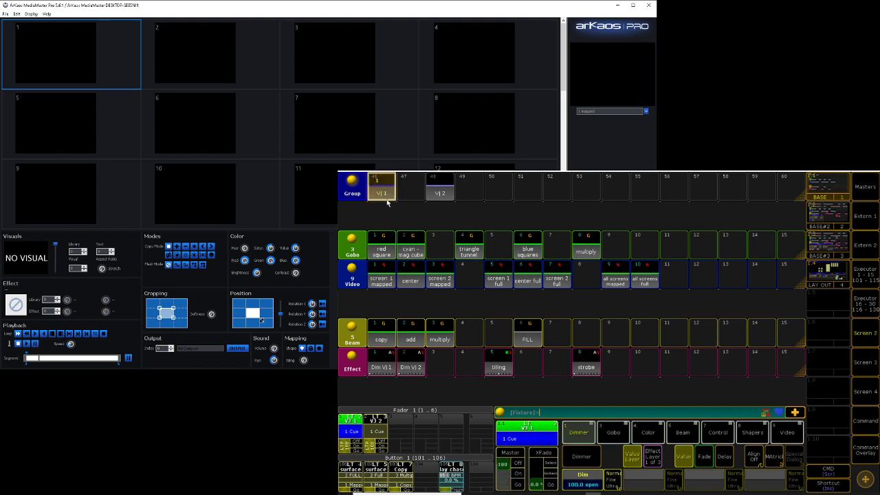
{"action": "left_click", "coordinate": [381, 248]}
{"action": "left_click", "coordinate": [409, 250]}
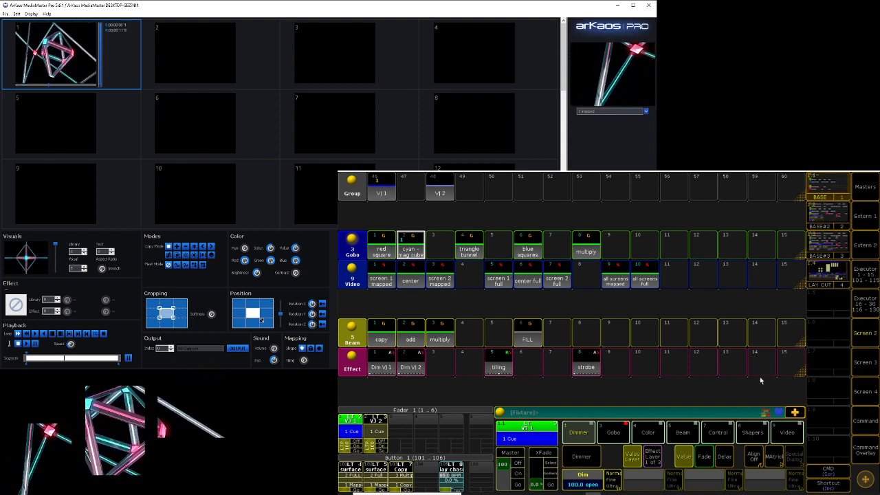
Show the Video attributes and alternate VJ 1's output between all screens mapped and all screens full, ending on all screens mapped
{"action": "left_click", "coordinate": [783, 431]}
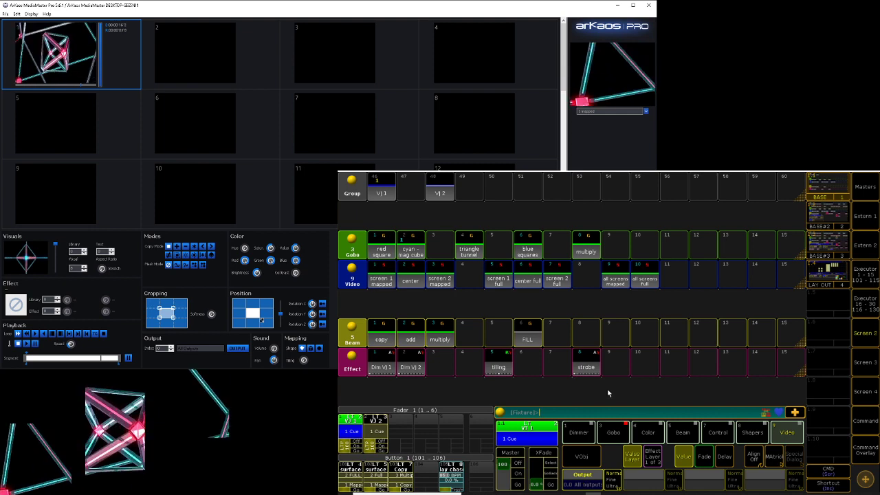
{"action": "left_click", "coordinate": [615, 279]}
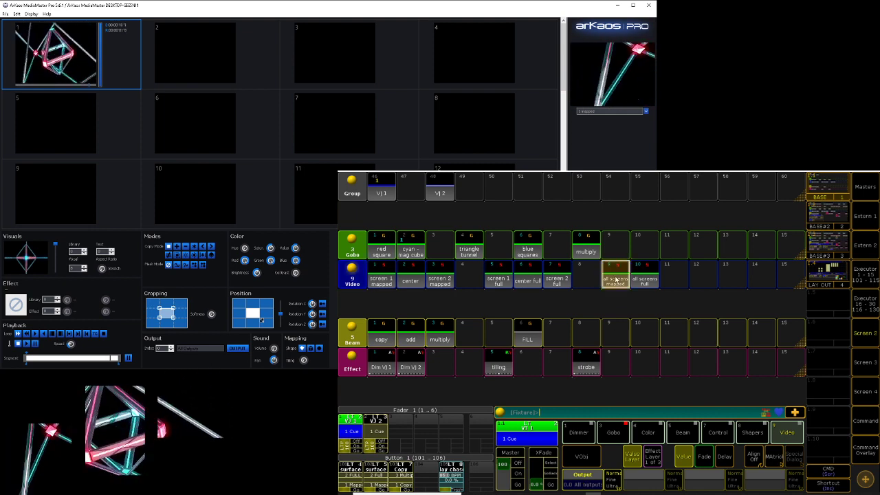
{"action": "left_click", "coordinate": [647, 280]}
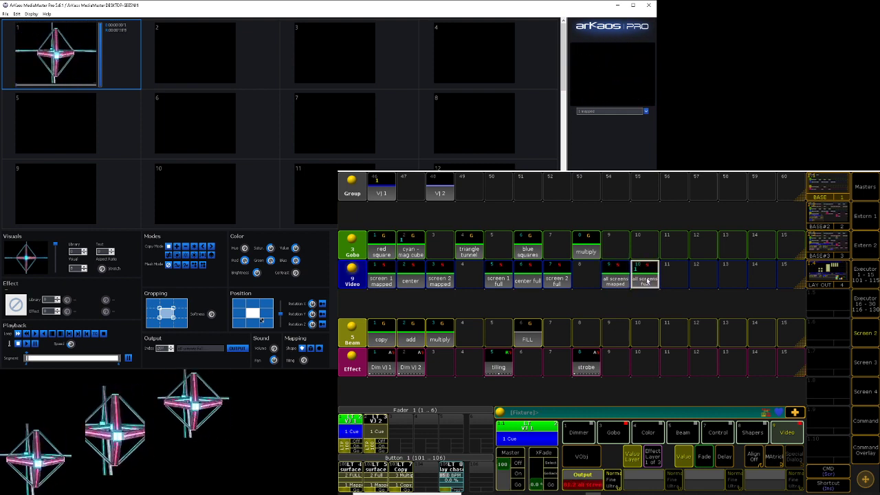
{"action": "left_click", "coordinate": [624, 279]}
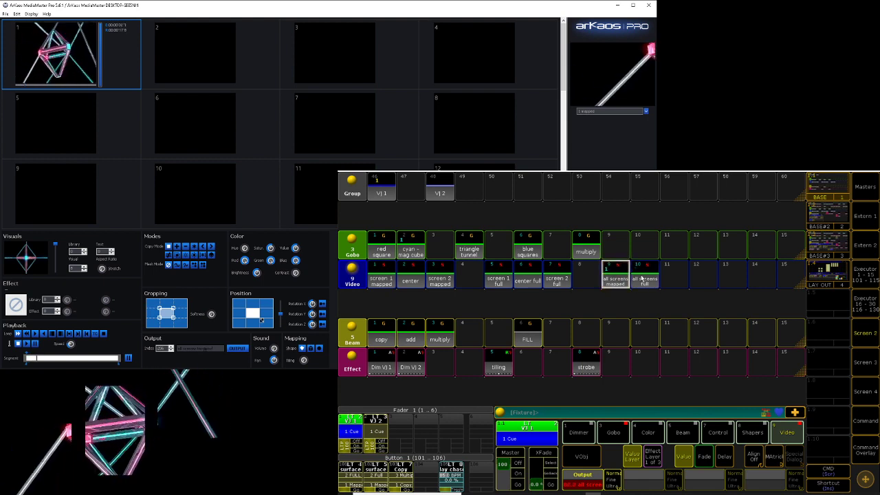
{"action": "left_click", "coordinate": [626, 278]}
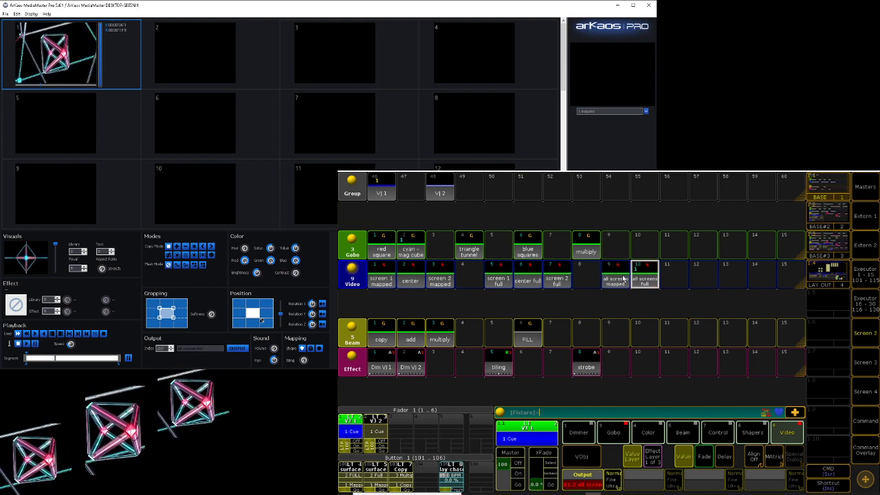
{"action": "left_click", "coordinate": [623, 278]}
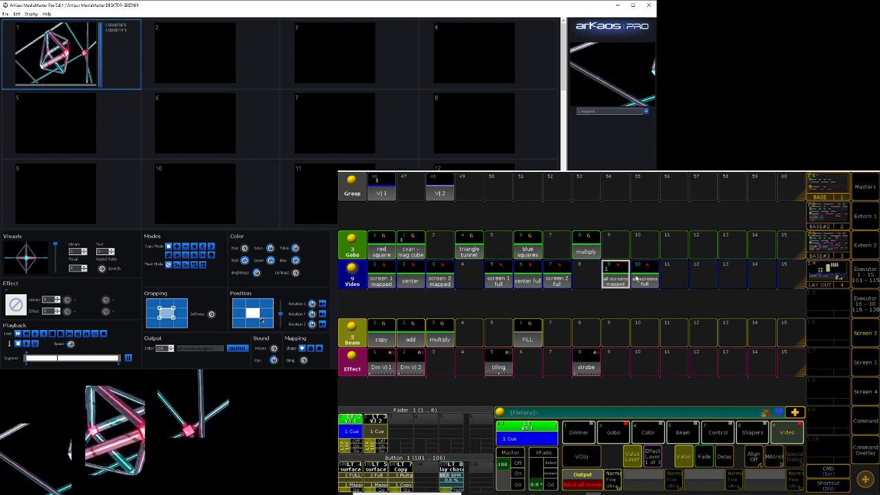
Switch VJ 1's output through screen 1 mapped, screen 2 mapped, screen 1 full, center full and screen 2 full, ending on all screens mapped
{"action": "left_click", "coordinate": [388, 280]}
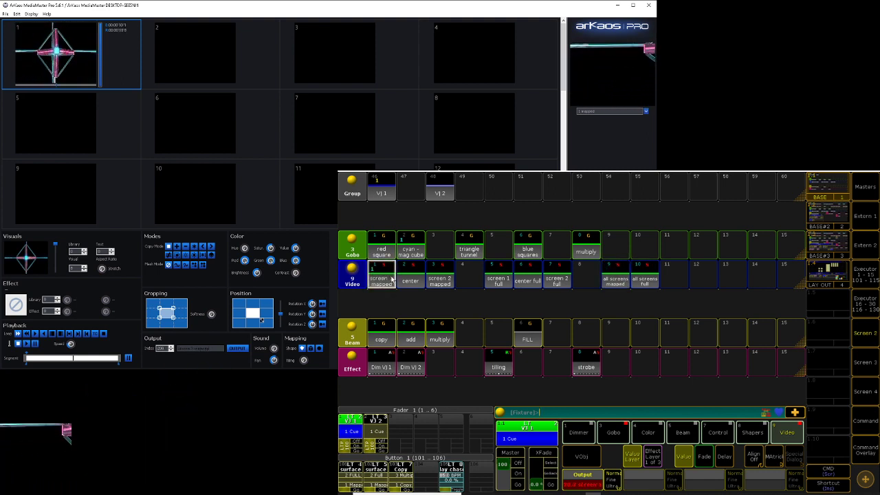
{"action": "left_click", "coordinate": [437, 280]}
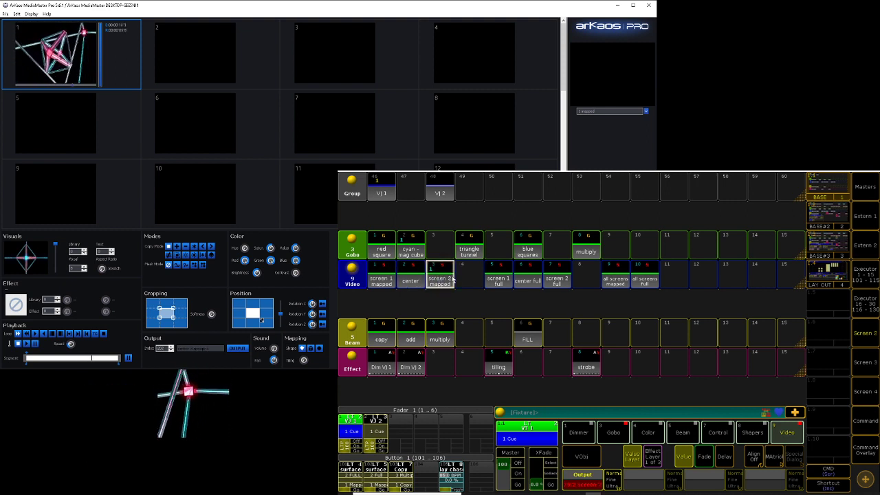
{"action": "left_click", "coordinate": [498, 275]}
{"action": "left_click", "coordinate": [521, 275]}
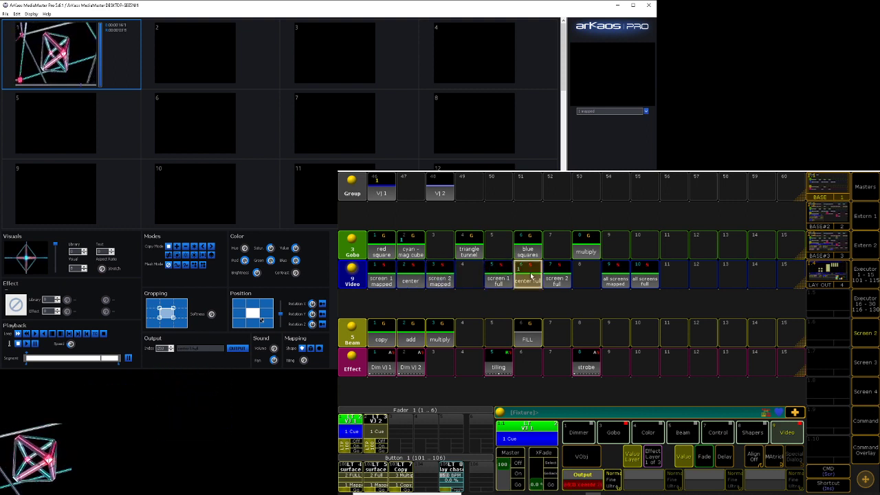
{"action": "left_click", "coordinate": [556, 277]}
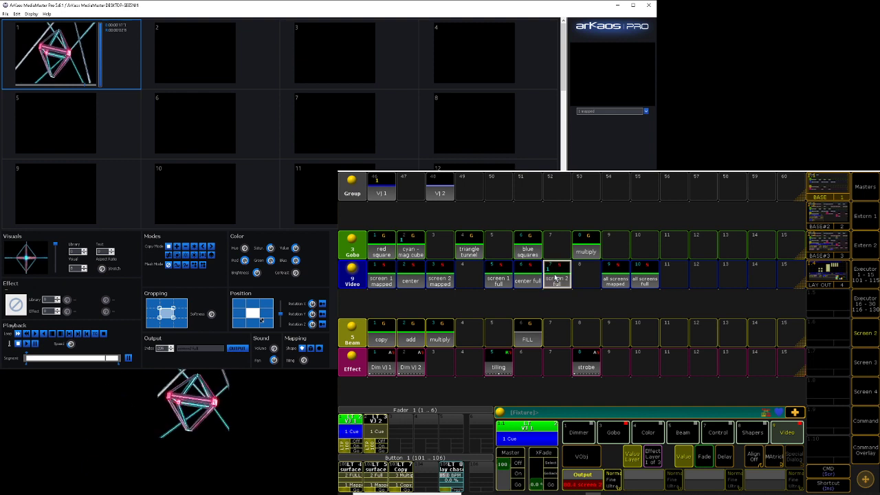
{"action": "left_click", "coordinate": [614, 278]}
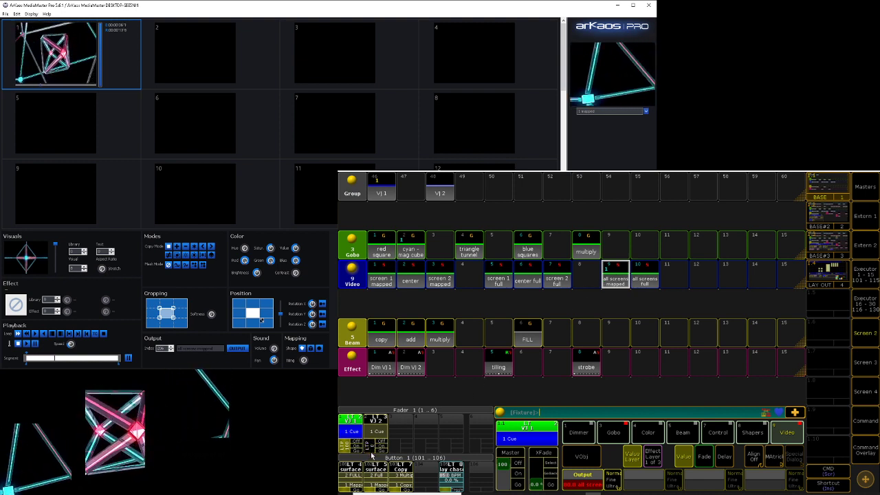
Bring the VJ 2 fader up to 100, then give the VJ 2 group the triangle tunnel Gobo preset and all screens mapped output
{"action": "left_click", "coordinate": [371, 454]}
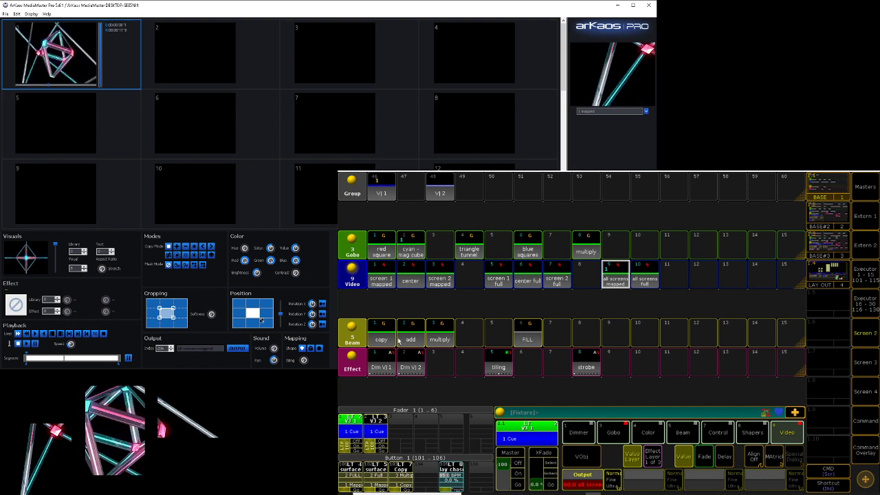
{"action": "left_click", "coordinate": [440, 189]}
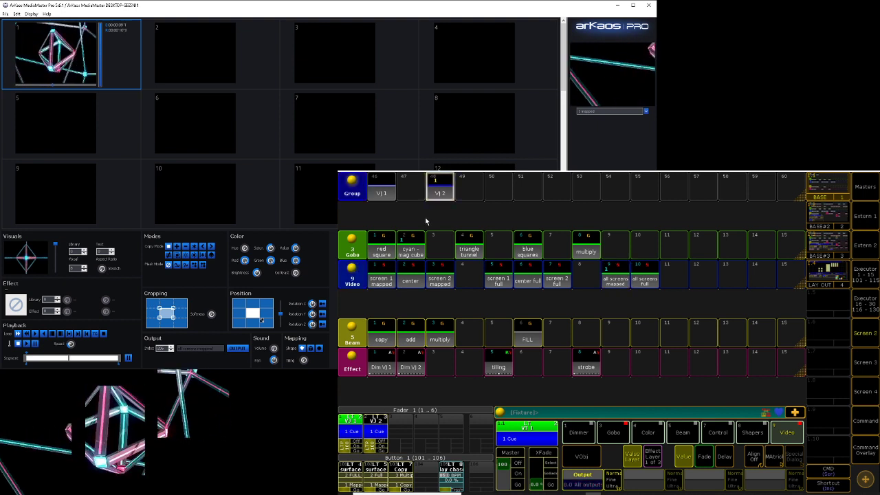
{"action": "left_click", "coordinate": [467, 246]}
{"action": "left_click", "coordinate": [619, 277]}
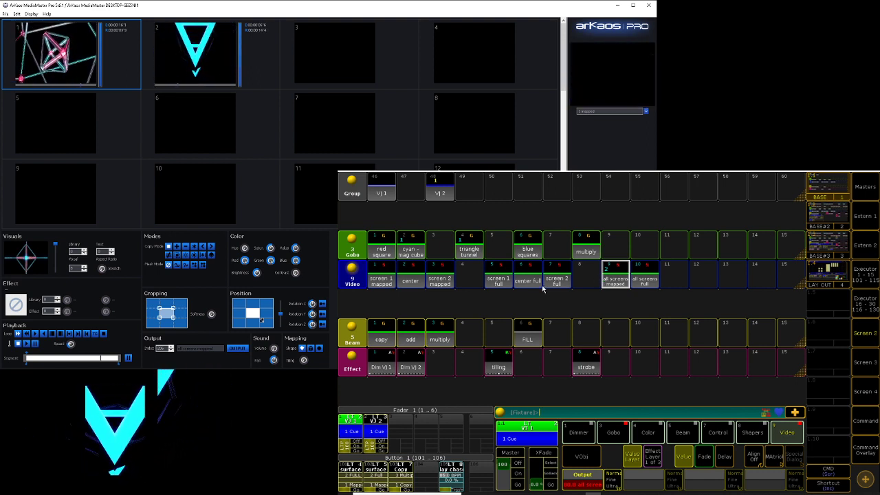
Advance the Copy executor to its ADD cue and select layer 2 in MediaMaster
{"action": "left_click", "coordinate": [406, 489]}
{"action": "left_click", "coordinate": [406, 489]}
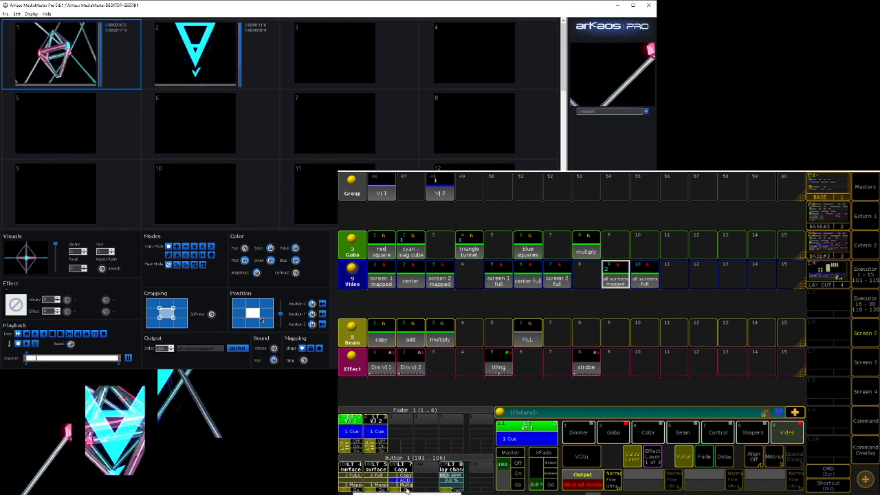
{"action": "left_click", "coordinate": [375, 443]}
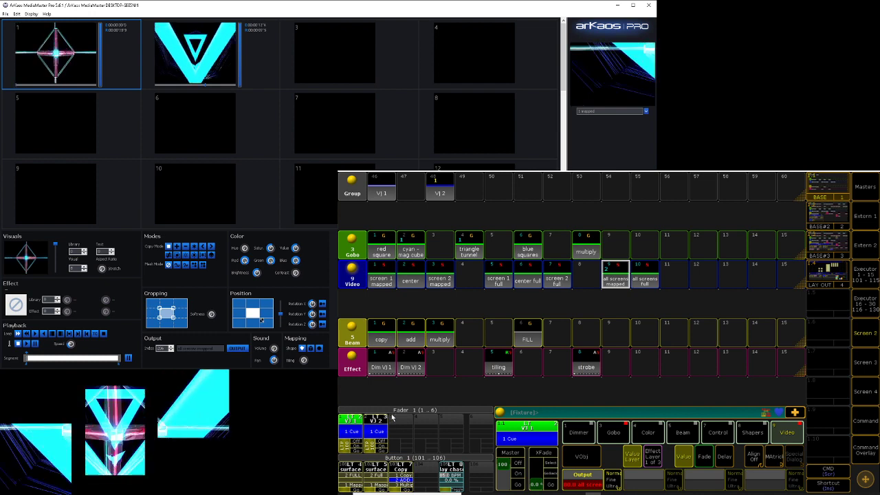
{"action": "left_click", "coordinate": [224, 63]}
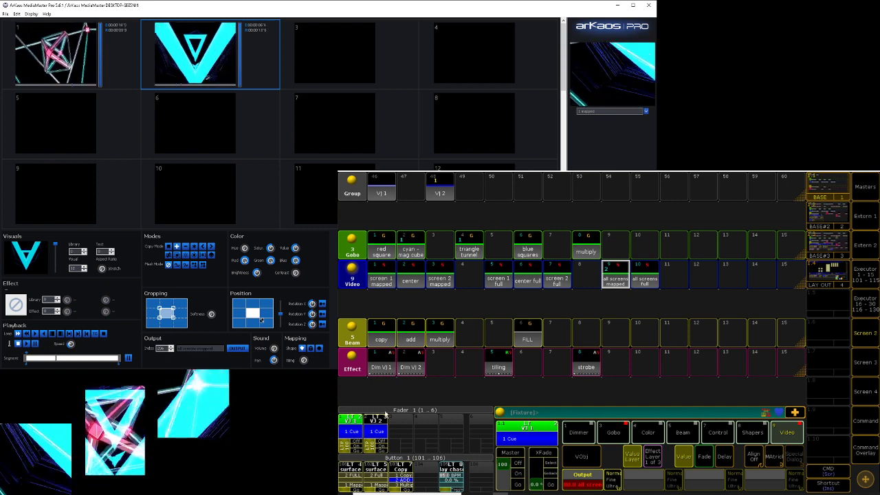
Fade VJ 2 down and up repeatedly on its fader executor over VJ 1, ending at 100
{"action": "left_click", "coordinate": [377, 441]}
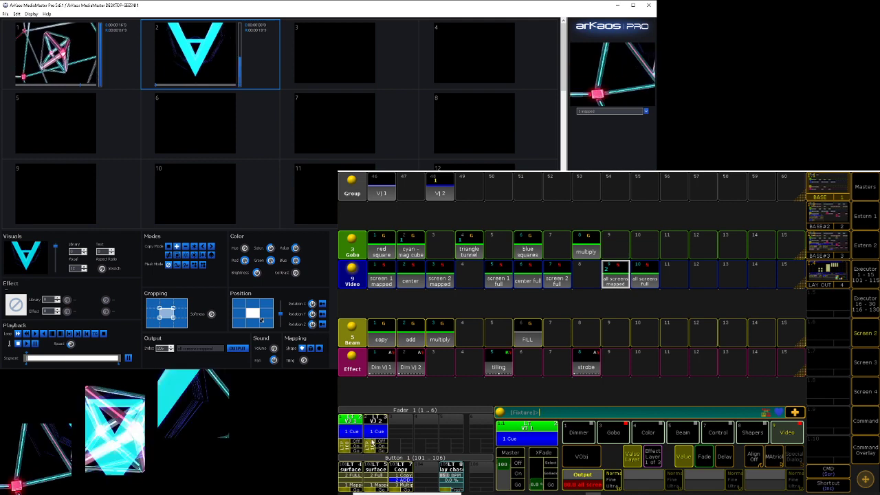
{"action": "left_click", "coordinate": [375, 455]}
{"action": "left_click", "coordinate": [374, 455]}
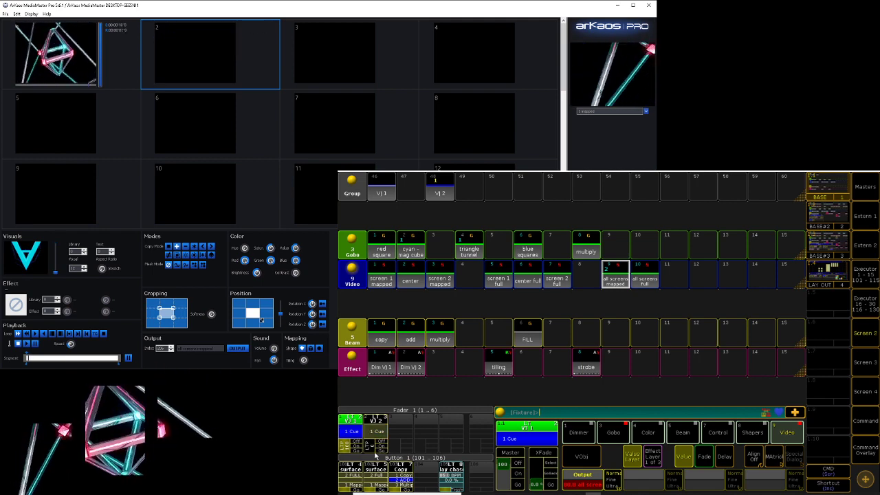
{"action": "left_click", "coordinate": [375, 450]}
{"action": "left_click", "coordinate": [375, 450]}
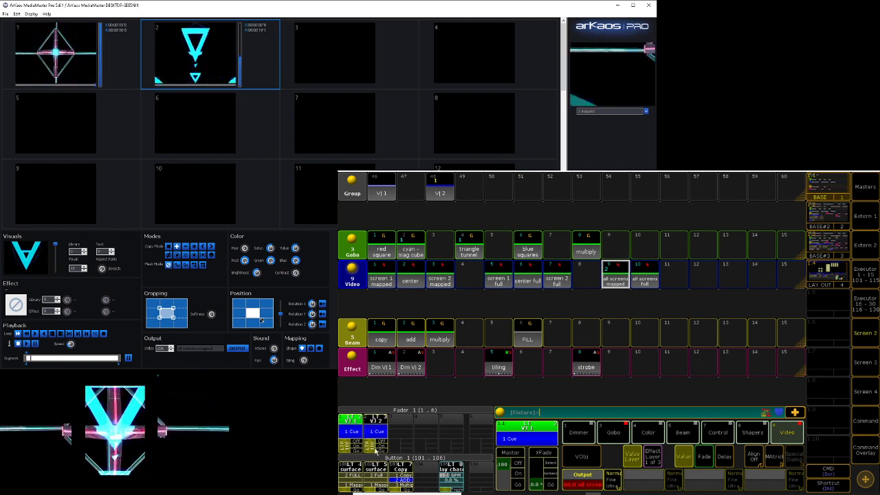
{"action": "left_click", "coordinate": [375, 451]}
{"action": "left_click", "coordinate": [372, 454]}
{"action": "left_click", "coordinate": [369, 455]}
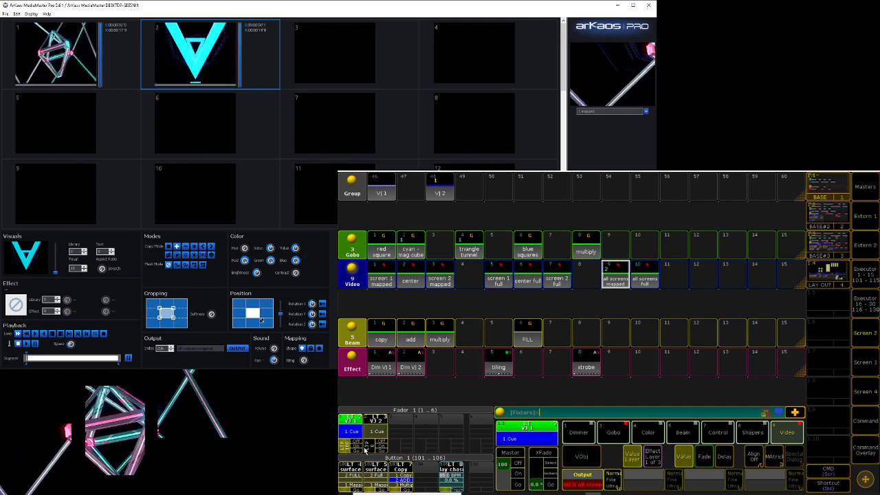
{"action": "left_click", "coordinate": [371, 447]}
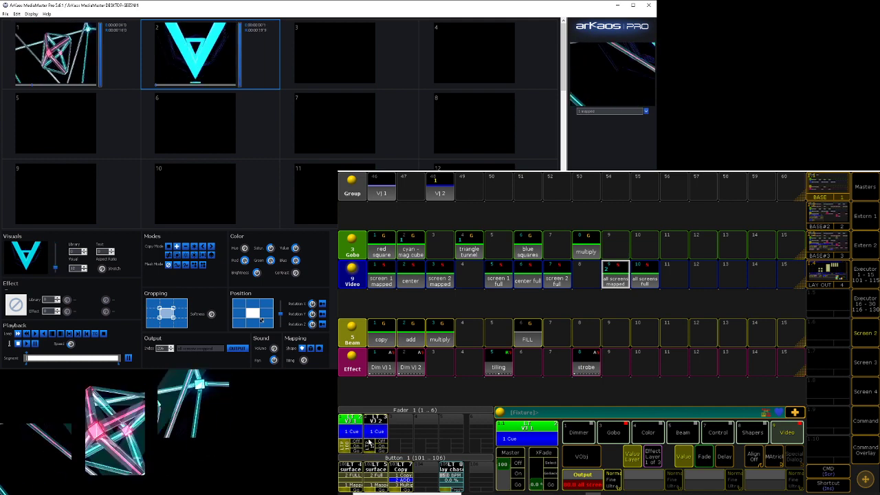
{"action": "left_click", "coordinate": [369, 443]}
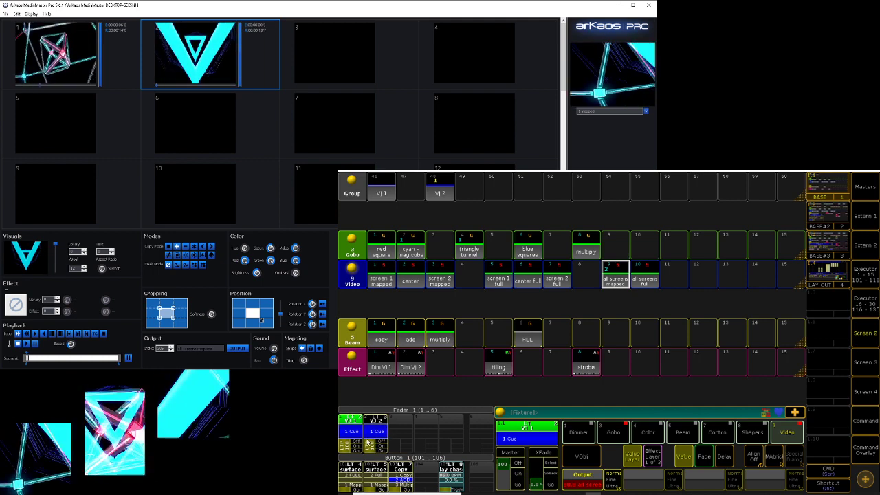
Change VJ 2's Gobo preset to blue squares, multiply and back to triangle tunnel, then fade VJ 2 down to 0
{"action": "left_click", "coordinate": [523, 247]}
{"action": "left_click", "coordinate": [586, 249]}
{"action": "left_click", "coordinate": [470, 249]}
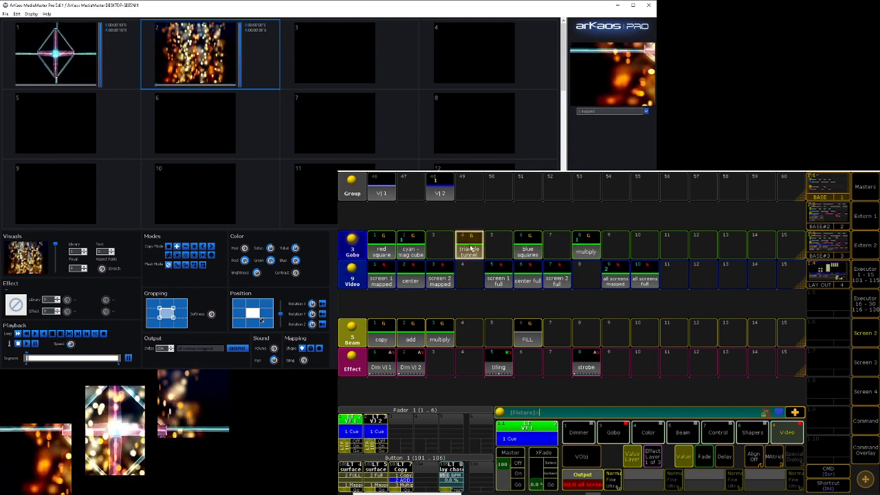
{"action": "left_click", "coordinate": [376, 446]}
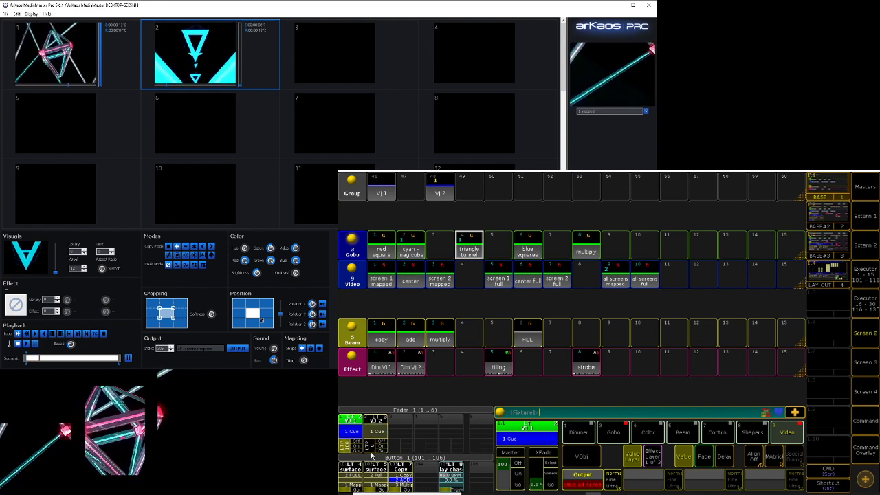
Clear the programmer through the Command Overlay and close the overlay
{"action": "left_click", "coordinate": [861, 449]}
{"action": "left_click", "coordinate": [671, 444]}
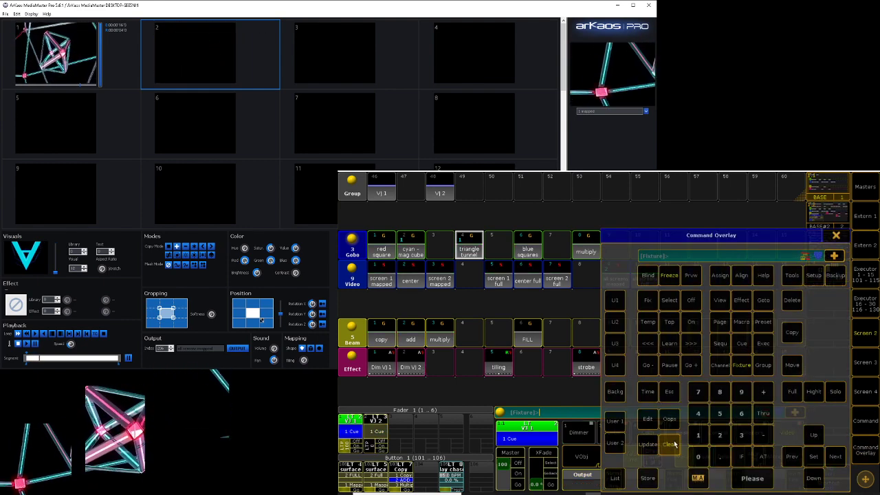
{"action": "left_click", "coordinate": [836, 235]}
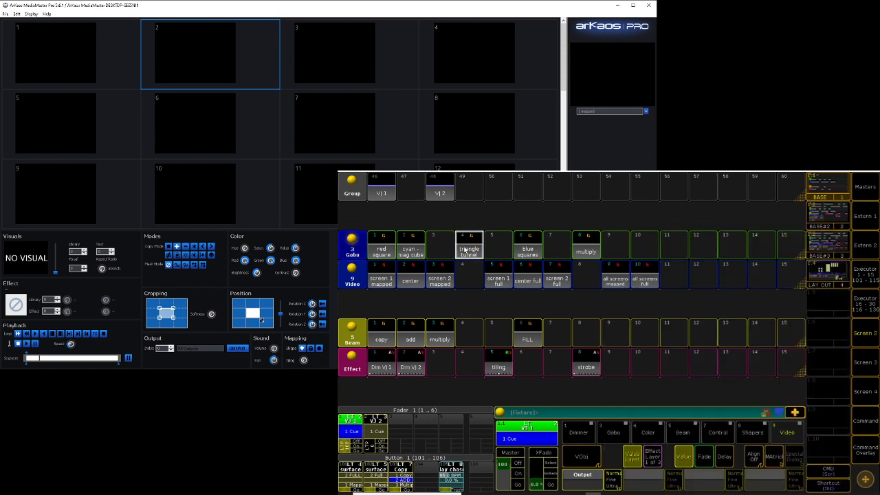
Select the VJ 1 group and give it the Gobo presets red square, cyan - mag cube and triangle tunnel in turn
{"action": "left_click", "coordinate": [379, 188]}
{"action": "left_click", "coordinate": [386, 252]}
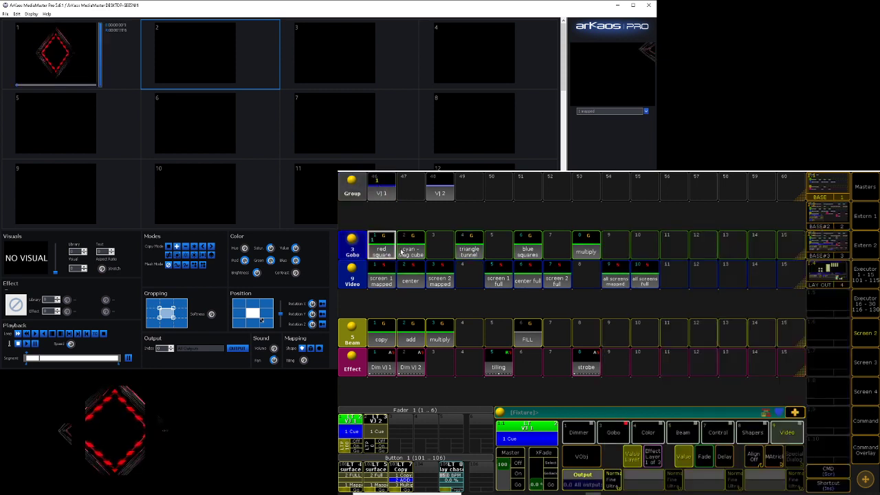
{"action": "left_click", "coordinate": [410, 251]}
{"action": "left_click", "coordinate": [465, 250]}
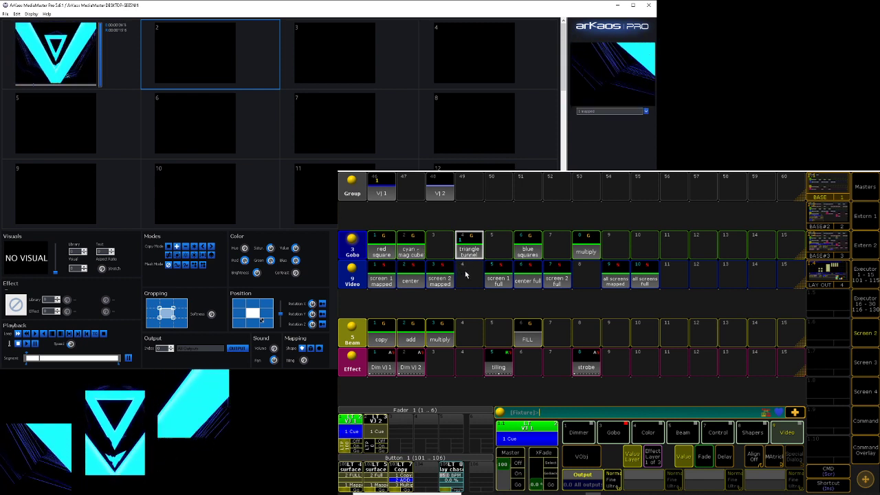
Step VJ 1's output through screen 1 mapped, center and screen 2 mapped three times to imitate a chase
{"action": "left_click", "coordinate": [382, 281]}
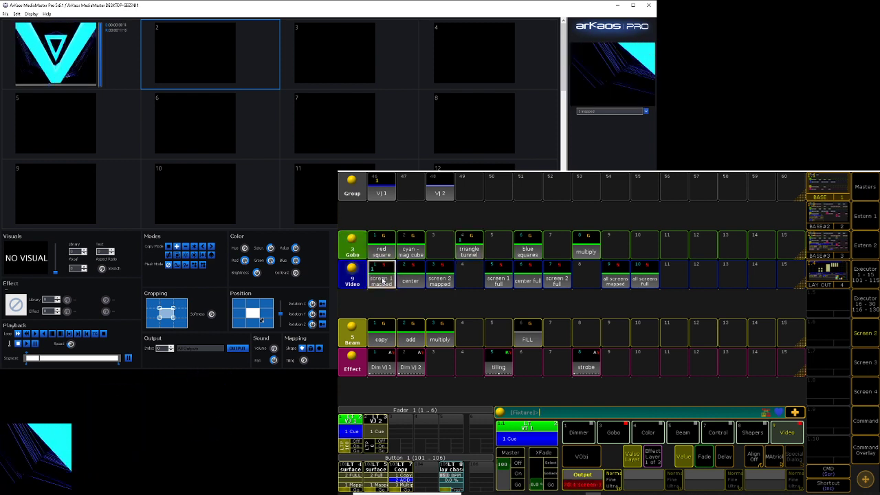
{"action": "left_click", "coordinate": [413, 278]}
{"action": "left_click", "coordinate": [440, 280]}
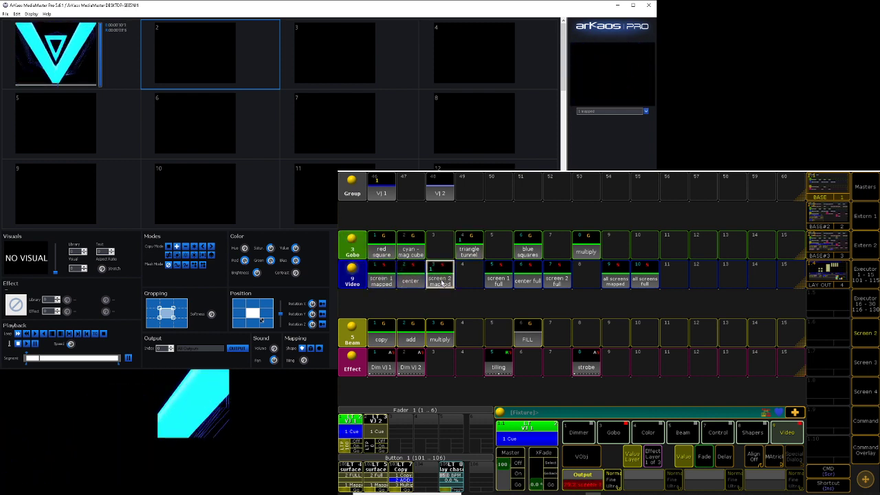
{"action": "left_click", "coordinate": [394, 282]}
{"action": "left_click", "coordinate": [411, 281]}
{"action": "left_click", "coordinate": [440, 281]}
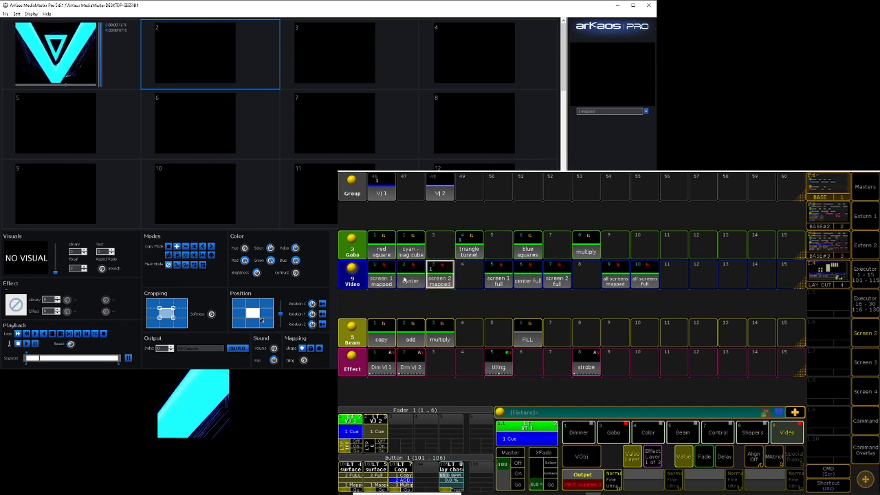
{"action": "left_click", "coordinate": [382, 280]}
{"action": "left_click", "coordinate": [412, 281]}
{"action": "left_click", "coordinate": [433, 279]}
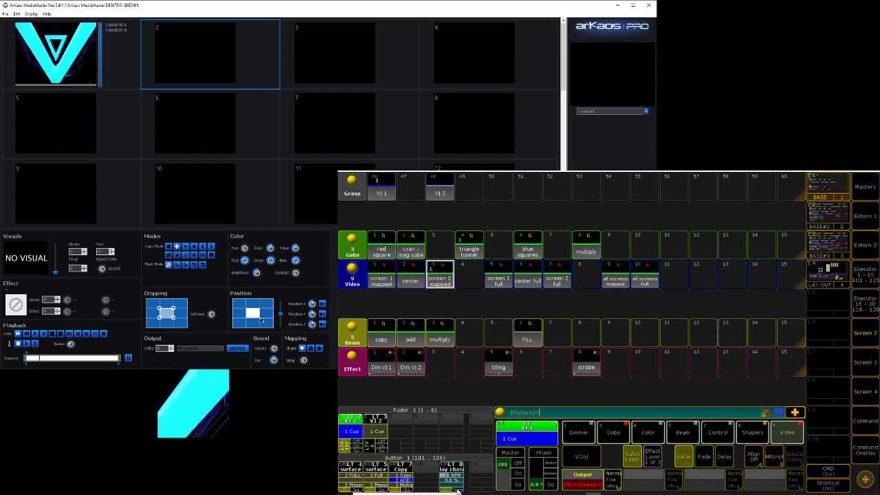
Start the chase executor, clear the programmer through the Command Overlay and close the overlay
{"action": "left_click", "coordinate": [865, 450]}
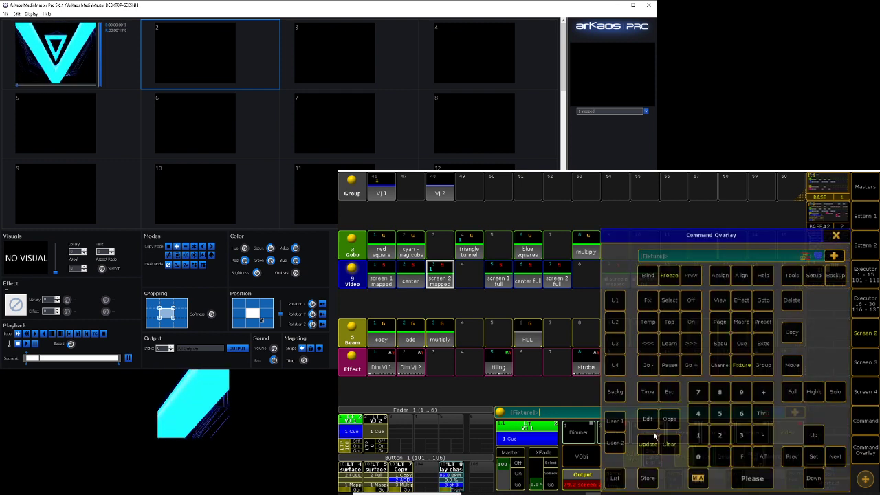
{"action": "left_click", "coordinate": [836, 235]}
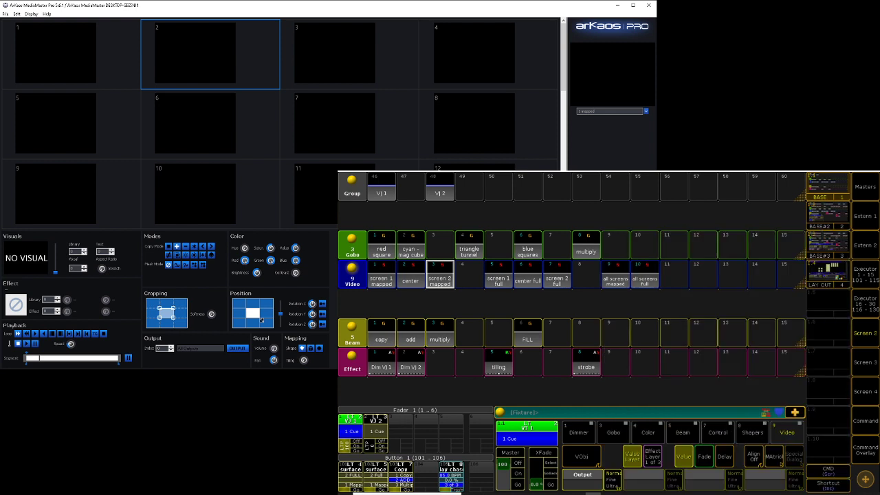
Give the VJ 1 group the triangle tunnel Gobo preset, store it on the empty sixth button executor and clear the programmer
{"action": "left_click", "coordinate": [387, 195]}
{"action": "left_click", "coordinate": [470, 250]}
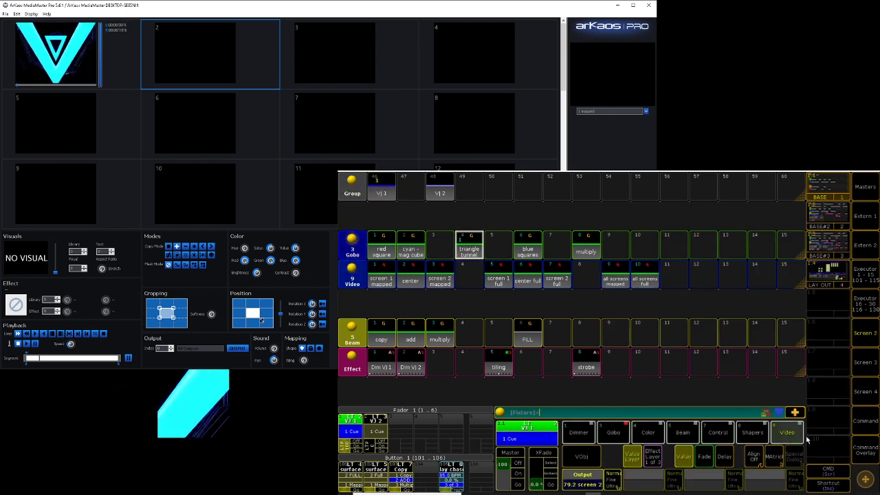
{"action": "left_click", "coordinate": [864, 451]}
{"action": "left_click", "coordinate": [654, 471]}
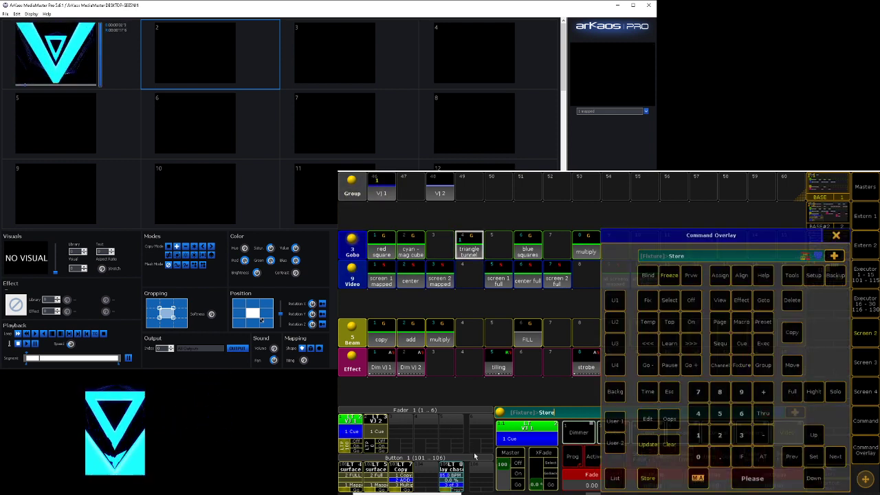
{"action": "left_click", "coordinate": [485, 480]}
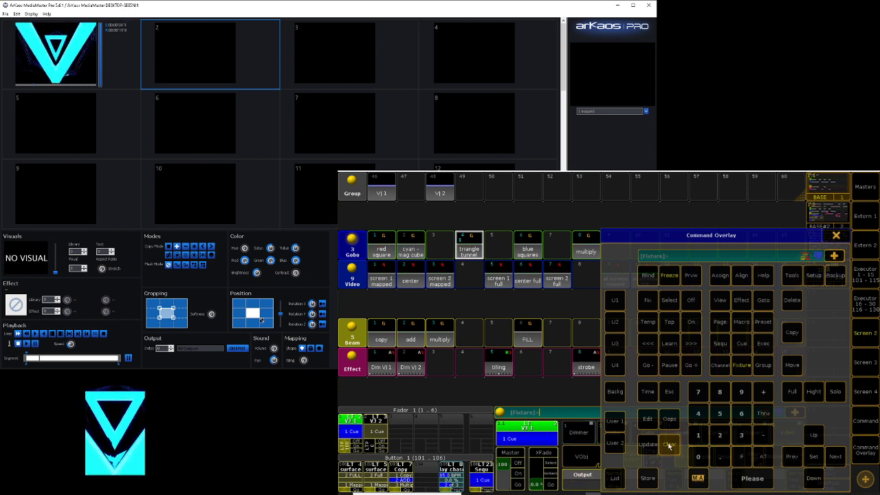
{"action": "left_click", "coordinate": [836, 235]}
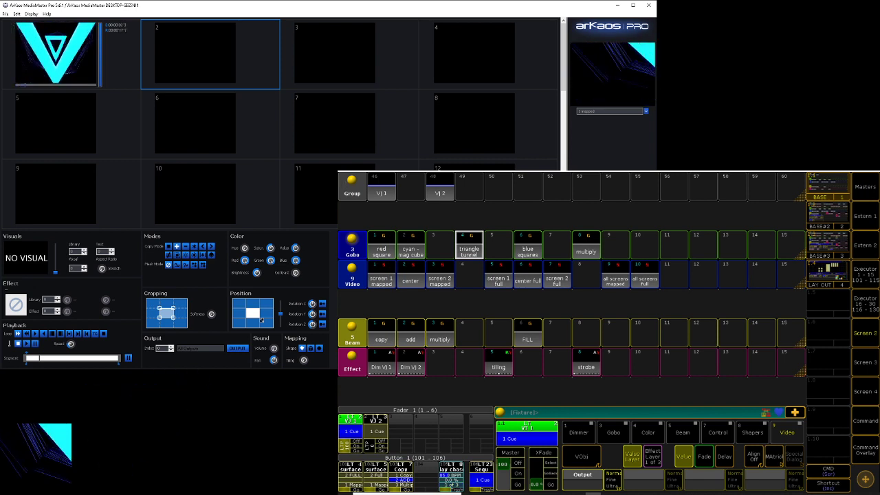
Select layer 1 in MediaMaster and the VJ 1 group on the console, and watch the Output values while the chase runs
{"action": "left_click", "coordinate": [62, 56]}
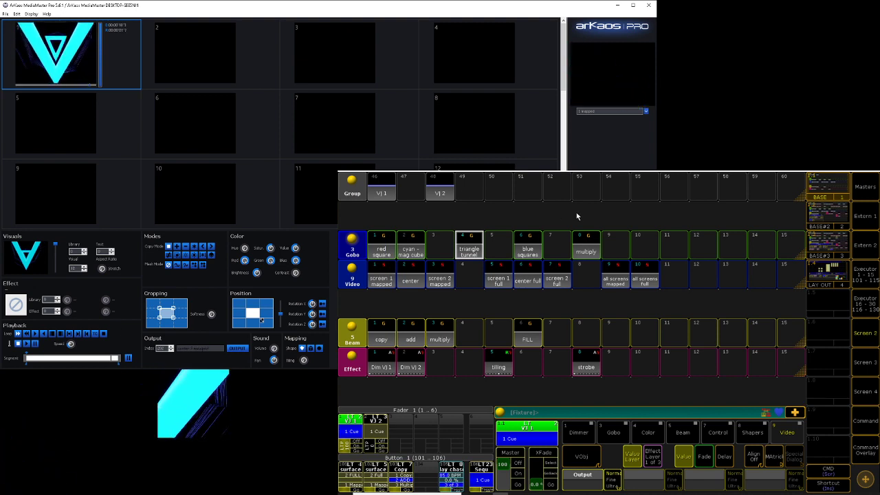
{"action": "left_click", "coordinate": [382, 188]}
{"action": "scroll", "coordinate": [586, 481], "scroll_direction": "up", "scroll_amount": 3}
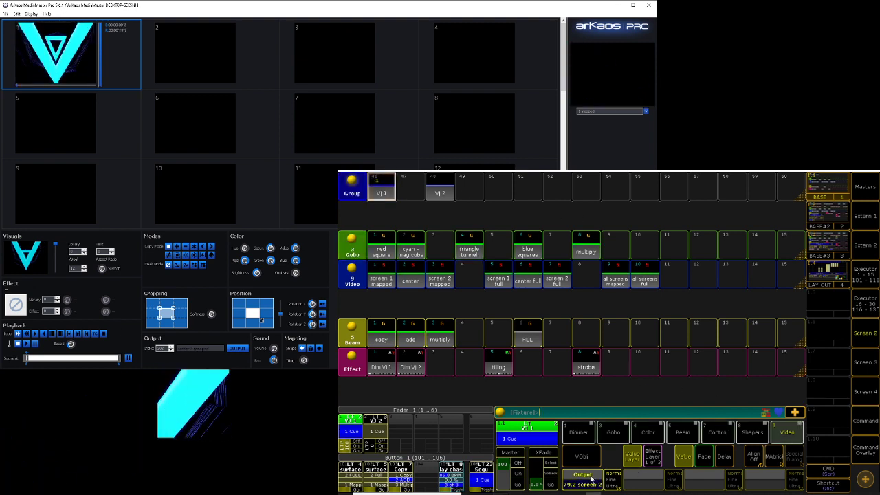
{"action": "scroll", "coordinate": [591, 480], "scroll_direction": "up", "scroll_amount": 1}
{"action": "scroll", "coordinate": [585, 480], "scroll_direction": "up", "scroll_amount": 1}
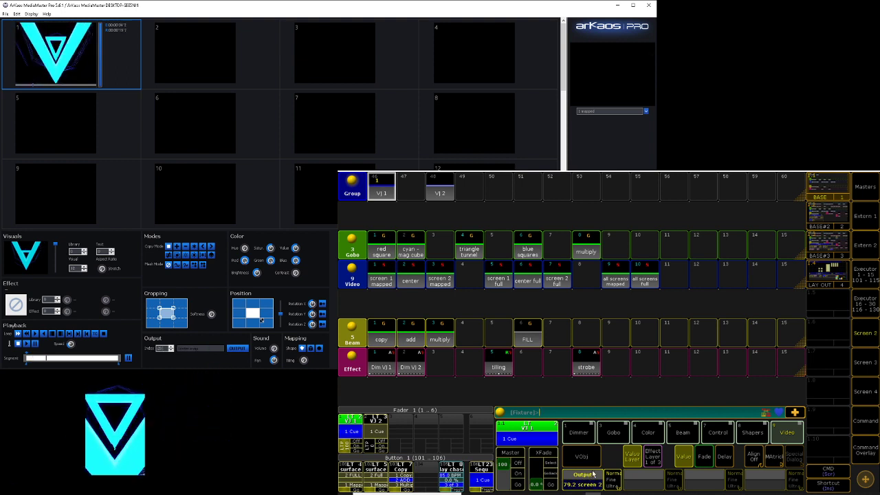
{"action": "scroll", "coordinate": [593, 474], "scroll_direction": "up", "scroll_amount": 1}
{"action": "scroll", "coordinate": [593, 474], "scroll_direction": "up", "scroll_amount": 2}
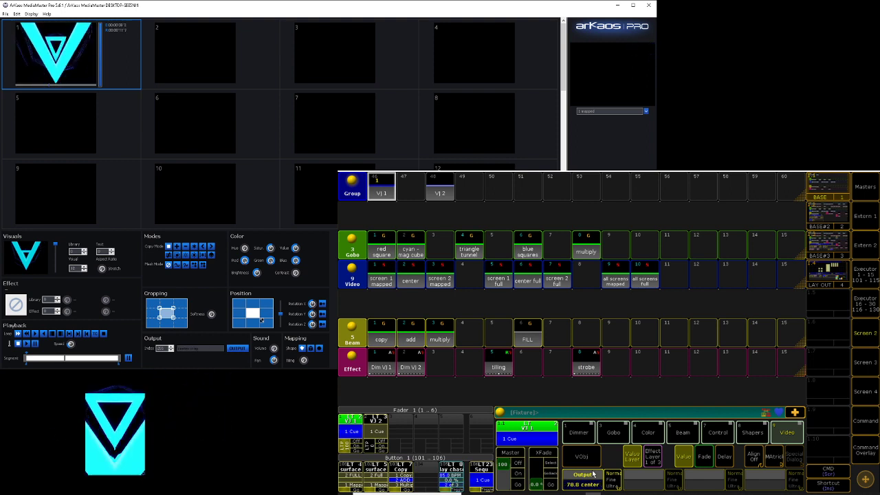
{"action": "scroll", "coordinate": [593, 475], "scroll_direction": "up", "scroll_amount": 1}
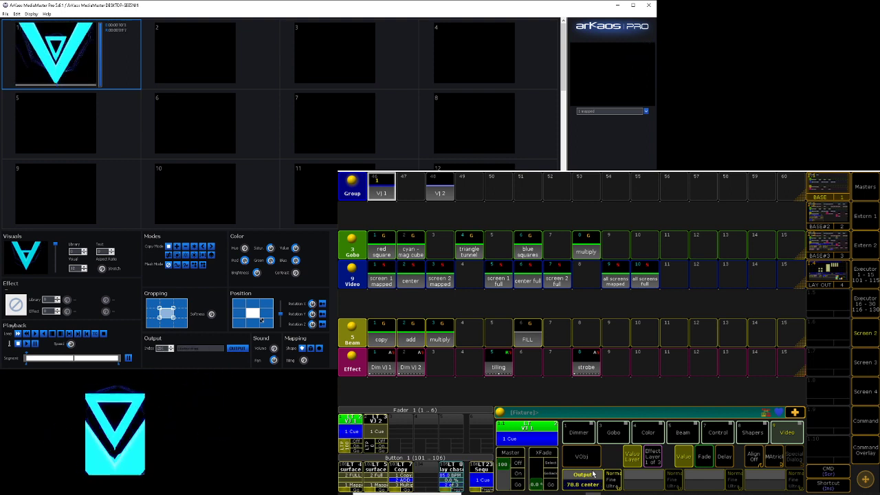
{"action": "scroll", "coordinate": [593, 474], "scroll_direction": "up", "scroll_amount": 1}
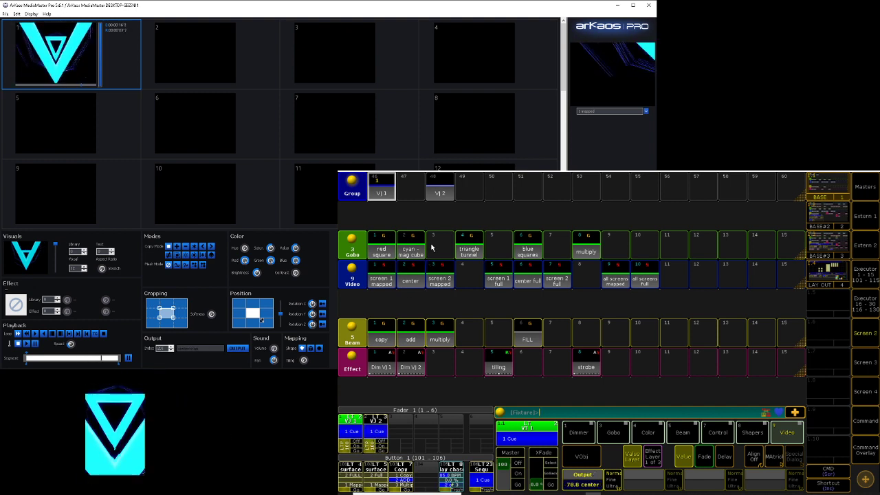
{"action": "left_click", "coordinate": [376, 453]}
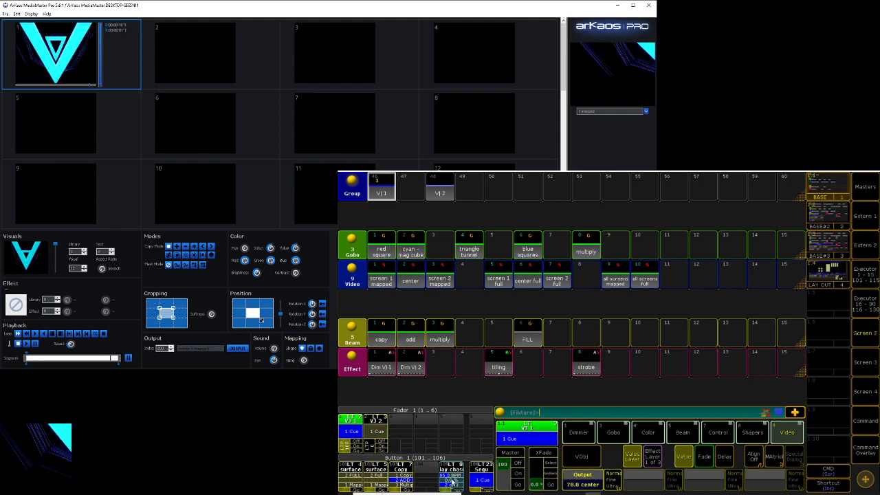
Open the lay chase executor, set its speed to 160 BPM and close the chase editor
{"action": "left_click", "coordinate": [453, 474]}
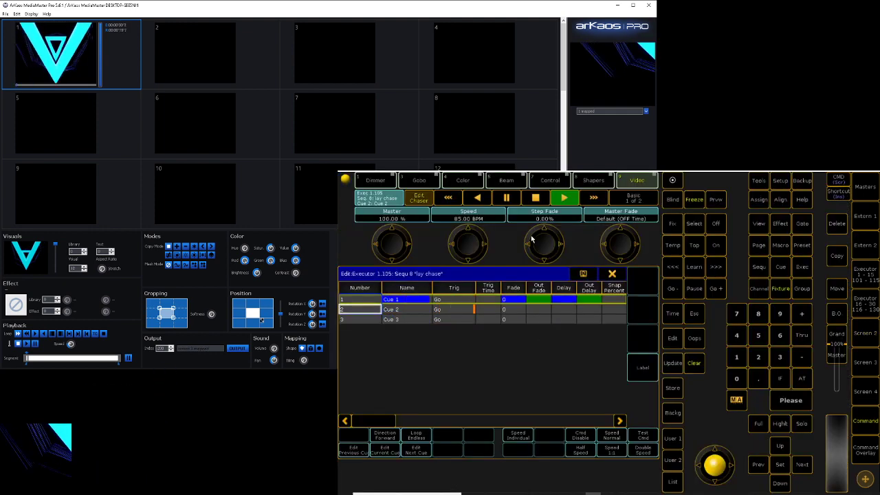
{"action": "left_click", "coordinate": [468, 214]}
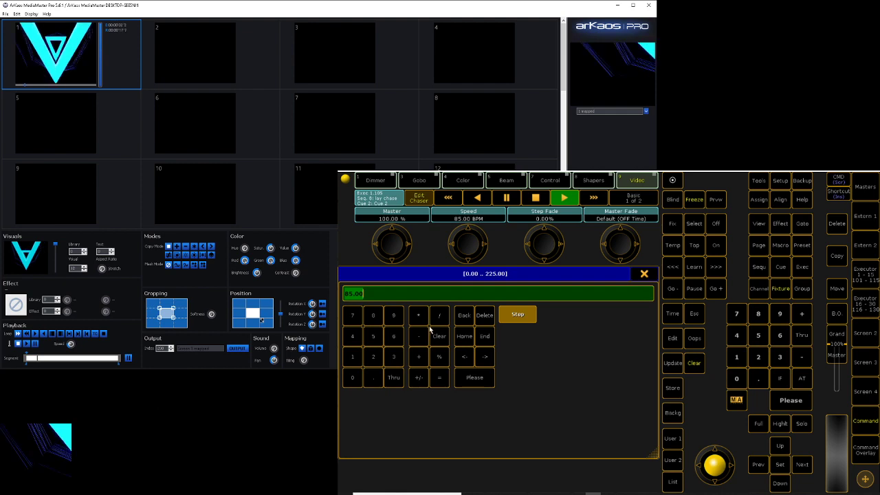
{"action": "type", "text": "160"}
{"action": "key", "text": "Return"}
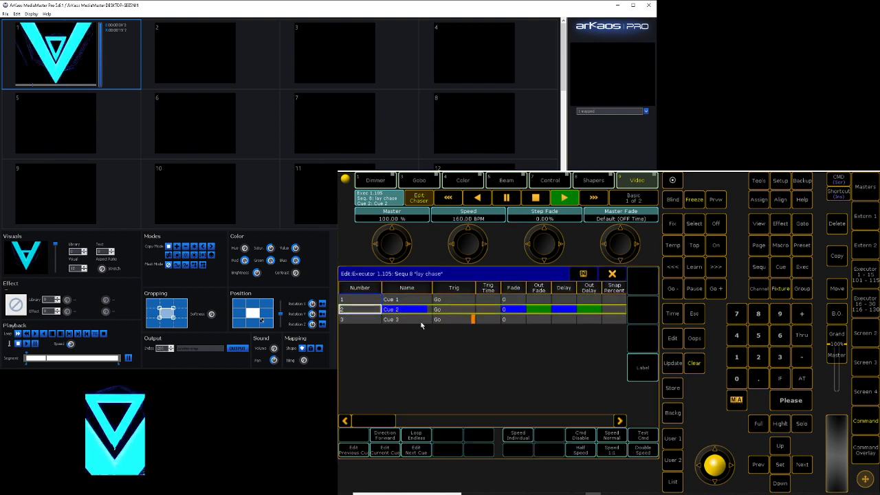
{"action": "left_click", "coordinate": [613, 275]}
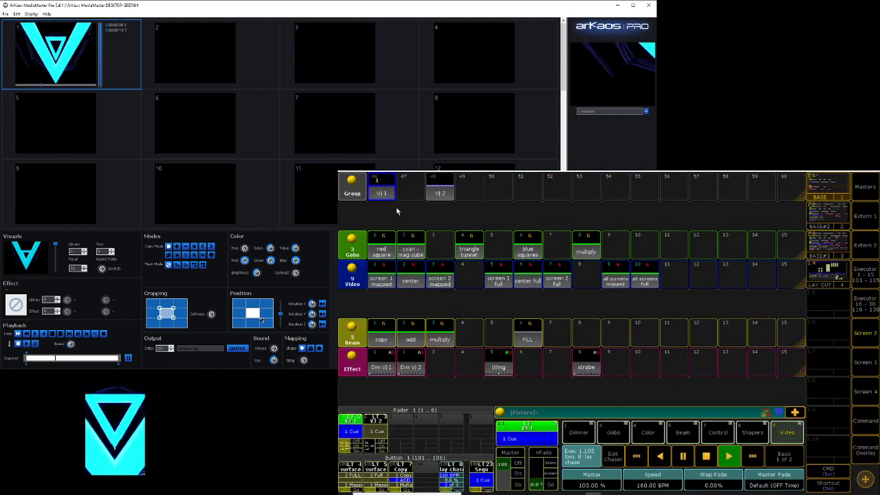
Give the VJ 1 group the multiply Gobo preset and set the lay chase direction to Random
{"action": "left_click", "coordinate": [585, 249]}
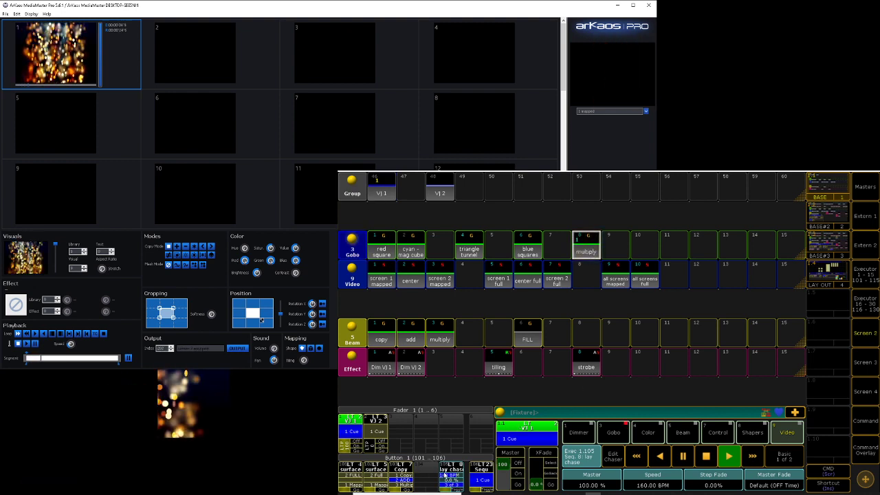
{"action": "left_click", "coordinate": [612, 456]}
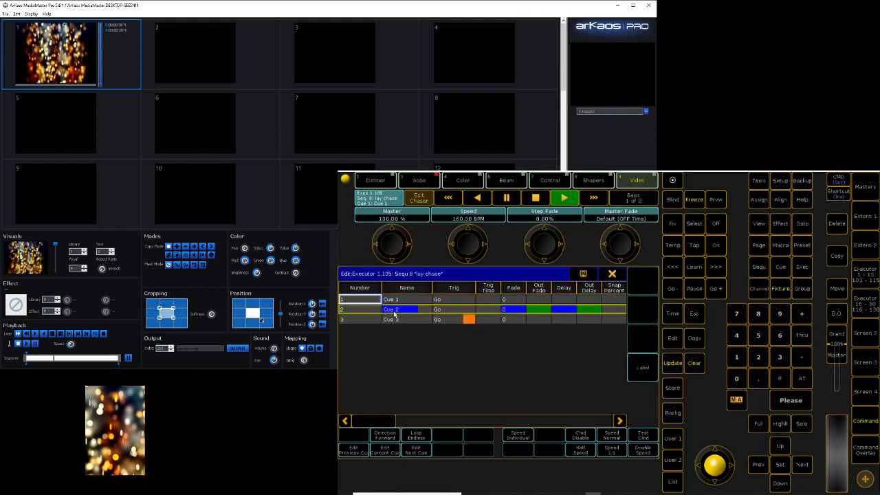
{"action": "left_click", "coordinate": [396, 434]}
{"action": "left_click", "coordinate": [401, 484]}
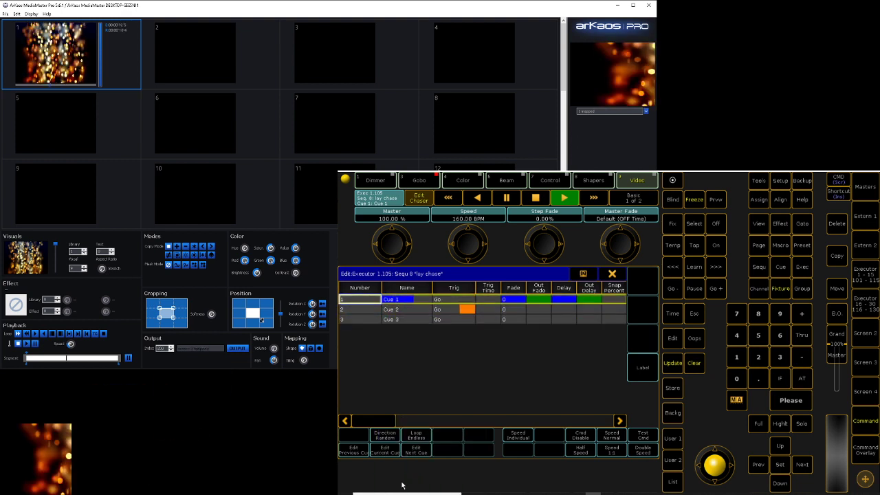
Raise the lay chase speed to the 225 BPM maximum and close the chase editor
{"action": "left_click", "coordinate": [474, 219]}
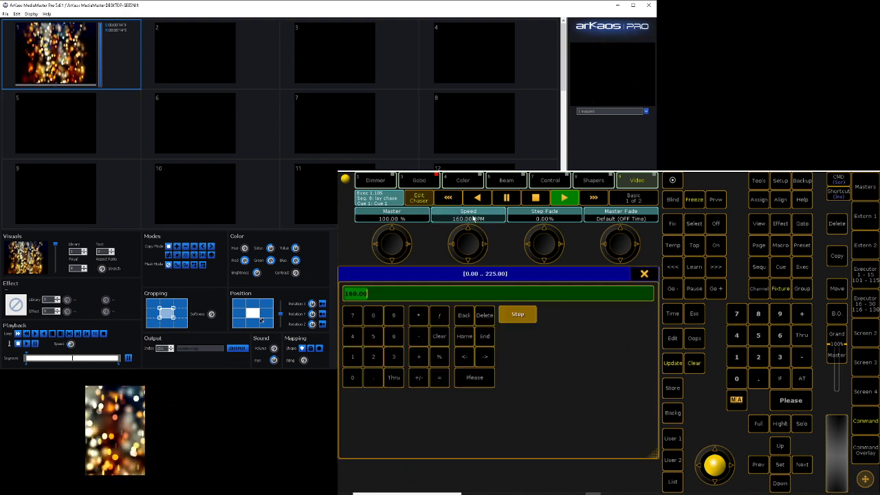
{"action": "type", "text": "360"}
{"action": "key", "text": "Return"}
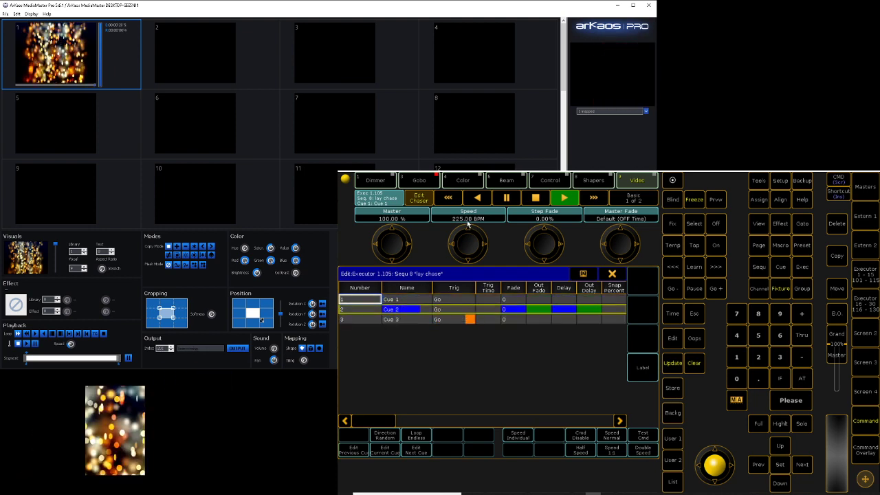
{"action": "left_click", "coordinate": [611, 274]}
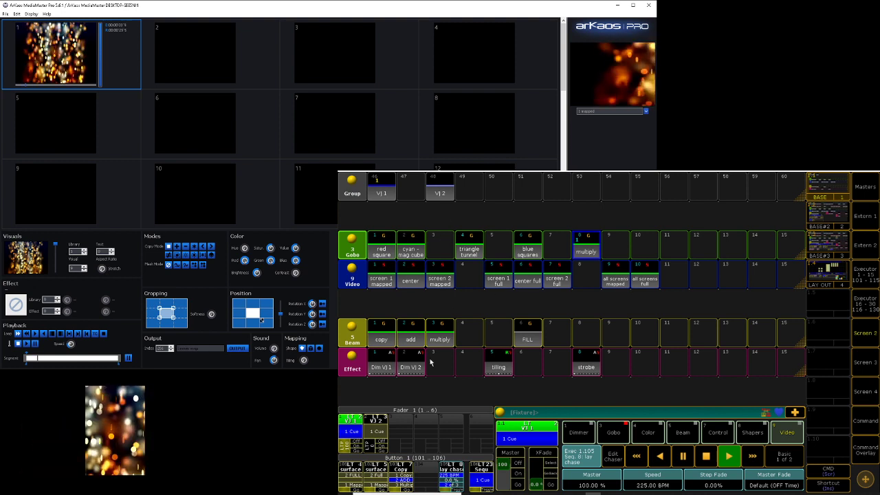
Layer the triangle tunnel Gobo preset on the VJ 2 group over VJ 1, and take both VJ faders down
{"action": "left_click", "coordinate": [469, 250]}
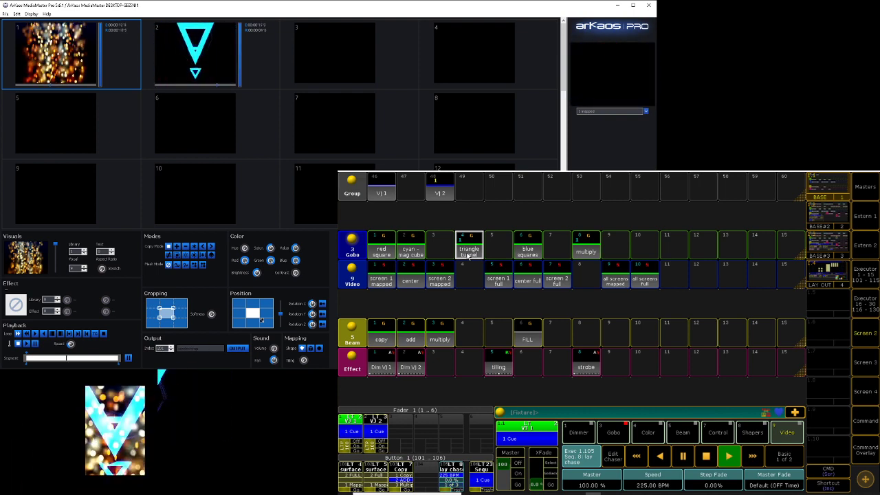
{"action": "left_click", "coordinate": [382, 442]}
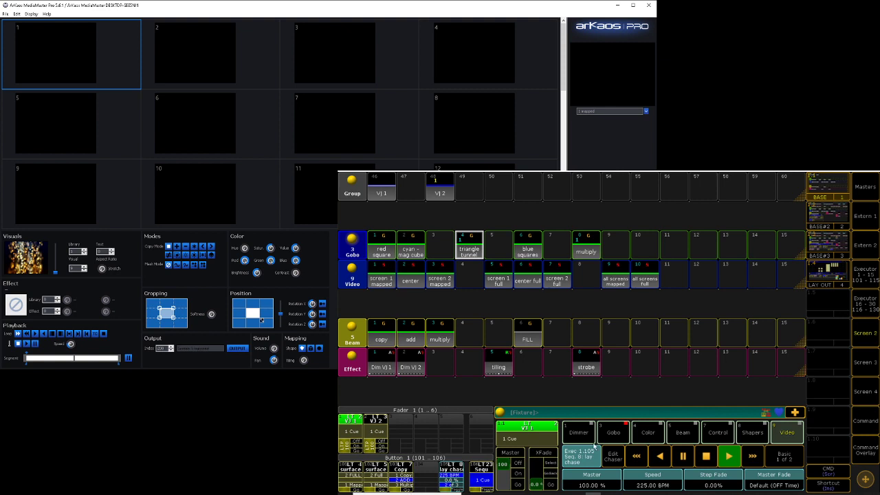
Switch everything off through the Off menu, clear the programmer and close the Command Overlay
{"action": "left_click", "coordinate": [865, 450]}
{"action": "left_click", "coordinate": [691, 300]}
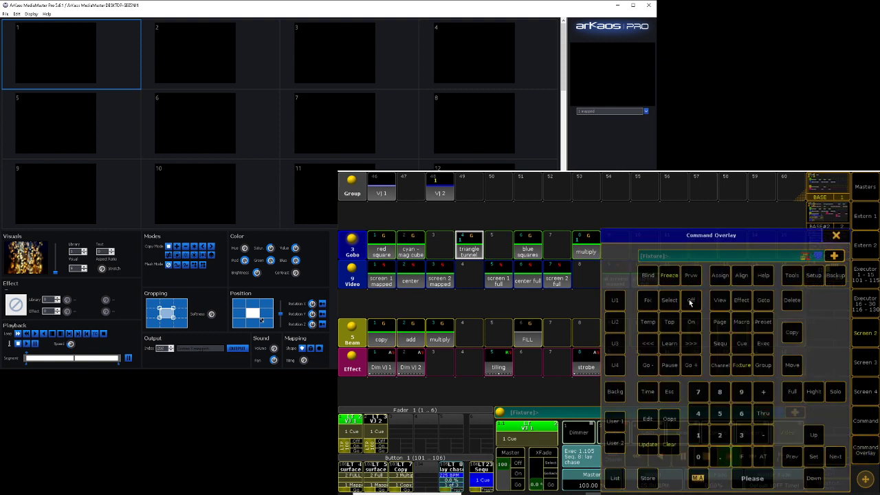
{"action": "left_click", "coordinate": [691, 301]}
{"action": "left_click", "coordinate": [833, 237]}
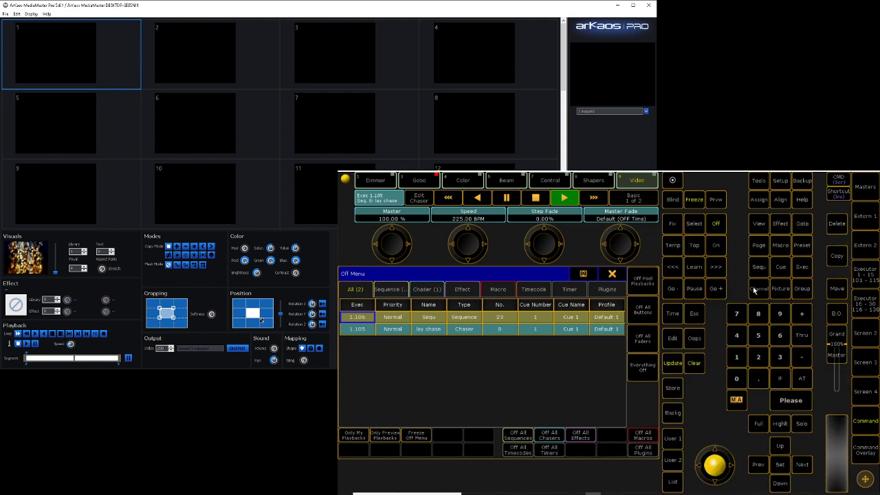
{"action": "left_click", "coordinate": [639, 370]}
{"action": "left_click", "coordinate": [865, 445]}
{"action": "left_click", "coordinate": [668, 444]}
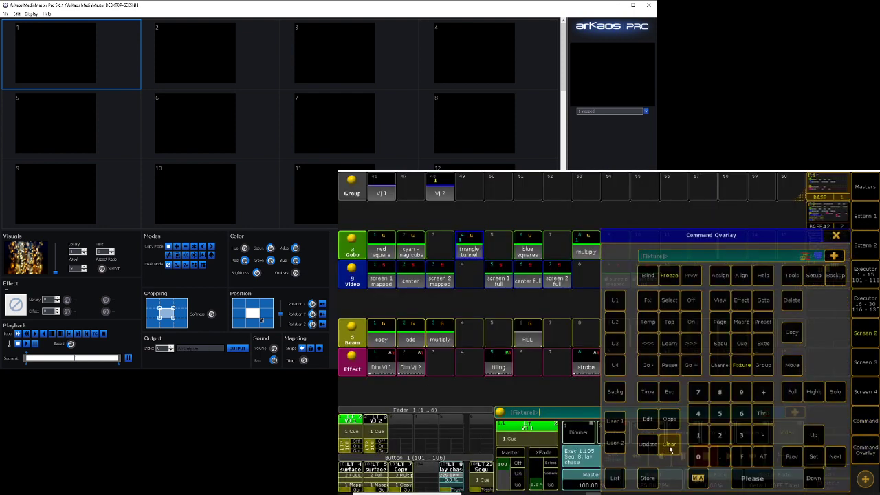
{"action": "left_click", "coordinate": [833, 237]}
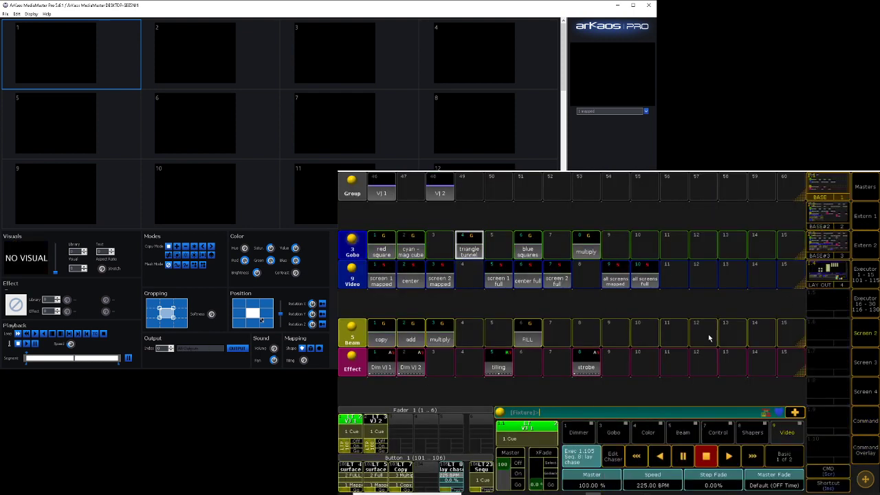
Switch to the BASE#2 view and change the executors to page 2 with a page command
{"action": "left_click", "coordinate": [828, 216]}
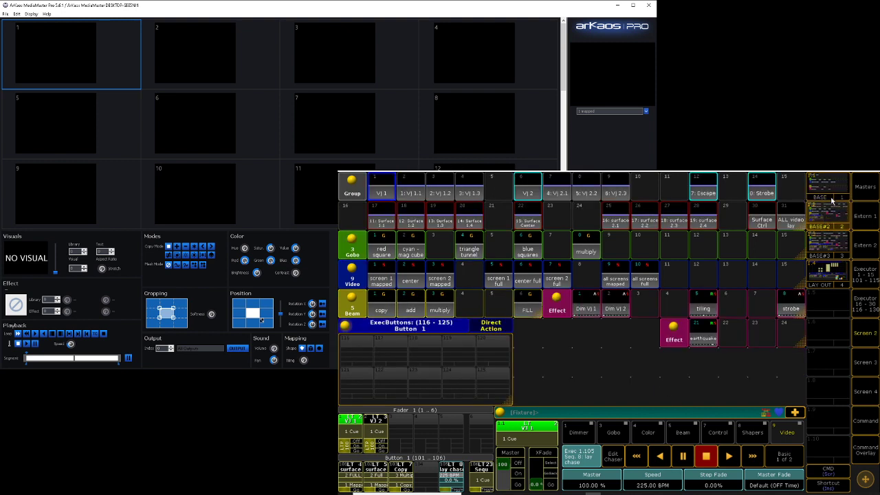
{"action": "left_click", "coordinate": [832, 198]}
{"action": "left_click", "coordinate": [830, 212]}
{"action": "left_click", "coordinate": [861, 451]}
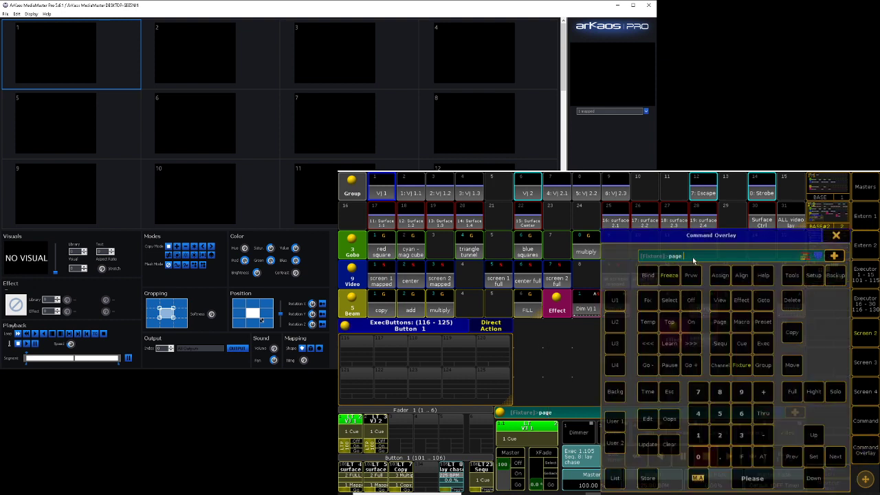
{"action": "key", "text": "Return"}
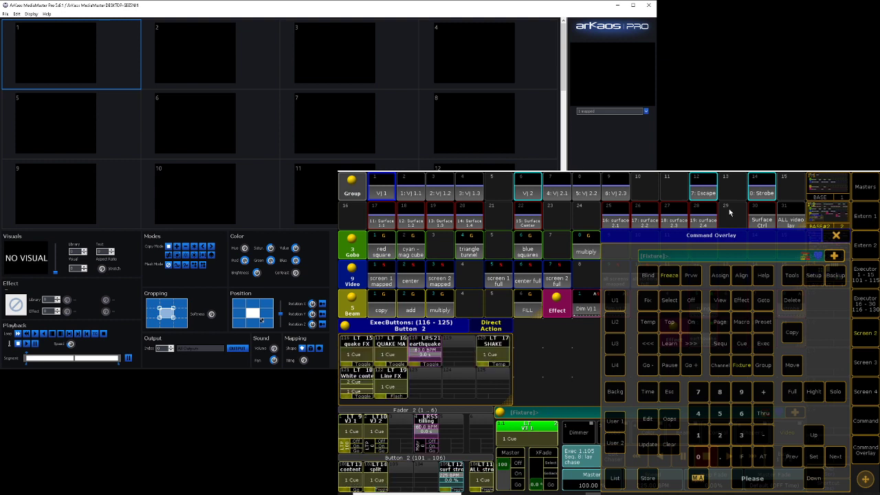
{"action": "left_click", "coordinate": [836, 236]}
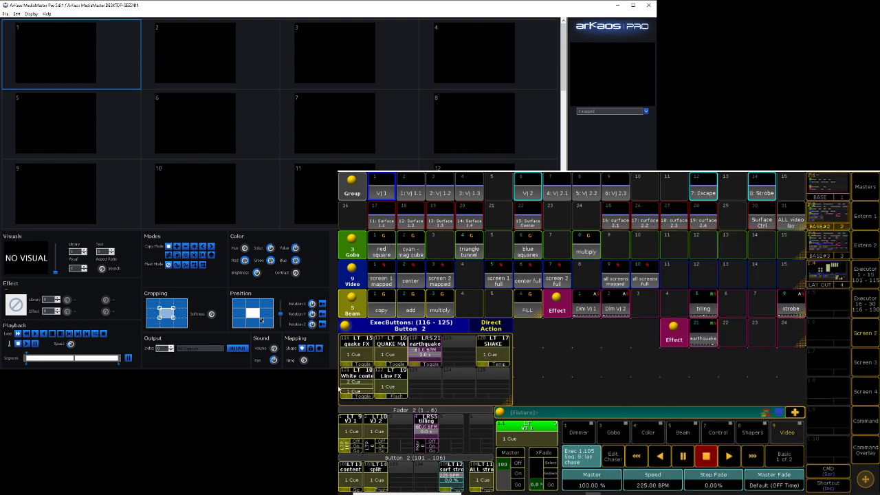
Start page 2's VJ 1 fader executor and select the groups VJ 1.1, VJ 1.2 and VJ 1.3
{"action": "left_click", "coordinate": [345, 450]}
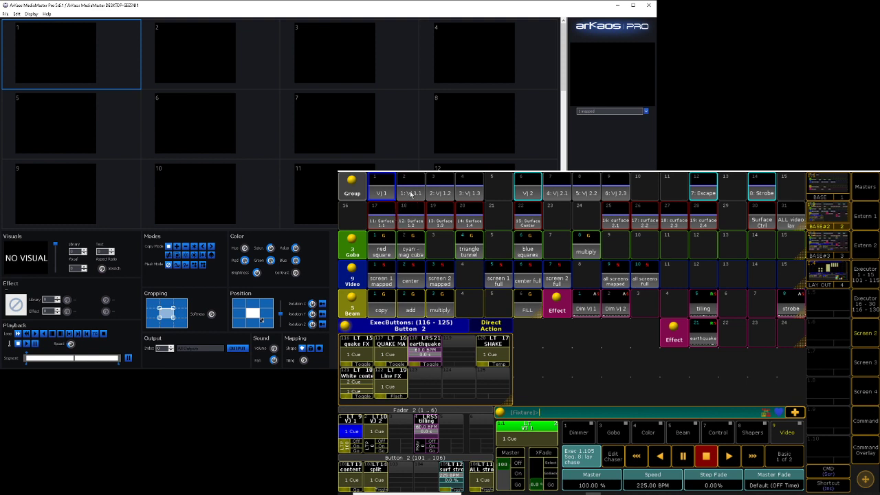
{"action": "left_click_drag", "start_coordinate": [411, 195], "coordinate": [467, 194]}
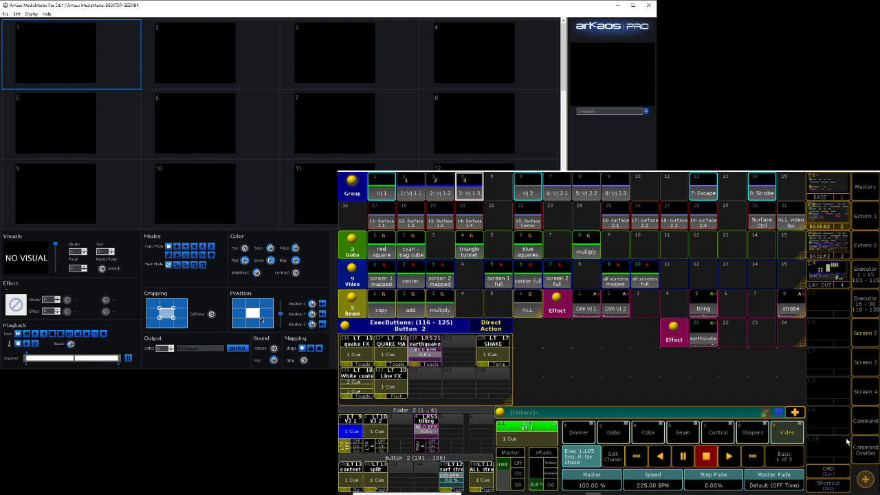
Start the content executor with the VJ 1 fader at full, and clear the programmer through the Command Overlay
{"action": "left_click", "coordinate": [351, 480]}
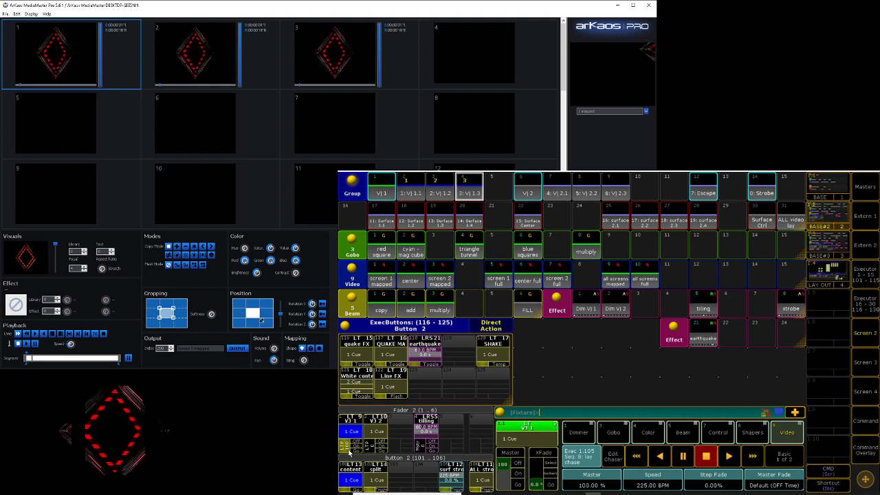
{"action": "left_click", "coordinate": [864, 450]}
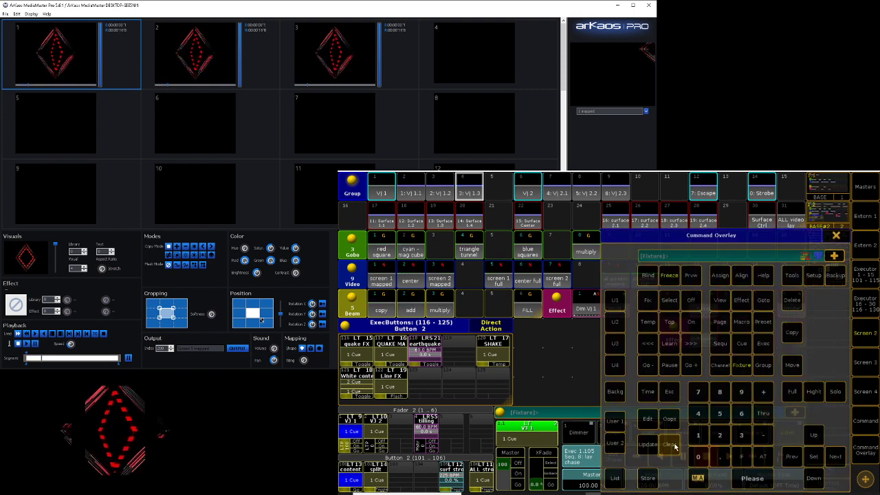
{"action": "left_click", "coordinate": [836, 235]}
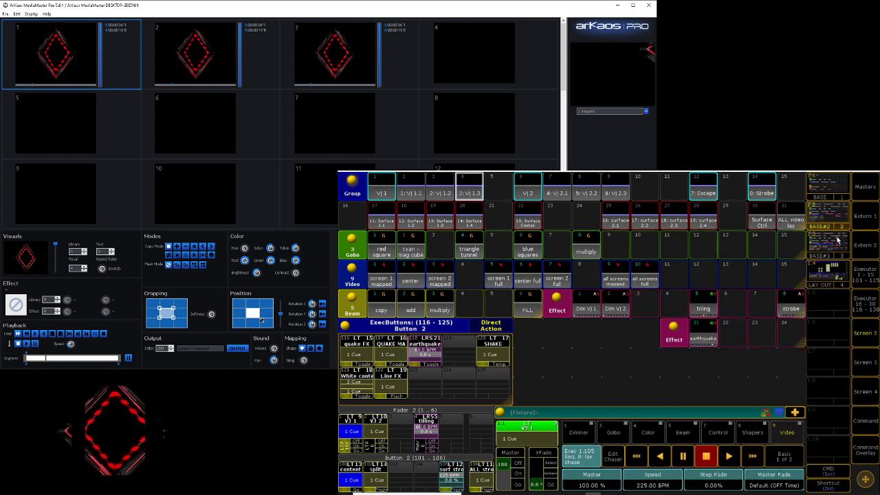
Switch to MediaMaster and check the Output assignment of layers 1, 2 and 3 in turn
{"action": "left_click", "coordinate": [67, 46]}
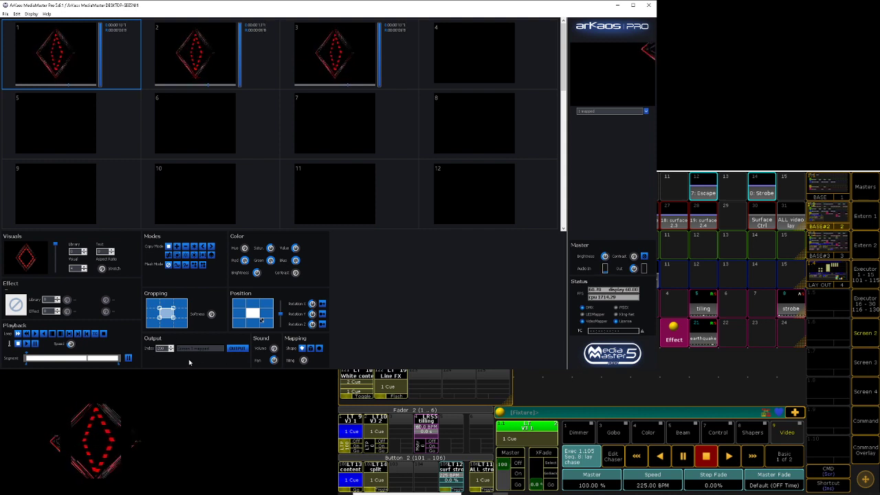
{"action": "left_click", "coordinate": [211, 64]}
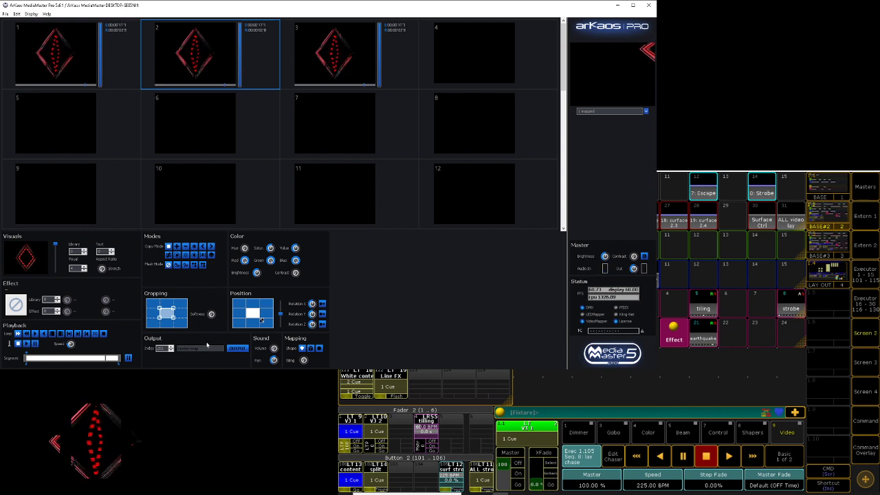
{"action": "left_click", "coordinate": [331, 52]}
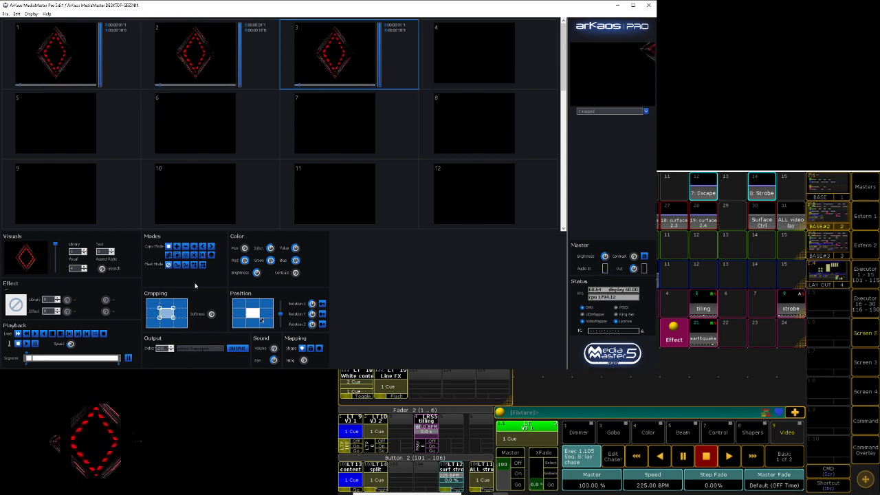
Switch back to the console and select the groups VJ 1.1, VJ 1.2 and VJ 1.3
{"action": "key", "text": "alt+Tab"}
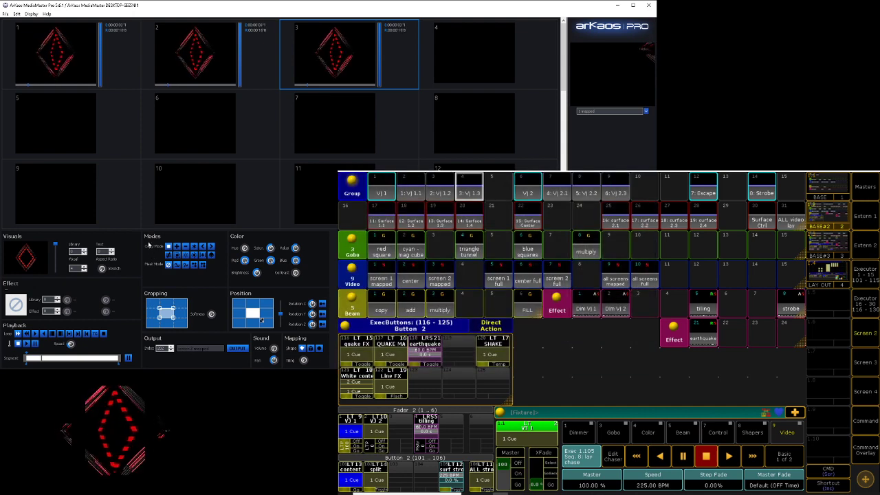
{"action": "mouse_move", "coordinate": [346, 441]}
{"action": "left_mouse_down"}
{"action": "mouse_move", "coordinate": [343, 451]}
{"action": "mouse_move", "coordinate": [345, 442]}
{"action": "left_mouse_up"}
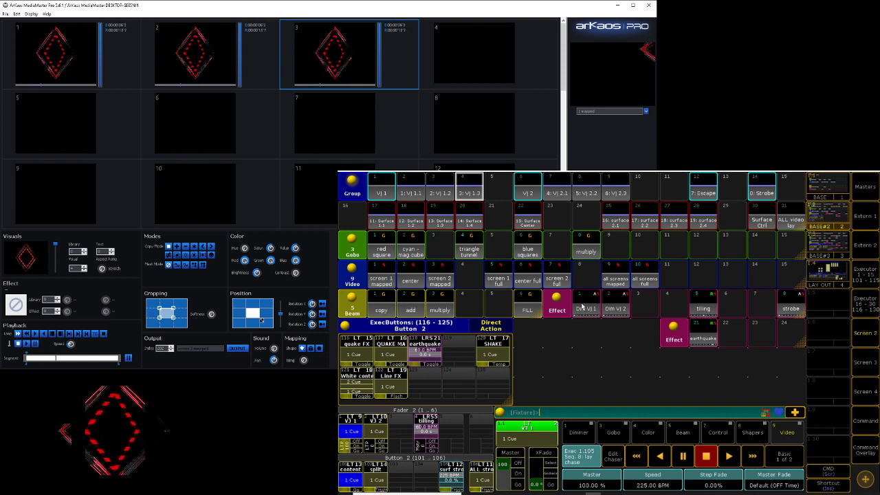
{"action": "left_click", "coordinate": [410, 194]}
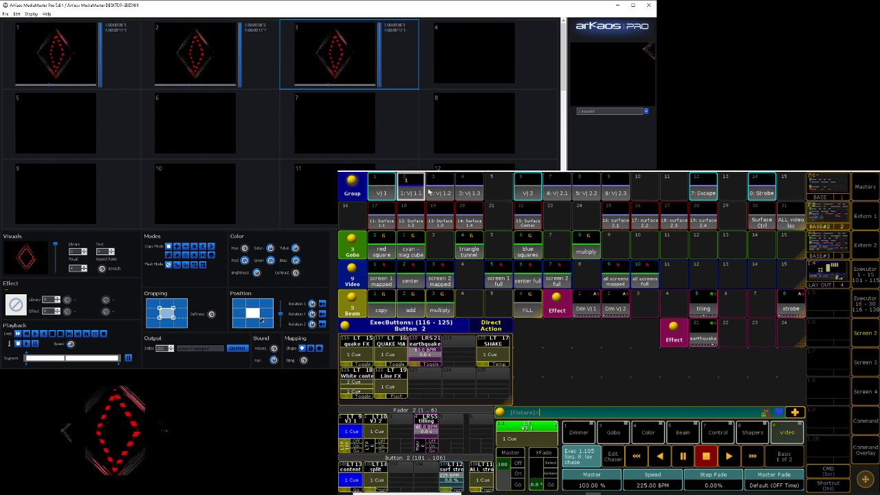
{"action": "left_click", "coordinate": [440, 193]}
{"action": "left_click", "coordinate": [469, 193]}
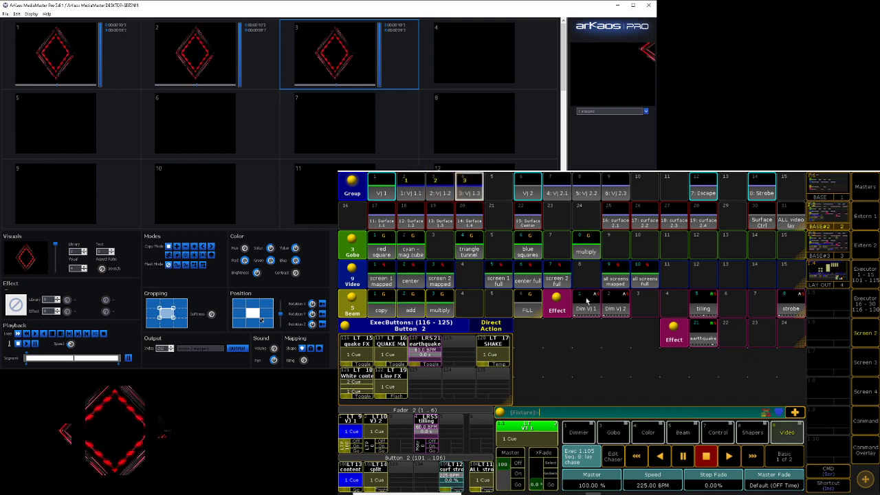
Replace the effect line in Dim VJ 1 with a new line on the Dim attribute and close the Effect Editor
{"action": "left_click", "coordinate": [586, 302]}
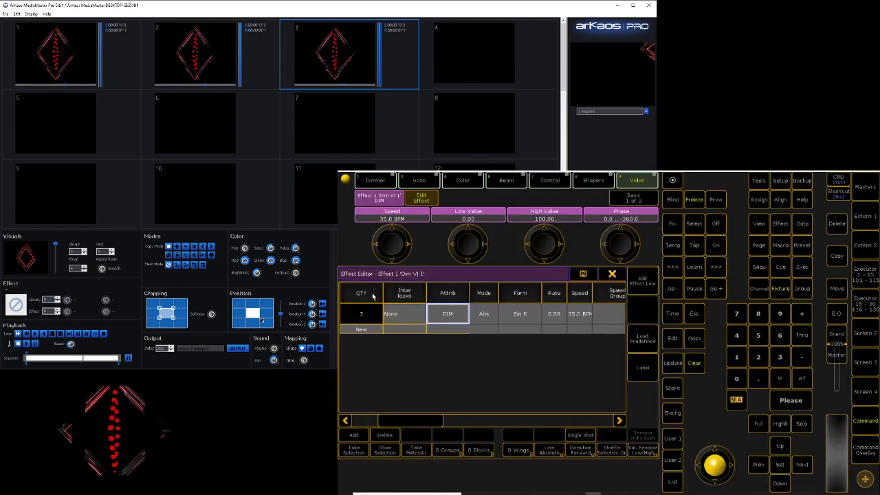
{"action": "left_click", "coordinate": [367, 317]}
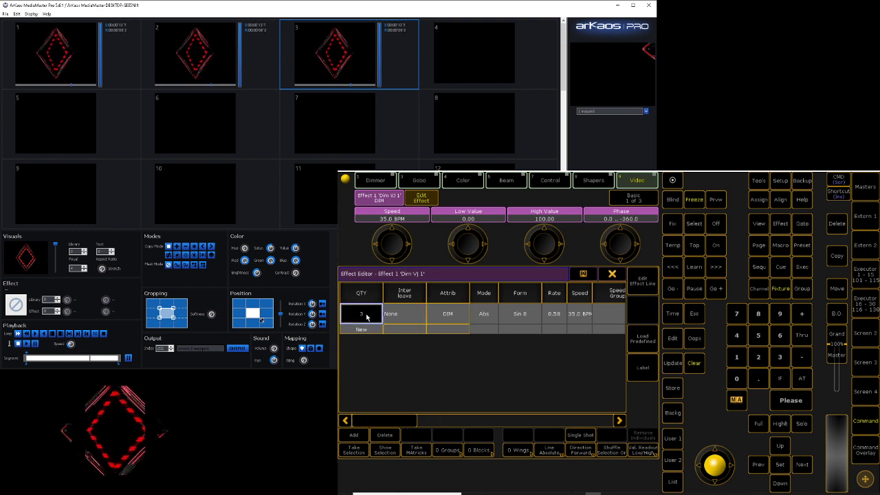
{"action": "left_click", "coordinate": [385, 435]}
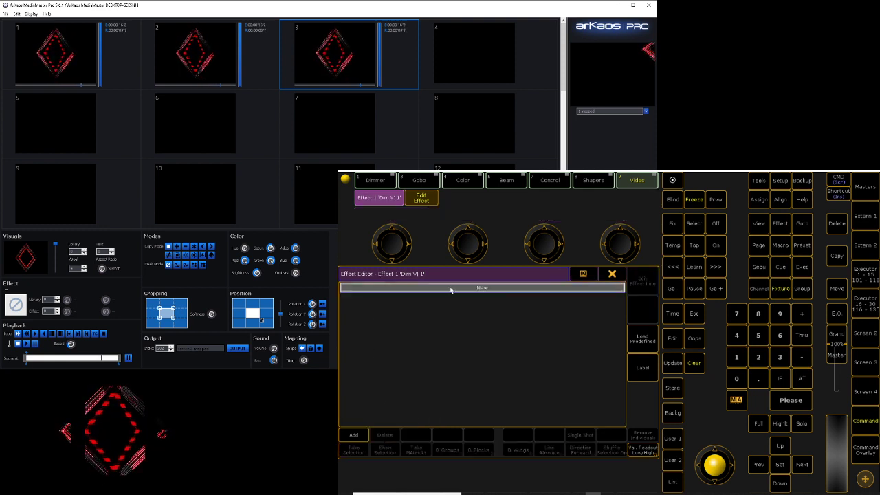
{"action": "left_click", "coordinate": [450, 289]}
{"action": "left_click", "coordinate": [446, 292]}
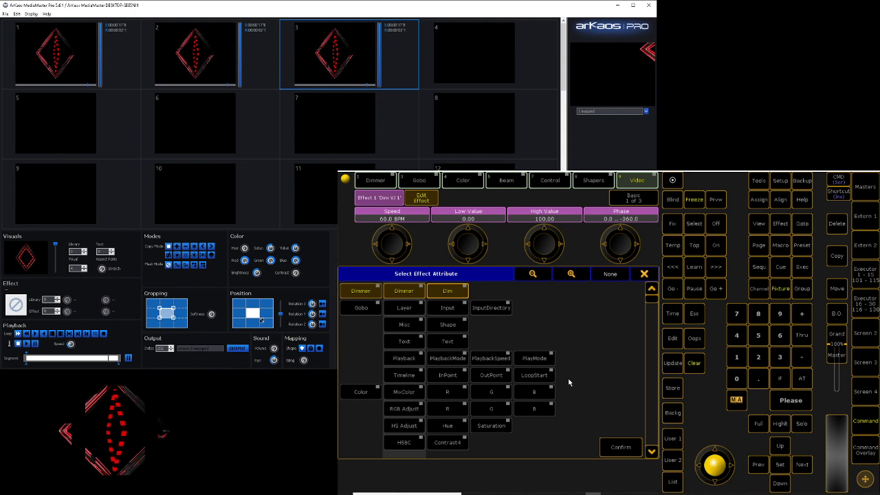
{"action": "left_click", "coordinate": [618, 447]}
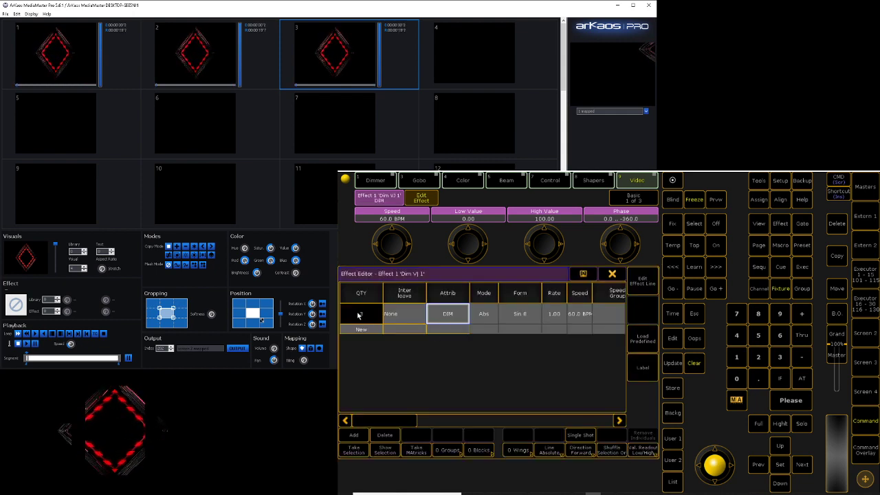
{"action": "left_click", "coordinate": [611, 275]}
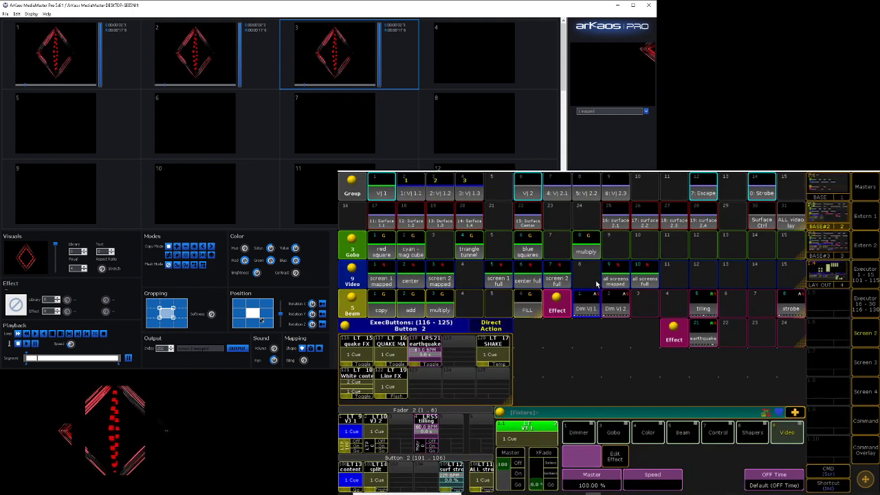
Run the Dim VJ 1 effect on the selected groups with a high value of 250, and clear the programmer
{"action": "left_click", "coordinate": [586, 310]}
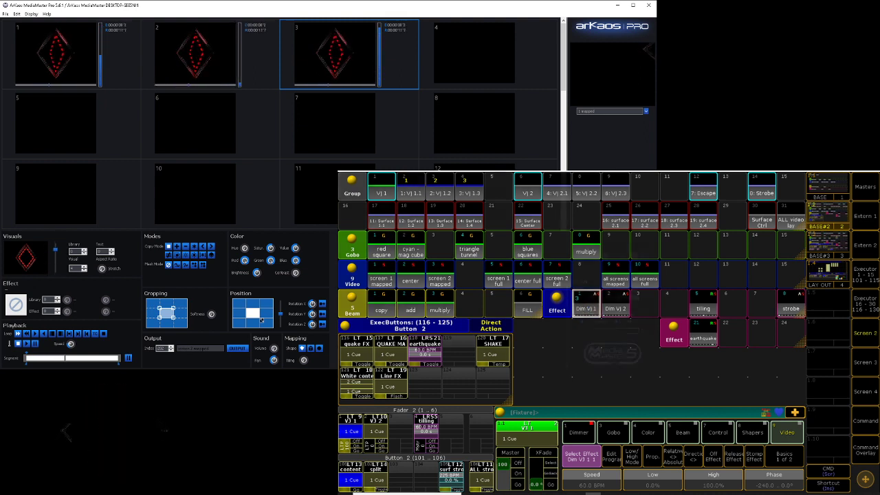
{"action": "left_click", "coordinate": [62, 39]}
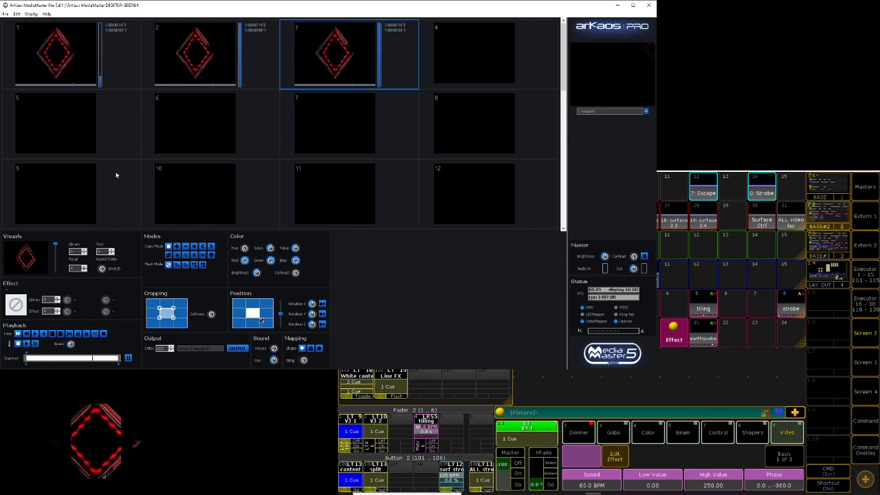
{"action": "left_click", "coordinate": [865, 450]}
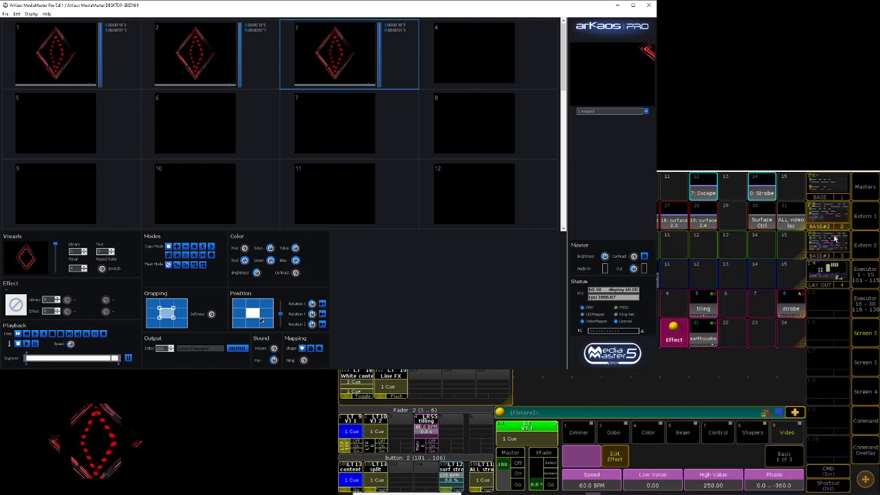
{"action": "left_click", "coordinate": [836, 235]}
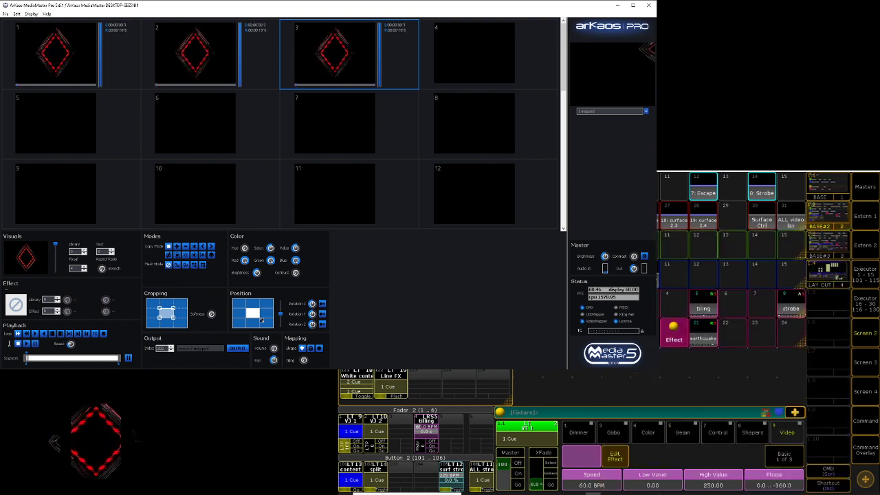
Bring the VJ 2 fader up and back to zero, and set Dim to open for the VJ 2 layers
{"action": "left_click", "coordinate": [371, 445]}
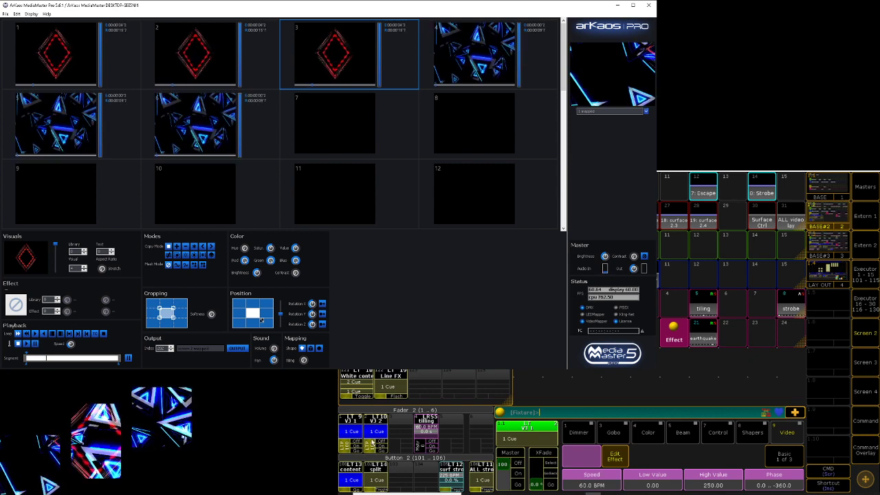
{"action": "left_click", "coordinate": [372, 444]}
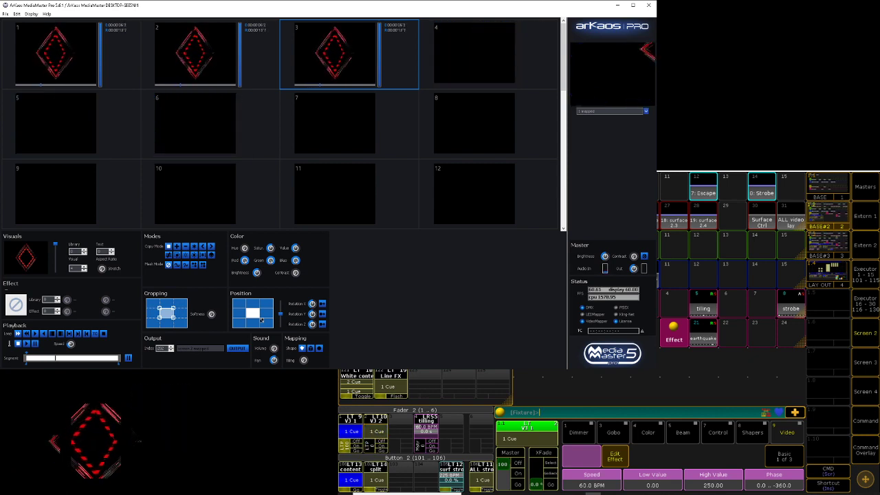
{"action": "left_click", "coordinate": [578, 431]}
{"action": "left_click", "coordinate": [586, 478]}
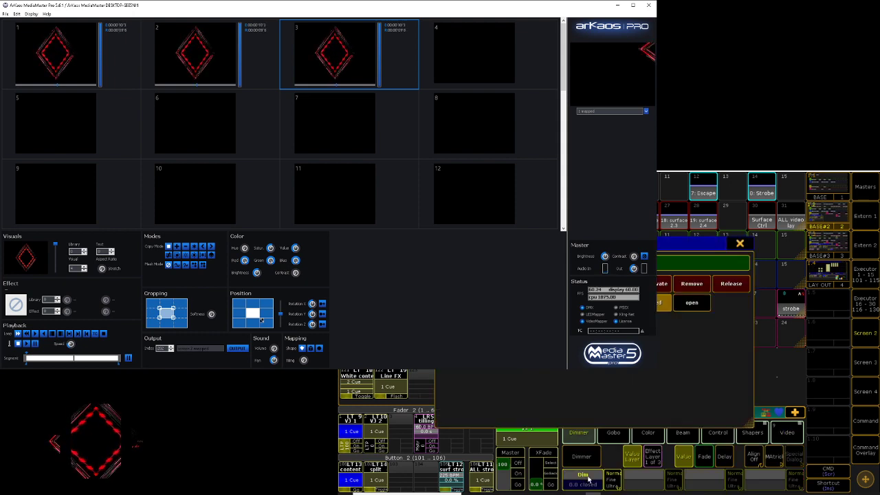
{"action": "left_click", "coordinate": [691, 302]}
Store the open dimmer values to the VJ 2 fader executor 2.2 and clear the programmer
{"action": "left_click", "coordinate": [864, 450]}
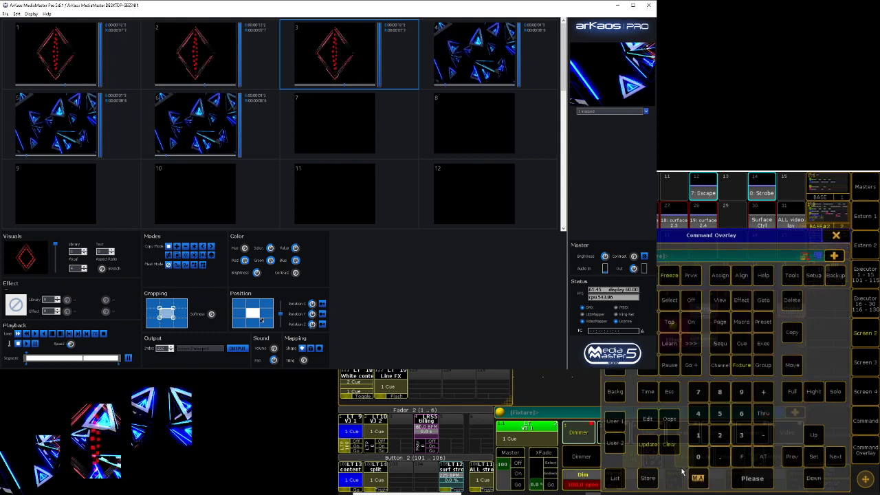
{"action": "left_click", "coordinate": [647, 477]}
{"action": "left_click", "coordinate": [532, 371]}
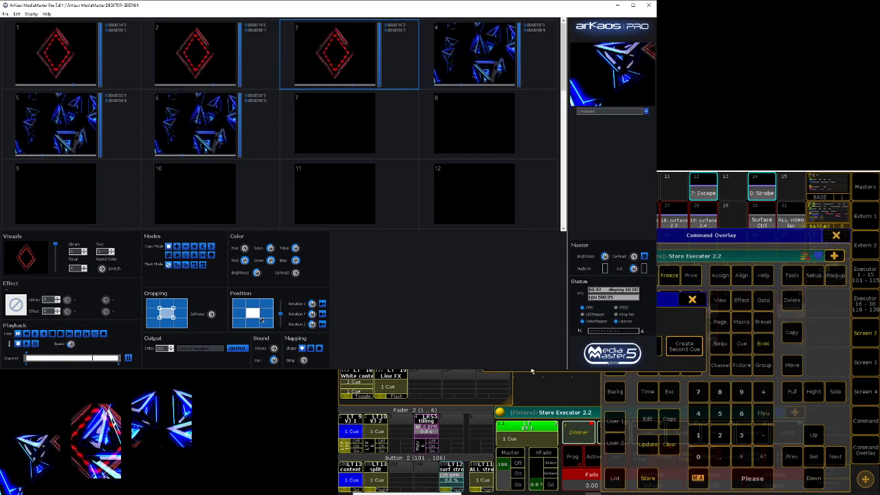
{"action": "left_click", "coordinate": [684, 345]}
{"action": "left_click", "coordinate": [668, 444]}
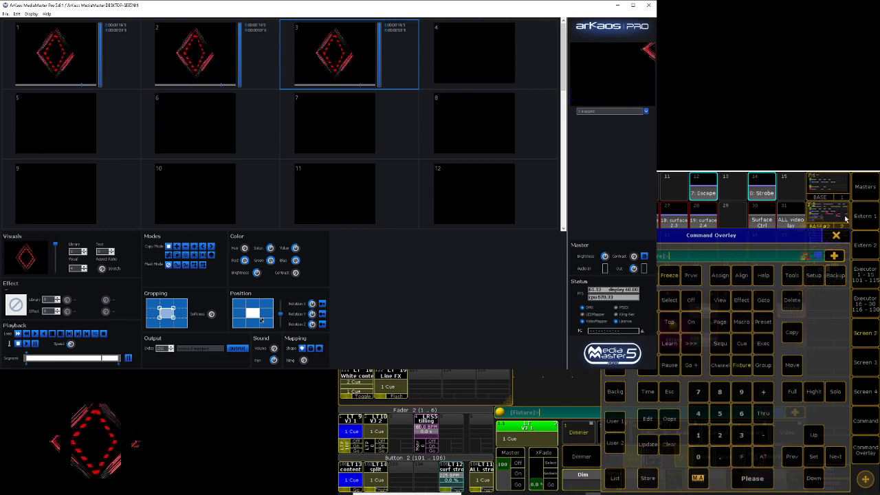
{"action": "left_click", "coordinate": [836, 235]}
Test the VJ 2 fader by raising and lowering it, ending with it raised so layers 4 to 6 play
{"action": "left_click", "coordinate": [369, 444]}
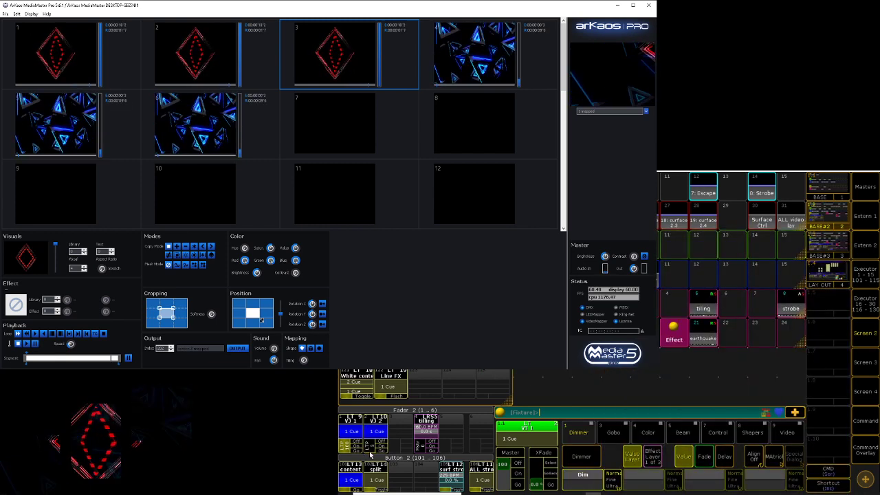
{"action": "left_click", "coordinate": [370, 454]}
{"action": "left_click", "coordinate": [370, 454]}
{"action": "left_click", "coordinate": [370, 454]}
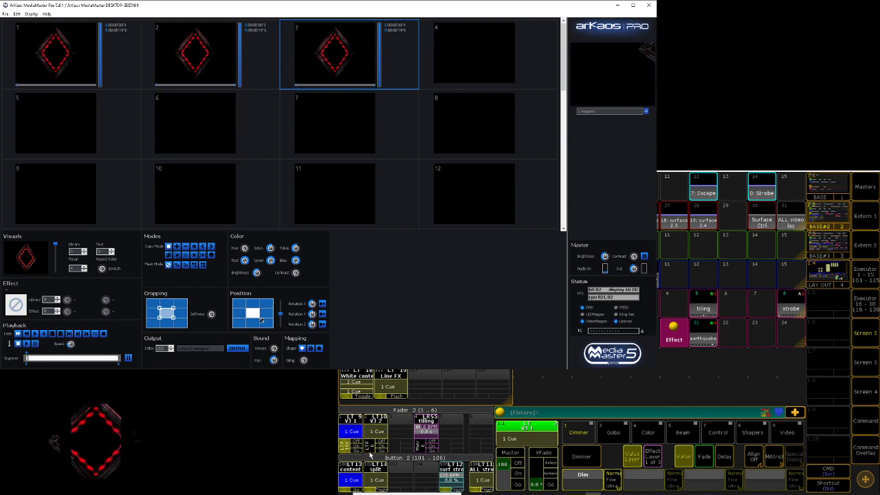
{"action": "left_click", "coordinate": [370, 454]}
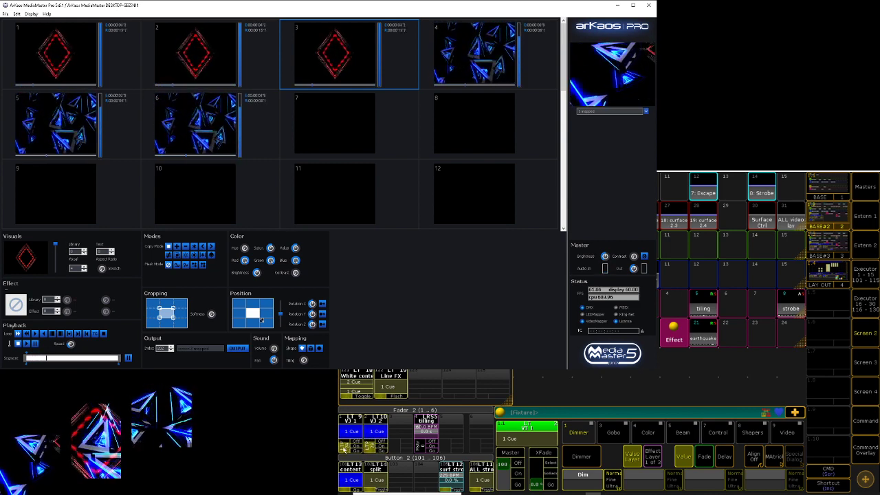
Pull the VJ 1 fader down, return it to full, and clear the programmer through the Command Overlay
{"action": "left_click", "coordinate": [345, 447]}
{"action": "left_click", "coordinate": [345, 448]}
{"action": "left_click", "coordinate": [356, 451]}
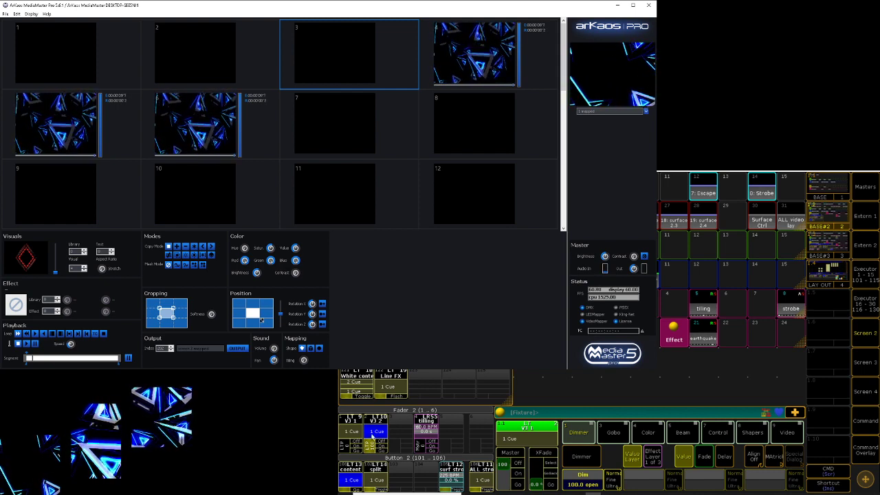
{"action": "left_click", "coordinate": [347, 450]}
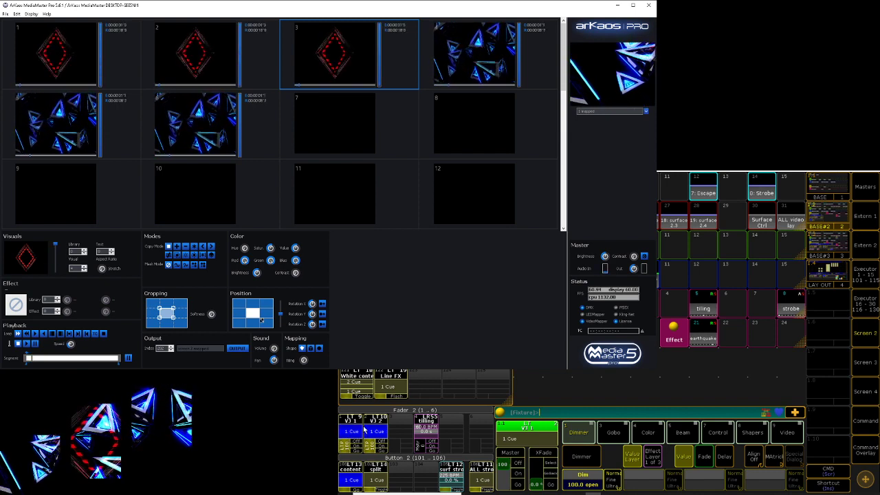
{"action": "left_click", "coordinate": [865, 450]}
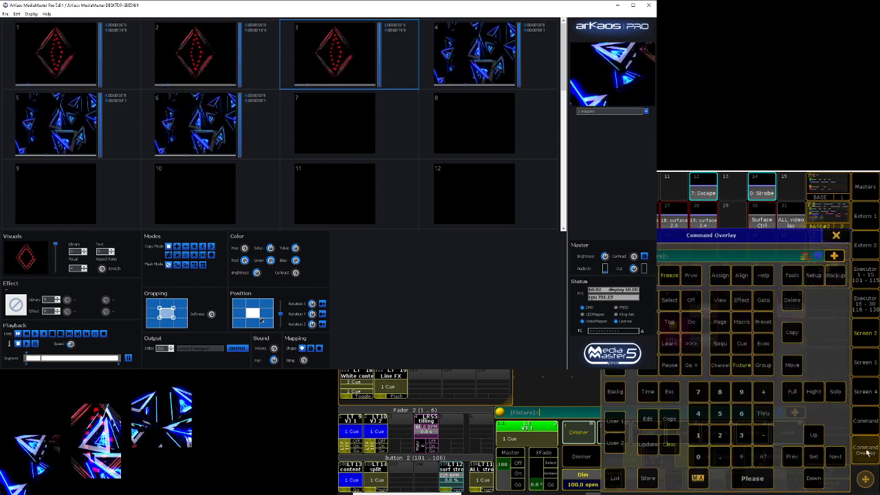
{"action": "left_click", "coordinate": [666, 445]}
{"action": "left_click", "coordinate": [837, 236]}
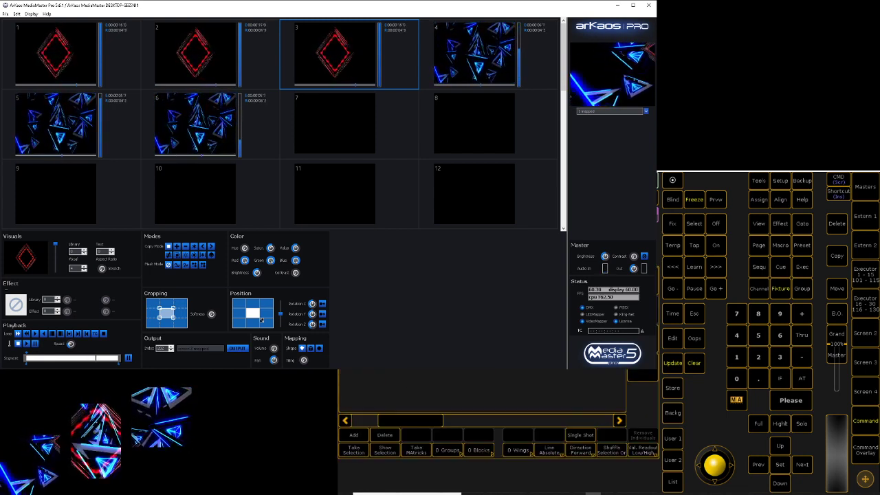
Leave the Effect Editor and check layers 4, 5 and 6 in MediaMaster for their running dimmer effect
{"action": "key", "text": "Scroll_Lock"}
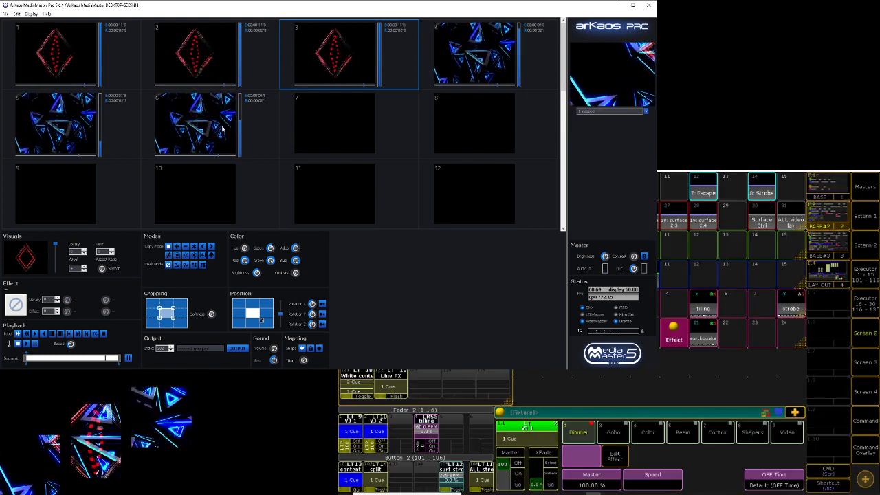
{"action": "left_click", "coordinate": [487, 66]}
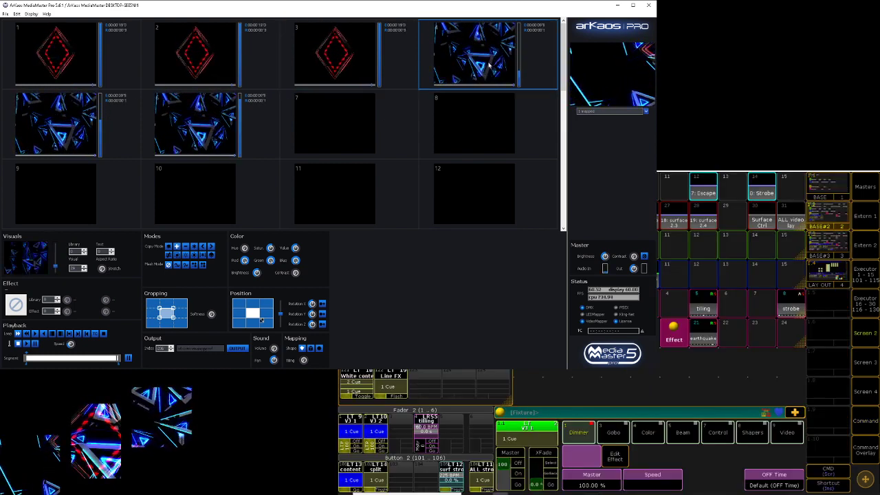
{"action": "left_click", "coordinate": [73, 121]}
{"action": "double_click", "coordinate": [188, 126]}
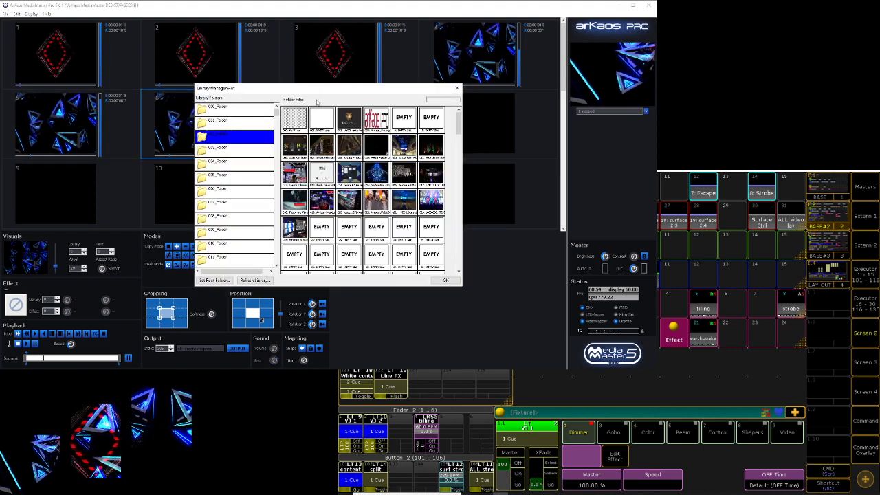
{"action": "left_click", "coordinate": [452, 90]}
{"action": "left_click", "coordinate": [479, 53]}
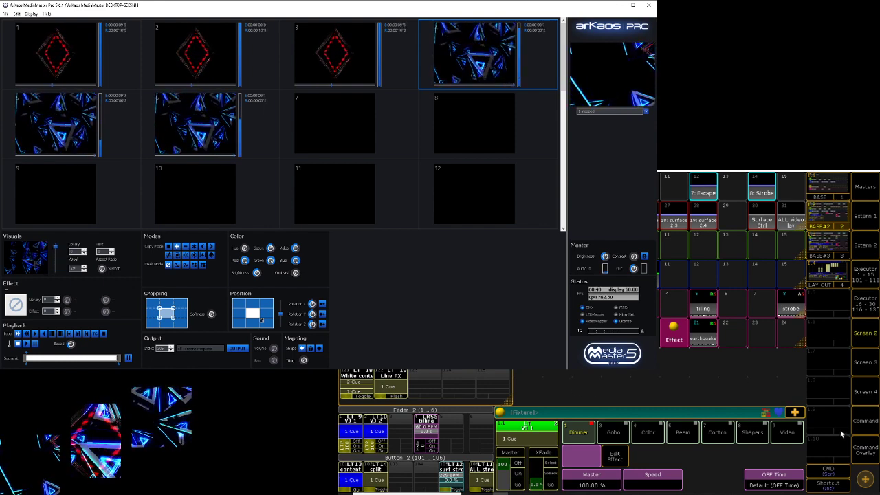
Run the Dim VJ 2 2 effect on layers 4 to 6 with a low value of -60, and clear the programmer
{"action": "left_click", "coordinate": [865, 450]}
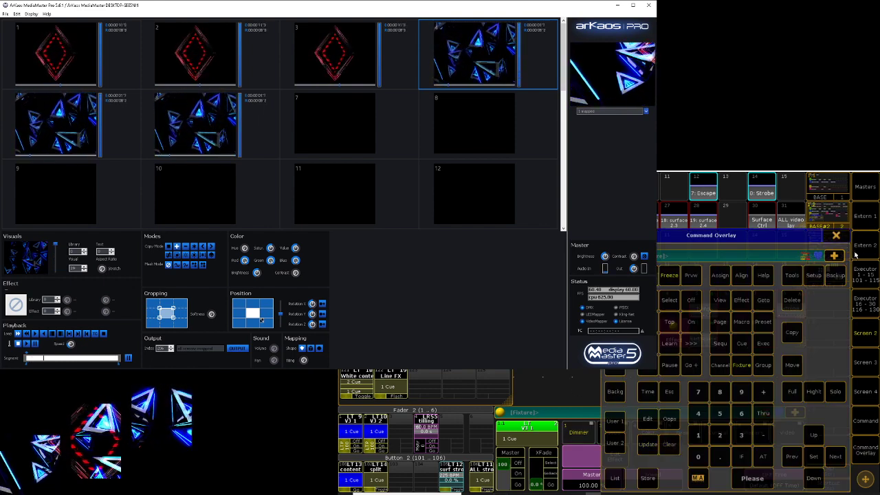
{"action": "left_click", "coordinate": [836, 235]}
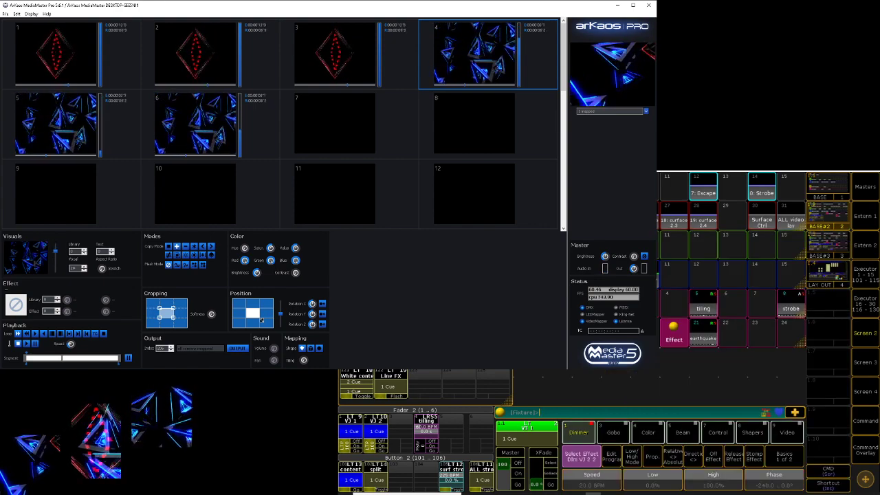
{"action": "left_click", "coordinate": [865, 420]}
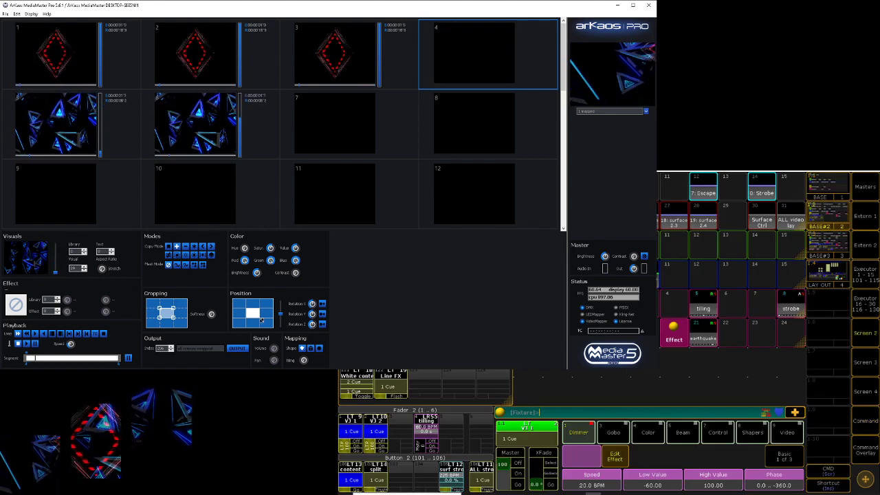
{"action": "left_click", "coordinate": [865, 449]}
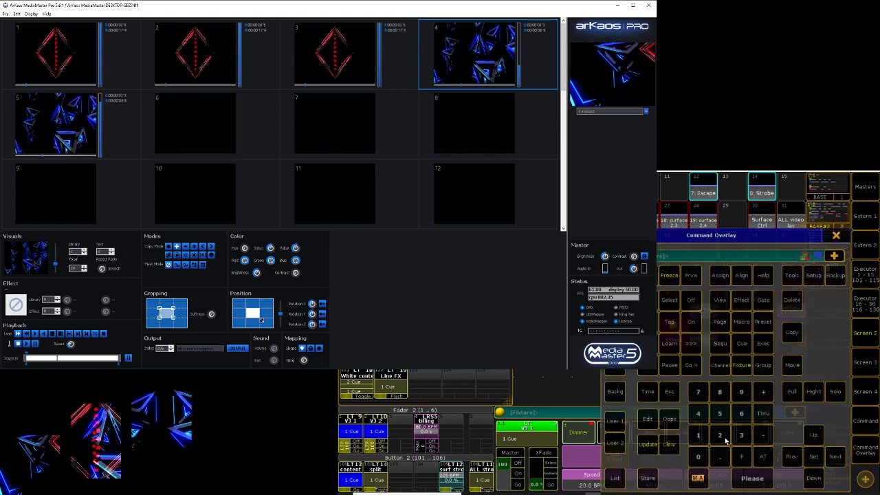
{"action": "left_click", "coordinate": [672, 450]}
{"action": "left_click", "coordinate": [835, 236]}
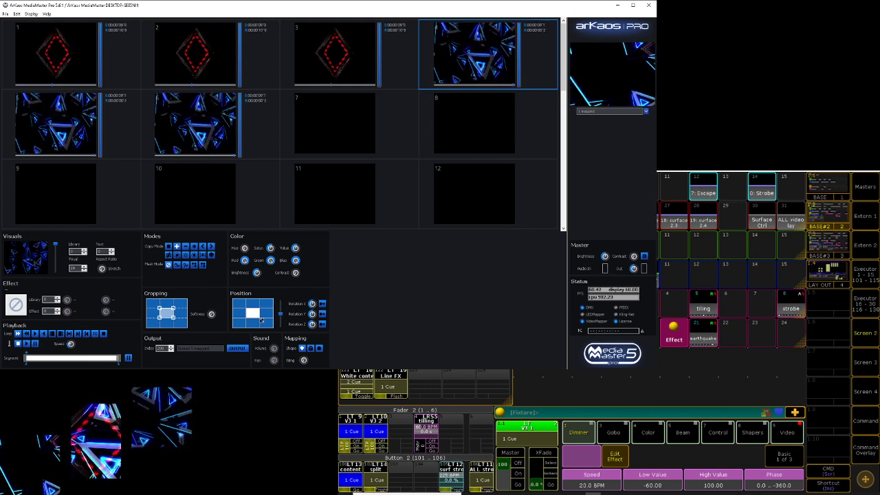
Update the stored cue with the changed Video output values and clear the programmer
{"action": "left_click", "coordinate": [865, 449]}
{"action": "left_click", "coordinate": [649, 446]}
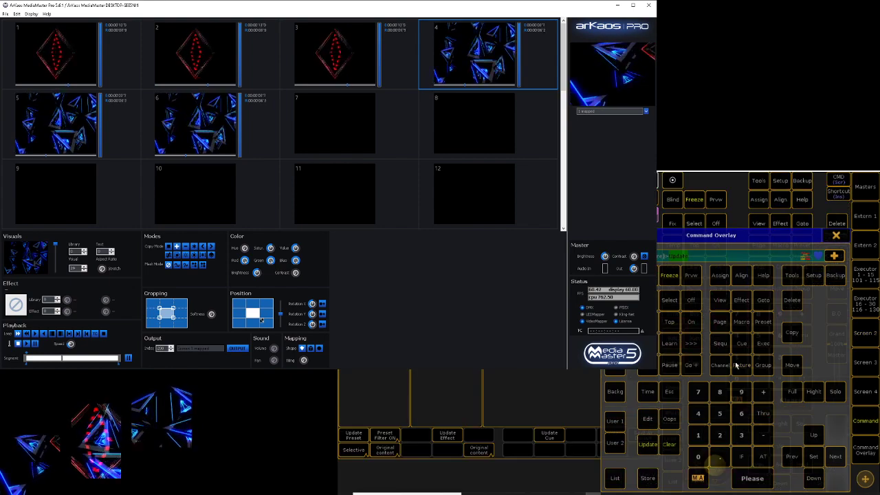
{"action": "left_click", "coordinate": [550, 431]}
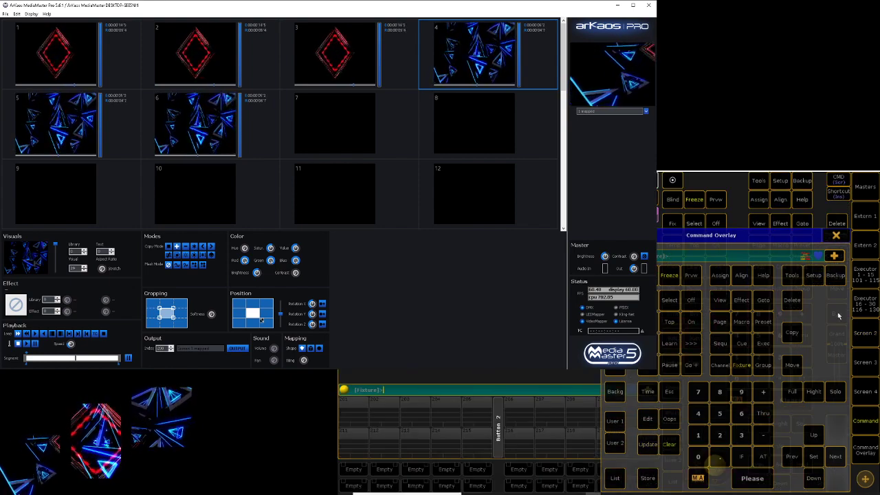
{"action": "left_click", "coordinate": [836, 236]}
{"action": "left_click", "coordinate": [865, 333]}
{"action": "left_click", "coordinate": [856, 441]}
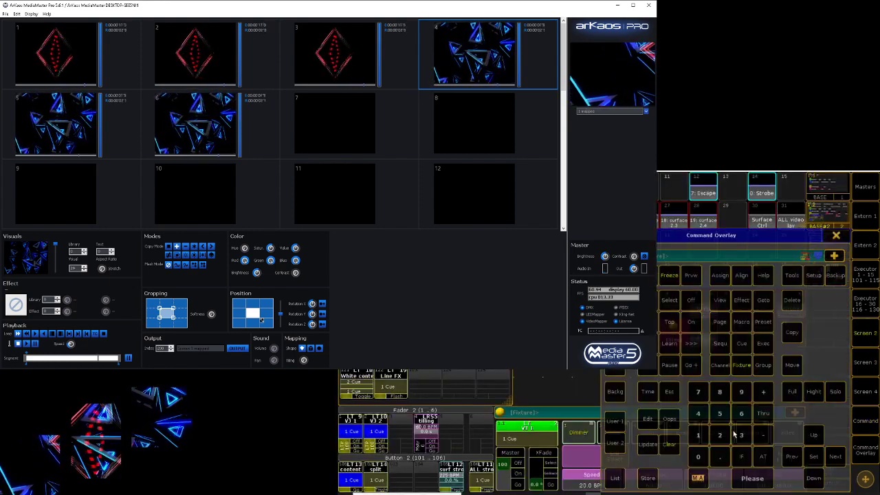
{"action": "left_click", "coordinate": [837, 235]}
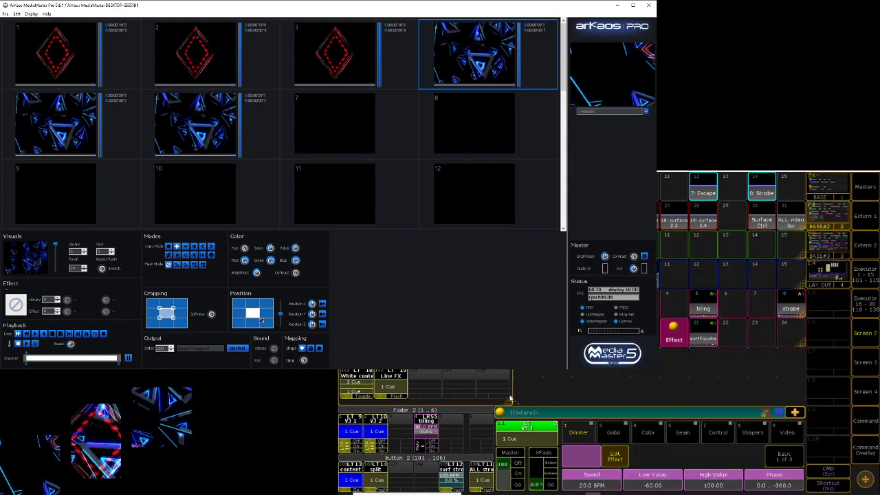
Run the dimmer effects on the VJ 1 and VJ 2 layers, and clear the programmer to stop them
{"action": "left_click", "coordinate": [370, 446]}
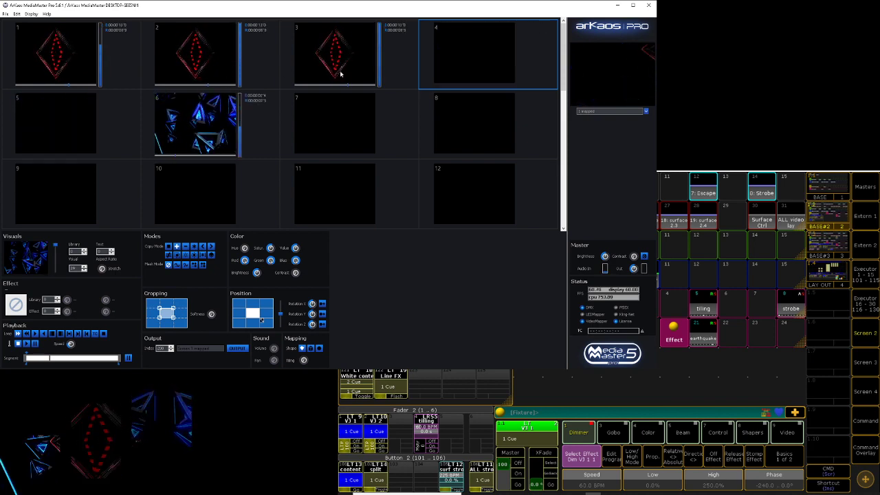
{"action": "left_click", "coordinate": [867, 449]}
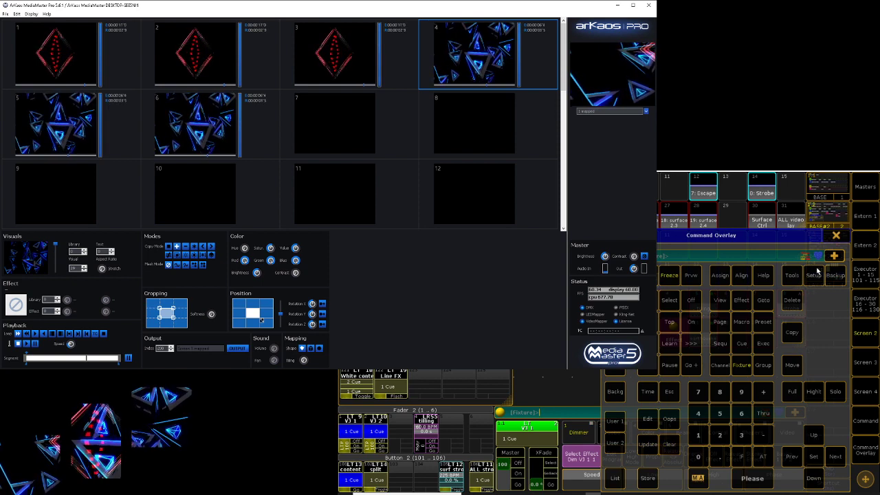
{"action": "left_click", "coordinate": [836, 235]}
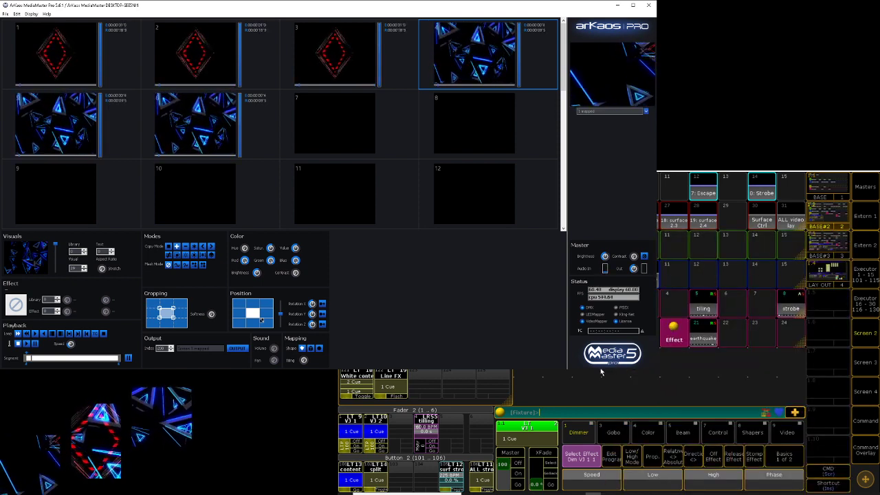
Pull the VJ 2 fader down to zero and trigger the split executor on page 2
{"action": "left_click", "coordinate": [368, 445]}
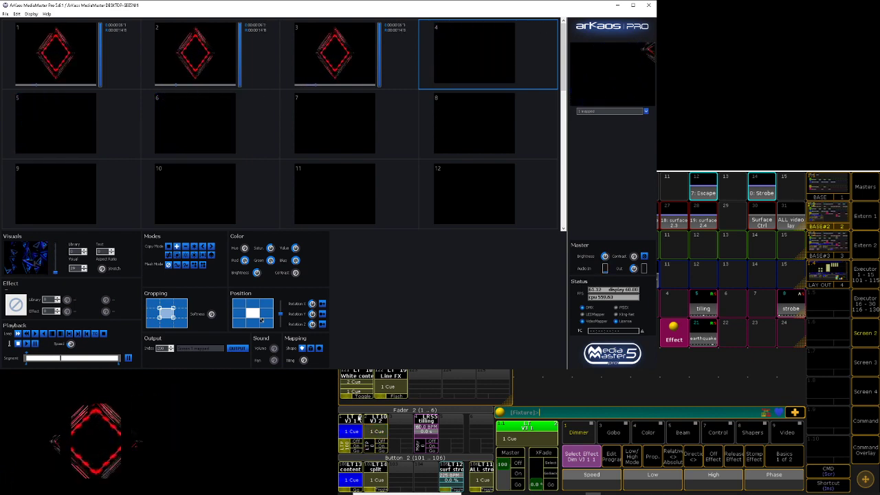
{"action": "left_click", "coordinate": [382, 490]}
{"action": "left_click", "coordinate": [382, 489]}
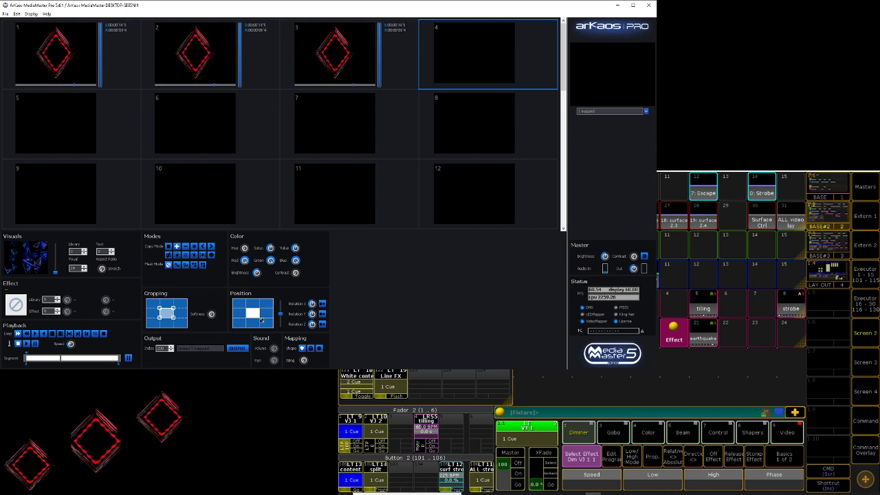
Store the split surface output of layers 1 to 3 to the content executor 2.101 and clear the programmer
{"action": "left_click", "coordinate": [875, 450]}
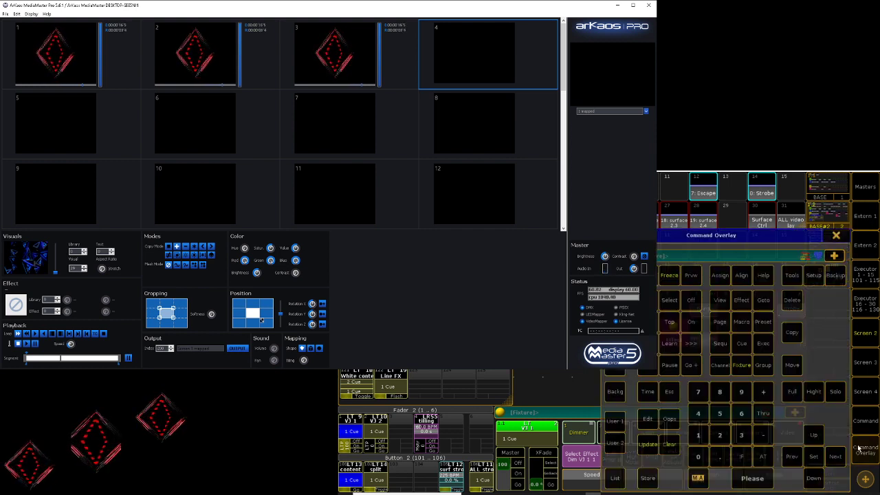
{"action": "left_click", "coordinate": [647, 477]}
{"action": "left_click", "coordinate": [356, 479]}
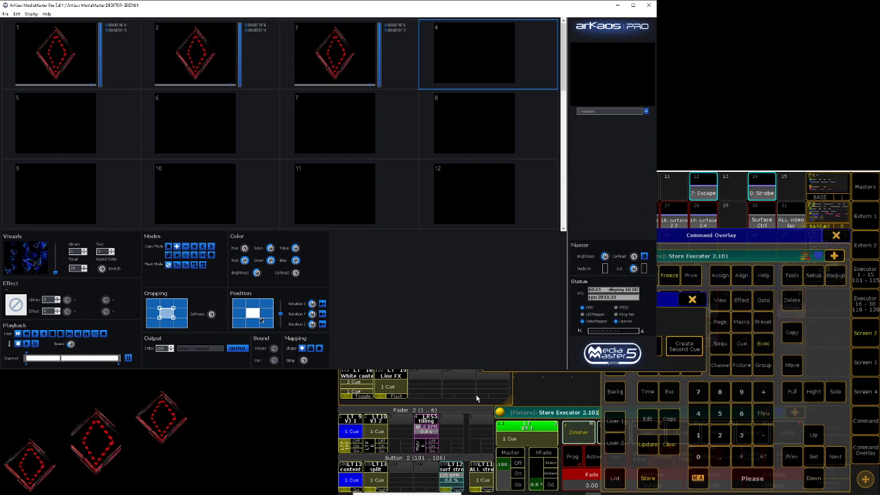
{"action": "key", "text": "Escape"}
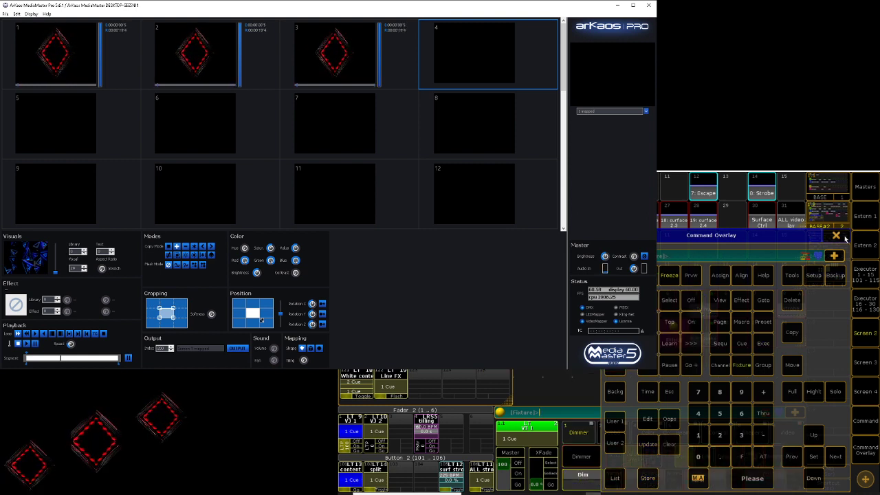
{"action": "left_click", "coordinate": [836, 235]}
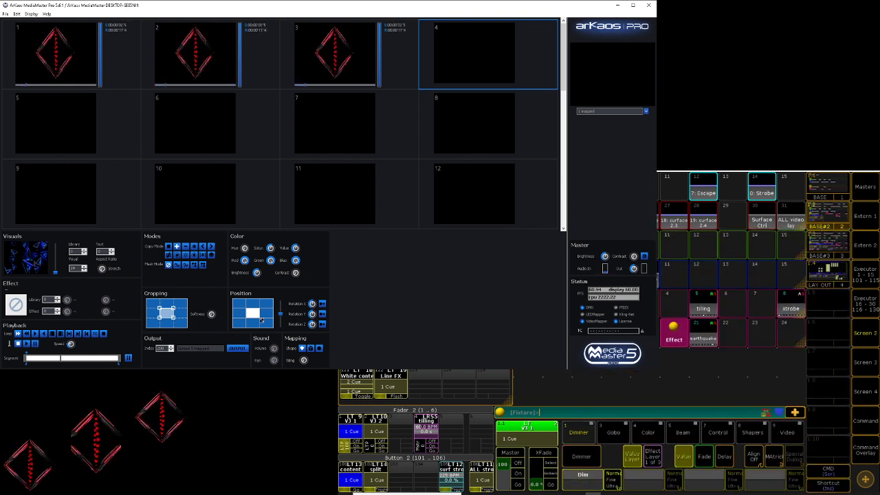
Test the dimmer of layer 1 by setting it to closed, and release it from the programmer
{"action": "left_click", "coordinate": [588, 485]}
{"action": "left_click", "coordinate": [589, 484]}
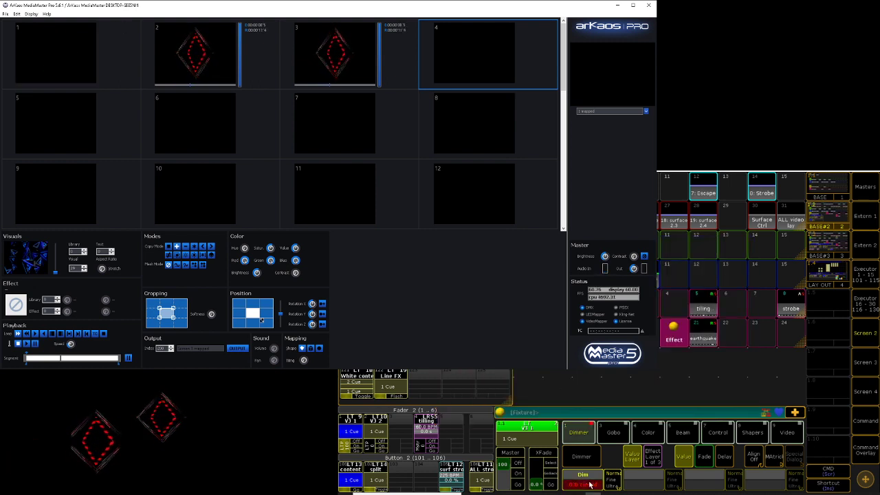
{"action": "left_click", "coordinate": [865, 450]}
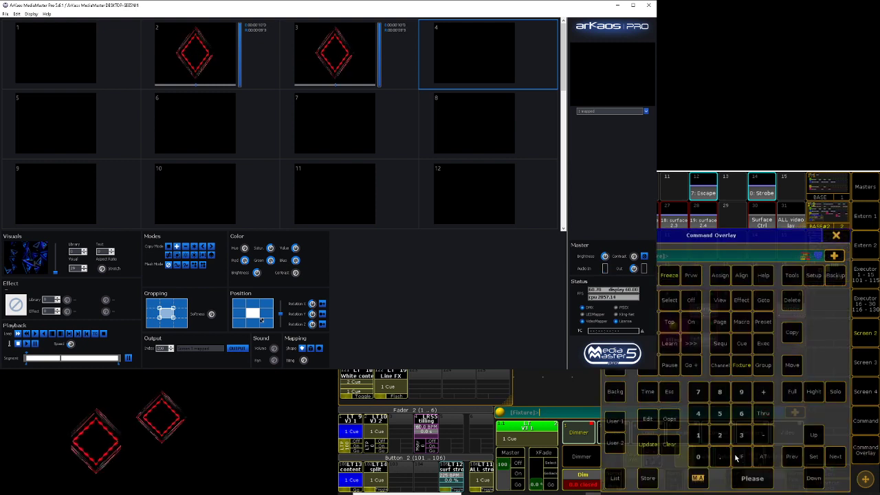
{"action": "left_click", "coordinate": [670, 445]}
{"action": "left_click", "coordinate": [835, 235]}
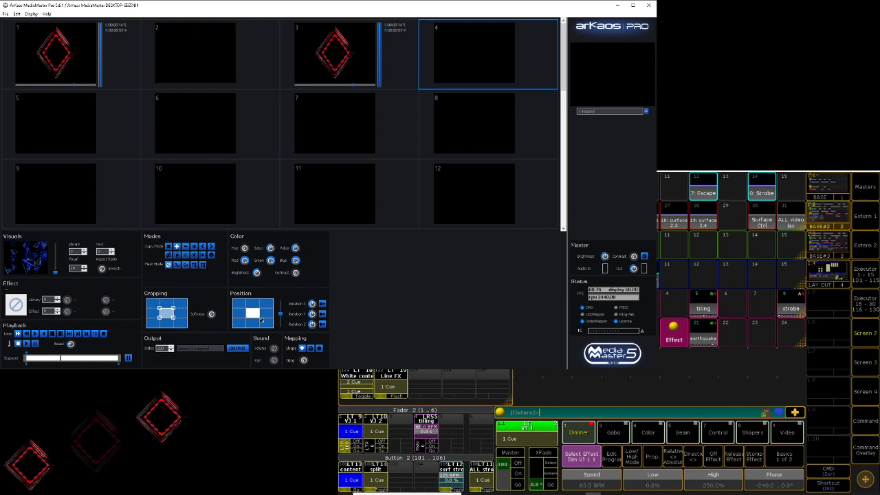
Clear the programmer to stop the Dim VJ 1 1 effect on layers 1 to 3
{"action": "left_click", "coordinate": [865, 450]}
{"action": "left_click", "coordinate": [691, 300]}
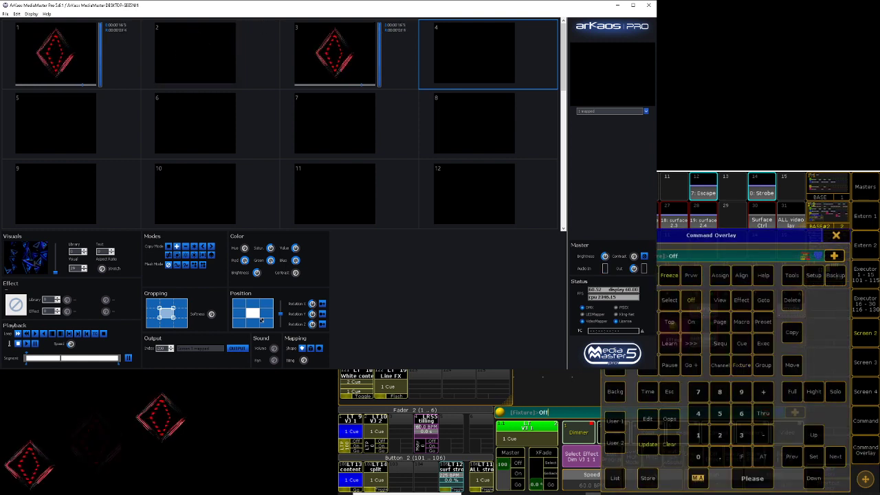
{"action": "left_click", "coordinate": [670, 445]}
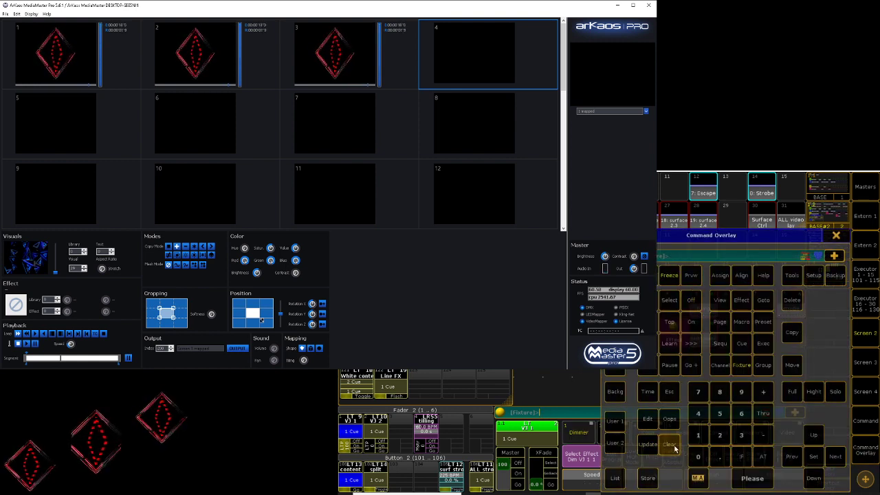
{"action": "left_click", "coordinate": [836, 236]}
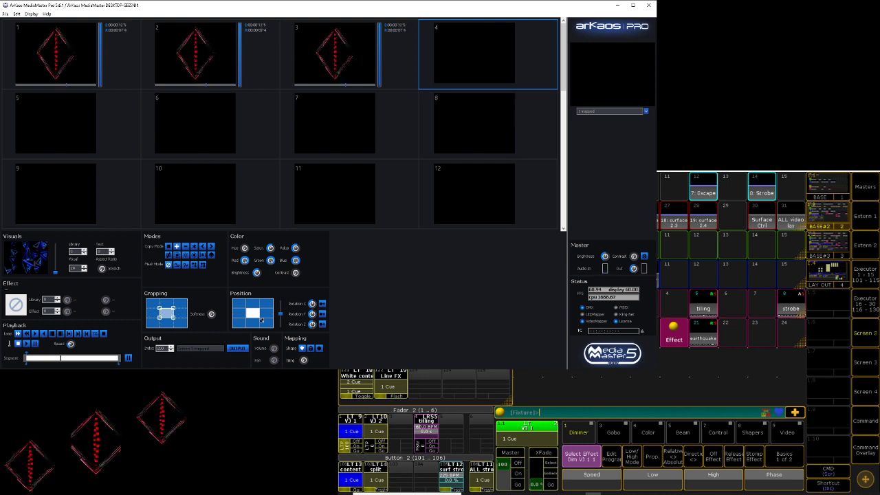
Show the Beam attributes for the VJ 1 layers, select layer 1 in MediaMaster, and set the effect directory to Artistic - custom
{"action": "left_click", "coordinate": [683, 432]}
{"action": "left_click", "coordinate": [595, 457]}
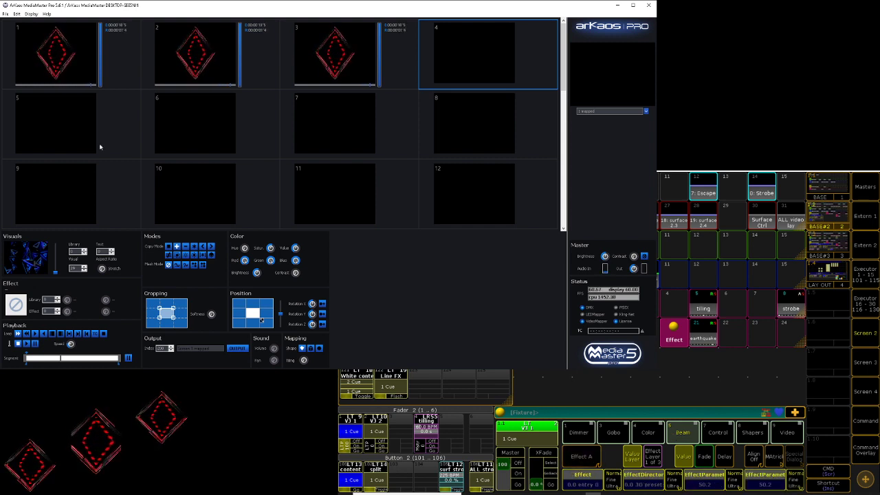
{"action": "left_click", "coordinate": [75, 57]}
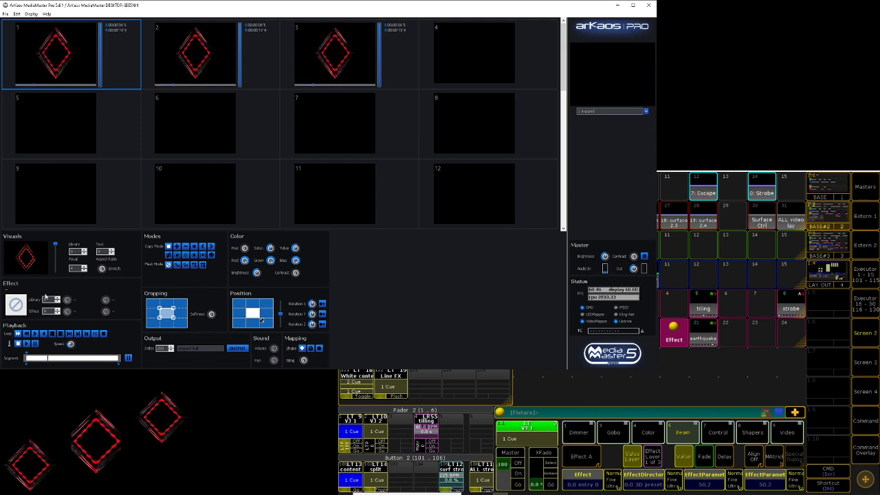
{"action": "left_click", "coordinate": [646, 481]}
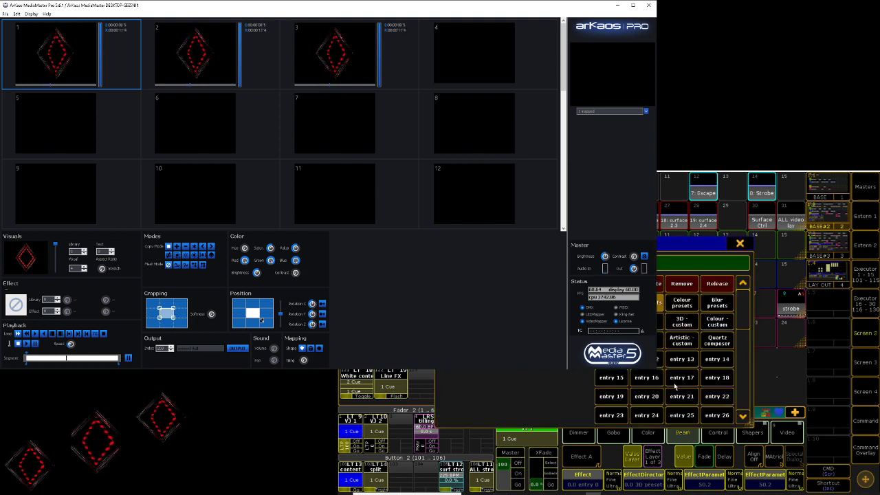
{"action": "left_click", "coordinate": [685, 336]}
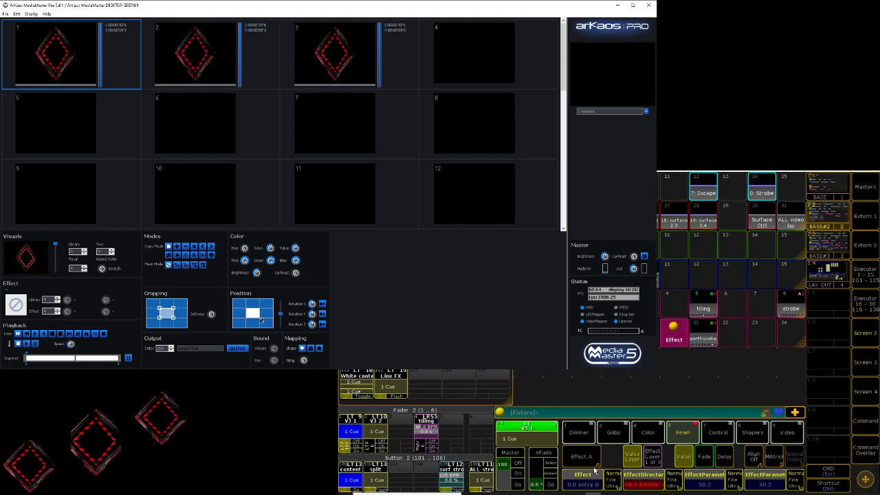
Try the Layers effects and Edge Detect from the Artistic - custom directory on layers 1 to 3
{"action": "left_click", "coordinate": [683, 307]}
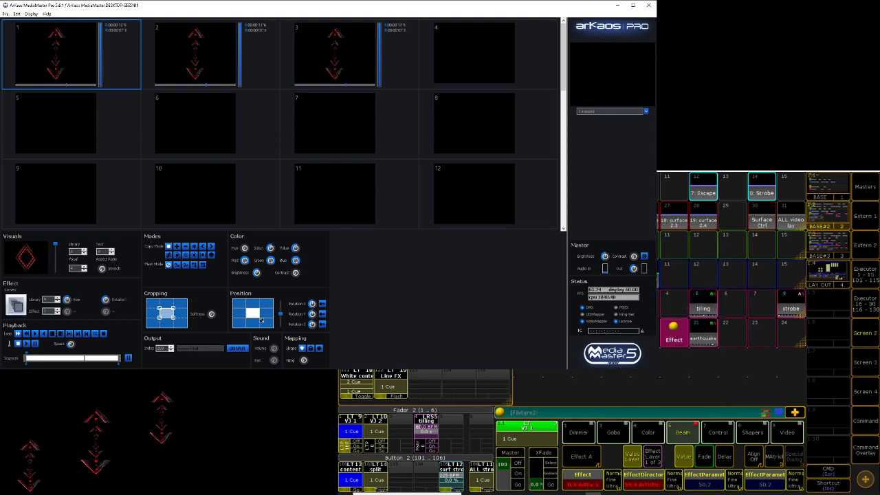
{"action": "left_click", "coordinate": [590, 484]}
{"action": "left_click", "coordinate": [714, 304]}
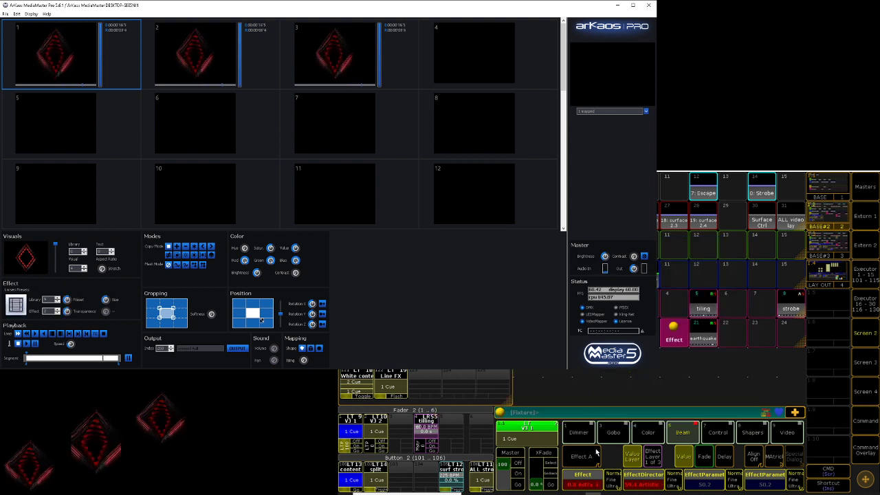
{"action": "left_click", "coordinate": [588, 478]}
{"action": "left_click", "coordinate": [715, 303]}
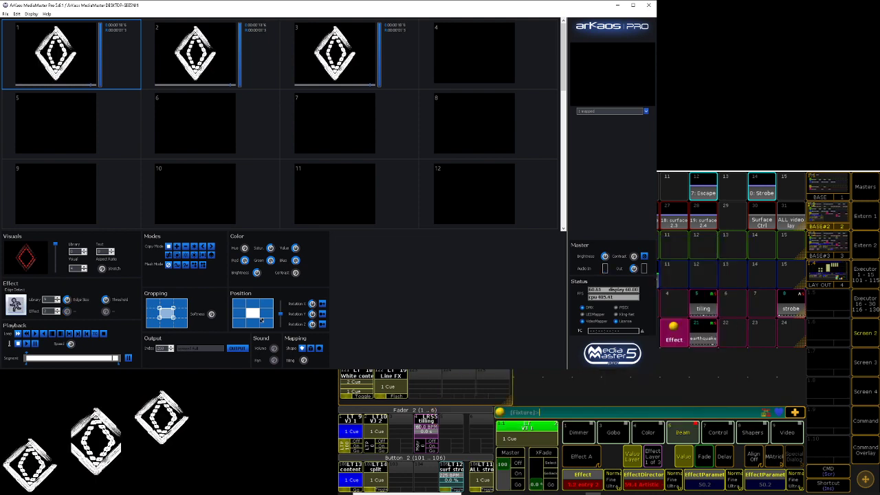
Switch layers 1 to 3 through the Cartoon and first Stripes effects, ending on the second Stripes effect
{"action": "left_click", "coordinate": [595, 481]}
{"action": "left_click", "coordinate": [648, 321]}
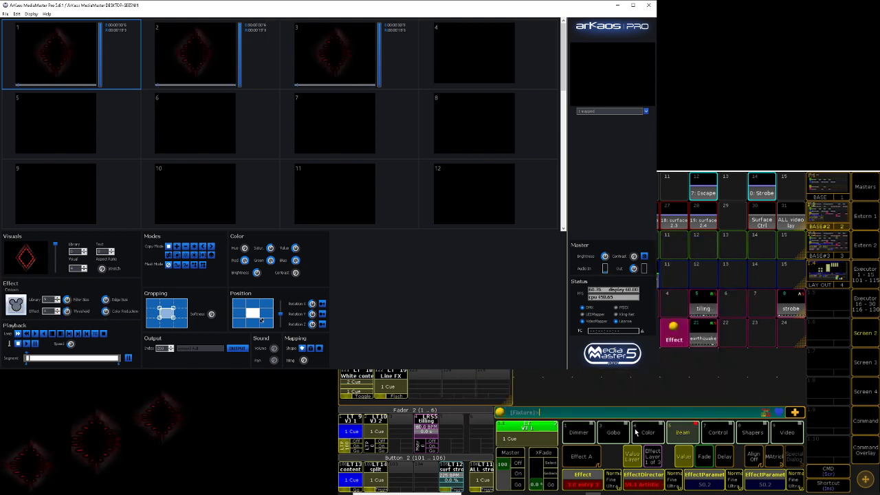
{"action": "left_click", "coordinate": [585, 482]}
{"action": "left_click", "coordinate": [681, 322]}
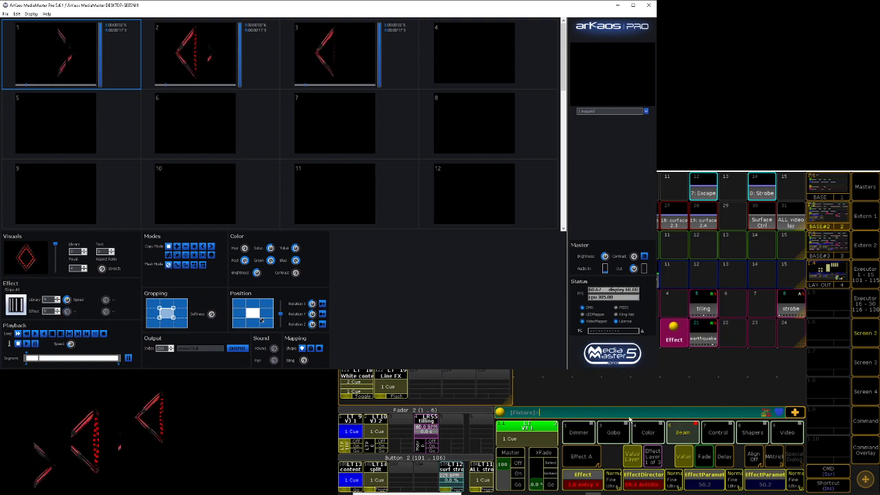
{"action": "left_click", "coordinate": [590, 482]}
{"action": "left_click", "coordinate": [720, 323]}
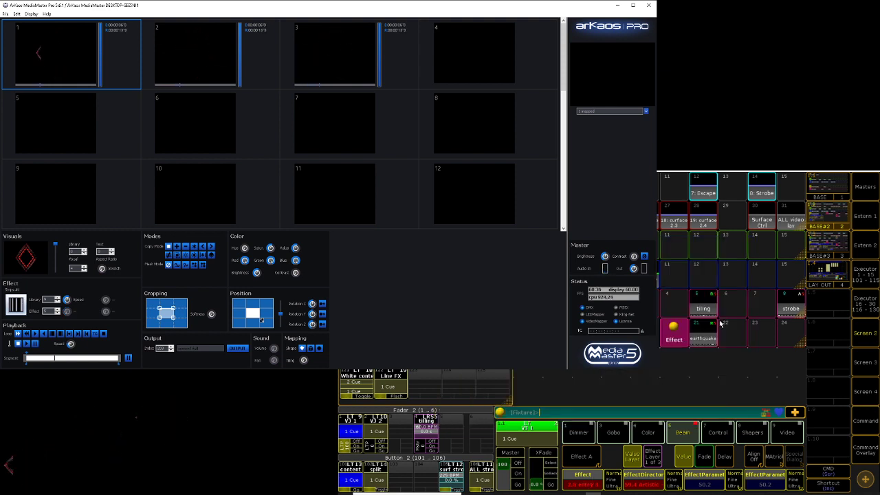
Check the effect directory of layers 1 to 3 and clear the programmer to remove the Stripes effect
{"action": "left_click", "coordinate": [645, 485]}
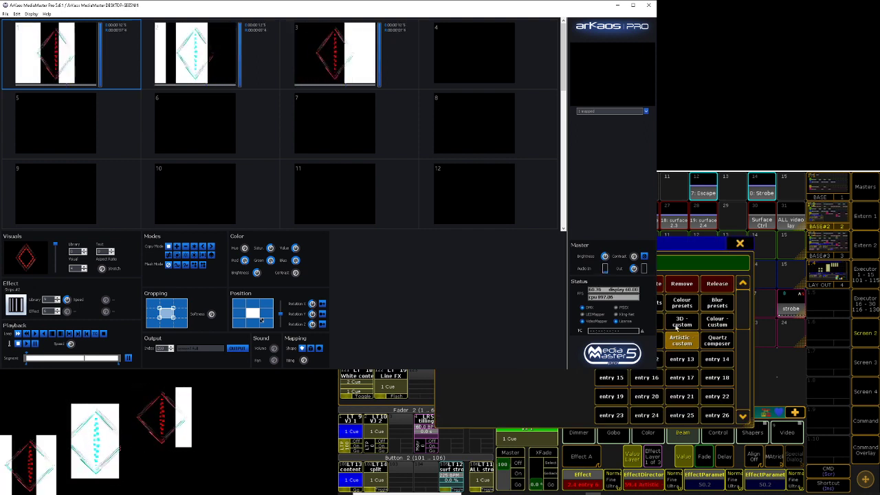
{"action": "left_click", "coordinate": [740, 243]}
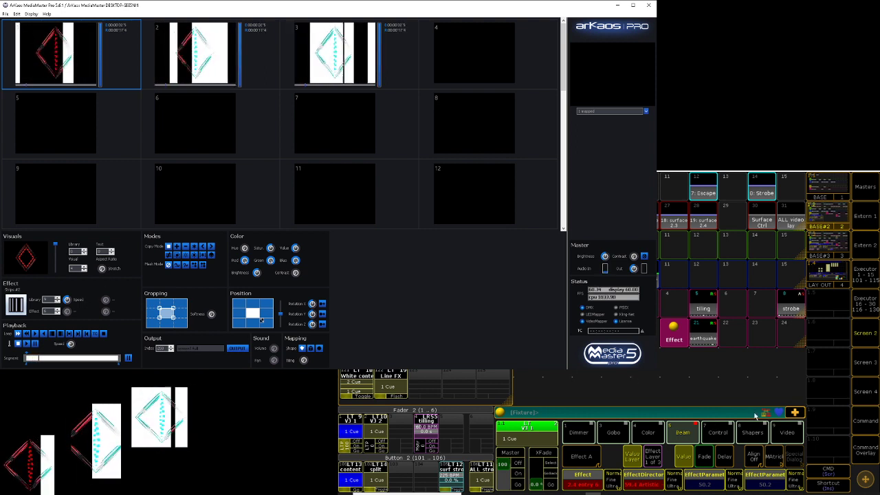
{"action": "left_click", "coordinate": [865, 451]}
{"action": "left_click", "coordinate": [674, 446]}
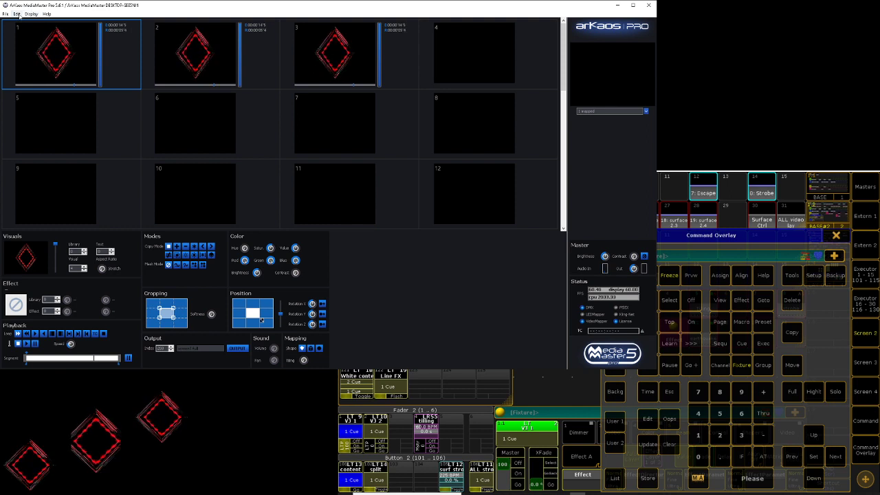
Open the MediaMaster documentation, search it for "effects" and step through the first matches in the table of contents
{"action": "left_click", "coordinate": [46, 13]}
{"action": "left_click", "coordinate": [55, 23]}
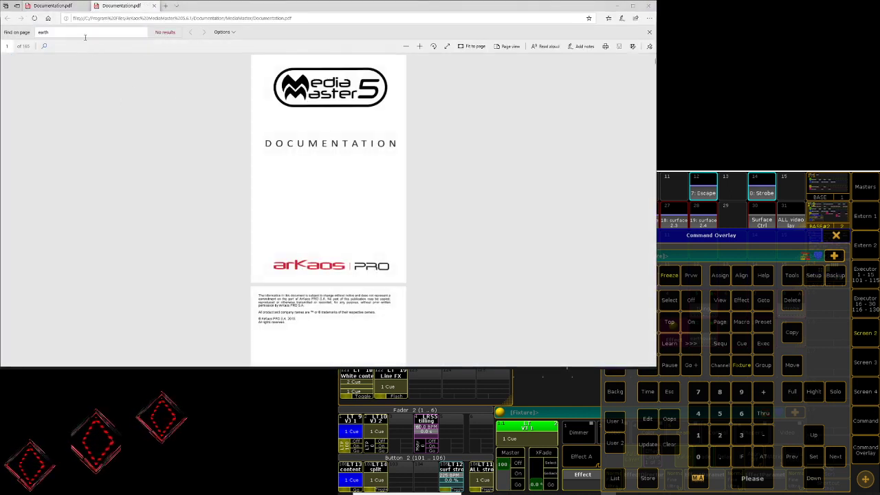
{"action": "left_click", "coordinate": [84, 32]}
{"action": "left_click_drag", "start_coordinate": [83, 34], "coordinate": [32, 27]}
{"action": "type", "text": "e"}
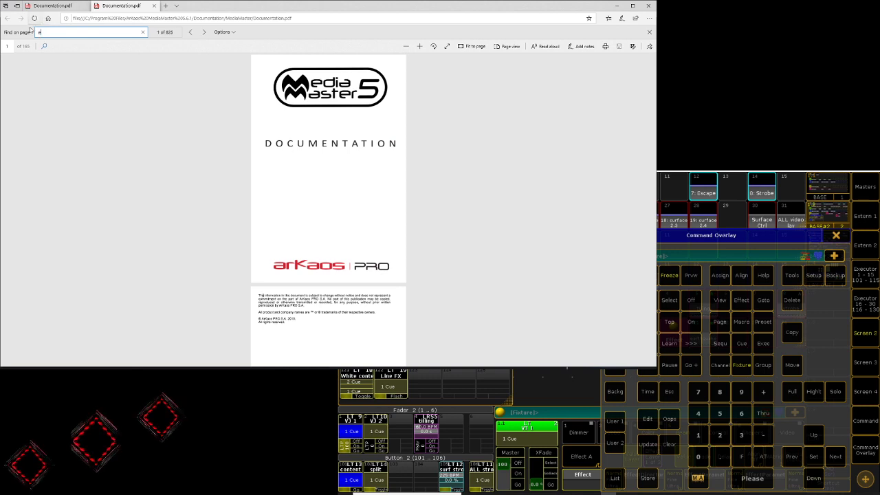
{"action": "type", "text": "ffects"}
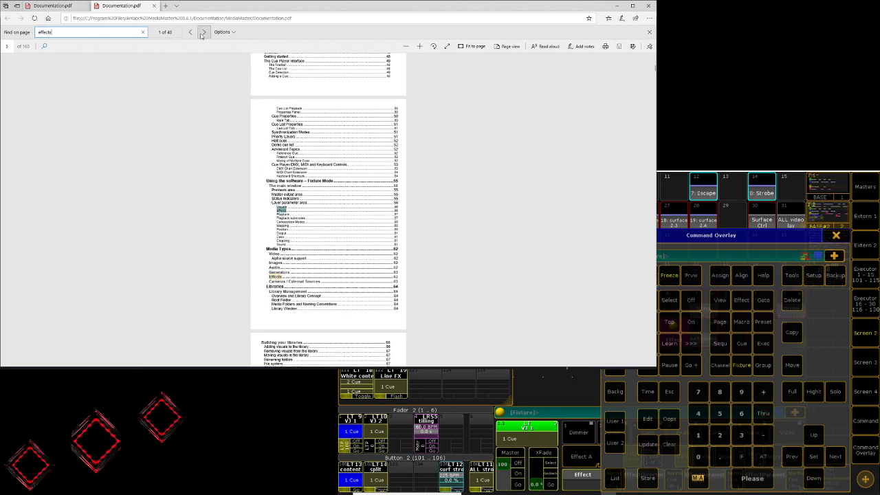
{"action": "left_click", "coordinate": [203, 33]}
{"action": "left_click", "coordinate": [203, 33]}
{"action": "left_click", "coordinate": [203, 32]}
{"action": "left_click", "coordinate": [203, 32]}
Search the documentation for "earth" to find the earthquake effects
{"action": "left_click", "coordinate": [101, 33]}
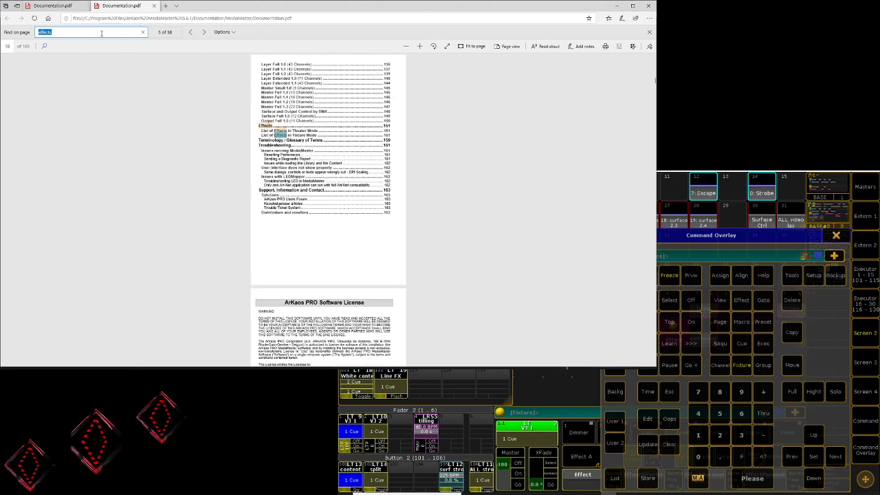
{"action": "type", "text": "earlq"}
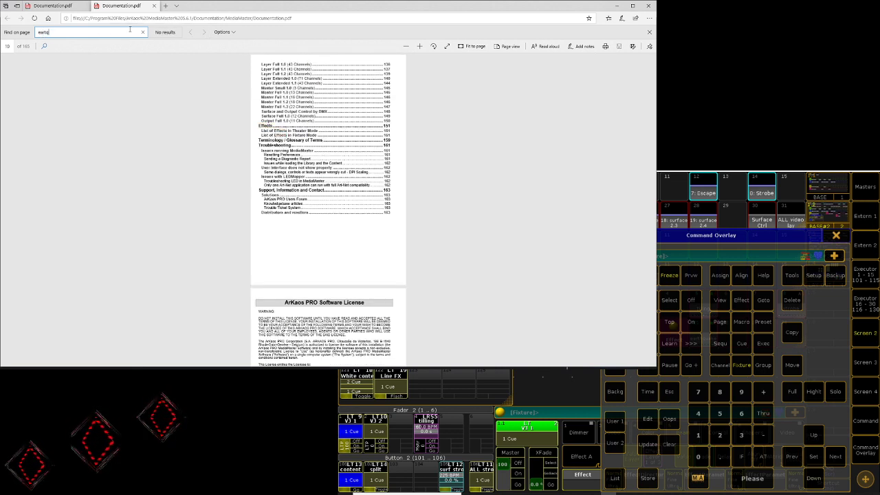
{"action": "type", "text": "uake"}
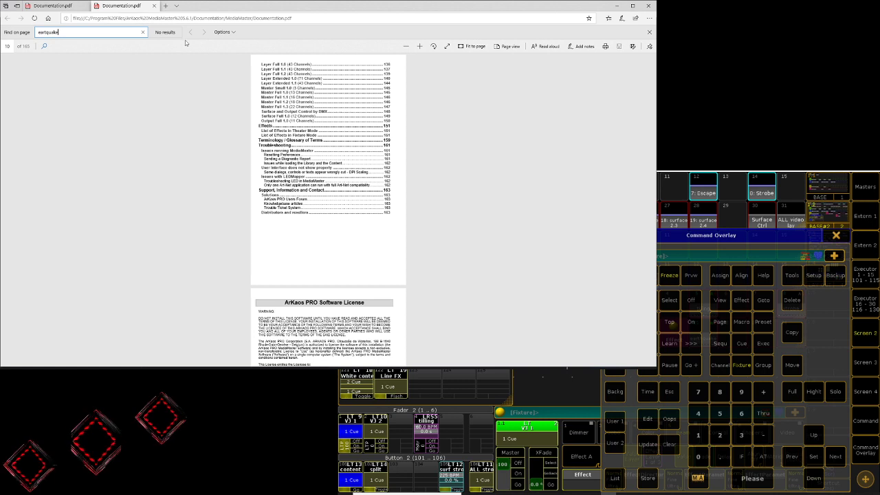
{"action": "key", "text": "BackSpace"}
{"action": "key", "text": "BackSpace"}
{"action": "key", "text": "BackSpace"}
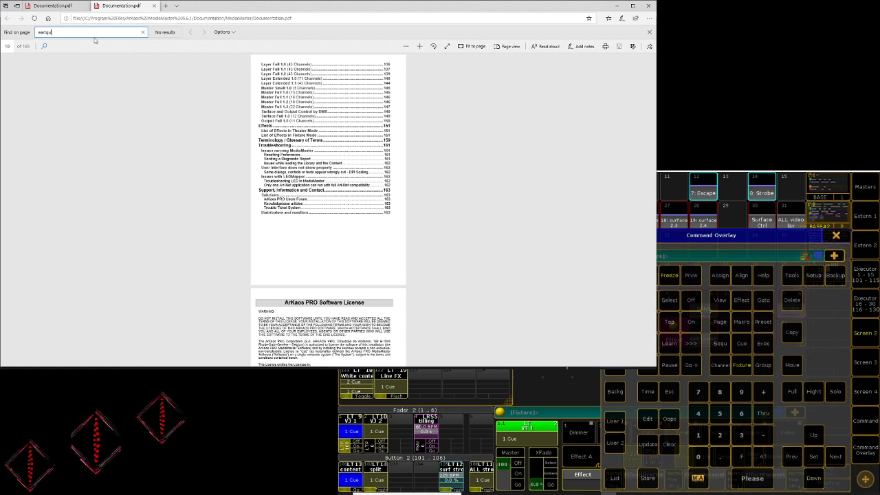
{"action": "key", "text": "BackSpace"}
{"action": "type", "text": "h"}
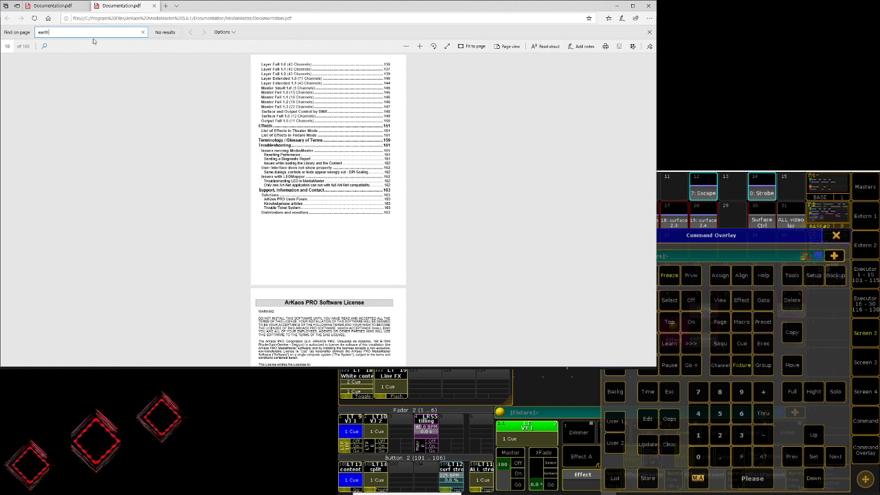
{"action": "key", "text": "Return"}
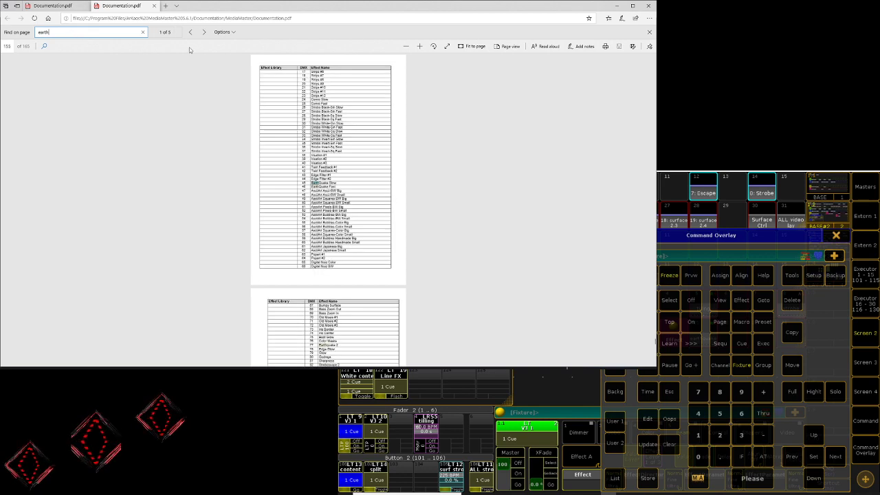
Go back to the start of the Effects chapter and look at the List of Effects in Fixture Mode
{"action": "left_click", "coordinate": [269, 82]}
{"action": "scroll", "coordinate": [269, 82], "scroll_direction": "up", "scroll_amount": 10}
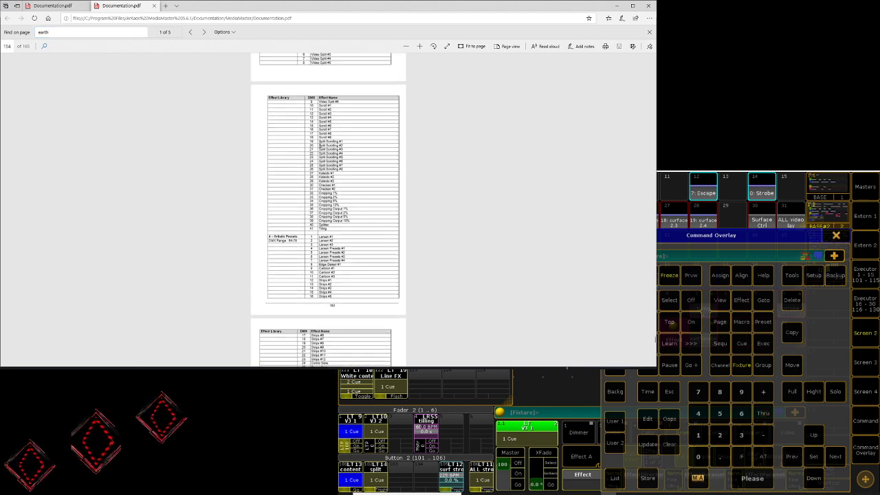
{"action": "scroll", "coordinate": [320, 146], "scroll_direction": "up", "scroll_amount": 8}
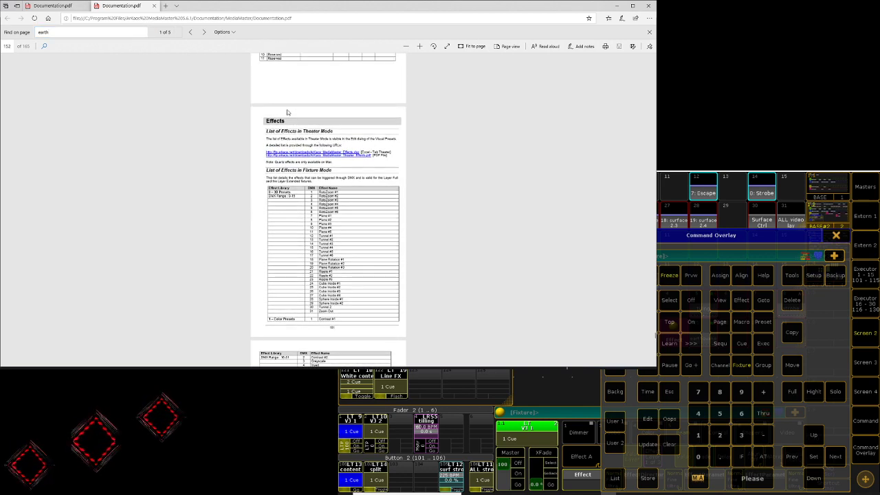
{"action": "double_click", "coordinate": [265, 120]}
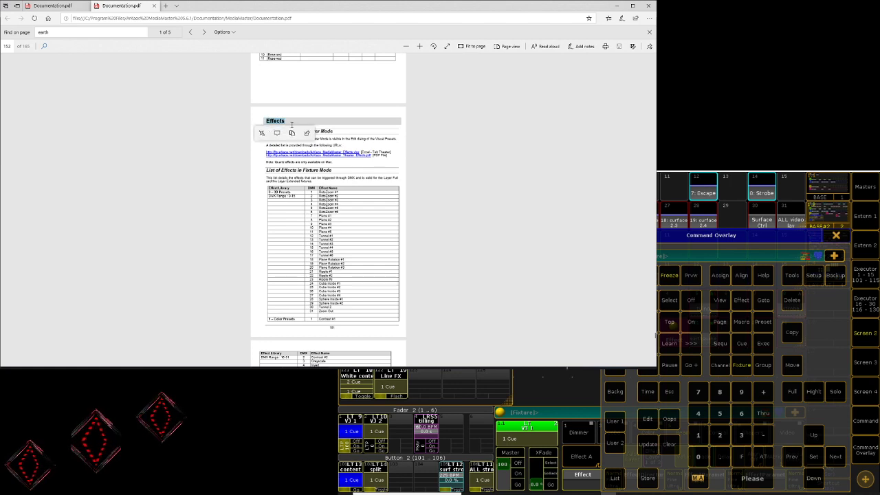
{"action": "left_click", "coordinate": [334, 328]}
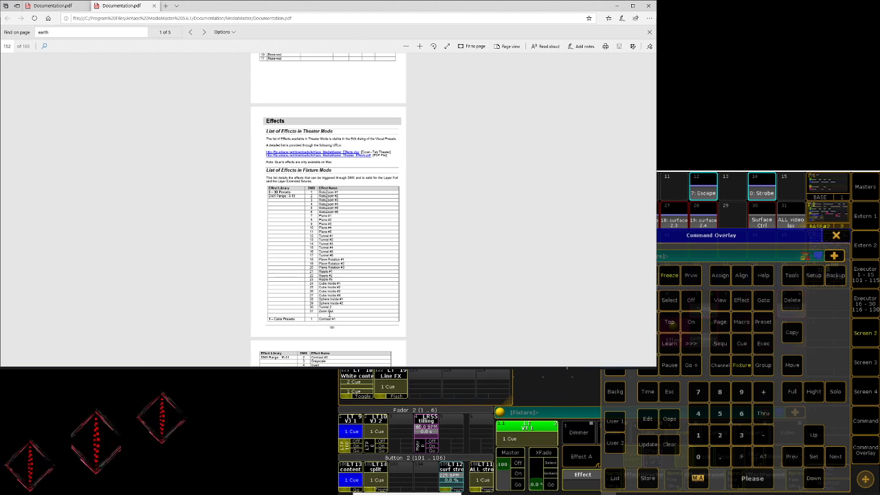
Review the fixture mode effect tables, including the Artistic Custom and Quartz Composer libraries, and put the documentation away
{"action": "scroll", "coordinate": [330, 315], "scroll_direction": "down", "scroll_amount": 10}
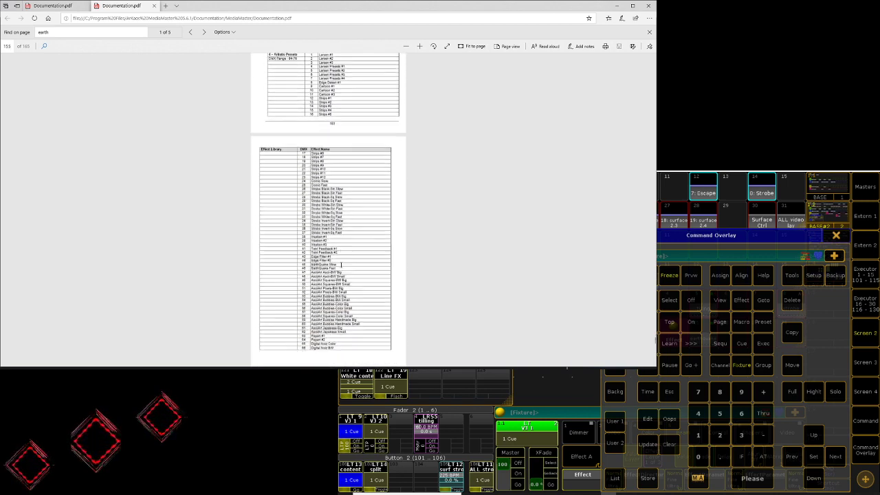
{"action": "scroll", "coordinate": [341, 264], "scroll_direction": "down", "scroll_amount": 5}
{"action": "scroll", "coordinate": [304, 184], "scroll_direction": "down", "scroll_amount": 10}
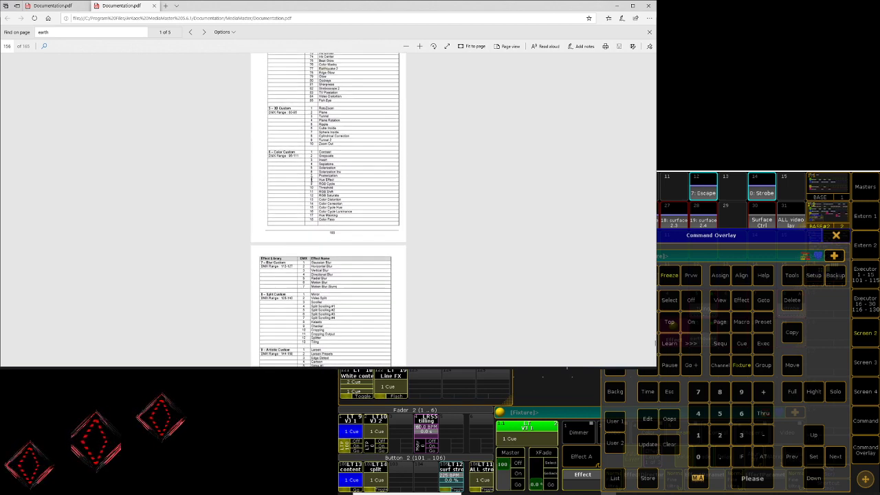
{"action": "scroll", "coordinate": [346, 183], "scroll_direction": "down", "scroll_amount": 2}
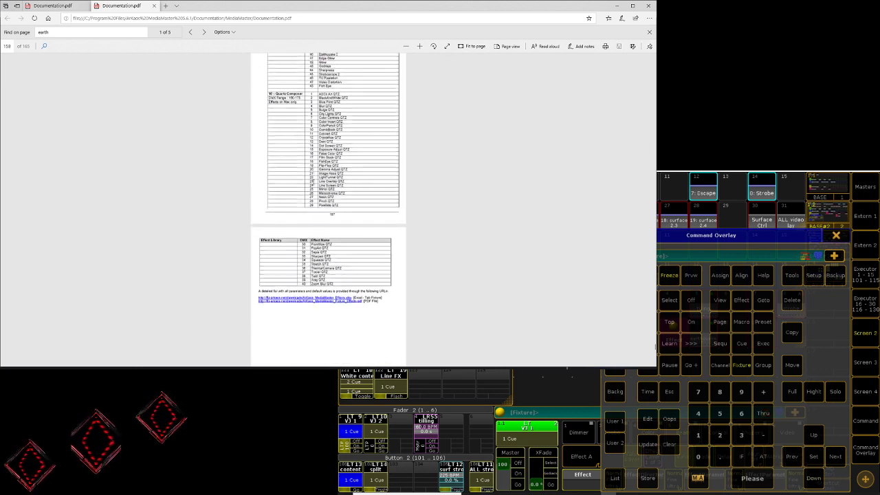
{"action": "scroll", "coordinate": [346, 183], "scroll_direction": "up", "scroll_amount": 6}
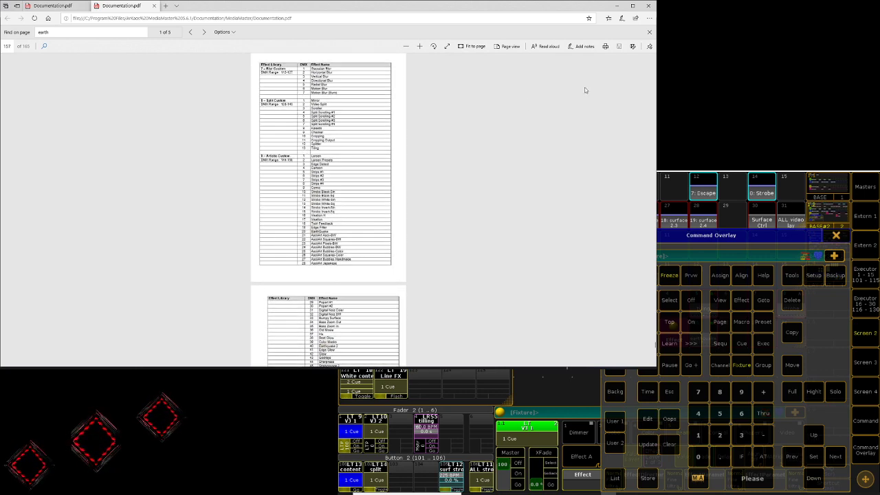
{"action": "left_click", "coordinate": [617, 5]}
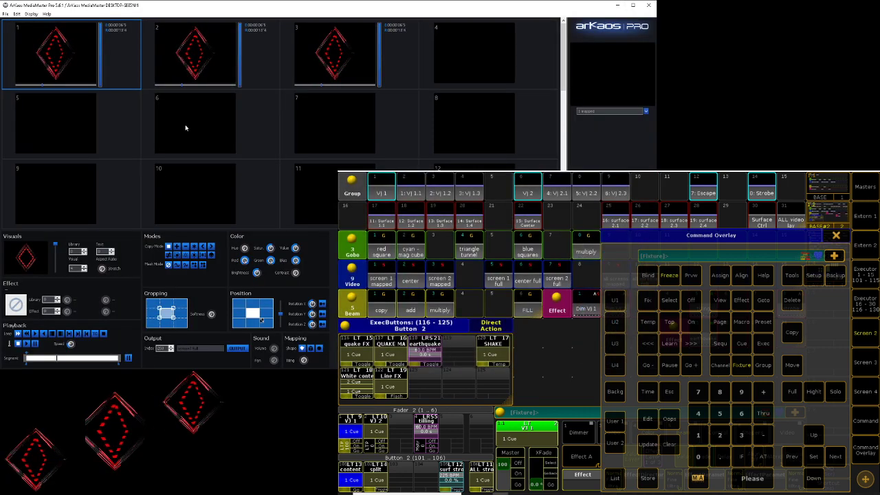
Switch the quake FX executor on and off again to try its effect on layers 1 to 3
{"action": "left_click", "coordinate": [834, 237]}
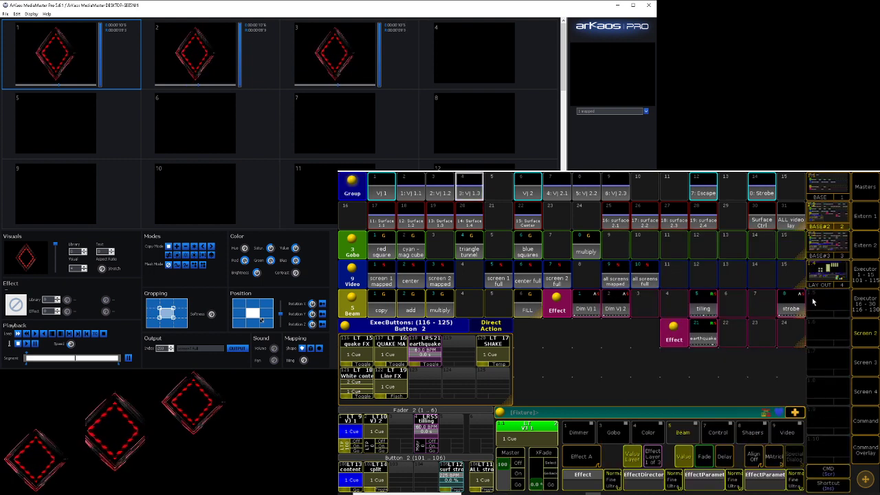
{"action": "left_click", "coordinate": [873, 453]}
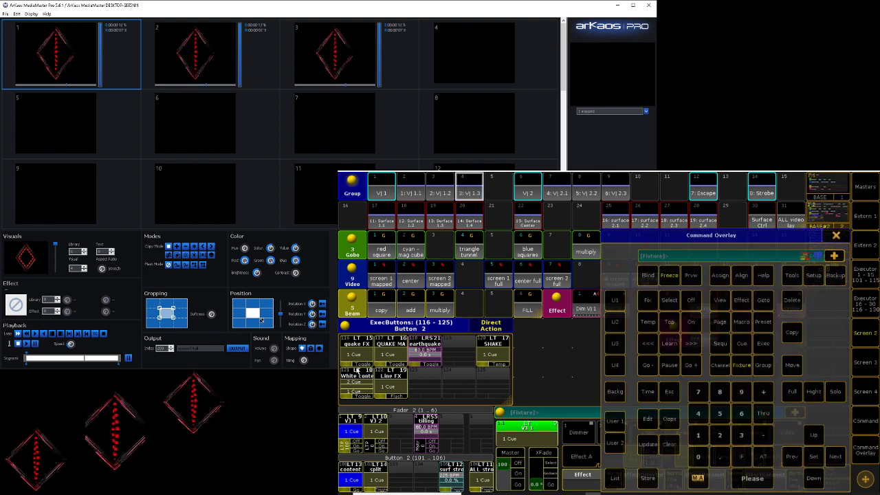
{"action": "left_click", "coordinate": [359, 363]}
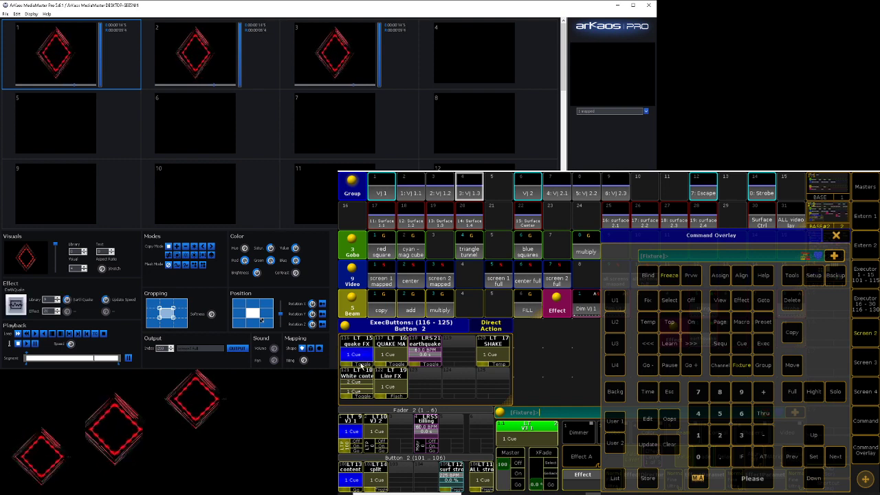
{"action": "left_click", "coordinate": [359, 363]}
Open the quake FX cue in edit mode and show its Beam attributes
{"action": "left_click", "coordinate": [648, 418]}
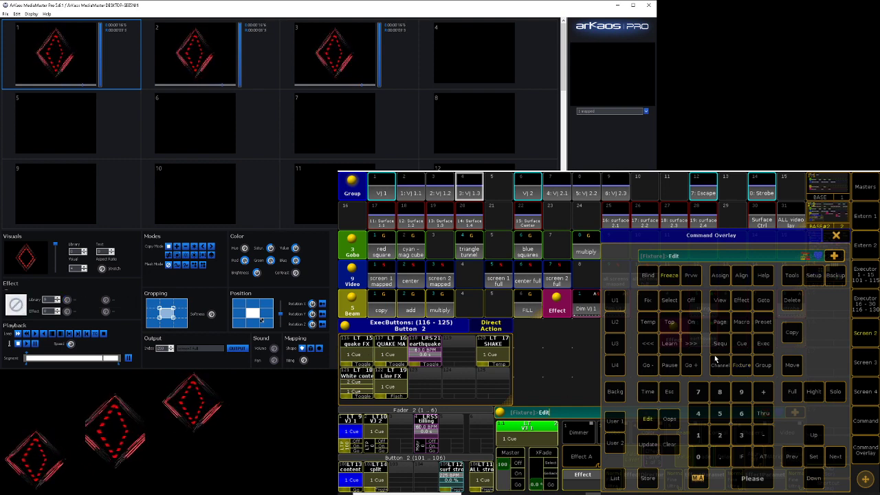
{"action": "left_click", "coordinate": [741, 343]}
{"action": "left_click", "coordinate": [698, 435]}
{"action": "key", "text": "Return"}
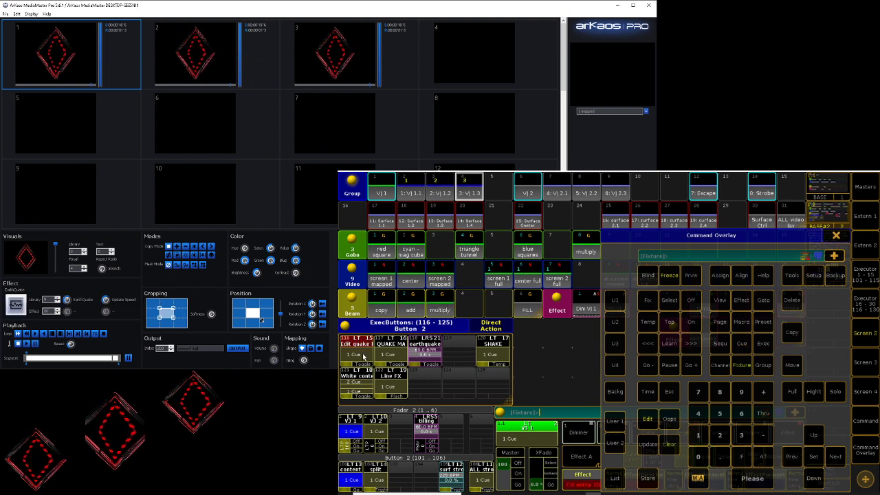
{"action": "left_click", "coordinate": [836, 235]}
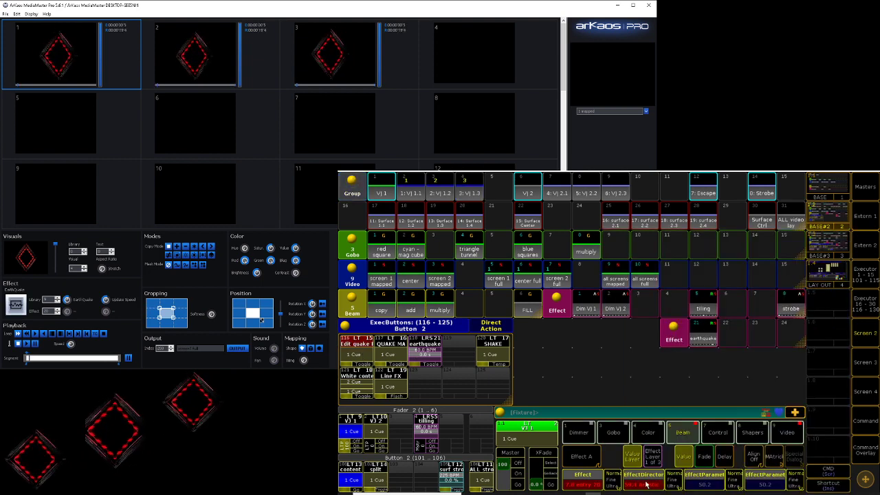
Check the quake FX cue's effect directory, reselect effect entry 20, and clear the programmer to leave edit mode
{"action": "left_click", "coordinate": [643, 478]}
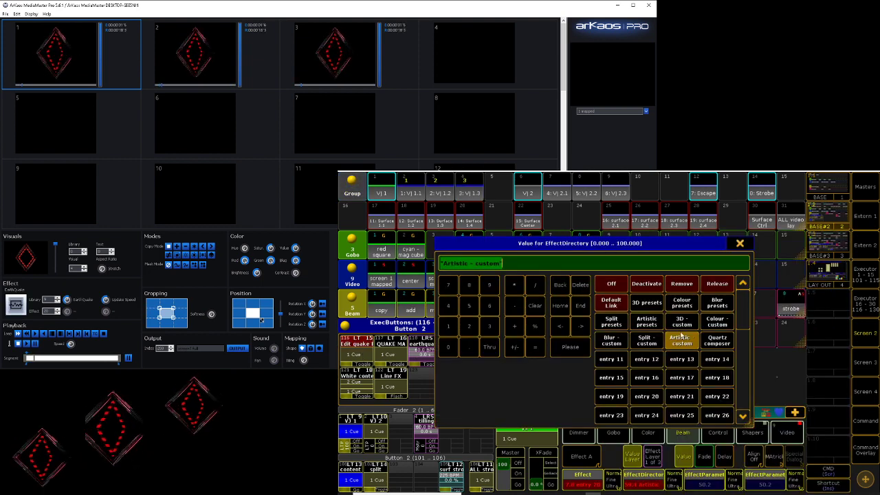
{"action": "left_click", "coordinate": [739, 244]}
{"action": "left_click", "coordinate": [589, 484]}
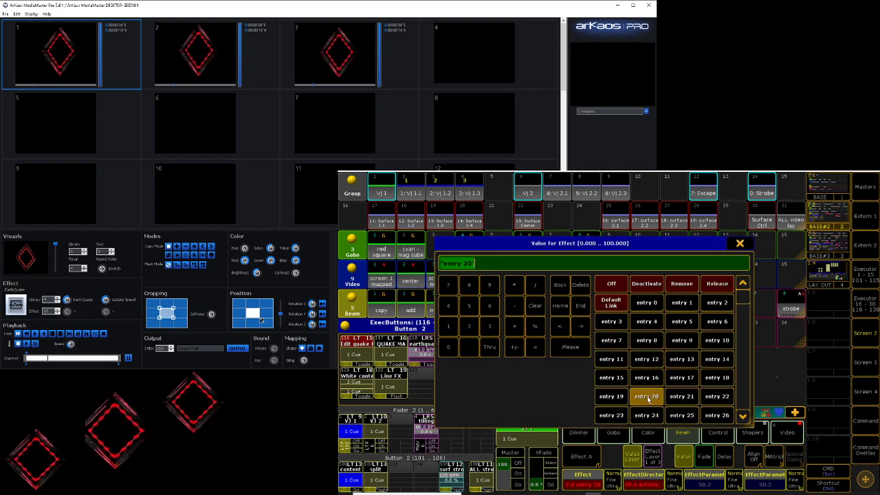
{"action": "left_click", "coordinate": [649, 400]}
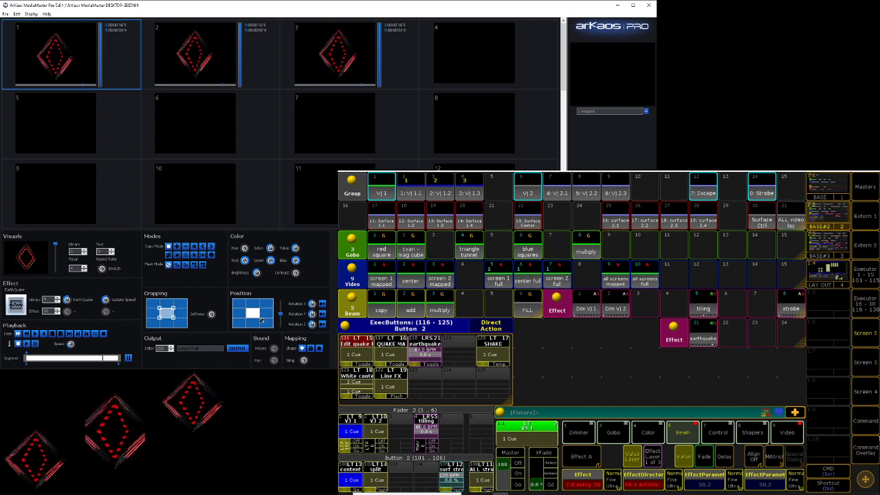
{"action": "left_click", "coordinate": [868, 450]}
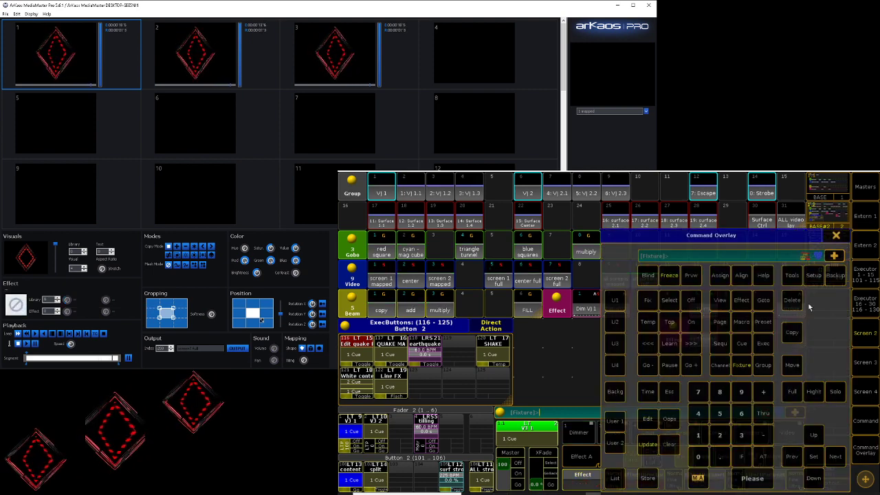
{"action": "left_click", "coordinate": [670, 443]}
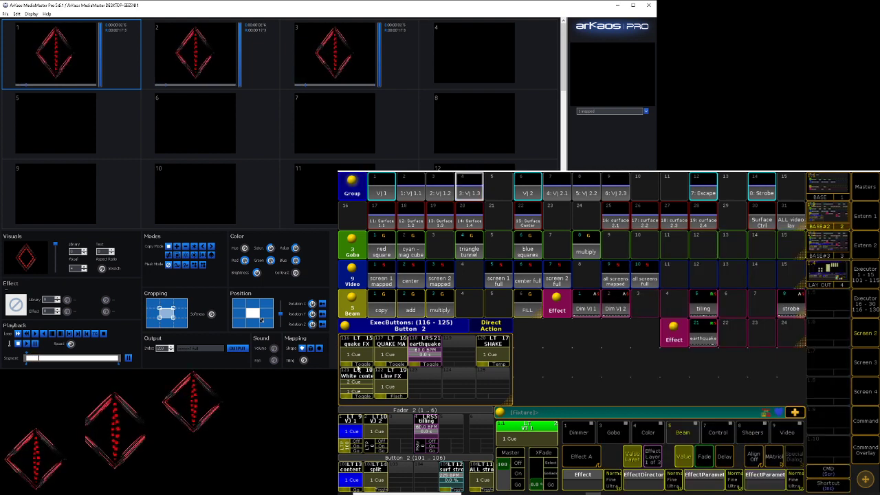
Run the quake FX and White conte executors on the VJ 1 layers, flashing Line FX in between
{"action": "left_click", "coordinate": [360, 360]}
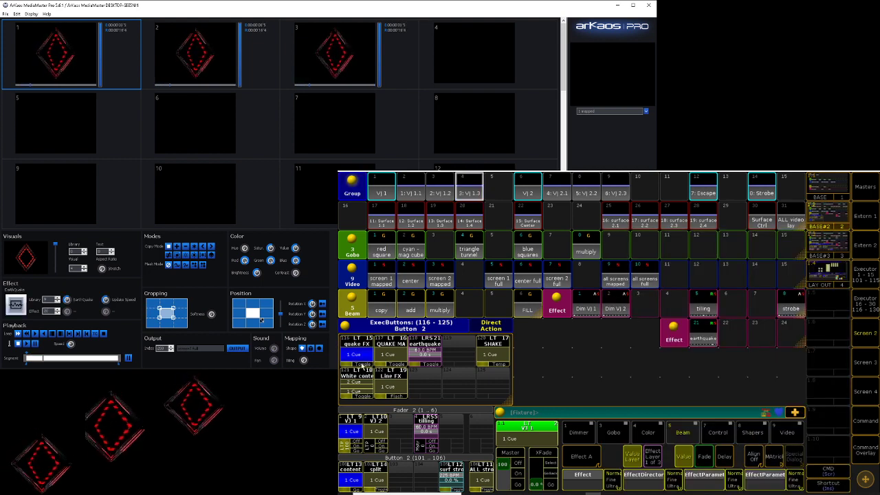
{"action": "left_click", "coordinate": [398, 400]}
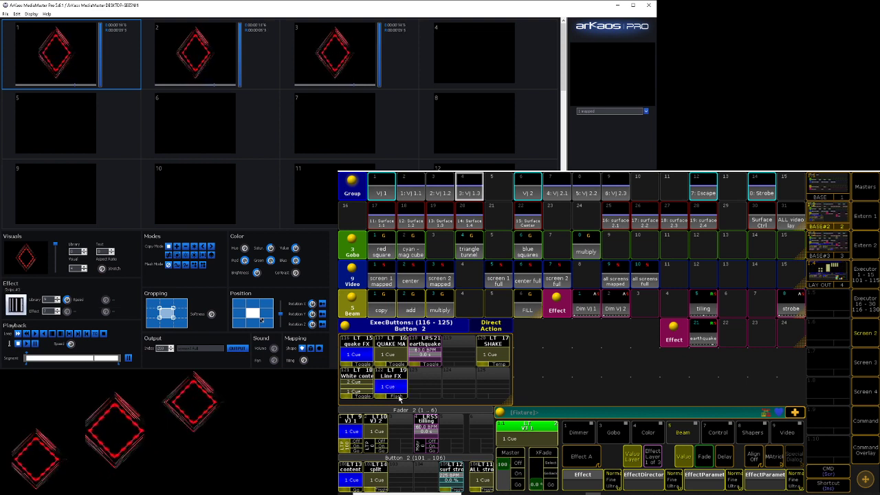
{"action": "left_click", "coordinate": [362, 397]}
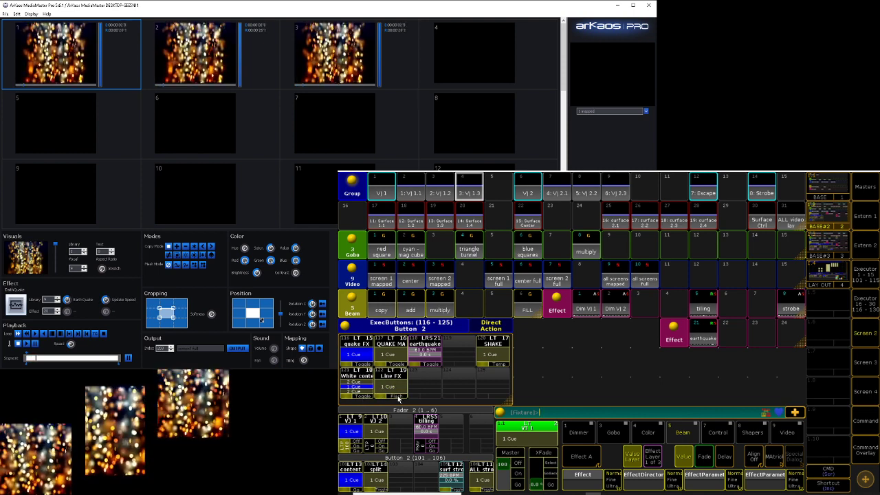
Flash Line FX twice over the running quake FX, and once more after switching quake FX off
{"action": "left_click", "coordinate": [397, 397]}
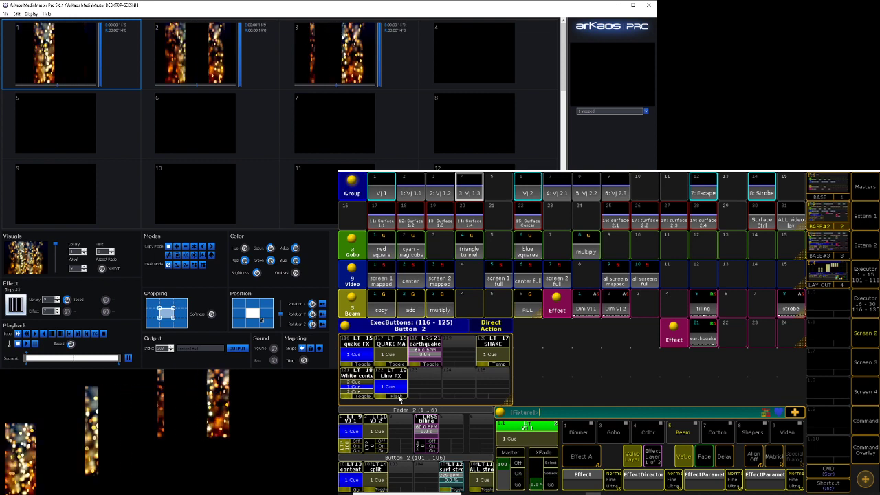
{"action": "left_click", "coordinate": [399, 398]}
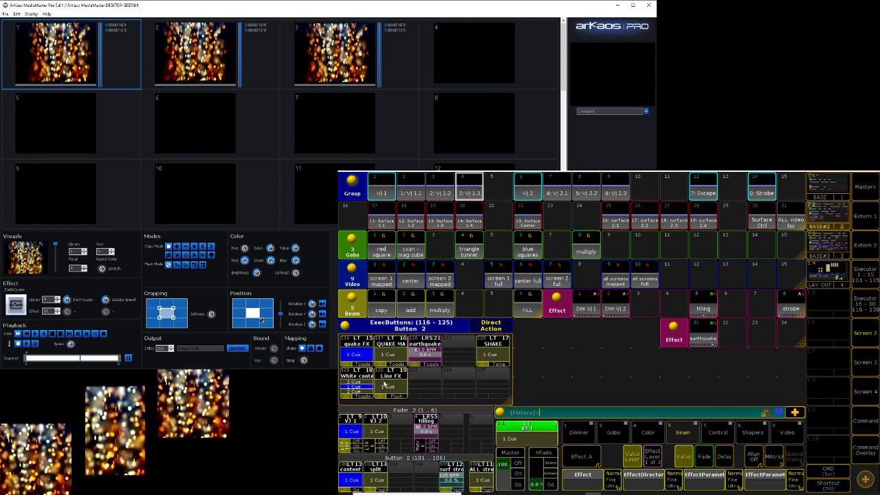
{"action": "left_click", "coordinate": [395, 398]}
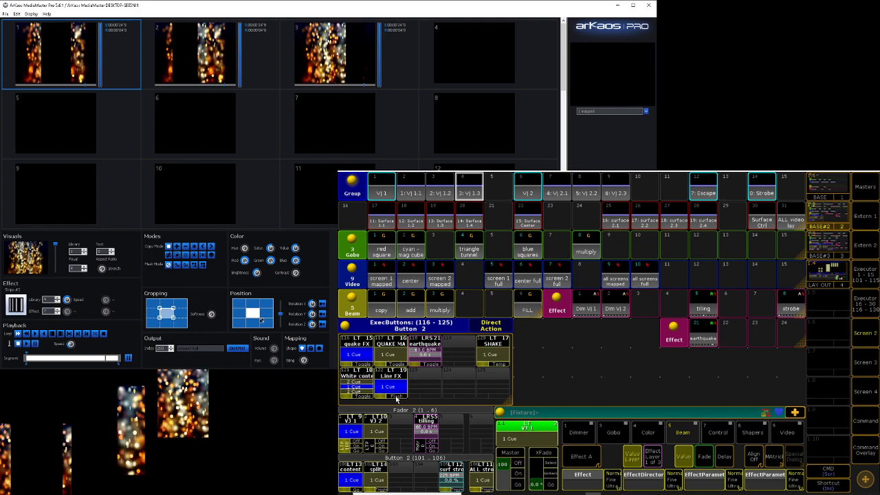
{"action": "left_click", "coordinate": [397, 399]}
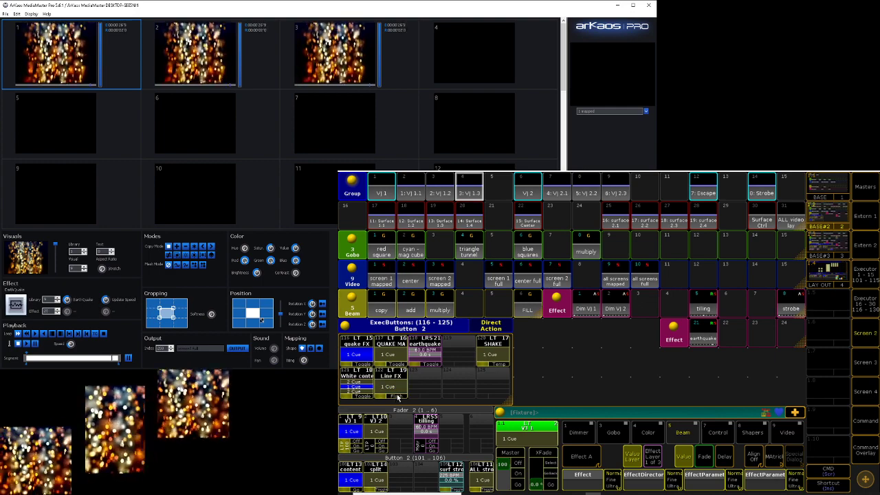
{"action": "left_click", "coordinate": [363, 366]}
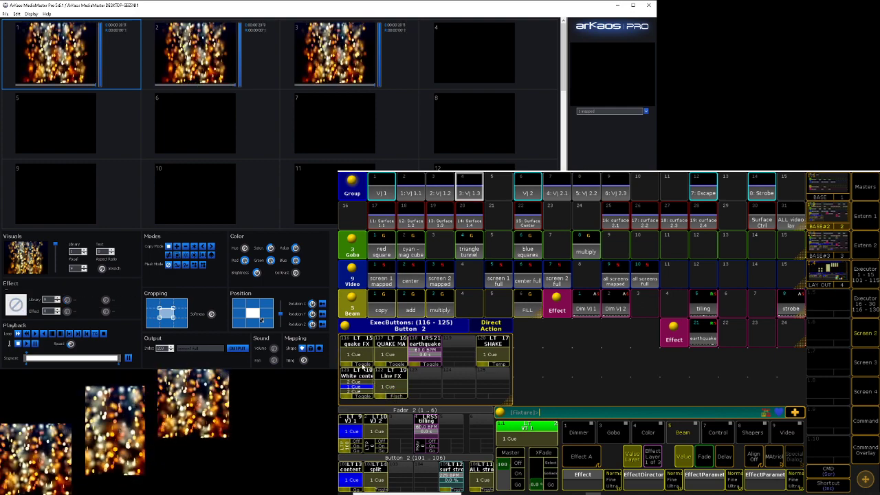
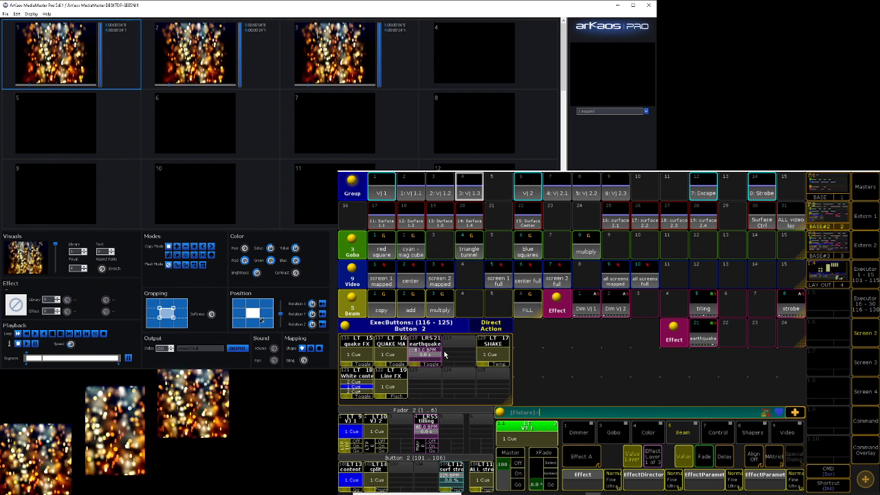
{"action": "left_click", "coordinate": [397, 398]}
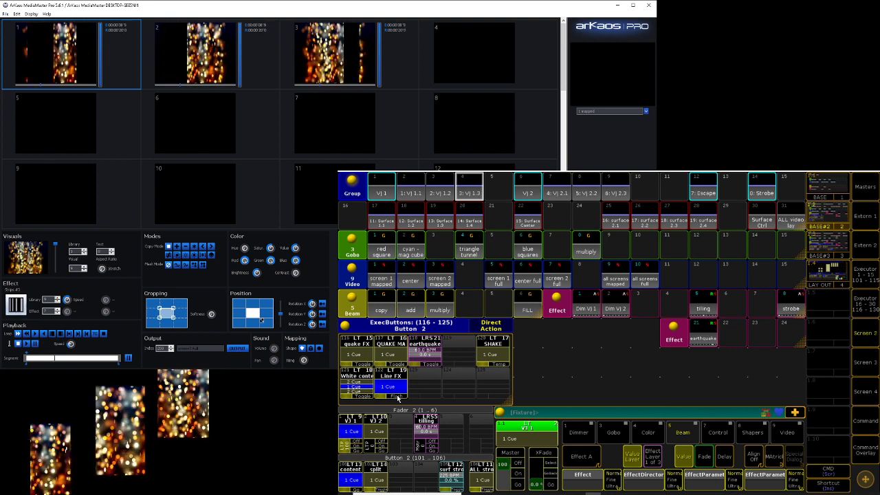
{"action": "left_click", "coordinate": [397, 398]}
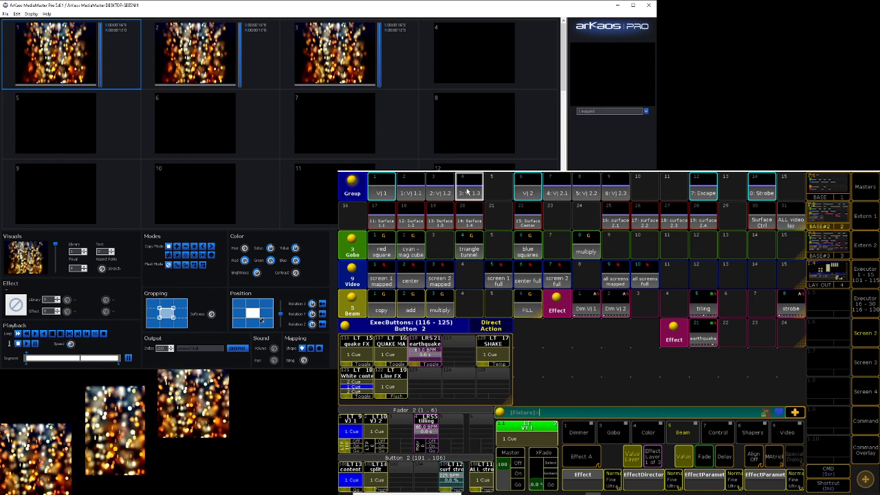
Select groups VJ 1.1, VJ 1.2 and VJ 1.3 and open the earthquake executor in the effect editor
{"action": "left_click", "coordinate": [416, 195]}
{"action": "left_click", "coordinate": [441, 192]}
{"action": "left_click", "coordinate": [463, 191]}
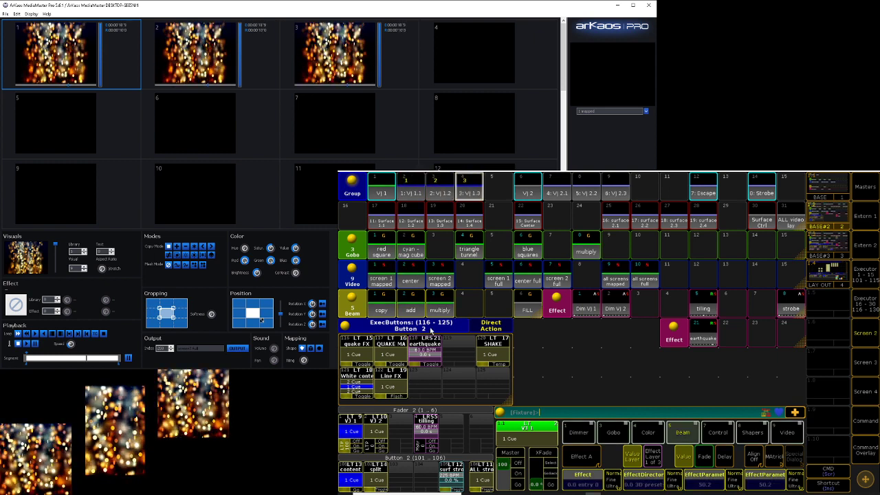
{"action": "left_click", "coordinate": [425, 347]}
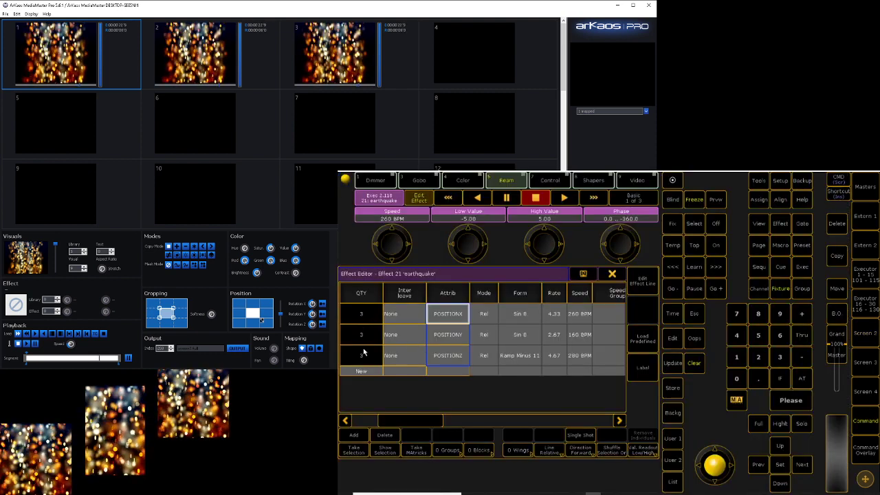
Examine the form, speed and low/high values of the POSITIONX, POSITIONY and POSITIONZ effect lines, and close the effect editor
{"action": "left_click", "coordinate": [450, 316]}
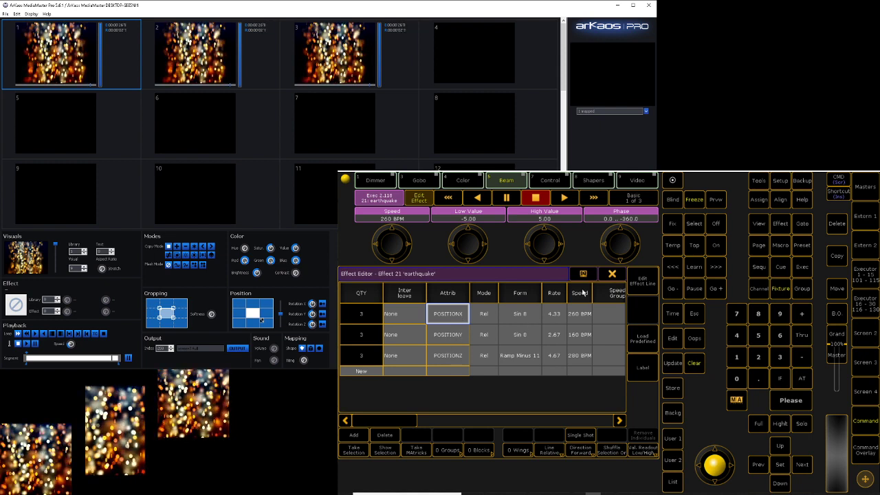
{"action": "left_click", "coordinate": [522, 317]}
{"action": "left_click", "coordinate": [452, 321]}
{"action": "left_click", "coordinate": [633, 198]}
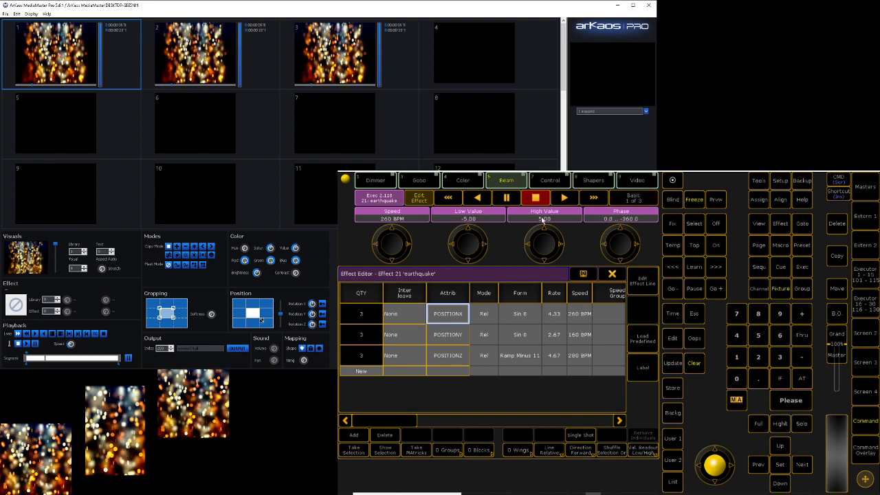
{"action": "left_click", "coordinate": [459, 337]}
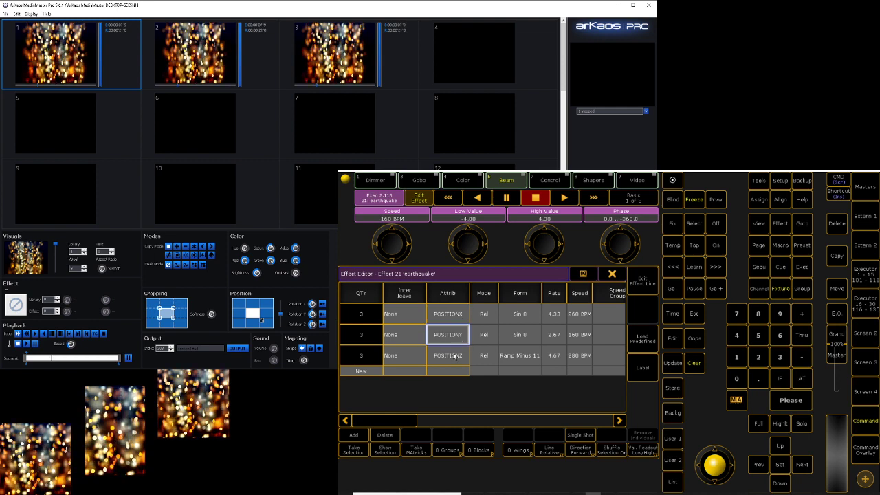
{"action": "left_click", "coordinate": [455, 356]}
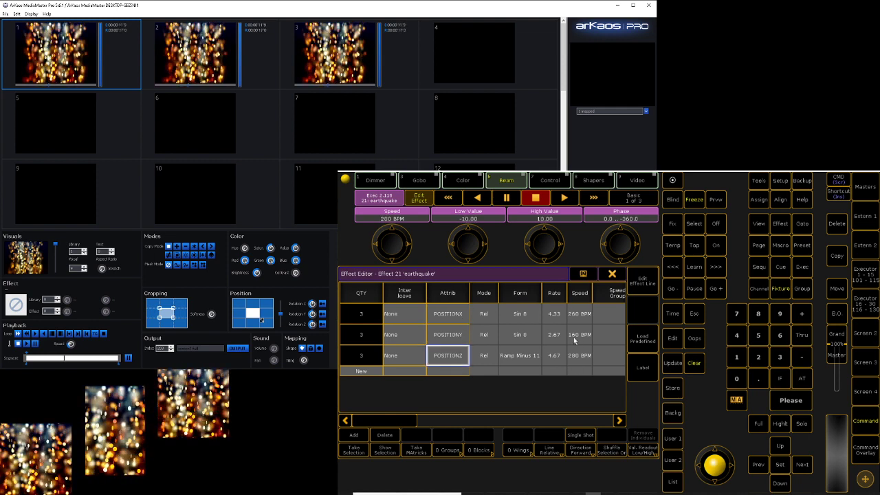
{"action": "left_click", "coordinate": [611, 273]}
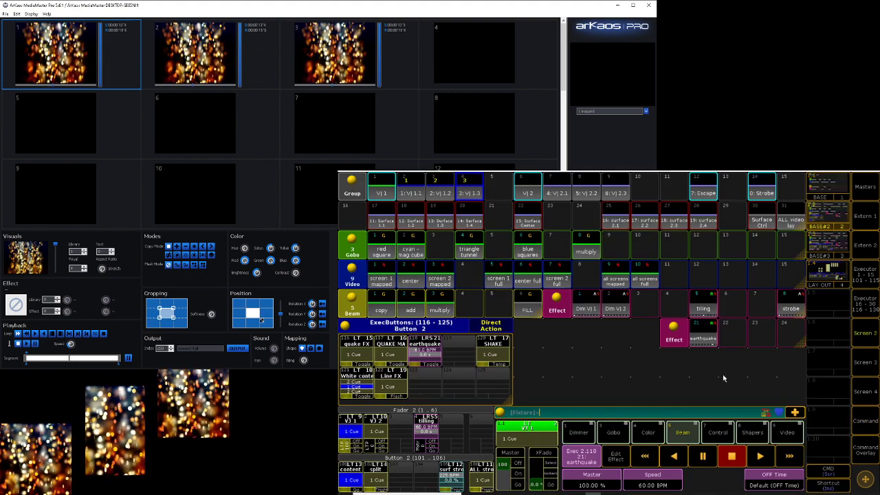
Clear the group selection with the command overlay and start the earthquake executor
{"action": "left_click", "coordinate": [866, 451]}
{"action": "left_click", "coordinate": [440, 363]}
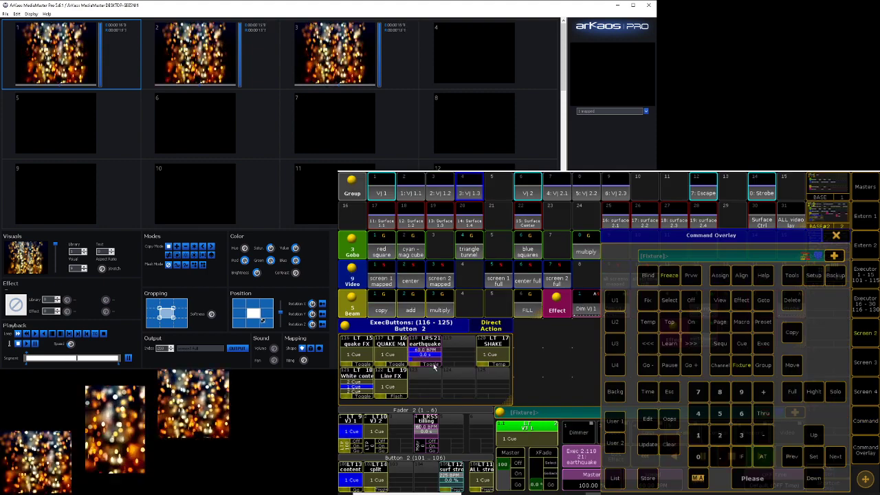
{"action": "left_click", "coordinate": [836, 235]}
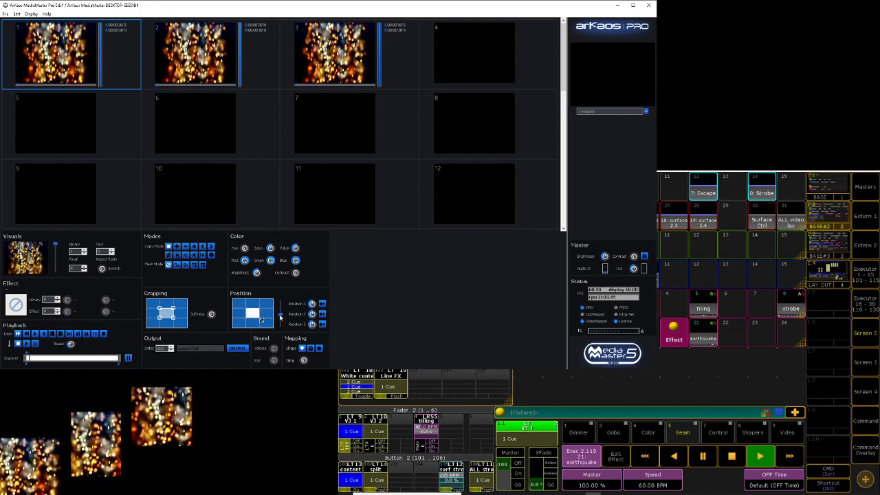
Check how the earthquake effect drives the position of layers 1, 2 and 3 in MediaMaster, and return to the console
{"action": "left_click", "coordinate": [199, 58]}
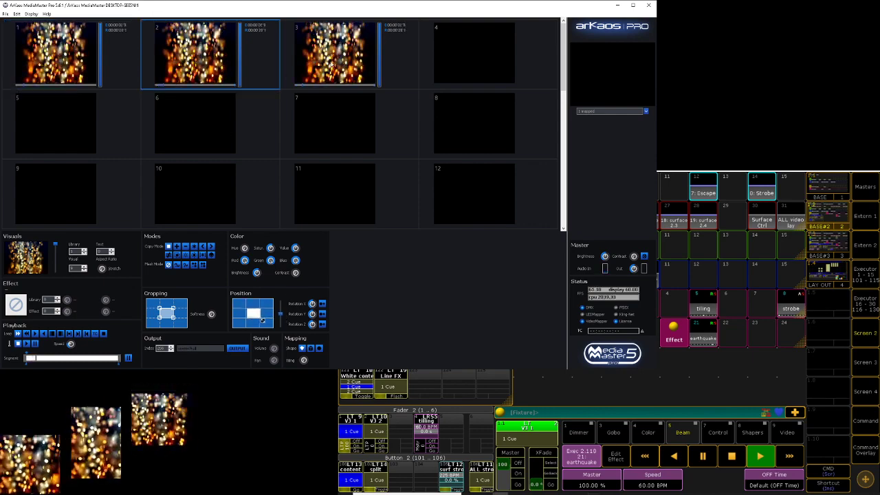
{"action": "left_click", "coordinate": [335, 53]}
{"action": "left_click", "coordinate": [82, 60]}
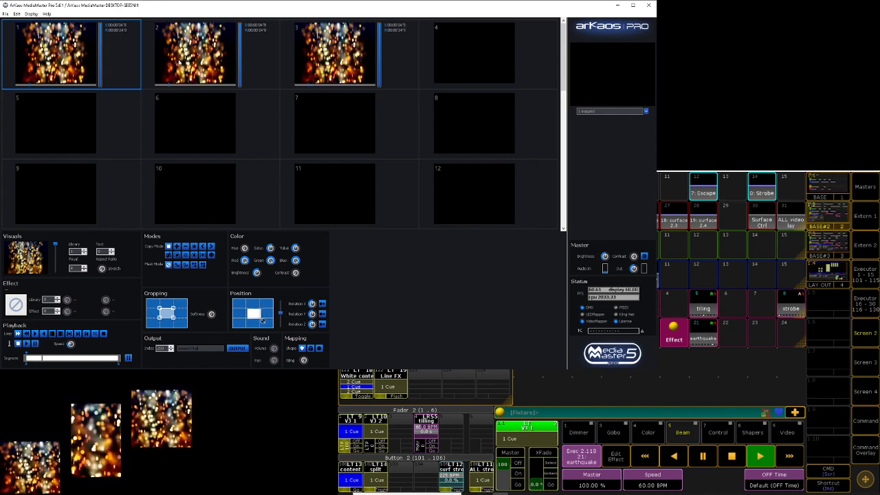
{"action": "left_click", "coordinate": [239, 61]}
{"action": "left_click", "coordinate": [305, 52]}
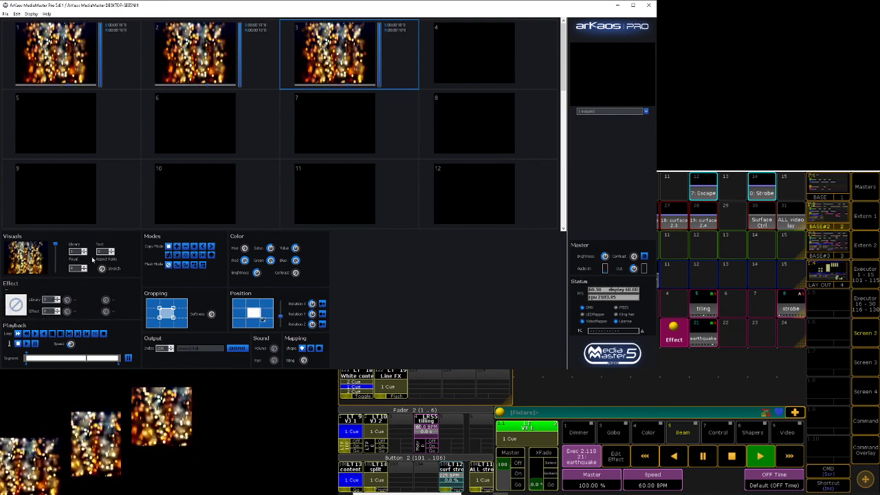
{"action": "left_click", "coordinate": [423, 382]}
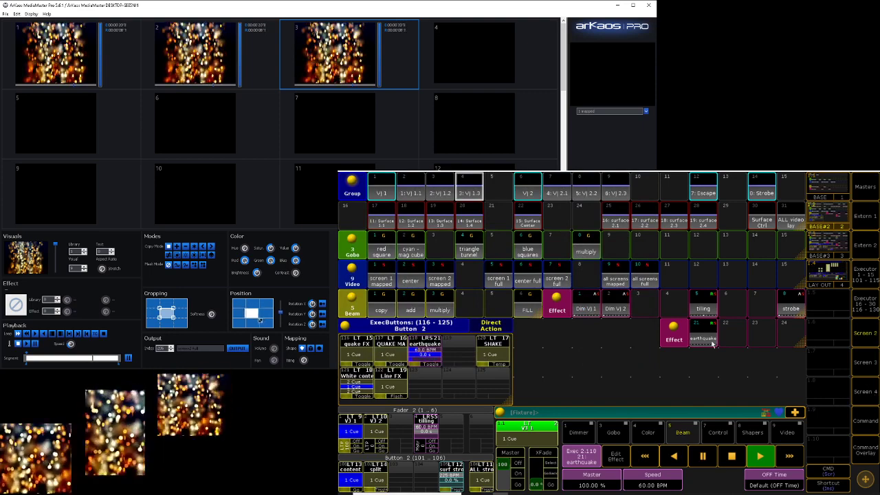
Flash Line FX over the running earthquake effect and switch the earthquake executor off
{"action": "left_click", "coordinate": [395, 397]}
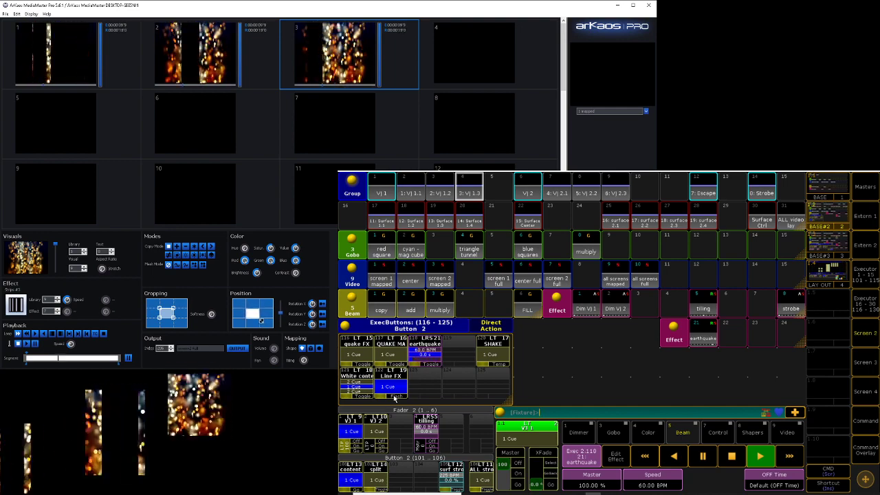
{"action": "left_click", "coordinate": [395, 397]}
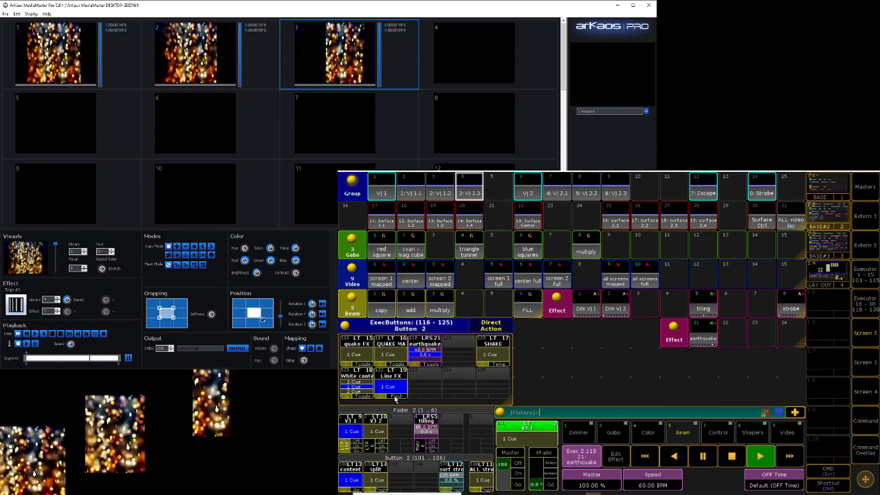
{"action": "left_click", "coordinate": [395, 397]}
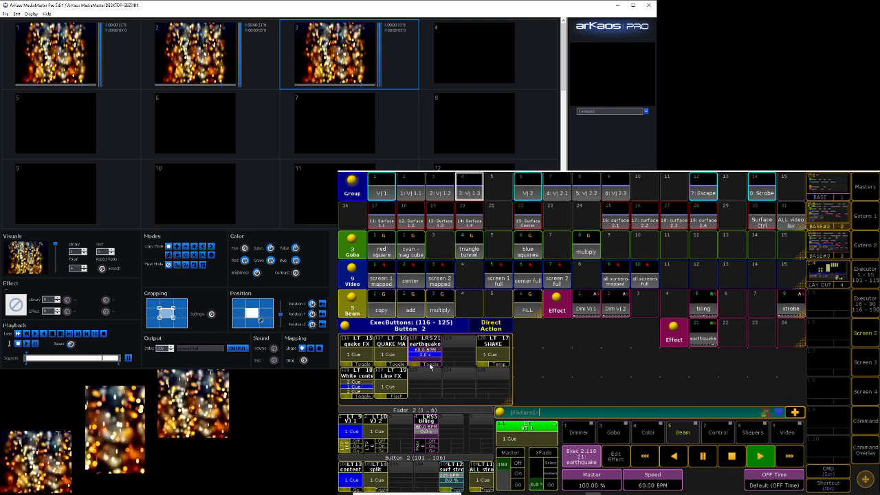
{"action": "left_click", "coordinate": [430, 366]}
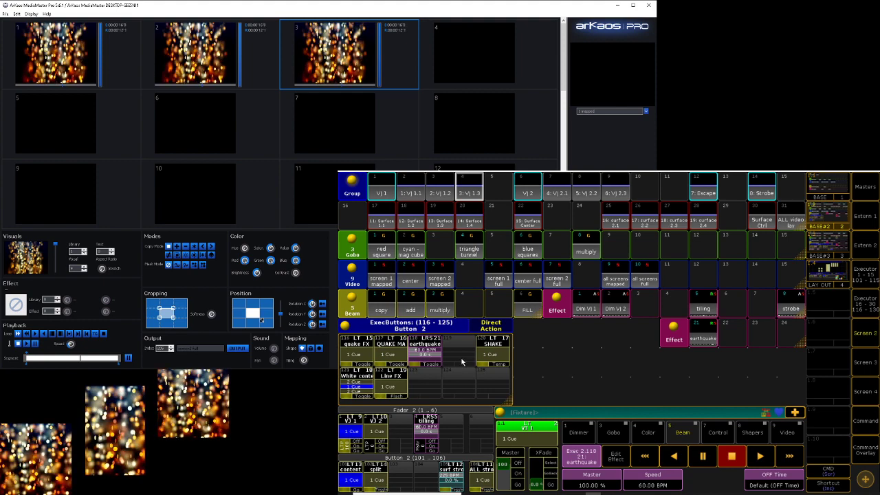
Trigger the SHAKE executor briefly and check the fade time of Cue 1 in its sequence
{"action": "left_click", "coordinate": [501, 368]}
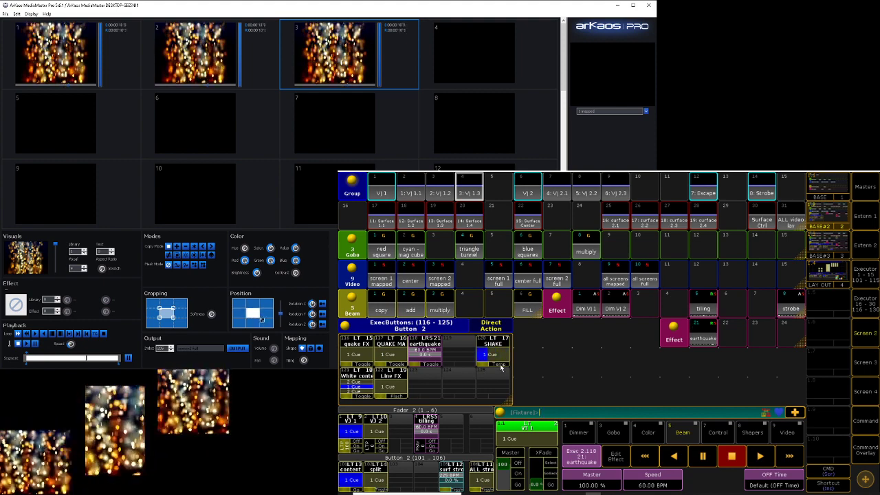
{"action": "left_click", "coordinate": [500, 367]}
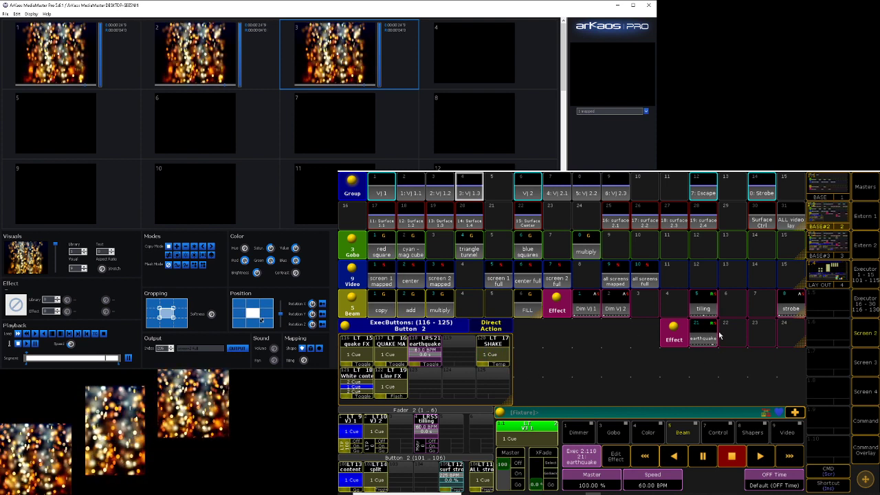
{"action": "right_click", "coordinate": [501, 358]}
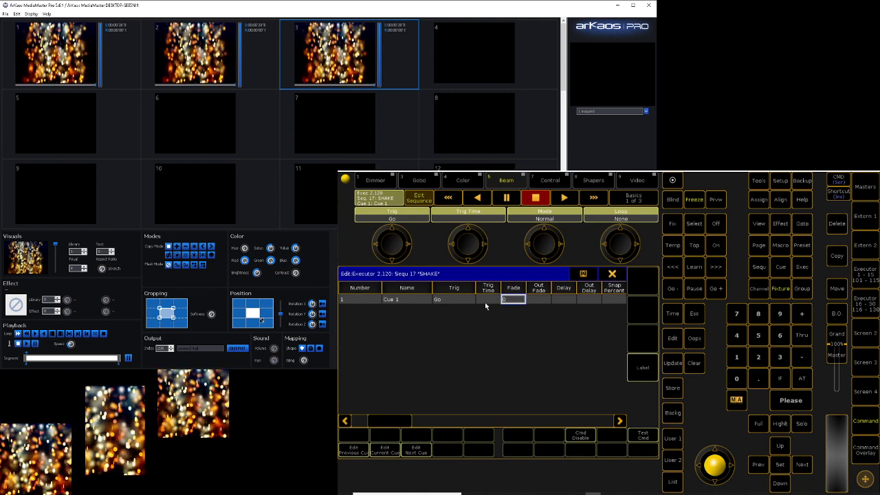
{"action": "left_click", "coordinate": [611, 274]}
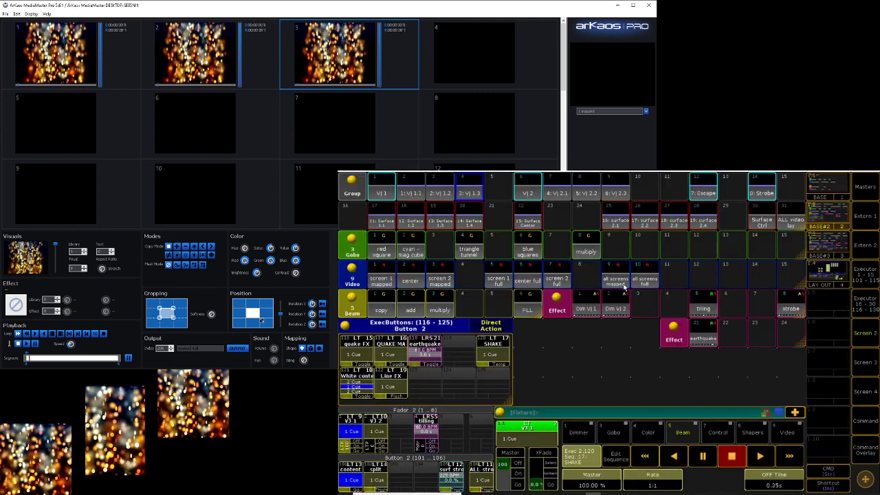
Trigger and release the SHAKE executor twice to try its temporary shake on the VJ 1 layers
{"action": "left_click", "coordinate": [499, 368]}
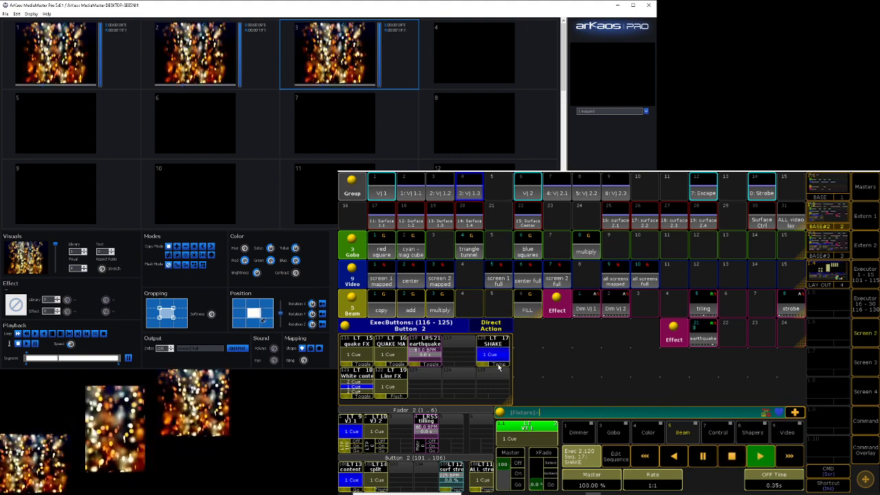
{"action": "left_click", "coordinate": [499, 368]}
{"action": "left_click", "coordinate": [499, 367]}
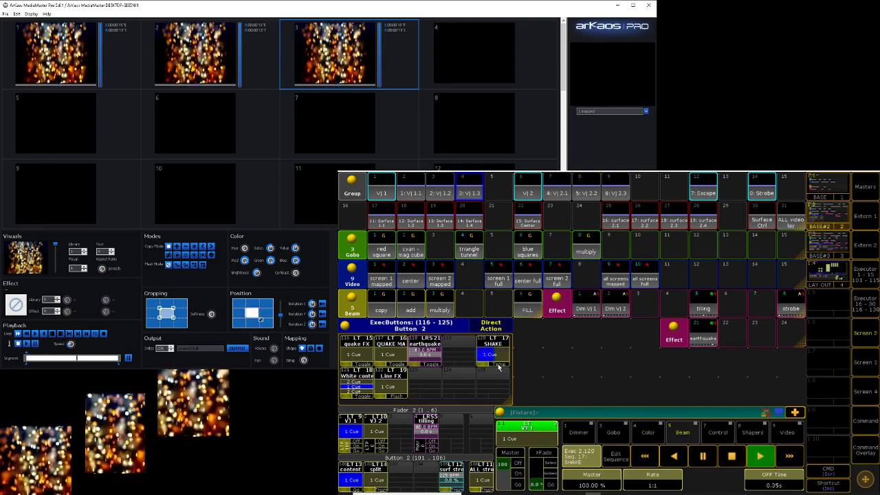
{"action": "left_click", "coordinate": [499, 366]}
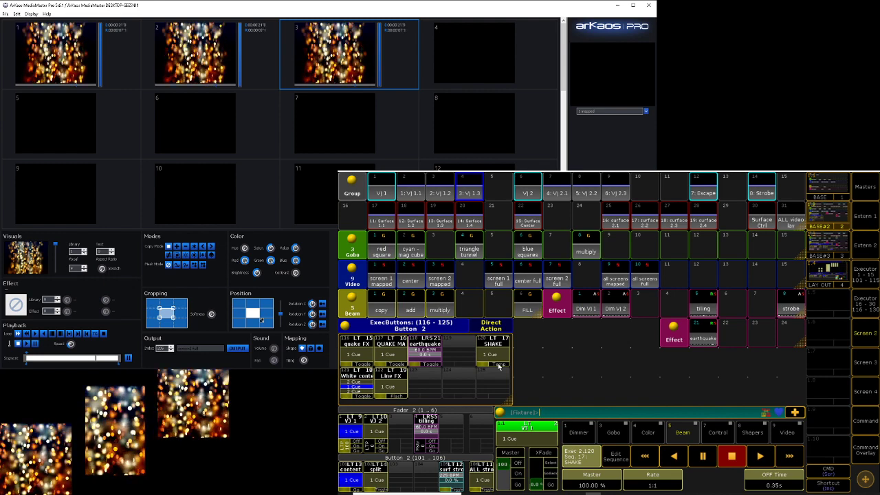
Set the fade of Cue 1 in the SHAKE sequence to 1 and trigger the SHAKE executor
{"action": "right_click", "coordinate": [499, 353]}
{"action": "double_click", "coordinate": [514, 300]}
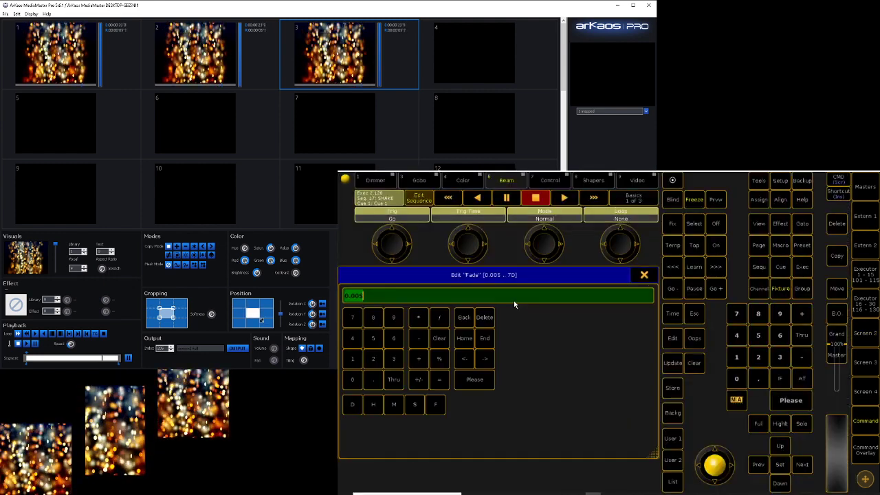
{"action": "type", "text": "1"}
{"action": "key", "text": "Return"}
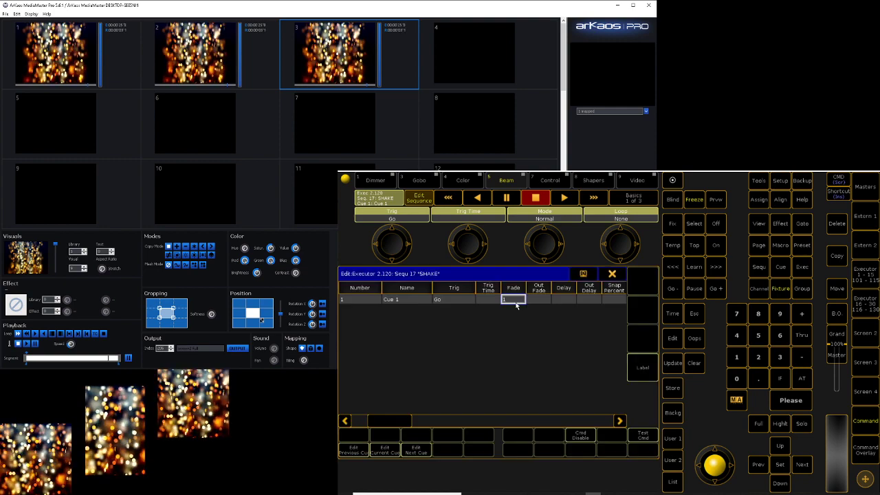
{"action": "left_click", "coordinate": [613, 274]}
{"action": "left_click", "coordinate": [498, 366]}
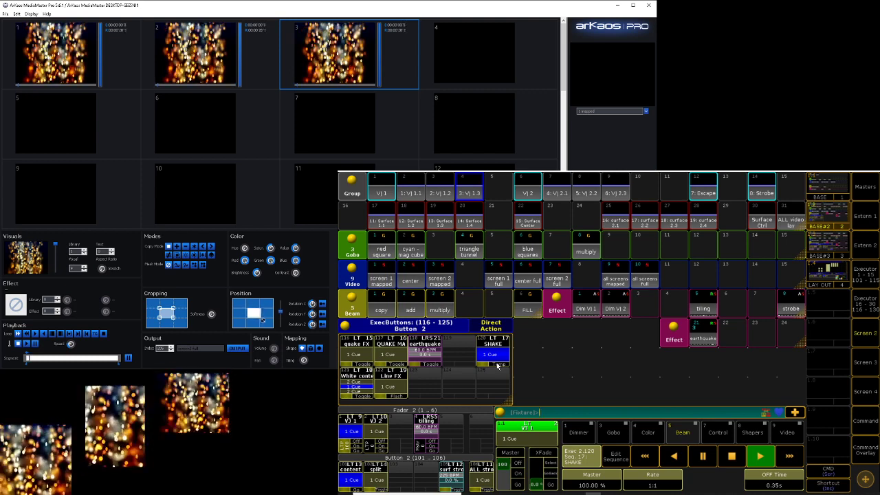
Release the SHAKE executor and switch the earthquake executor on
{"action": "left_click", "coordinate": [497, 365]}
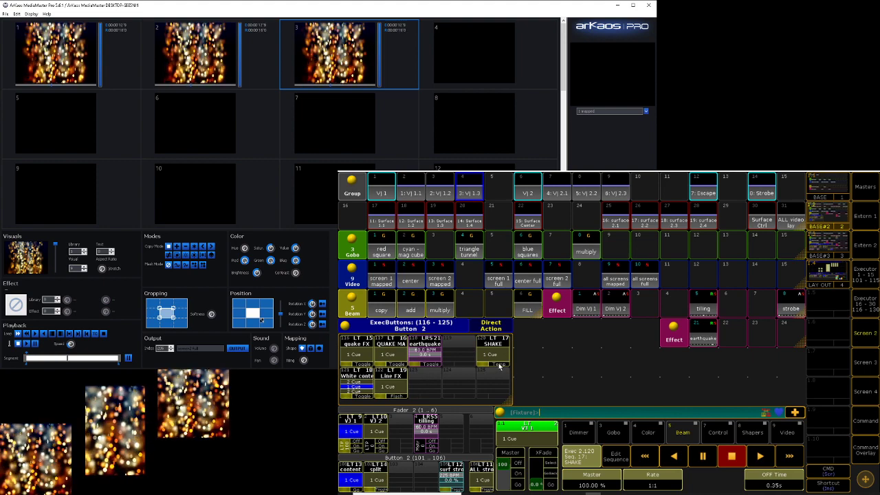
{"action": "left_click", "coordinate": [436, 365]}
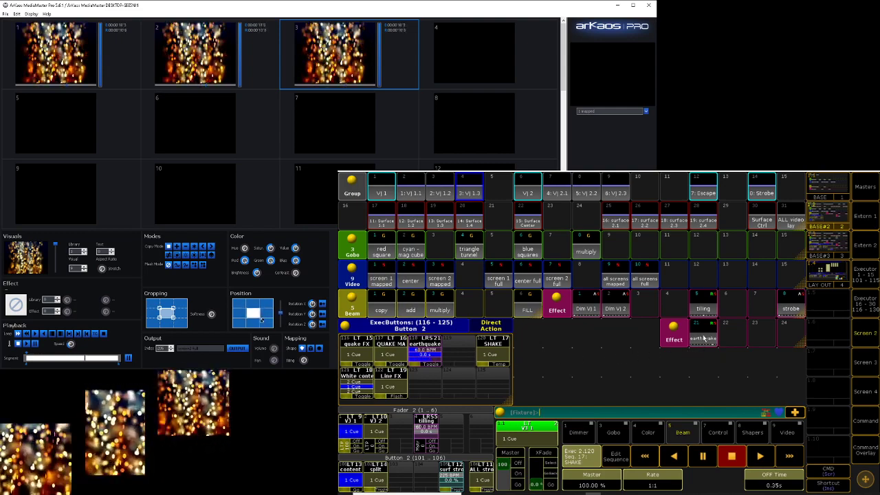
Set the speed of the POSITIONY line in the earthquake effect to 320 BPM
{"action": "right_click", "coordinate": [440, 354]}
{"action": "left_click", "coordinate": [579, 335]}
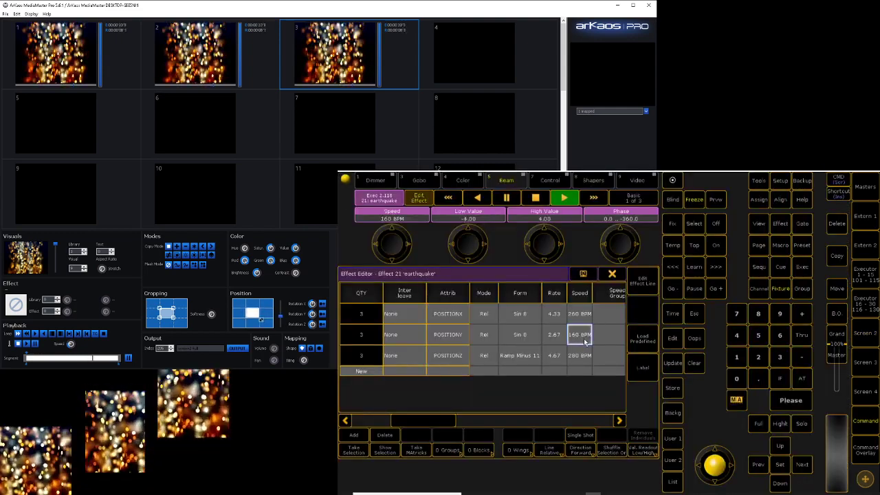
{"action": "left_click", "coordinate": [580, 335]}
{"action": "type", "text": "320"}
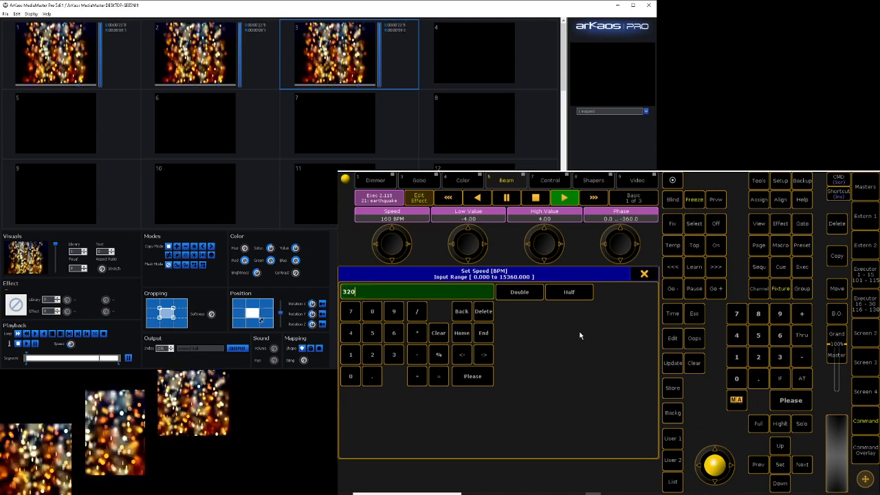
{"action": "key", "text": "Return"}
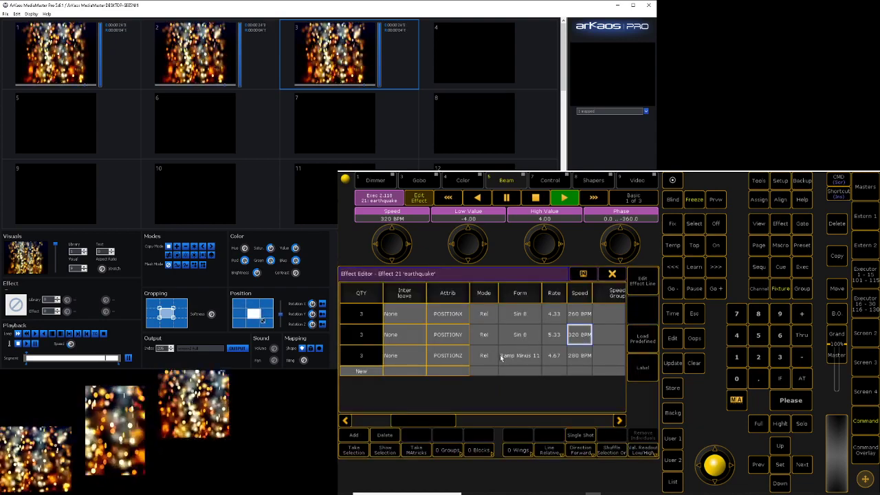
Set the low value of the earthquake effect's POSITIONZ line to -15 and its high value to 15, and close the effect editor
{"action": "left_click", "coordinate": [450, 357]}
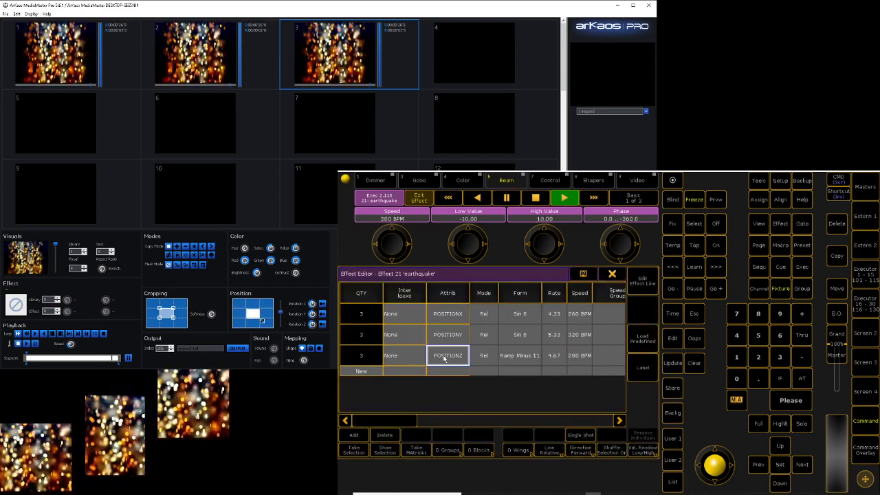
{"action": "left_click", "coordinate": [474, 218]}
{"action": "type", "text": "-15"}
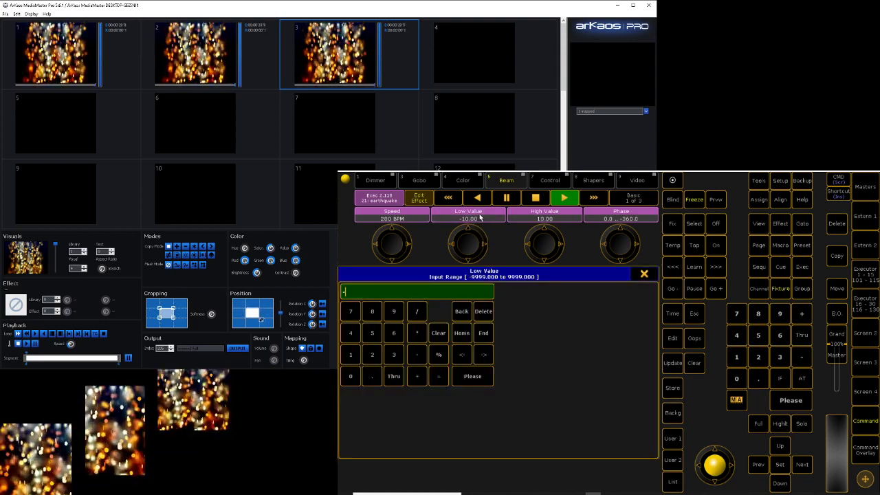
{"action": "key", "text": "Return"}
{"action": "left_click", "coordinate": [545, 218]}
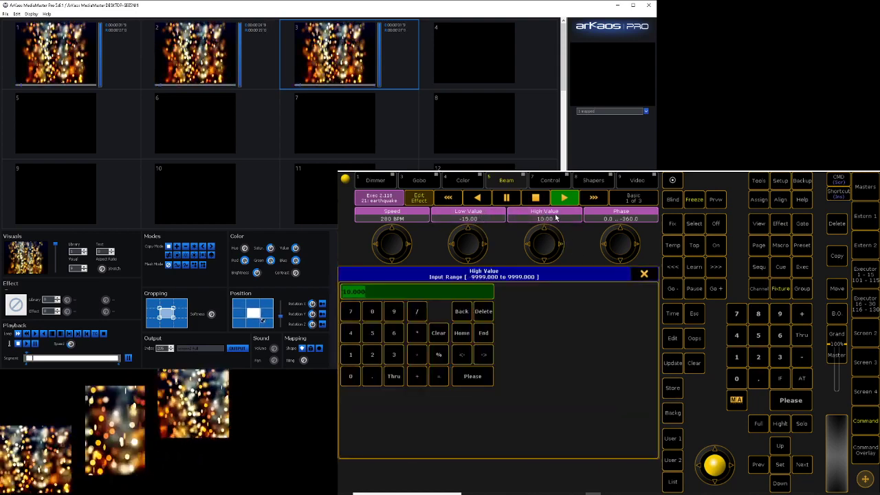
{"action": "type", "text": "15"}
{"action": "key", "text": "Return"}
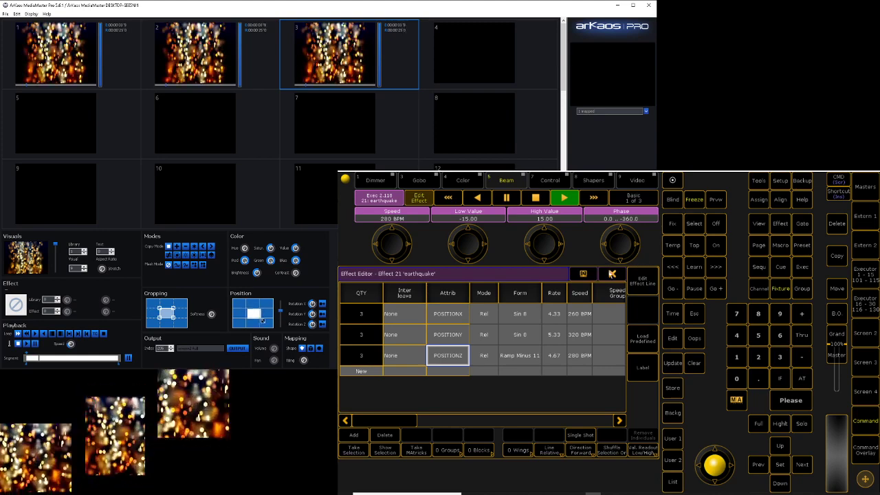
{"action": "left_click", "coordinate": [611, 274]}
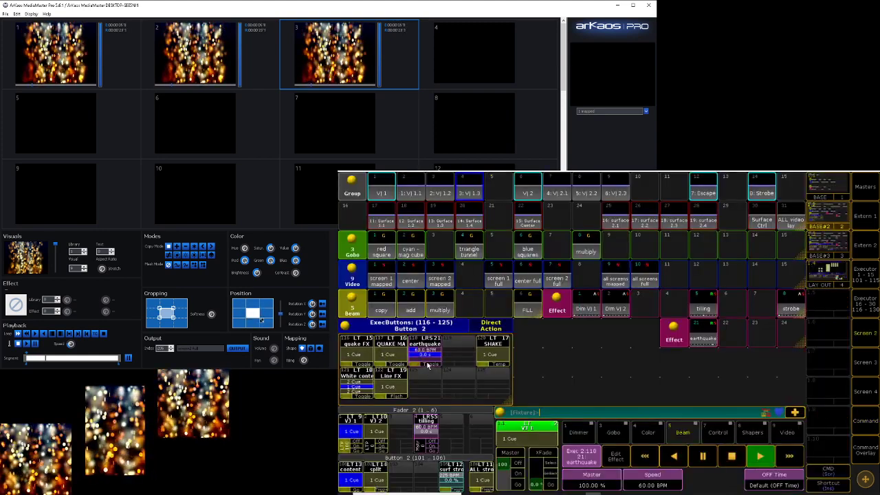
Set the OFF time of the earthquake executor to 2 seconds and try its fade-out by switching it off
{"action": "left_click", "coordinate": [771, 485]}
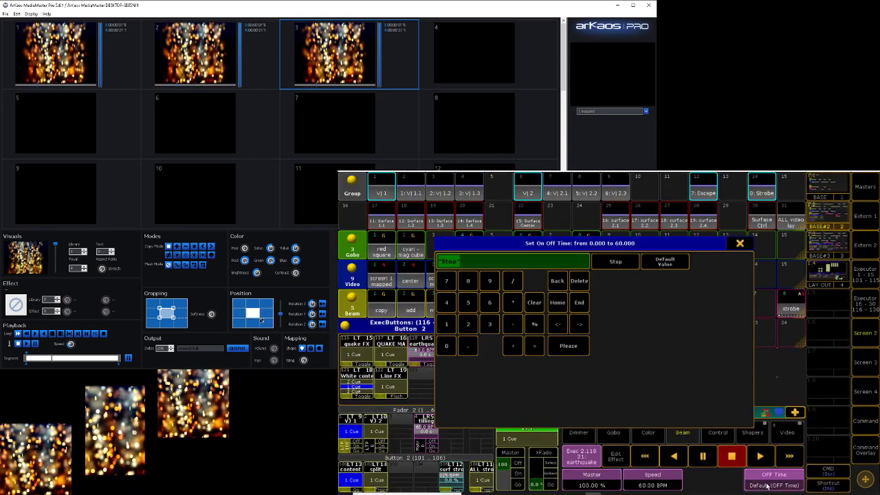
{"action": "type", "text": "2"}
{"action": "key", "text": "Return"}
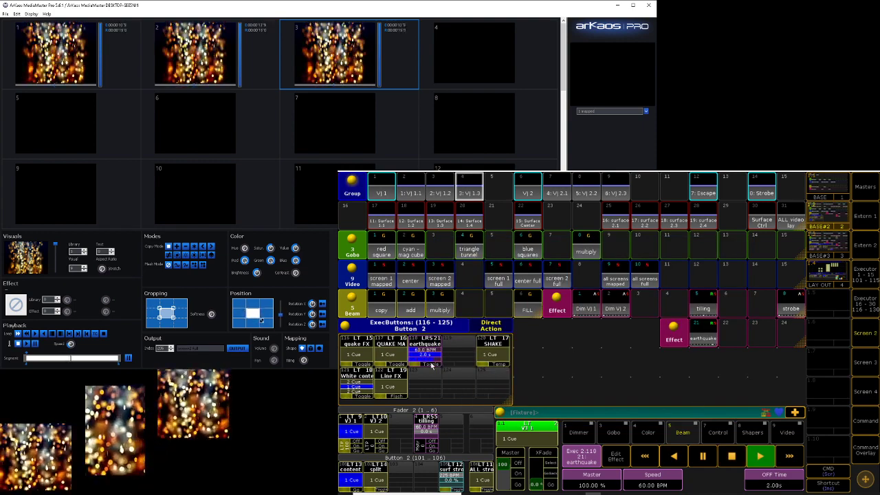
{"action": "left_click", "coordinate": [431, 365]}
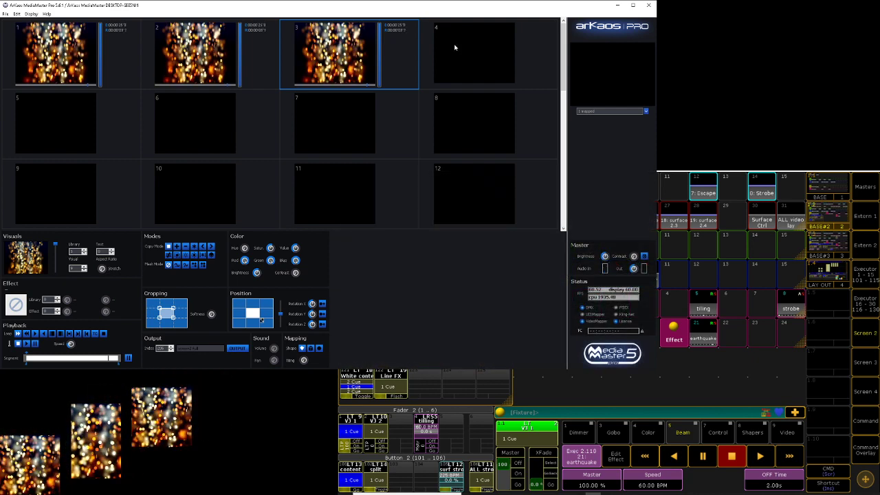
Select layer 4 and remove its visual by setting the gobo Input to Previous and resetting the InputDirectory
{"action": "left_click", "coordinate": [455, 47]}
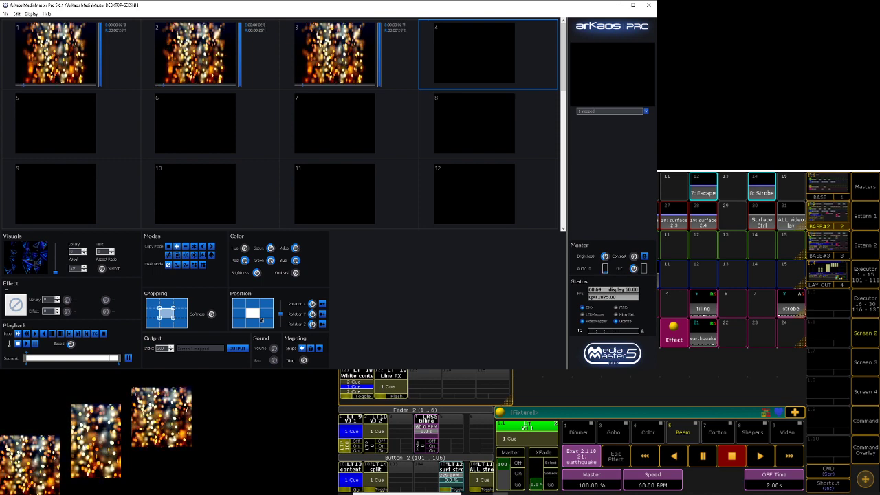
{"action": "left_click", "coordinate": [613, 432]}
{"action": "left_click", "coordinate": [593, 481]}
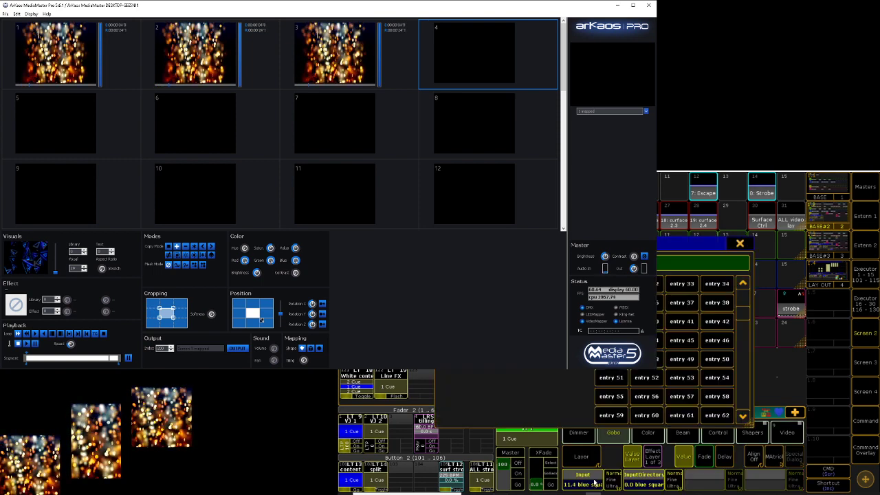
{"action": "left_click", "coordinate": [596, 484]}
{"action": "left_click", "coordinate": [656, 482]}
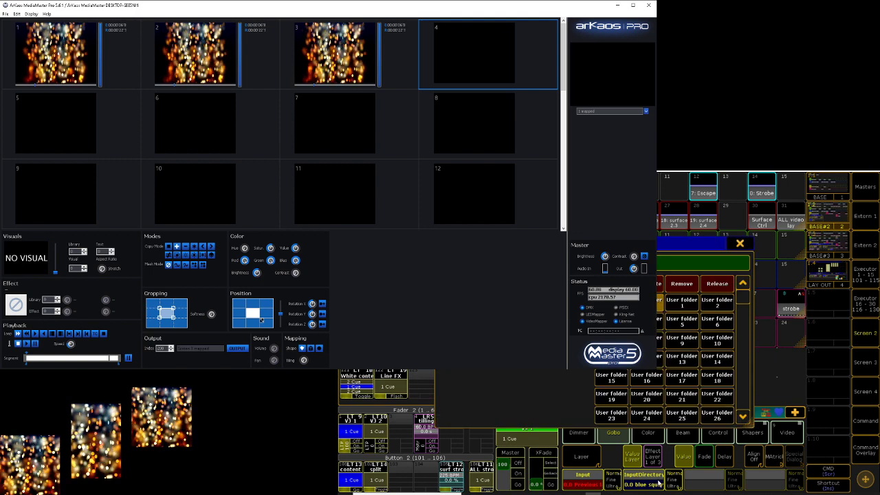
{"action": "left_click", "coordinate": [658, 482]}
Assign entry 7 of the Artistic effect directory to layer 4
{"action": "left_click", "coordinate": [683, 437]}
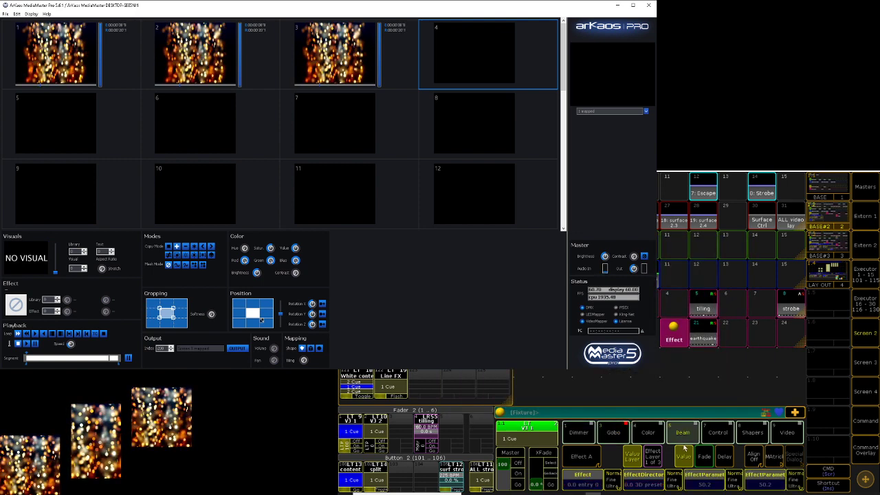
{"action": "left_click", "coordinate": [650, 484]}
{"action": "left_click", "coordinate": [686, 340]}
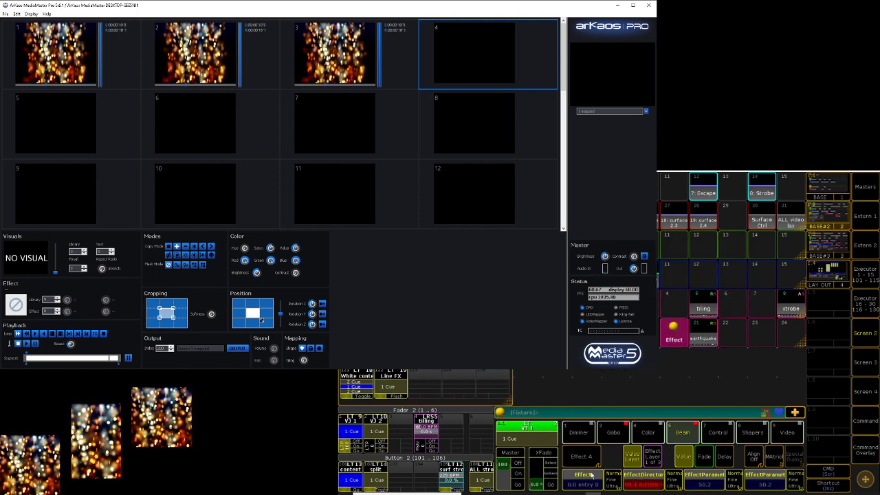
{"action": "left_click", "coordinate": [589, 476]}
{"action": "left_click", "coordinate": [673, 343]}
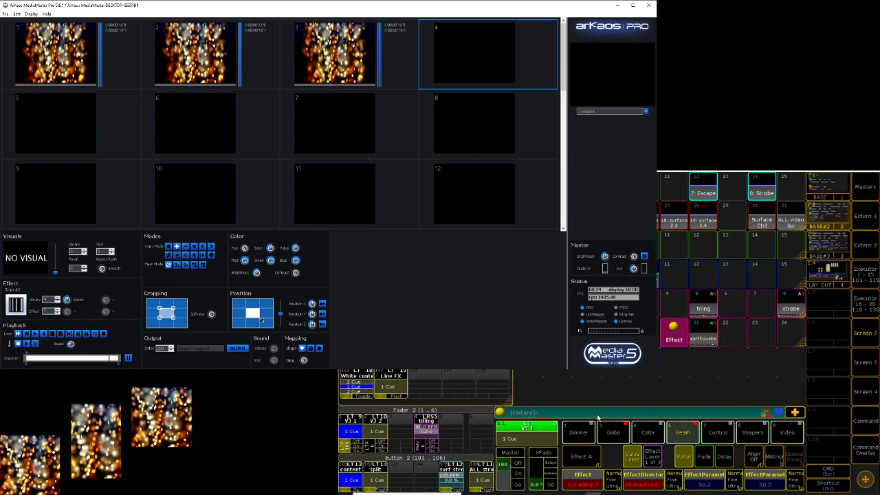
Output layer 4 to all screens mapped and set its dimmer to 20
{"action": "left_click", "coordinate": [583, 436]}
{"action": "left_click", "coordinate": [584, 480]}
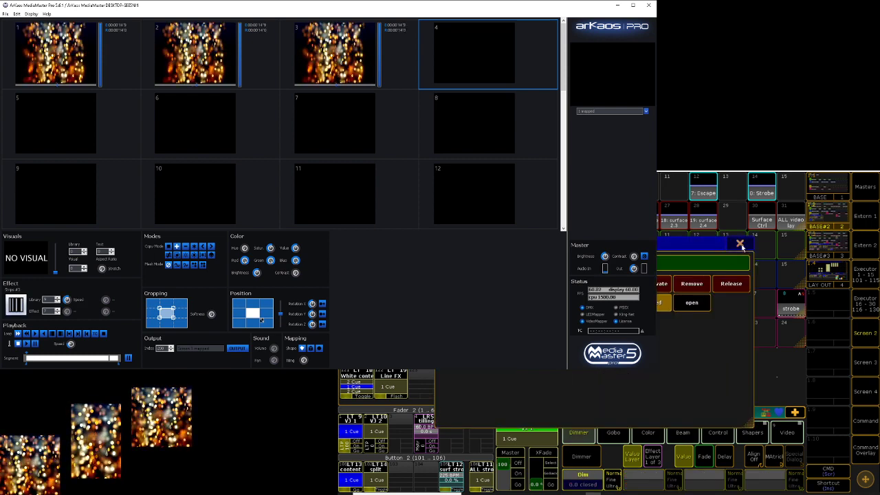
{"action": "left_click", "coordinate": [738, 244]}
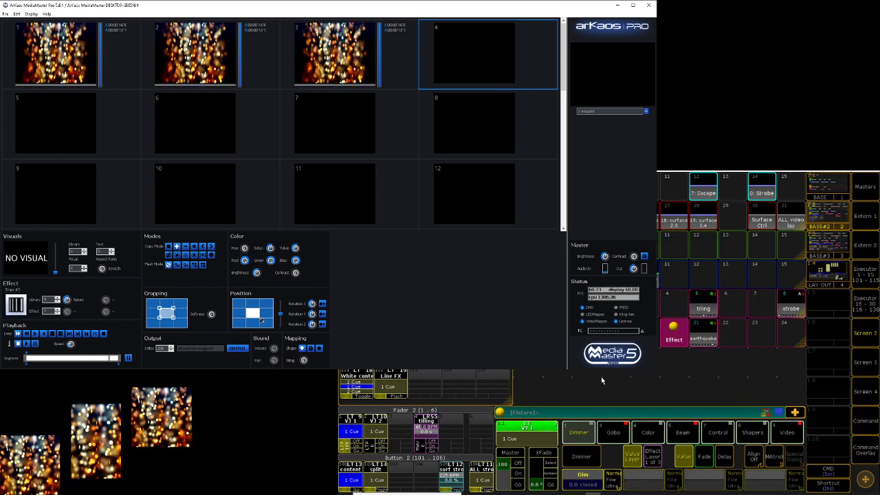
{"action": "left_click", "coordinate": [583, 475]}
{"action": "left_click", "coordinate": [586, 483]}
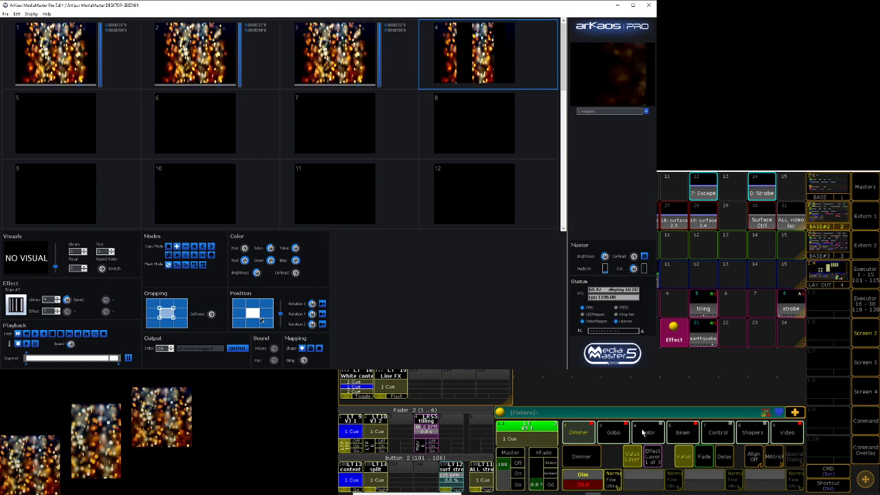
Raise the dimmer of layer 4 to 100 and set it back to 20
{"action": "left_click", "coordinate": [585, 485]}
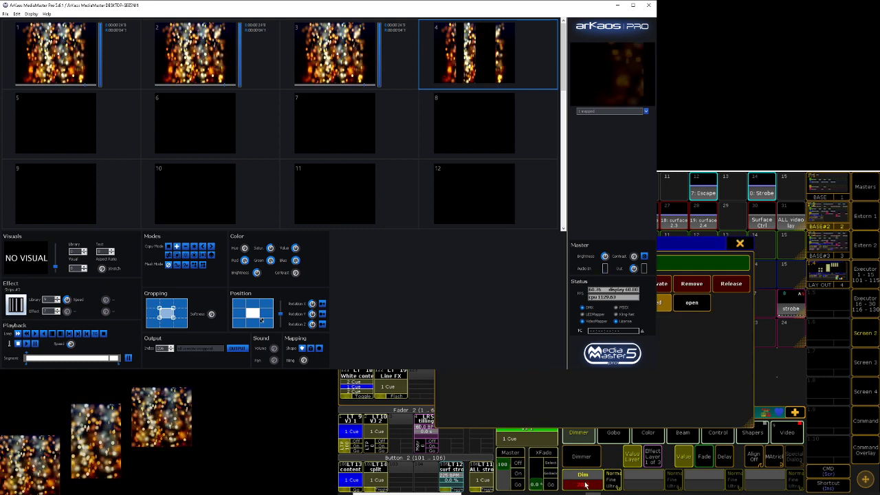
{"action": "left_click", "coordinate": [585, 484]}
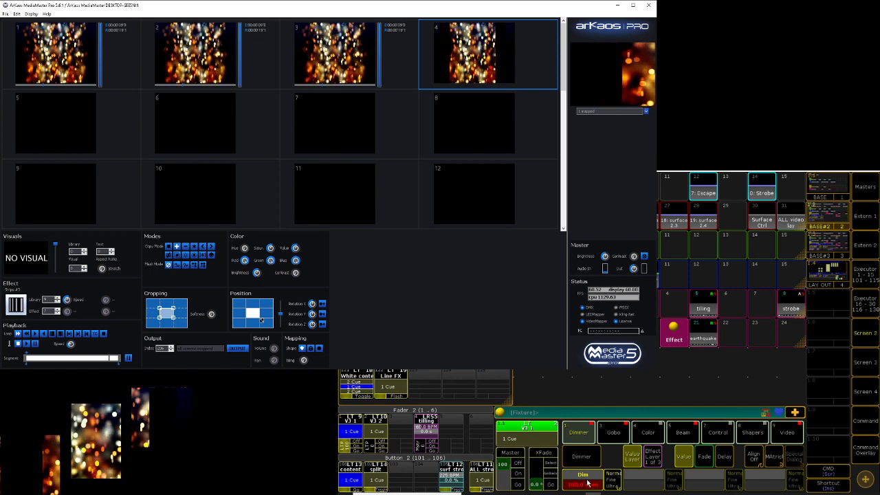
{"action": "left_click", "coordinate": [588, 483]}
{"action": "type", "text": "20"}
{"action": "key", "text": "Return"}
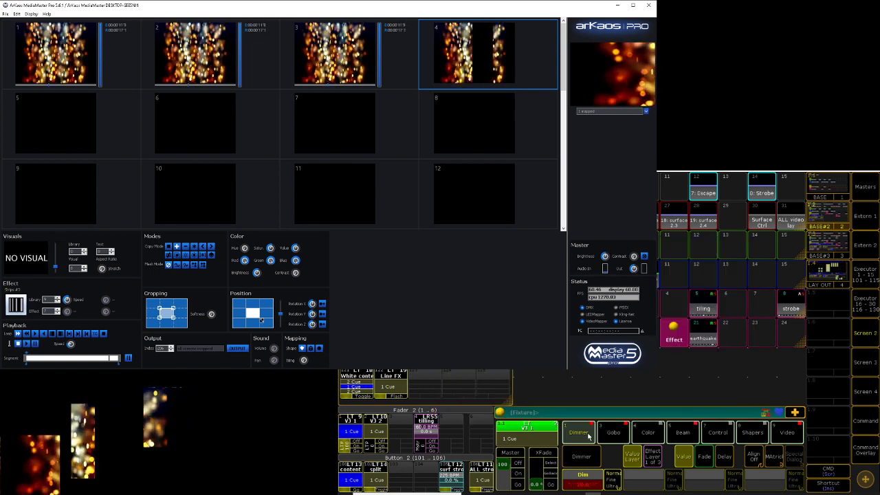
{"action": "left_click", "coordinate": [588, 483]}
{"action": "left_click", "coordinate": [738, 244]}
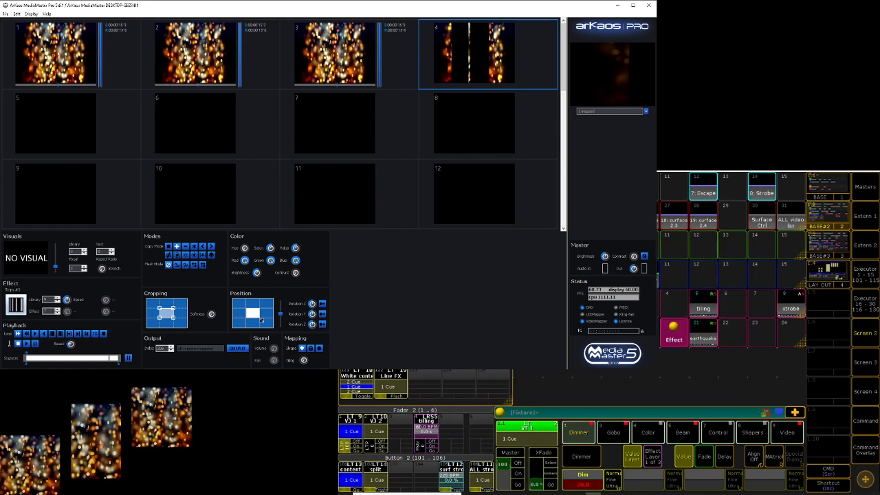
Clear the programmer values of layer 4, select layer 1 in MediaMaster and return to the console window
{"action": "left_click", "coordinate": [859, 448]}
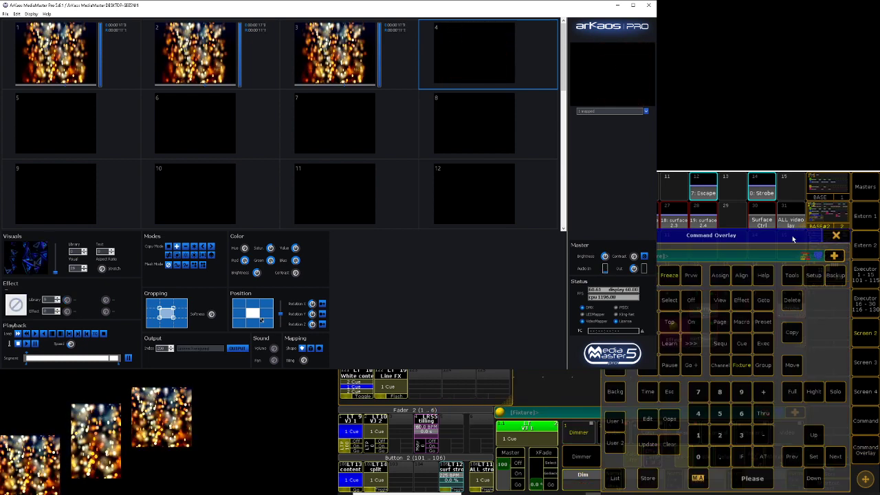
{"action": "left_click", "coordinate": [839, 236]}
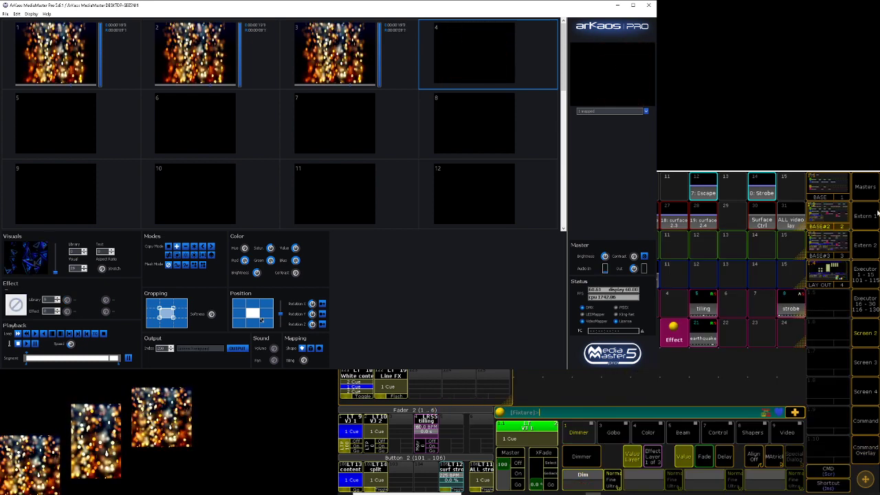
{"action": "left_click", "coordinate": [73, 52]}
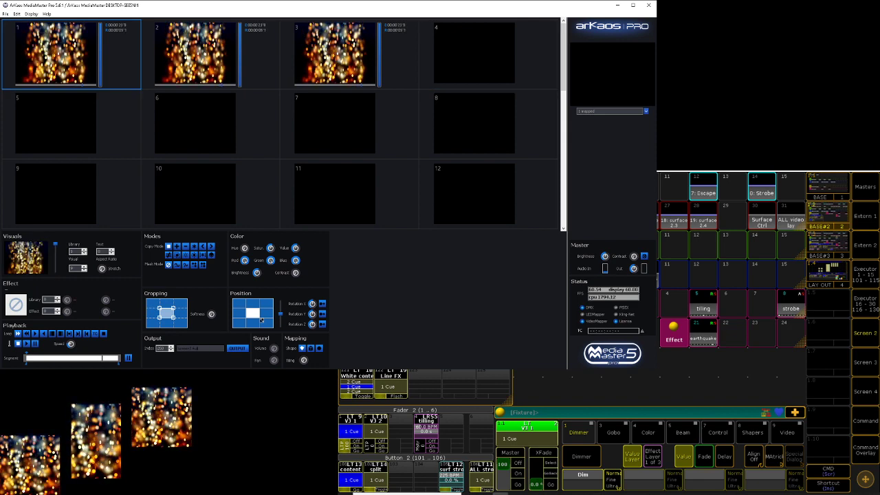
{"action": "left_click", "coordinate": [605, 365]}
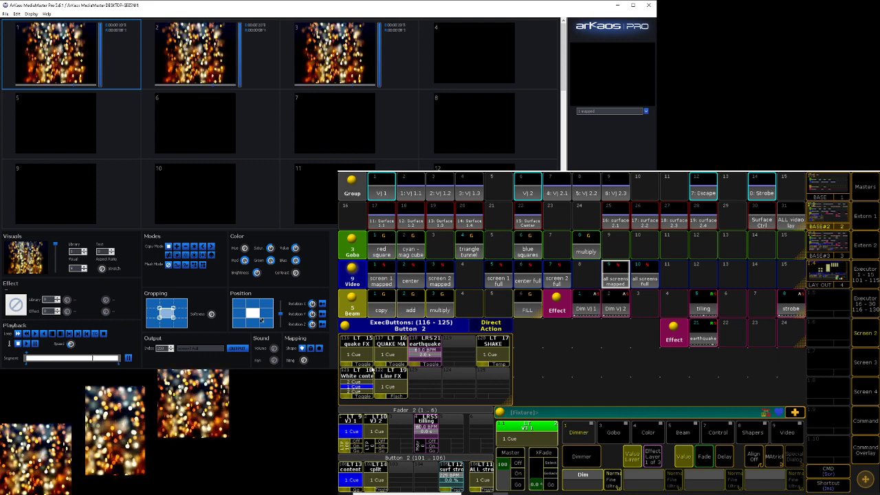
Toggle the quake FX executor on and off, and raise the tilling fader to start the tiling effect
{"action": "left_click", "coordinate": [364, 365]}
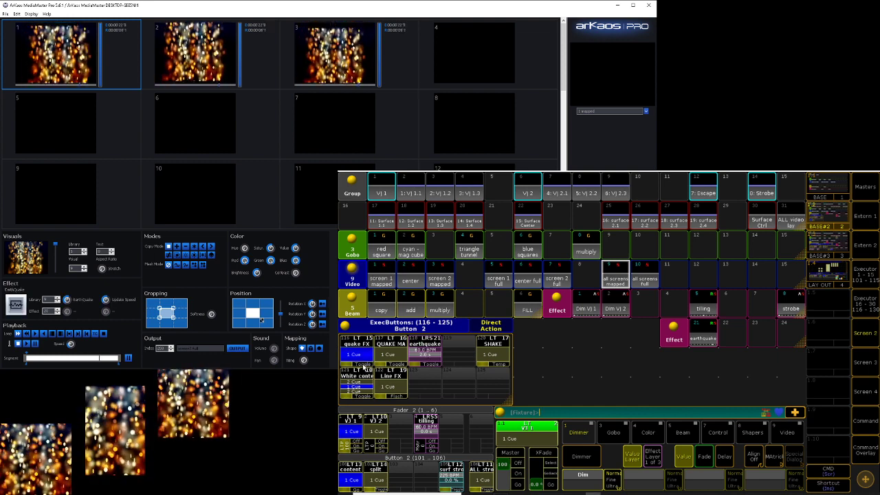
{"action": "left_click", "coordinate": [363, 366]}
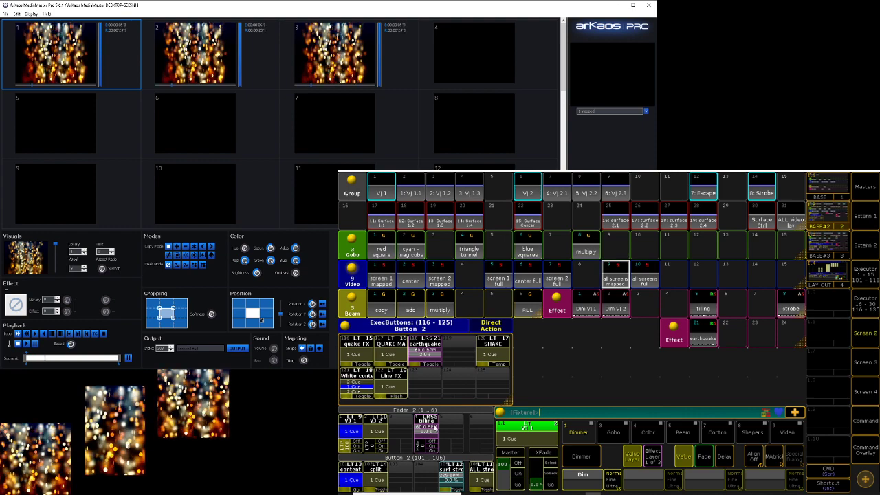
{"action": "left_click", "coordinate": [421, 451]}
{"action": "left_click_drag", "start_coordinate": [422, 450], "coordinate": [423, 444]}
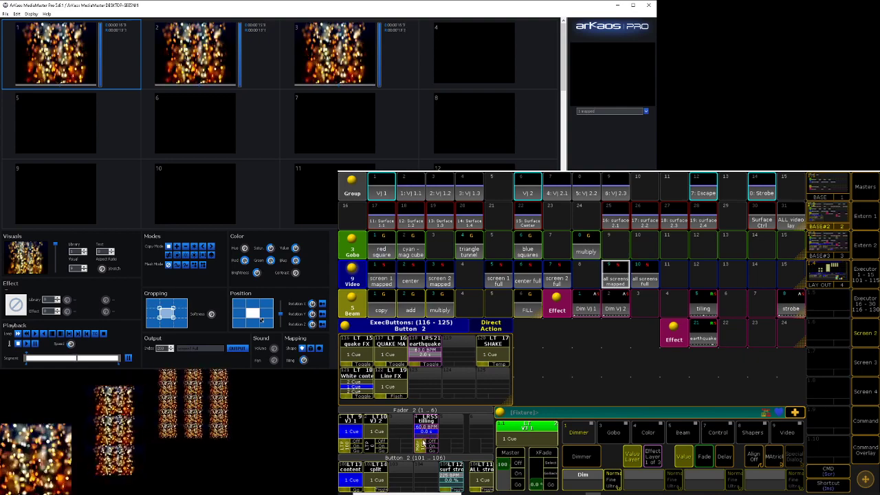
Select the layer groups VJ 1.1, VJ 1.2 and VJ 1.3
{"action": "left_click", "coordinate": [412, 193]}
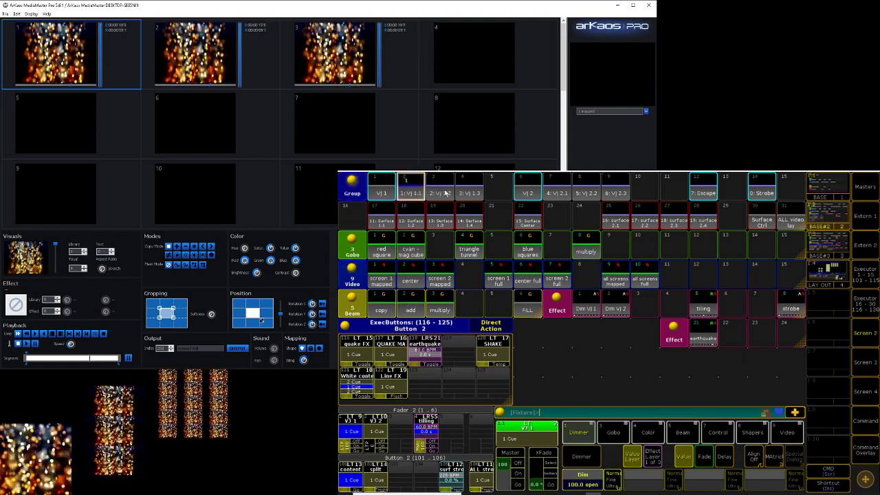
{"action": "left_click", "coordinate": [440, 193]}
{"action": "left_click", "coordinate": [469, 193]}
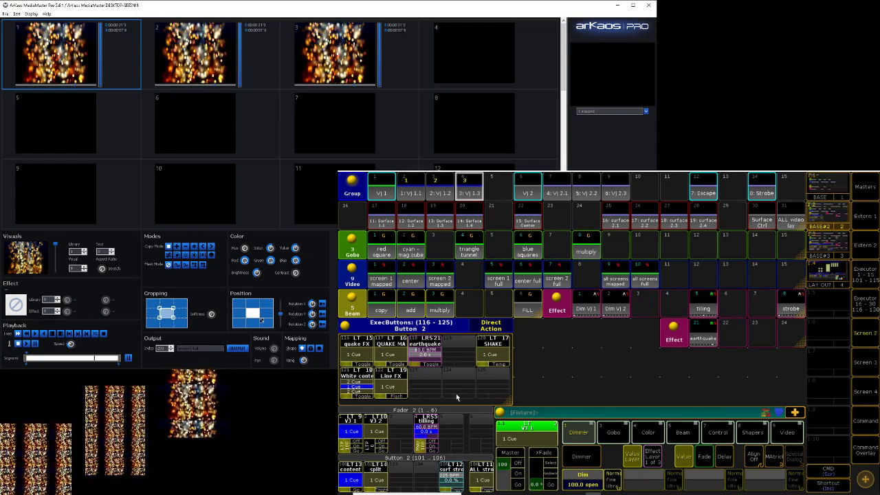
Open the tilling effect in the effect editor, inspect the form of its TILING line and close the editor
{"action": "left_click", "coordinate": [418, 428]}
{"action": "left_click", "coordinate": [360, 315]}
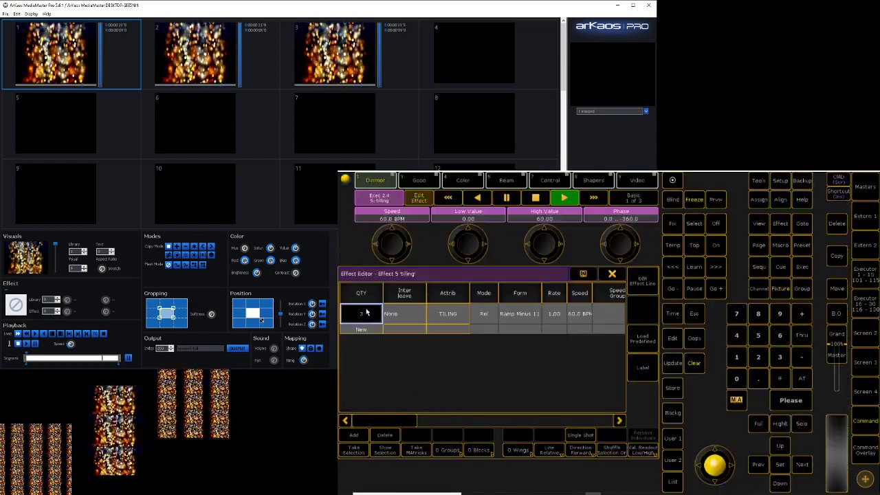
{"action": "left_click", "coordinate": [517, 313]}
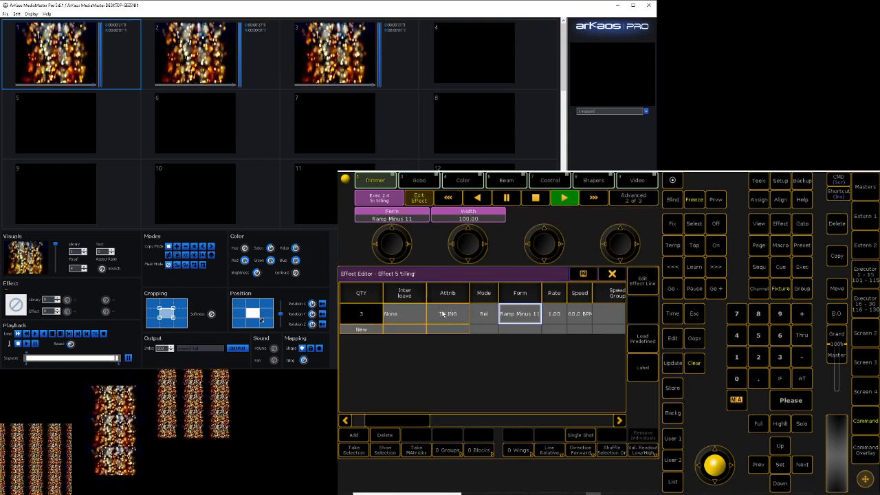
{"action": "left_click", "coordinate": [612, 274]}
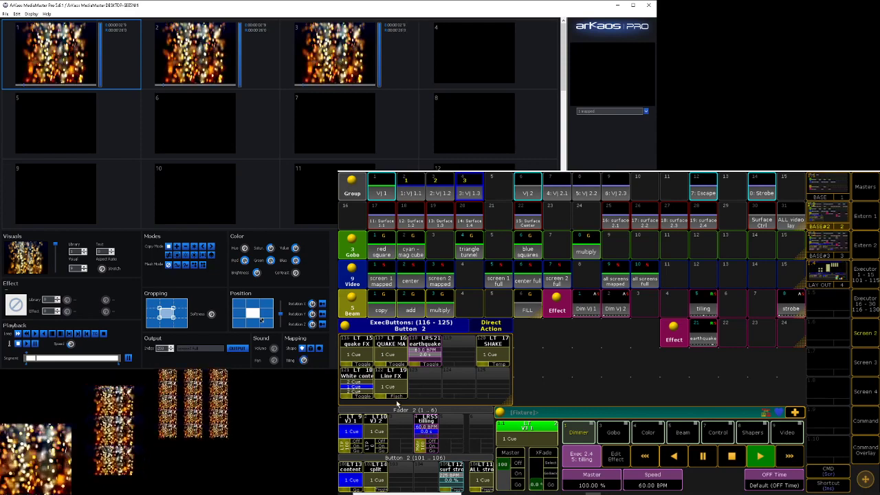
Switch the White content executor off and open the low value of the tilling effect for editing
{"action": "left_click", "coordinate": [364, 397]}
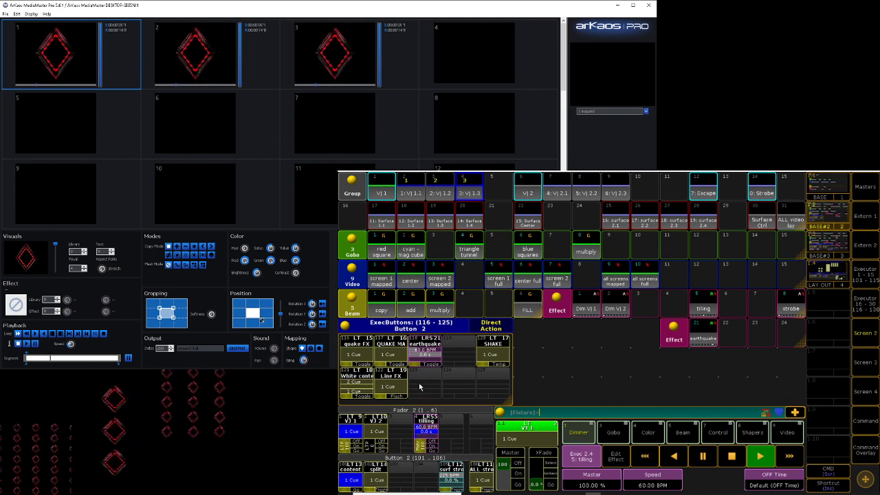
{"action": "left_click", "coordinate": [431, 430]}
{"action": "left_click", "coordinate": [472, 219]}
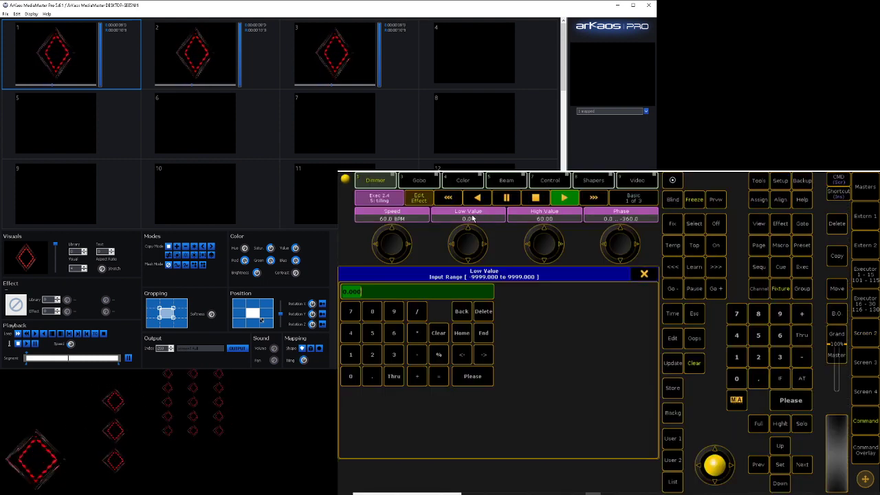
Set the tiling effect's low value to 60 and its high value to 0, and close the effect editor
{"action": "type", "text": "60"}
{"action": "key", "text": "Return"}
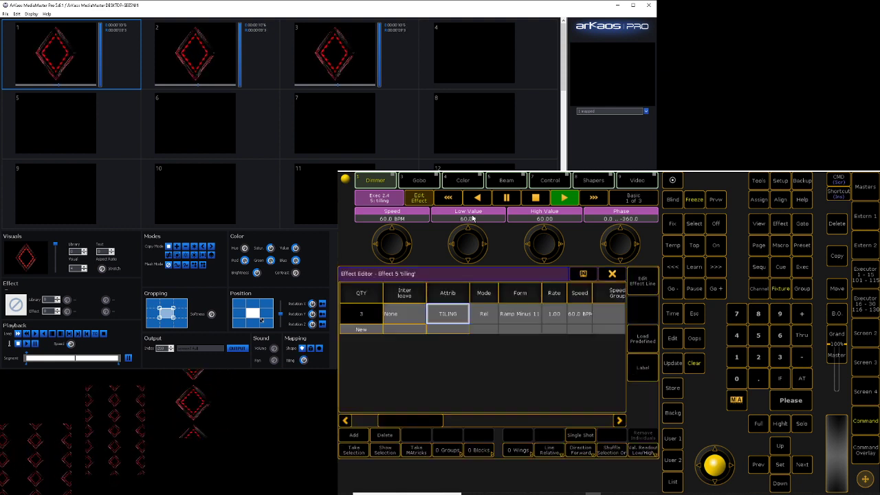
{"action": "left_click", "coordinate": [548, 219]}
{"action": "type", "text": "0"}
{"action": "key", "text": "Return"}
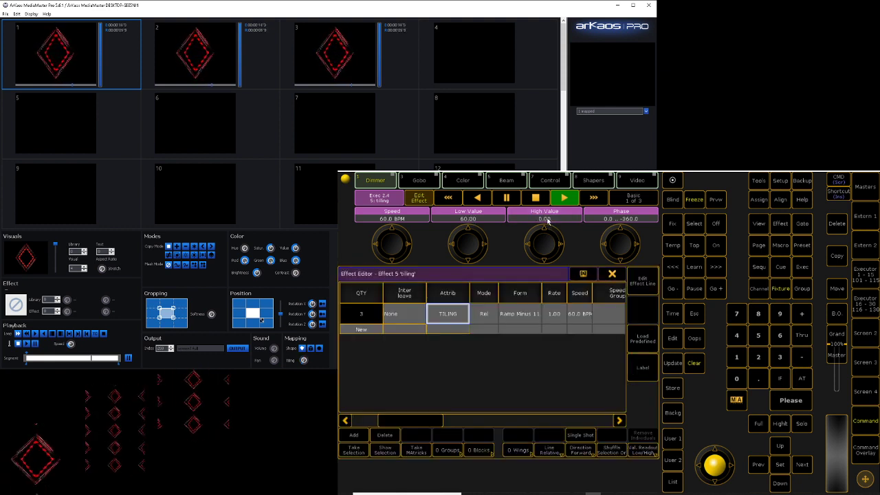
{"action": "left_click", "coordinate": [612, 274]}
Clear the current selection of the VJ 1.1, VJ 1.2 and VJ 1.3 groups
{"action": "left_click", "coordinate": [861, 452]}
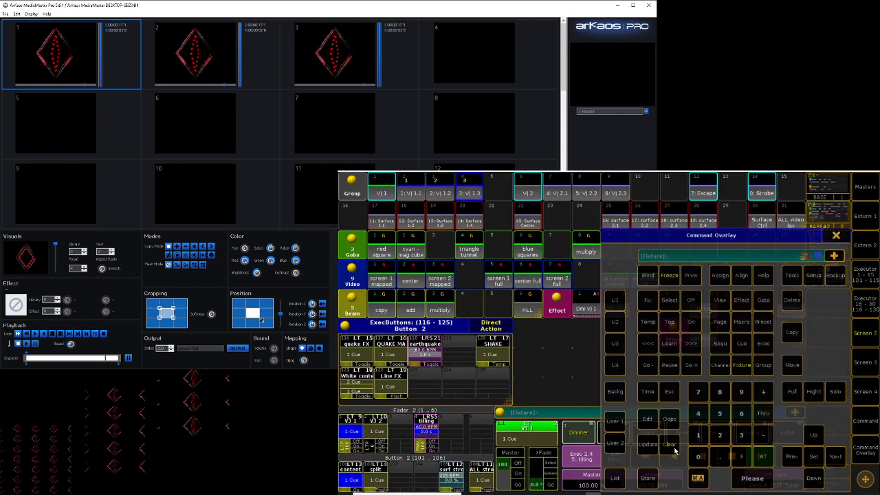
{"action": "left_click", "coordinate": [670, 445]}
{"action": "left_click", "coordinate": [837, 236]}
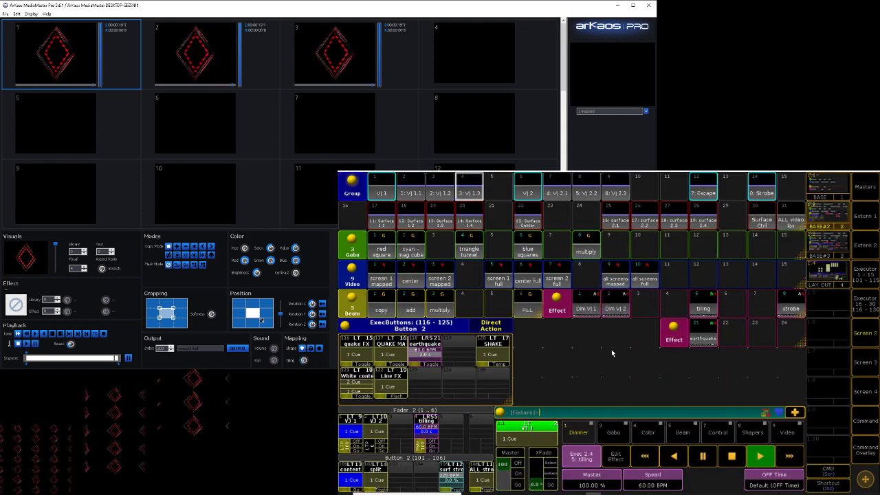
Select group VJ 1.1, review the tiling executor's effect settings, and clear the selection
{"action": "left_click", "coordinate": [410, 189]}
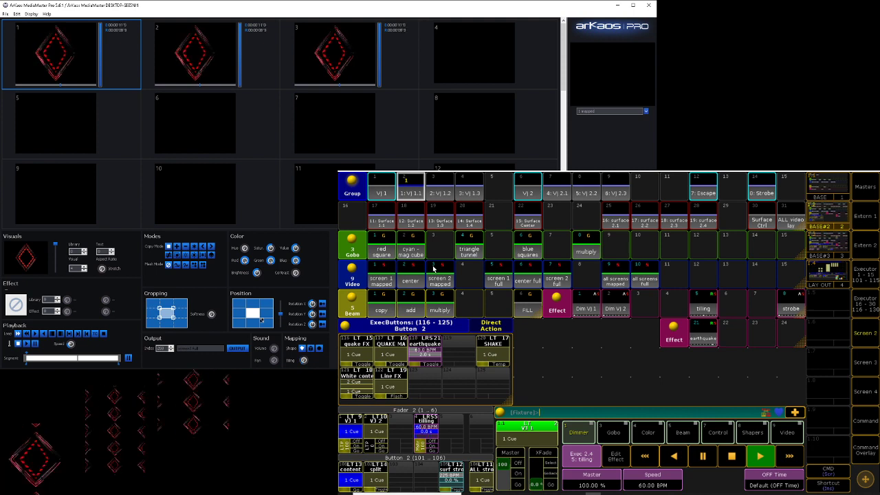
{"action": "left_click", "coordinate": [429, 446]}
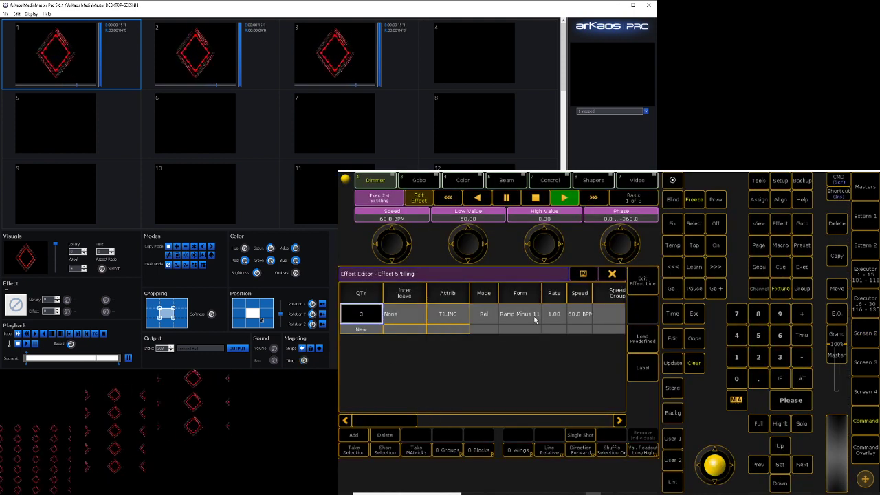
{"action": "left_click", "coordinate": [613, 275]}
{"action": "left_click", "coordinate": [859, 452]}
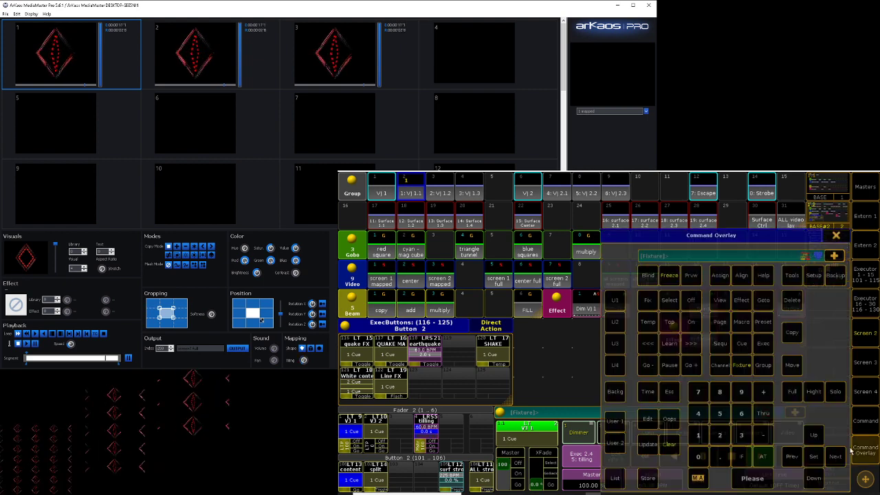
{"action": "left_click", "coordinate": [835, 236]}
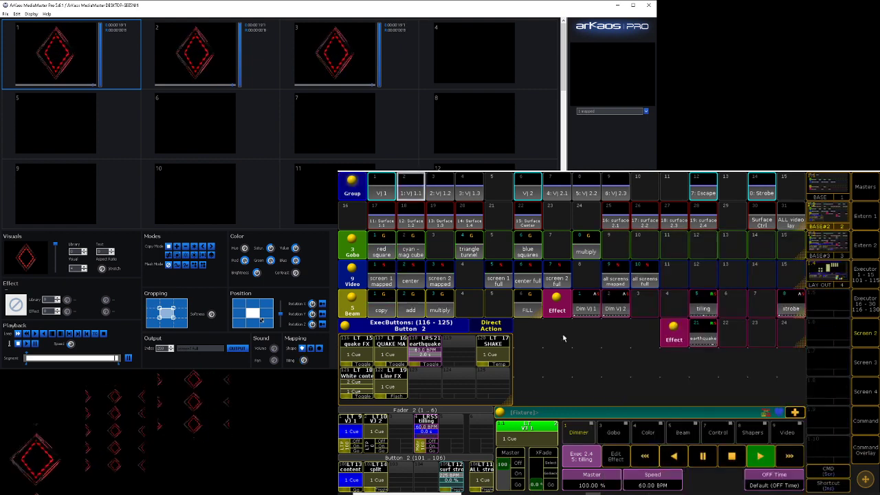
Lower the tiling executor's master fader to 0% and trigger the white content executor
{"action": "left_click_drag", "start_coordinate": [421, 455], "coordinate": [421, 459]}
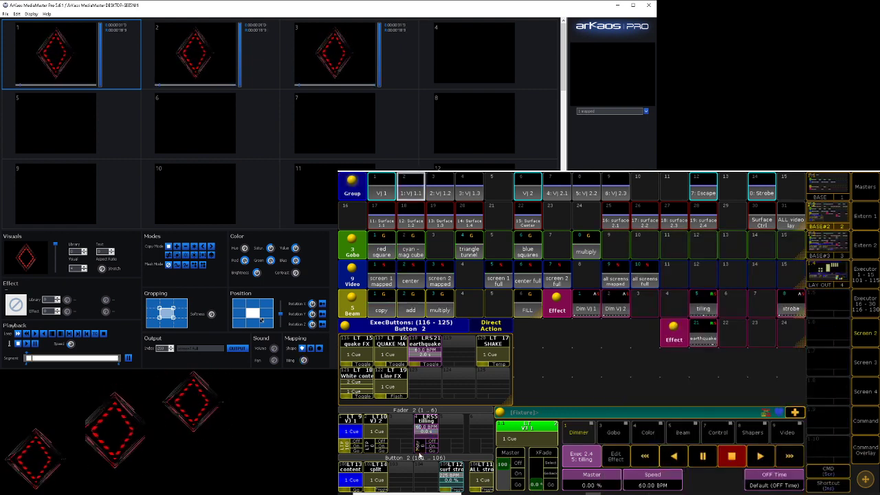
{"action": "left_click", "coordinate": [364, 399]}
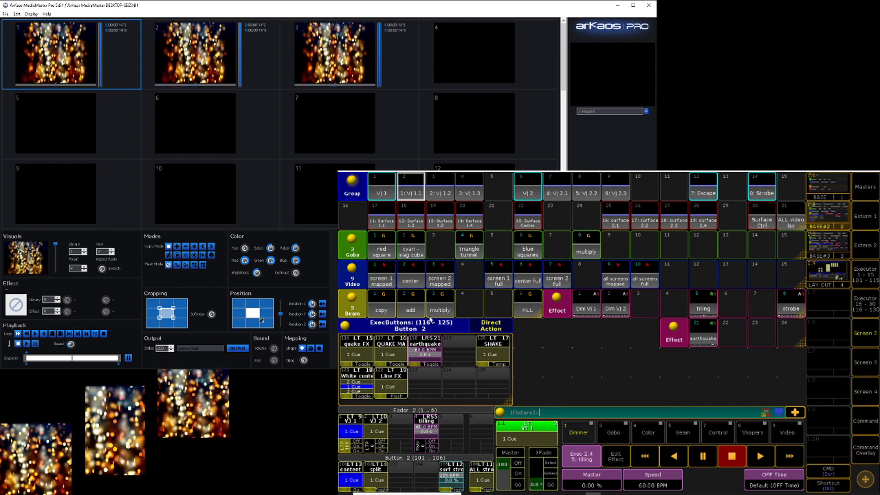
Select group VJ 1.2 and set its color saturation to 0 under HS Adjust
{"action": "left_click", "coordinate": [438, 192]}
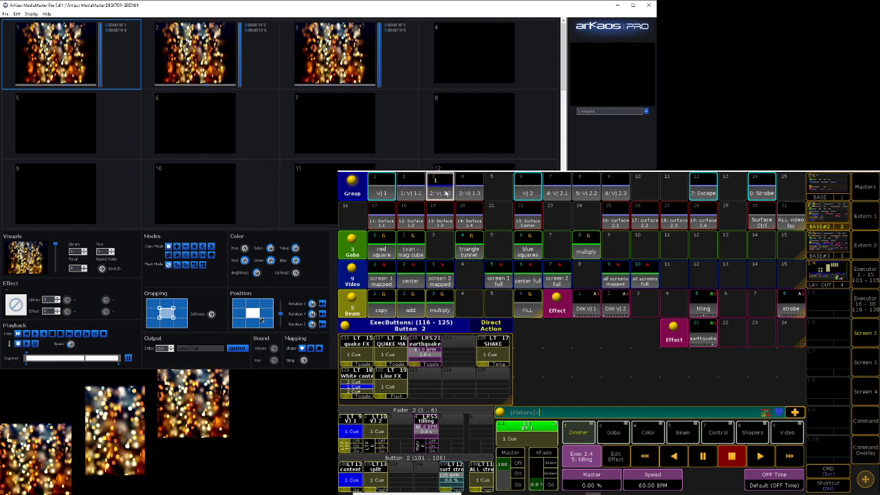
{"action": "left_click", "coordinate": [649, 432]}
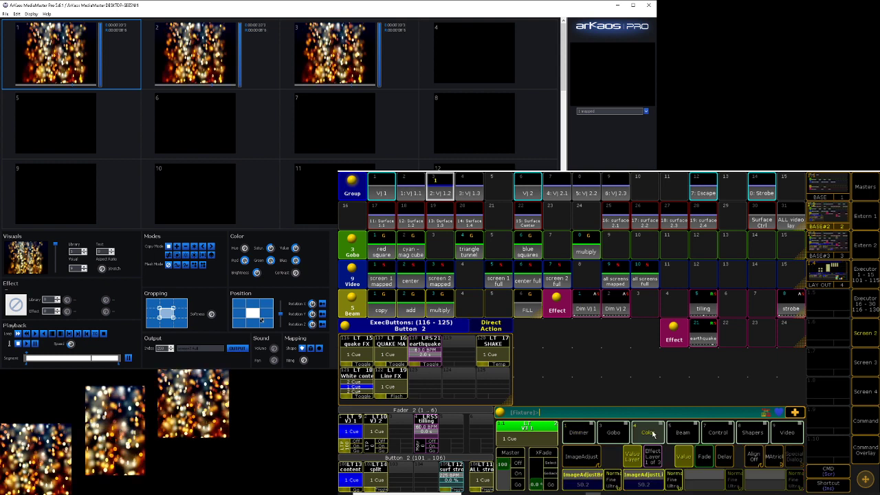
{"action": "left_click", "coordinate": [589, 457]}
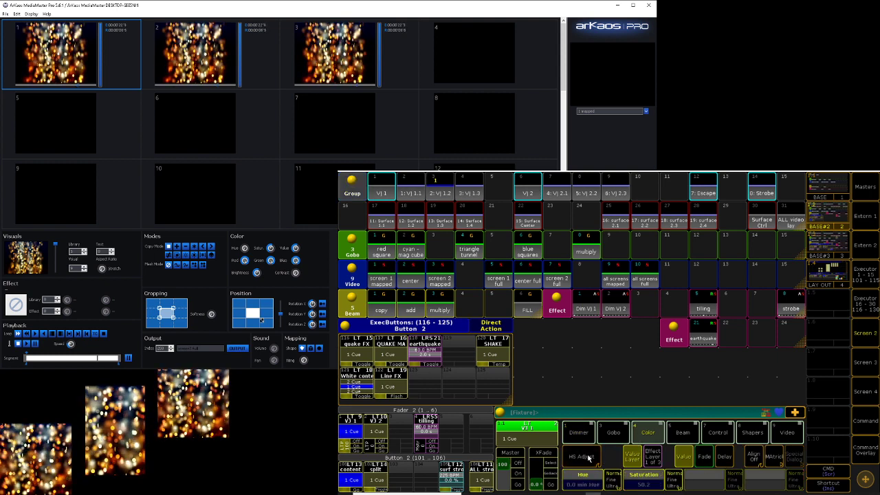
{"action": "left_click", "coordinate": [643, 485]}
{"action": "left_click", "coordinate": [448, 346]}
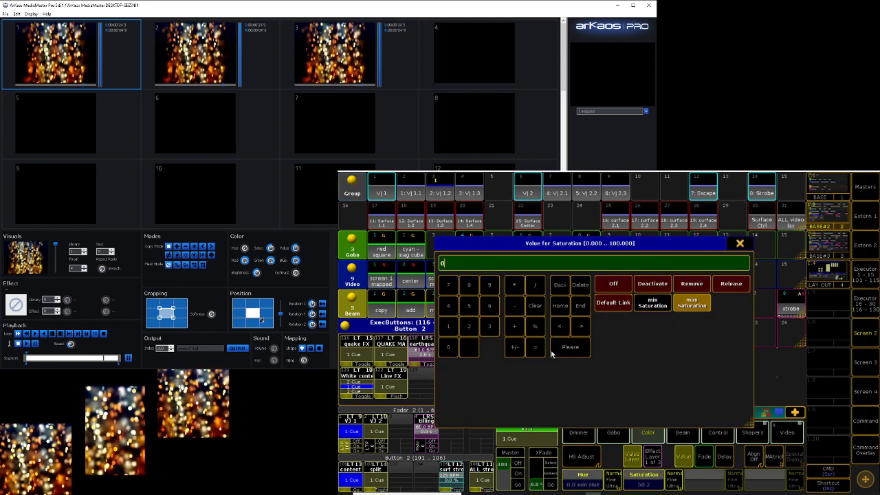
{"action": "left_click", "coordinate": [561, 346]}
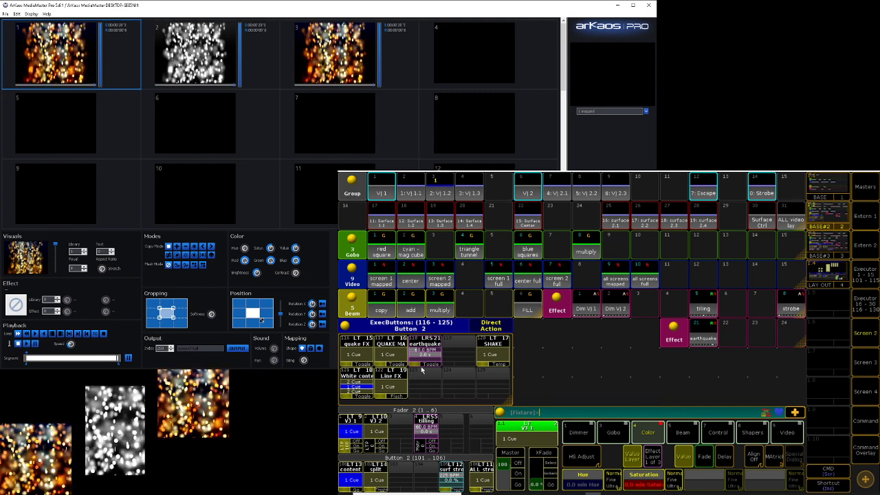
Try the Dim VJ 1 effect on group VJ 1.2 alone and switch that effect off
{"action": "left_click", "coordinate": [585, 310]}
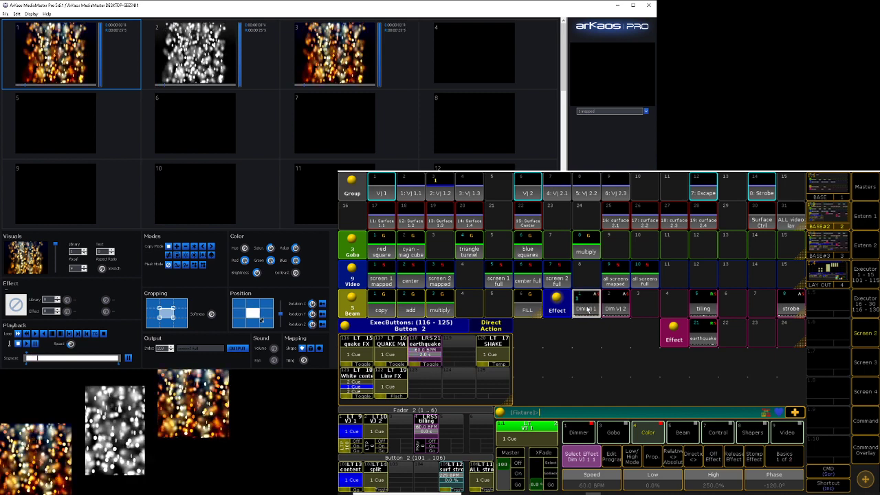
{"action": "left_click", "coordinate": [587, 309]}
{"action": "left_click", "coordinate": [864, 448]}
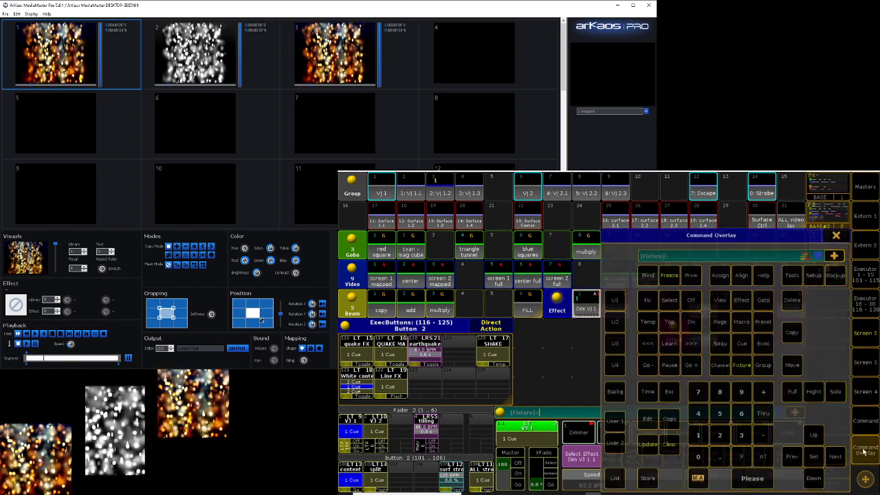
{"action": "left_click", "coordinate": [688, 296]}
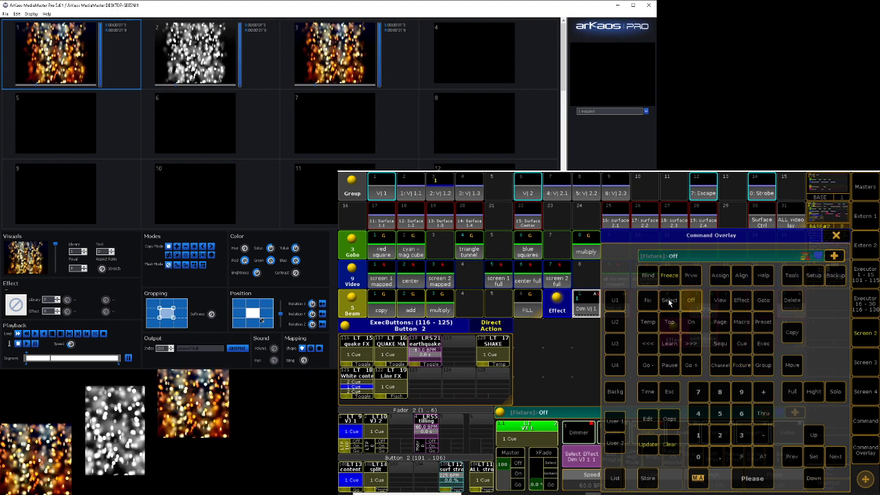
{"action": "left_click", "coordinate": [580, 306]}
{"action": "left_click", "coordinate": [836, 236]}
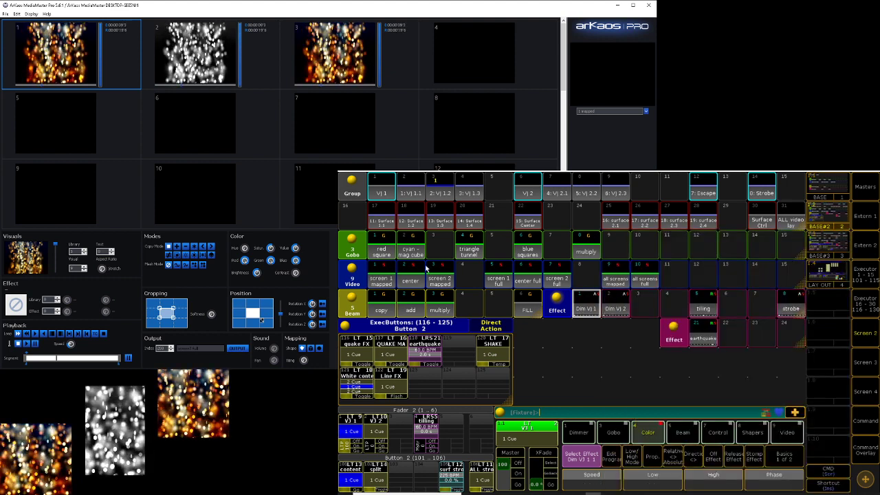
Select groups VJ 1.1, VJ 1.2 and VJ 1.3 in order and apply the Dim VJ 1 effect to them
{"action": "left_click", "coordinate": [411, 193]}
{"action": "left_click", "coordinate": [440, 192]}
{"action": "left_click", "coordinate": [469, 192]}
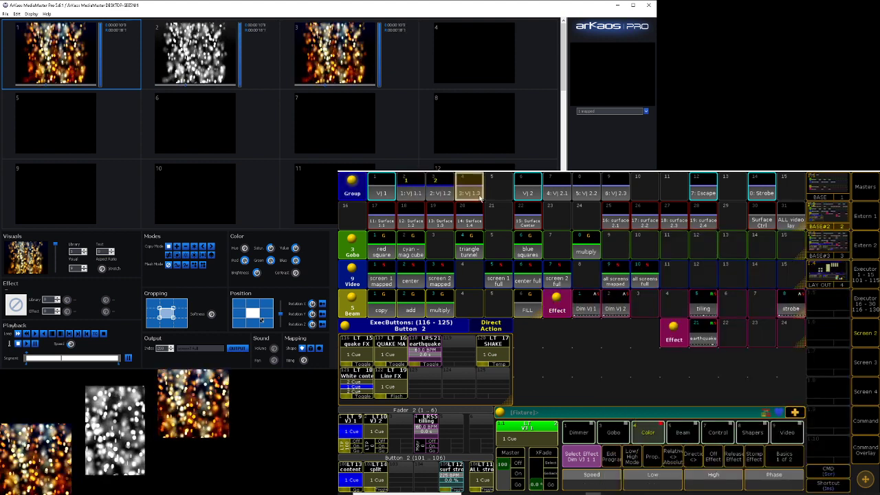
{"action": "left_click", "coordinate": [586, 309]}
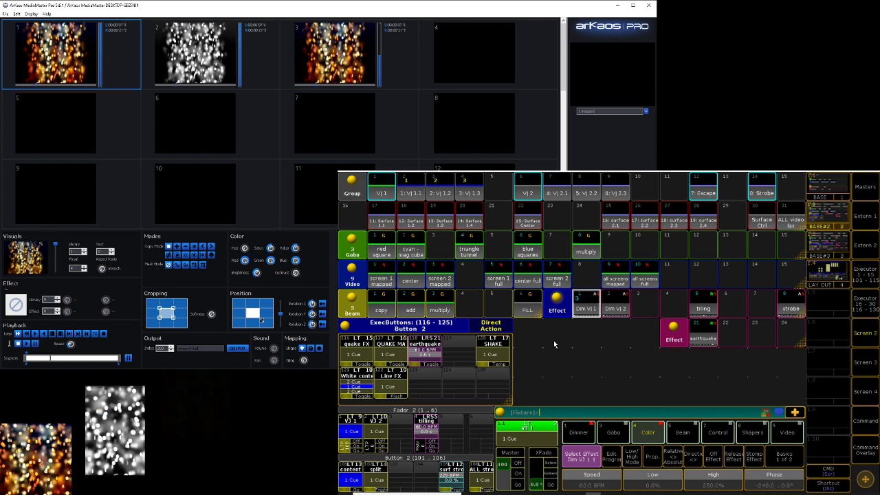
Clear the programmer to remove the Dim VJ 1 effect, the saturation change and the group selection
{"action": "left_click", "coordinate": [865, 454]}
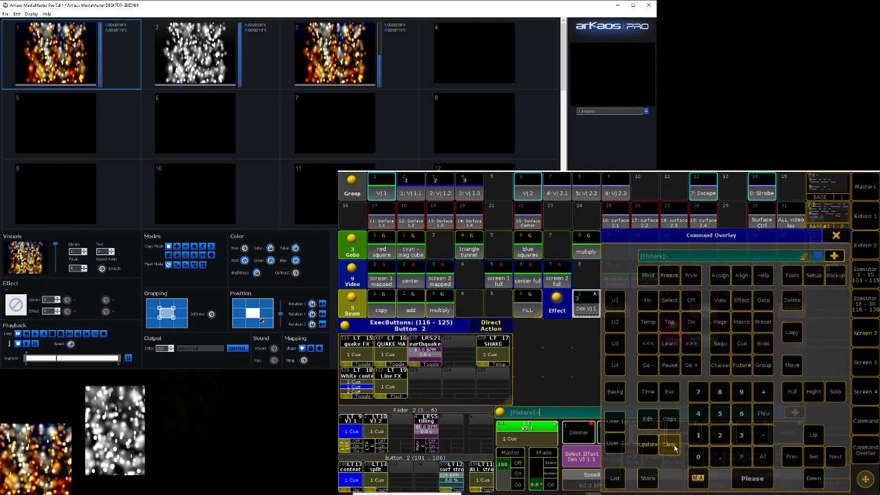
{"action": "left_click", "coordinate": [668, 444]}
{"action": "left_click", "coordinate": [836, 236]}
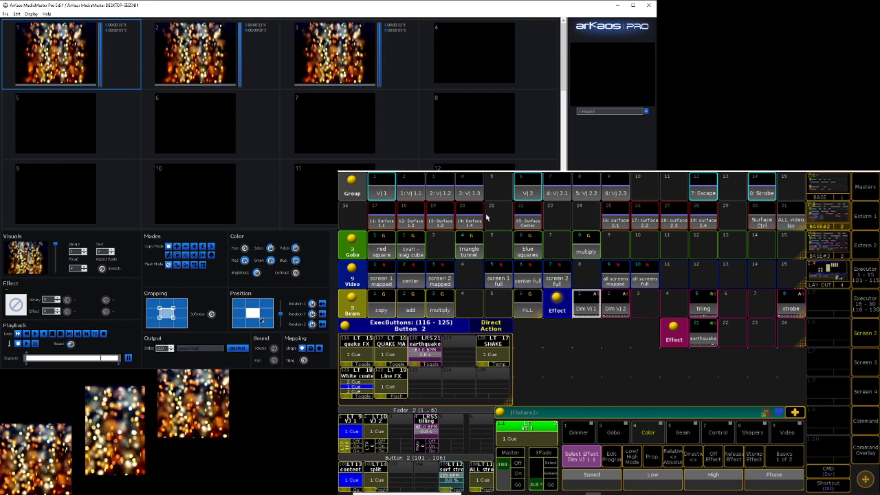
Reselect group VJ 1.2 and set its saturation to 0
{"action": "left_click", "coordinate": [447, 198]}
{"action": "left_click", "coordinate": [647, 434]}
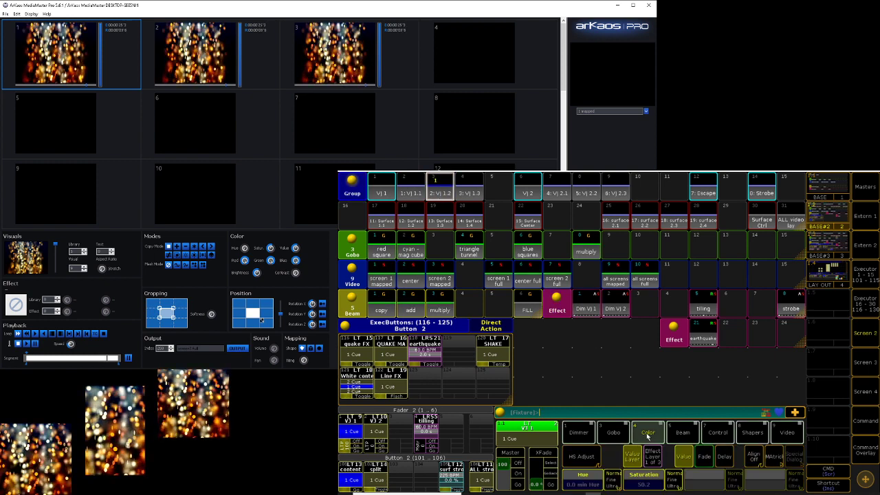
{"action": "left_click", "coordinate": [646, 483]}
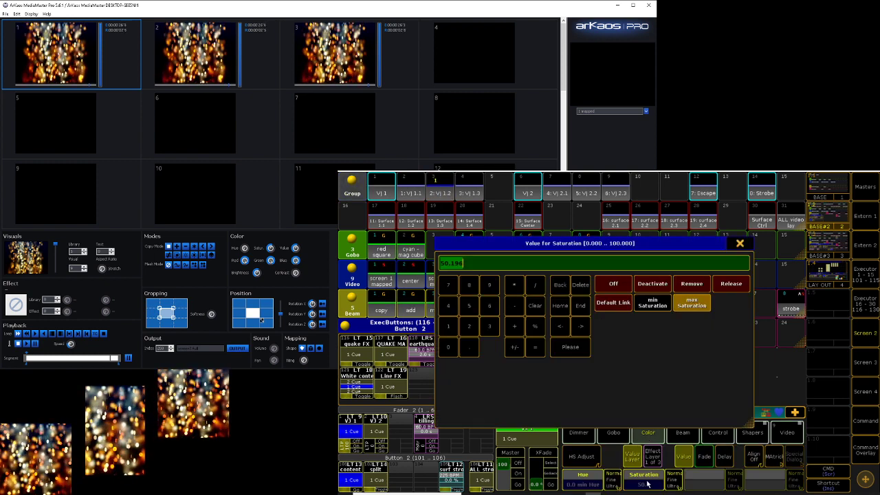
{"action": "left_click", "coordinate": [449, 347]}
{"action": "left_click", "coordinate": [569, 346]}
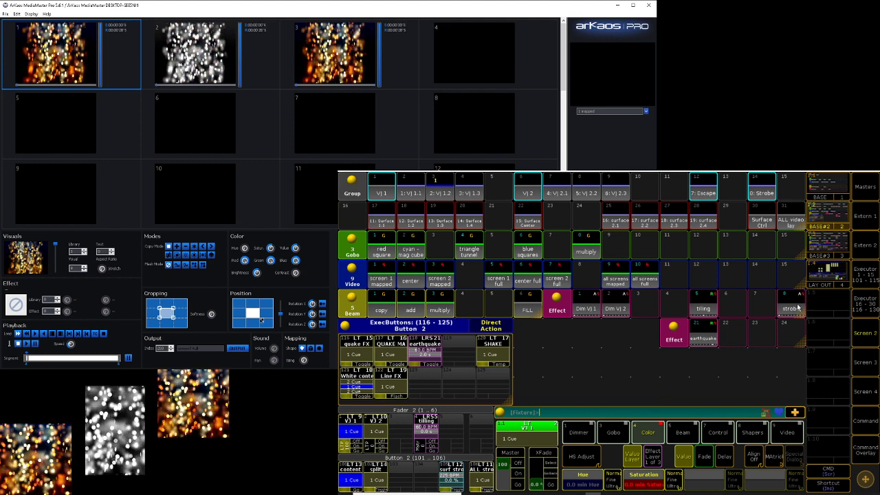
Switch to ArKaos MediaMaster and set the preview style to Media in the performance preferences
{"action": "left_click", "coordinate": [261, 320]}
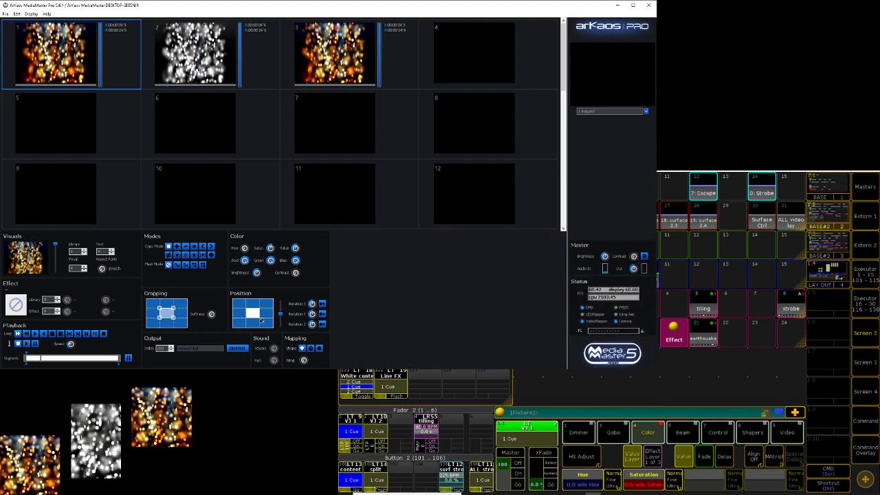
{"action": "left_click", "coordinate": [4, 14]}
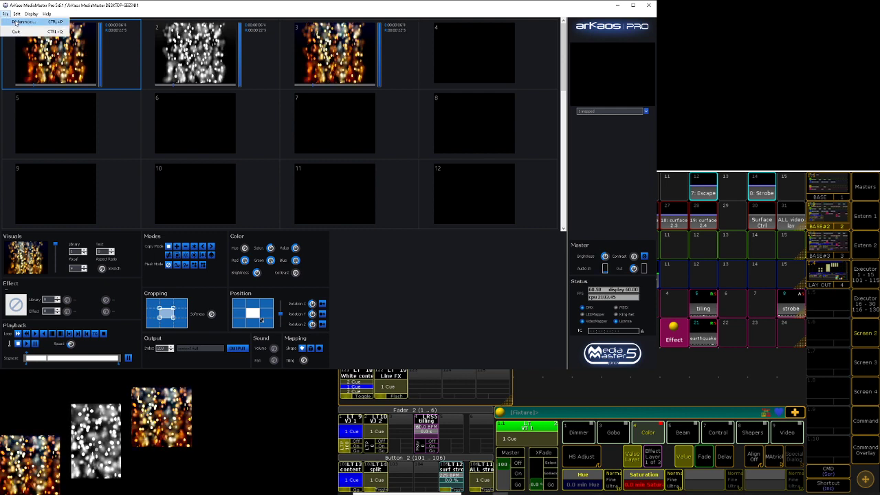
{"action": "left_click", "coordinate": [21, 22]}
{"action": "left_click_drag", "start_coordinate": [266, 61], "coordinate": [290, 93]}
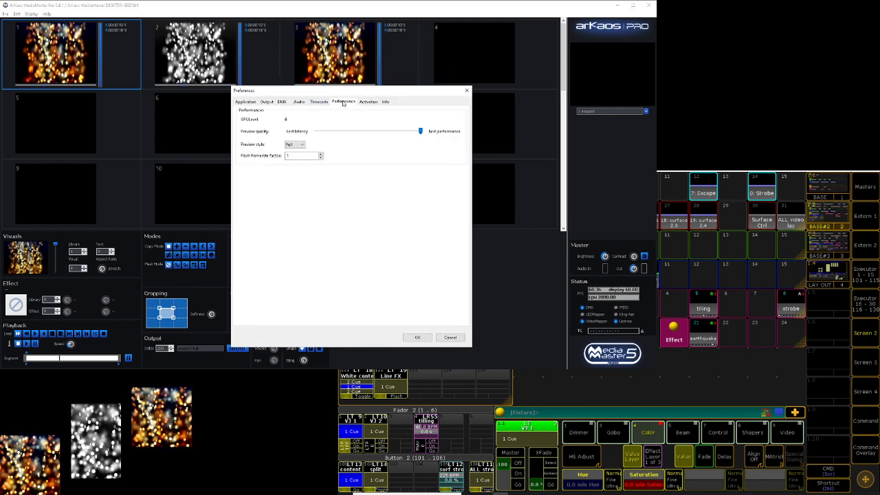
{"action": "left_click", "coordinate": [295, 144]}
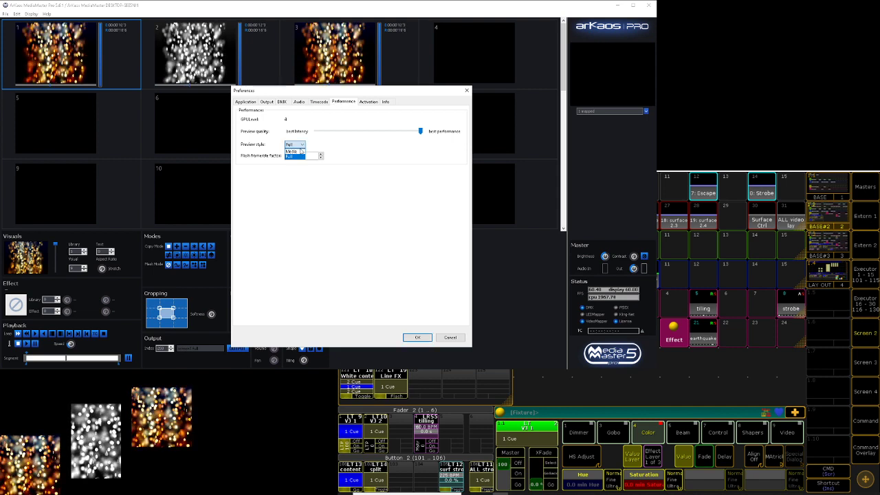
{"action": "left_click", "coordinate": [301, 153]}
{"action": "left_click", "coordinate": [296, 145]}
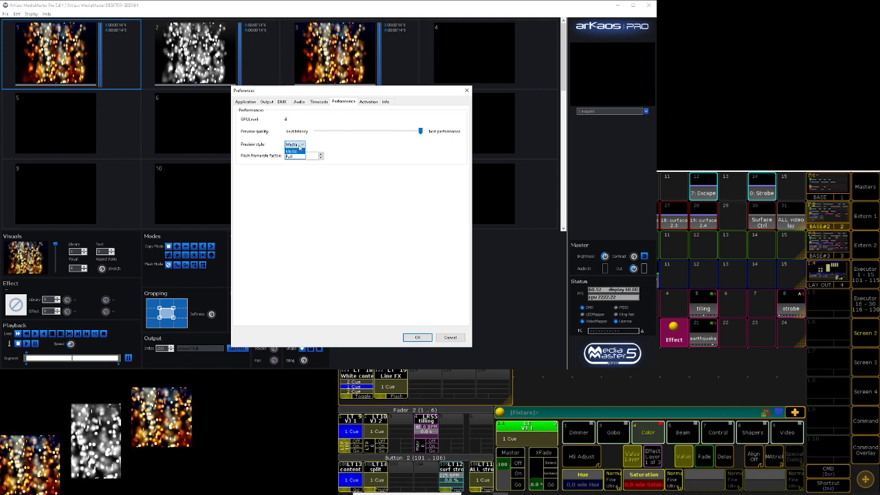
{"action": "left_click", "coordinate": [300, 150]}
{"action": "left_click", "coordinate": [298, 145]}
{"action": "left_click", "coordinate": [301, 154]}
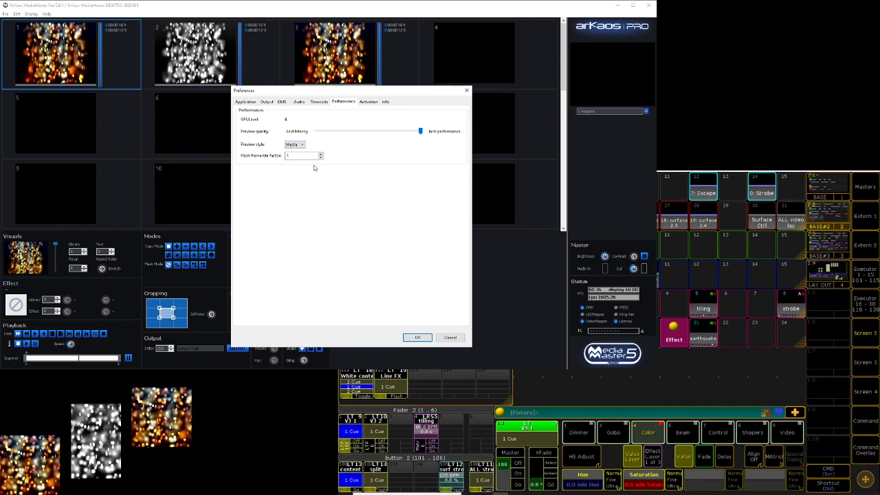
{"action": "left_click", "coordinate": [417, 338]}
{"action": "left_click", "coordinate": [365, 227]}
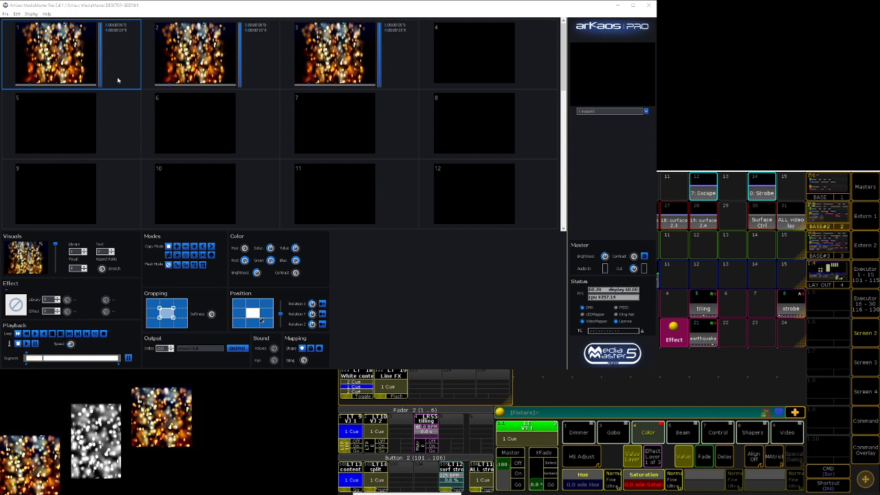
Select layer 2 in MediaMaster and clear the saturation change from the grandMA2 programmer
{"action": "left_click", "coordinate": [196, 54]}
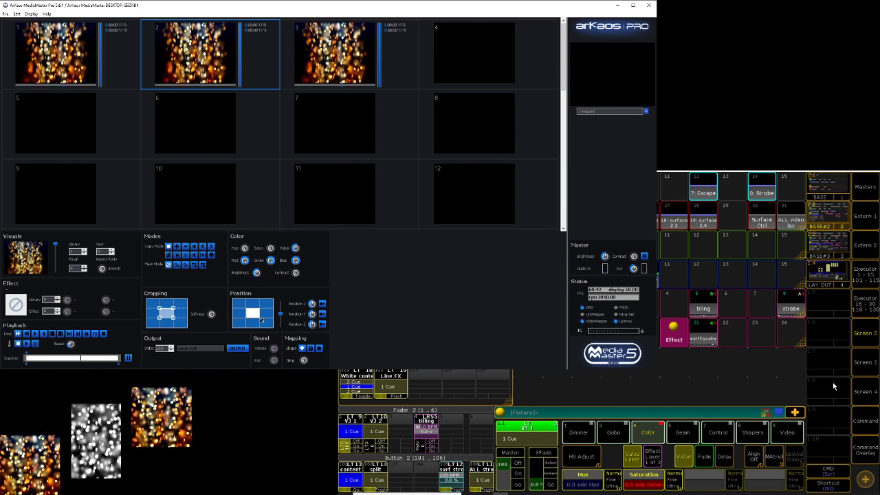
{"action": "left_click", "coordinate": [874, 444]}
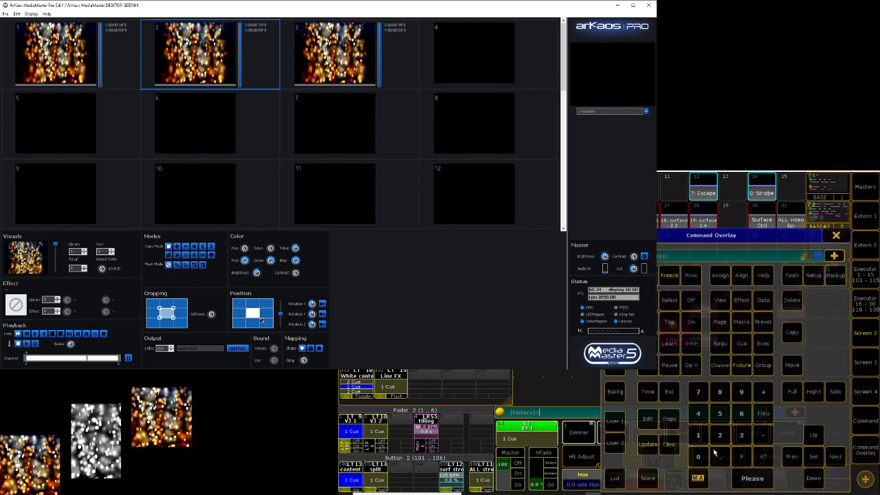
{"action": "left_click", "coordinate": [831, 238]}
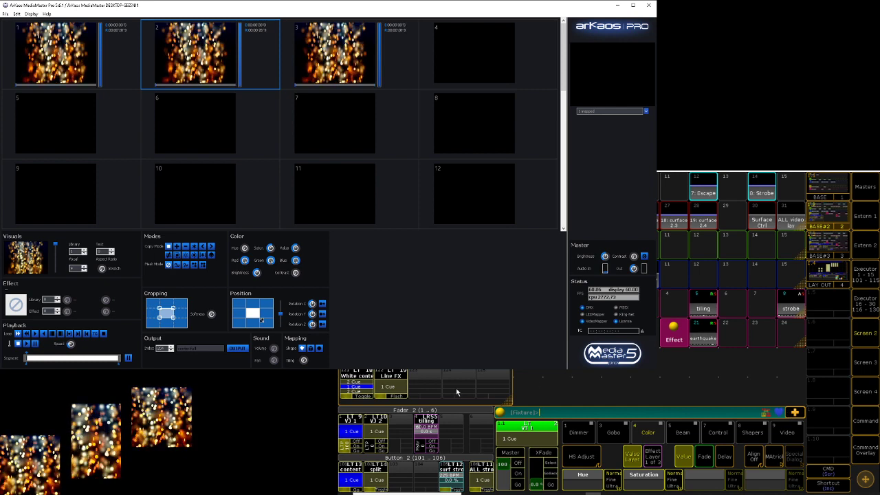
Start the Line FX executor with a Go command from the command overlay
{"action": "left_click", "coordinate": [859, 452]}
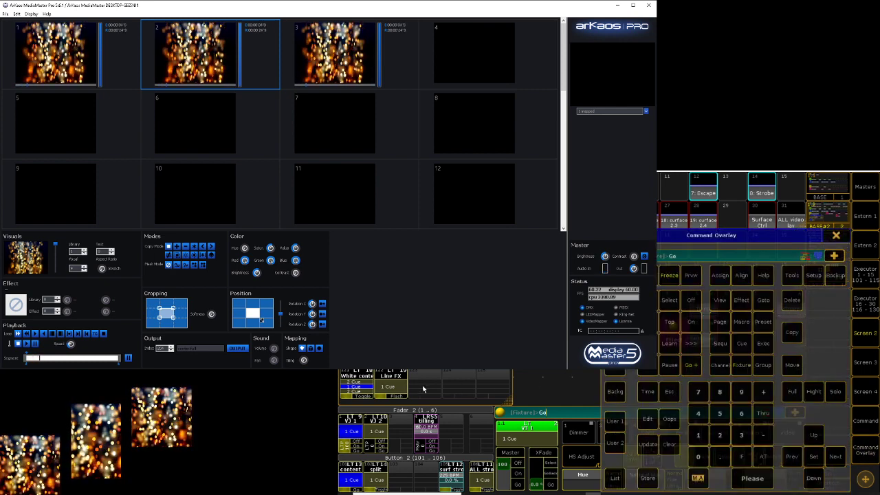
{"action": "left_click", "coordinate": [395, 387]}
{"action": "left_click", "coordinate": [835, 235]}
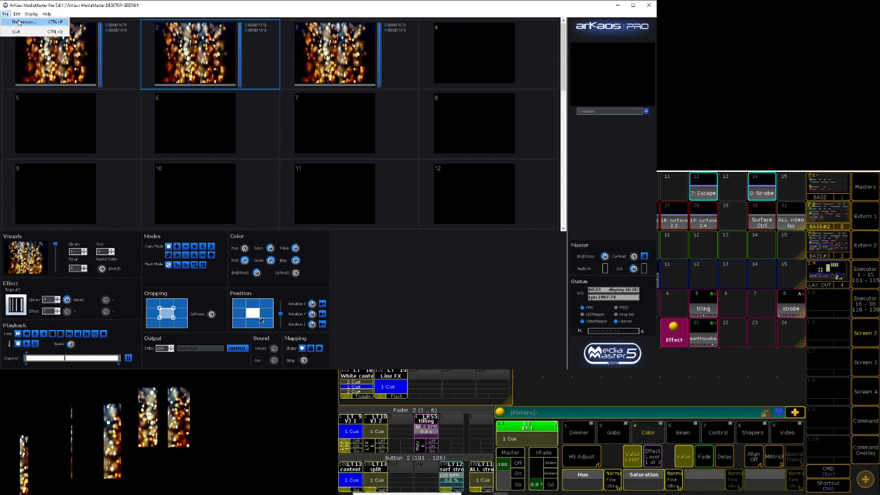
Set the preview style to Full in the MediaMaster performance preferences and accept the engine restart
{"action": "key", "text": "ctrl+p"}
{"action": "left_click", "coordinate": [270, 113]}
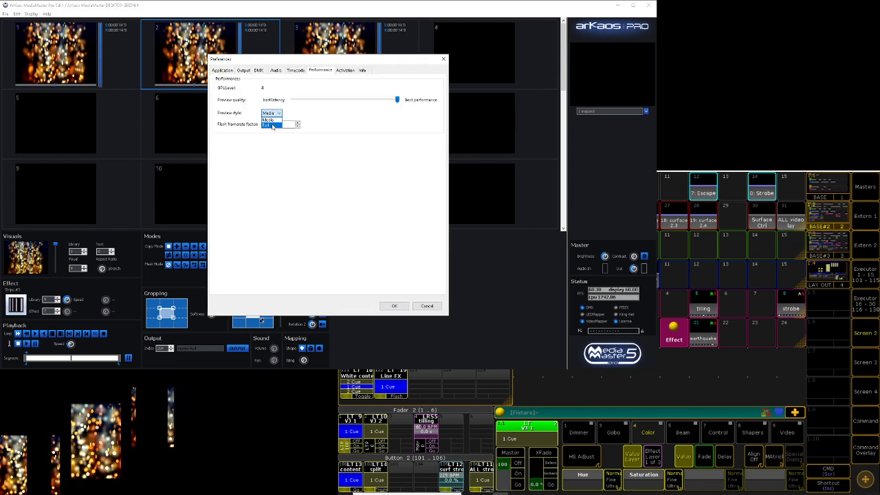
{"action": "left_click", "coordinate": [270, 124]}
{"action": "left_click", "coordinate": [394, 306]}
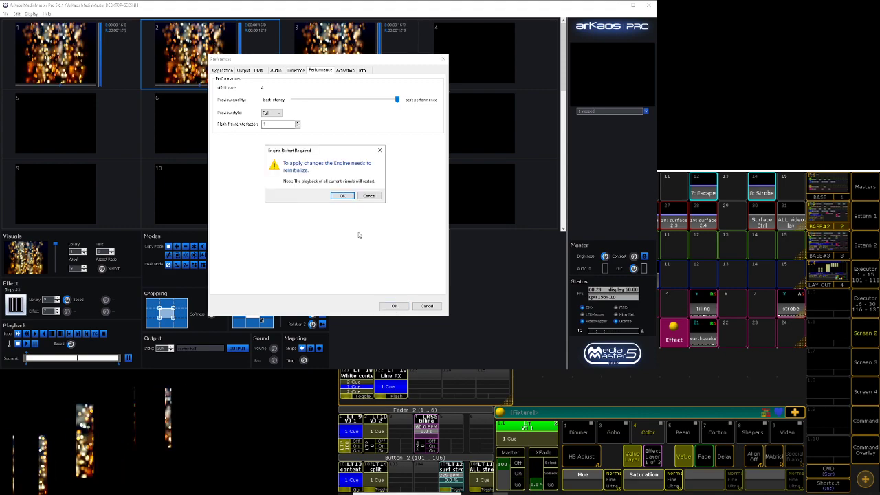
{"action": "left_click", "coordinate": [342, 196]}
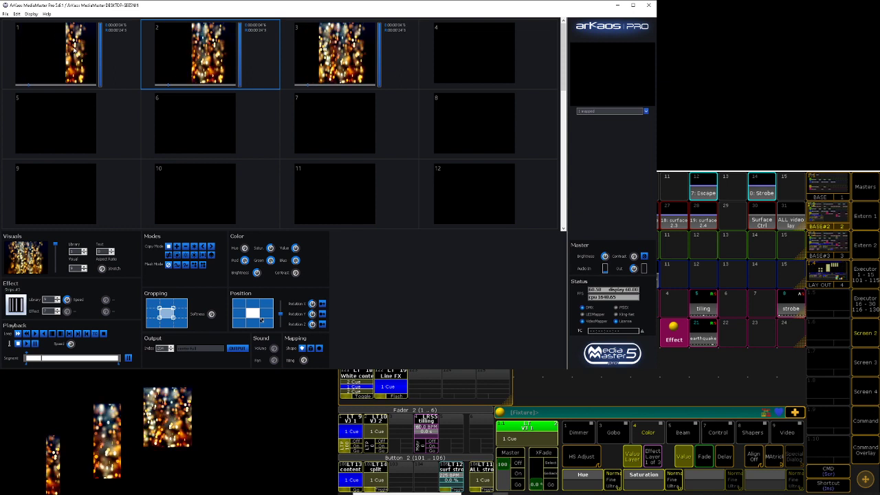
Select layer 1 in MediaMaster and examine the Preview Style options available for the layer view
{"action": "left_click", "coordinate": [94, 68]}
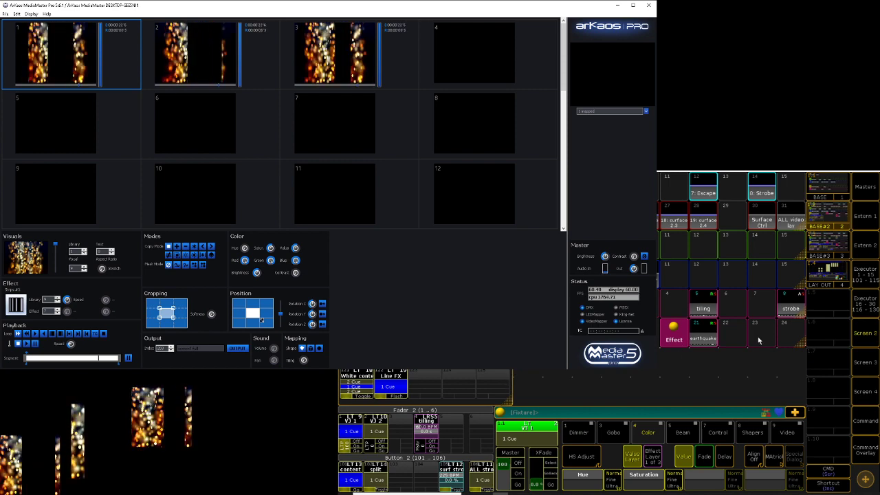
{"action": "left_click", "coordinate": [744, 348]}
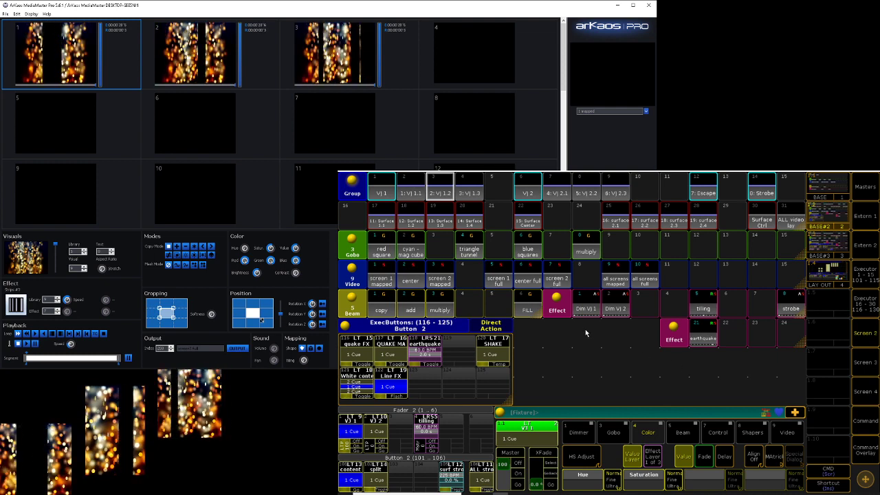
{"action": "key", "text": "alt+Tab"}
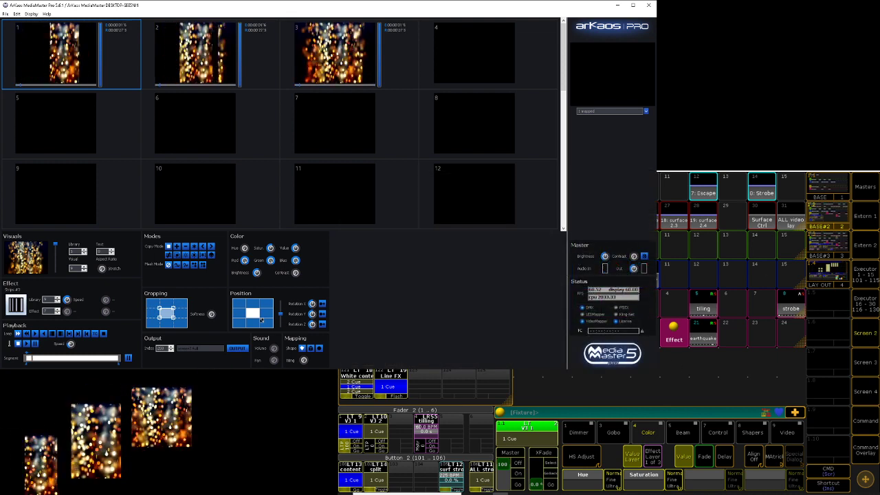
{"action": "right_click", "coordinate": [191, 127]}
{"action": "mouse_move", "coordinate": [240, 130]}
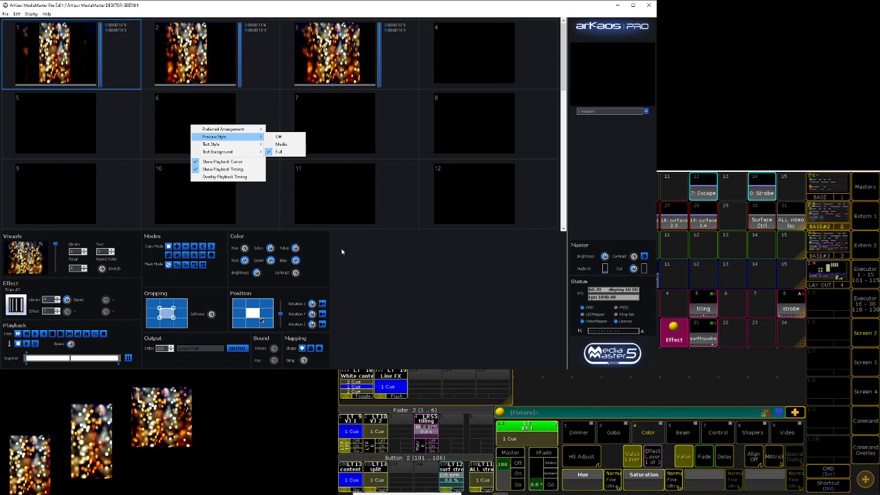
{"action": "left_click", "coordinate": [355, 258]}
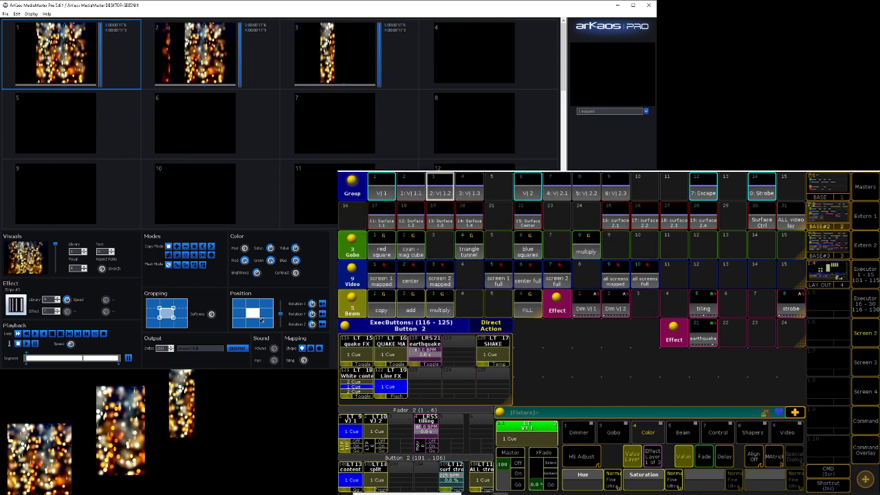
Switch to grandMA2 and turn off all running playbacks, including Line FX, White content, VJ 1 and content
{"action": "left_click", "coordinate": [865, 450]}
{"action": "left_click", "coordinate": [692, 300]}
{"action": "left_click", "coordinate": [693, 299]}
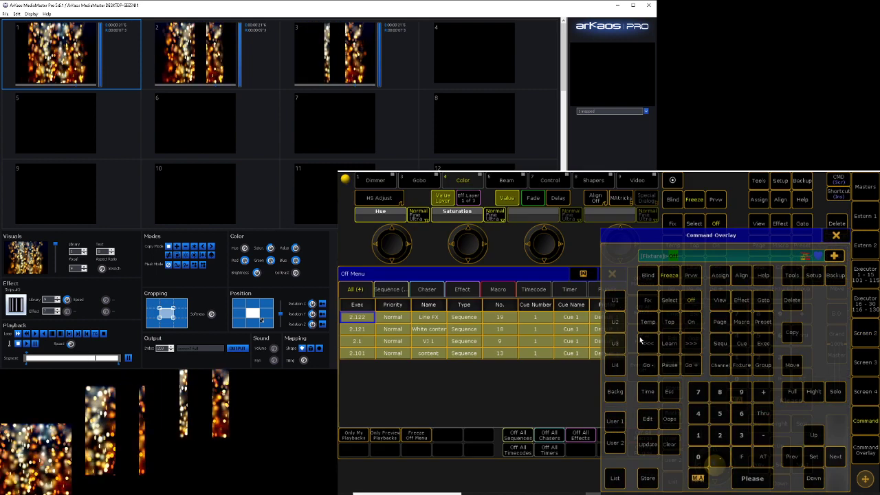
{"action": "left_click", "coordinate": [628, 364]}
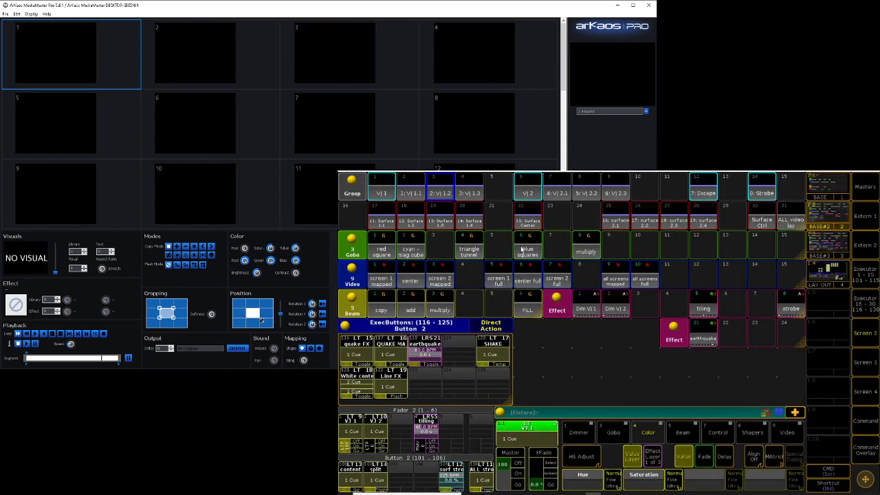
Clear the VJ 1.2 group selection from the programmer and close the command overlay
{"action": "left_click", "coordinate": [866, 448]}
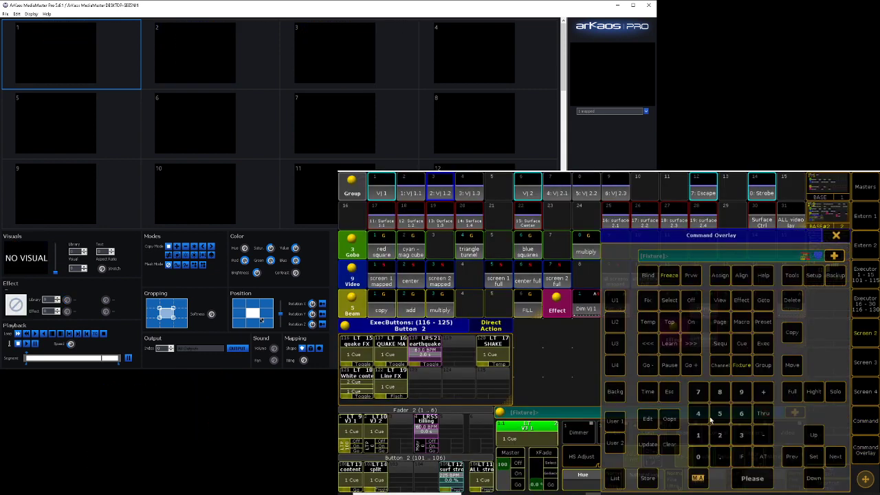
{"action": "left_click", "coordinate": [672, 445]}
{"action": "left_click", "coordinate": [837, 237]}
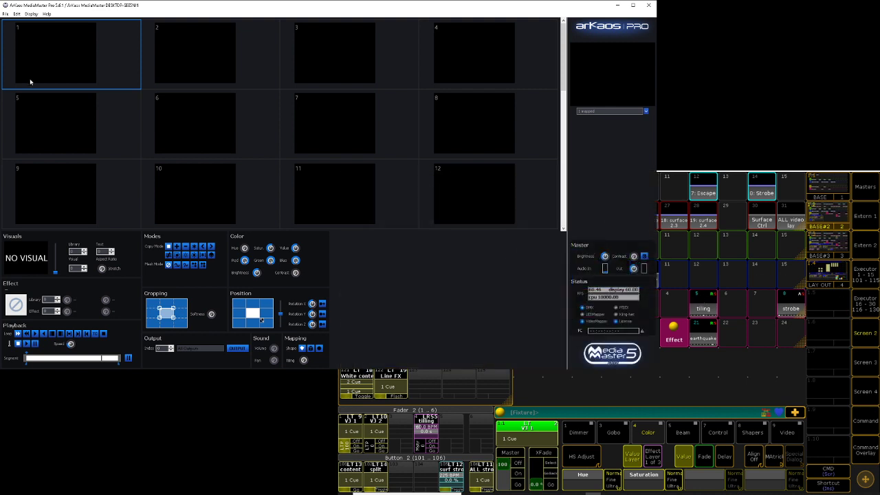
Open the VideoMapper from MediaMaster and add a new draft display to the mapping setup
{"action": "left_click", "coordinate": [15, 14]}
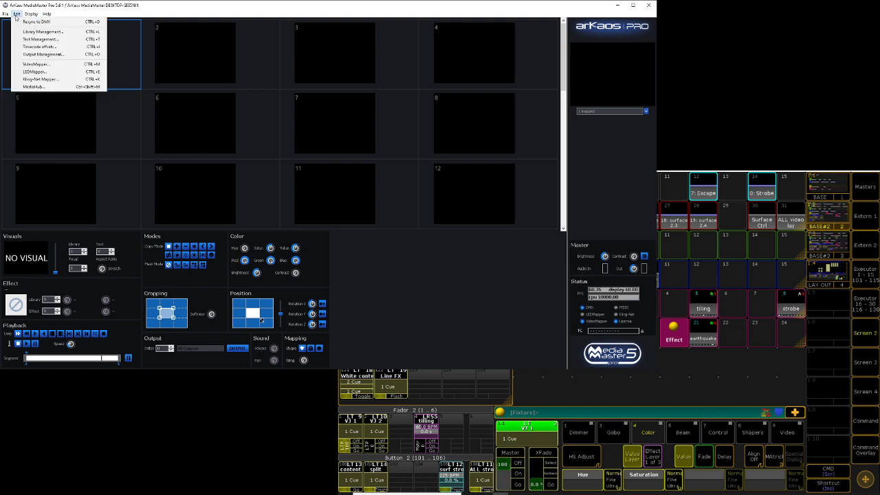
{"action": "left_click", "coordinate": [39, 65]}
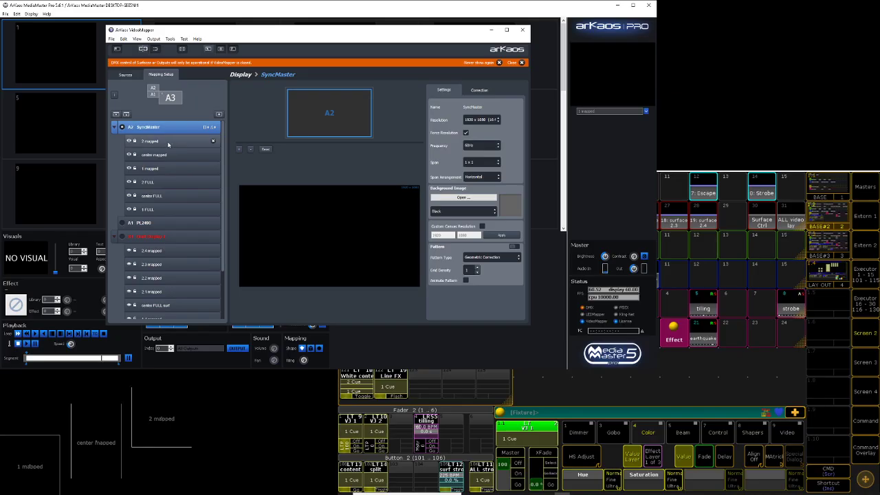
{"action": "left_click", "coordinate": [169, 141]}
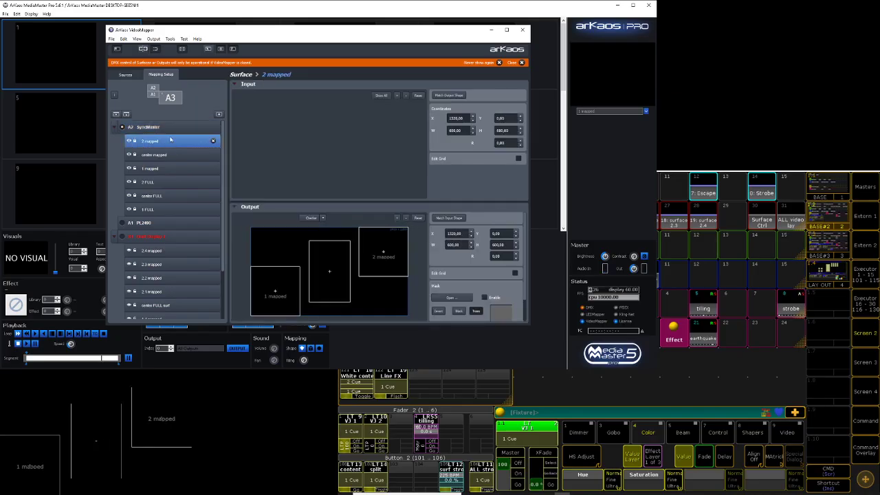
{"action": "left_click", "coordinate": [218, 115]}
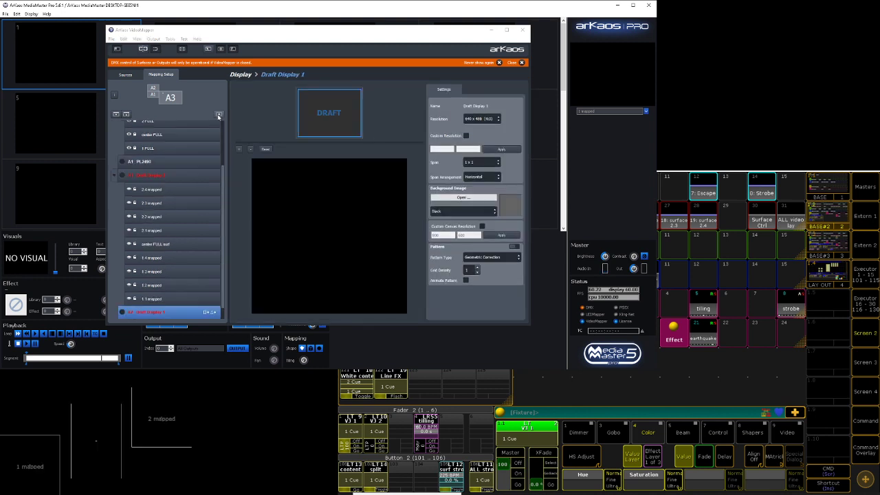
Move the six SyncMaster surfaces, from 2 mapped through 1 FULL, onto the new draft display
{"action": "left_click", "coordinate": [114, 176]}
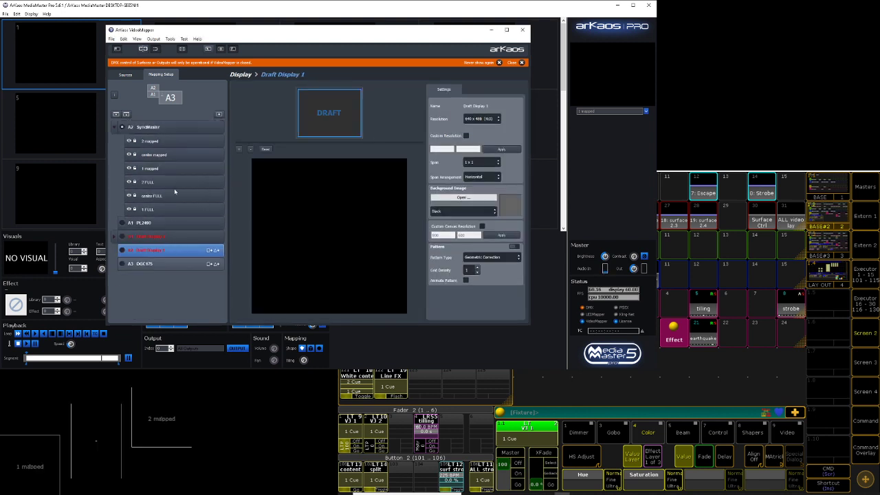
{"action": "left_click", "coordinate": [172, 141]}
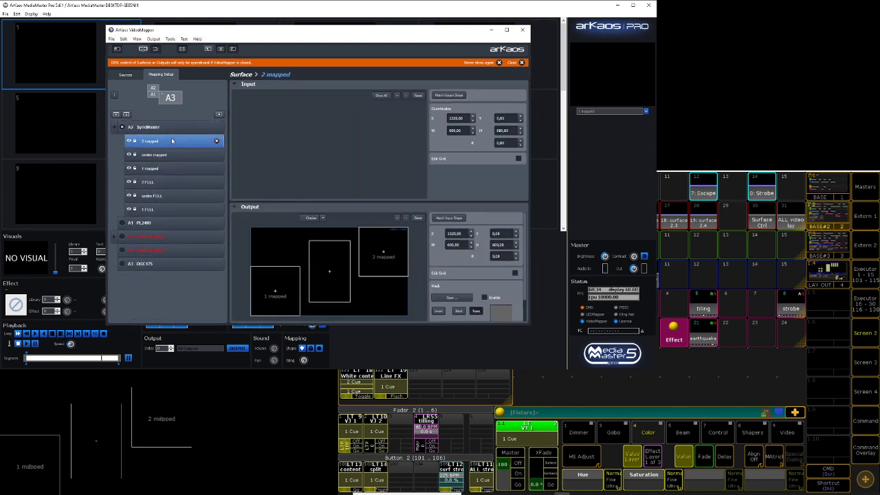
{"action": "left_click", "coordinate": [176, 209], "text": "shift"}
{"action": "left_click_drag", "start_coordinate": [177, 141], "coordinate": [174, 255]}
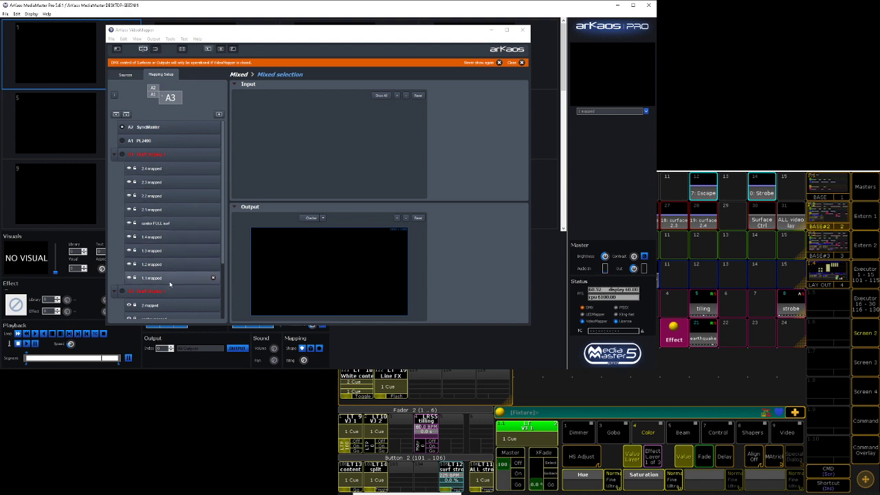
Select the 1.1 mapped surface and choose Test Card 16x9.png as the VideoMapper source
{"action": "left_click", "coordinate": [169, 279]}
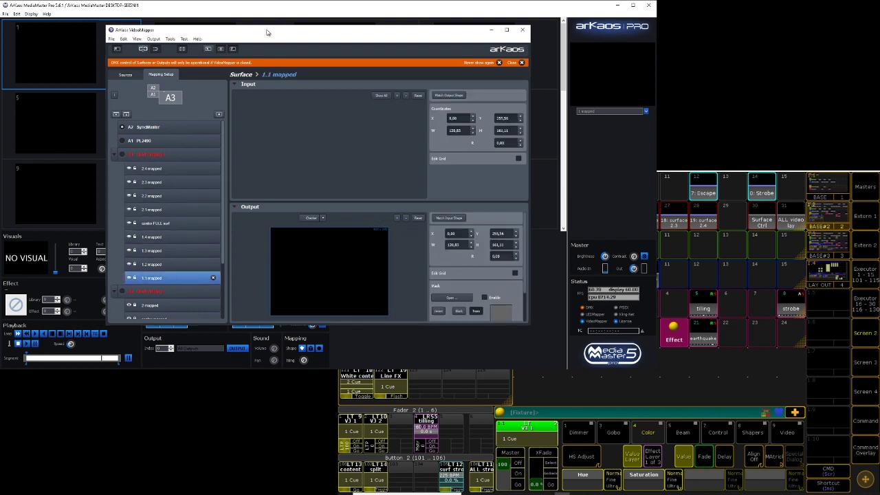
{"action": "left_click_drag", "start_coordinate": [266, 32], "coordinate": [241, 17]}
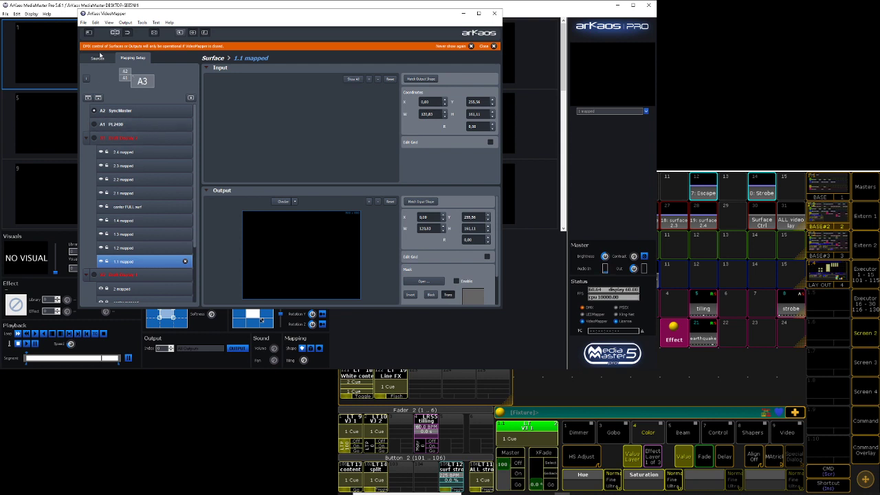
{"action": "left_click", "coordinate": [100, 57]}
{"action": "left_click", "coordinate": [120, 132]}
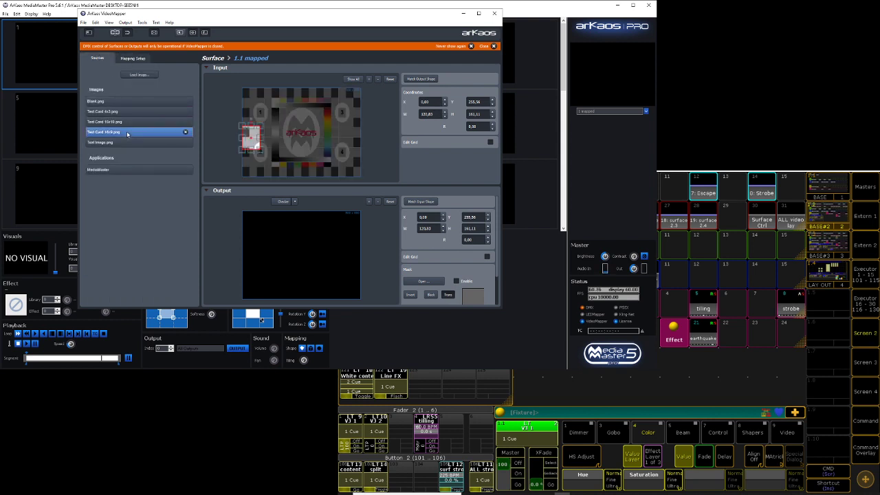
{"action": "left_click", "coordinate": [134, 58]}
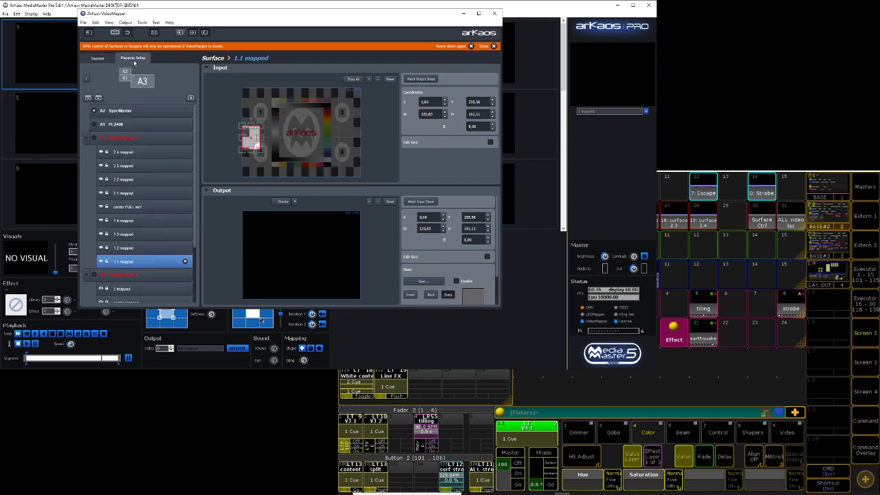
Make surfaces 1.1 to 1.4 mapped, center FULL surf and 2.1 to 2.4 mapped visible on the original draft display
{"action": "left_click", "coordinate": [101, 261]}
{"action": "left_click", "coordinate": [102, 247]}
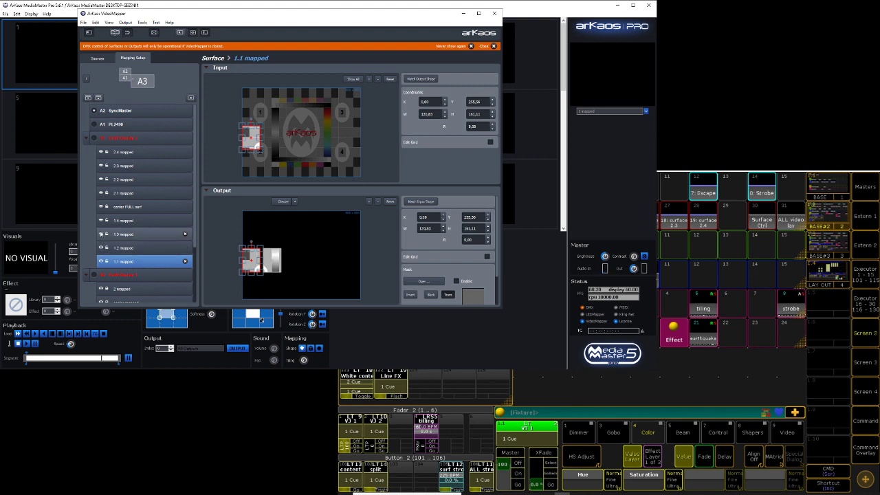
{"action": "left_click", "coordinate": [102, 233]}
{"action": "left_click", "coordinate": [101, 220]}
{"action": "left_click", "coordinate": [102, 206]}
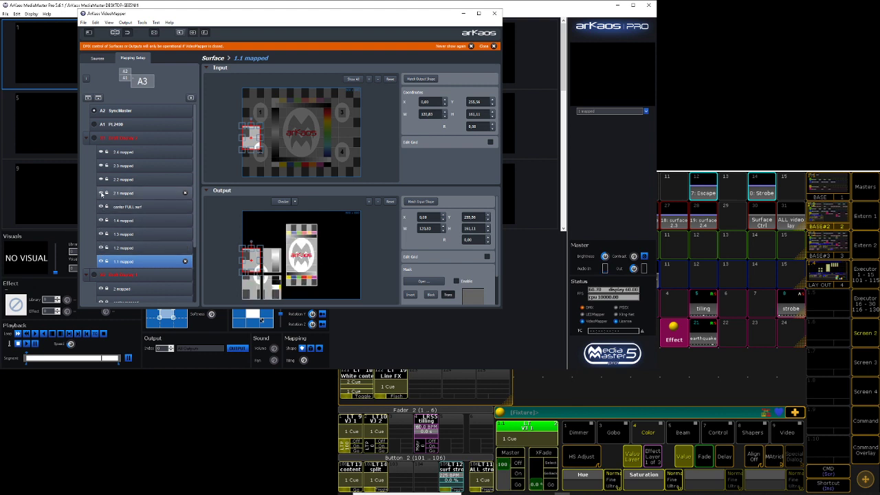
{"action": "left_click", "coordinate": [102, 193]}
{"action": "left_click", "coordinate": [102, 179]}
{"action": "left_click", "coordinate": [102, 165]}
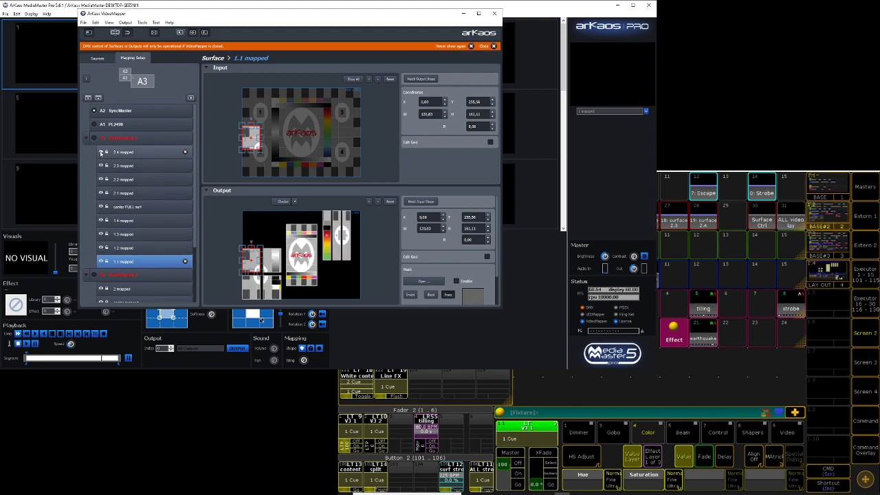
{"action": "left_click", "coordinate": [102, 152]}
{"action": "left_click", "coordinate": [228, 225]}
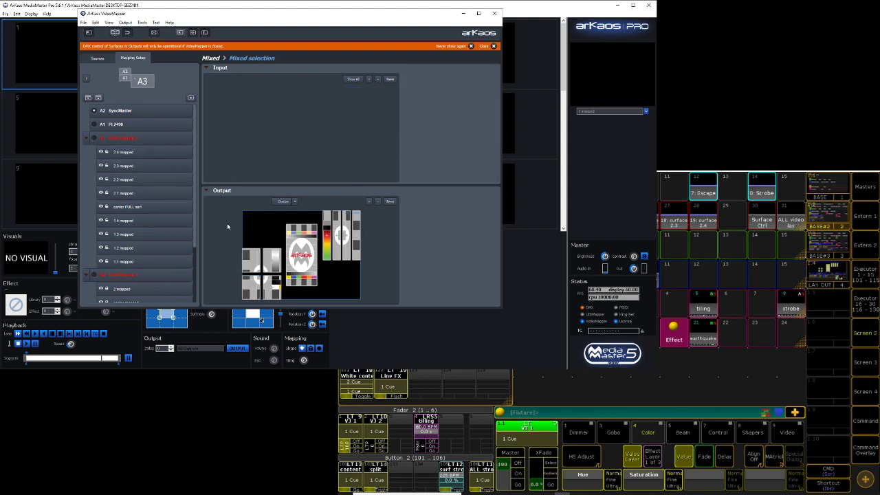
Reposition the VideoMapper window and enlarge it in width and height for a bigger output view
{"action": "left_click_drag", "start_coordinate": [247, 15], "coordinate": [176, 13]}
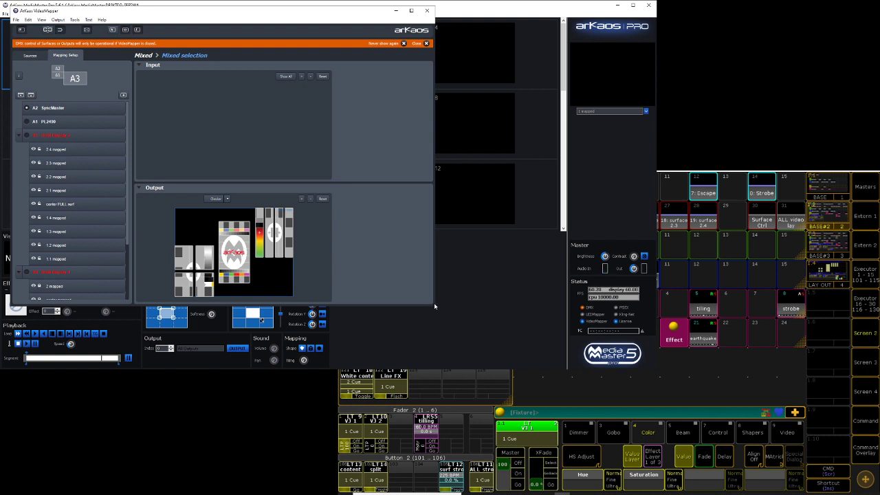
{"action": "left_click_drag", "start_coordinate": [435, 304], "coordinate": [604, 357]}
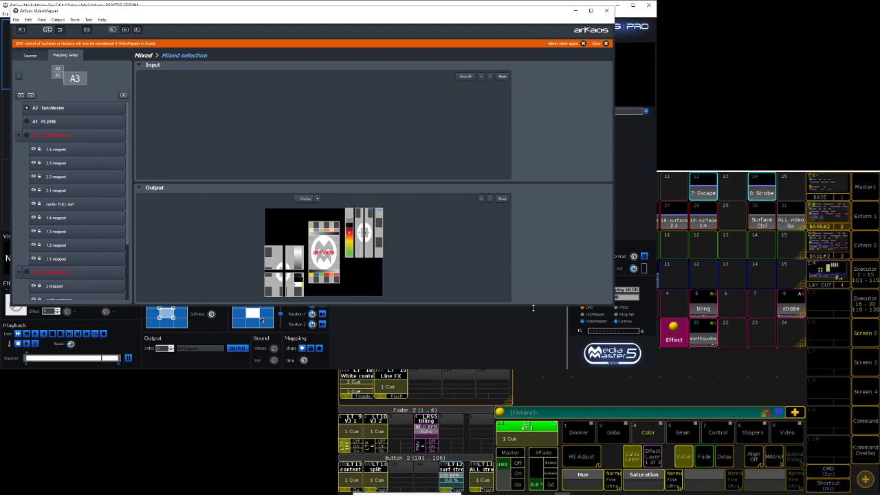
{"action": "left_click_drag", "start_coordinate": [532, 306], "coordinate": [533, 358]}
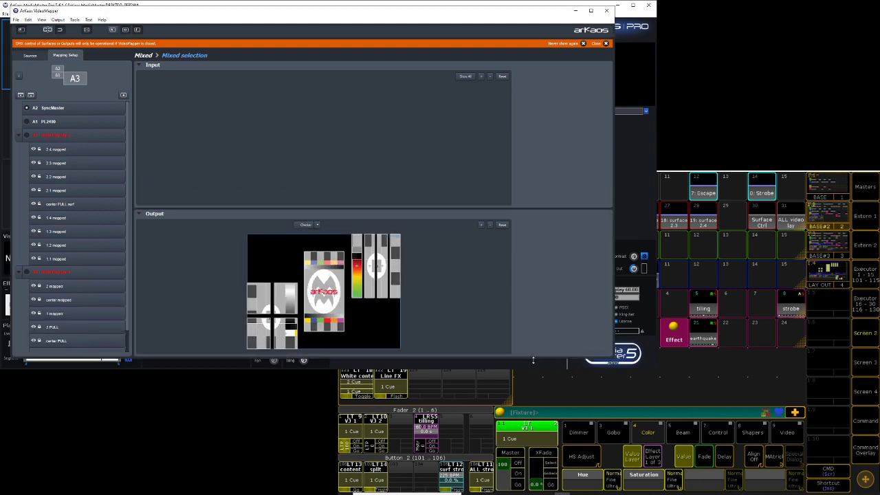
Show all surface outlines on the input and try to move surfaces 2.4 through 1.1 mapped together to the SyncMaster display
{"action": "left_click", "coordinate": [256, 301]}
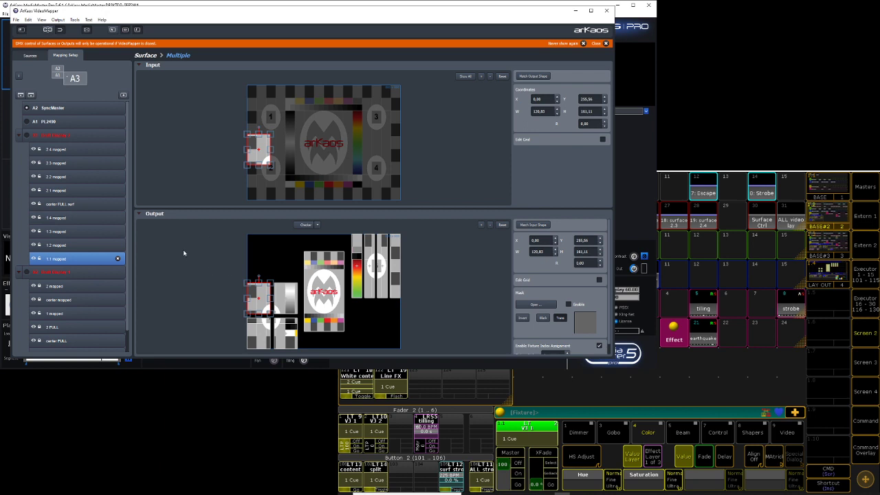
{"action": "left_click", "coordinate": [464, 76]}
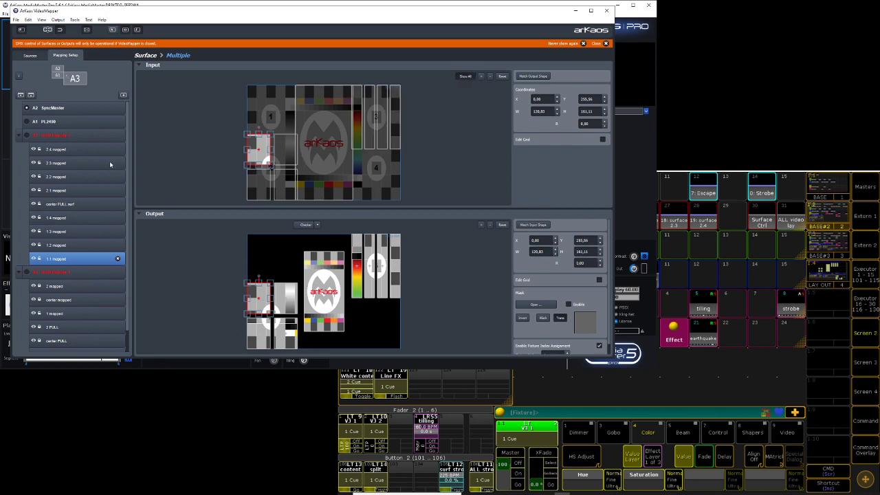
{"action": "left_click", "coordinate": [66, 149]}
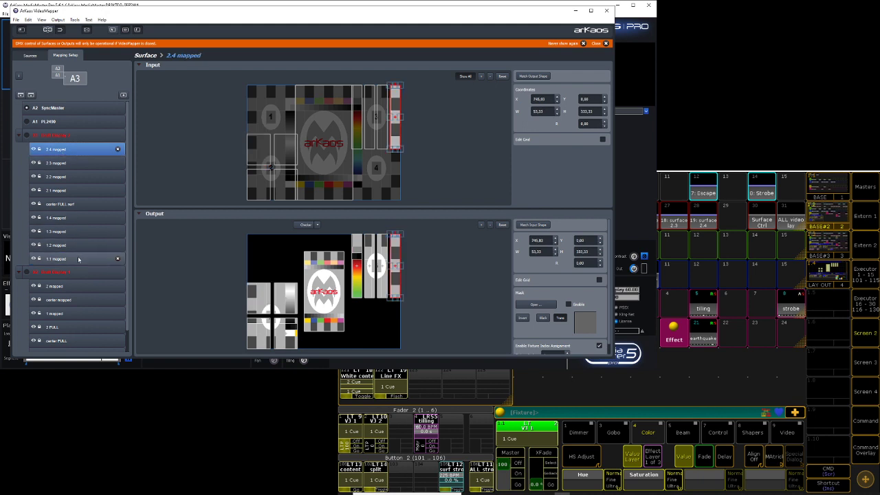
{"action": "left_click", "coordinate": [78, 259], "text": "shift"}
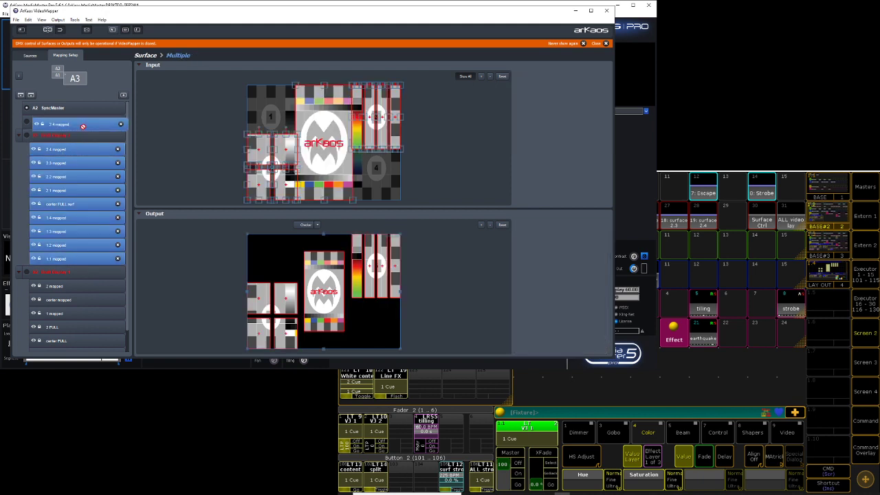
{"action": "left_click", "coordinate": [80, 151]}
Move surfaces 2.4, 2.3, 2.2, 2.1 mapped and center FULL surf from the draft display to SyncMaster, keeping that order
{"action": "left_click_drag", "start_coordinate": [80, 152], "coordinate": [74, 114]}
{"action": "left_click_drag", "start_coordinate": [81, 163], "coordinate": [76, 132]}
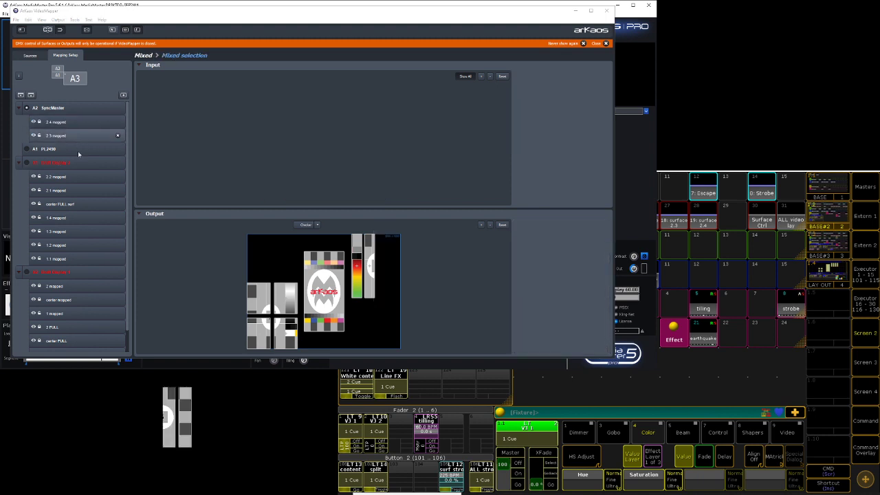
{"action": "left_click", "coordinate": [75, 177]}
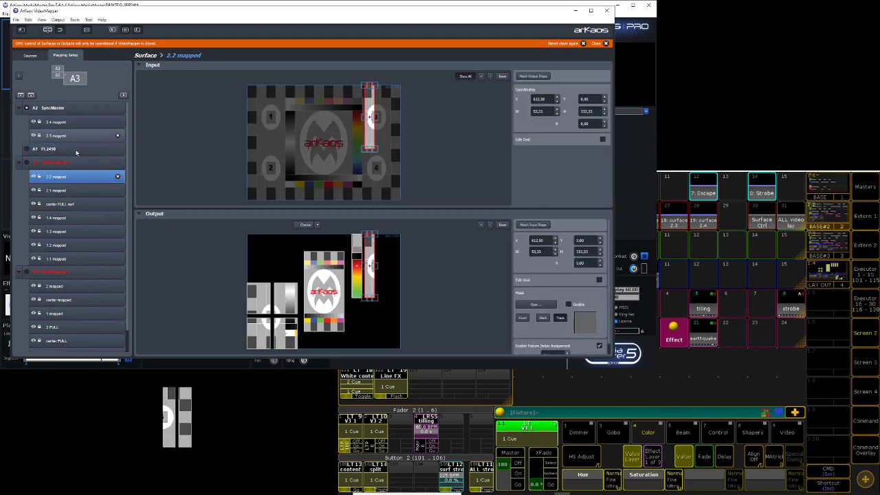
{"action": "left_click_drag", "start_coordinate": [67, 180], "coordinate": [74, 145]}
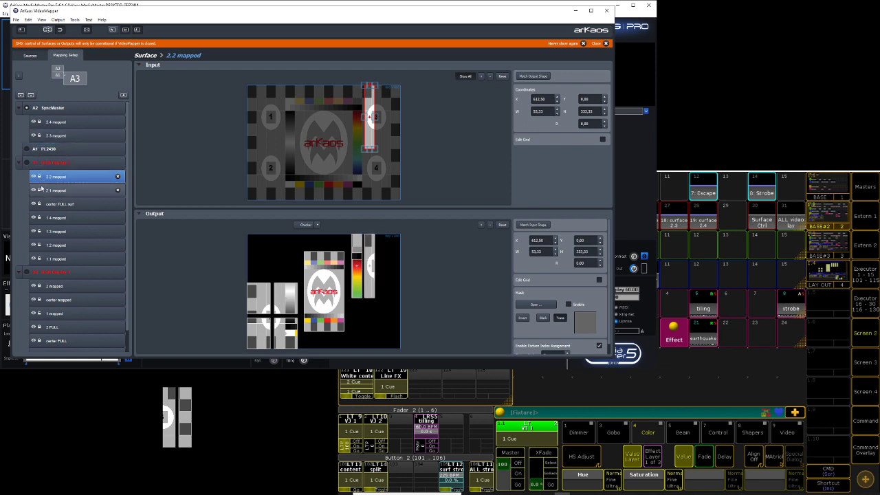
{"action": "left_click_drag", "start_coordinate": [41, 187], "coordinate": [69, 147]}
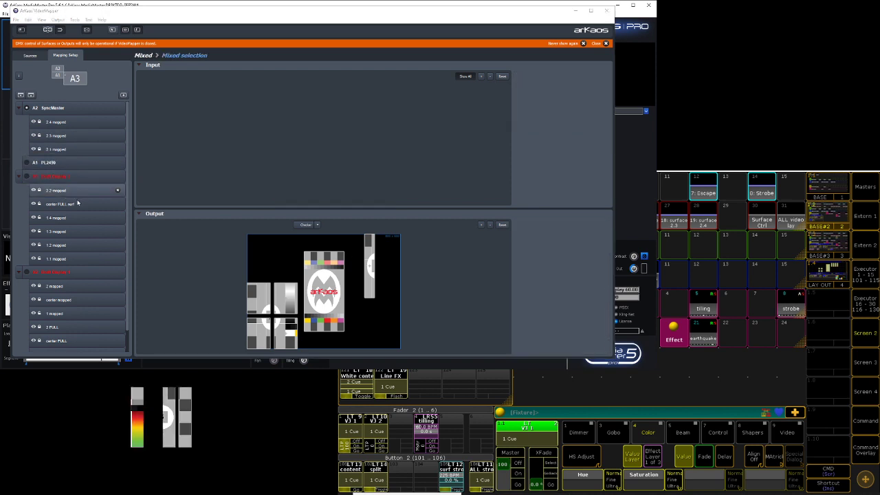
{"action": "left_click_drag", "start_coordinate": [78, 203], "coordinate": [79, 138]}
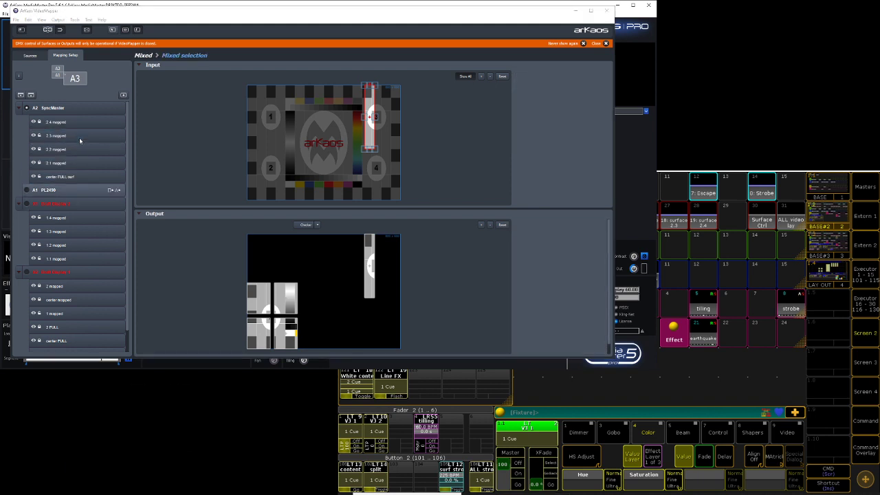
Move surfaces 1.3, 1.2 and 1.1 mapped onto the SyncMaster display below center FULL surf
{"action": "left_click_drag", "start_coordinate": [74, 217], "coordinate": [76, 173]}
{"action": "left_click", "coordinate": [67, 231]}
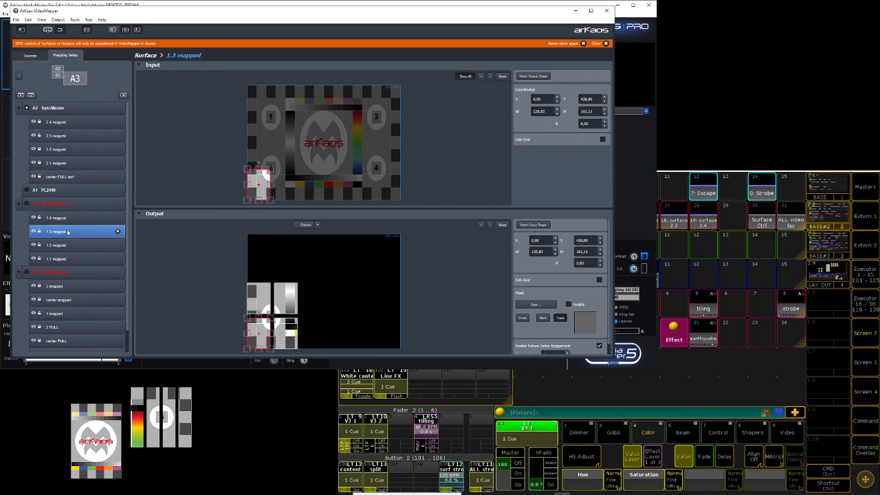
{"action": "left_click_drag", "start_coordinate": [68, 232], "coordinate": [75, 194]}
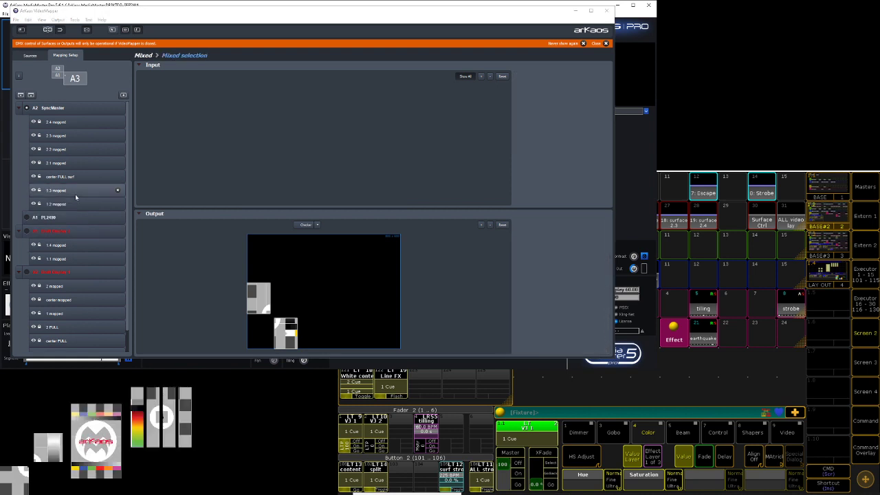
{"action": "left_click_drag", "start_coordinate": [80, 258], "coordinate": [78, 214]}
Move the 1.4 mapped surface onto the SyncMaster display between center FULL surf and 1.3 mapped
{"action": "left_click", "coordinate": [75, 258]}
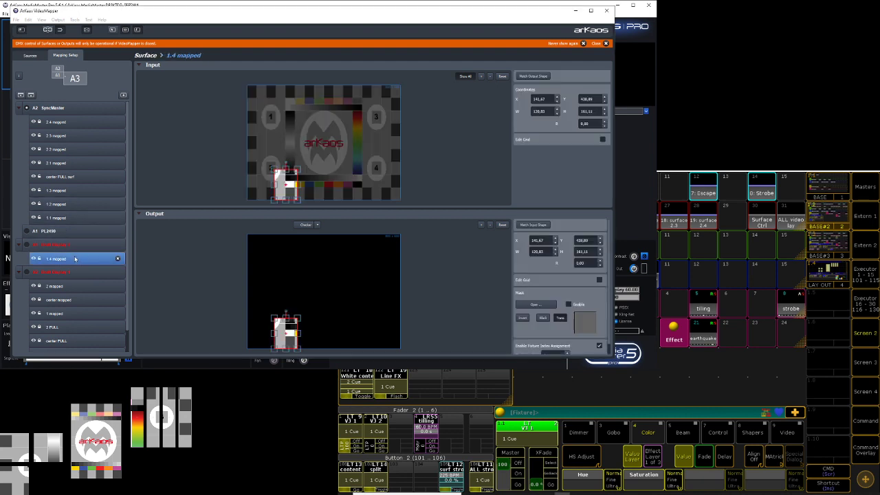
{"action": "double_click", "coordinate": [75, 258]}
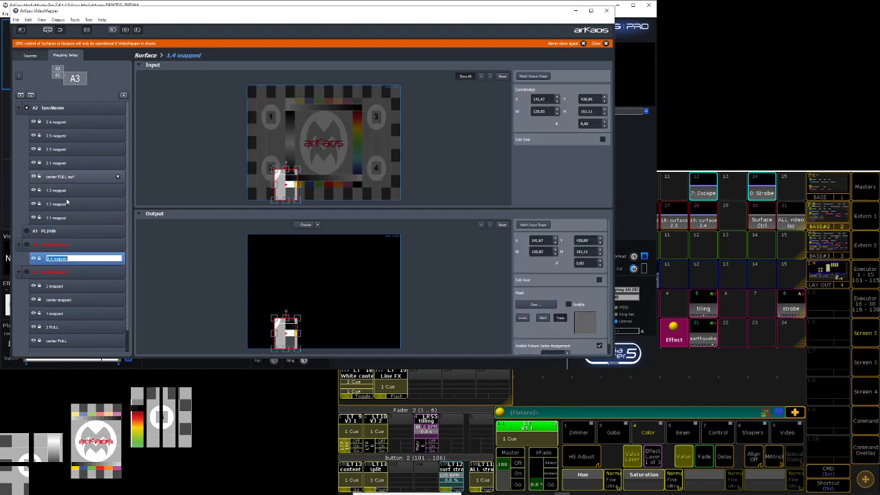
{"action": "left_click", "coordinate": [41, 260]}
{"action": "left_click_drag", "start_coordinate": [43, 259], "coordinate": [31, 177]}
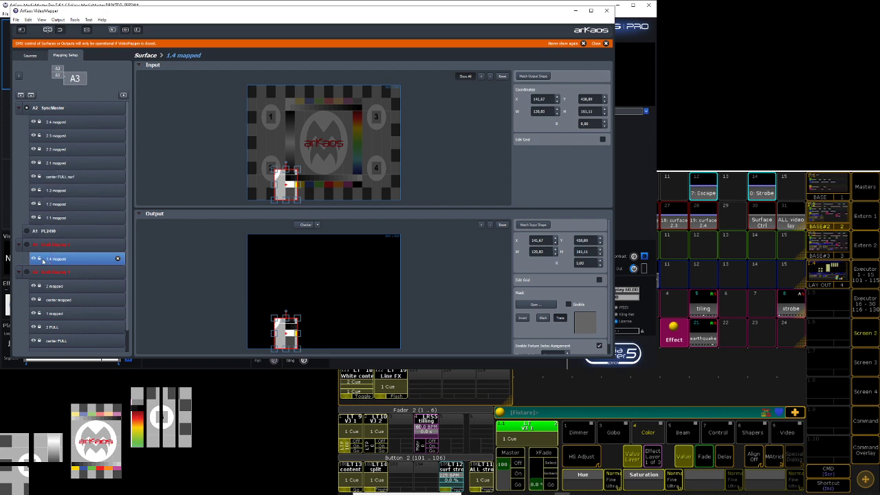
{"action": "left_click_drag", "start_coordinate": [64, 254], "coordinate": [70, 180]}
{"action": "left_click", "coordinate": [81, 259]}
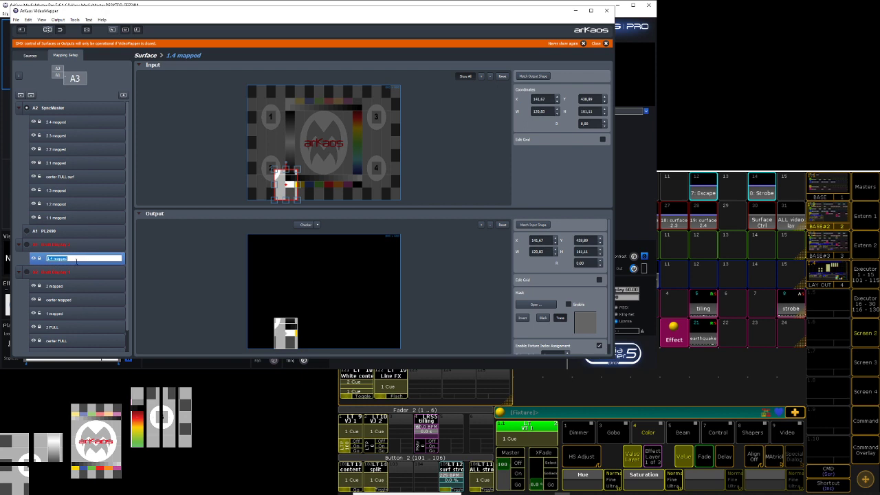
{"action": "left_click", "coordinate": [81, 266]}
{"action": "left_click_drag", "start_coordinate": [81, 267], "coordinate": [75, 187]}
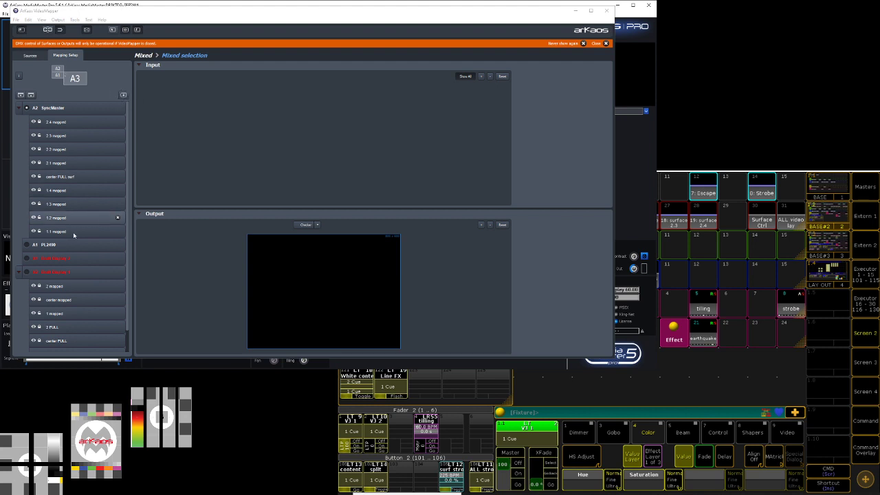
Review the surfaces stored on the remaining populated draft display and collapse its surface list
{"action": "left_click", "coordinate": [19, 272]}
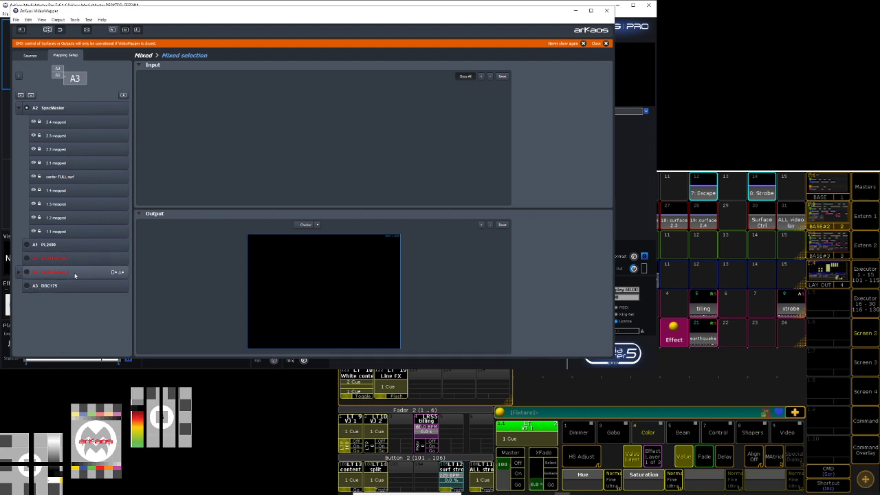
{"action": "left_click", "coordinate": [19, 272]}
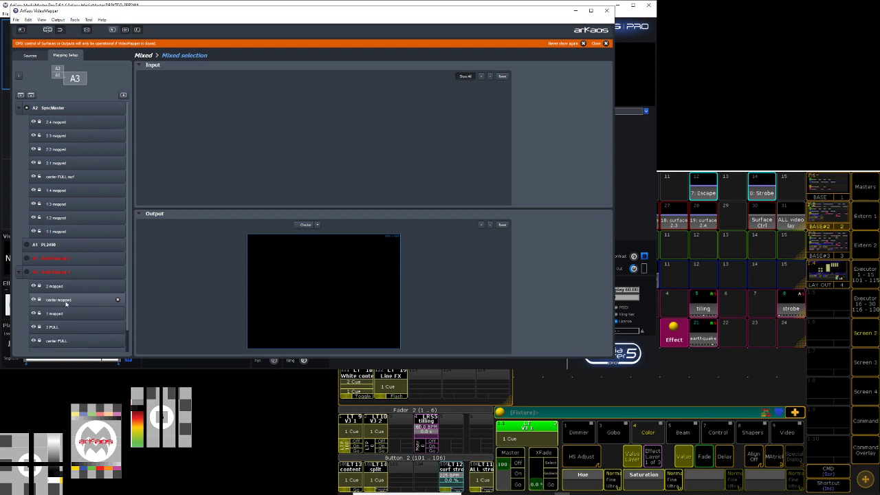
{"action": "left_click", "coordinate": [18, 272]}
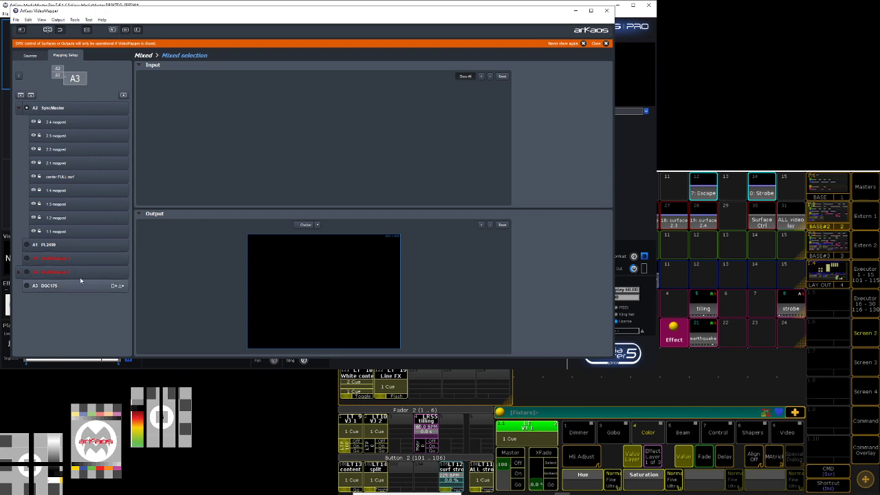
{"action": "left_click", "coordinate": [17, 273]}
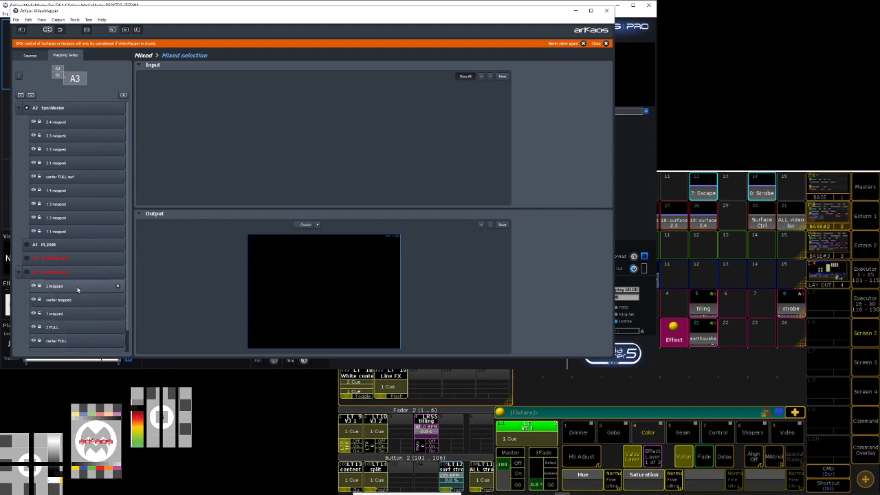
{"action": "left_click", "coordinate": [19, 273]}
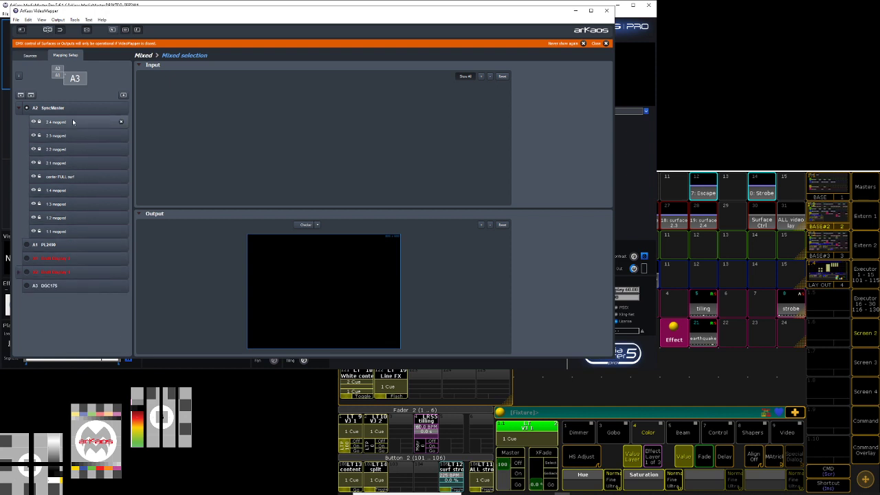
Examine the input areas of SyncMaster surfaces 1.1 to 1.4 mapped, and hide the outlines of all surfaces
{"action": "left_click", "coordinate": [80, 233]}
{"action": "left_click", "coordinate": [81, 218]}
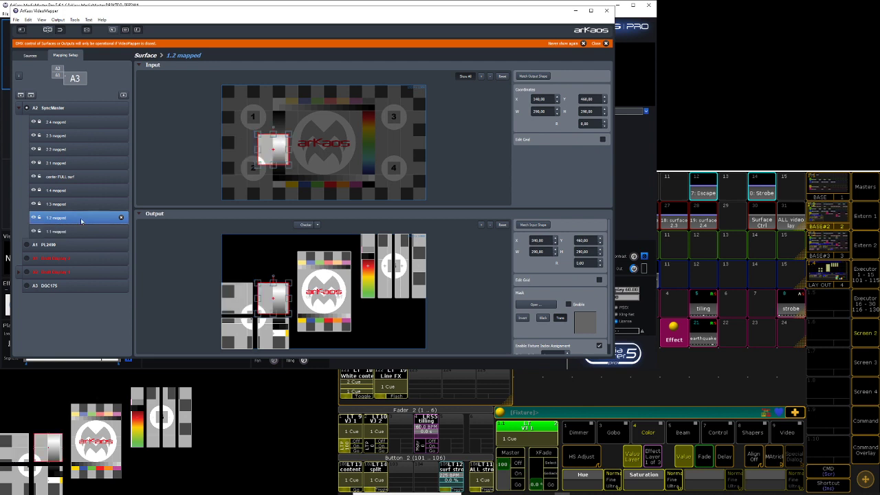
{"action": "left_click", "coordinate": [81, 205]}
{"action": "left_click", "coordinate": [81, 190]}
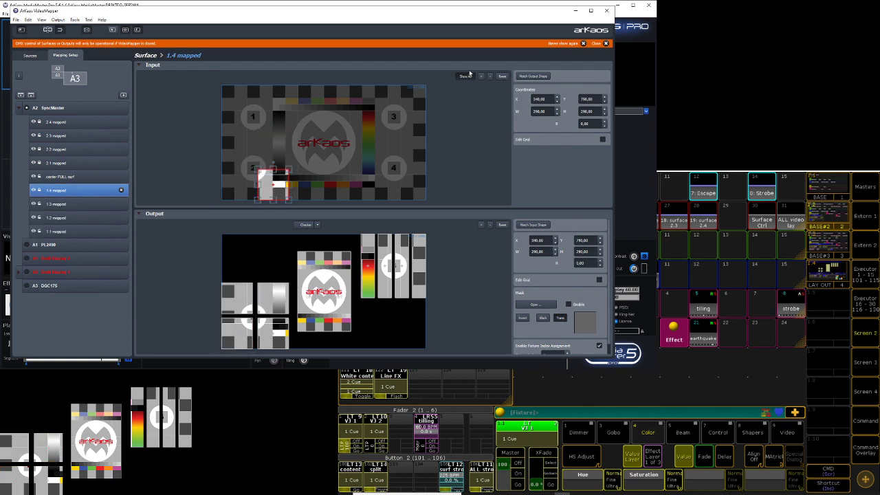
{"action": "left_click", "coordinate": [467, 232]}
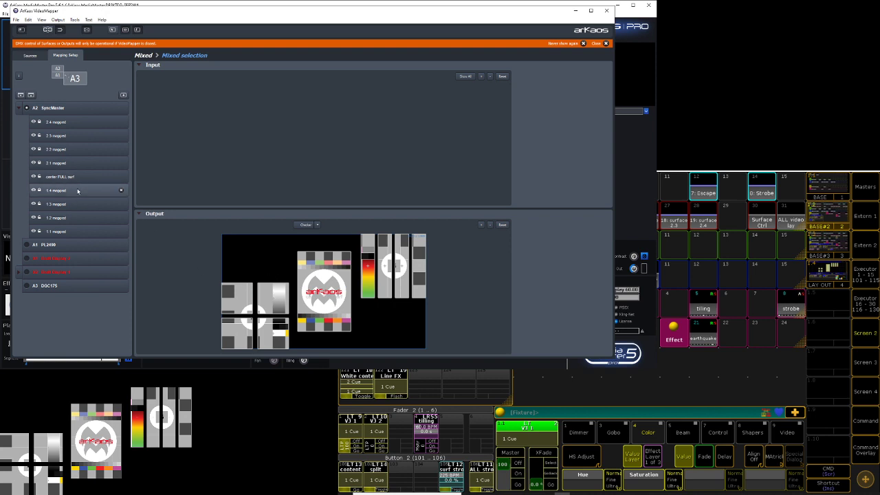
Compare SyncMaster surfaces 1.1 to 1.4 mapped with the 2 FULL surface on the draft display
{"action": "left_click", "coordinate": [76, 230]}
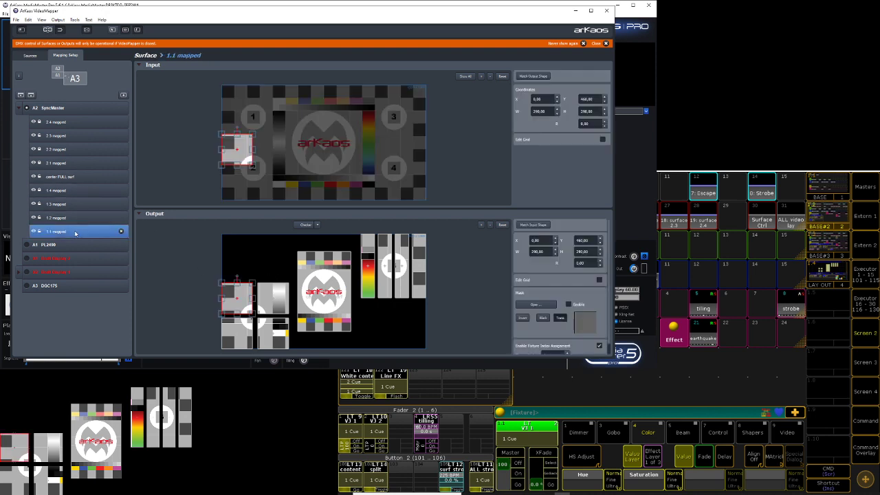
{"action": "left_click", "coordinate": [66, 217]}
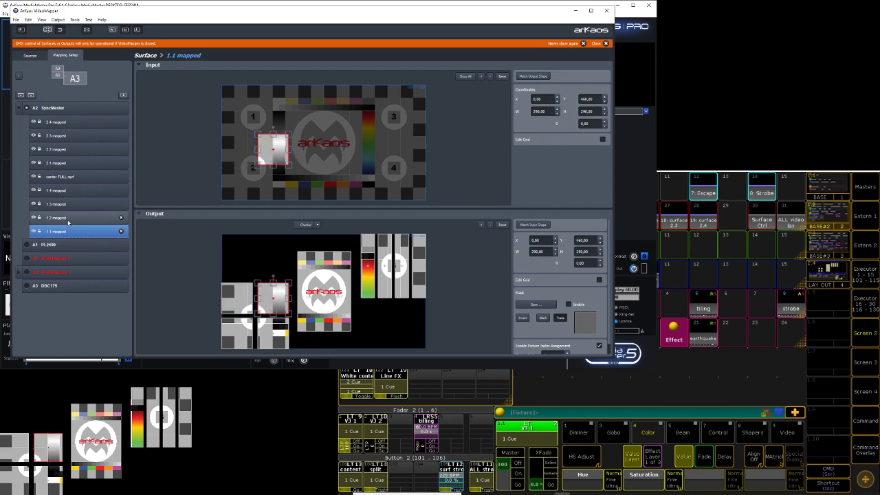
{"action": "left_click", "coordinate": [64, 204]}
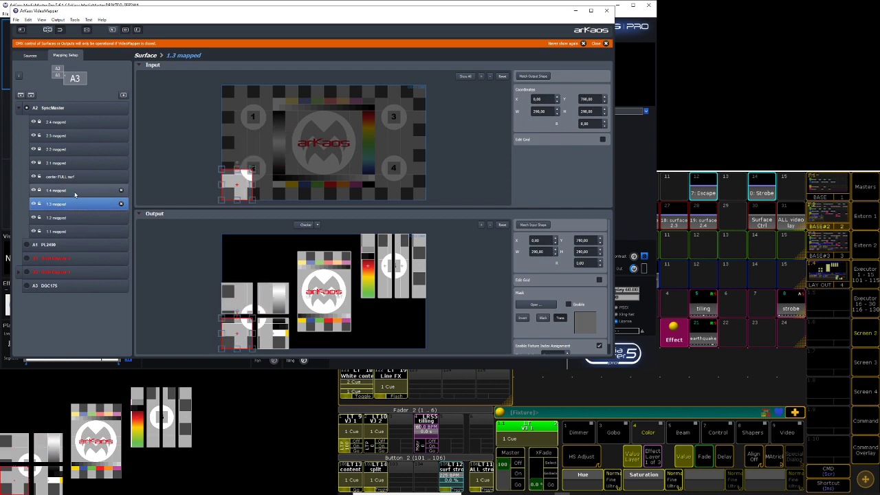
{"action": "left_click", "coordinate": [76, 194]}
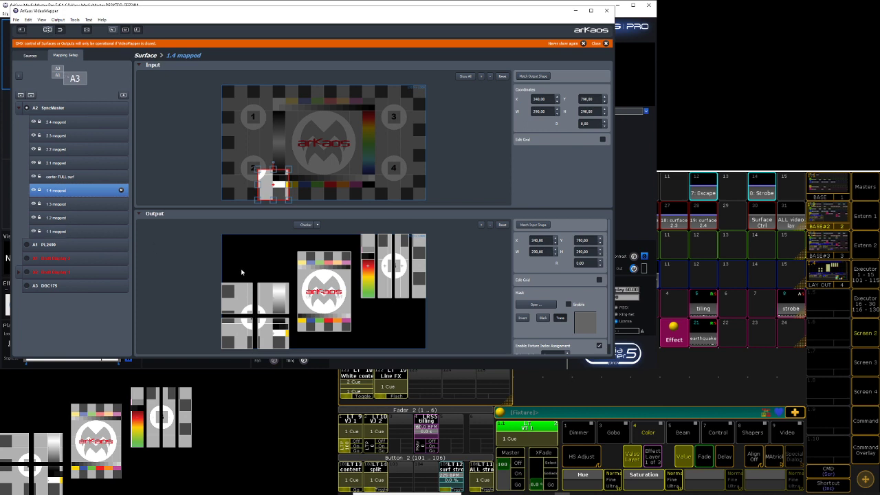
{"action": "left_click", "coordinate": [26, 272]}
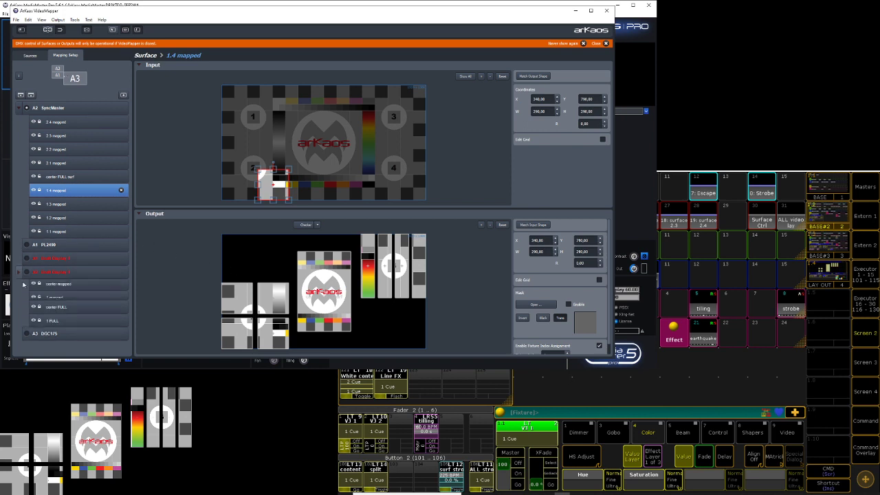
{"action": "left_click", "coordinate": [69, 327]}
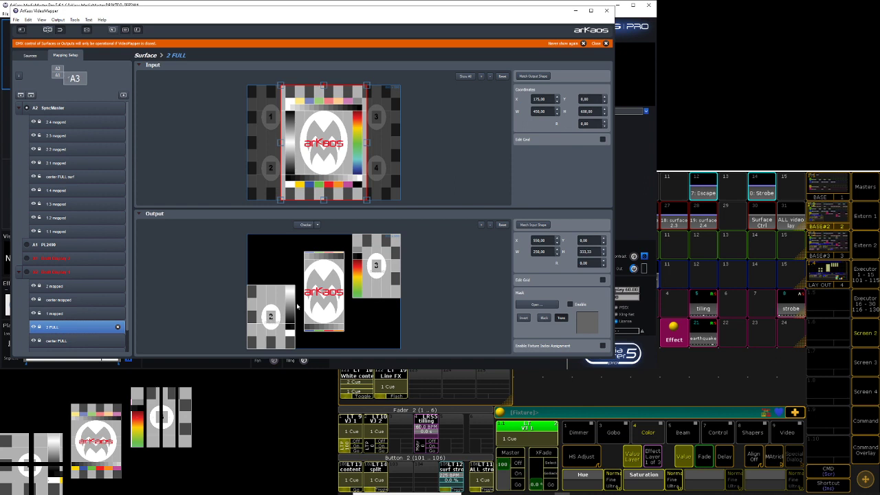
{"action": "left_click", "coordinate": [26, 272]}
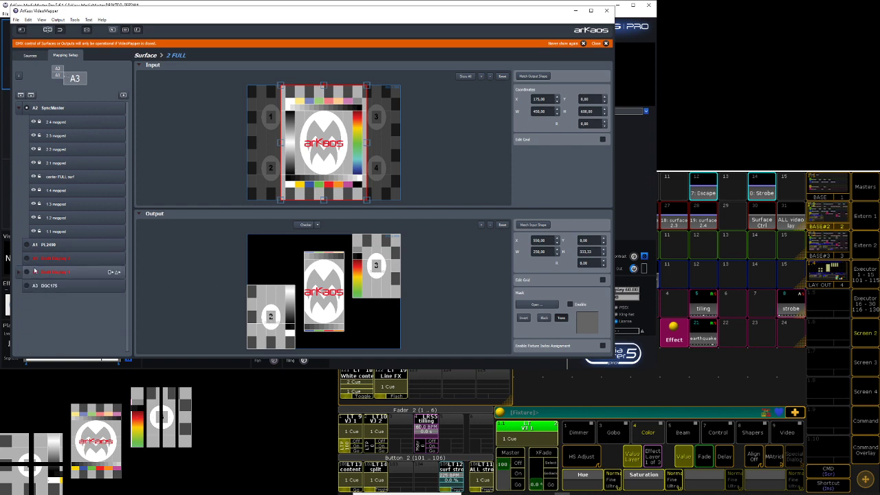
Step back and forth through surfaces 1.1 to 1.4 mapped to examine their order on the SyncMaster display
{"action": "left_click", "coordinate": [68, 232]}
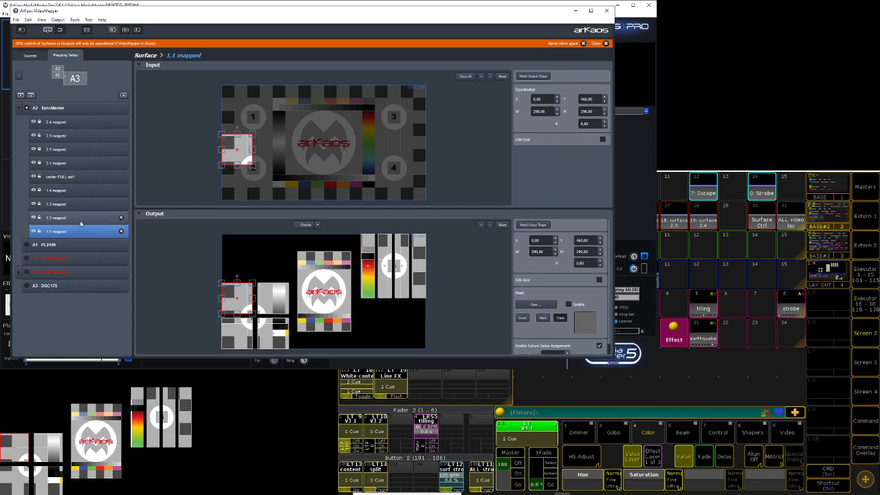
{"action": "left_click", "coordinate": [80, 220]}
{"action": "key", "text": "Up"}
{"action": "key", "text": "Up"}
{"action": "key", "text": "Down"}
{"action": "key", "text": "Down"}
{"action": "key", "text": "Down"}
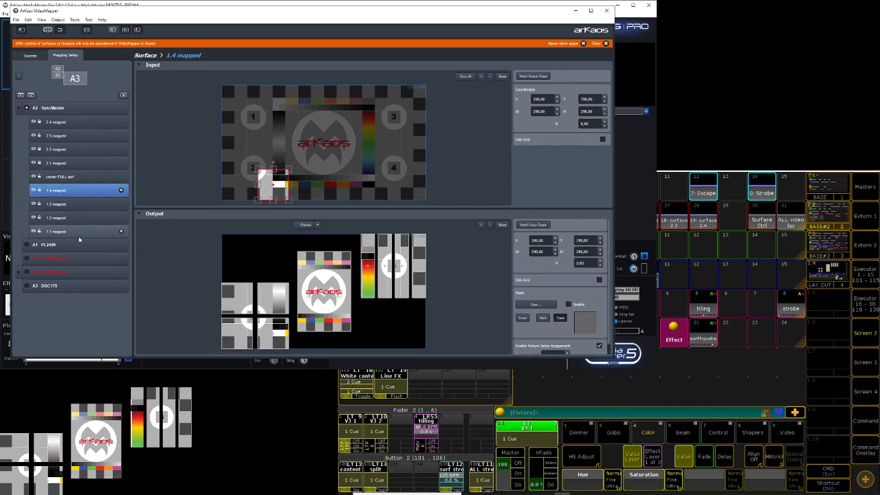
{"action": "key", "text": "Up"}
{"action": "key", "text": "Up"}
{"action": "key", "text": "Up"}
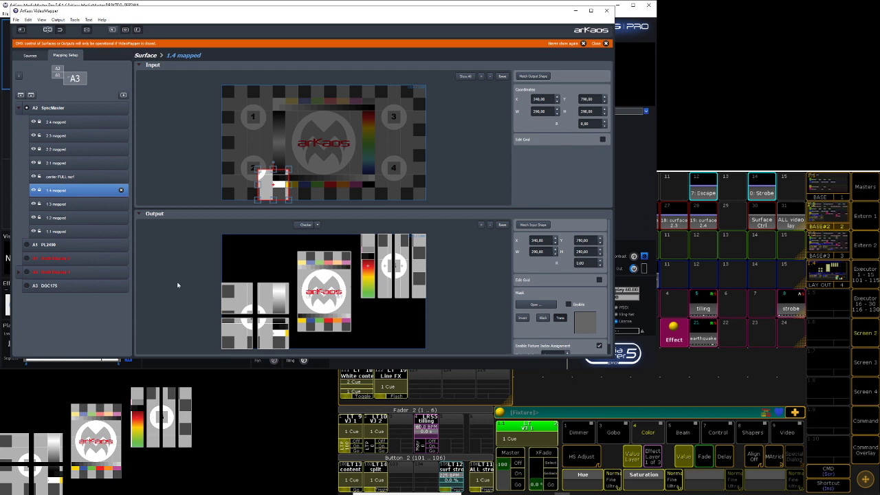
{"action": "left_click", "coordinate": [75, 217]}
{"action": "left_click", "coordinate": [77, 203]}
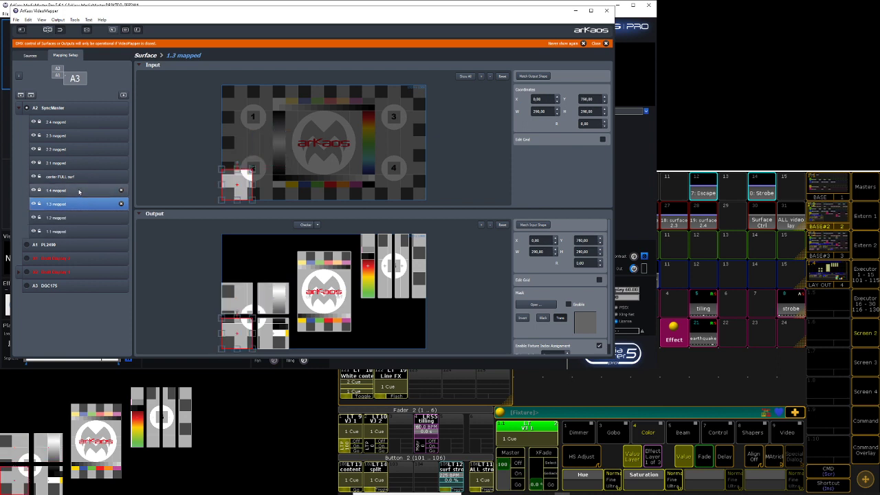
Step through surfaces 1.4 mapped, center FULL surf and 2.1 to 2.4 mapped to examine their order on the SyncMaster display
{"action": "left_click", "coordinate": [79, 190]}
{"action": "left_click", "coordinate": [80, 177]}
{"action": "left_click", "coordinate": [83, 163]}
{"action": "left_click", "coordinate": [88, 147]}
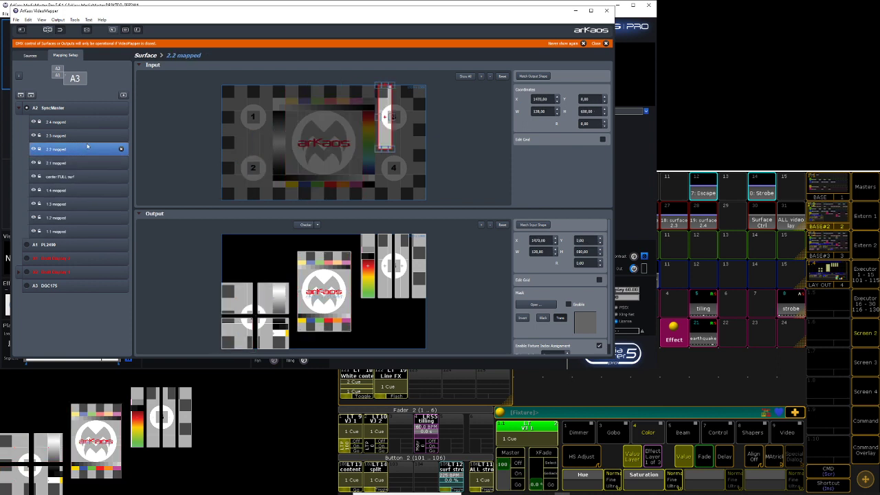
{"action": "left_click", "coordinate": [87, 136]}
{"action": "left_click", "coordinate": [90, 123]}
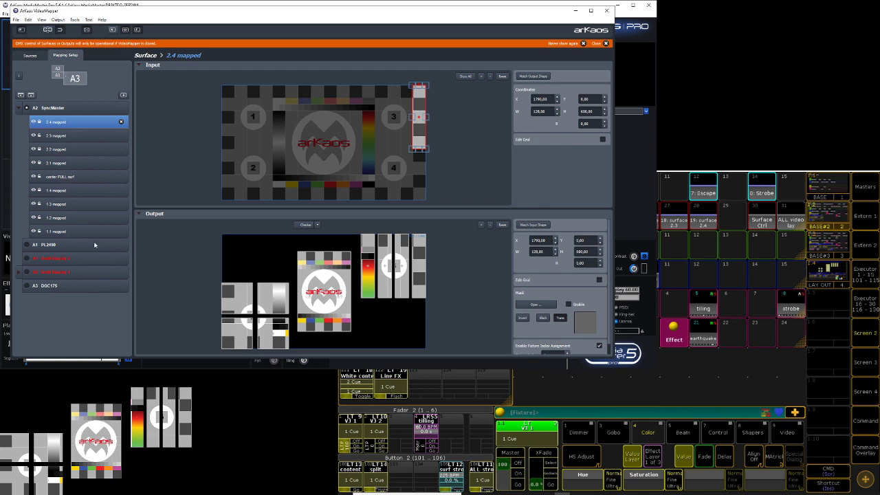
Go through surfaces 1.1 to 1.4 mapped once more in ascending order and clear the selection
{"action": "left_click", "coordinate": [75, 235]}
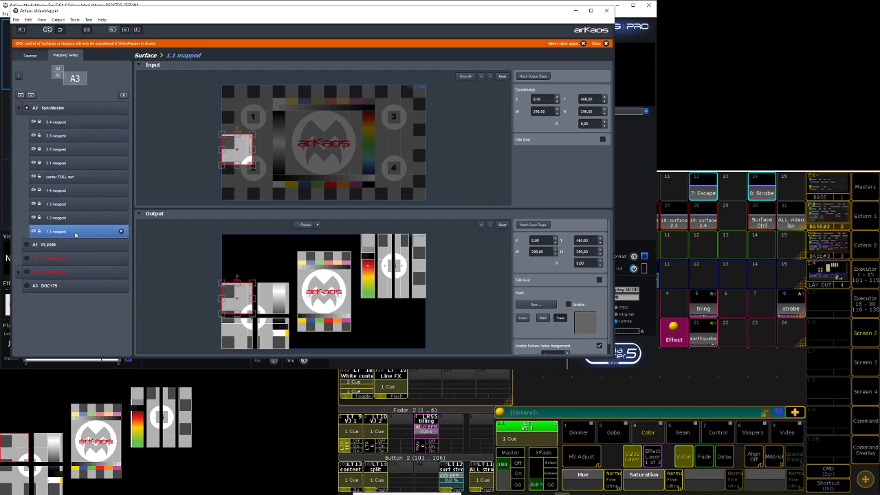
{"action": "left_click", "coordinate": [77, 218]}
{"action": "left_click", "coordinate": [78, 204]}
{"action": "left_click", "coordinate": [79, 190]}
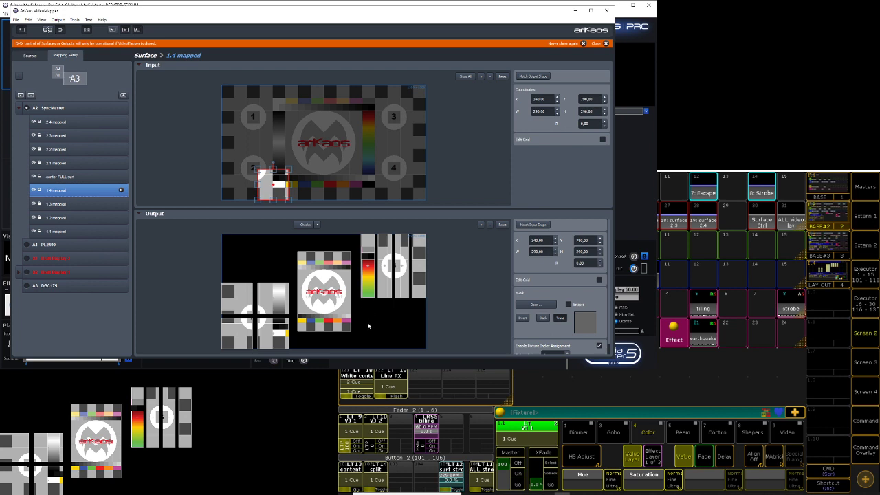
{"action": "left_click", "coordinate": [459, 285]}
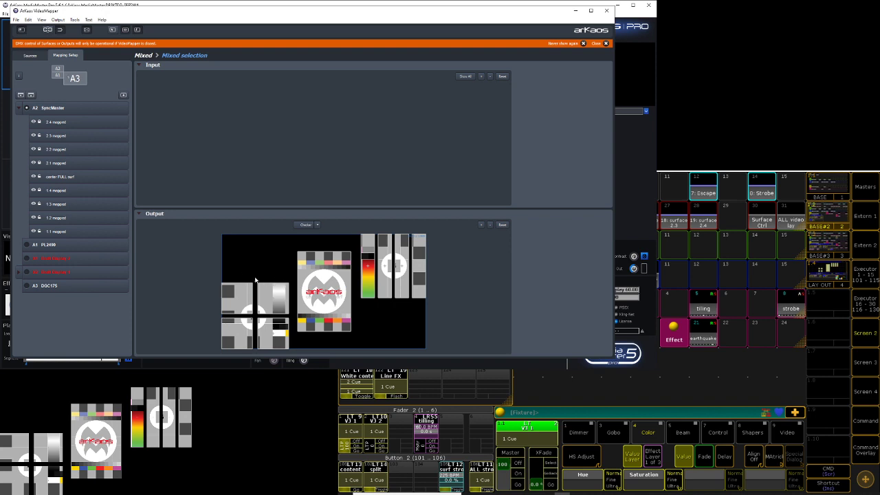
Locate the 1.x squares, center FULL surf and the 2.x strips one by one in SyncMaster's output preview
{"action": "left_click", "coordinate": [241, 299]}
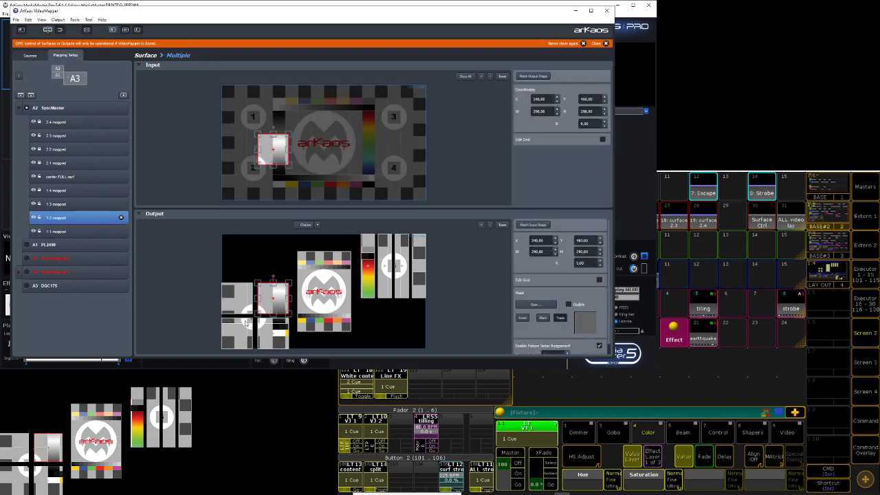
{"action": "left_click", "coordinate": [255, 315]}
{"action": "left_click", "coordinate": [271, 330]}
{"action": "left_click", "coordinate": [333, 278]}
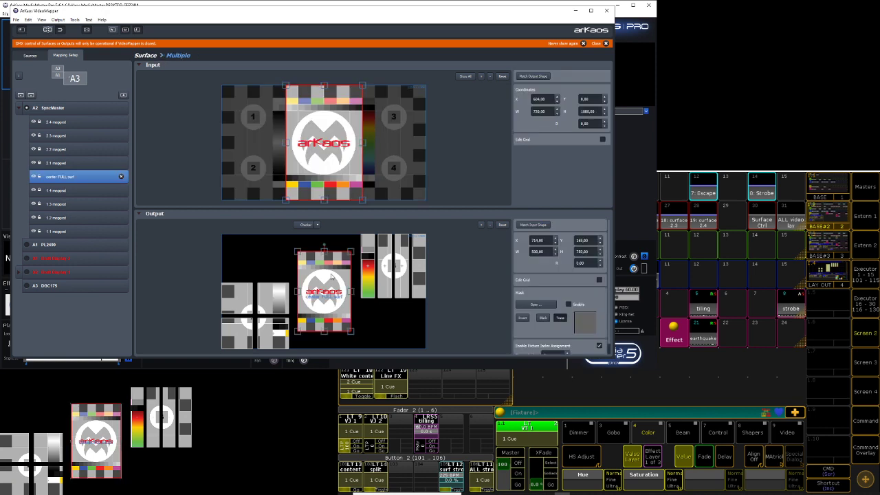
{"action": "left_click", "coordinate": [371, 284]}
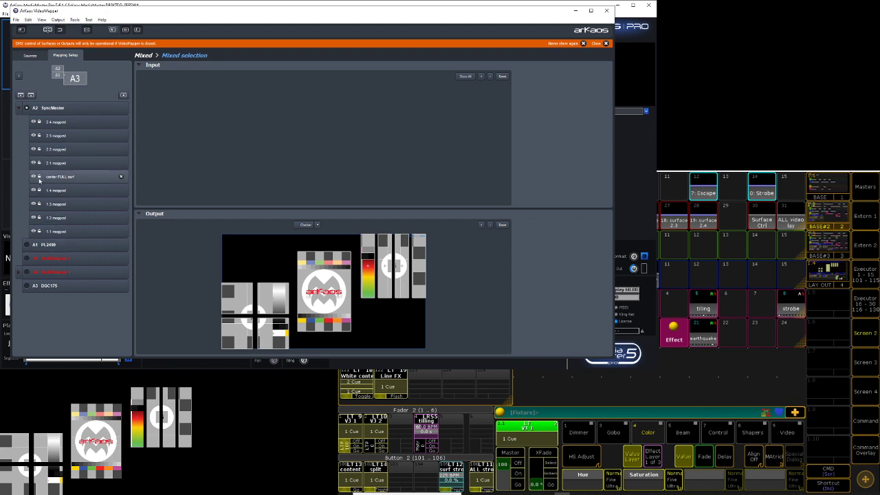
{"action": "left_click", "coordinate": [368, 276]}
{"action": "left_click", "coordinate": [395, 282]}
{"action": "left_click", "coordinate": [411, 284], "text": "ctrl"}
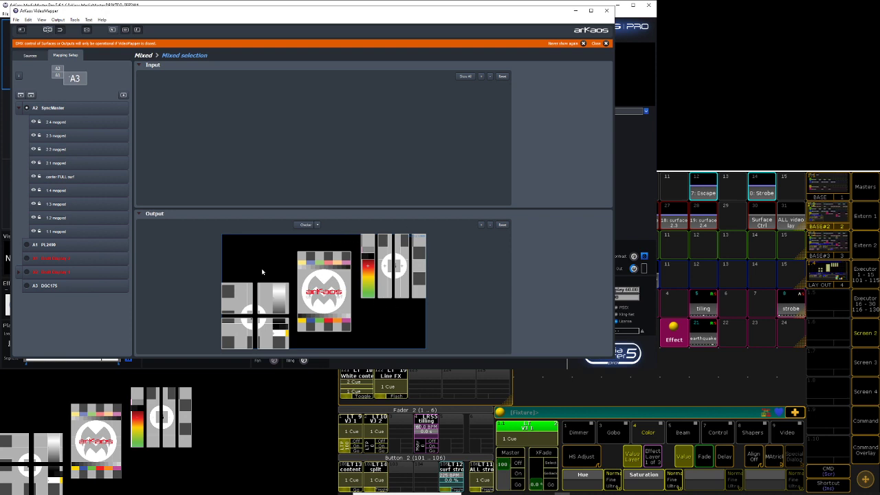
Examine the fixture index assignment of surface 1.1 mapped
{"action": "left_click", "coordinate": [241, 301]}
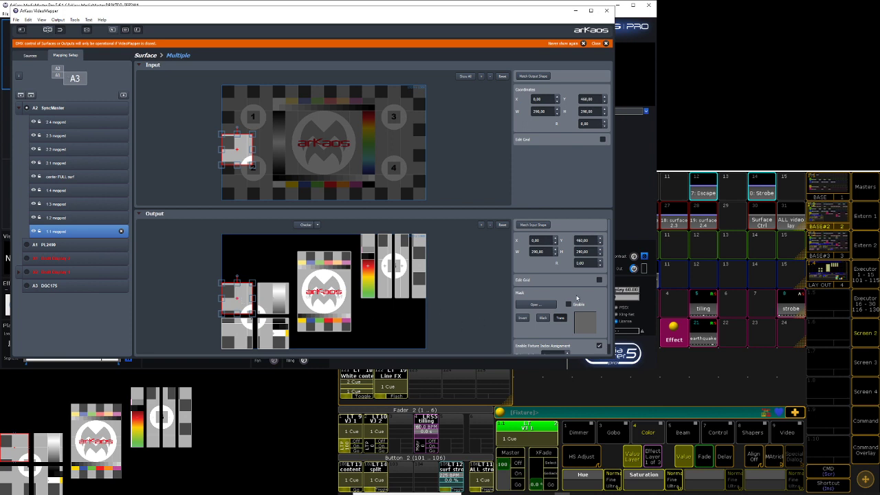
{"action": "scroll", "coordinate": [607, 268], "scroll_direction": "down", "scroll_amount": 1}
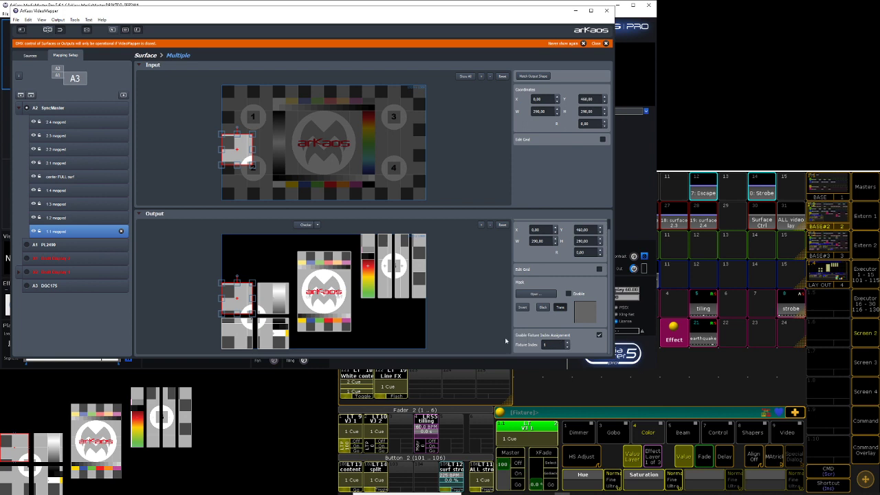
Try fixture index assignment on a temporary new SyncMaster surface and delete that surface
{"action": "left_click", "coordinate": [112, 108]}
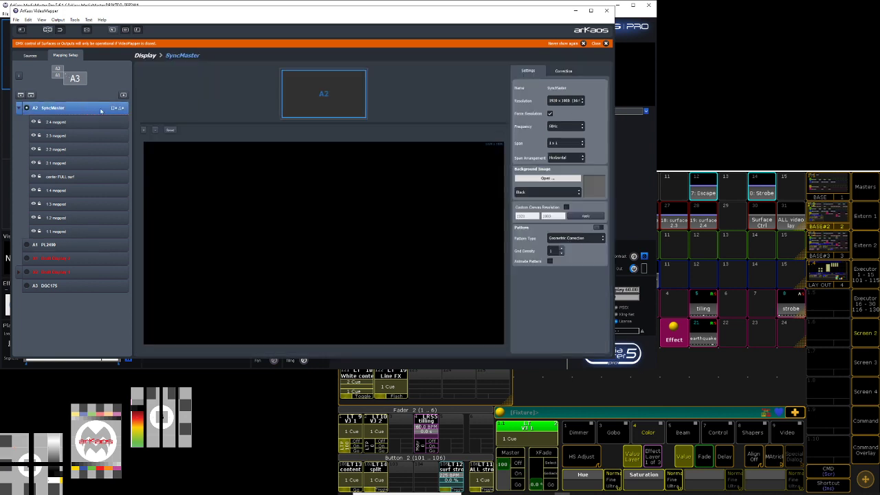
{"action": "left_click", "coordinate": [114, 108]}
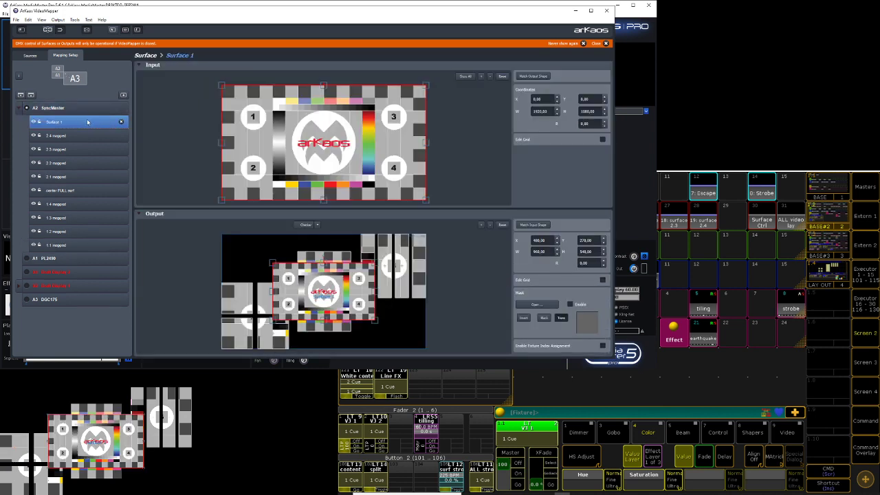
{"action": "left_click", "coordinate": [603, 346]}
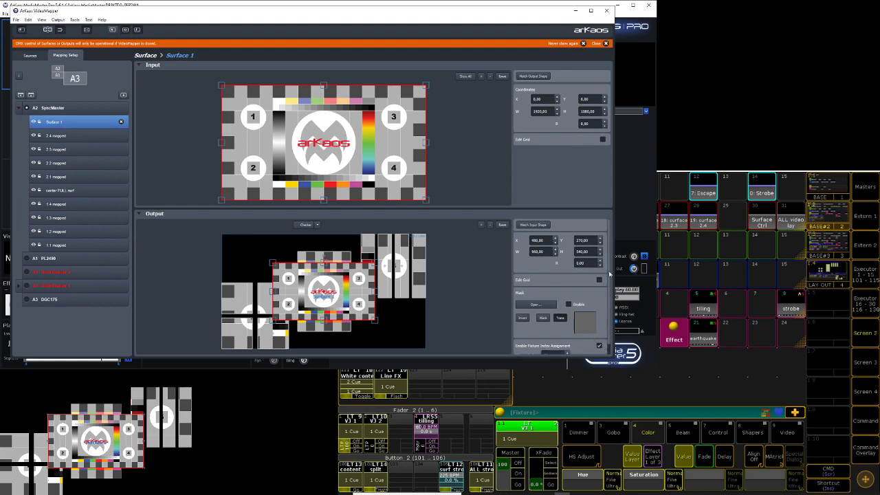
{"action": "scroll", "coordinate": [608, 273], "scroll_direction": "down", "scroll_amount": 1}
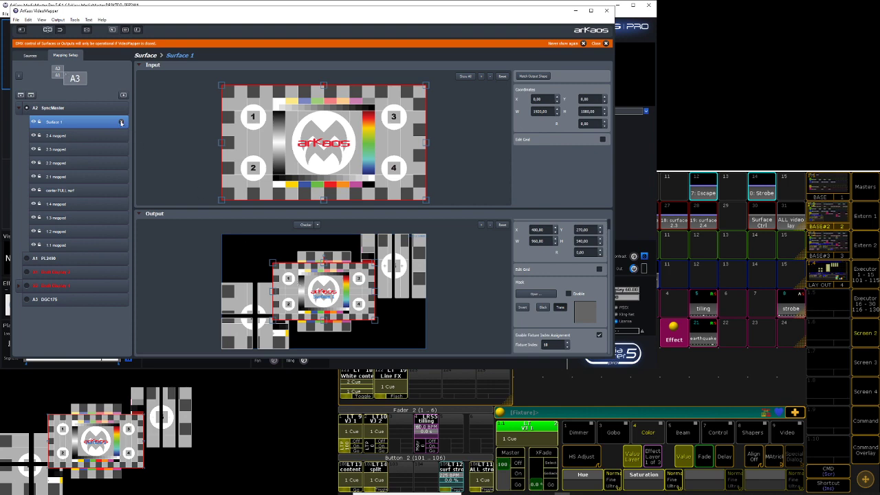
{"action": "left_click", "coordinate": [120, 122]}
Return to surface 1.1 mapped, review its fixture index setting again, and clear the selection
{"action": "left_click", "coordinate": [86, 231]}
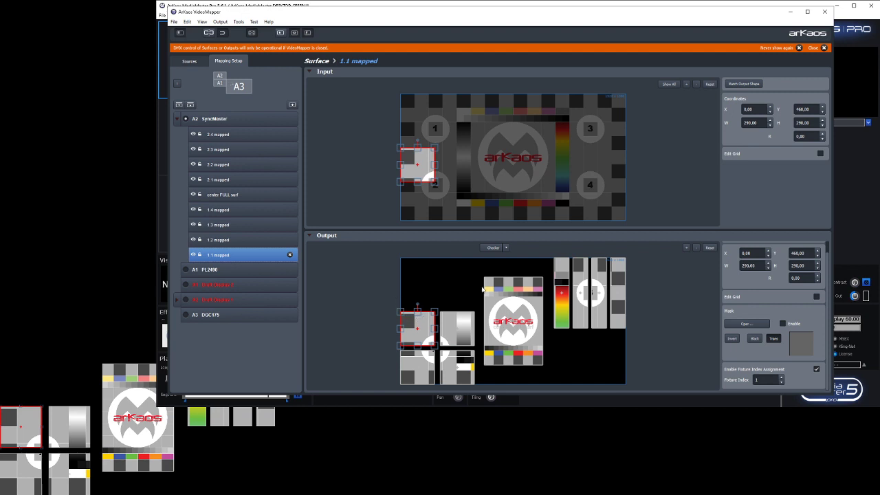
{"action": "left_click", "coordinate": [389, 290]}
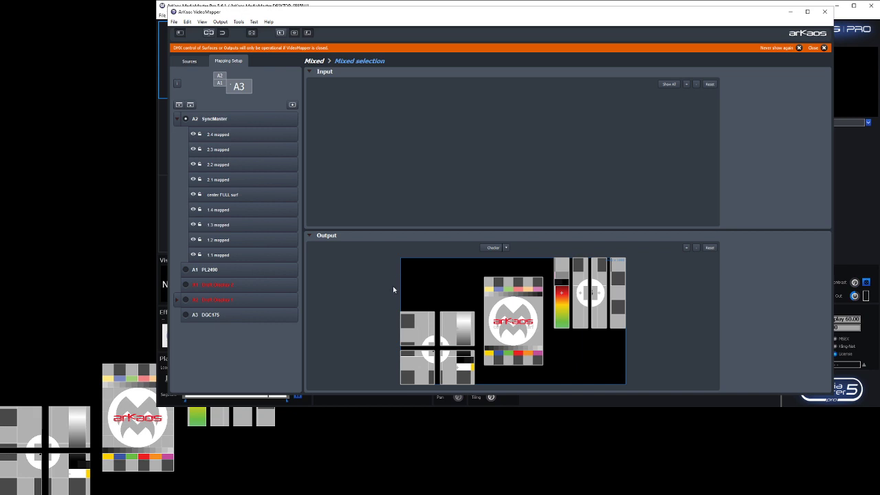
{"action": "left_click", "coordinate": [255, 256]}
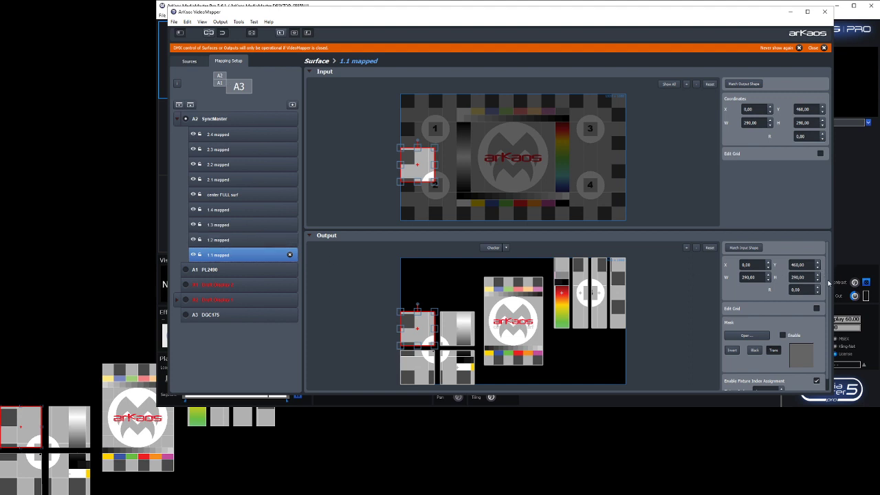
{"action": "scroll", "coordinate": [829, 286], "scroll_direction": "down", "scroll_amount": 1}
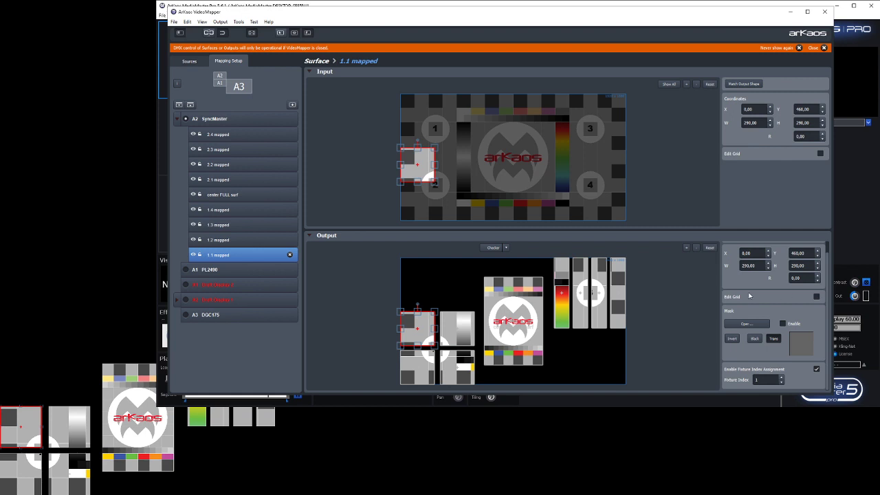
{"action": "left_click", "coordinate": [700, 295]}
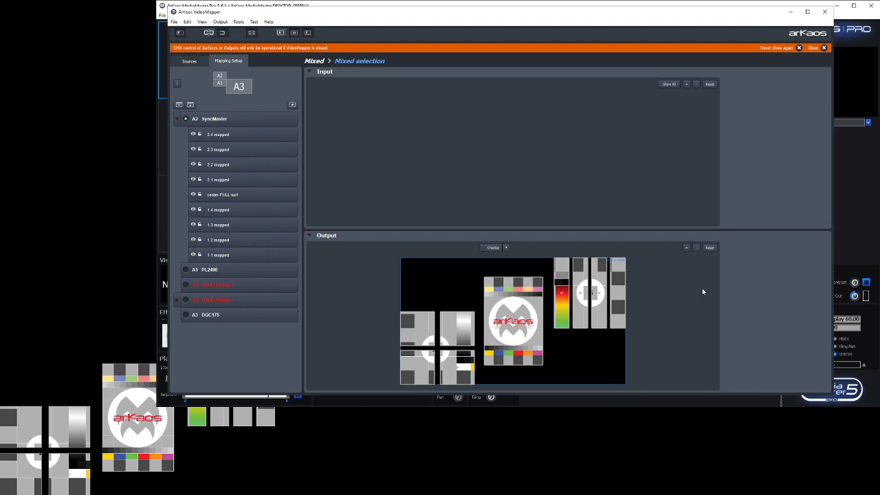
Compare surfaces 2.1 and 2.2 mapped in the output preview and clear the selection
{"action": "left_click", "coordinate": [560, 323]}
{"action": "left_click", "coordinate": [576, 320]}
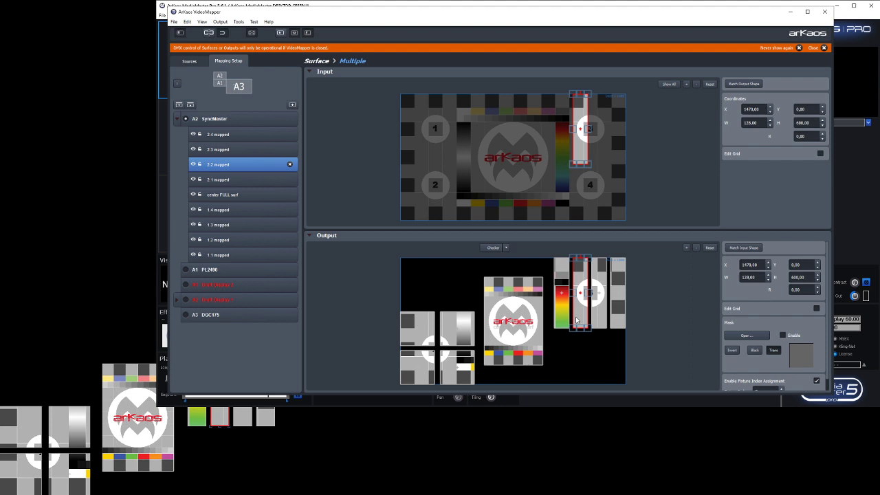
{"action": "left_click", "coordinate": [673, 309]}
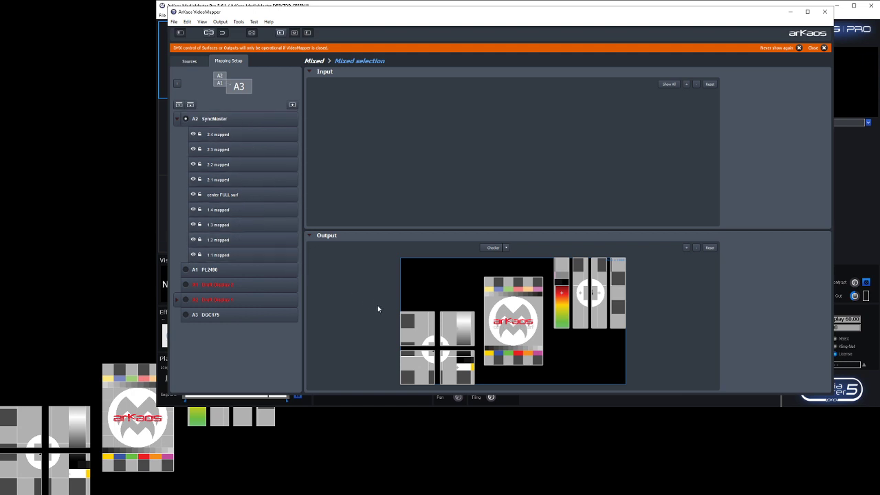
Check the fixture index of surfaces 1.1 to 1.4 mapped and of center FULL surf
{"action": "left_click", "coordinate": [420, 326]}
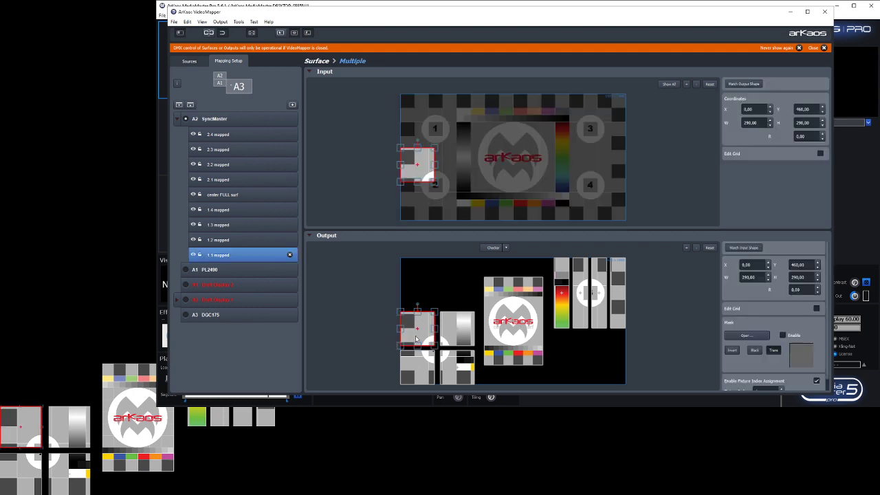
{"action": "scroll", "coordinate": [825, 310], "scroll_direction": "down", "scroll_amount": 1}
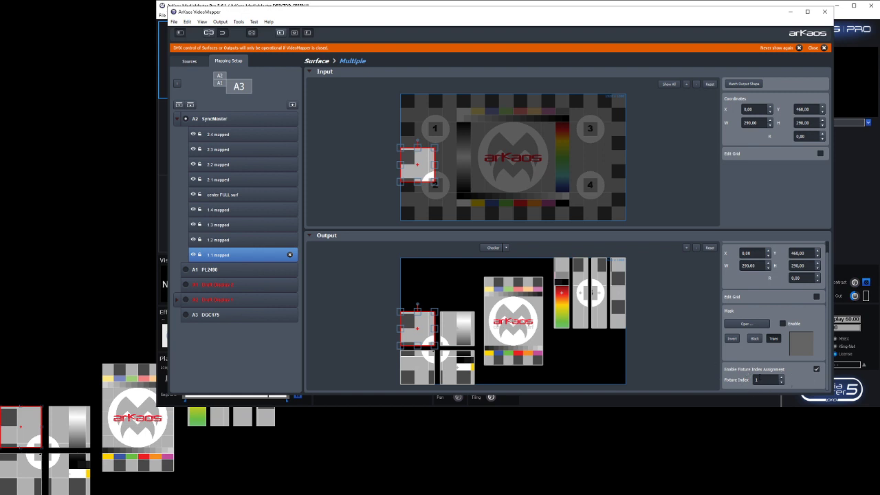
{"action": "left_click", "coordinate": [458, 334]}
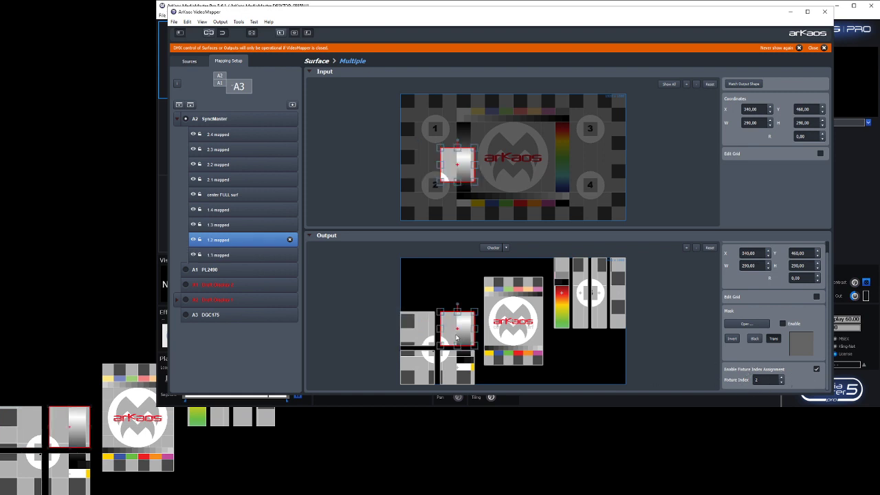
{"action": "left_click", "coordinate": [424, 364]}
{"action": "left_click", "coordinate": [462, 367]}
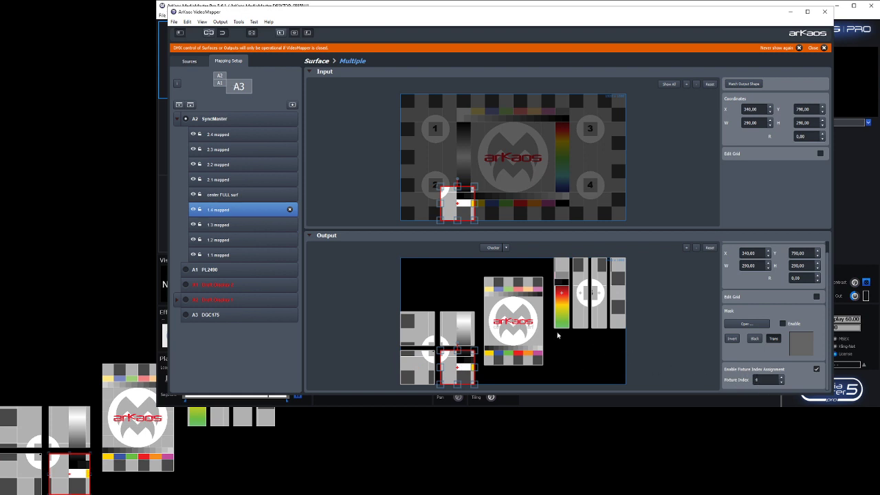
{"action": "left_click", "coordinate": [519, 313]}
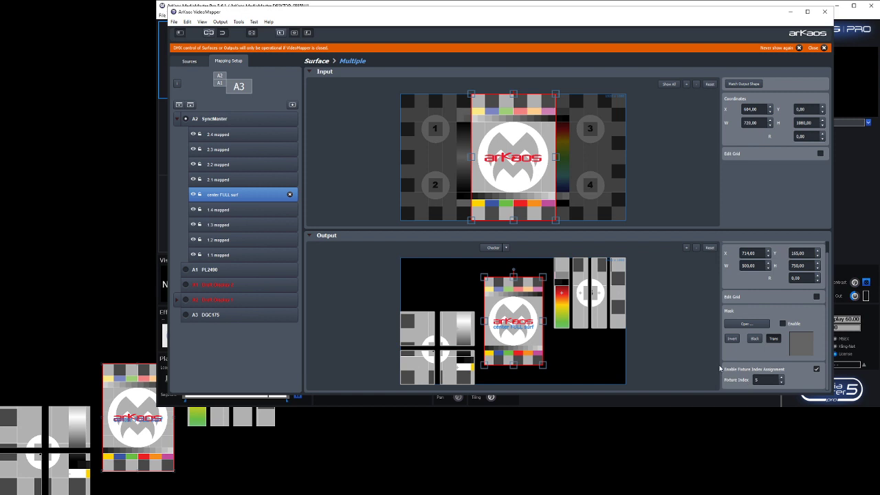
Check the fixture index of surfaces 2.1 to 2.4 mapped twice in sequence, and clear the selection
{"action": "left_click", "coordinate": [562, 316]}
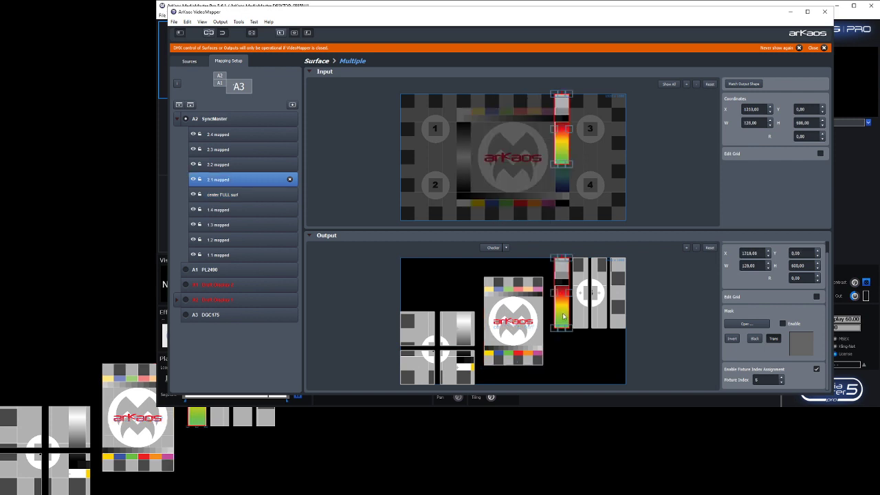
{"action": "left_click", "coordinate": [580, 318]}
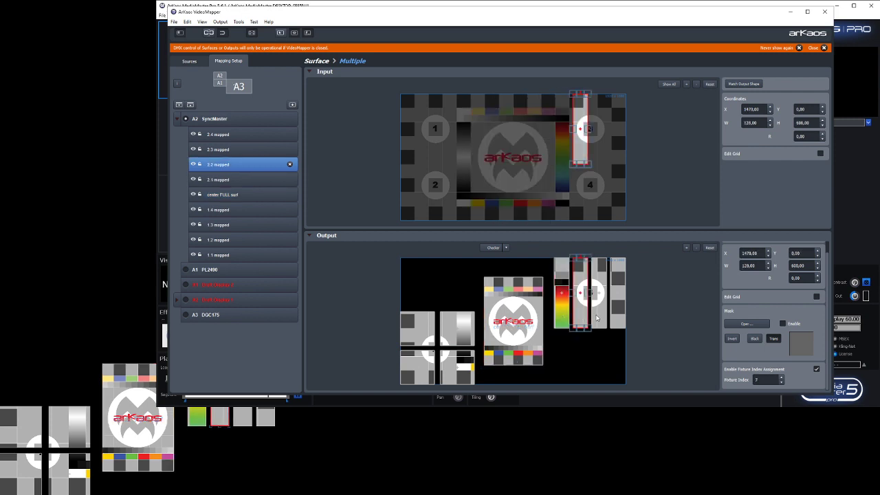
{"action": "left_click", "coordinate": [598, 318]}
{"action": "left_click", "coordinate": [617, 320]}
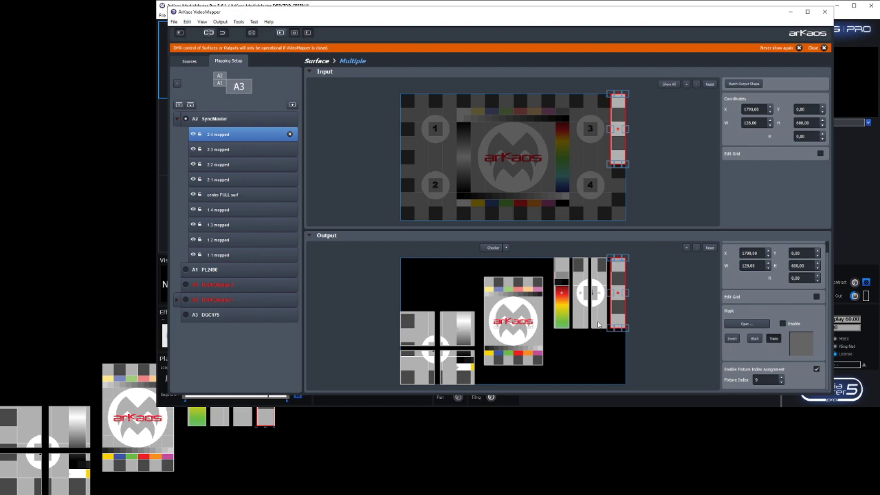
{"action": "left_click", "coordinate": [567, 324]}
{"action": "left_click", "coordinate": [581, 322]}
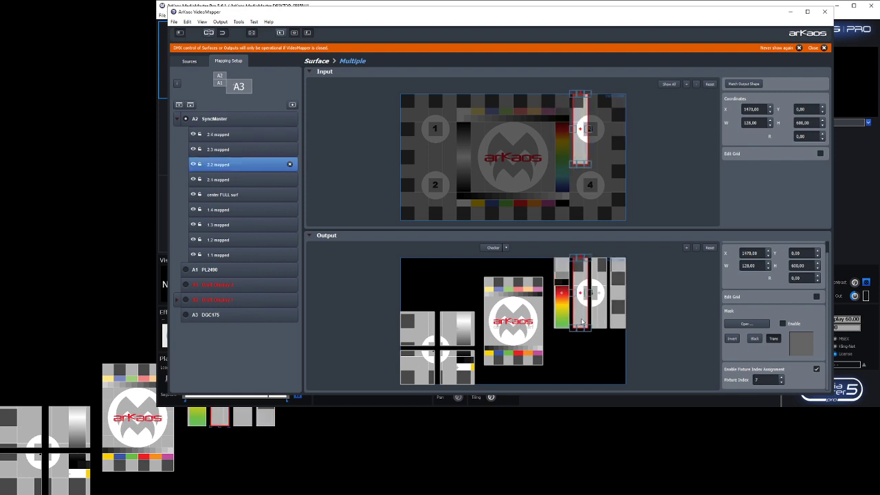
{"action": "left_click", "coordinate": [596, 321]}
{"action": "left_click", "coordinate": [620, 322]}
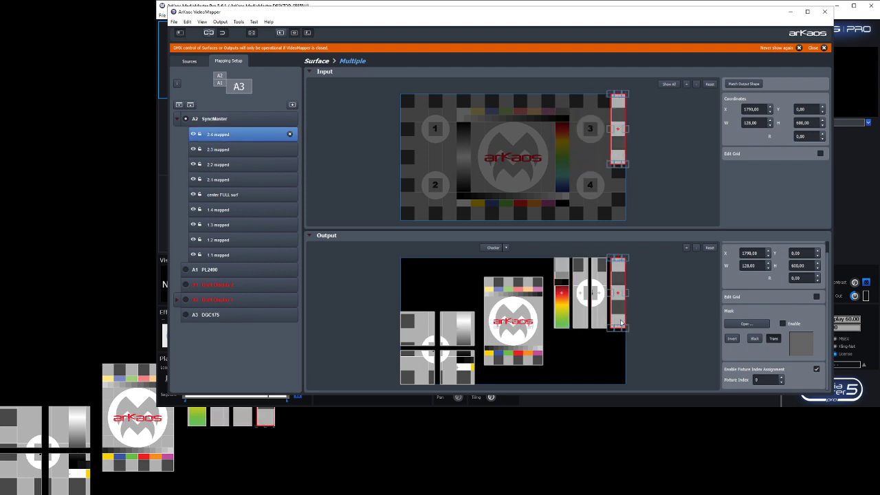
{"action": "left_click", "coordinate": [660, 321]}
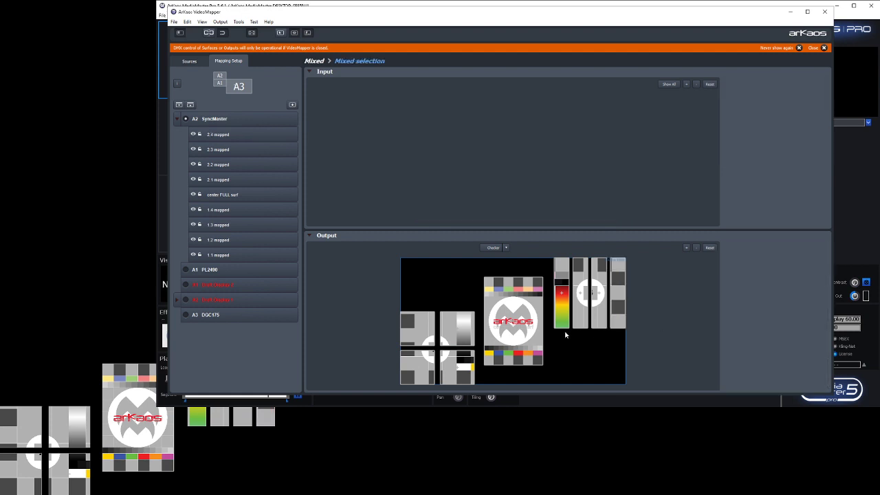
Compare surface 1.1 mapped with surface 2.4 mapped, check the fixture index of 2.4 mapped, and clear the selection
{"action": "left_click", "coordinate": [424, 335]}
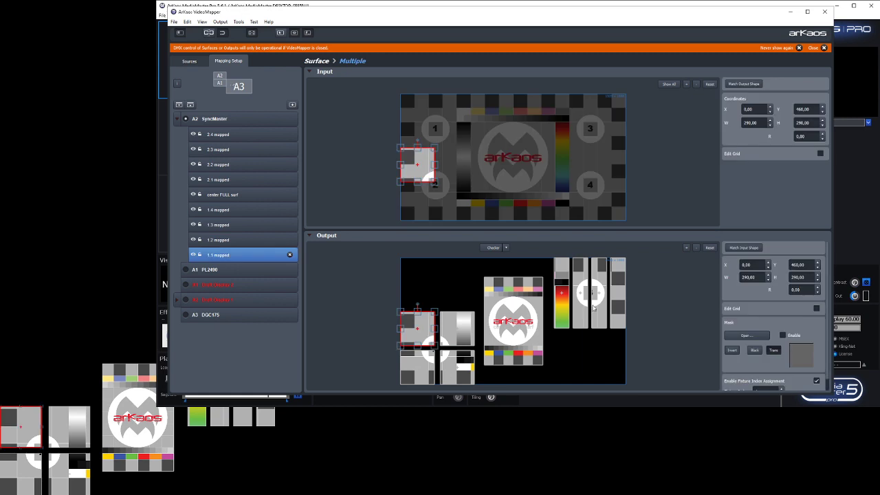
{"action": "left_click", "coordinate": [619, 318]}
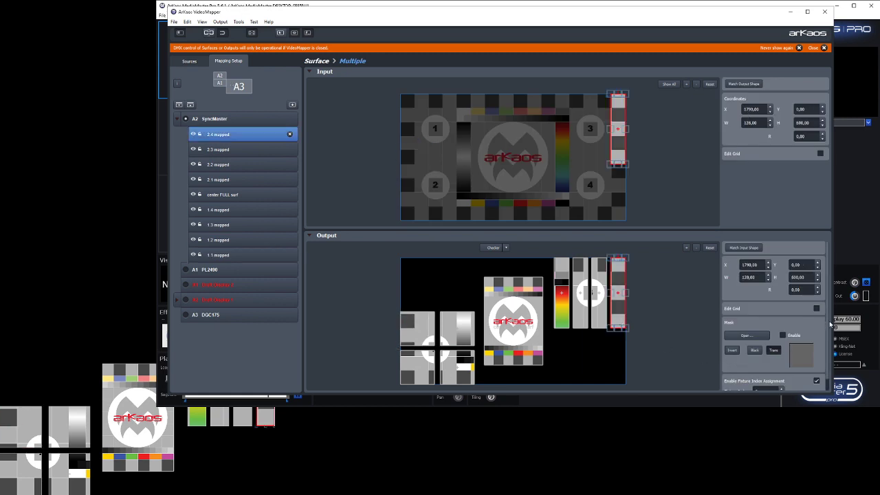
{"action": "scroll", "coordinate": [828, 327], "scroll_direction": "down", "scroll_amount": 1}
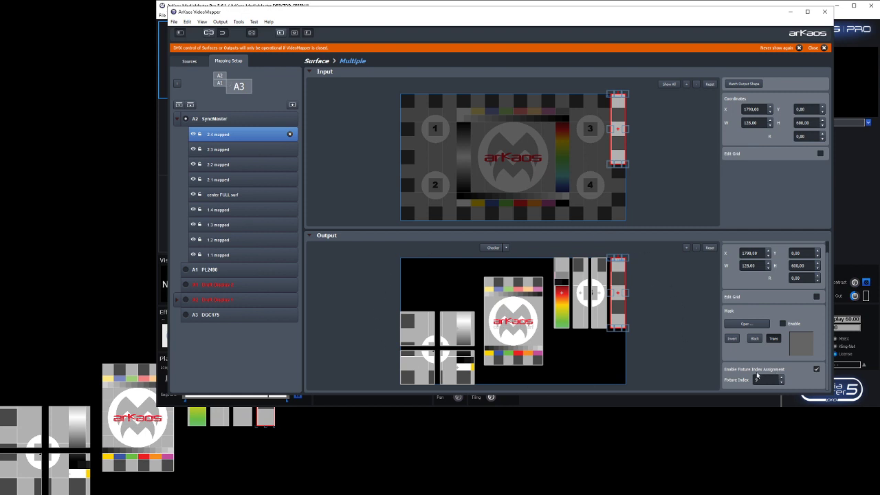
{"action": "left_click", "coordinate": [663, 316]}
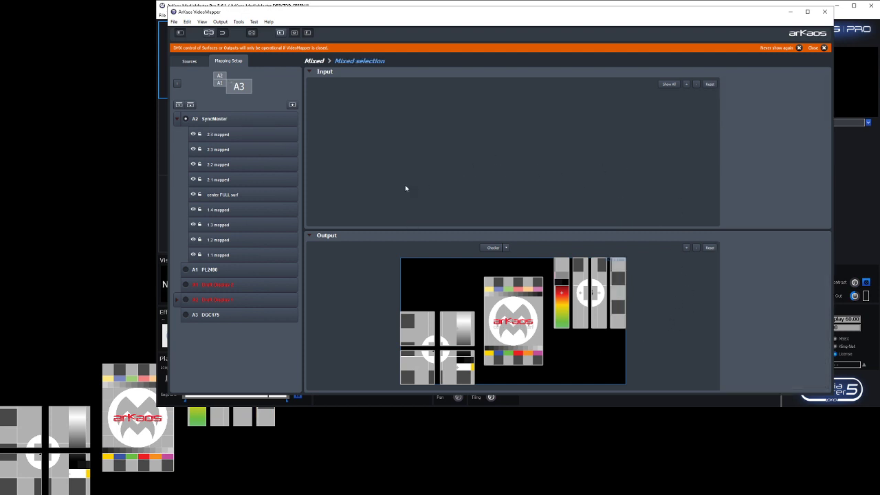
{"action": "left_click", "coordinate": [420, 328]}
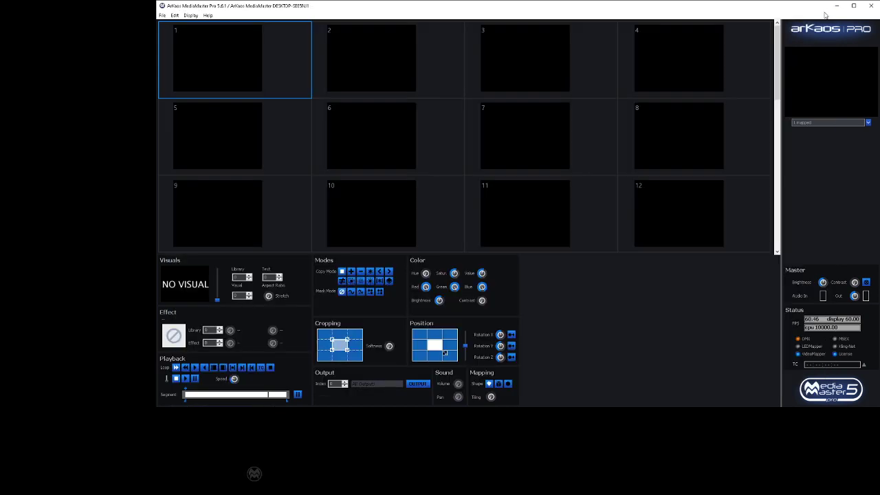
Close the VideoMapper and open the DMX settings in the MediaMaster preferences
{"action": "left_click", "coordinate": [825, 12]}
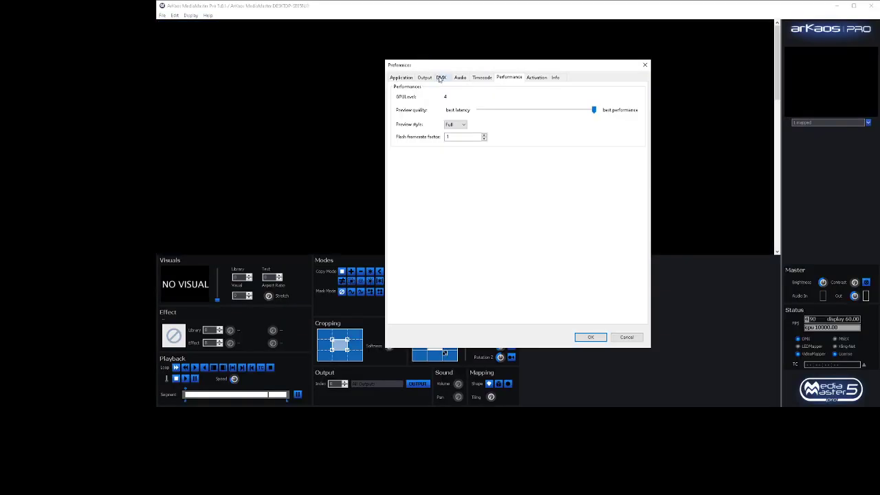
{"action": "left_click", "coordinate": [440, 77]}
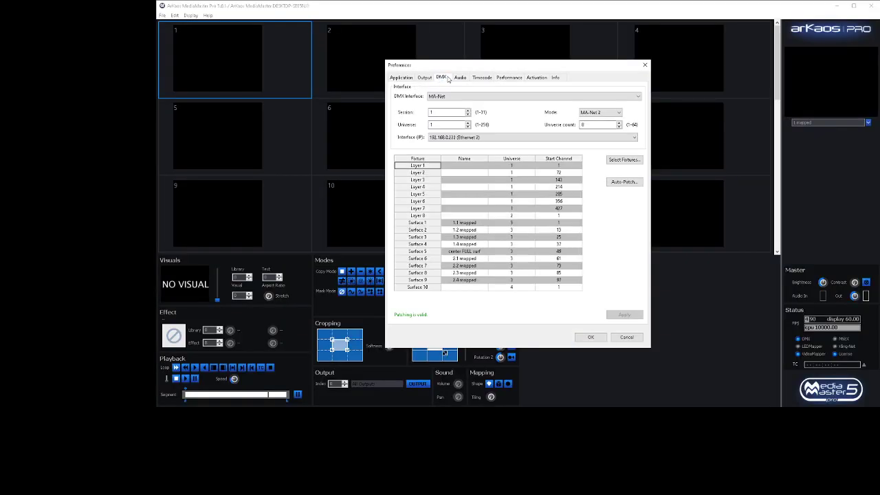
{"action": "left_click_drag", "start_coordinate": [464, 67], "coordinate": [438, 41]}
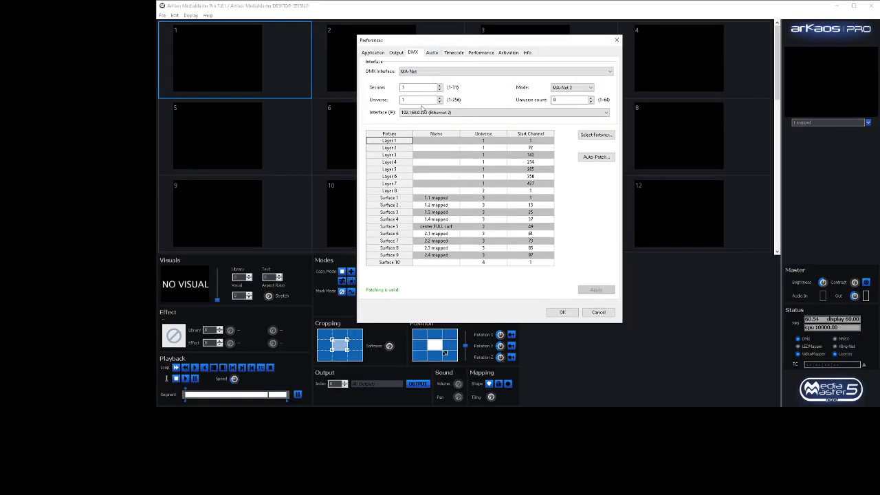
Highlight the patch entries of Layer 1 to 8 and of Surface 1 to 10 to review them
{"action": "left_click_drag", "start_coordinate": [410, 141], "coordinate": [408, 194]}
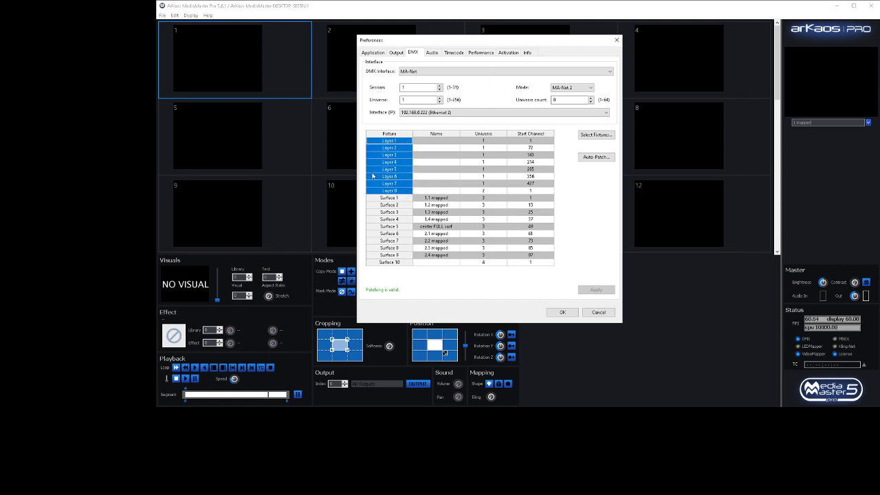
{"action": "left_click", "coordinate": [405, 198]}
{"action": "left_click_drag", "start_coordinate": [404, 200], "coordinate": [402, 264]}
{"action": "left_click", "coordinate": [402, 264]}
{"action": "left_click", "coordinate": [431, 264]}
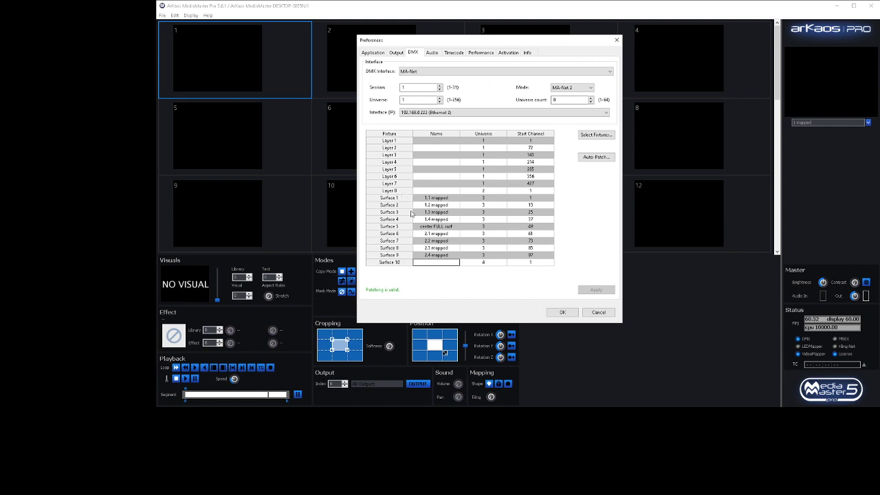
Open the fixture selection for the patch and set the layer fixture version to Layer Extended 1.0
{"action": "left_click", "coordinate": [589, 135]}
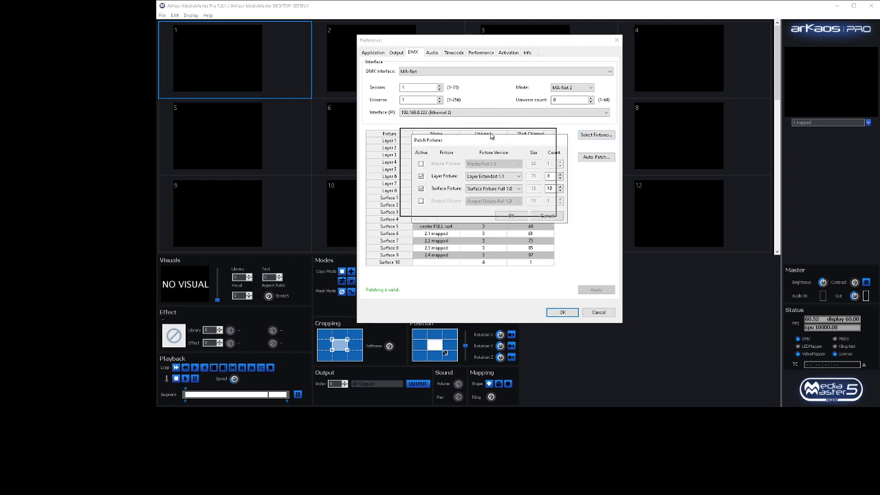
{"action": "left_click_drag", "start_coordinate": [499, 142], "coordinate": [488, 132]}
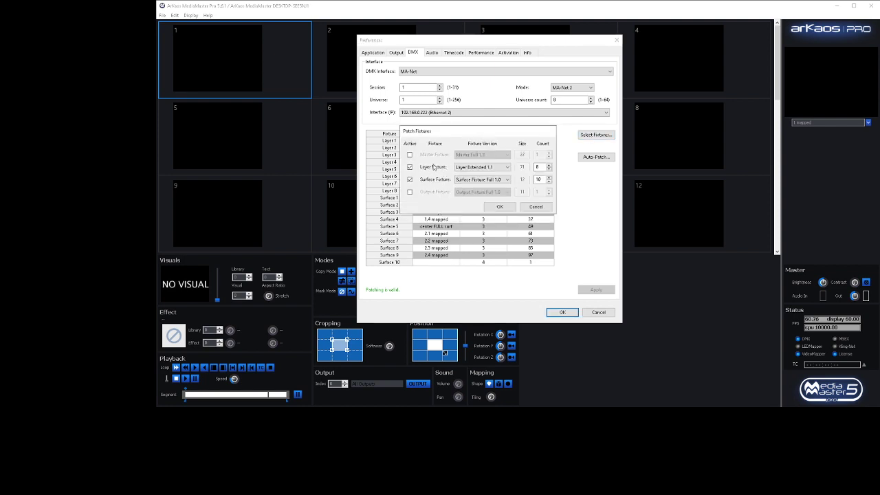
{"action": "left_click", "coordinate": [505, 169]}
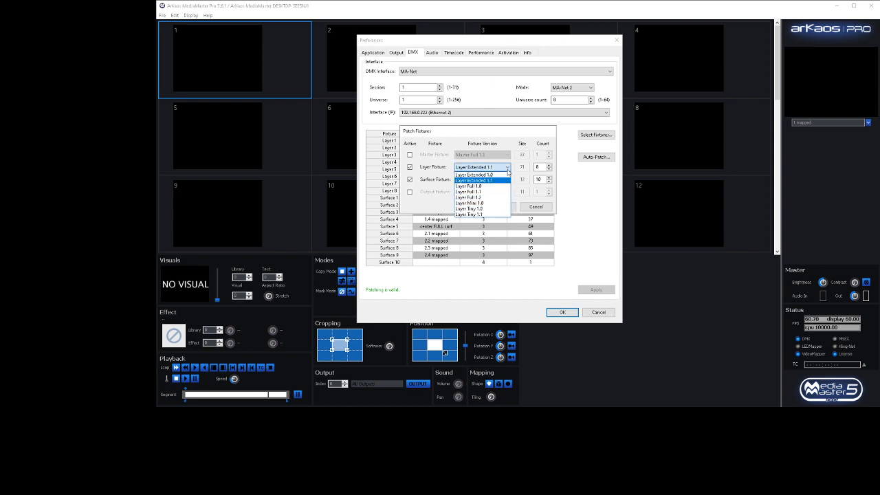
{"action": "left_click", "coordinate": [501, 176]}
{"action": "left_click", "coordinate": [503, 169]}
{"action": "left_click", "coordinate": [501, 179]}
{"action": "left_click", "coordinate": [502, 167]}
{"action": "left_click", "coordinate": [474, 174]}
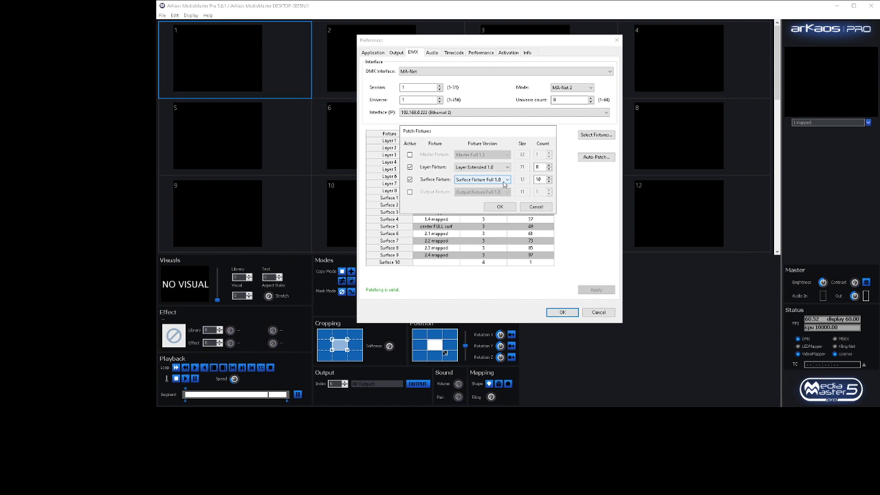
Keep the surface fixture version Surface Fixture Full 1.0, set its count to 9, and accept the fixture selection
{"action": "left_click", "coordinate": [503, 181]}
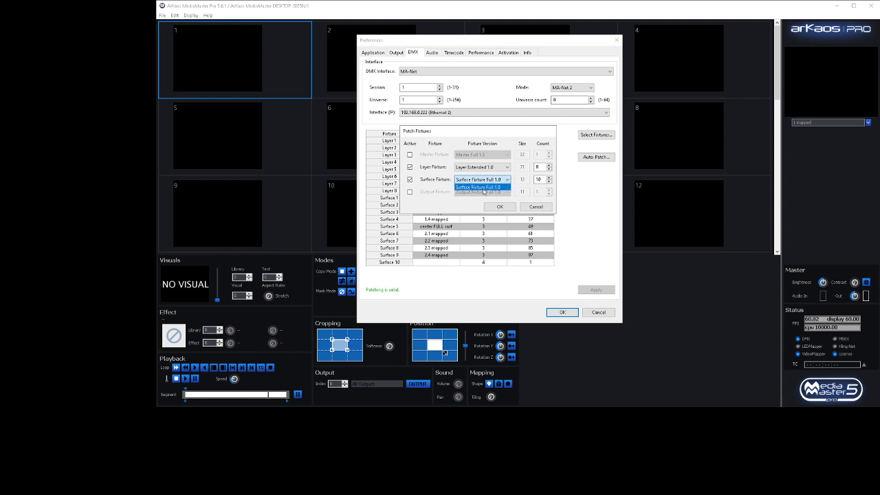
{"action": "left_click", "coordinate": [548, 182]}
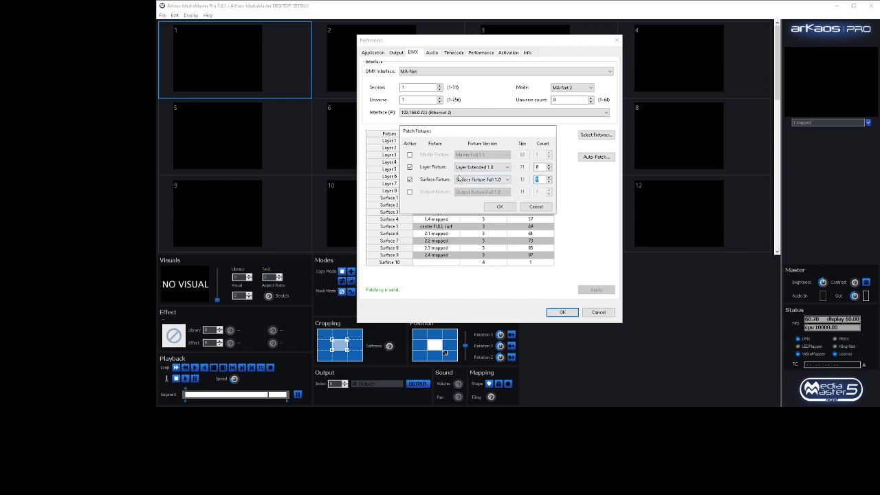
{"action": "type", "text": "10"}
{"action": "left_click", "coordinate": [501, 207]}
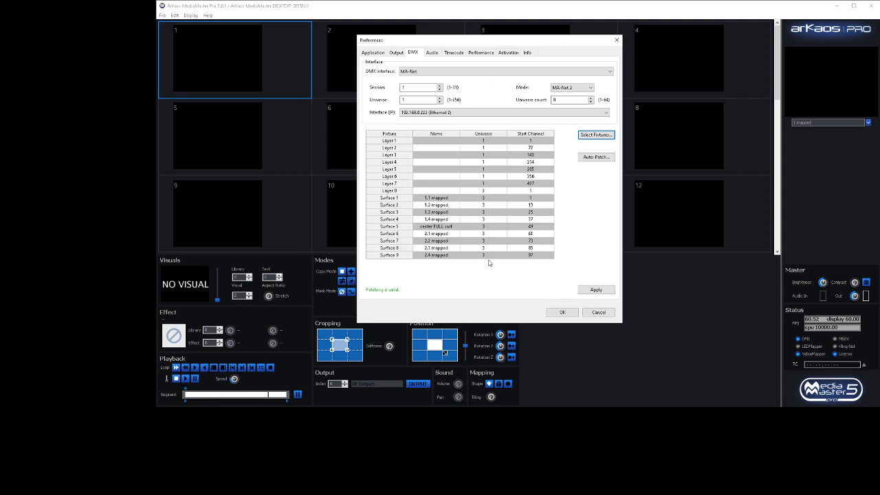
Review how the mapped surface names match fixtures Surface 1 to Surface 9 in the patch table
{"action": "left_click", "coordinate": [435, 199]}
{"action": "left_click", "coordinate": [439, 227]}
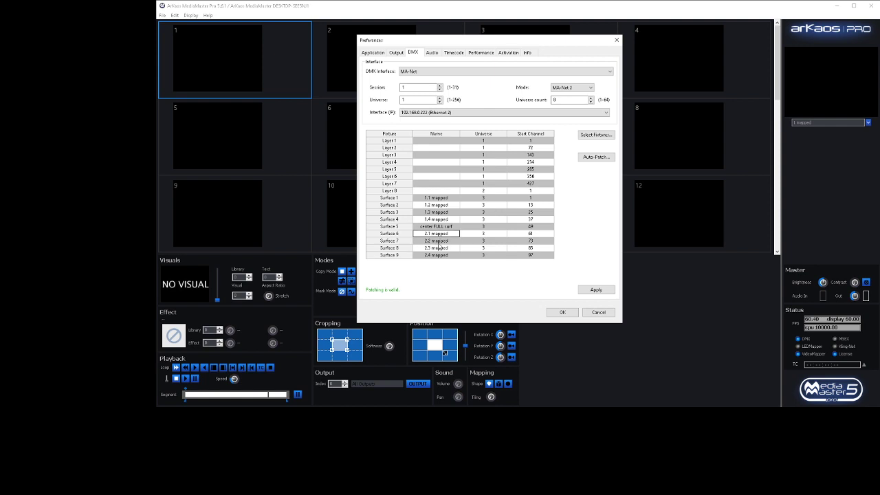
{"action": "left_click", "coordinate": [433, 201]}
{"action": "left_click", "coordinate": [383, 199]}
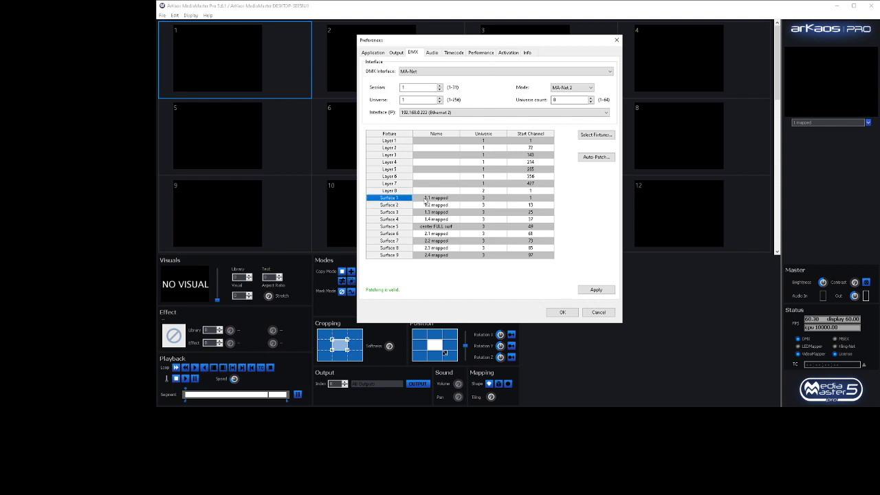
{"action": "left_click", "coordinate": [436, 198]}
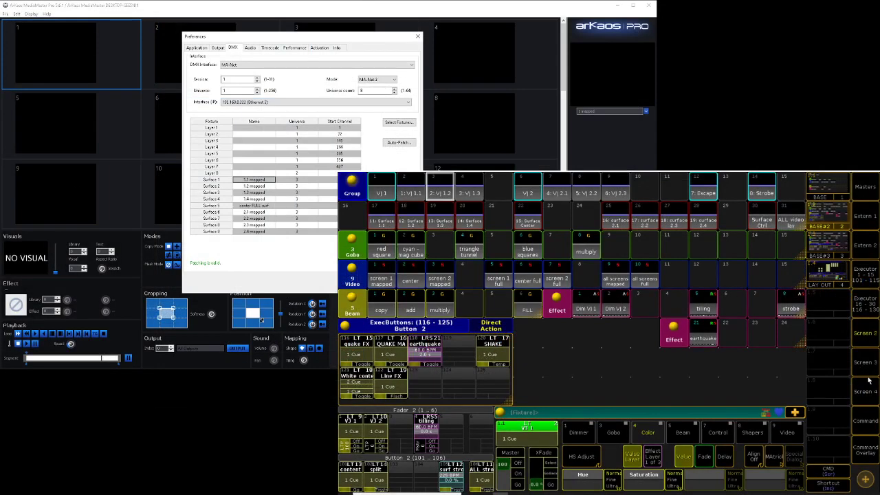
Switch to the grandMA2 console, open the Patch & Fixture Schedule, and display the Surfaces layer
{"action": "left_click", "coordinate": [865, 422]}
{"action": "left_click", "coordinate": [781, 182]}
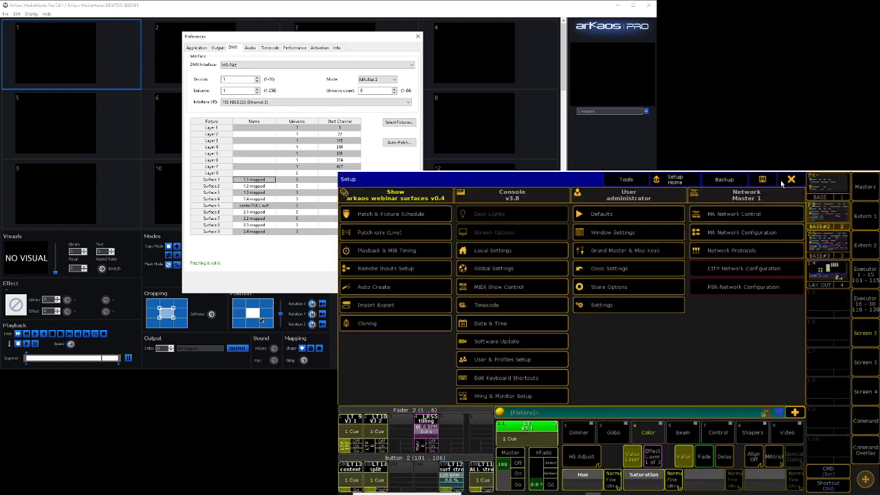
{"action": "left_click", "coordinate": [418, 215]}
{"action": "left_click", "coordinate": [375, 229]}
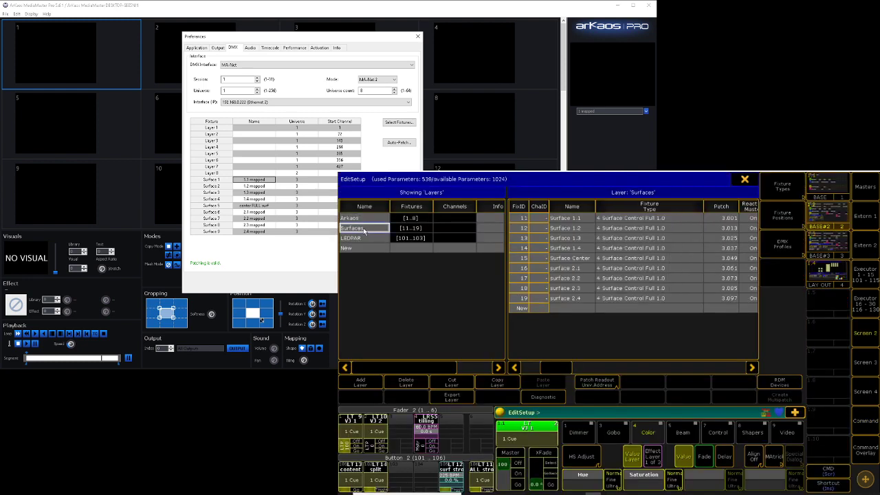
Examine the fixture types and patch addresses of fixtures 11 to 19 in the Surfaces layer
{"action": "left_click", "coordinate": [641, 228]}
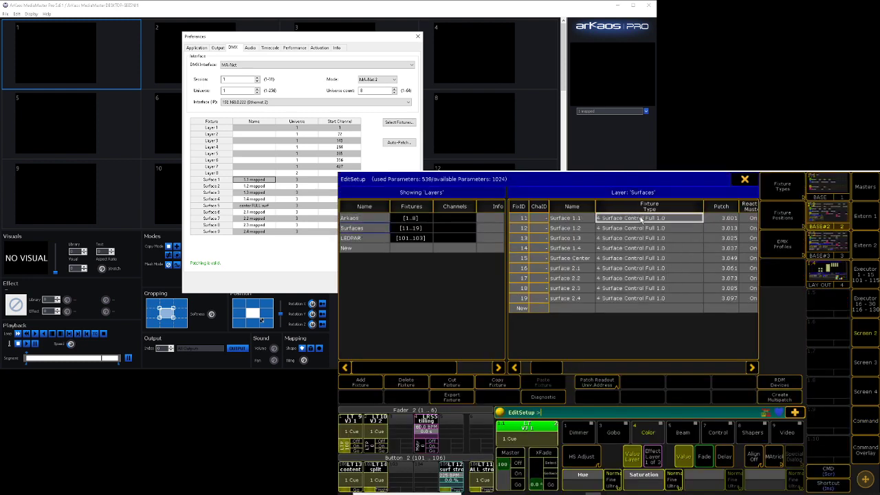
{"action": "left_click_drag", "start_coordinate": [641, 233], "coordinate": [641, 297]}
{"action": "left_click_drag", "start_coordinate": [722, 218], "coordinate": [720, 300]}
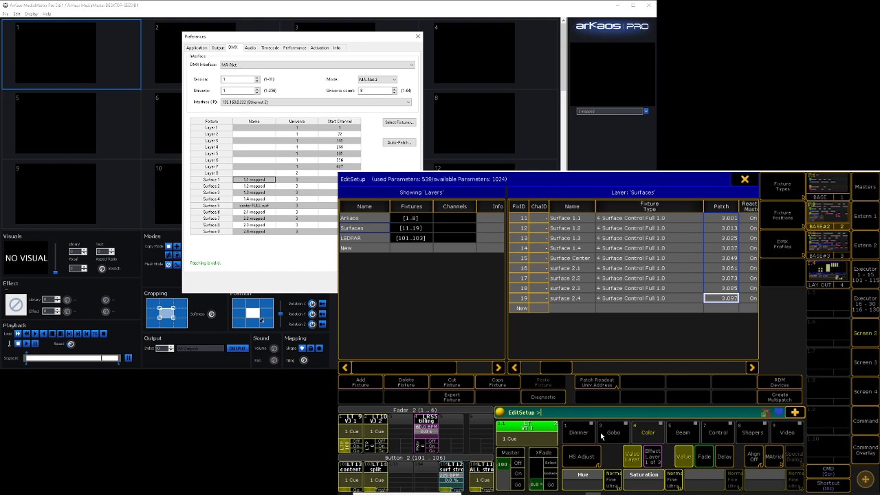
Switch to the web browser and load the ArKaos website in a new tab
{"action": "left_click", "coordinate": [609, 493]}
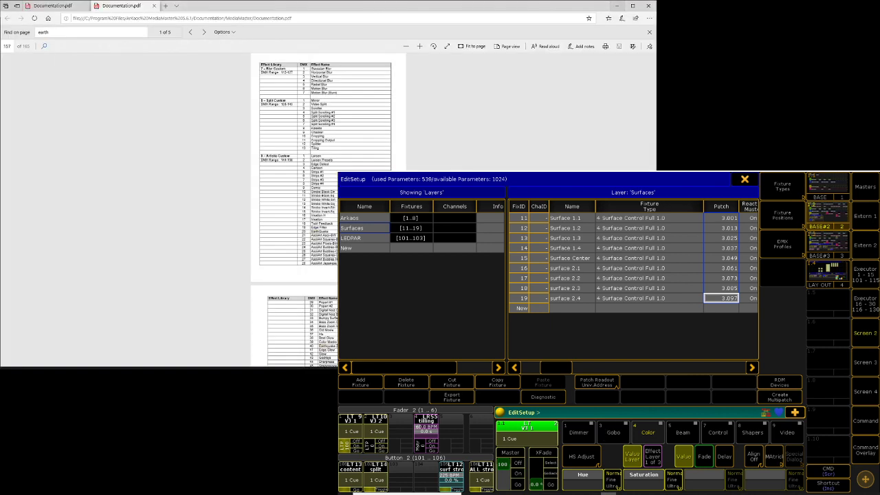
{"action": "left_click", "coordinate": [164, 6]}
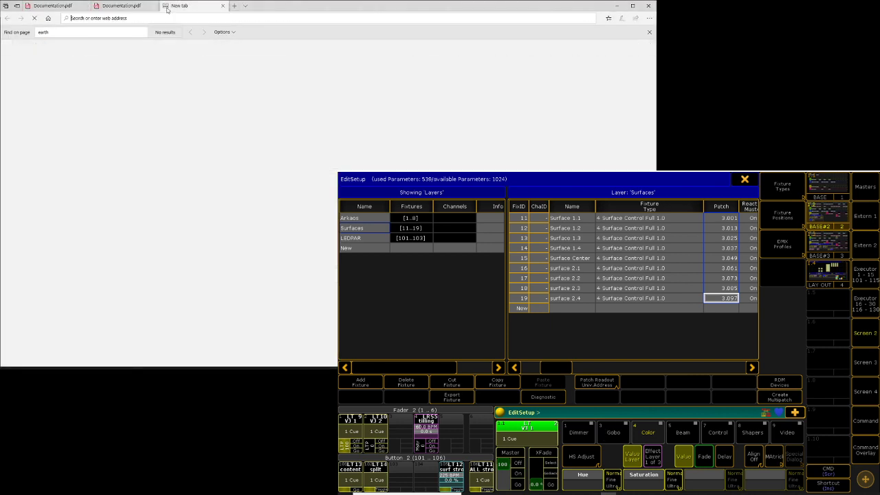
{"action": "type", "text": "arkaos"}
{"action": "key", "text": "Return"}
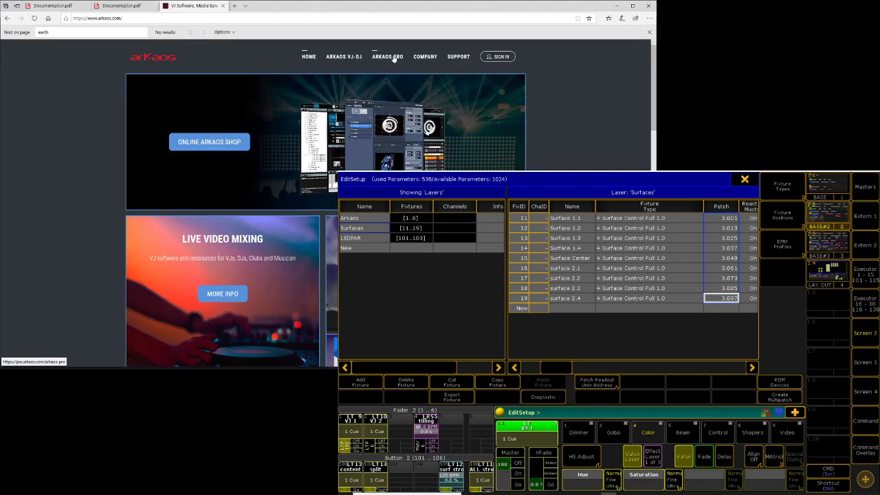
Go to the ArKaos Pro site and open the MediaMaster Pro software page
{"action": "left_click", "coordinate": [392, 58]}
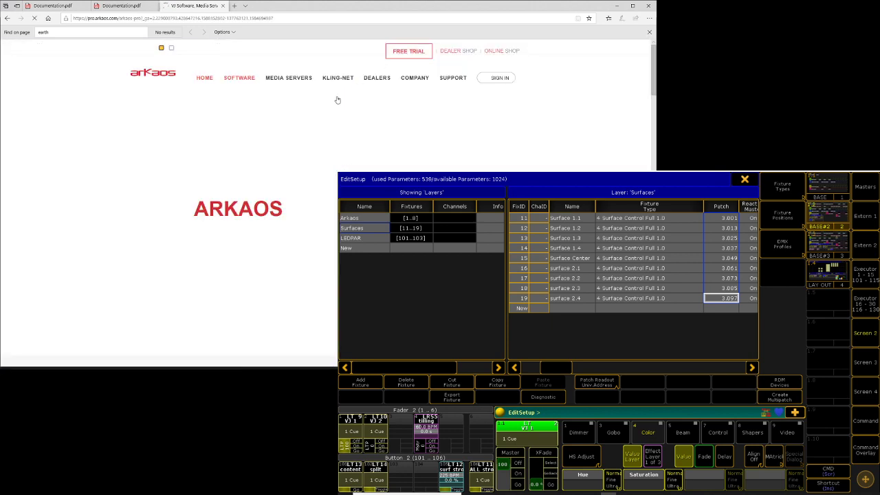
{"action": "mouse_move", "coordinate": [282, 80]}
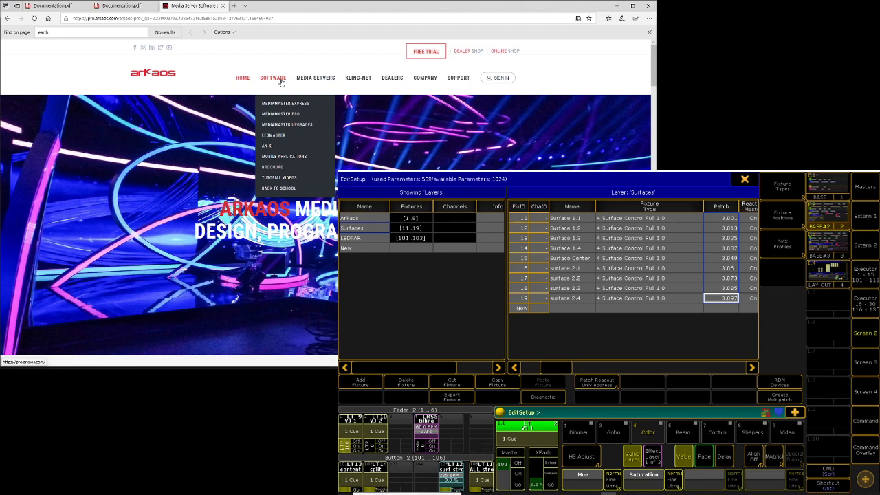
{"action": "mouse_move", "coordinate": [314, 80]}
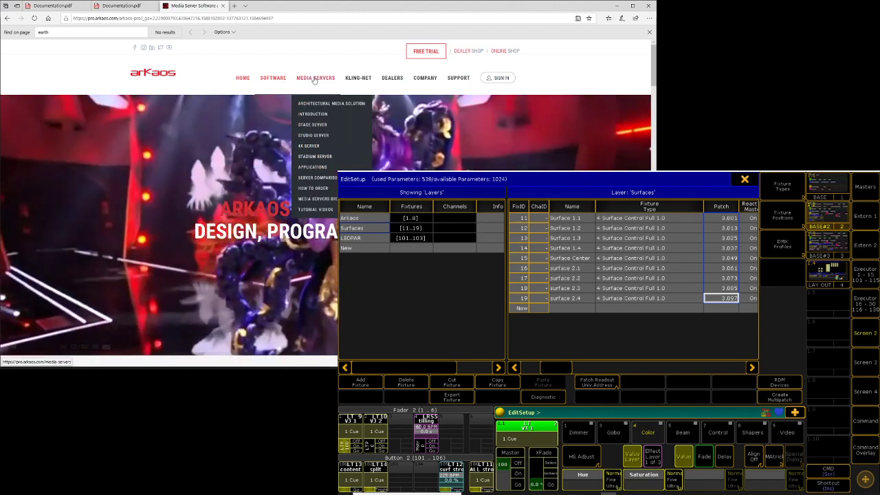
{"action": "mouse_move", "coordinate": [280, 118]}
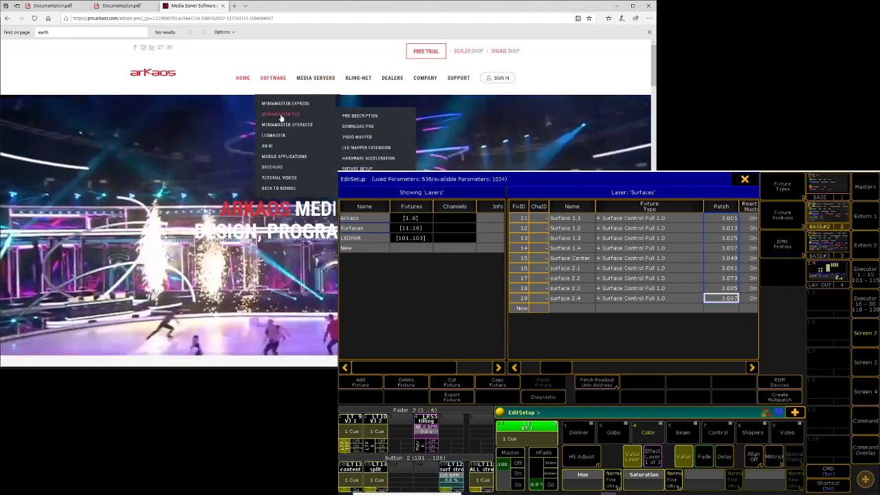
{"action": "left_click", "coordinate": [307, 115]}
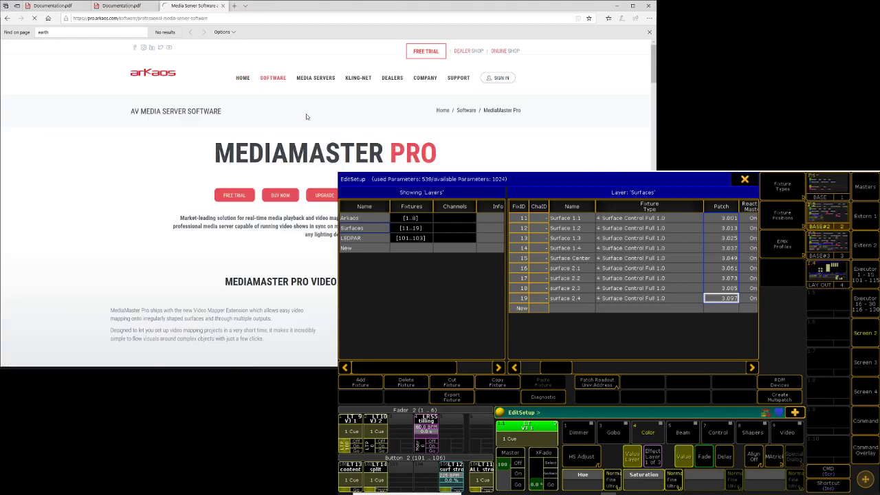
Open the MediaMaster Pro Fixture Setup page and look through the fixture downloads for the console brands
{"action": "mouse_move", "coordinate": [297, 115]}
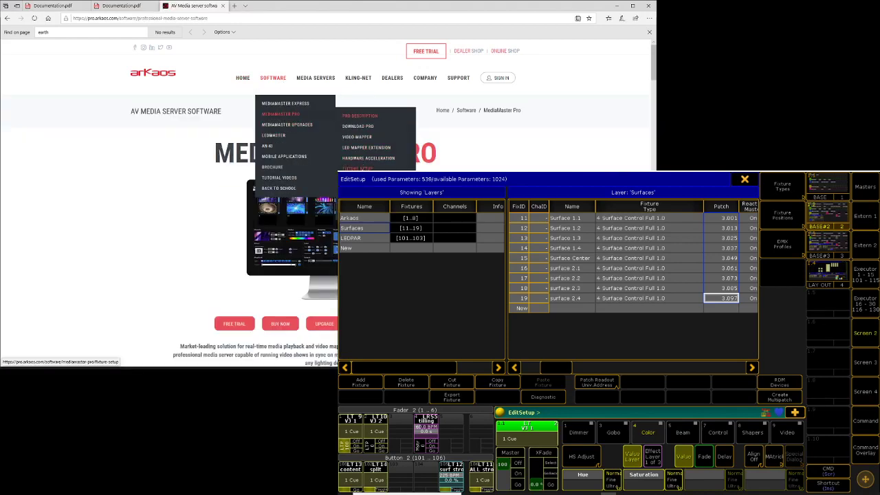
{"action": "left_click", "coordinate": [357, 168]}
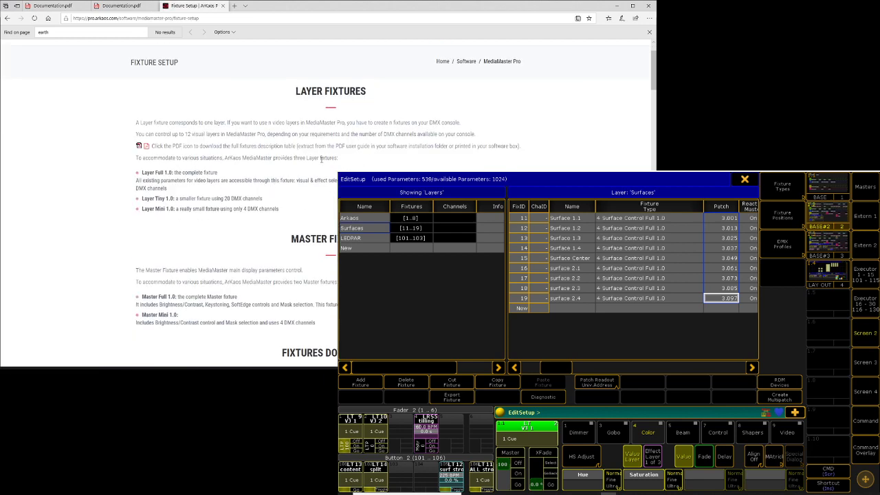
{"action": "scroll", "coordinate": [321, 159], "scroll_direction": "down", "scroll_amount": 15}
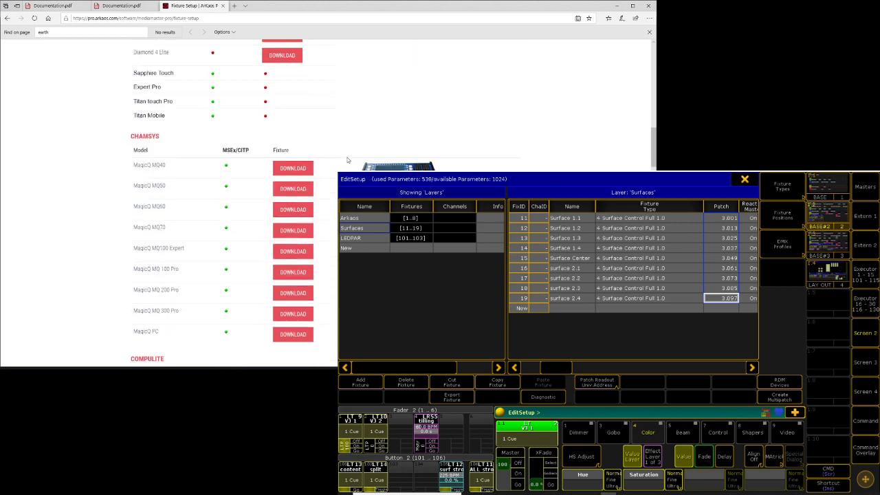
Look through the remaining console brands on the Fixture Setup page and return to the MA Lighting fixture downloads
{"action": "scroll", "coordinate": [348, 160], "scroll_direction": "down", "scroll_amount": 15}
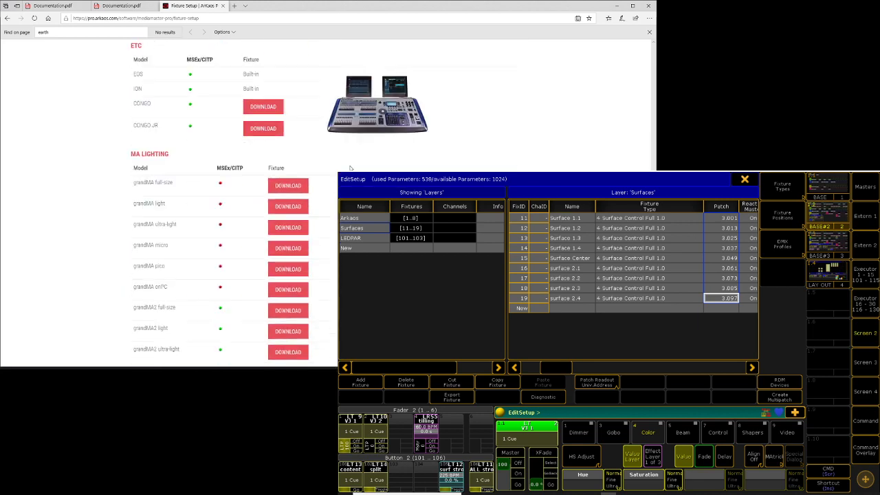
{"action": "scroll", "coordinate": [350, 167], "scroll_direction": "down", "scroll_amount": 15}
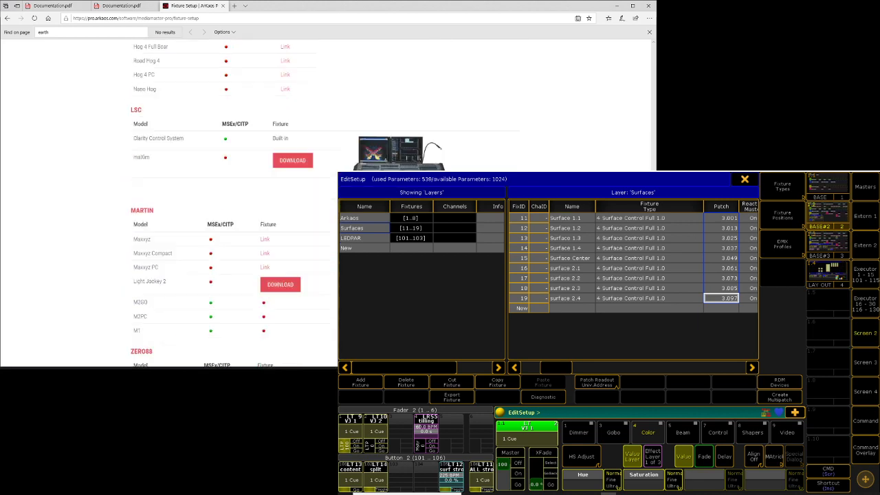
{"action": "scroll", "coordinate": [168, 206], "scroll_direction": "down", "scroll_amount": 5}
{"action": "scroll", "coordinate": [168, 206], "scroll_direction": "up", "scroll_amount": 6}
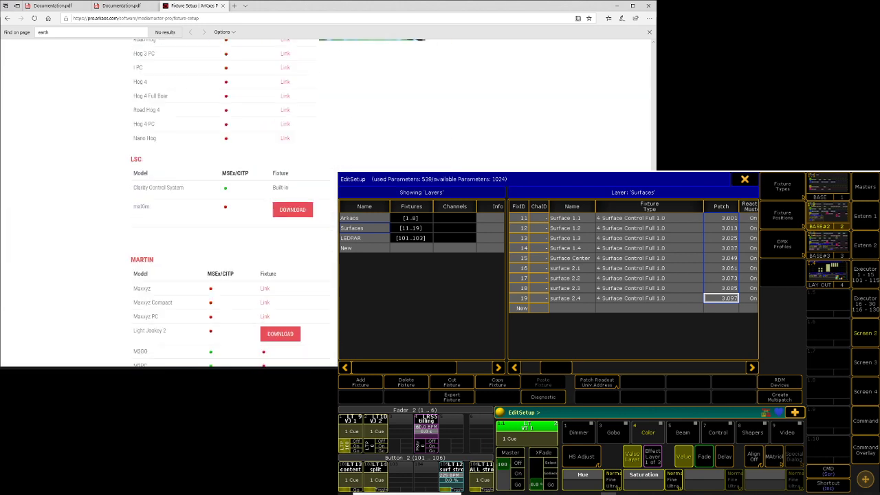
{"action": "scroll", "coordinate": [169, 206], "scroll_direction": "up", "scroll_amount": 8}
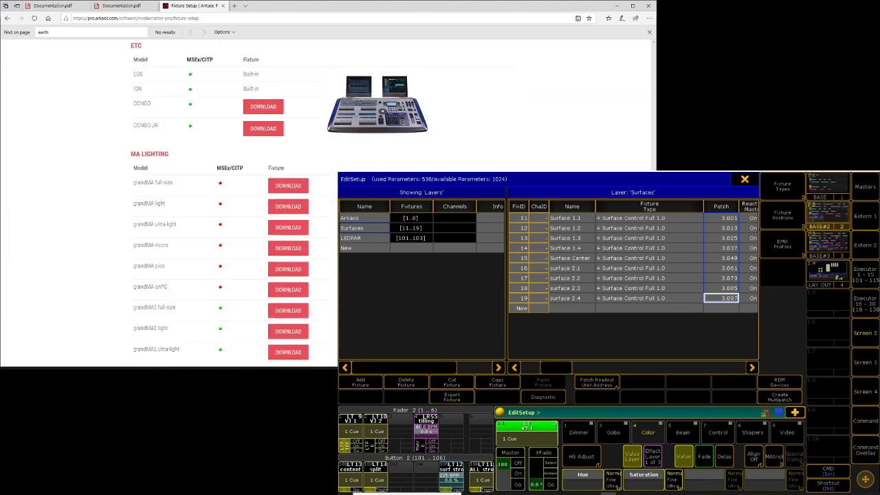
{"action": "scroll", "coordinate": [168, 206], "scroll_direction": "down", "scroll_amount": 2}
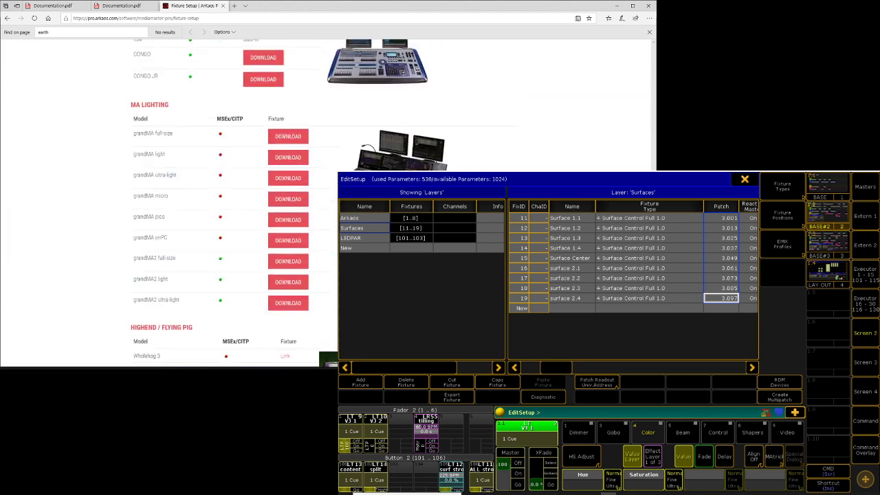
Switch to the MediaMaster documentation PDF, search it for "surface" and go back through the last matches
{"action": "left_click", "coordinate": [116, 7]}
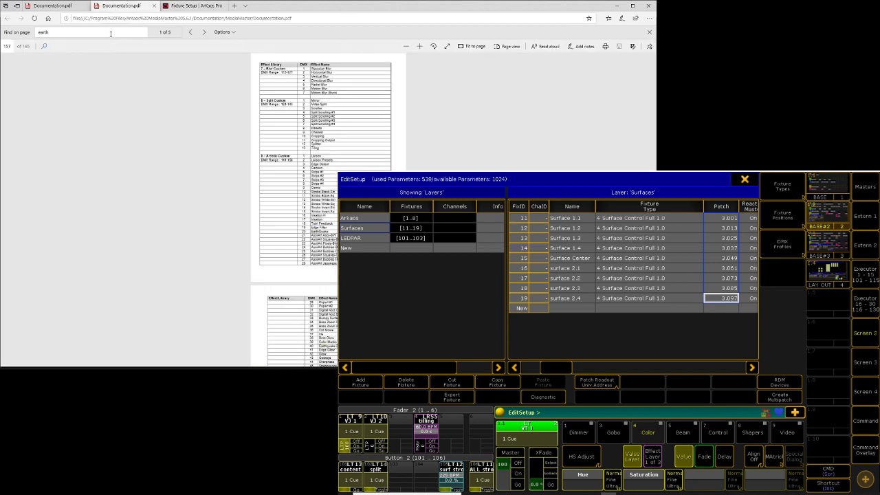
{"action": "left_click", "coordinate": [111, 33]}
{"action": "double_click", "coordinate": [68, 33]}
{"action": "type", "text": "surface"}
{"action": "key", "text": "Return"}
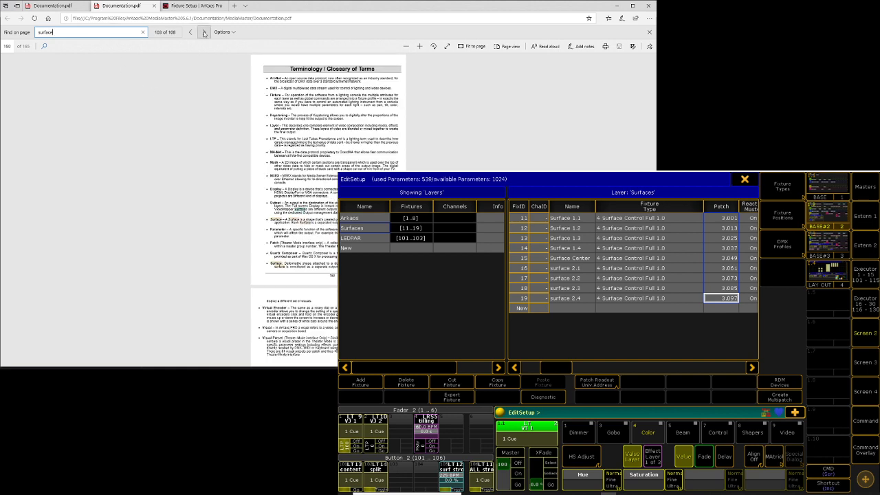
{"action": "left_click", "coordinate": [191, 32]}
{"action": "left_click", "coordinate": [191, 32]}
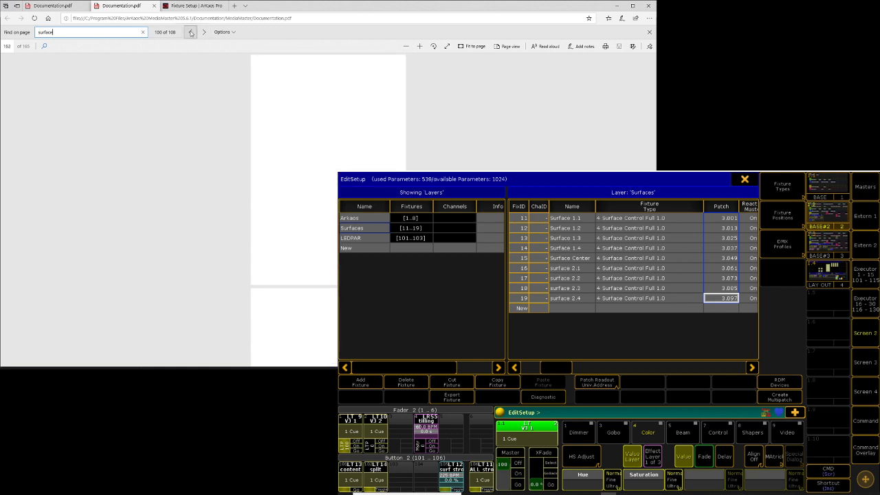
{"action": "left_click", "coordinate": [186, 35]}
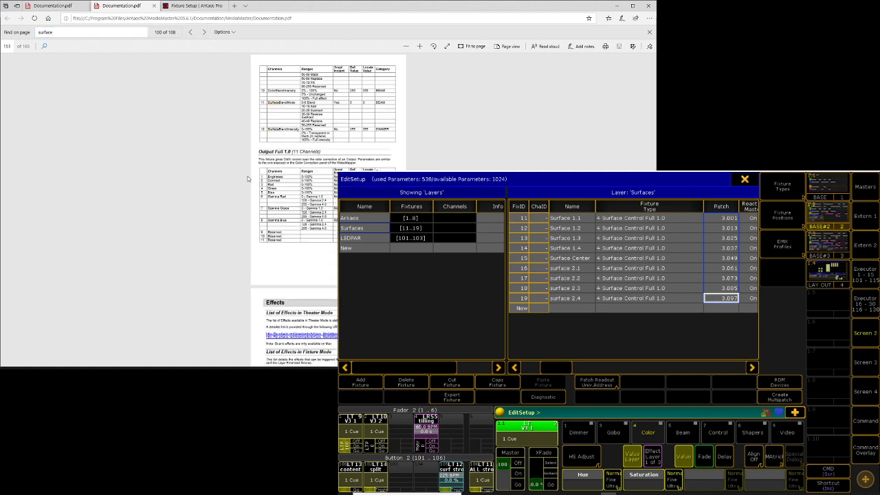
Find the Surface Full 1.0 section in the documentation and examine its stages and 12-channel table
{"action": "scroll", "coordinate": [247, 177], "scroll_direction": "up", "scroll_amount": 3}
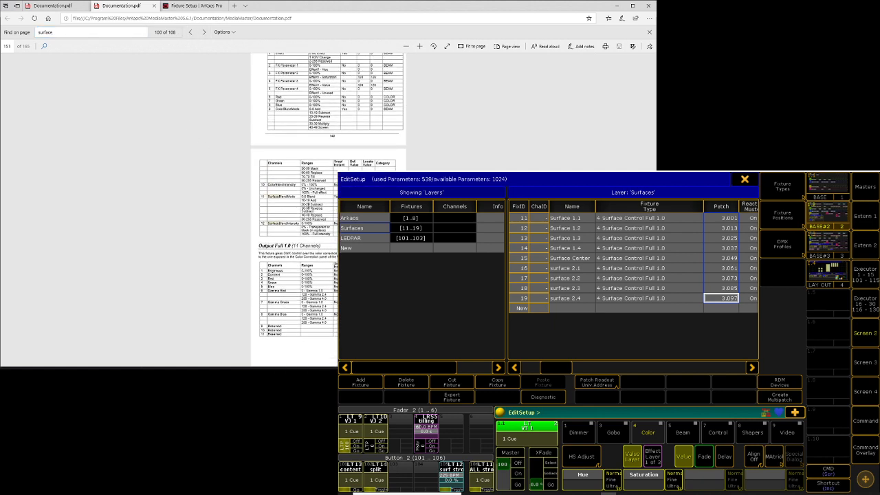
{"action": "scroll", "coordinate": [327, 210], "scroll_direction": "up", "scroll_amount": 6}
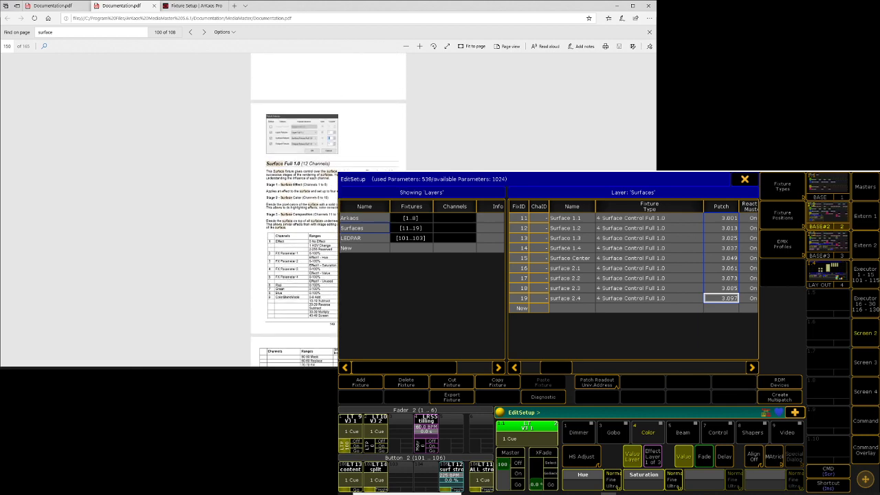
{"action": "scroll", "coordinate": [329, 167], "scroll_direction": "down", "scroll_amount": 2}
{"action": "left_click_drag", "start_coordinate": [266, 117], "coordinate": [338, 117]}
{"action": "left_click", "coordinate": [338, 115]}
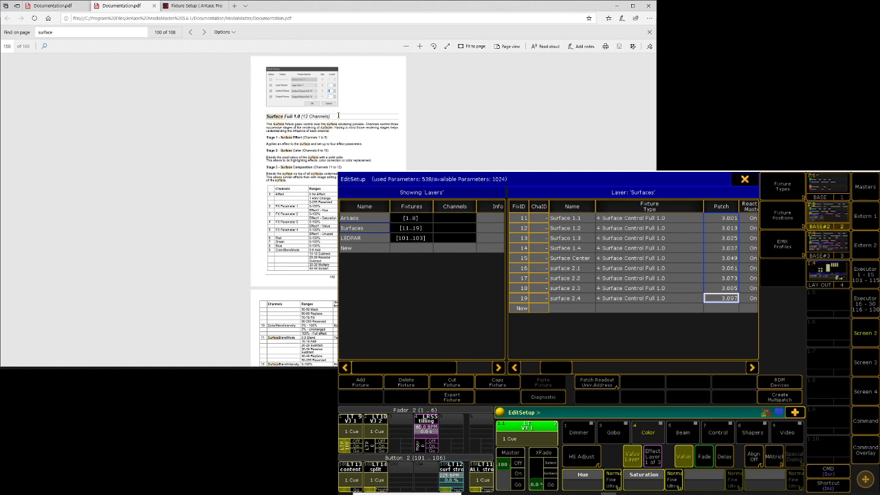
{"action": "scroll", "coordinate": [344, 120], "scroll_direction": "down", "scroll_amount": 2}
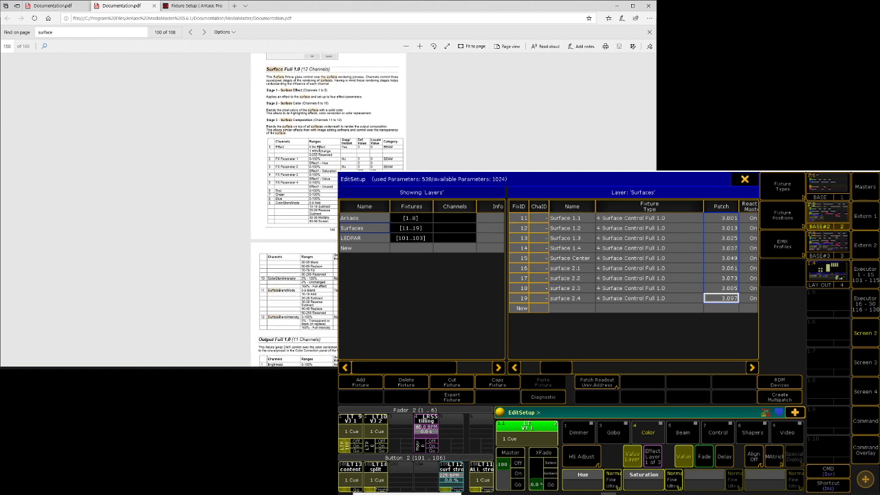
{"action": "key", "text": "ctrl+t"}
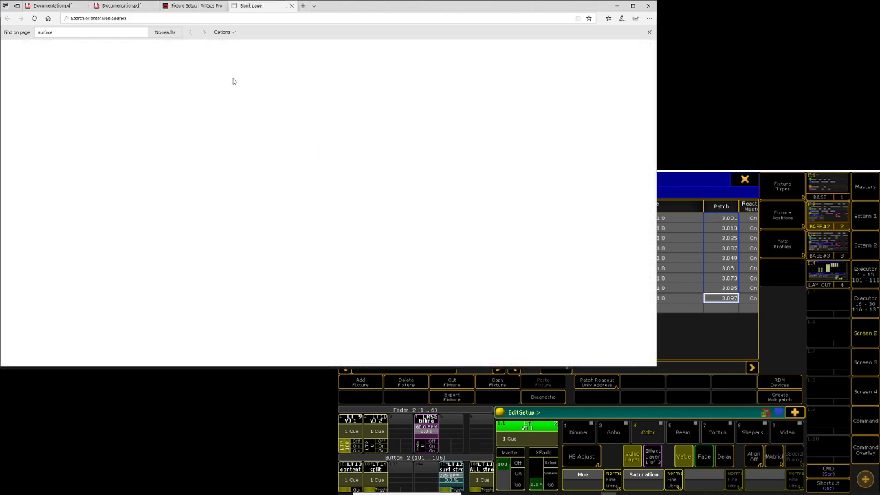
{"action": "left_click", "coordinate": [291, 5]}
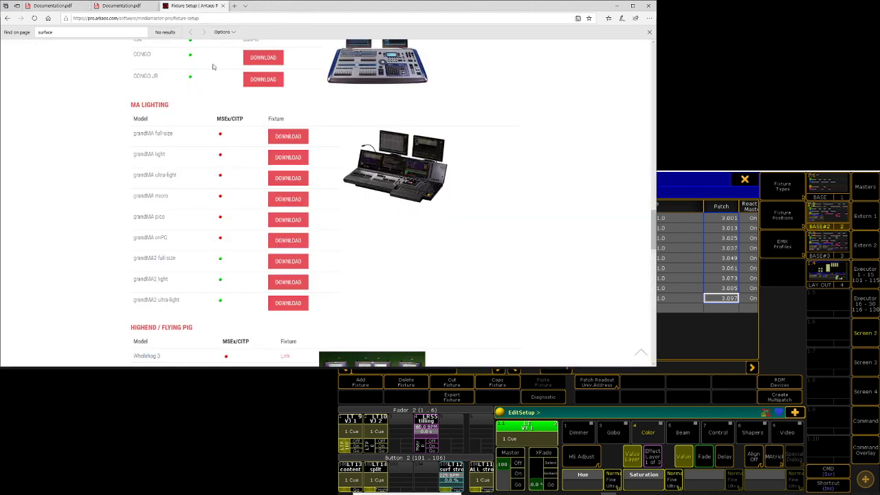
{"action": "left_click", "coordinate": [119, 7]}
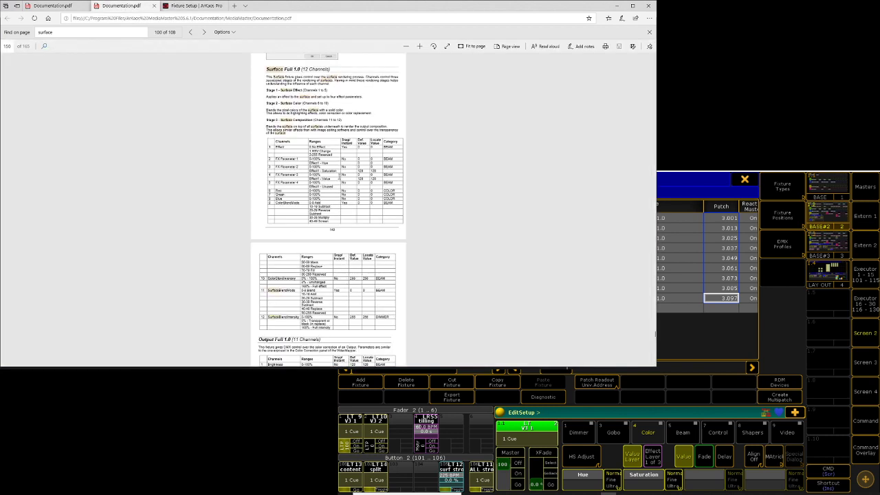
Return to the Fixture Setup page, request the grandMA light fixture download and dismiss the save prompt
{"action": "left_click", "coordinate": [192, 7]}
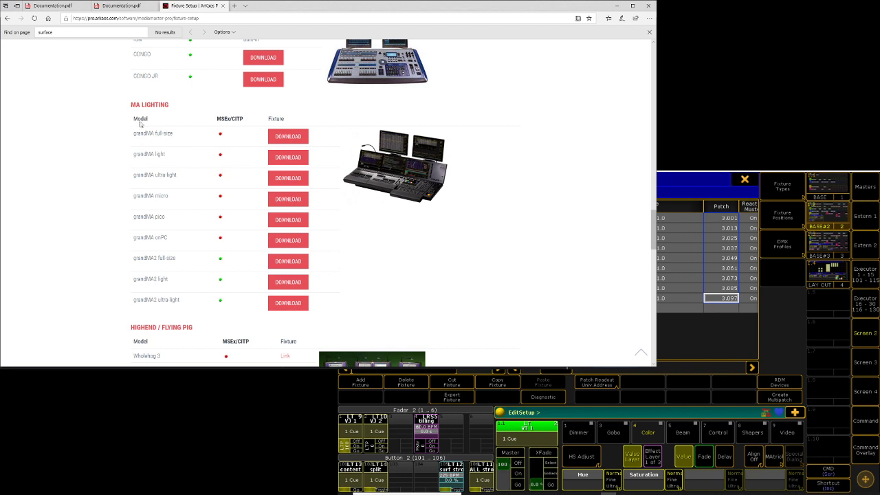
{"action": "left_click_drag", "start_coordinate": [132, 116], "coordinate": [202, 141]}
{"action": "left_click", "coordinate": [197, 158]}
{"action": "left_click", "coordinate": [286, 157]}
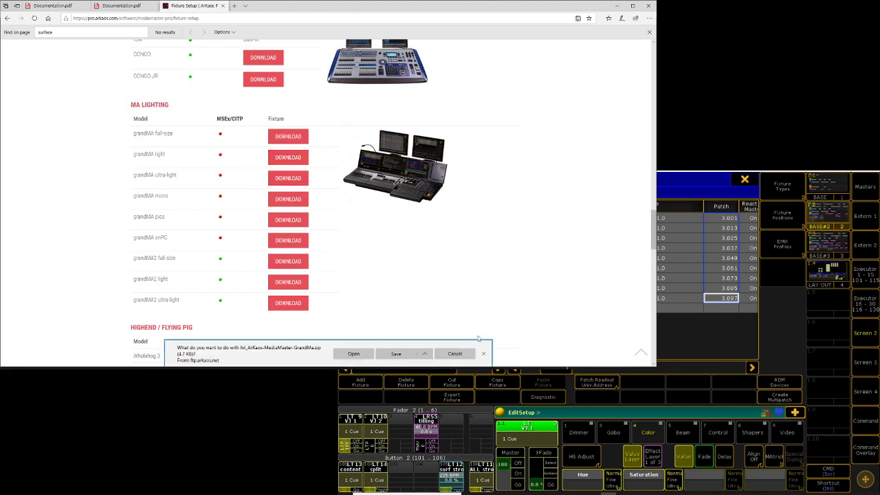
{"action": "left_click", "coordinate": [483, 353]}
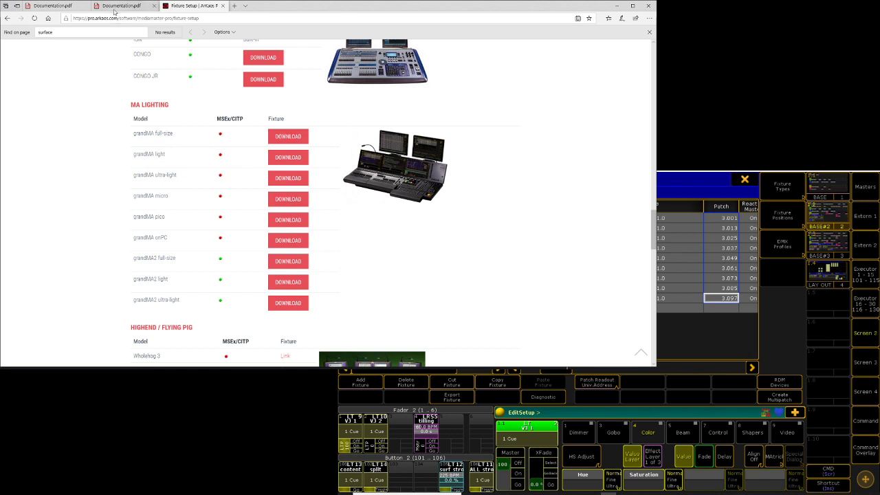
Point out the Surface Full 1.0 heading in the documentation and close the browser with all its tabs
{"action": "left_click", "coordinate": [115, 8]}
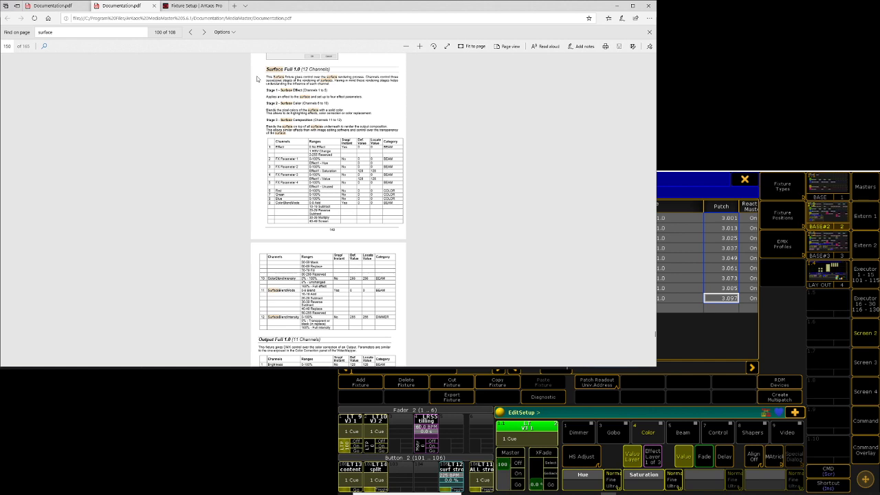
{"action": "left_click_drag", "start_coordinate": [304, 70], "coordinate": [266, 69]}
{"action": "left_click", "coordinate": [643, 8]}
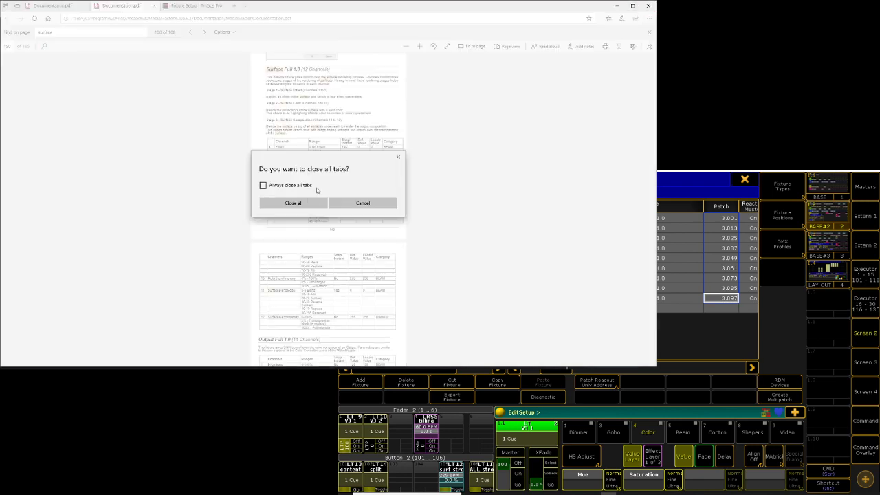
{"action": "left_click", "coordinate": [305, 202]}
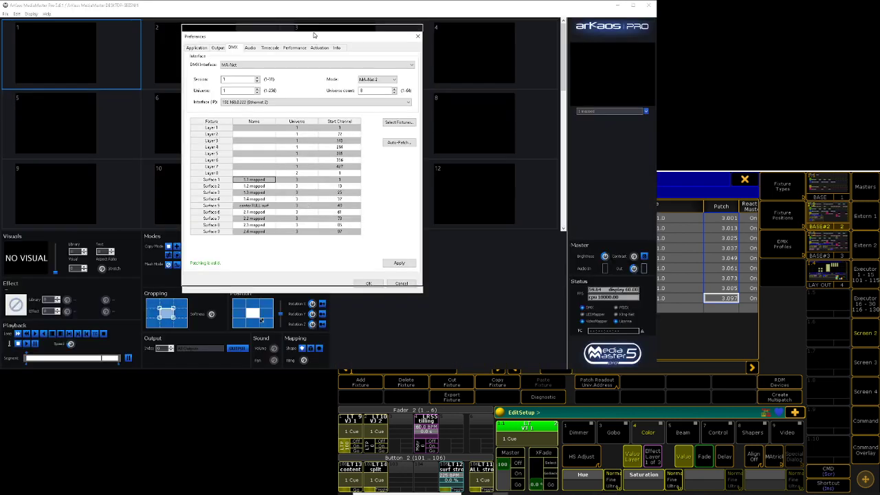
Compare Surface 1 to 9 in the MediaMaster DMX preferences with fixtures 11 to 19 in the console's Surfaces layer
{"action": "left_click_drag", "start_coordinate": [314, 40], "coordinate": [314, 33]}
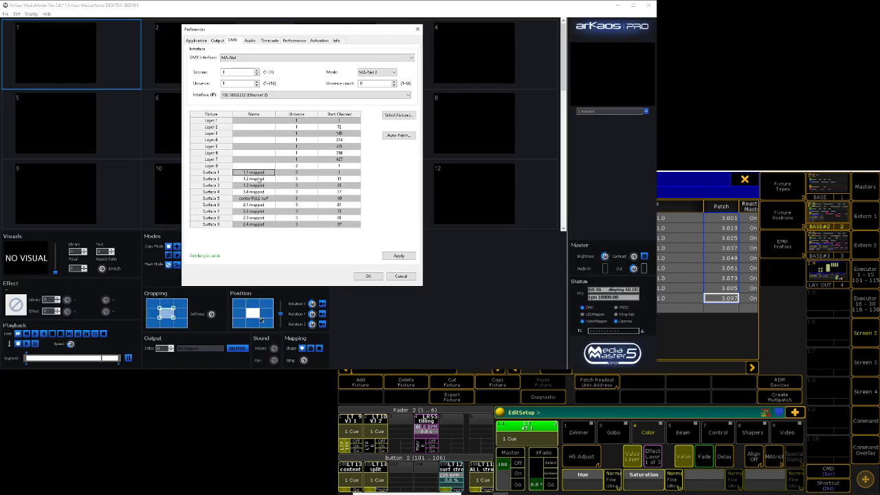
{"action": "left_click_drag", "start_coordinate": [225, 174], "coordinate": [218, 231]}
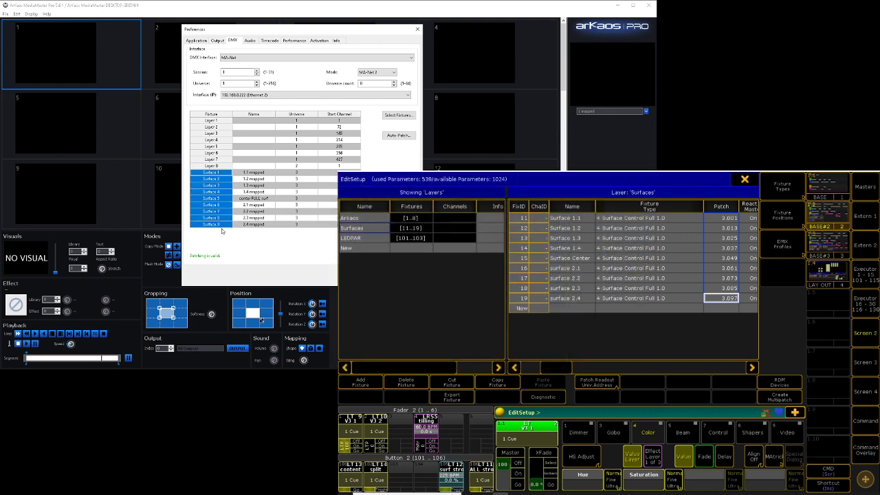
{"action": "left_click_drag", "start_coordinate": [572, 219], "coordinate": [588, 301]}
{"action": "left_click", "coordinate": [560, 220]}
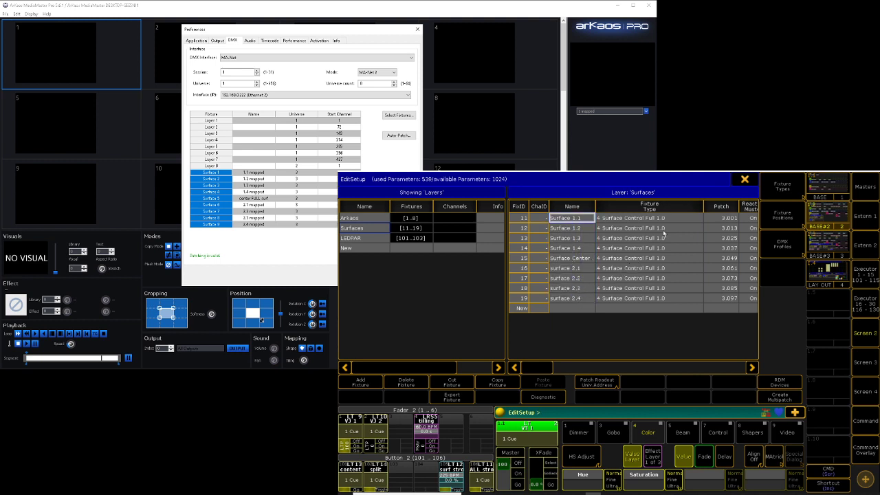
Close the console's EditSetup window and show the BASE#3 view on Screen 2
{"action": "left_click", "coordinate": [743, 182]}
{"action": "left_click", "coordinate": [788, 184]}
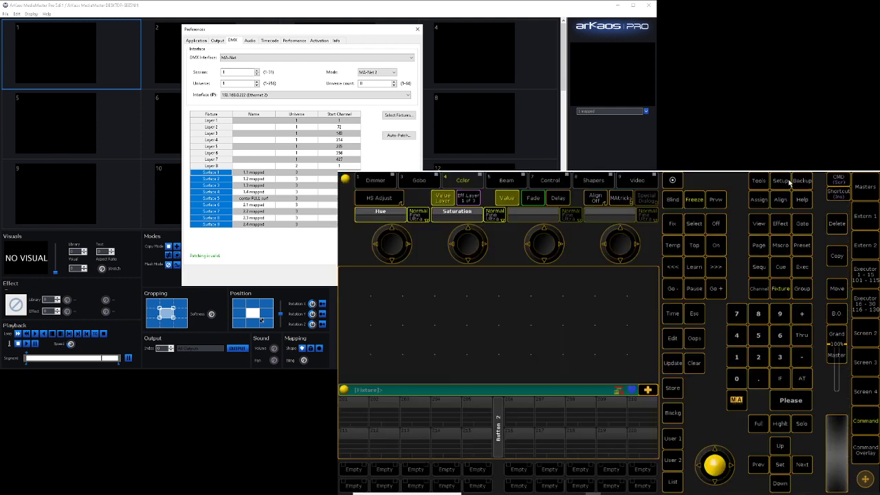
{"action": "left_click", "coordinate": [866, 338]}
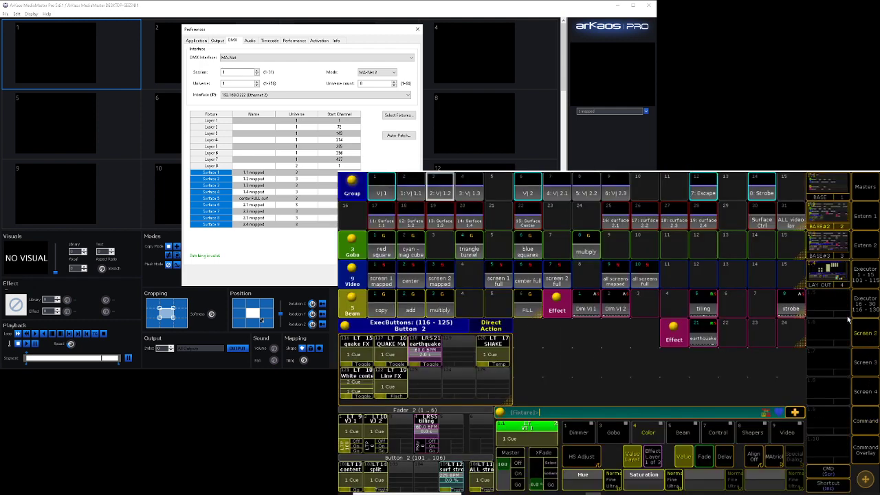
{"action": "left_click", "coordinate": [828, 246]}
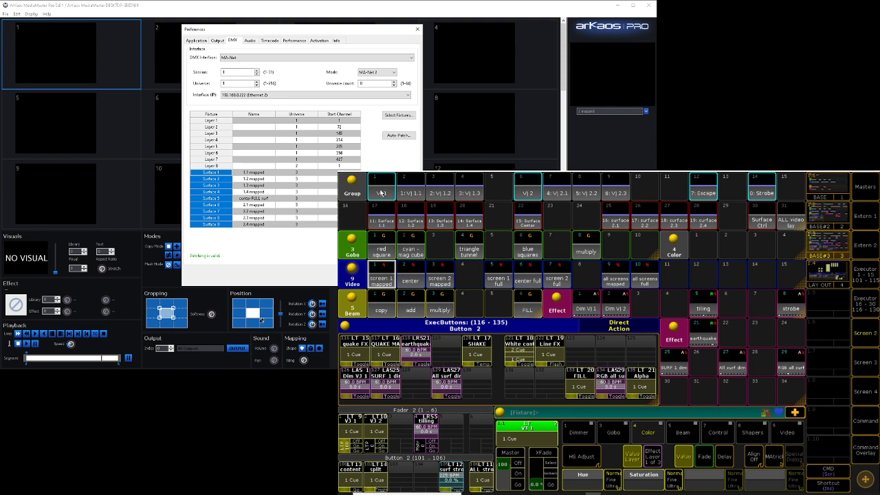
Select the VJ 1 and VJ 2 groups on the console and highlight Layer 1 to Layer 8 in the MediaMaster DMX patch table
{"action": "left_click", "coordinate": [381, 193]}
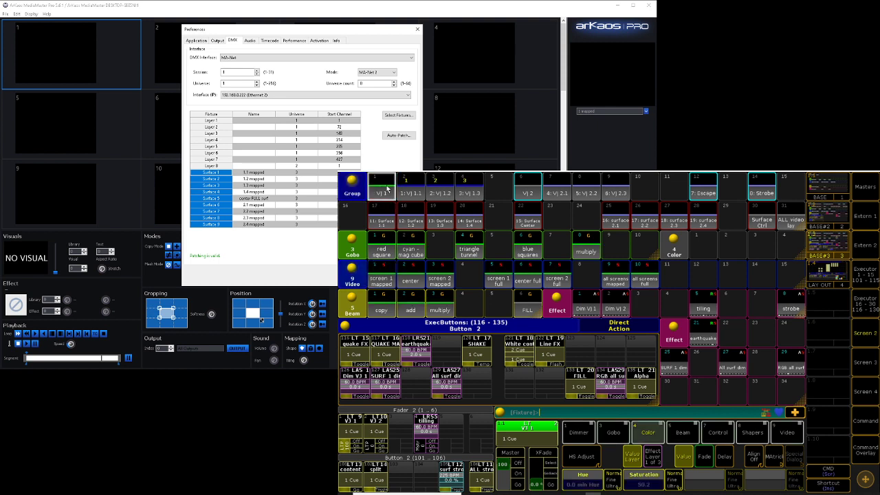
{"action": "left_click", "coordinate": [529, 193]}
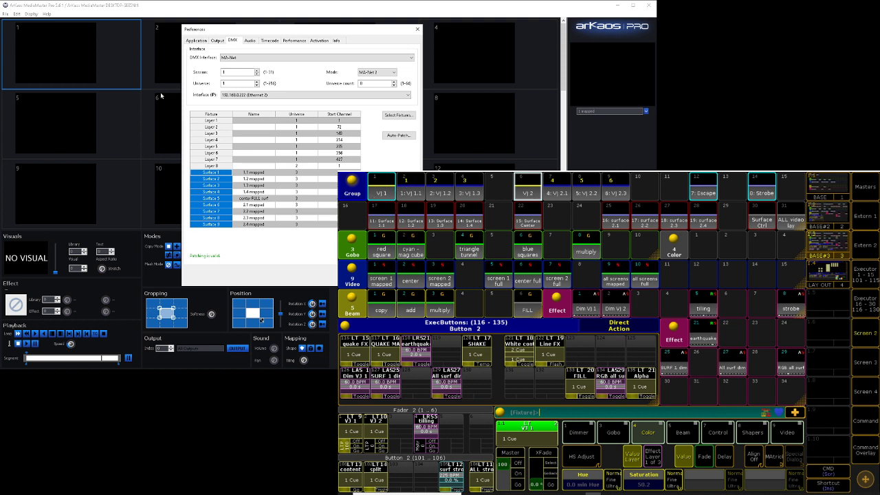
{"action": "left_click_drag", "start_coordinate": [212, 120], "coordinate": [212, 166]}
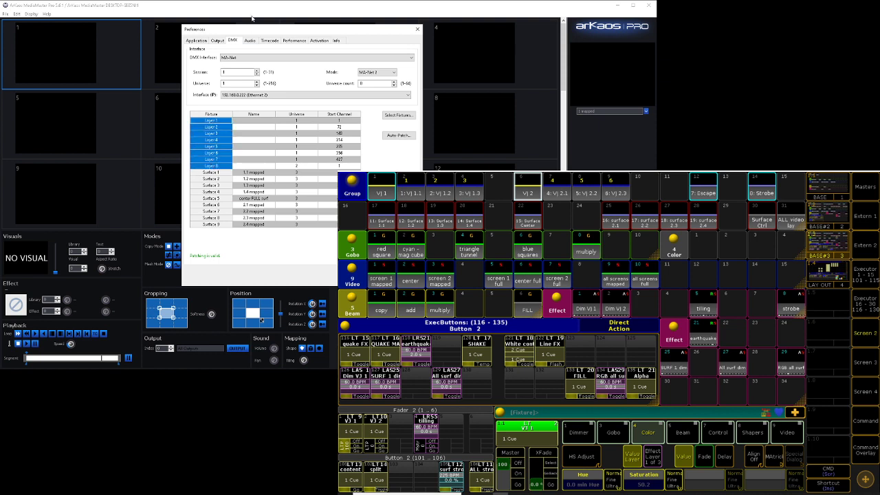
{"action": "left_click_drag", "start_coordinate": [250, 32], "coordinate": [442, 62]}
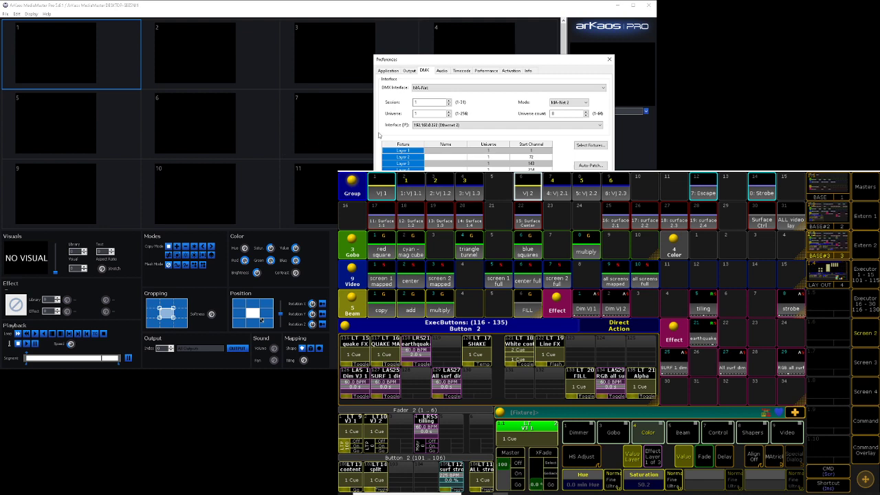
{"action": "left_click_drag", "start_coordinate": [426, 62], "coordinate": [241, 43]}
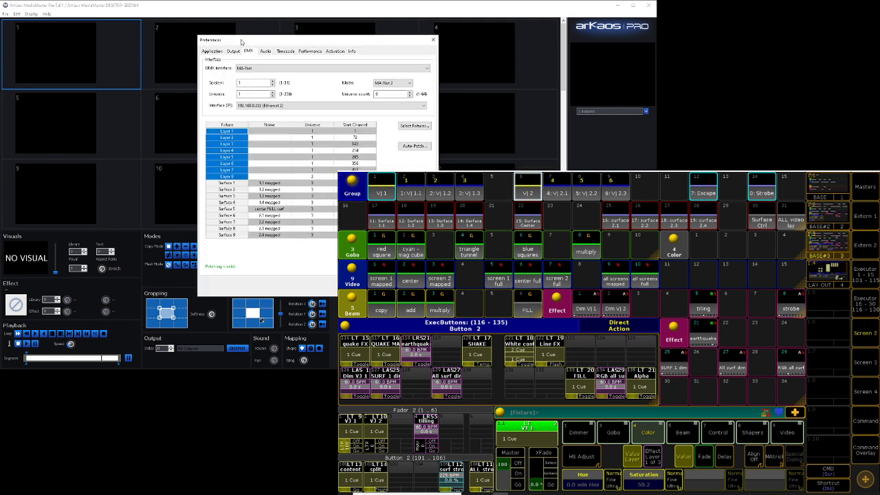
Clear the fixture selection on the console and close the Command Overlay
{"action": "left_click", "coordinate": [873, 455]}
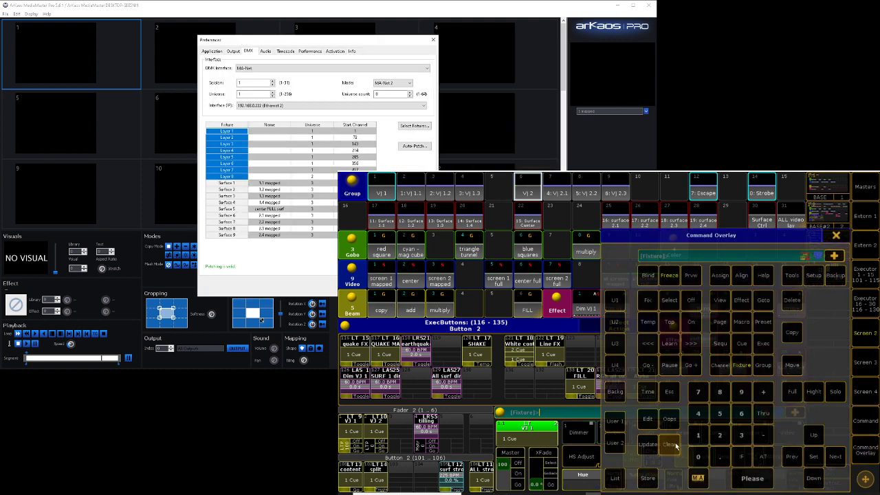
{"action": "left_click", "coordinate": [840, 252]}
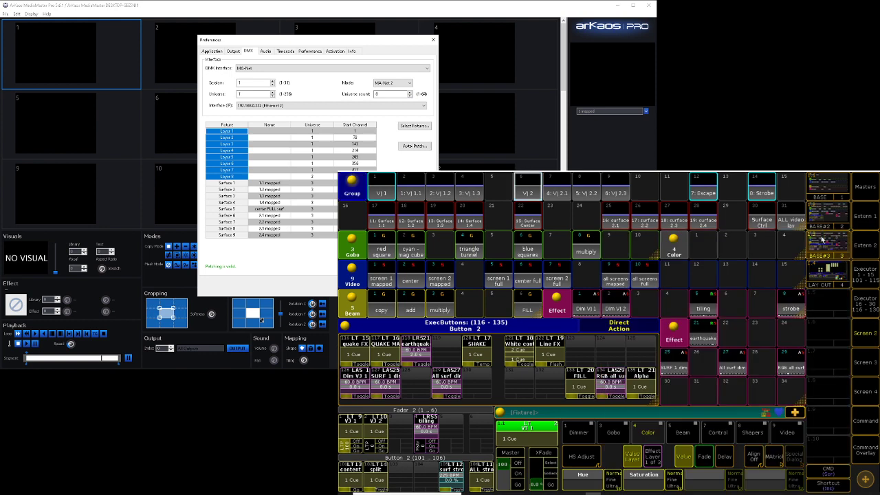
Select the groups Surface 1.1 to Surface 1.4 on the console and highlight Surface 1 to Surface 9 in the MediaMaster DMX patch table
{"action": "left_click", "coordinate": [382, 226]}
{"action": "left_click", "coordinate": [411, 223]}
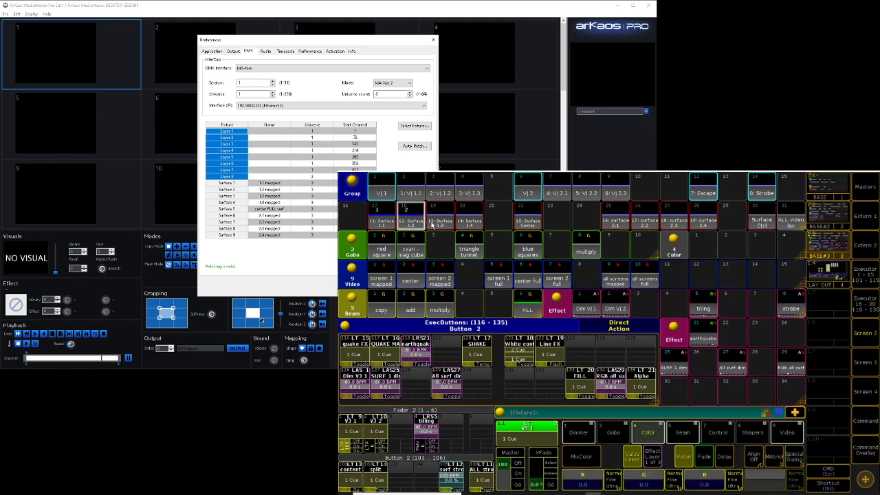
{"action": "left_click", "coordinate": [440, 224]}
{"action": "left_click", "coordinate": [465, 222]}
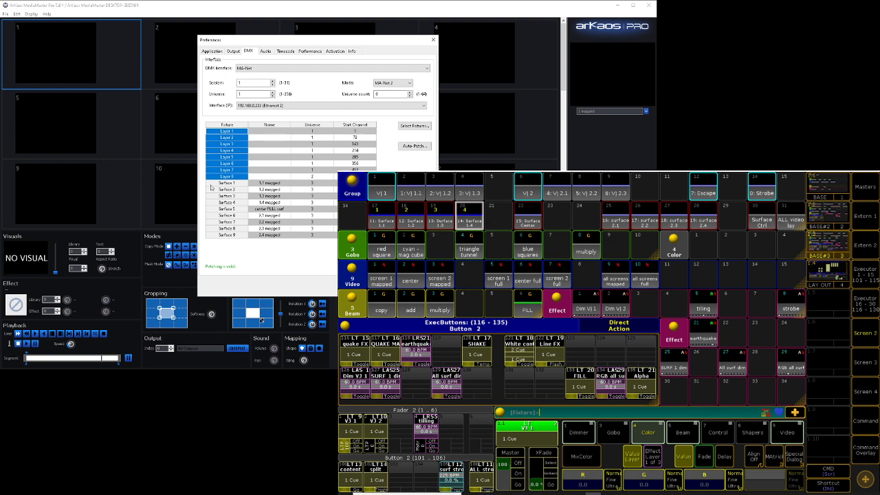
{"action": "left_click_drag", "start_coordinate": [226, 187], "coordinate": [233, 237]}
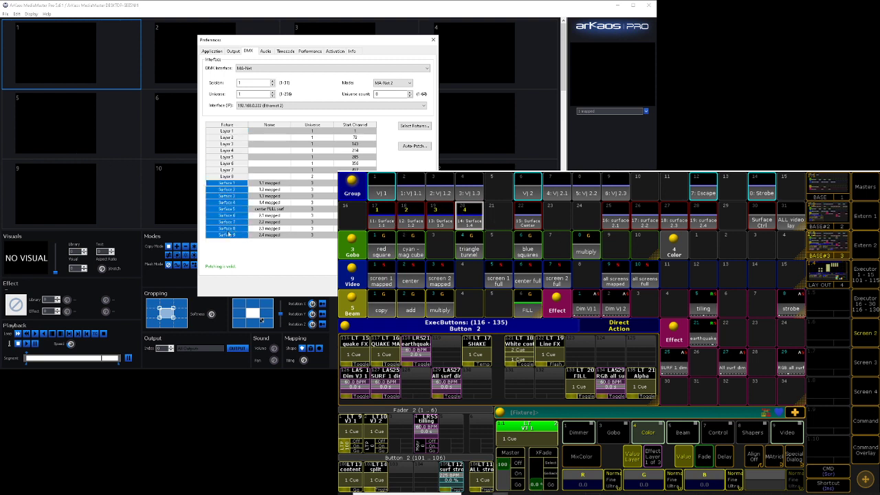
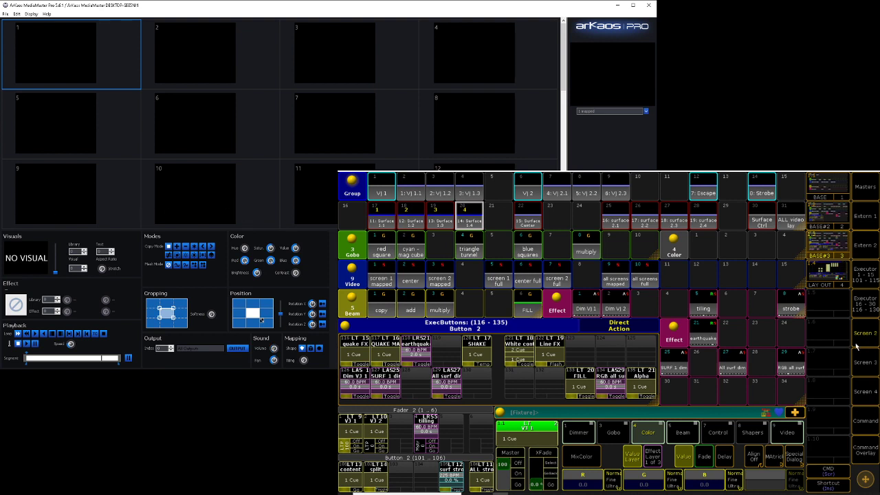
Activate the VJ 1 and content executors on the console to play video on the first three MediaMaster layers
{"action": "left_click", "coordinate": [343, 447]}
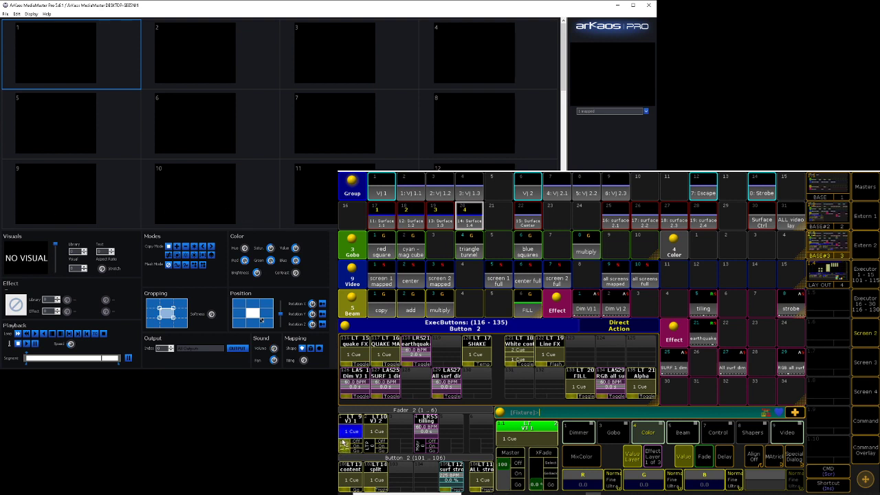
{"action": "left_click", "coordinate": [356, 489]}
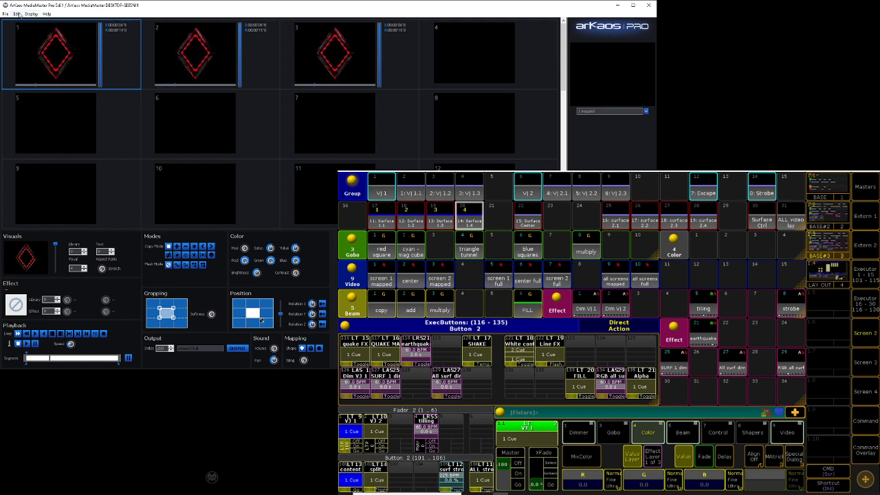
Open VideoMapper from MediaMaster, examine the mapped surfaces under the SyncMaster display, and close it
{"action": "left_click", "coordinate": [21, 14]}
{"action": "left_click", "coordinate": [42, 63]}
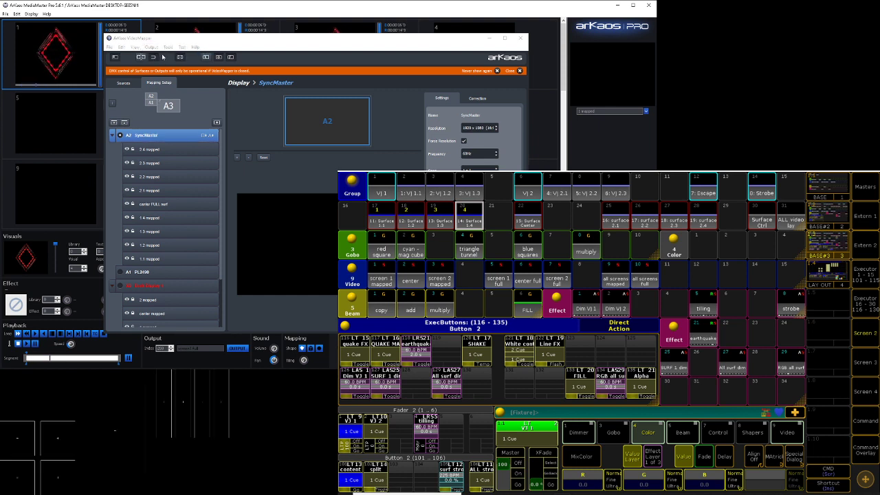
{"action": "left_click", "coordinate": [522, 38]}
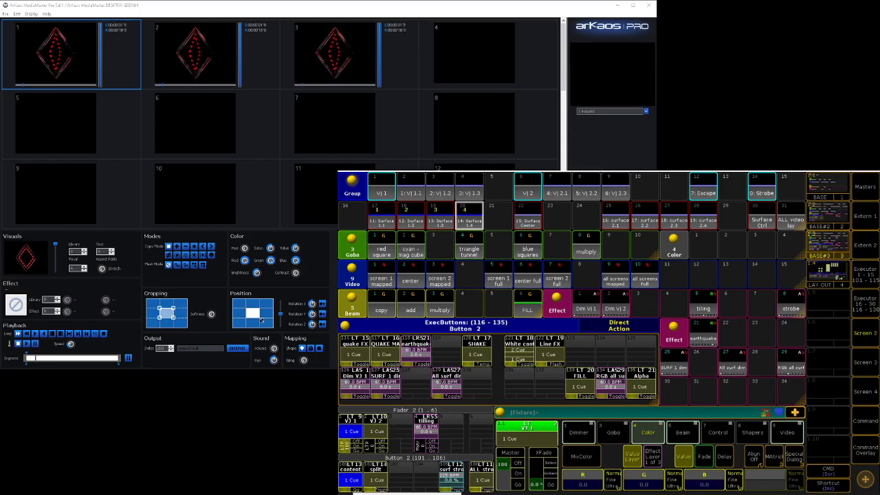
Review the Surfaces layer in the console's patch and fixture schedule, and close the setup windows
{"action": "left_click", "coordinate": [865, 420]}
{"action": "left_click", "coordinate": [780, 181]}
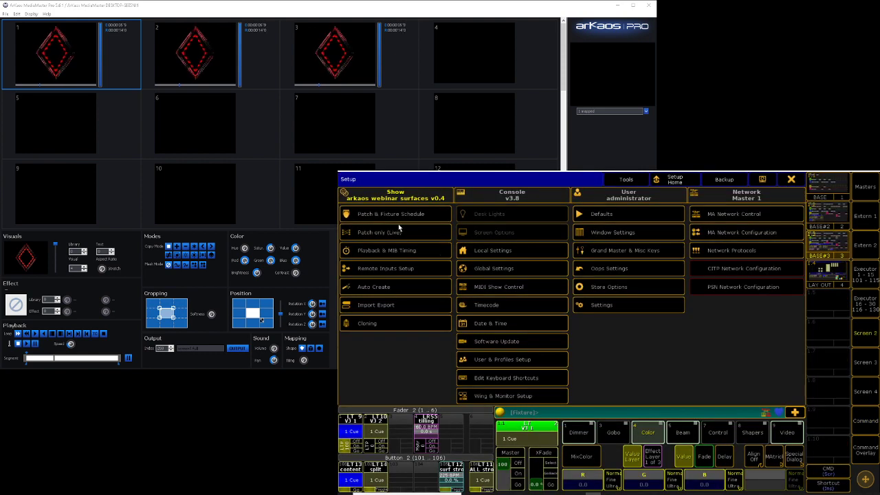
{"action": "left_click", "coordinate": [402, 217]}
{"action": "left_click", "coordinate": [379, 229]}
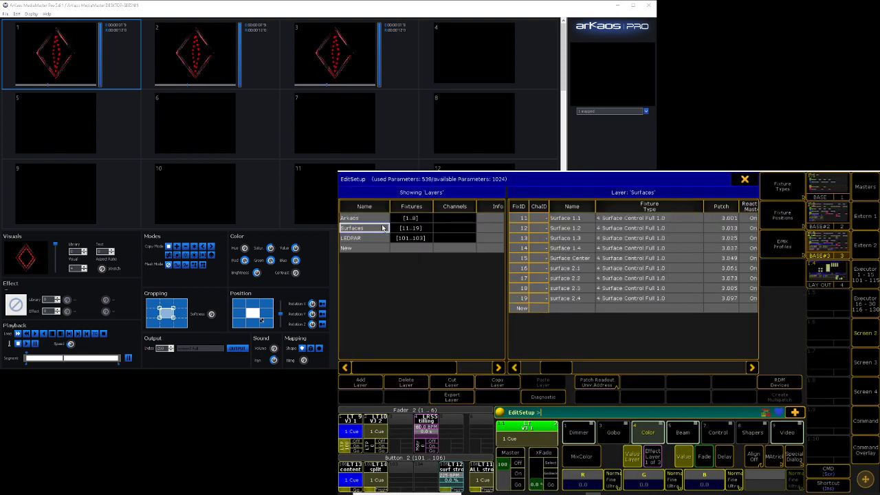
{"action": "left_click", "coordinate": [744, 180]}
{"action": "left_click", "coordinate": [787, 181]}
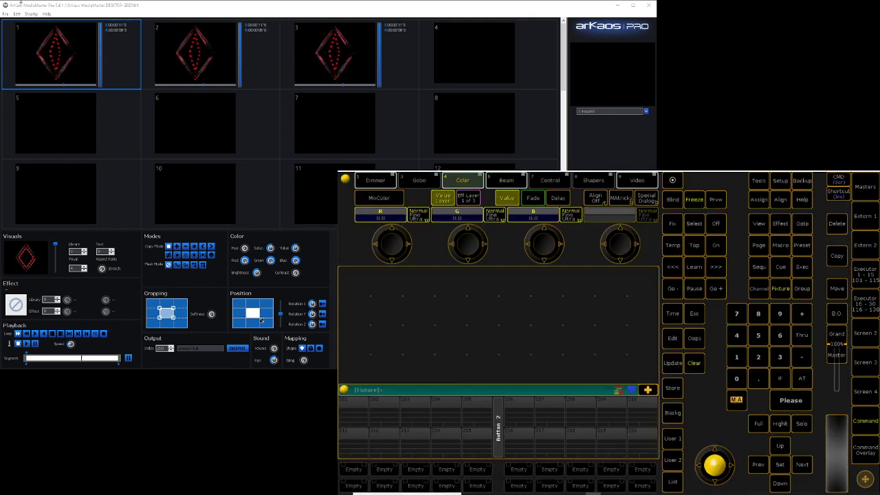
Check the Surface 1 entry in the MediaMaster DMX preferences and close the preferences
{"action": "left_click", "coordinate": [5, 14]}
{"action": "left_click", "coordinate": [11, 24]}
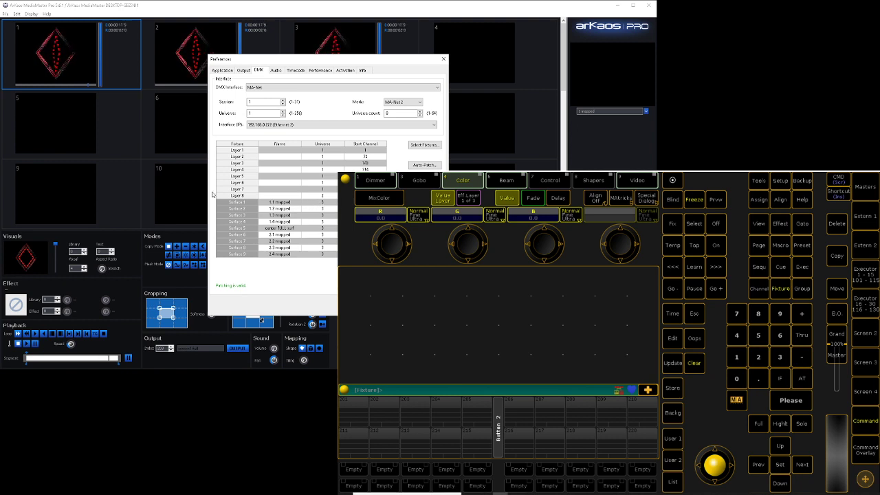
{"action": "left_click", "coordinate": [233, 203]}
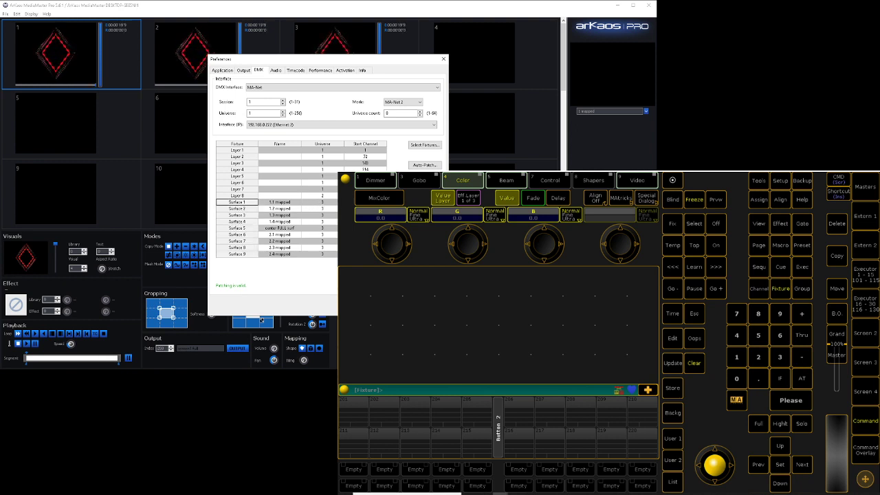
{"action": "key", "text": "Escape"}
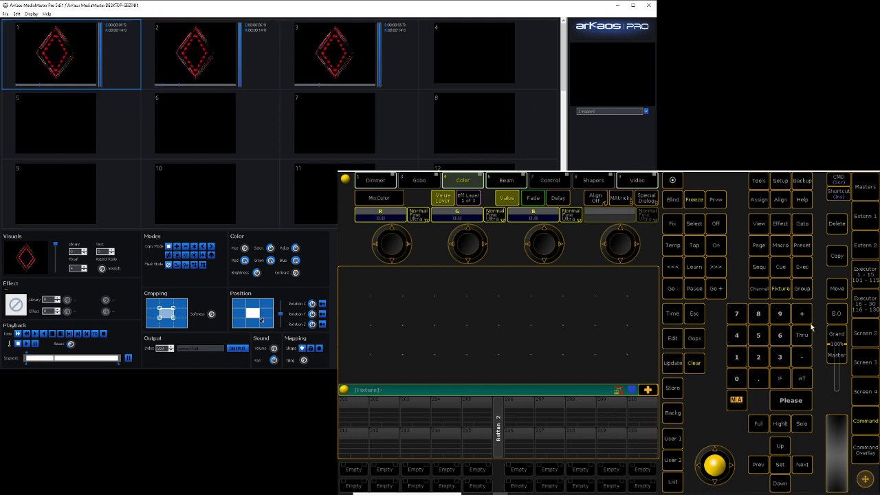
Return the console to Screen 2 and clear the surface selection with the Command Overlay
{"action": "left_click", "coordinate": [867, 335]}
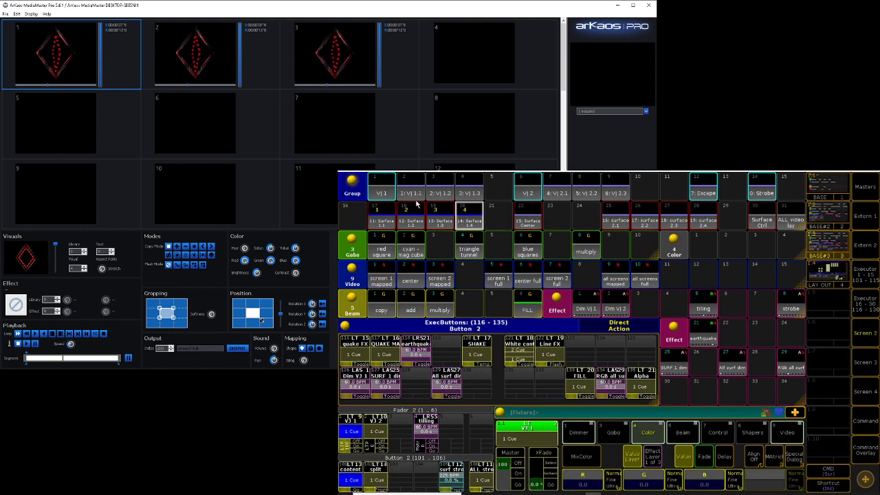
{"action": "left_click", "coordinate": [863, 451]}
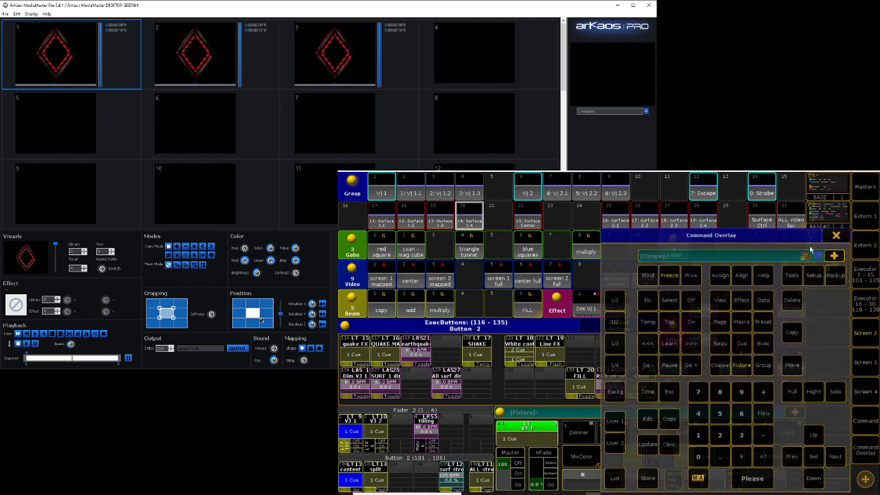
{"action": "left_click", "coordinate": [833, 236]}
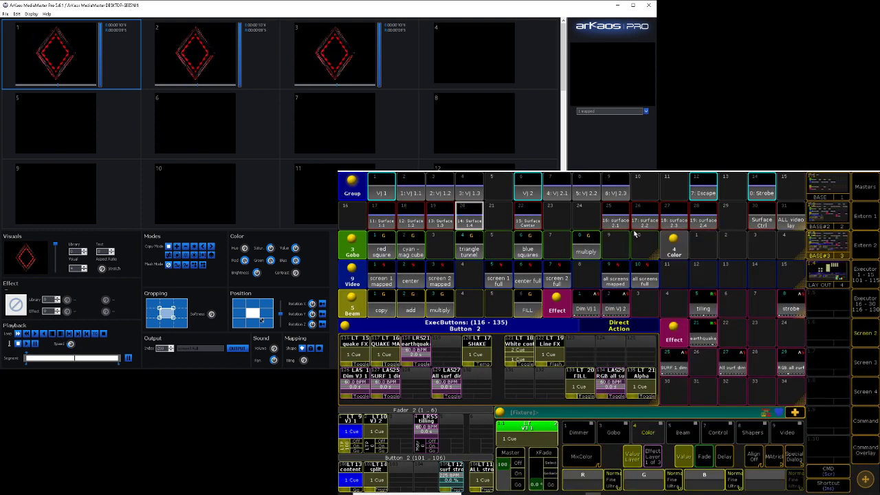
Try an output group as the Output value of the VJ 1.1 layer, and clear the programmer
{"action": "left_click", "coordinate": [782, 432]}
{"action": "left_click", "coordinate": [591, 481]}
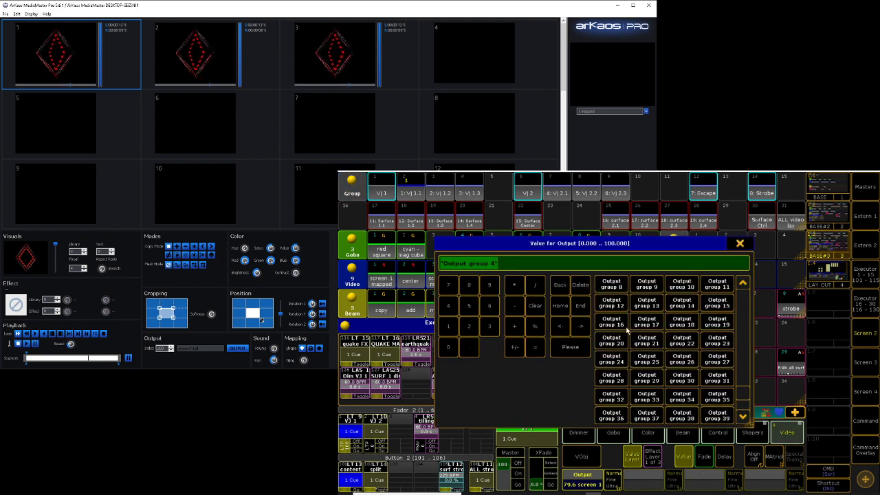
{"action": "left_click", "coordinate": [743, 284]}
{"action": "left_click", "coordinate": [647, 303]}
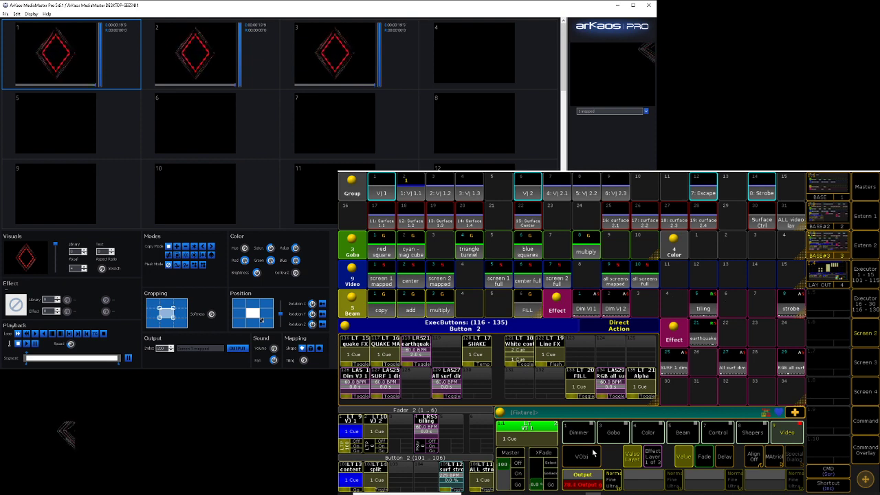
{"action": "left_click", "coordinate": [582, 474]}
{"action": "left_click", "coordinate": [746, 300]}
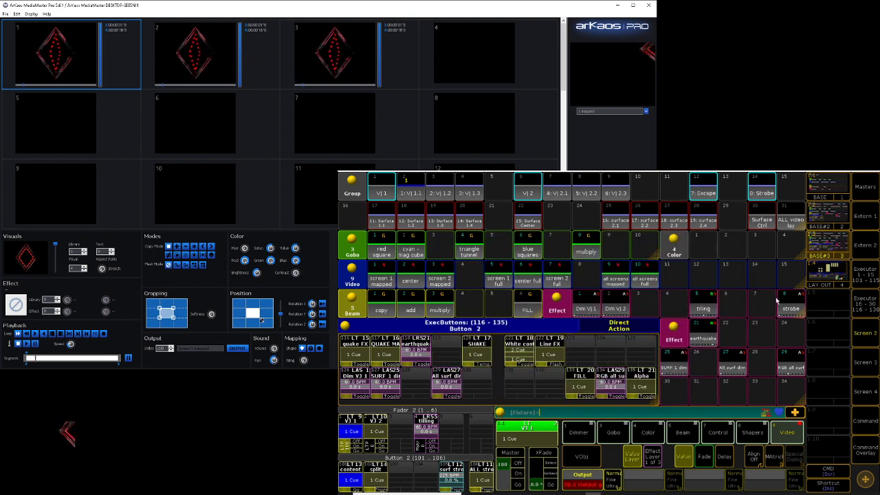
{"action": "left_click", "coordinate": [870, 462]}
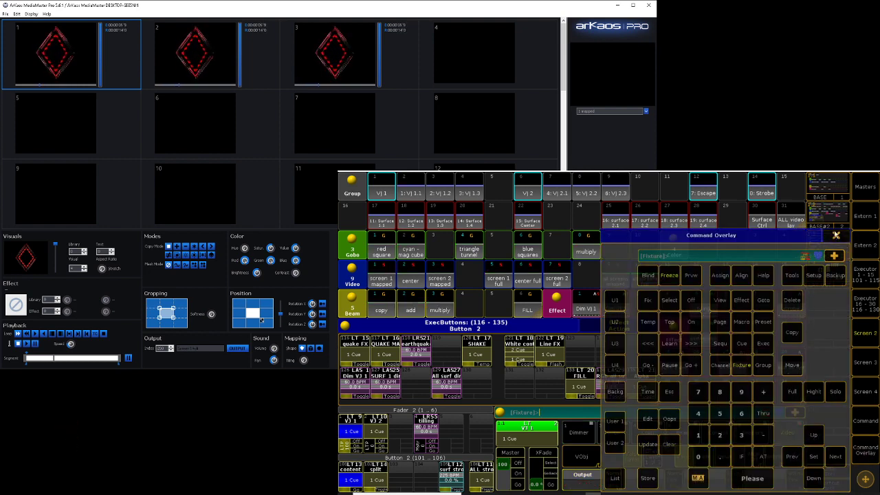
{"action": "left_click", "coordinate": [836, 235]}
Examine which surfaces belong to the Screen 1 mapped and screen 2 mapped groups in MediaMaster's Output Management
{"action": "left_click", "coordinate": [16, 14]}
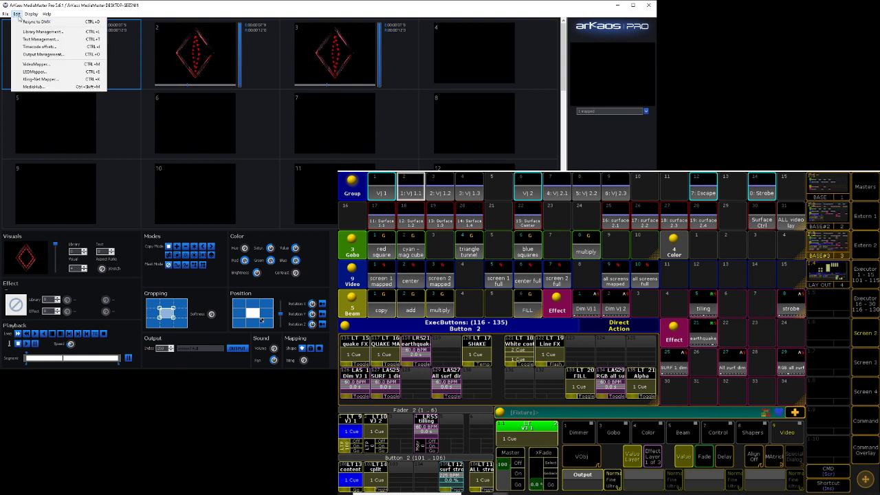
{"action": "left_click", "coordinate": [45, 55]}
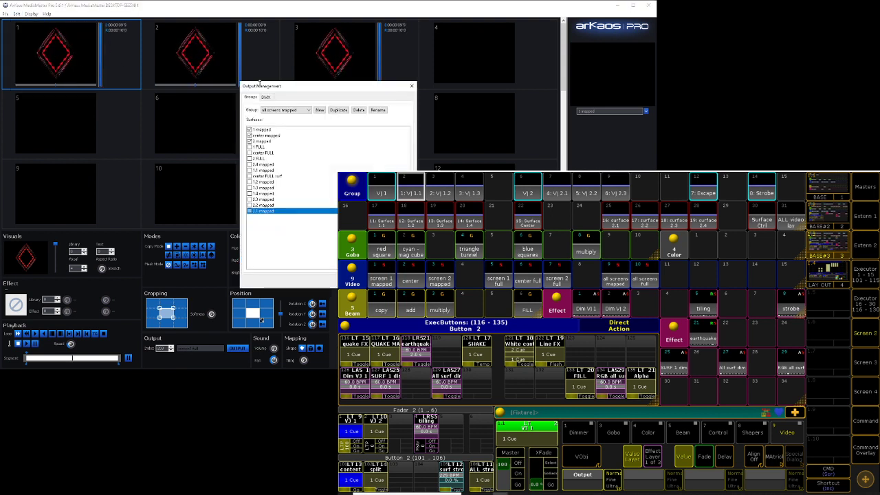
{"action": "left_click_drag", "start_coordinate": [301, 87], "coordinate": [257, 81]}
{"action": "left_click", "coordinate": [250, 101]}
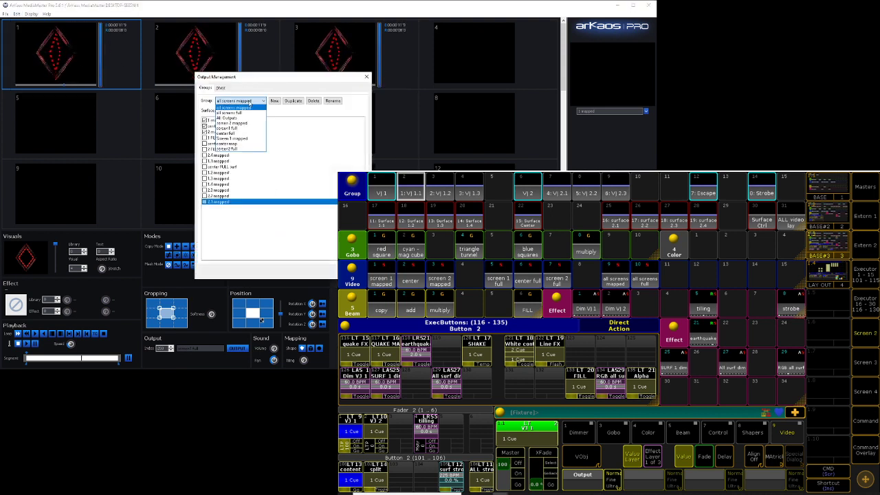
{"action": "left_click", "coordinate": [249, 139]}
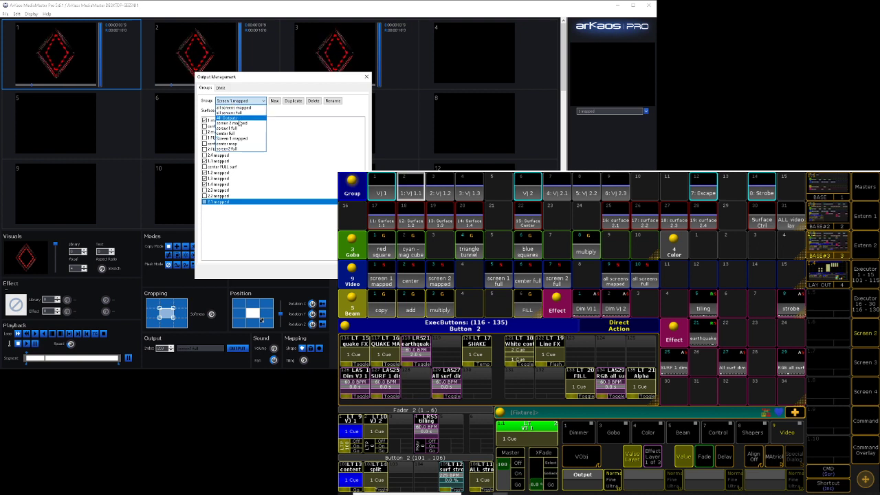
{"action": "left_click", "coordinate": [240, 123]}
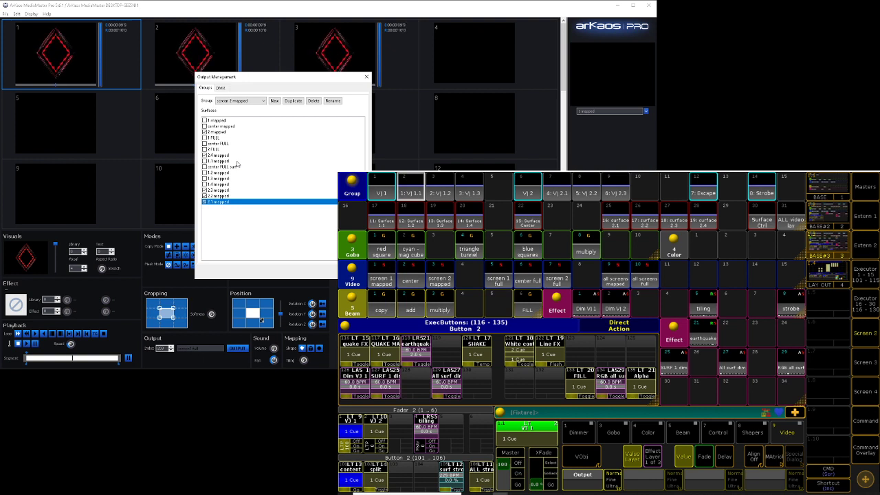
{"action": "left_click", "coordinate": [368, 76]}
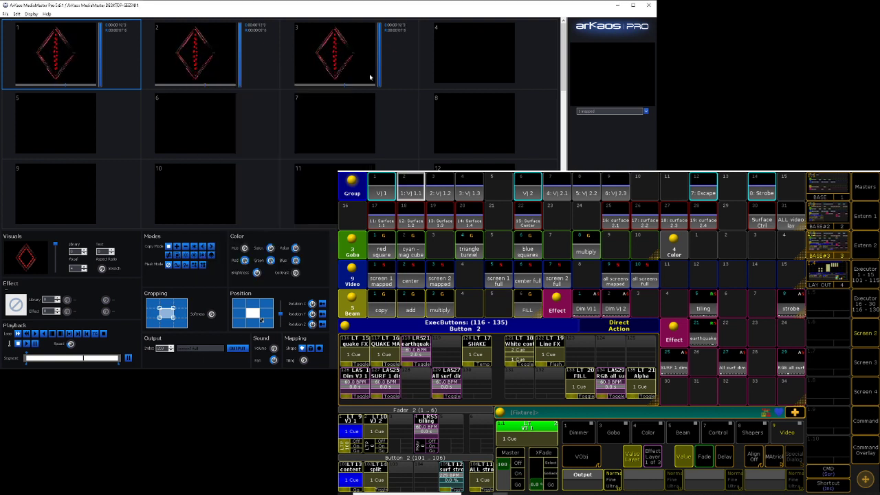
Assign the video presets screen 1 mapped to VJ 1.1, center to VJ 1.2 and screen 2 mapped to VJ 1.3
{"action": "left_click", "coordinate": [411, 192]}
{"action": "left_click", "coordinate": [387, 276]}
{"action": "left_click", "coordinate": [440, 193]}
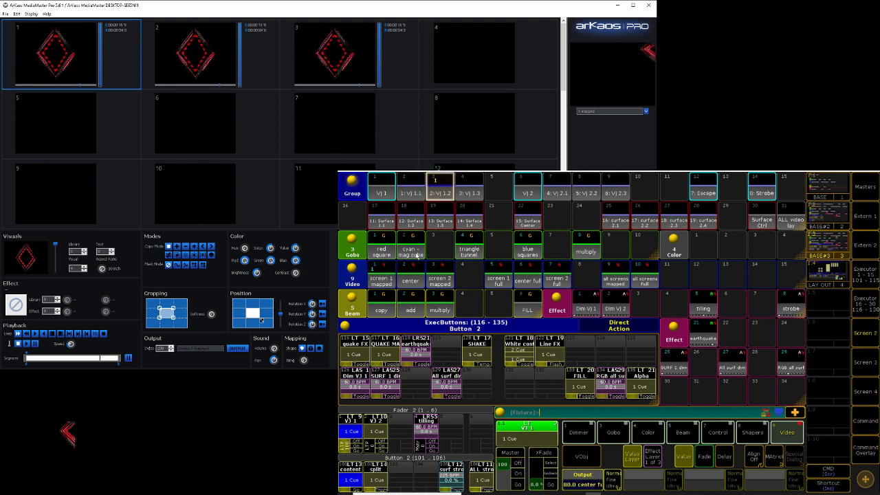
{"action": "left_click", "coordinate": [410, 278]}
{"action": "left_click", "coordinate": [469, 193]}
{"action": "left_click", "coordinate": [440, 279]}
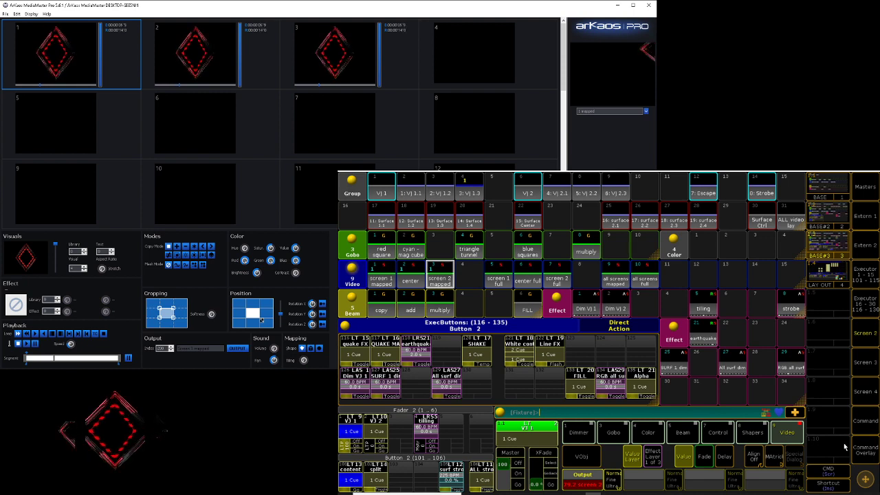
Store the output assignments in the content executor, clear the programmer and close the Command Overlay
{"action": "left_click", "coordinate": [863, 451]}
{"action": "left_click", "coordinate": [646, 477]}
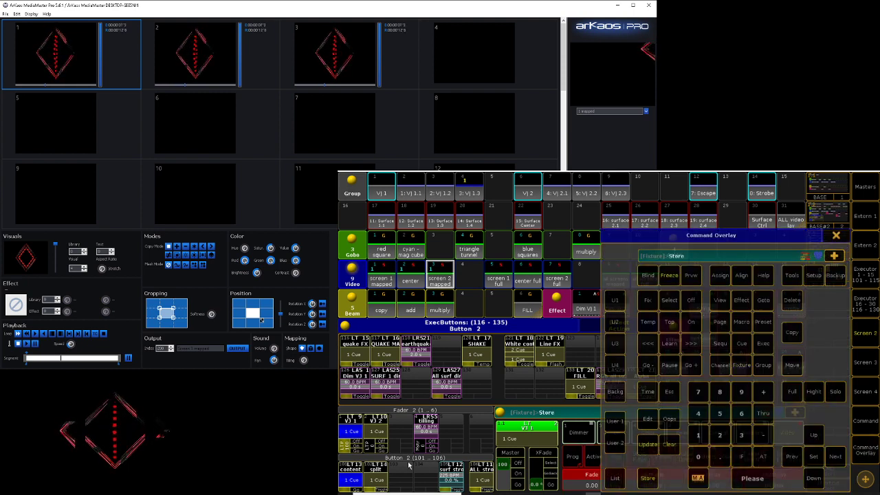
{"action": "left_click", "coordinate": [356, 479]}
{"action": "left_click", "coordinate": [545, 349]}
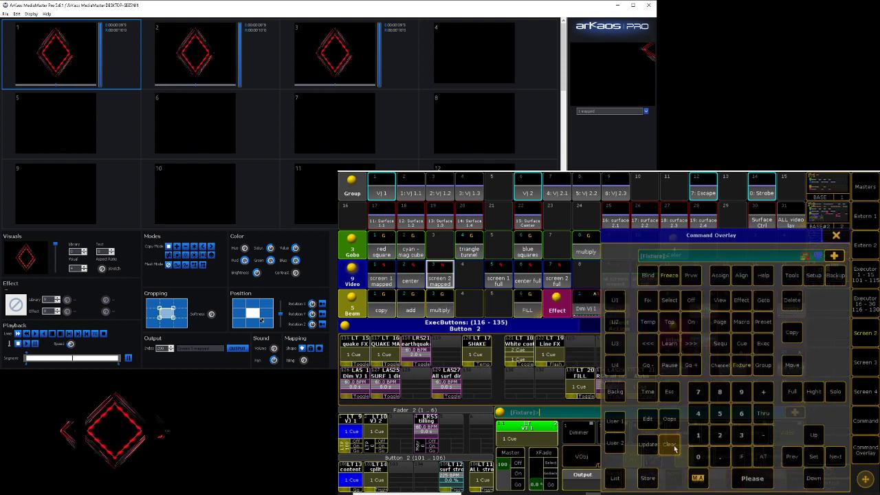
{"action": "left_click", "coordinate": [840, 238]}
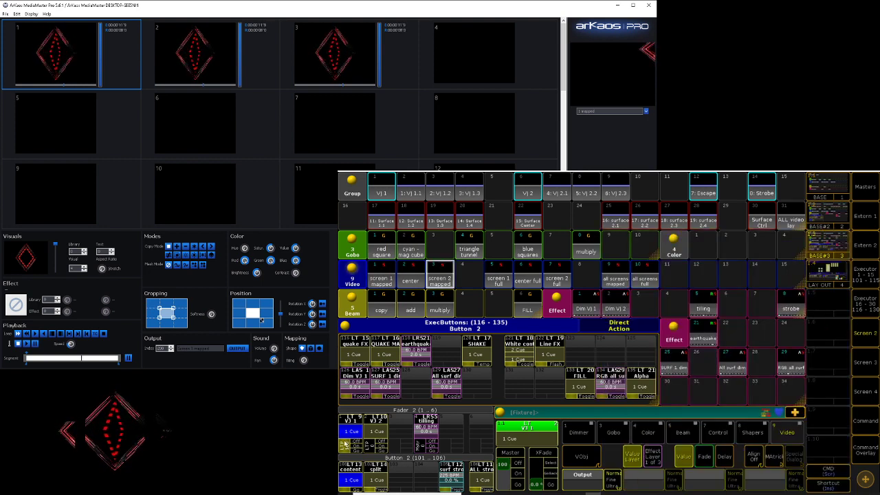
Run the White cont executor with the VJ 1 executor up to change the video on the mapped screens
{"action": "mouse_move", "coordinate": [345, 442]}
{"action": "left_mouse_down"}
{"action": "mouse_move", "coordinate": [341, 451]}
{"action": "mouse_move", "coordinate": [344, 441]}
{"action": "left_mouse_up"}
{"action": "left_click", "coordinate": [519, 365]}
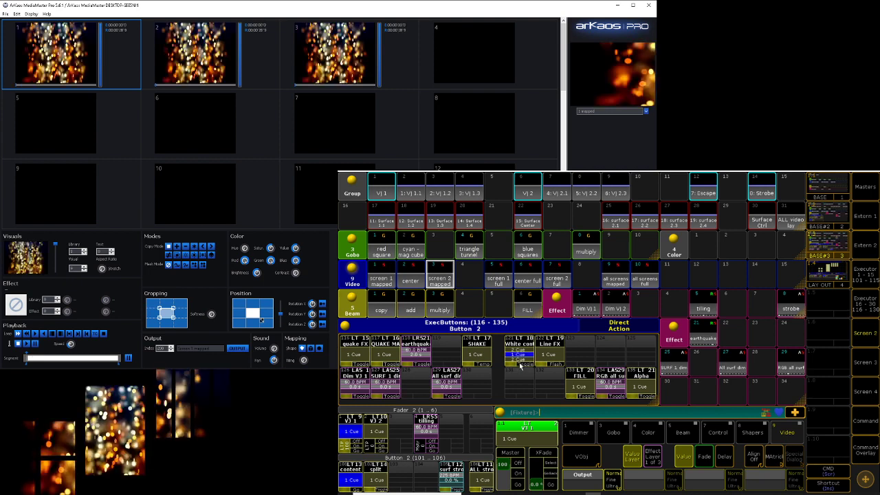
{"action": "mouse_move", "coordinate": [345, 443]}
{"action": "left_mouse_down"}
{"action": "mouse_move", "coordinate": [345, 452]}
{"action": "mouse_move", "coordinate": [345, 442]}
{"action": "left_mouse_up"}
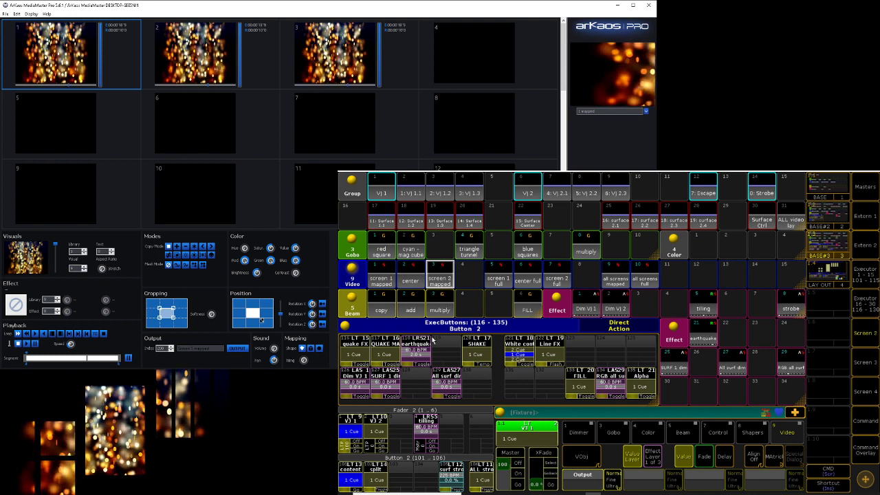
Select the groups Surface 1.1, 1.2, 1.3 and 1.4 and set their dimmer to 0
{"action": "left_click", "coordinate": [384, 221]}
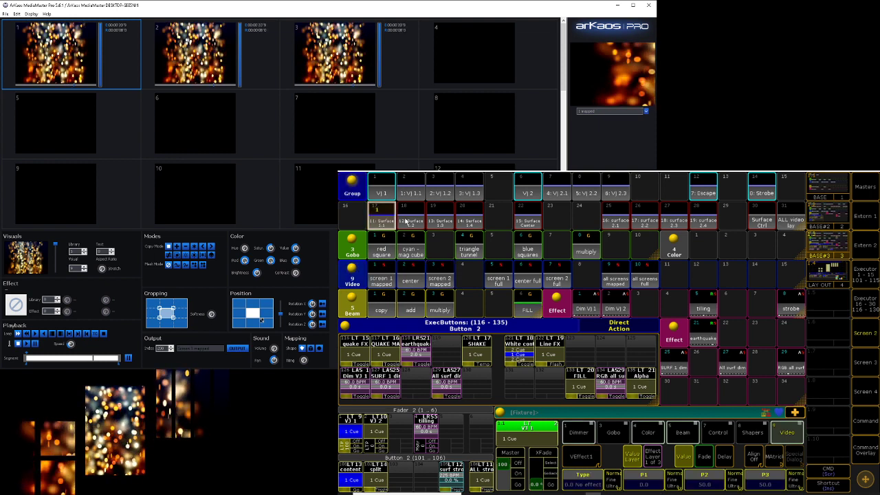
{"action": "left_click", "coordinate": [407, 221]}
{"action": "left_click", "coordinate": [440, 221]}
{"action": "left_click", "coordinate": [472, 223]}
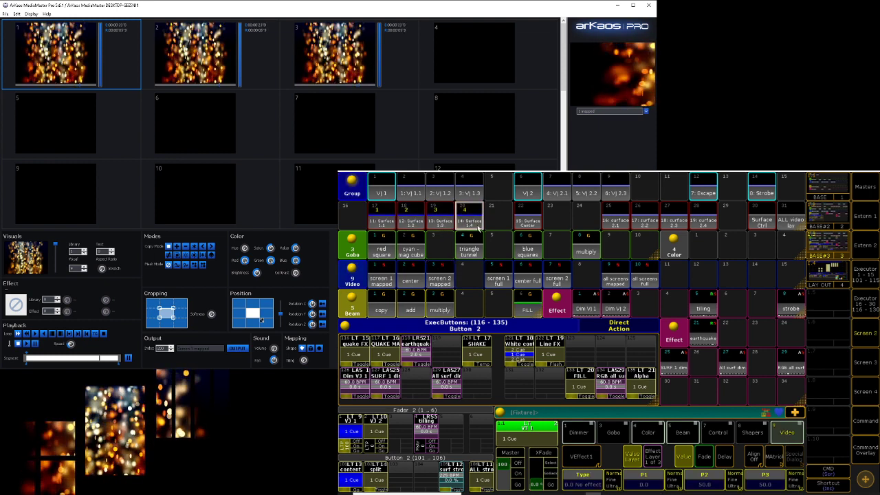
{"action": "left_click", "coordinate": [584, 432]}
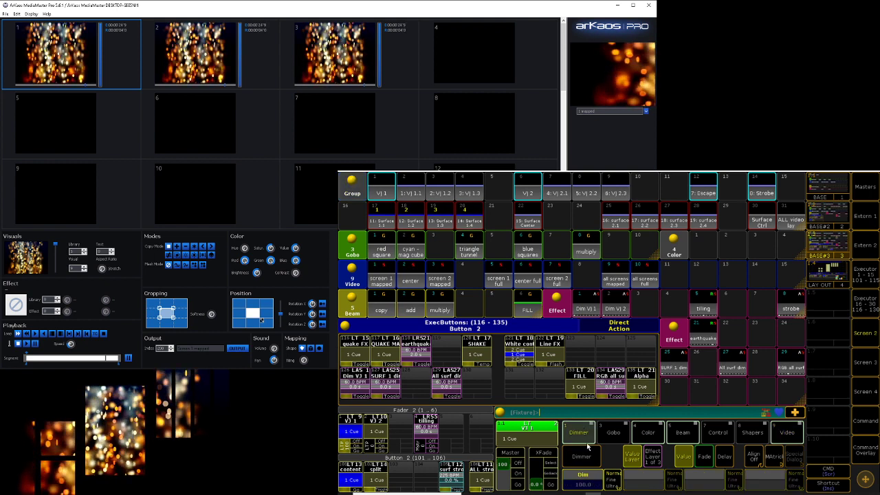
{"action": "left_click", "coordinate": [588, 479]}
{"action": "type", "text": "0"}
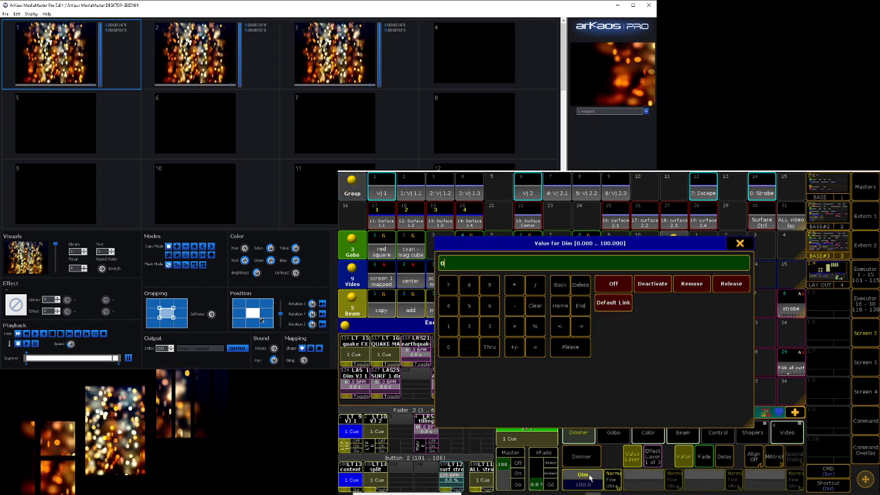
{"action": "key", "text": "Return"}
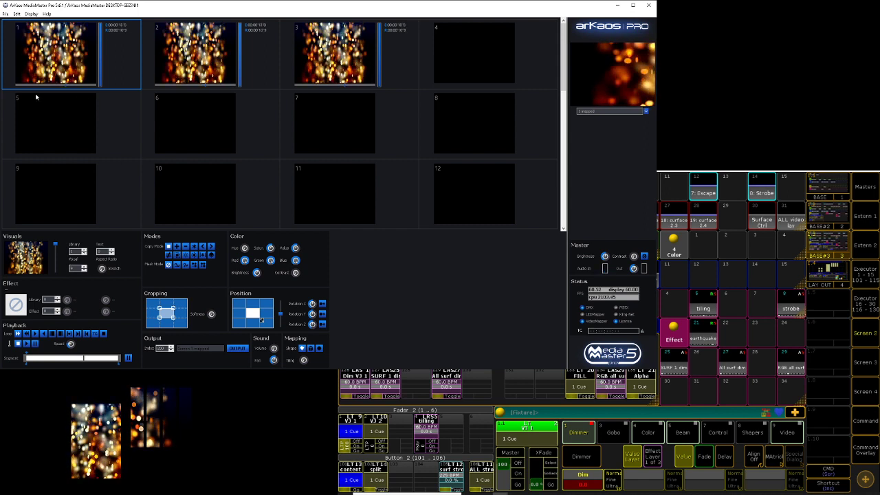
Bring the dimmer of surfaces 1.1 to 1.4 back to 100, clear the programmer and close the Command Overlay
{"action": "left_click", "coordinate": [588, 482]}
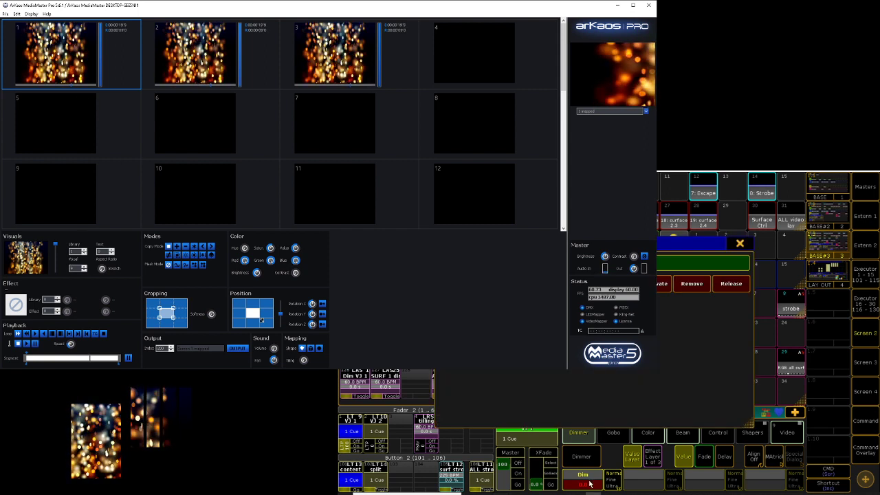
{"action": "left_click", "coordinate": [584, 483]}
{"action": "left_click", "coordinate": [583, 483]}
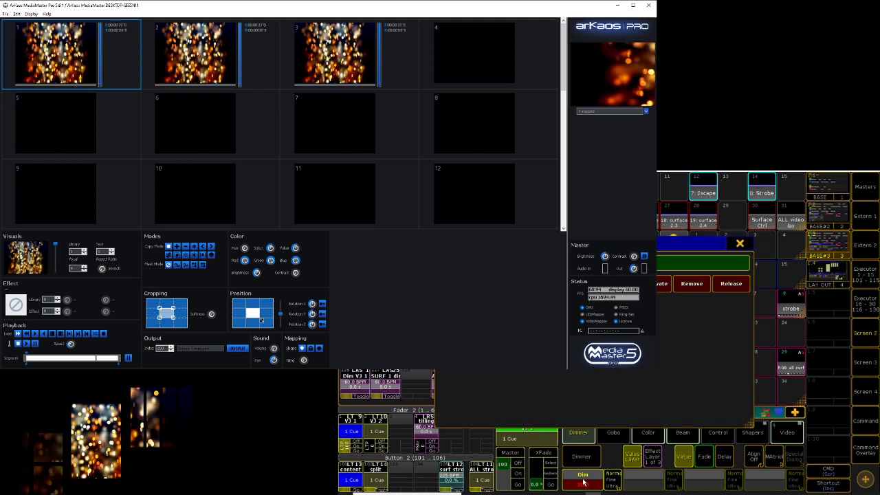
{"action": "left_click", "coordinate": [583, 483]}
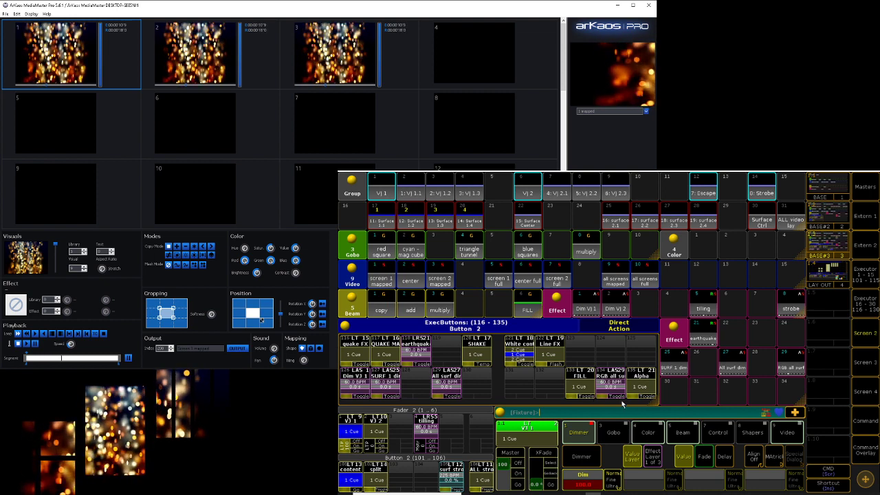
{"action": "left_click", "coordinate": [866, 450]}
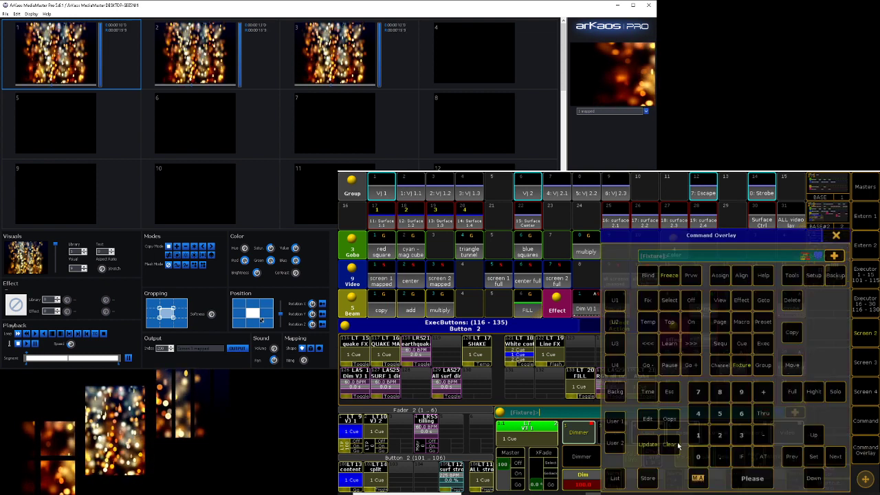
{"action": "left_click", "coordinate": [670, 444]}
{"action": "left_click", "coordinate": [836, 236]}
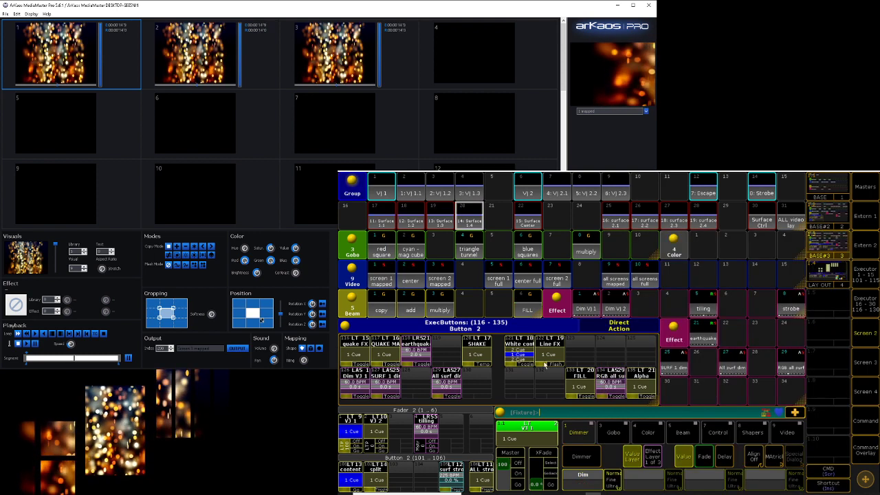
Apply the Dim VJ 1 effect to the VJ 1 layers, clear it from the programmer and close the Command Overlay
{"action": "left_click", "coordinate": [585, 307]}
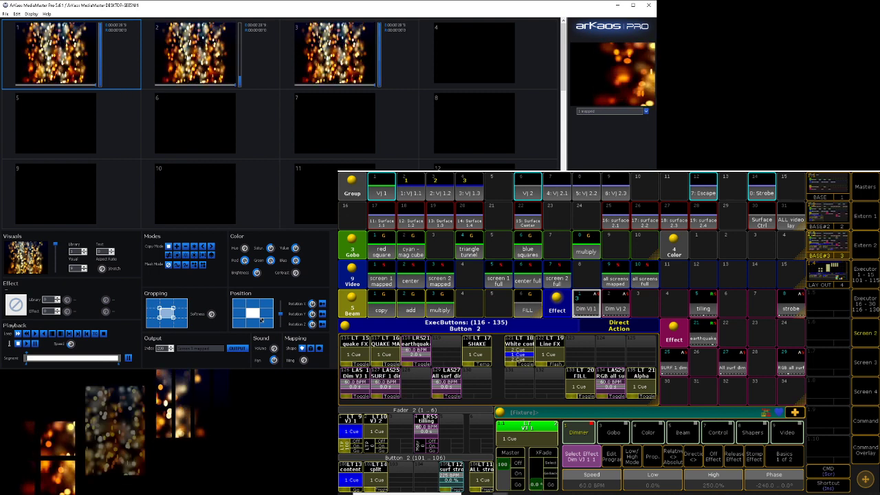
{"action": "left_click", "coordinate": [867, 453]}
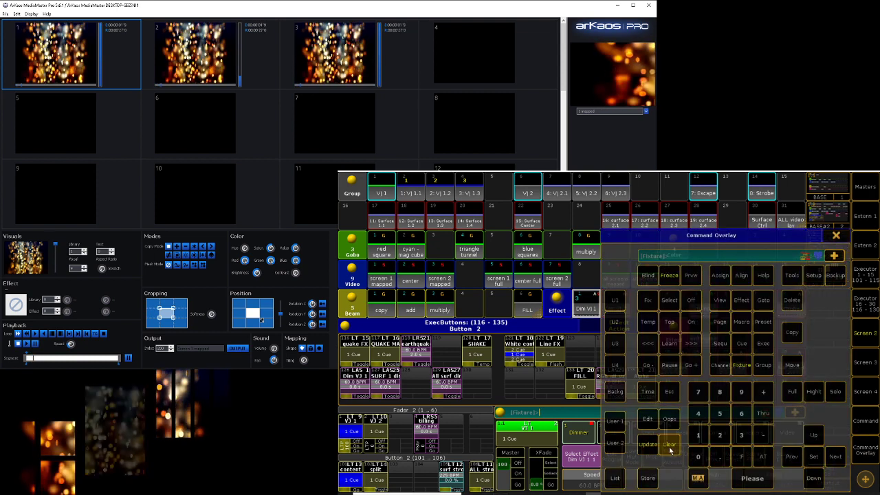
{"action": "left_click", "coordinate": [833, 239]}
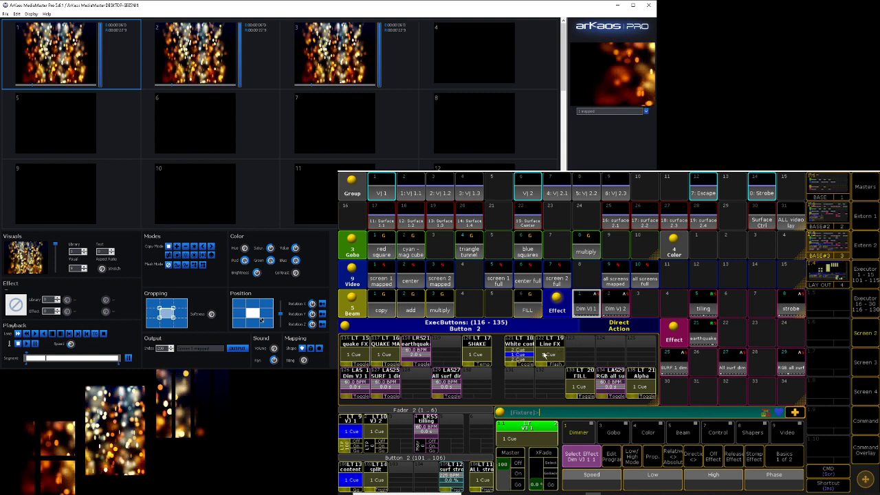
Select surfaces 1.1 to 1.4 and examine the SURF 1 dim effect line in the Effect Editor without changing it
{"action": "left_click", "coordinate": [387, 221]}
{"action": "left_click", "coordinate": [411, 221]}
{"action": "left_click", "coordinate": [439, 221]}
{"action": "left_click", "coordinate": [470, 221]}
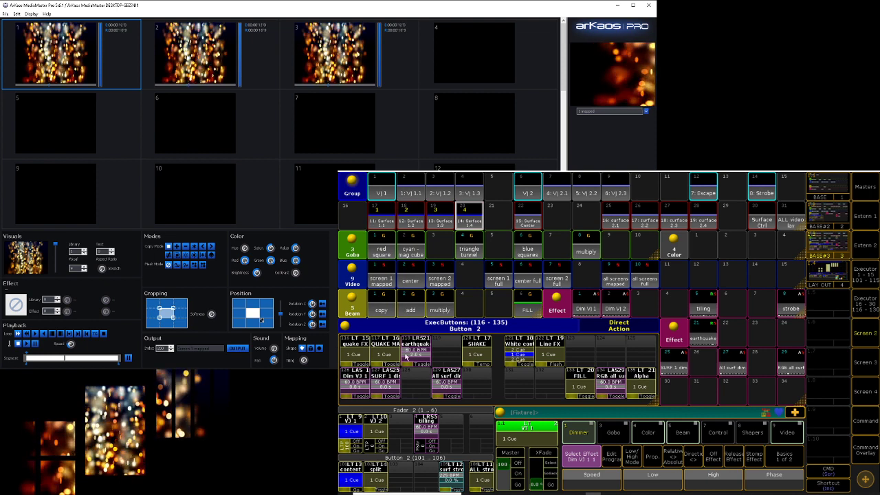
{"action": "left_click", "coordinate": [391, 386]}
{"action": "left_click", "coordinate": [365, 317]}
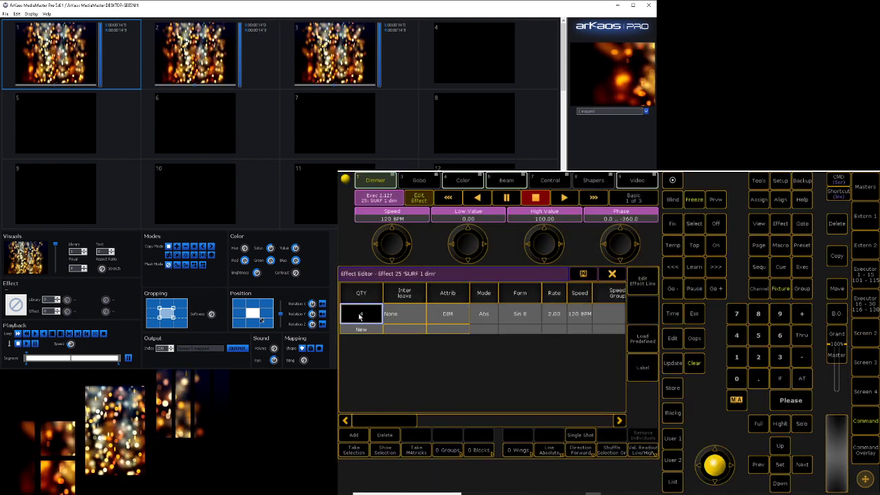
{"action": "left_click", "coordinate": [363, 435]}
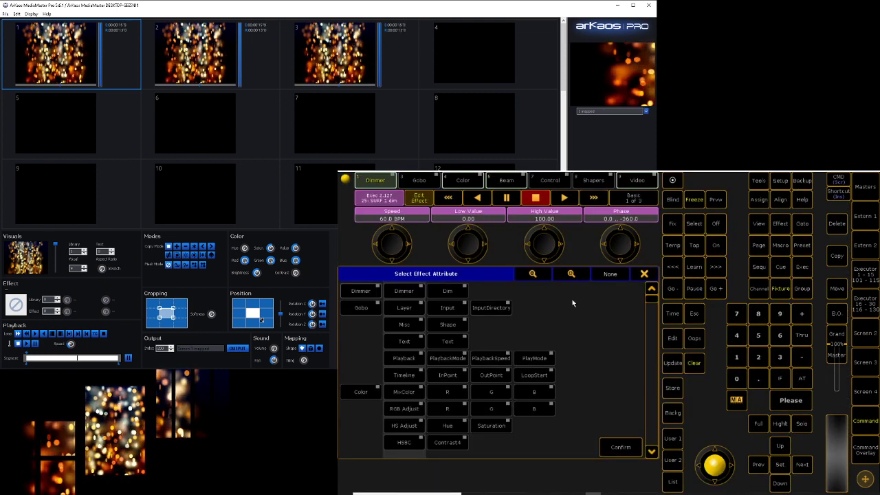
{"action": "left_click", "coordinate": [621, 276]}
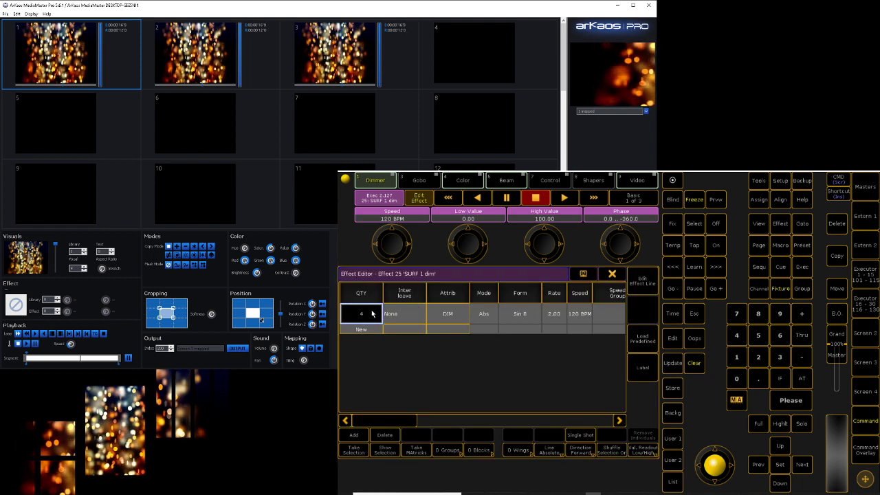
{"action": "left_click", "coordinate": [611, 275]}
Run the SURF 1 dim and Dim VJ 1 effect executors together, stop both and clear the surface selection
{"action": "left_click", "coordinate": [393, 397]}
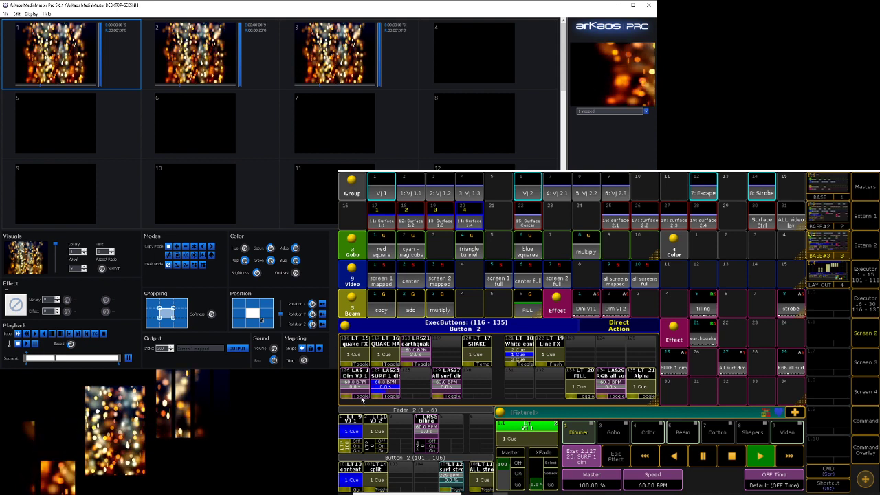
{"action": "left_click", "coordinate": [353, 386]}
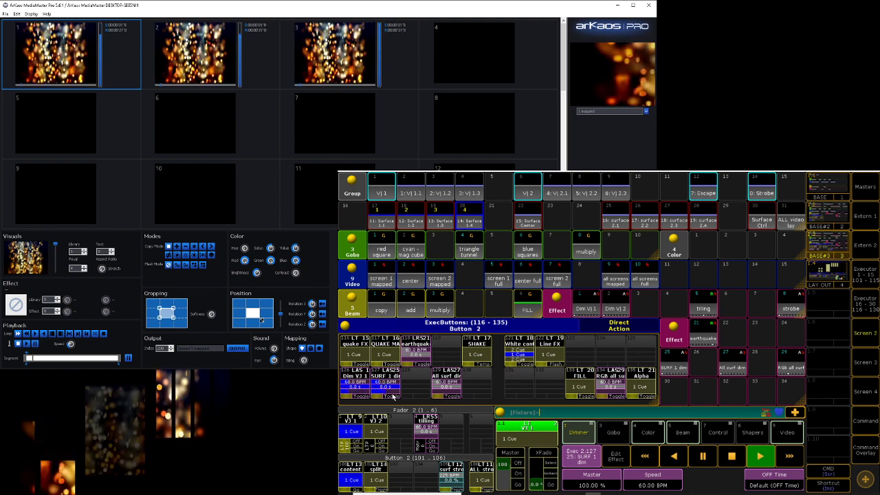
{"action": "left_click", "coordinate": [392, 398]}
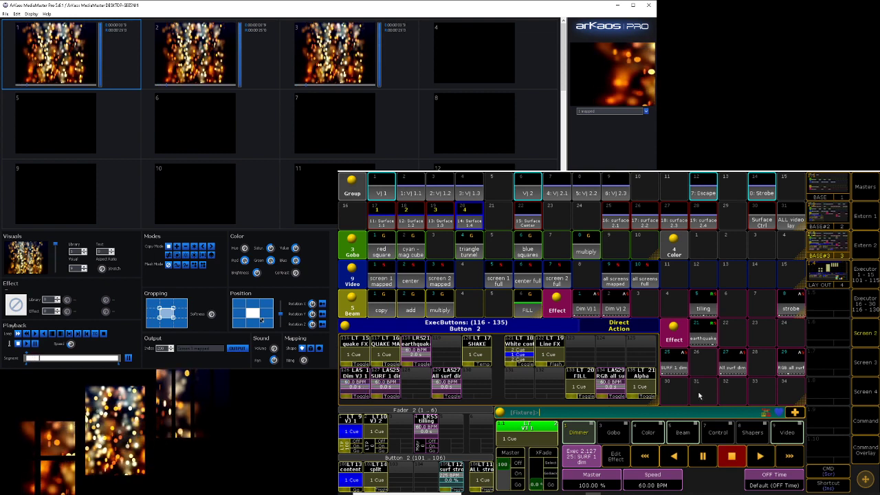
{"action": "left_click", "coordinate": [864, 448]}
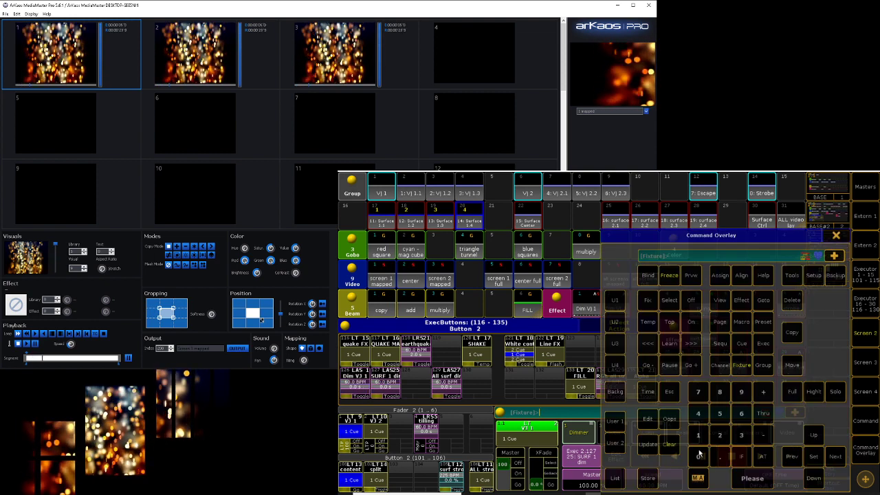
{"action": "left_click", "coordinate": [690, 365]}
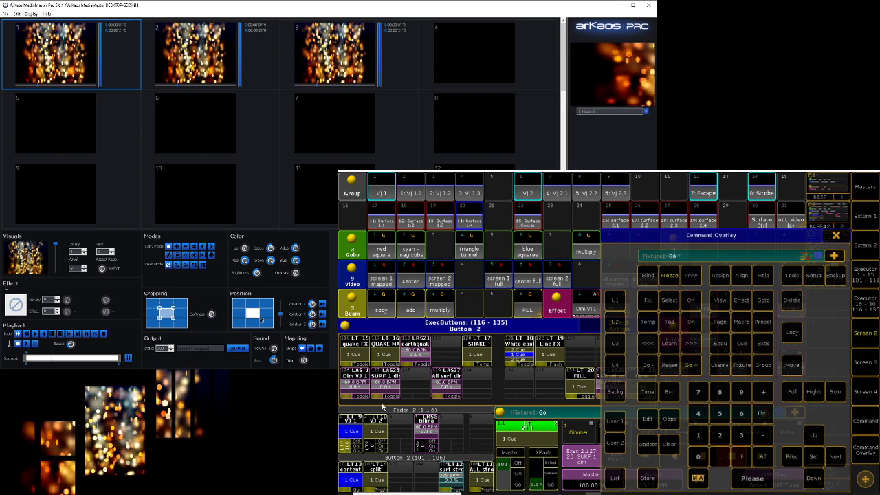
{"action": "left_click", "coordinate": [835, 236]}
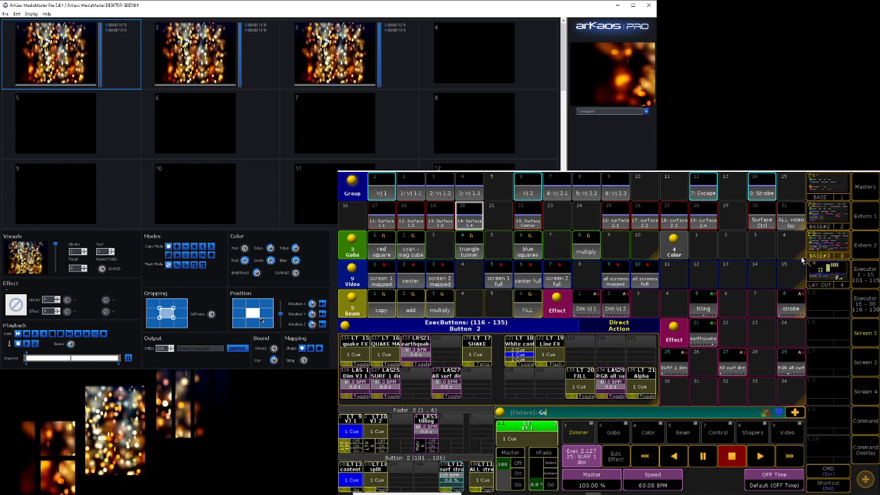
Demonstrate the earthquake, Line FX and All surf dim executors on the mapped output, releasing them again
{"action": "left_click", "coordinate": [424, 365]}
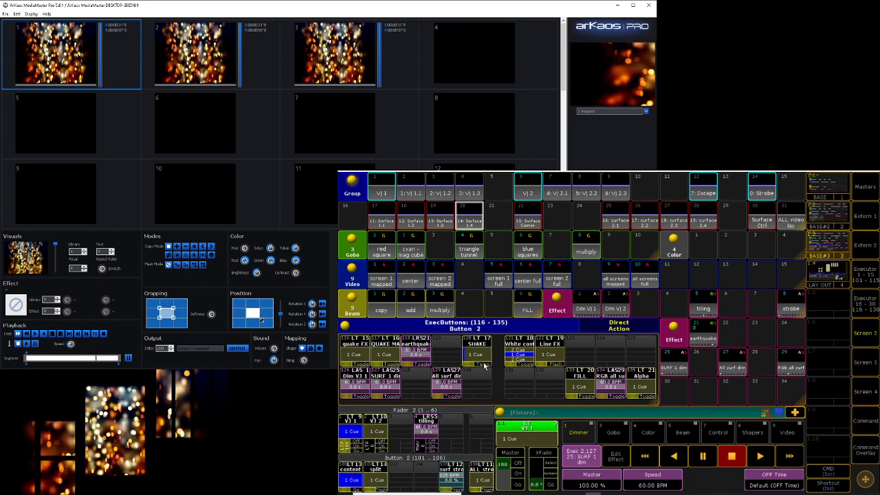
{"action": "left_click", "coordinate": [554, 365]}
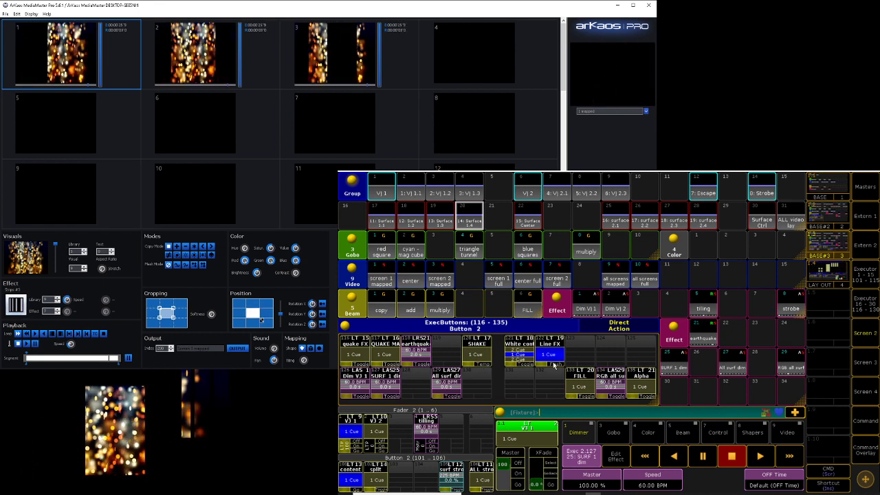
{"action": "left_click", "coordinate": [554, 365]}
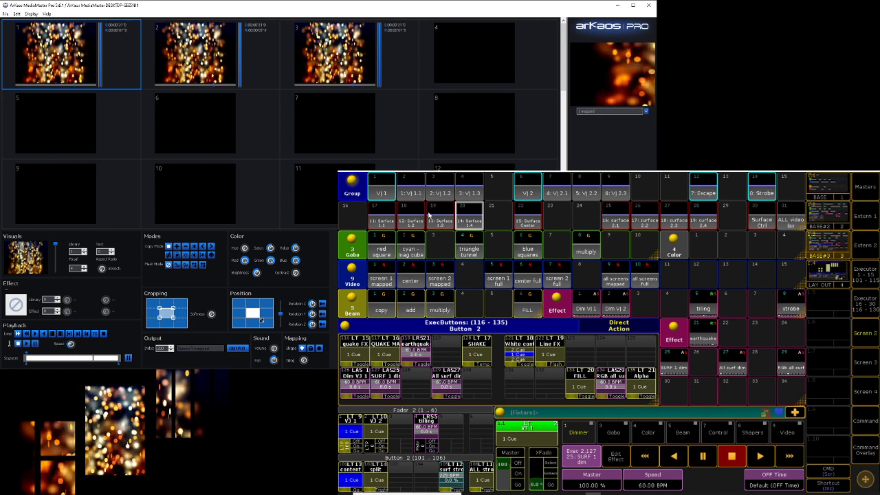
{"action": "left_click", "coordinate": [450, 397]}
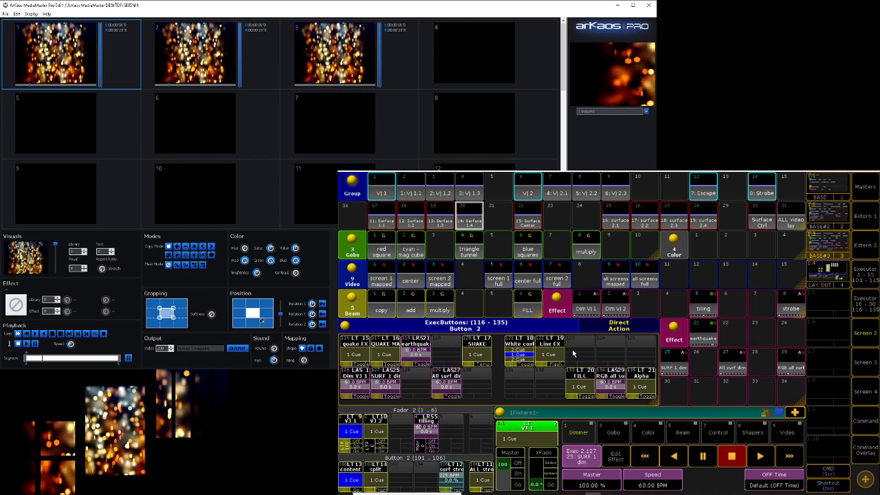
Select the Surface 1.1 group with its dimmer attribute and advance the White cont executor to its next cue
{"action": "left_click", "coordinate": [857, 452]}
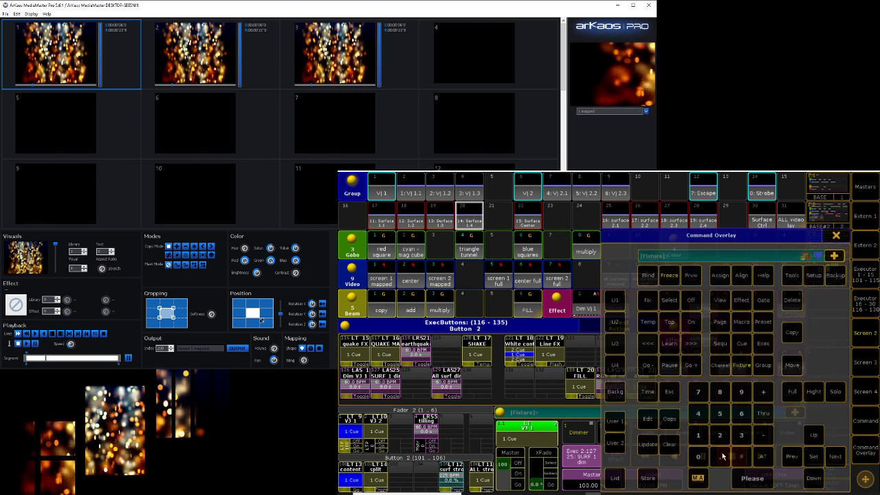
{"action": "left_click", "coordinate": [842, 234]}
{"action": "left_click", "coordinate": [382, 218]}
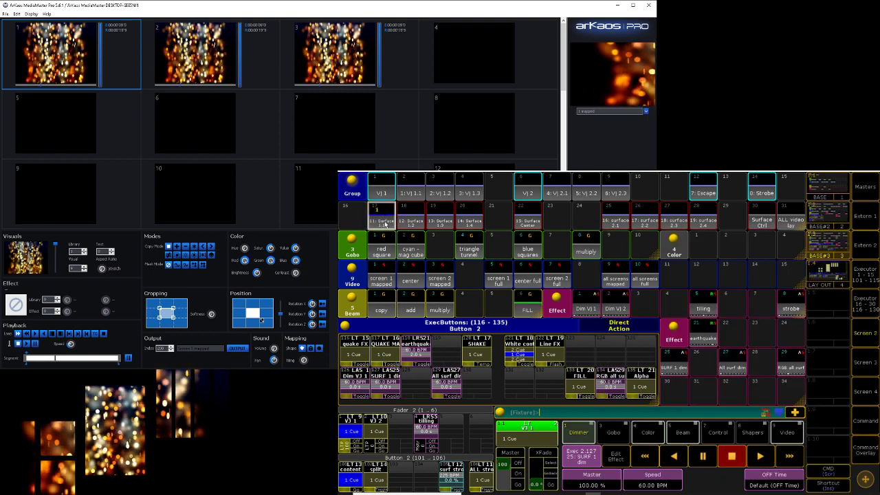
{"action": "left_click", "coordinate": [580, 432]}
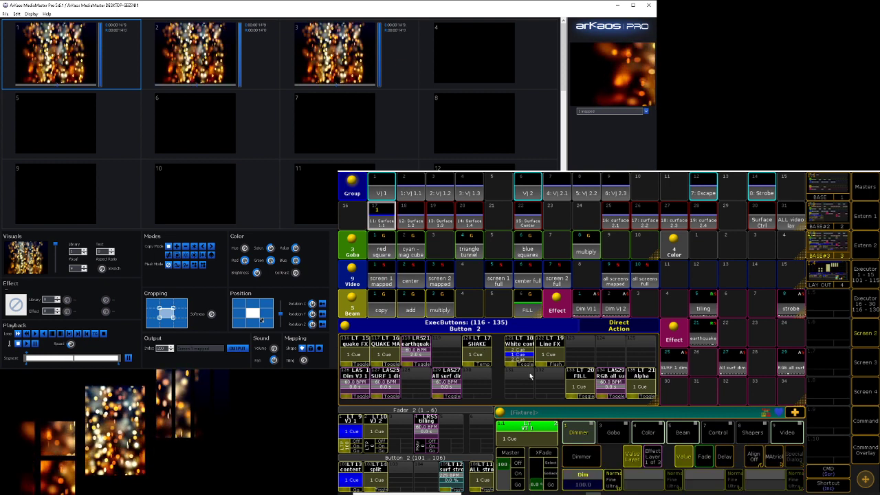
{"action": "left_click", "coordinate": [844, 453]}
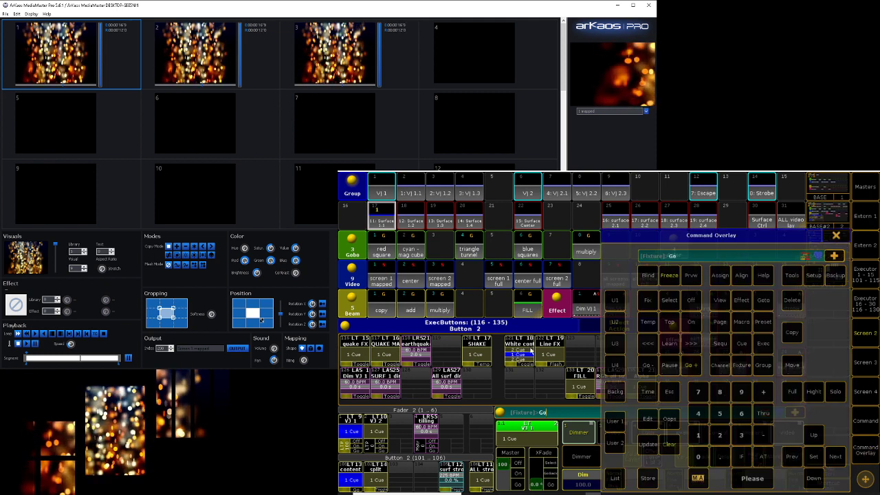
{"action": "left_click", "coordinate": [836, 239]}
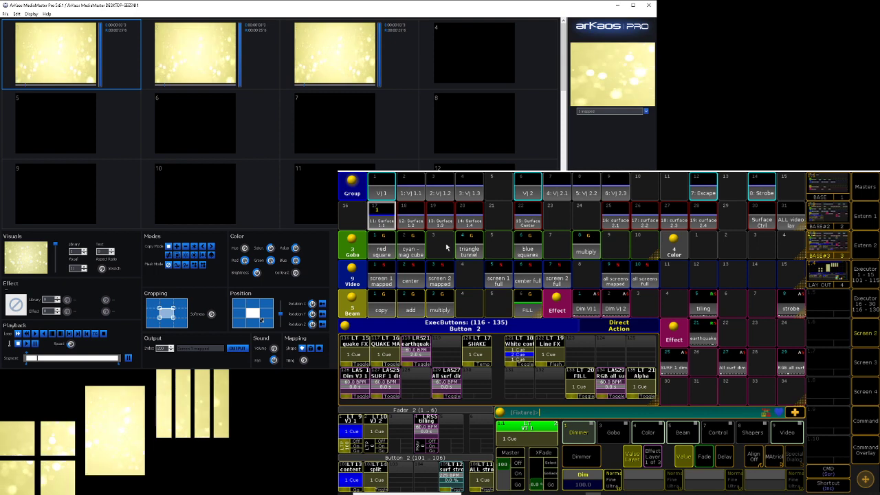
Set the Surface 1.1 dimmer to 0, to 100 and finally to 50
{"action": "left_click", "coordinate": [597, 477]}
{"action": "type", "text": "0"}
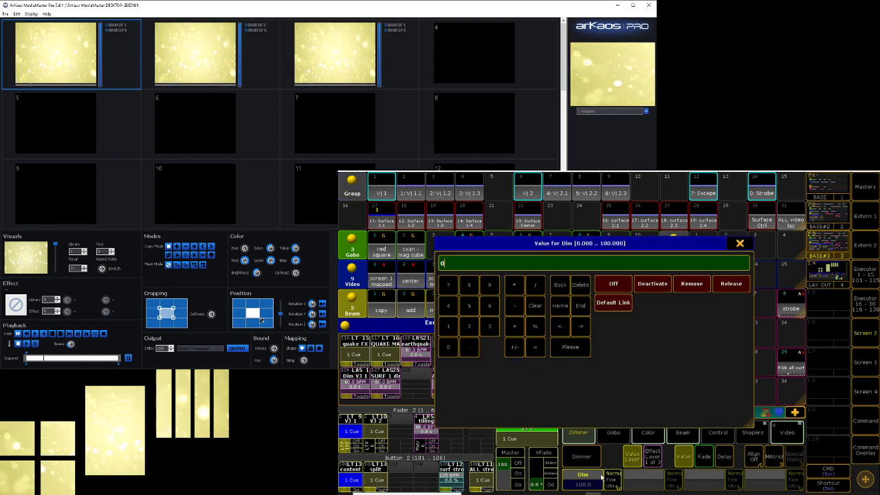
{"action": "key", "text": "Return"}
{"action": "left_click", "coordinate": [584, 484]}
{"action": "type", "text": "100"}
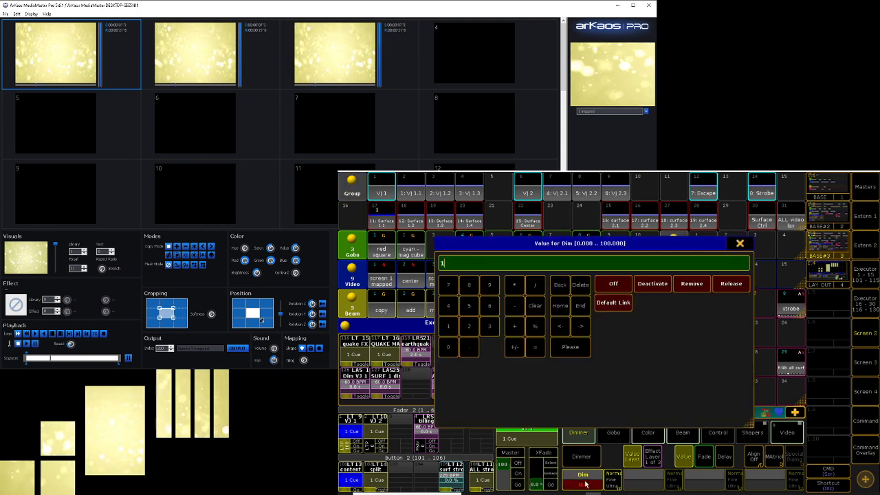
{"action": "key", "text": "Return"}
{"action": "left_click", "coordinate": [593, 481]}
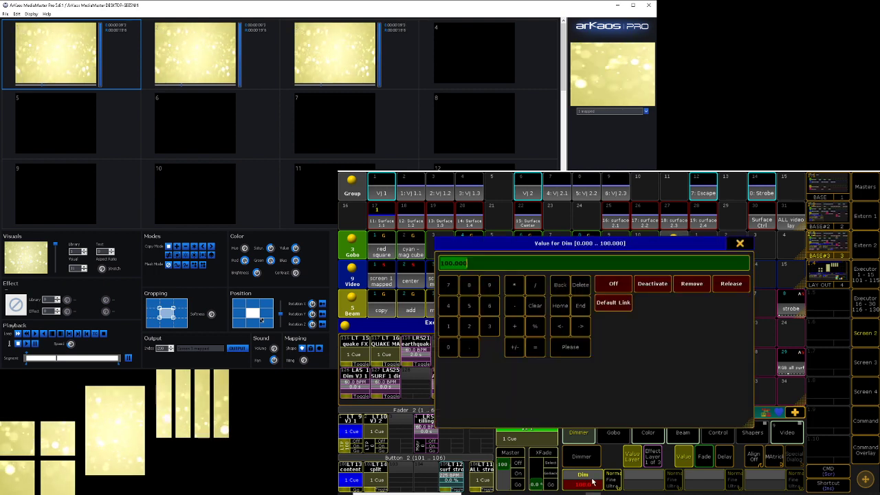
{"action": "type", "text": "50"}
{"action": "key", "text": "Return"}
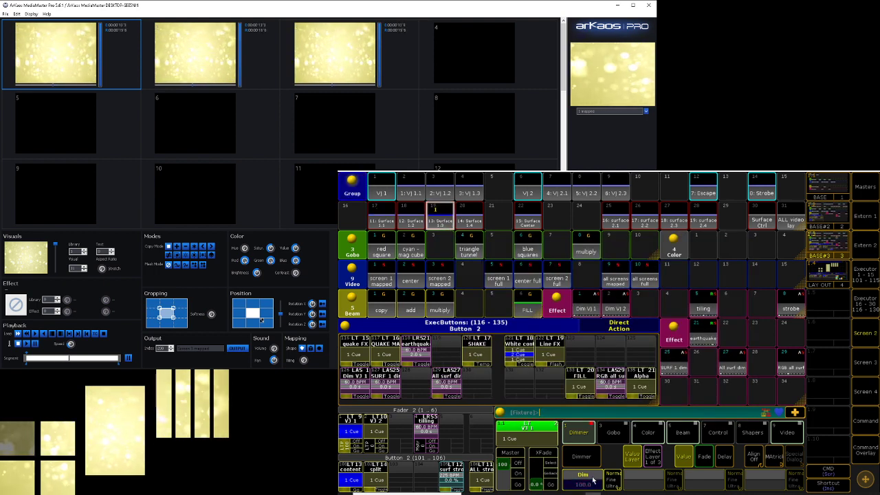
Select the Surface 1.4 group, set its dimmer to 50 and clear the programmer
{"action": "left_click", "coordinate": [589, 484]}
{"action": "left_click", "coordinate": [739, 243]}
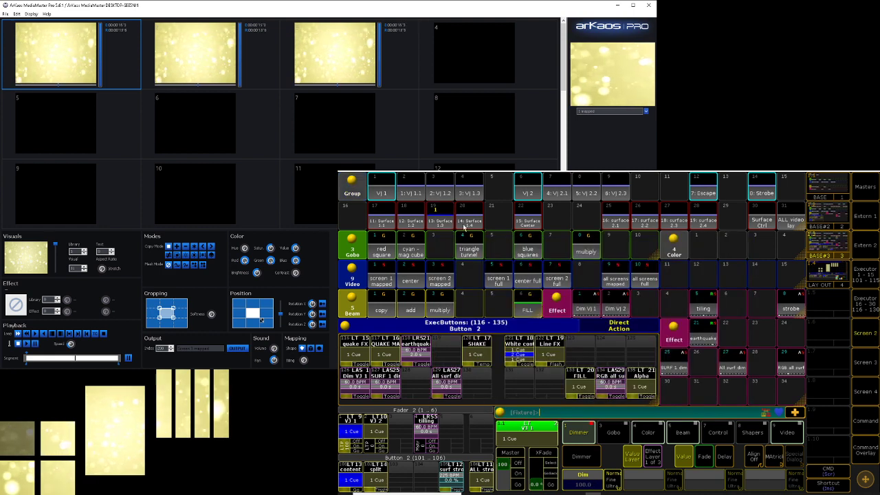
{"action": "left_click", "coordinate": [865, 450]}
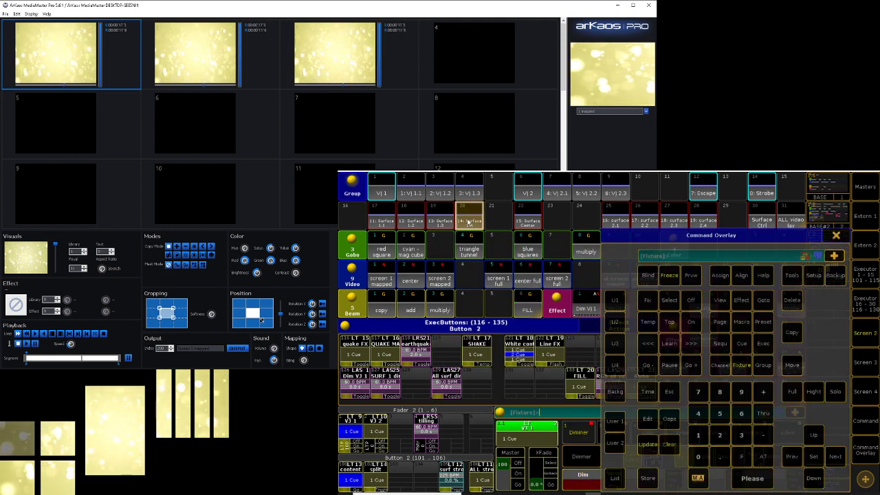
{"action": "left_click", "coordinate": [835, 236]}
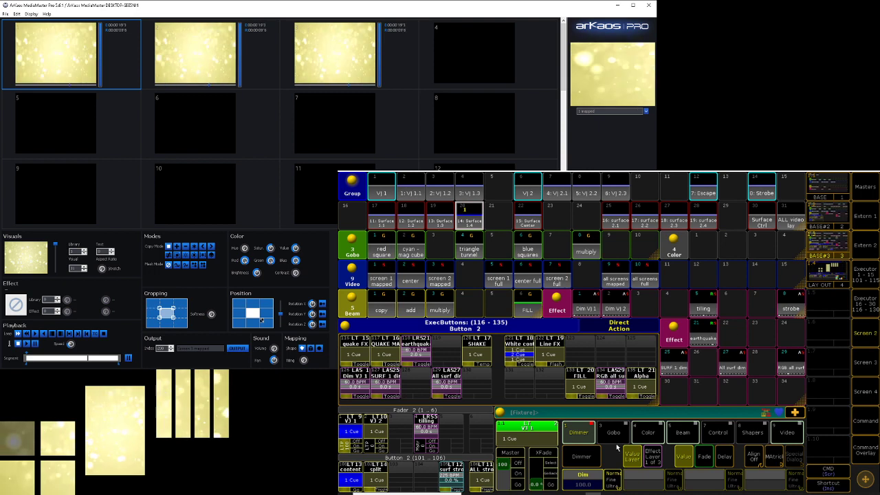
{"action": "left_click", "coordinate": [589, 481]}
{"action": "type", "text": "50"}
{"action": "key", "text": "Return"}
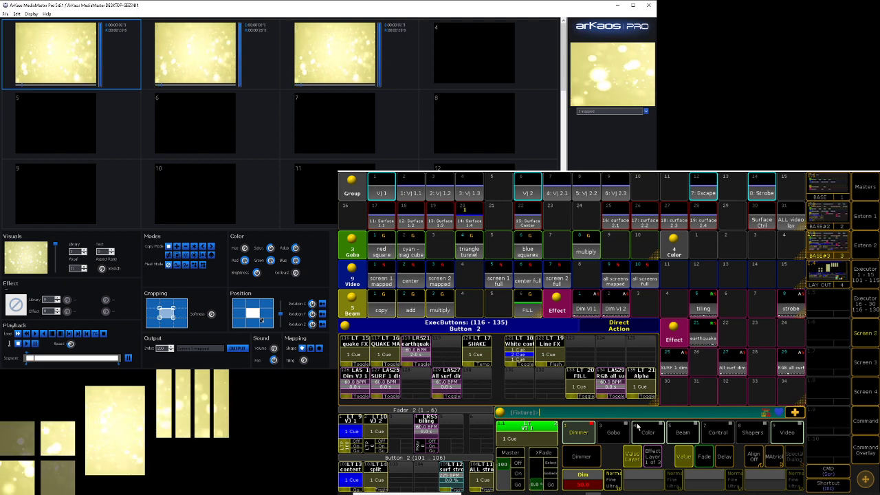
{"action": "left_click", "coordinate": [868, 458]}
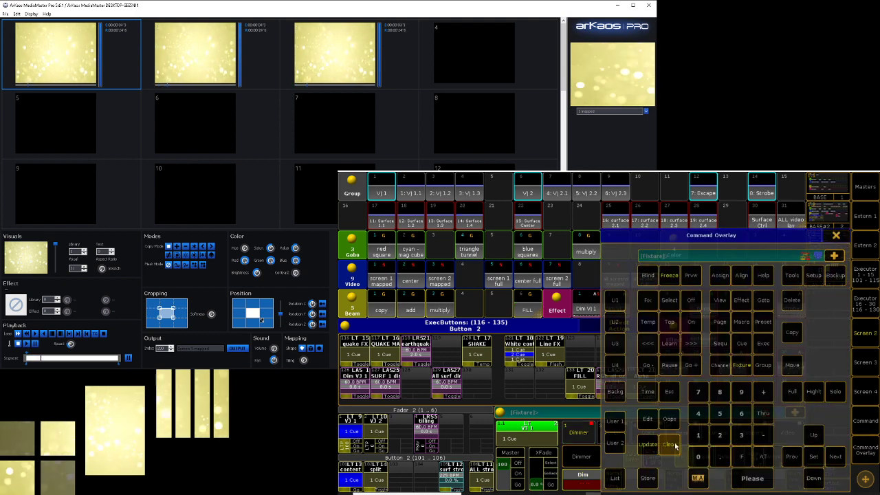
{"action": "left_click", "coordinate": [838, 238]}
Select the Surface 1.1 group and set its red (R) colour value to 100
{"action": "left_click", "coordinate": [389, 221]}
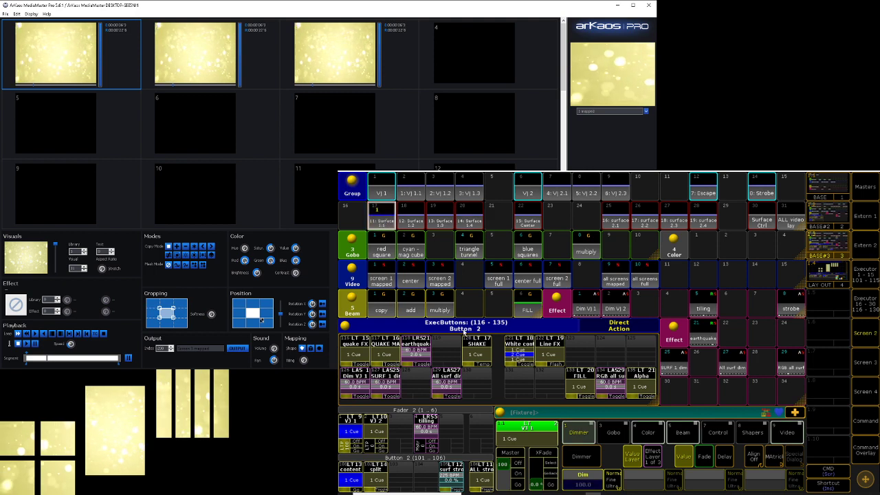
{"action": "left_click", "coordinate": [647, 430]}
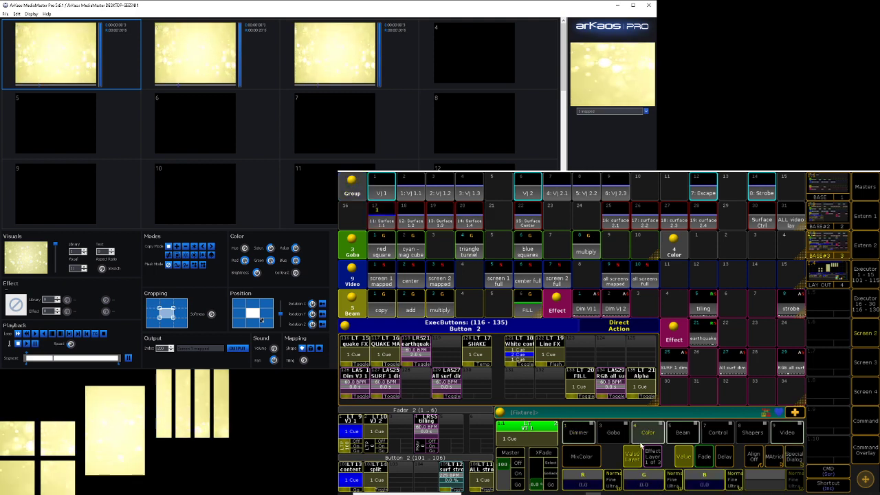
{"action": "left_click", "coordinate": [581, 484]}
{"action": "left_click", "coordinate": [448, 326]}
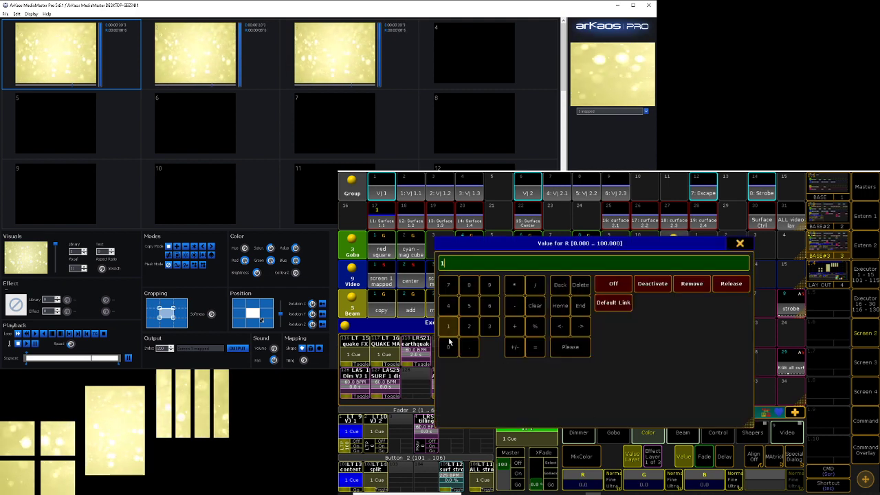
{"action": "left_click", "coordinate": [449, 346]}
{"action": "left_click", "coordinate": [448, 346]}
{"action": "left_click", "coordinate": [579, 350]}
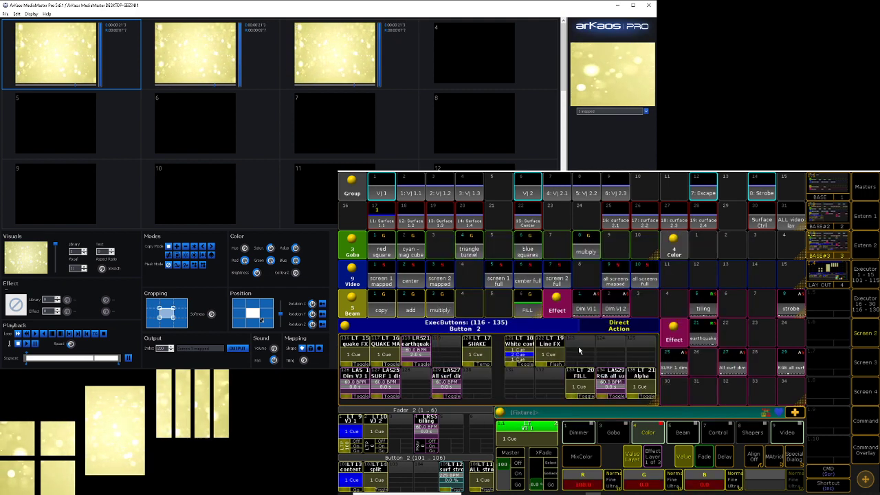
Set the green (G) and blue (B) colour values of Surface 1.1 to 100
{"action": "left_click", "coordinate": [640, 479]}
{"action": "left_click", "coordinate": [448, 326]}
{"action": "left_click", "coordinate": [448, 346]}
{"action": "left_click", "coordinate": [448, 346]}
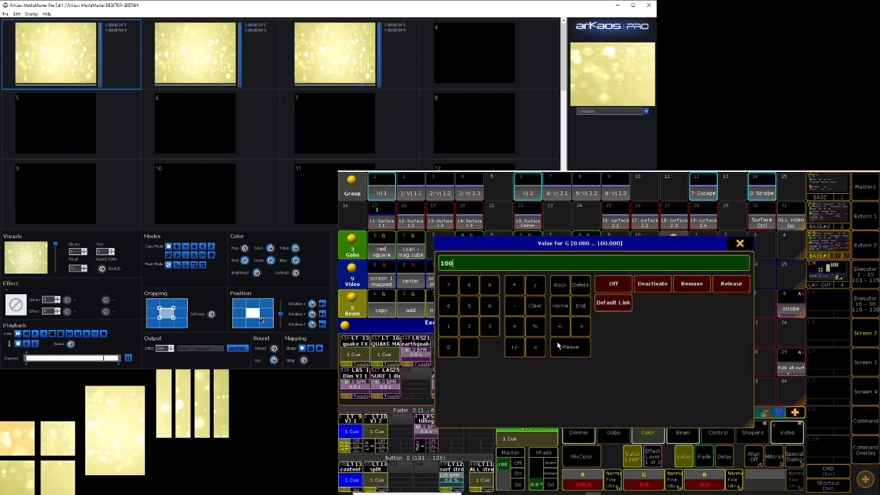
{"action": "left_click", "coordinate": [570, 347]}
{"action": "left_click", "coordinate": [696, 481]}
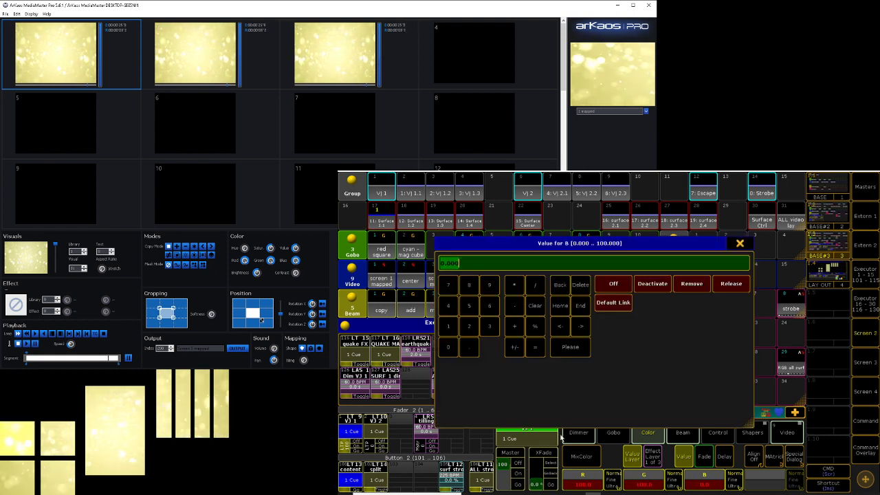
{"action": "left_click", "coordinate": [446, 328]}
{"action": "left_click", "coordinate": [448, 347]}
{"action": "left_click", "coordinate": [448, 346]}
{"action": "left_click", "coordinate": [568, 347]}
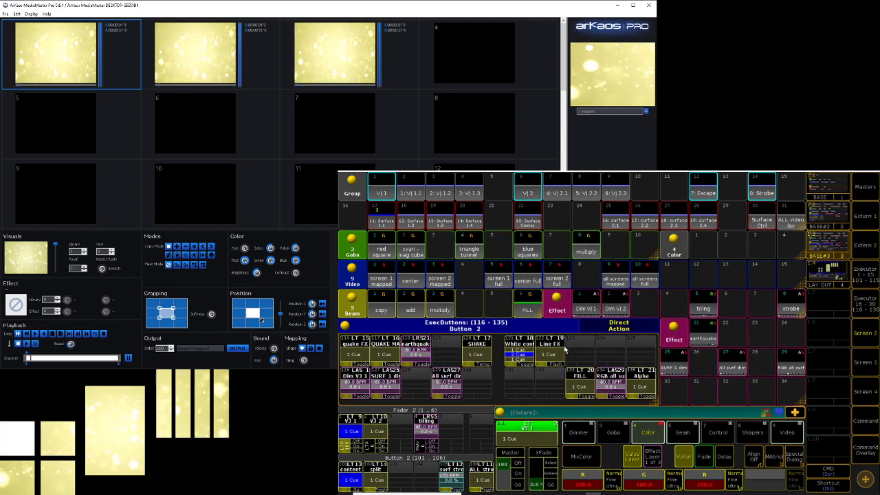
Advance the White cont executor to its next cue and set Surface 1.1's green and blue values to 0
{"action": "left_click", "coordinate": [528, 364]}
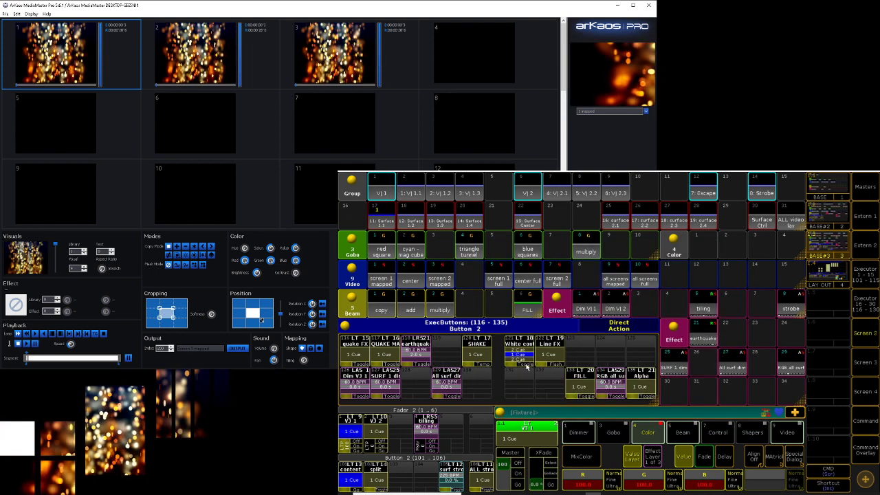
{"action": "left_click", "coordinate": [644, 481]}
{"action": "type", "text": "0"}
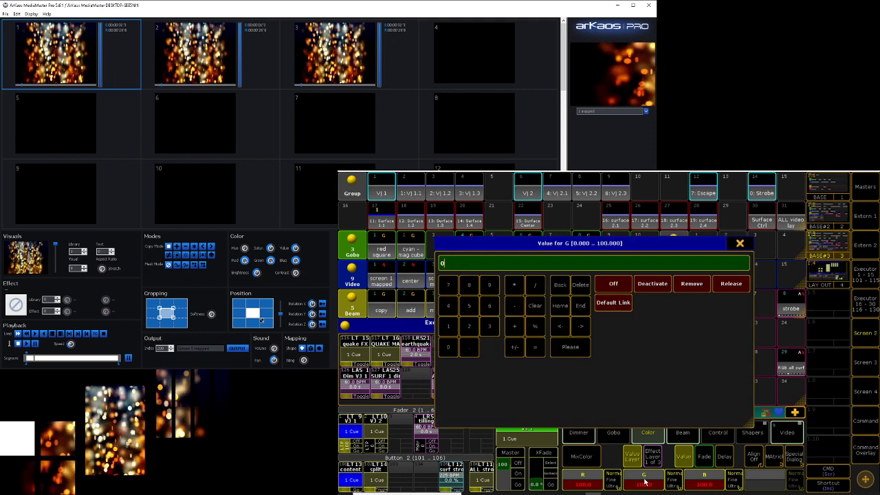
{"action": "key", "text": "Return"}
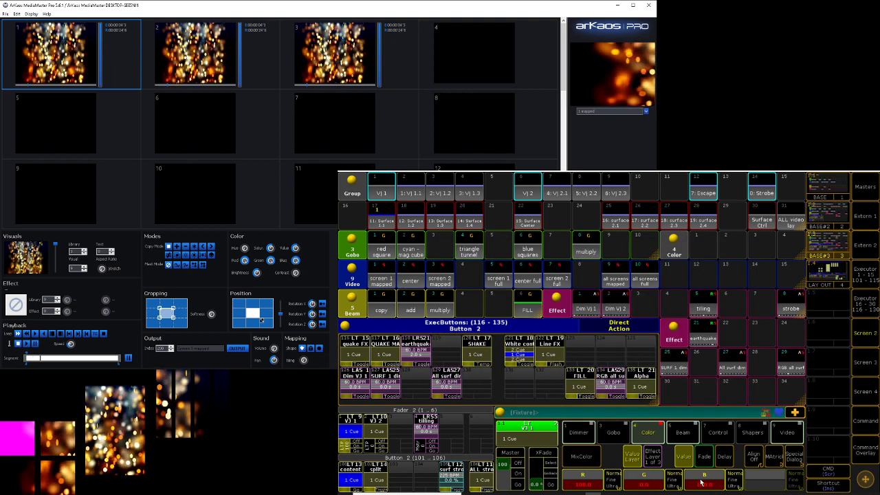
{"action": "left_click", "coordinate": [710, 486]}
{"action": "type", "text": "0"}
{"action": "key", "text": "Return"}
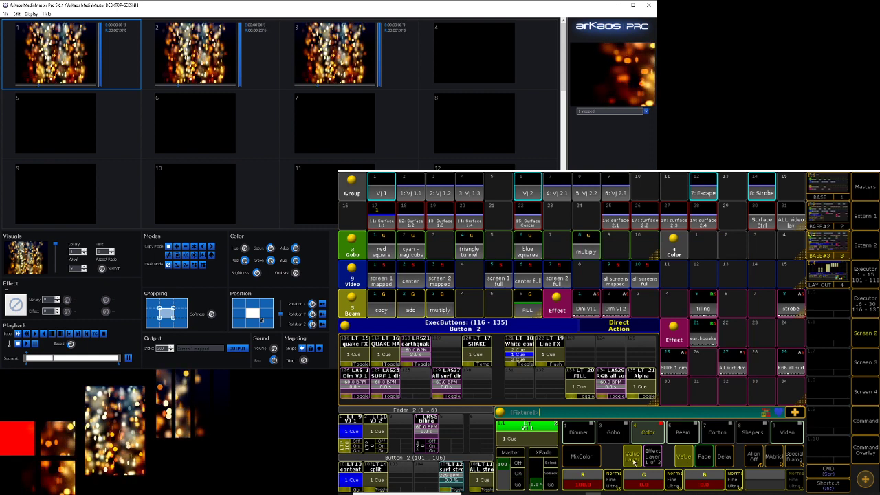
Set Surface 1.1's red value to 20 and then to 50
{"action": "left_click", "coordinate": [587, 484]}
{"action": "type", "text": "20"}
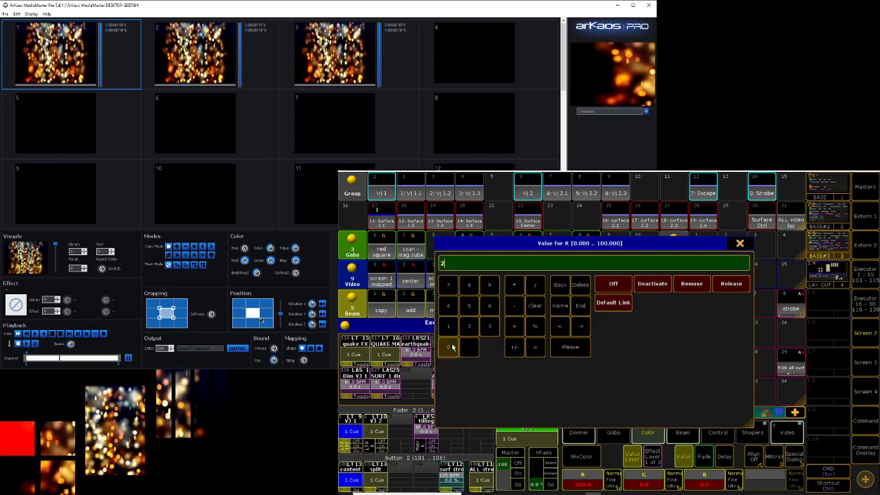
{"action": "key", "text": "Return"}
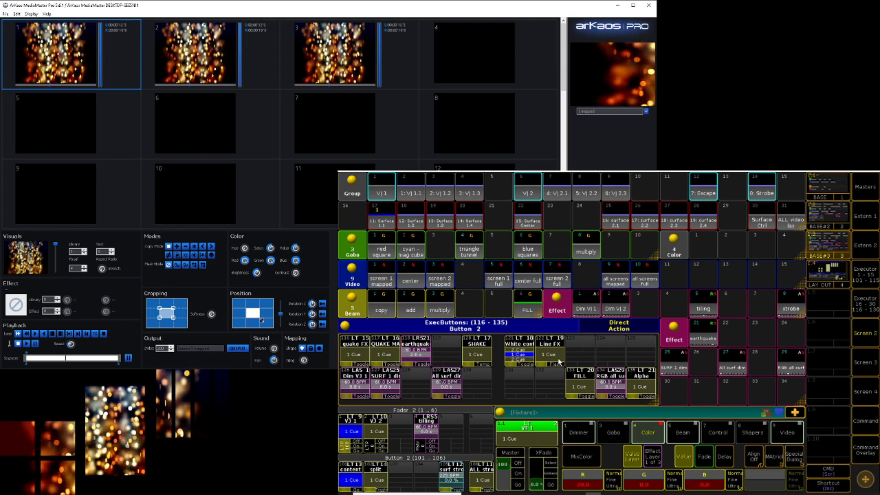
{"action": "left_click", "coordinate": [597, 481]}
{"action": "type", "text": "50"}
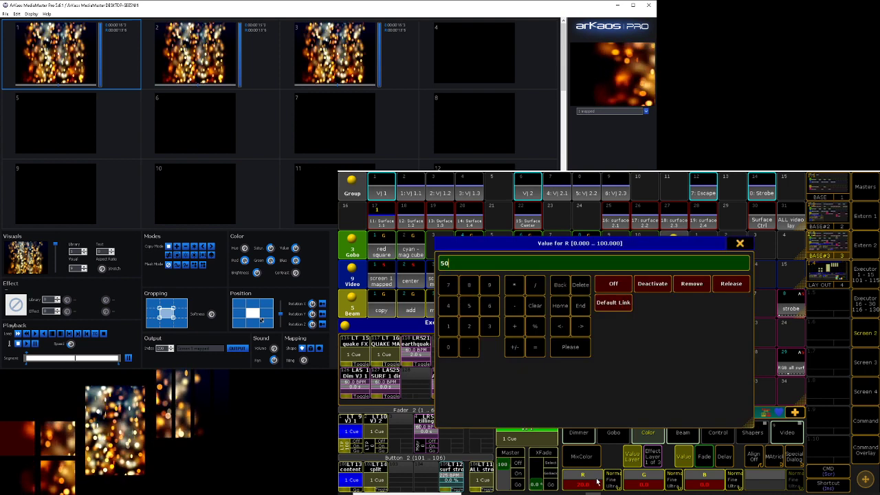
{"action": "key", "text": "Return"}
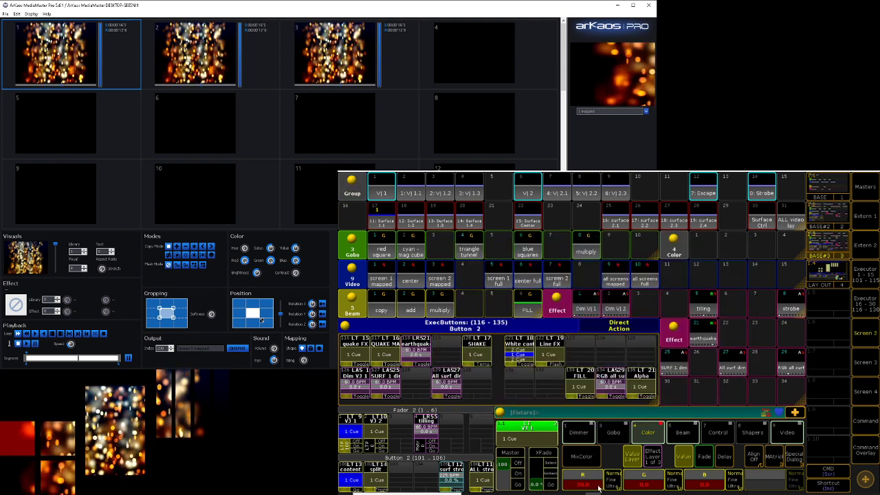
Set Surface 1.1's red and green values back to 100
{"action": "left_click", "coordinate": [596, 481]}
{"action": "left_click", "coordinate": [448, 326]}
{"action": "left_click", "coordinate": [447, 346]}
{"action": "left_click", "coordinate": [447, 346]}
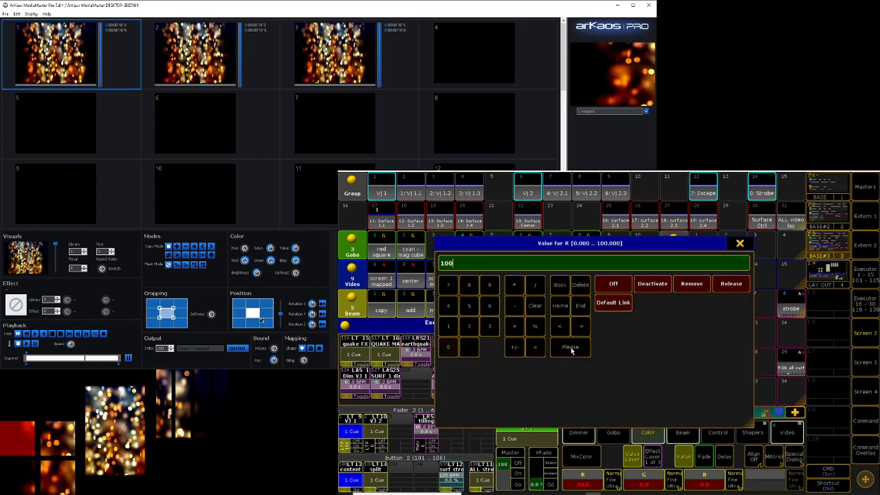
{"action": "left_click", "coordinate": [570, 346]}
{"action": "left_click", "coordinate": [642, 482]}
{"action": "left_click", "coordinate": [448, 326]}
{"action": "left_click", "coordinate": [447, 346]}
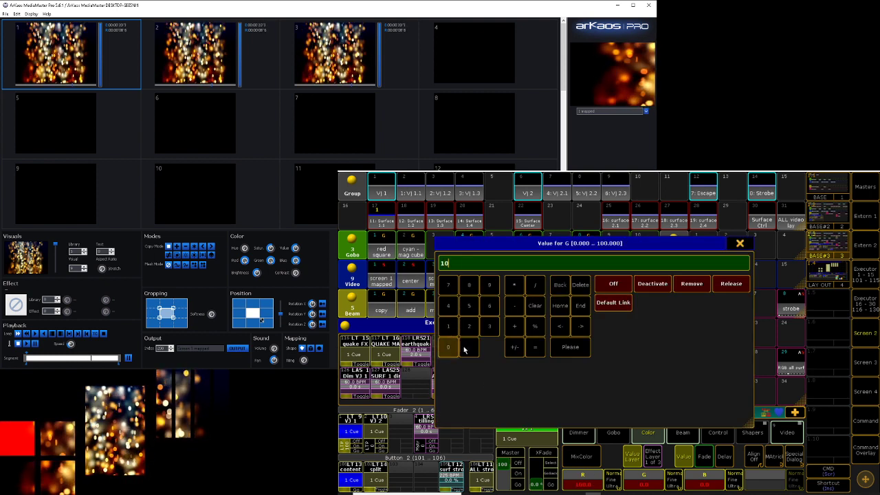
{"action": "left_click", "coordinate": [447, 347]}
{"action": "left_click", "coordinate": [570, 347]}
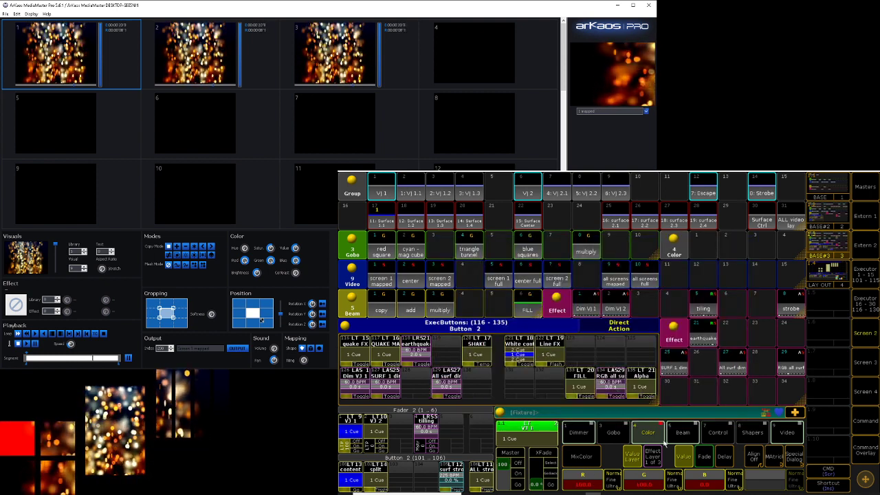
Set Surface 1.1's blue value back to 100
{"action": "left_click", "coordinate": [704, 479]}
{"action": "left_click", "coordinate": [448, 326]}
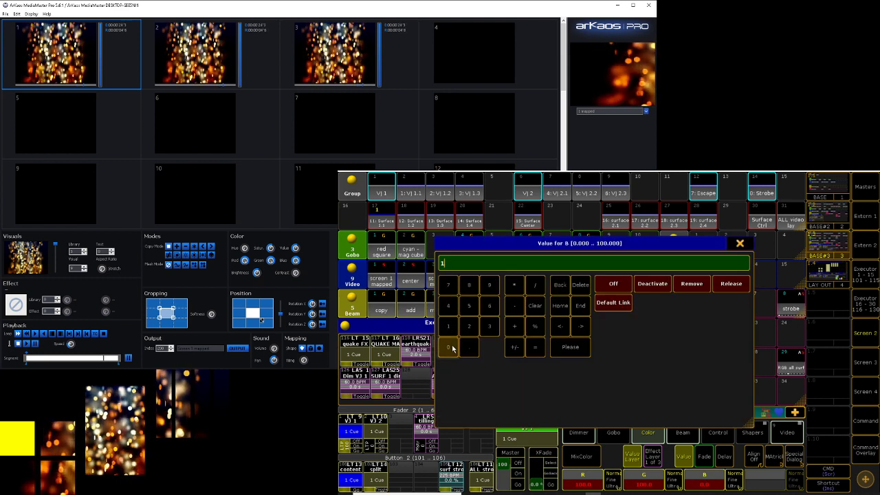
{"action": "left_click", "coordinate": [448, 347]}
{"action": "left_click", "coordinate": [447, 346]}
{"action": "left_click", "coordinate": [570, 347]}
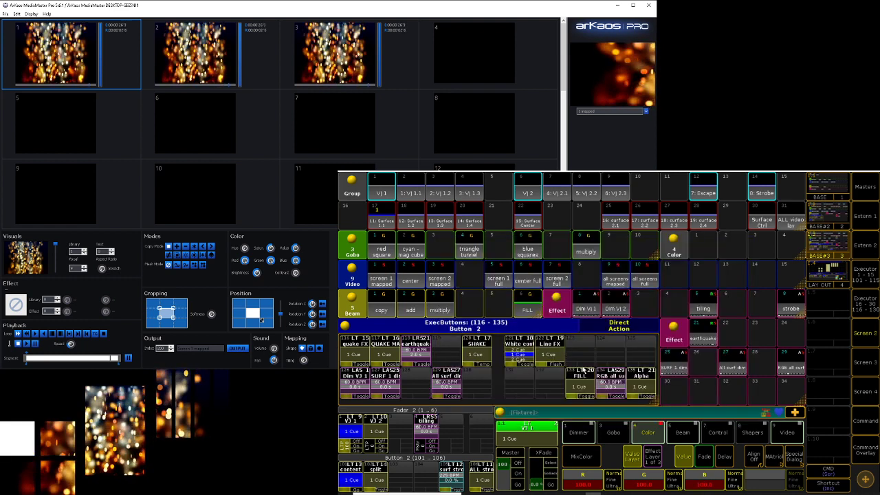
Store Surface 1.1's full red, green and blue values as colour preset 1
{"action": "left_click", "coordinate": [865, 450]}
{"action": "left_click", "coordinate": [648, 477]}
{"action": "left_click_drag", "start_coordinate": [781, 256], "coordinate": [590, 247]}
{"action": "left_click", "coordinate": [703, 247]}
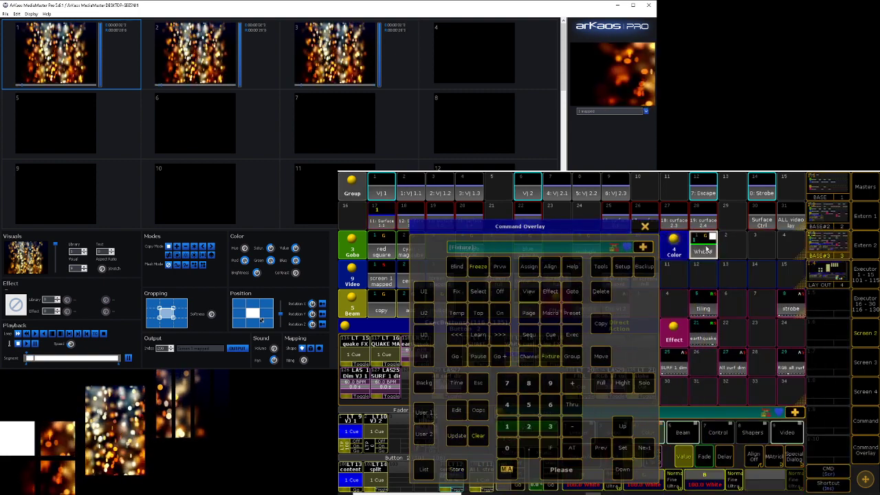
{"action": "left_click", "coordinate": [645, 227]}
Clear the programmer, reselect the Surface 1.1 group and apply the White colour preset to it
{"action": "left_click", "coordinate": [867, 451]}
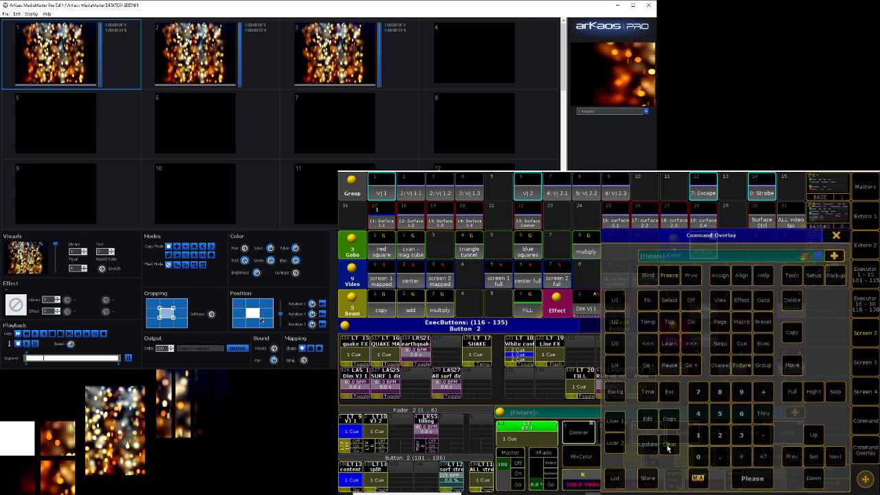
{"action": "left_click", "coordinate": [835, 236]}
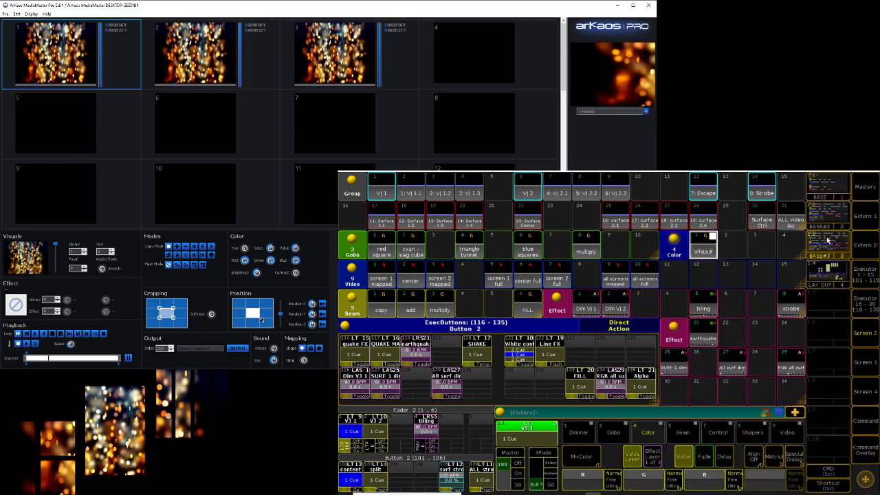
{"action": "left_click", "coordinate": [383, 222]}
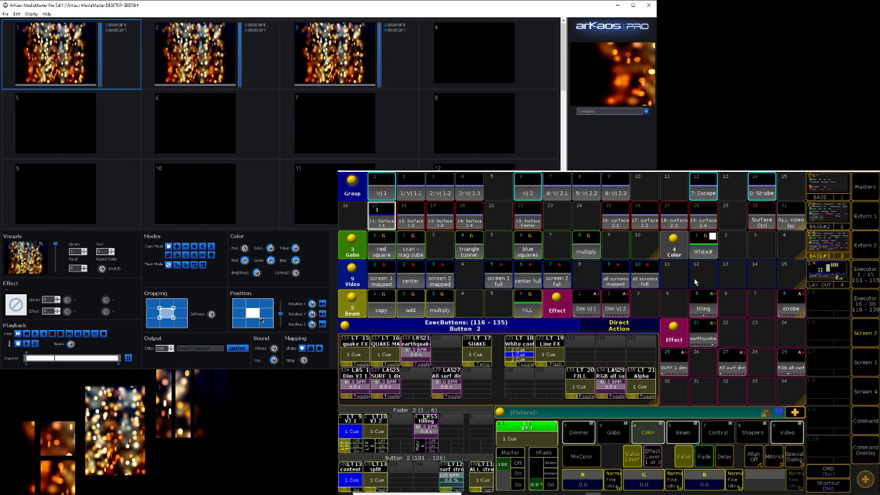
{"action": "left_click", "coordinate": [710, 247]}
Store Surface 1.1's White colour as the first cue on the empty fader executor 6
{"action": "left_click", "coordinate": [864, 450]}
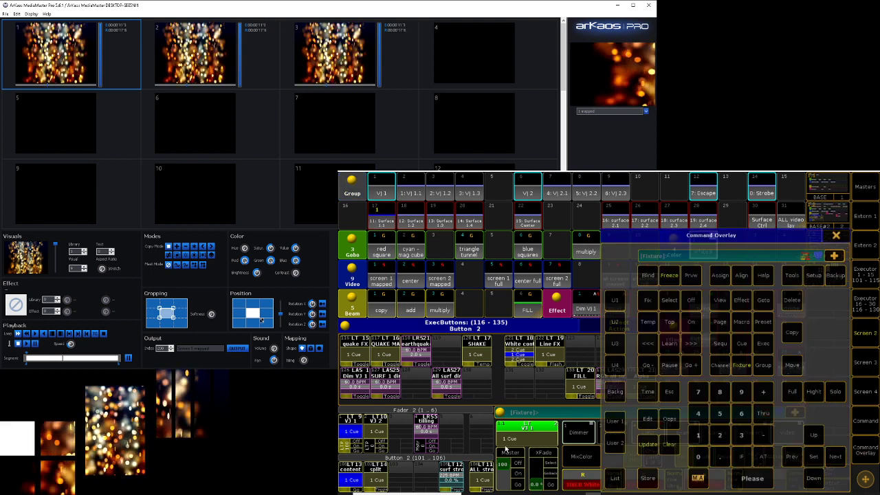
{"action": "left_click", "coordinate": [637, 481]}
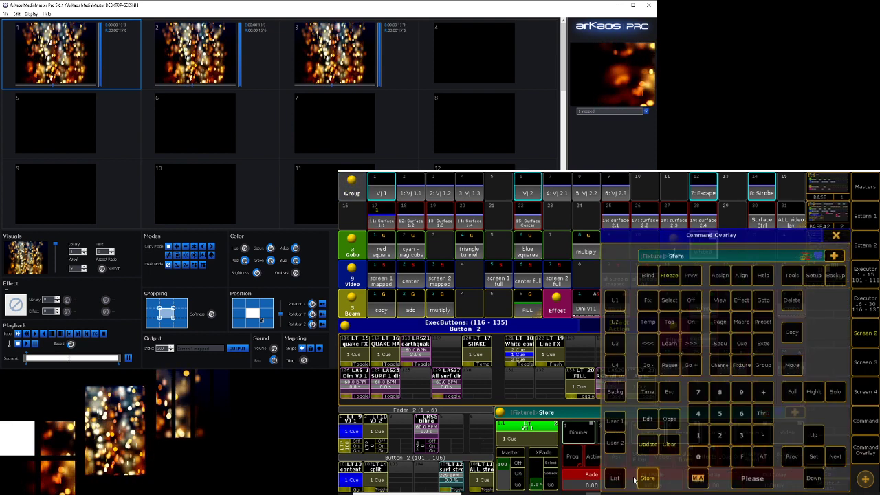
{"action": "left_click", "coordinate": [487, 438]}
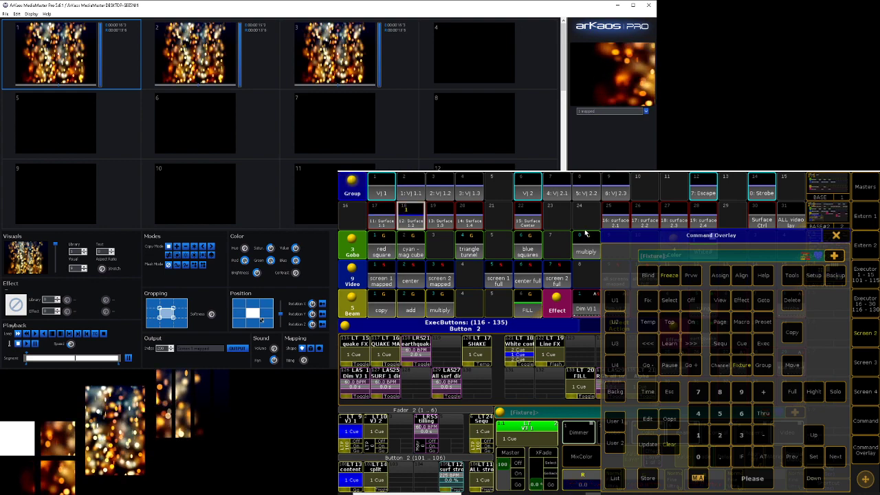
Apply the White colour preset to the Surface 1.2 group and store it as the second cue on fader executor 6
{"action": "left_click_drag", "start_coordinate": [705, 235], "coordinate": [654, 243]}
{"action": "left_click", "coordinate": [679, 249]}
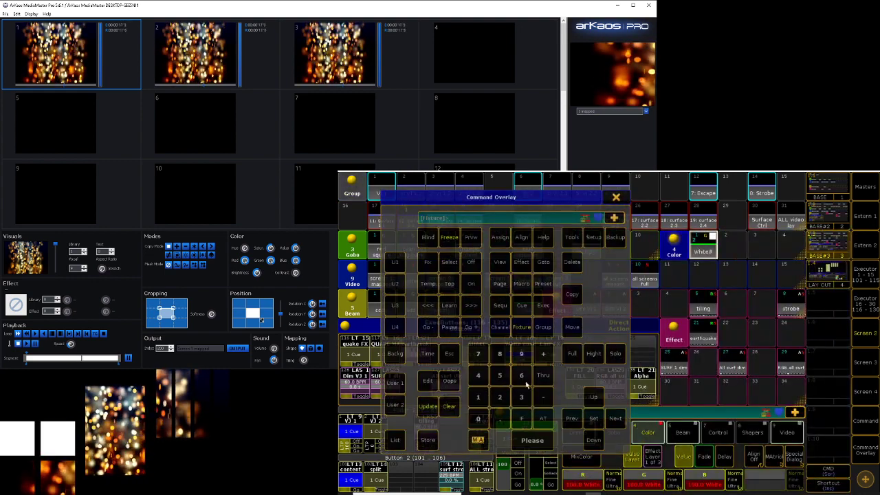
{"action": "left_click_drag", "start_coordinate": [522, 211], "coordinate": [771, 227]}
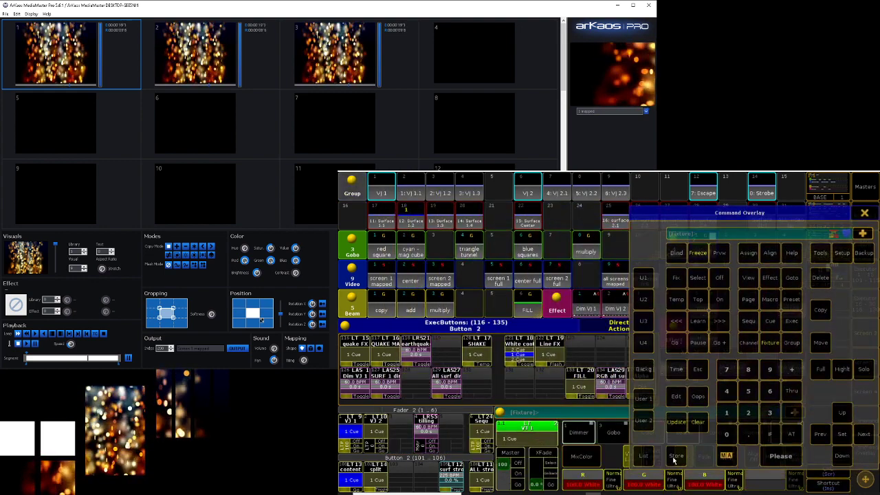
{"action": "left_click", "coordinate": [676, 456]}
{"action": "left_click", "coordinate": [505, 440]}
{"action": "left_click", "coordinate": [682, 350]}
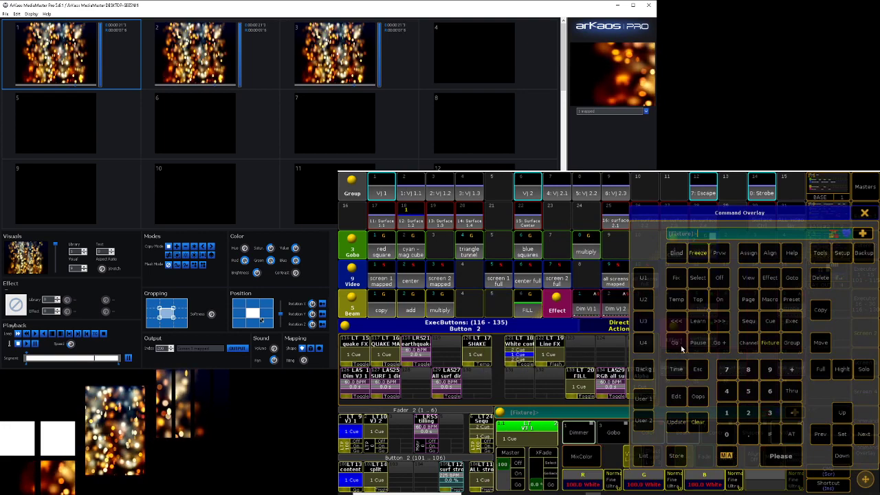
Apply the White preset to Surface 1.3 and Surface 1.4 in turn, storing them as the third and fourth cues on fader executor 6
{"action": "left_click_drag", "start_coordinate": [756, 212], "coordinate": [560, 194]}
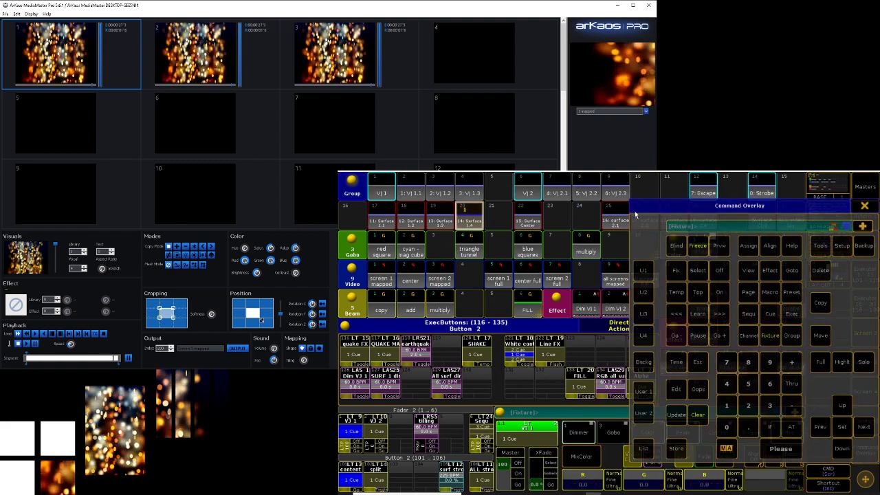
{"action": "left_click_drag", "start_coordinate": [799, 206], "coordinate": [761, 189]}
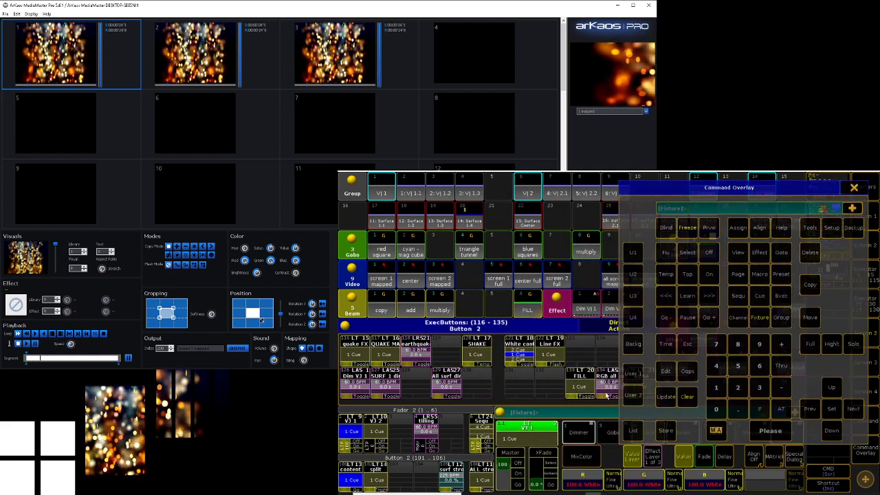
Change Sequ 24 on fader executor 2.6 to Chaser function with Tracking off, and raise its master fader to run it
{"action": "left_click", "coordinate": [856, 188]}
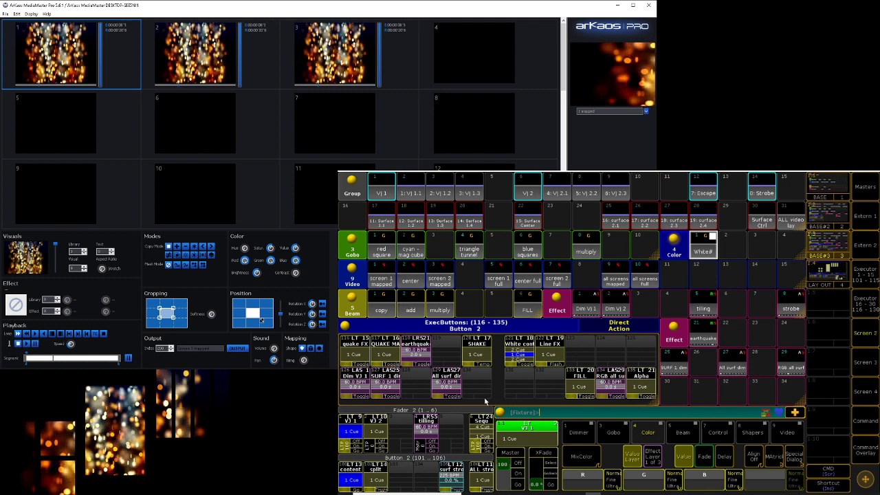
{"action": "left_click", "coordinate": [478, 423]}
{"action": "left_click", "coordinate": [641, 280]}
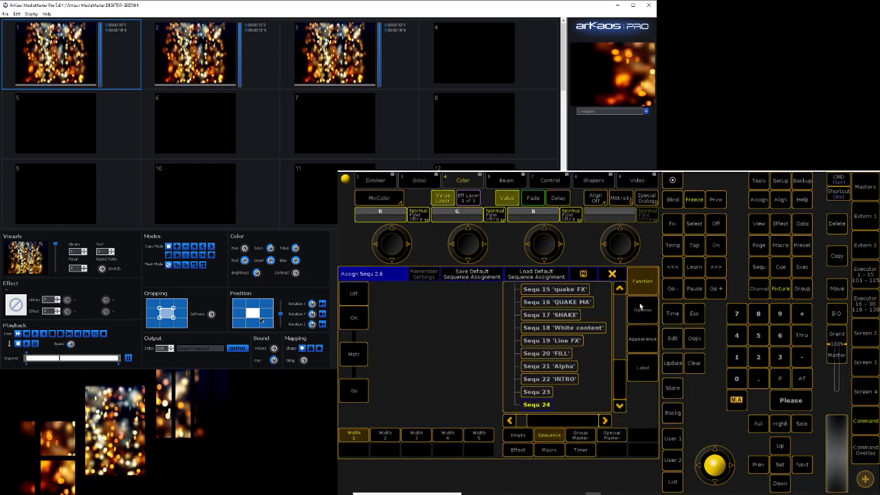
{"action": "left_click", "coordinate": [640, 307]}
{"action": "left_click", "coordinate": [605, 307]}
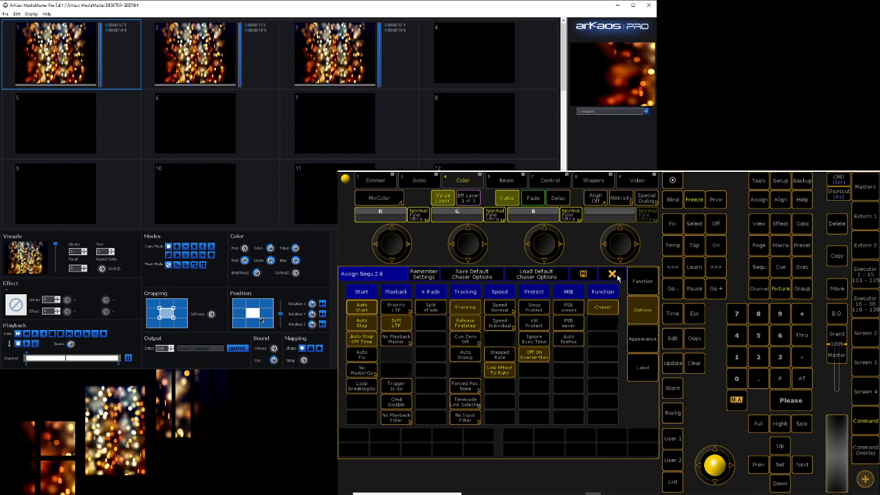
{"action": "left_click", "coordinate": [467, 307]}
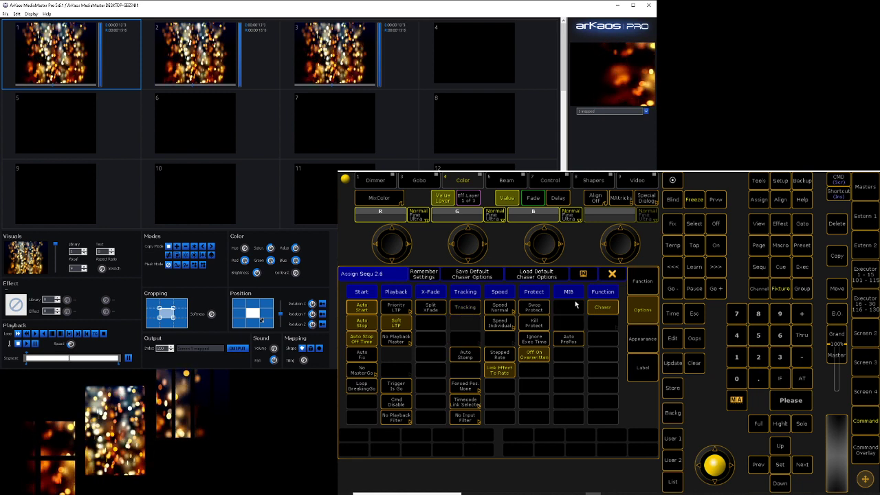
{"action": "left_click", "coordinate": [612, 274]}
{"action": "mouse_move", "coordinate": [476, 440]}
{"action": "left_mouse_down"}
{"action": "mouse_move", "coordinate": [476, 449]}
{"action": "mouse_move", "coordinate": [477, 439]}
{"action": "left_mouse_up"}
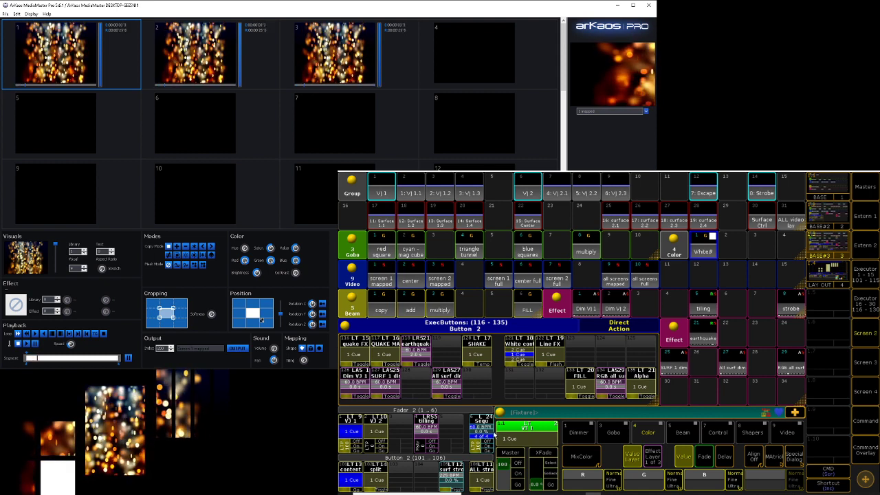
Try to set the speed of the Sequ 24 chaser to 2880 BPM
{"action": "left_click", "coordinate": [492, 435]}
{"action": "left_click", "coordinate": [473, 218]}
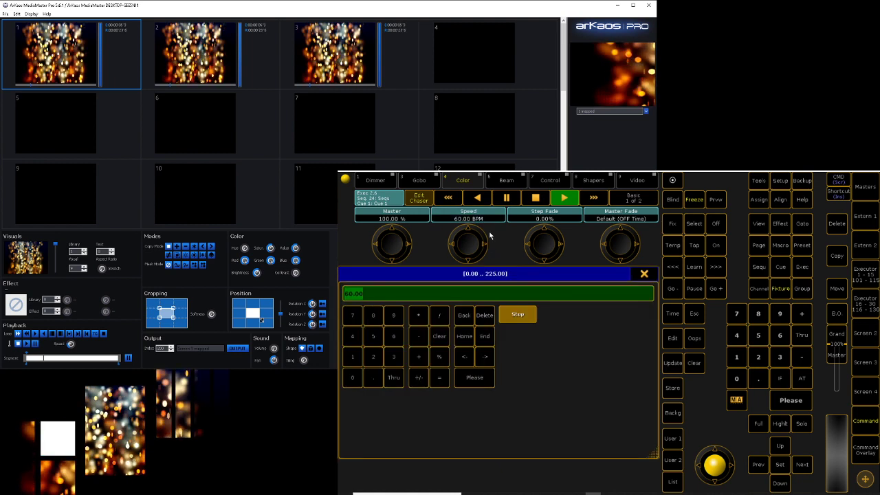
{"action": "type", "text": "288"}
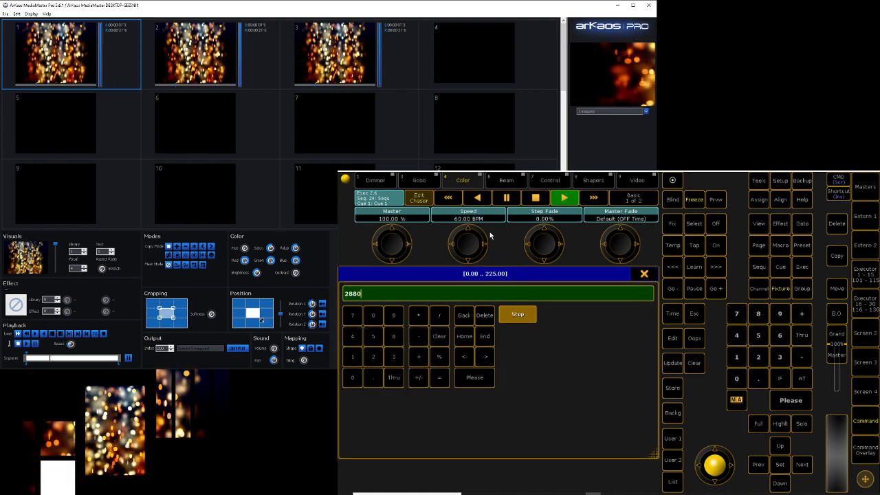
{"action": "type", "text": "0"}
{"action": "key", "text": "Return"}
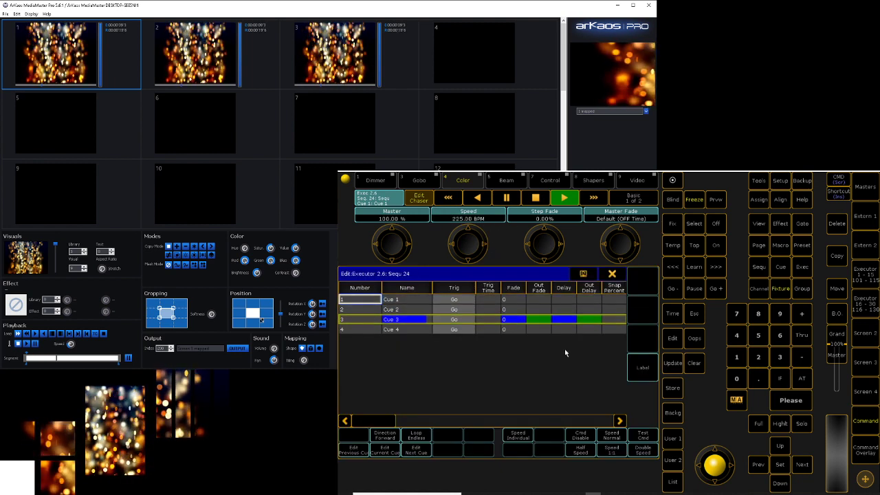
{"action": "left_click", "coordinate": [611, 275]}
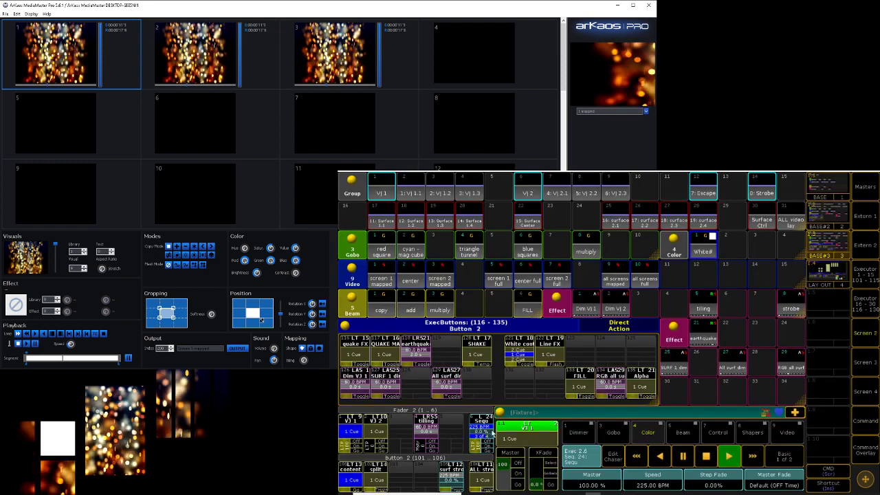
Set the Sequ 24 chaser's speed multiplier to Mul 8 and its run mode to Random
{"action": "left_click", "coordinate": [484, 432]}
{"action": "left_click", "coordinate": [611, 450]}
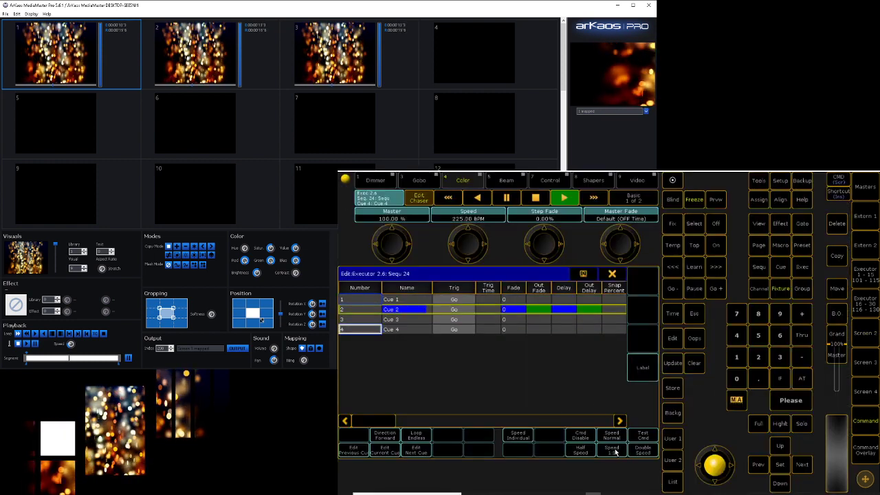
{"action": "left_click", "coordinate": [612, 435]}
{"action": "left_click", "coordinate": [621, 389]}
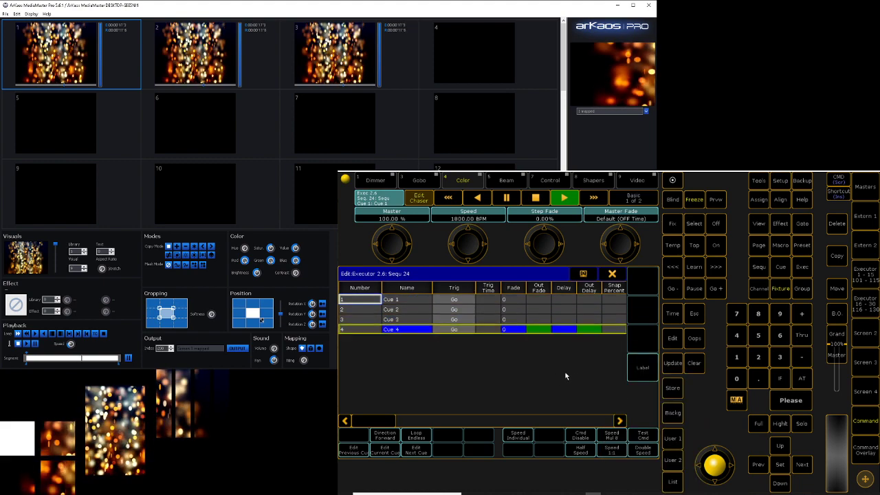
{"action": "left_click", "coordinate": [385, 435]}
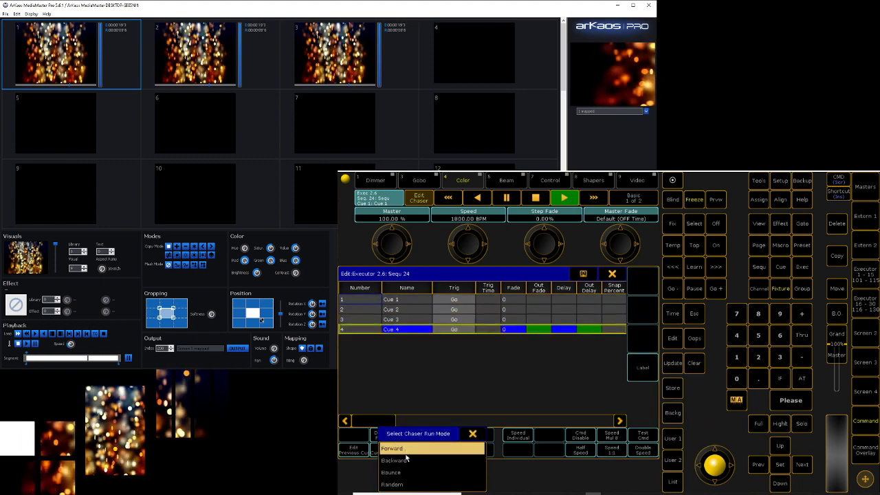
{"action": "left_click", "coordinate": [404, 484]}
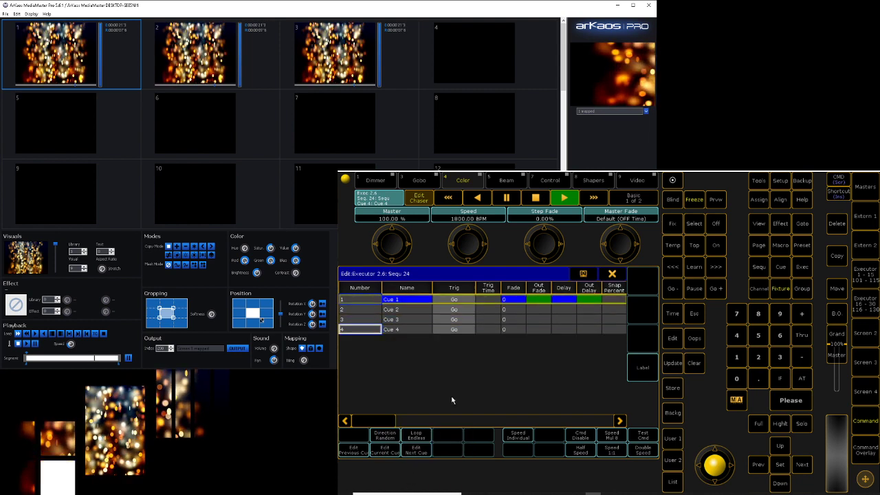
Set the Sequ 24 chaser's speed to 900 BPM and lower its master fader to zero
{"action": "left_click", "coordinate": [464, 214]}
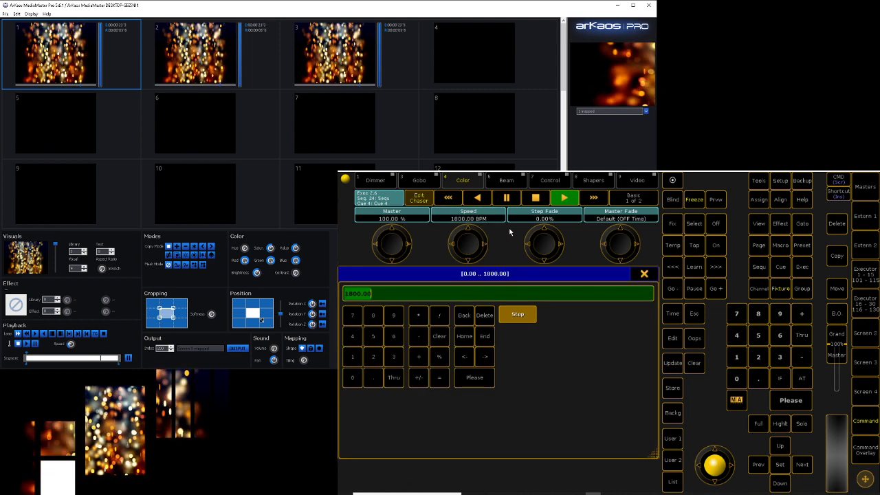
{"action": "type", "text": "900"}
{"action": "key", "text": "Return"}
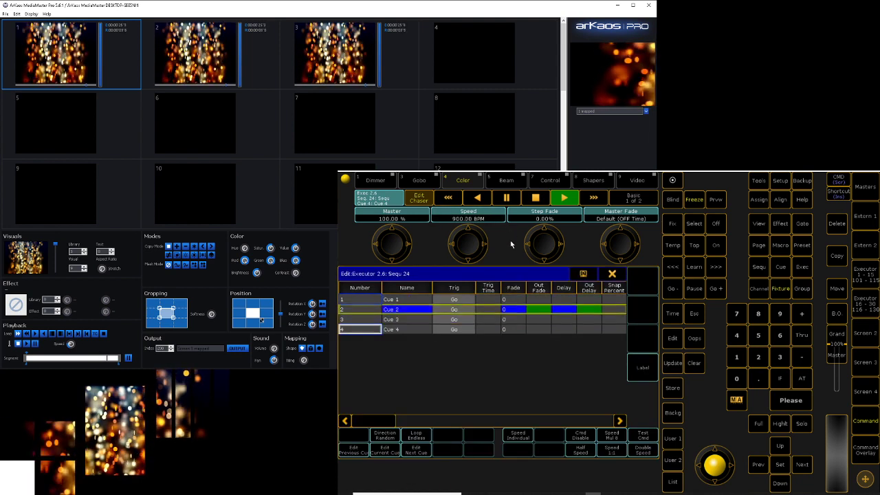
{"action": "left_click", "coordinate": [614, 274]}
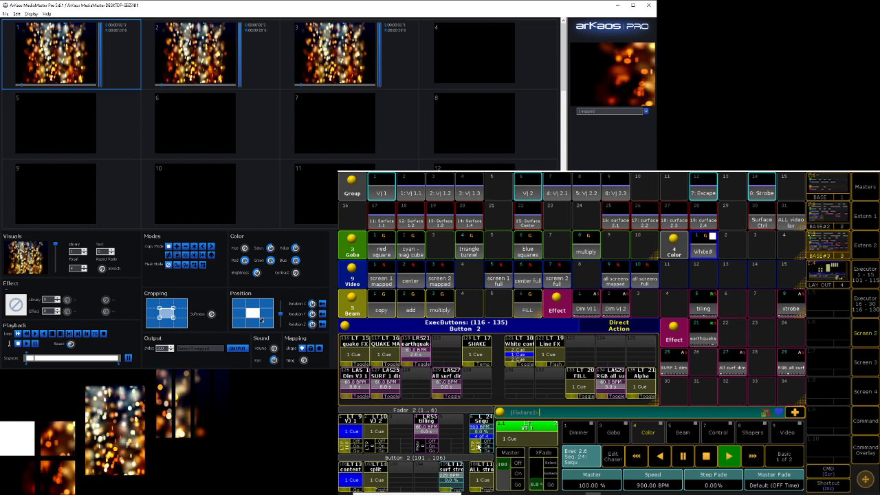
{"action": "left_click_drag", "start_coordinate": [480, 447], "coordinate": [479, 460]}
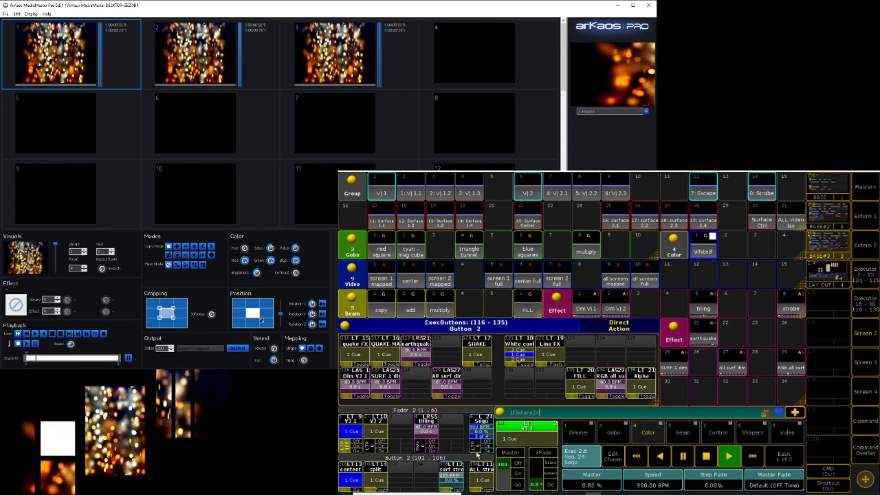
Bring up the Gobo attributes for the 8: Strobe group and clear the programmer
{"action": "left_click", "coordinate": [762, 192]}
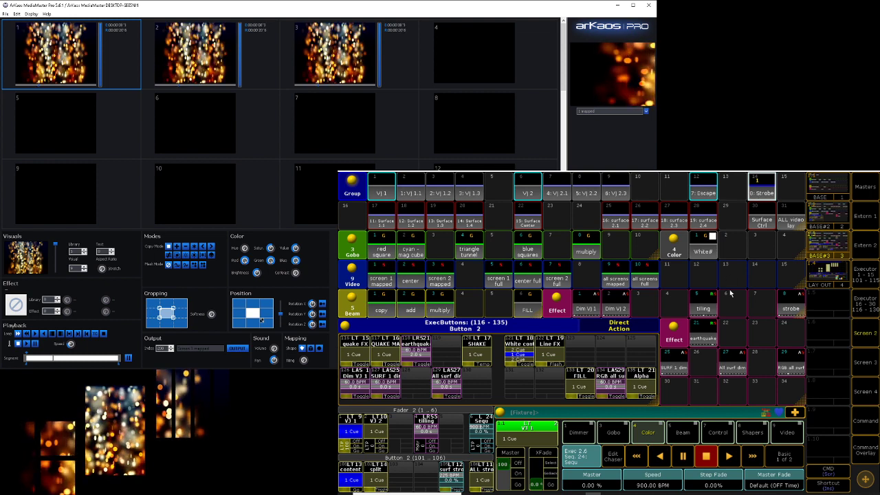
{"action": "left_click", "coordinate": [624, 432]}
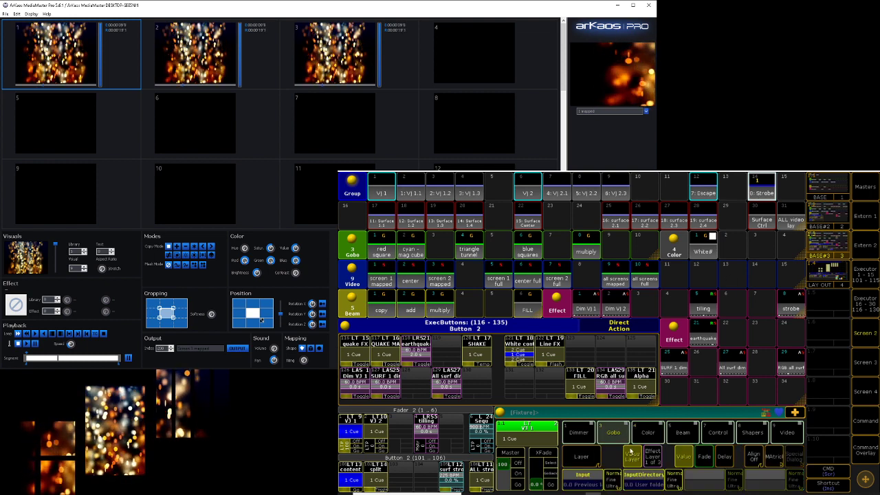
{"action": "left_click", "coordinate": [639, 484]}
{"action": "left_click", "coordinate": [742, 243]}
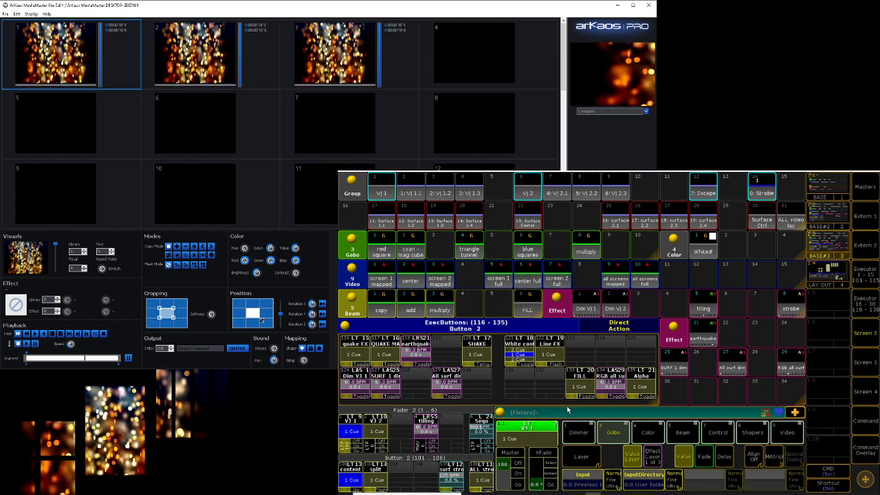
{"action": "left_click", "coordinate": [865, 450]}
{"action": "left_click", "coordinate": [669, 444]}
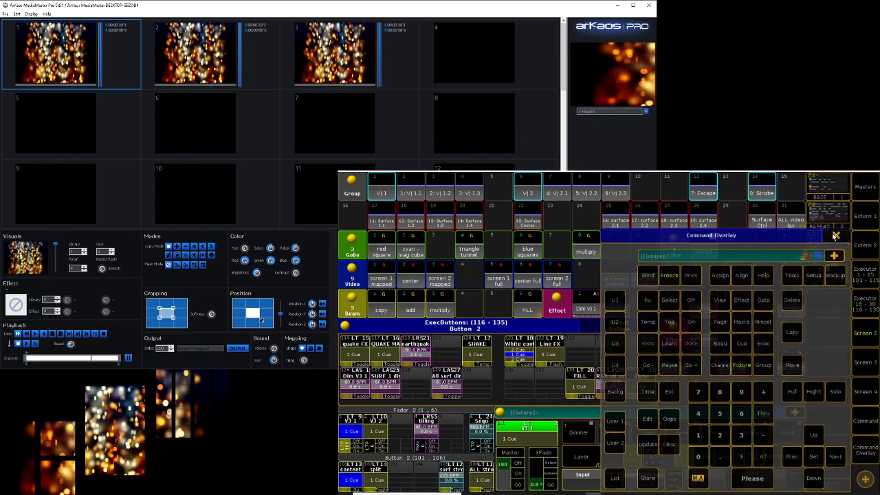
{"action": "left_click", "coordinate": [835, 235]}
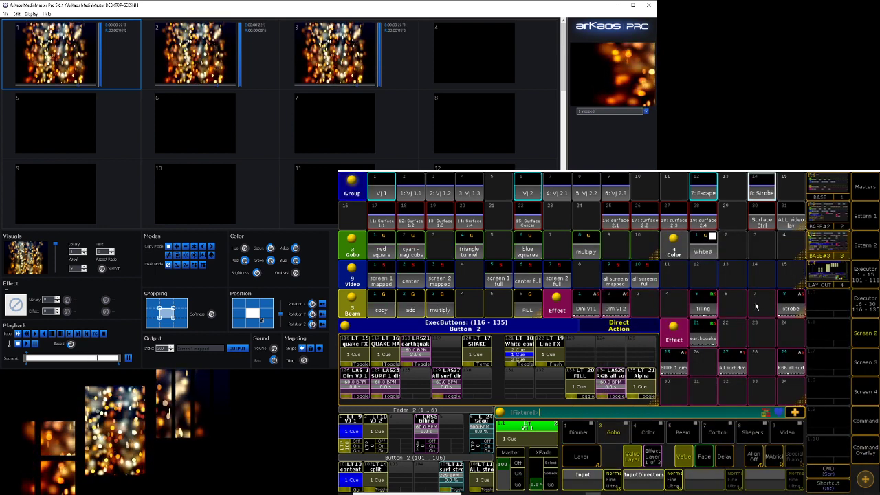
Start the ALL strobe button executor and apply the all screens mapped Video preset to the 8: Strobe group
{"action": "left_click", "coordinate": [486, 489]}
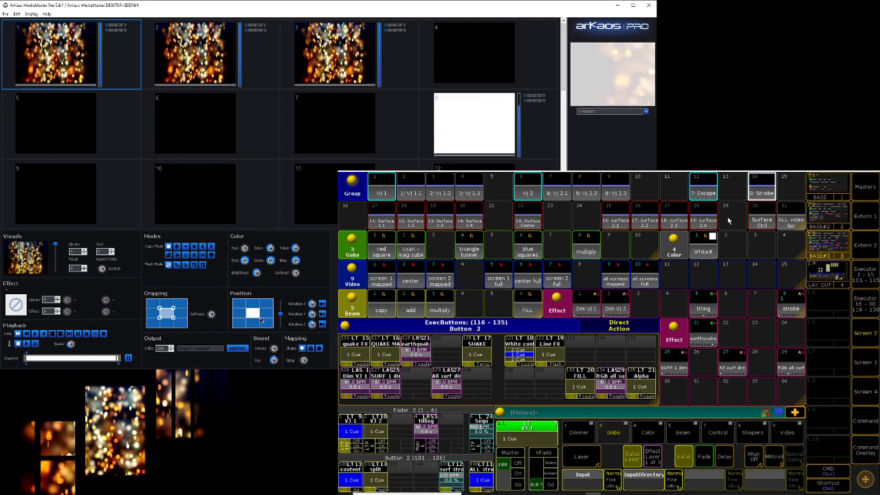
{"action": "left_click", "coordinate": [763, 196]}
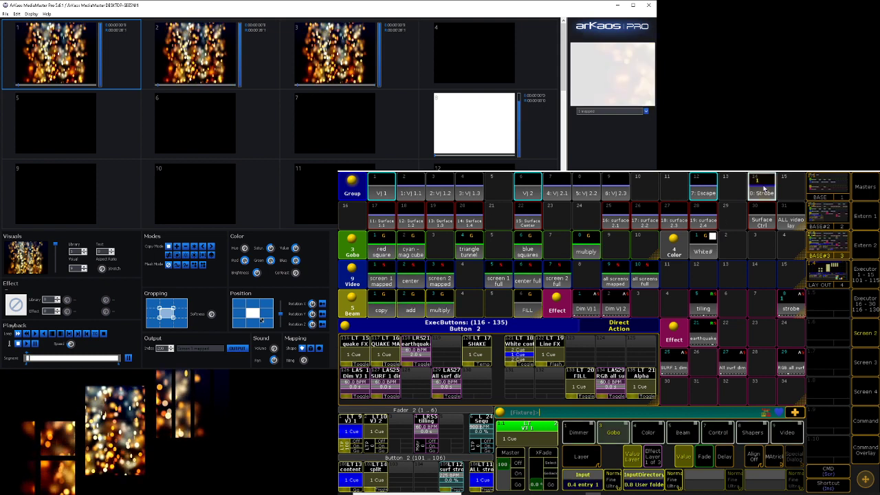
{"action": "left_click", "coordinate": [617, 277]}
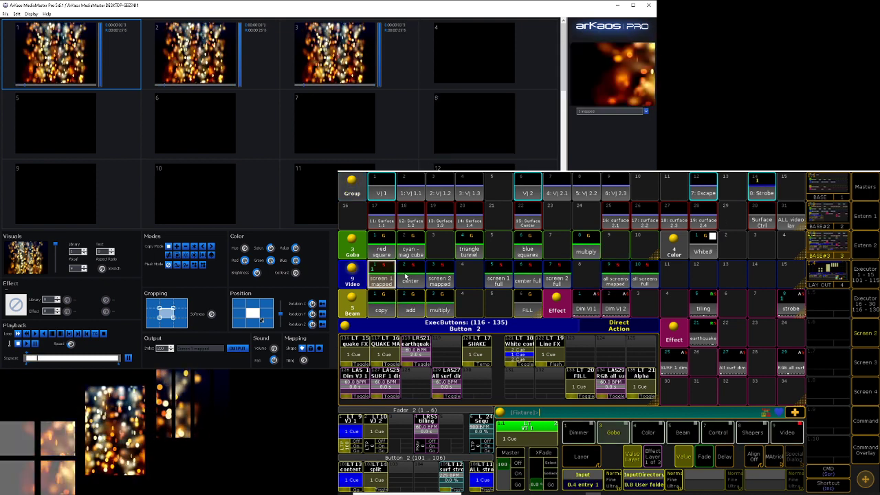
Cycle the Strobe group repeatedly through the Video presets screen 1 mapped, center and screen 2 mapped, finishing on screen 1 mapped
{"action": "left_click", "coordinate": [431, 276]}
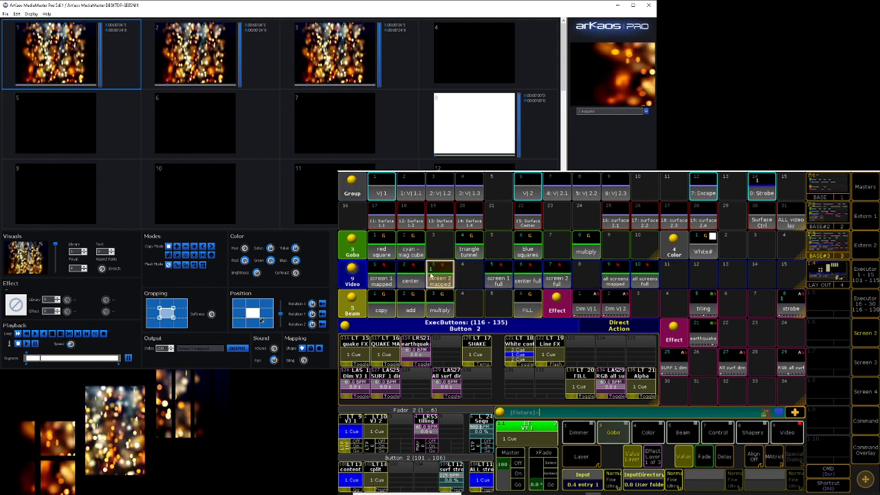
{"action": "left_click", "coordinate": [381, 279]}
{"action": "left_click", "coordinate": [410, 278]}
{"action": "left_click", "coordinate": [441, 279]}
{"action": "left_click", "coordinate": [382, 278]}
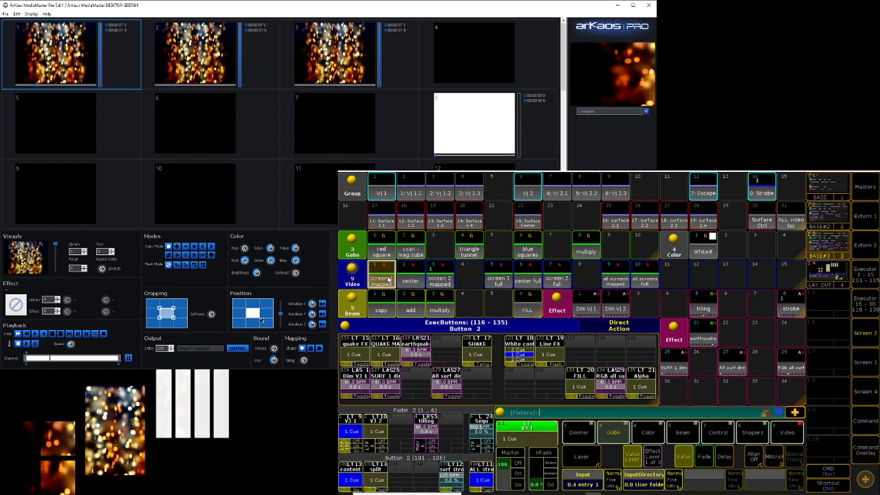
{"action": "left_click", "coordinate": [411, 278]}
{"action": "left_click", "coordinate": [440, 278]}
{"action": "left_click", "coordinate": [611, 278]}
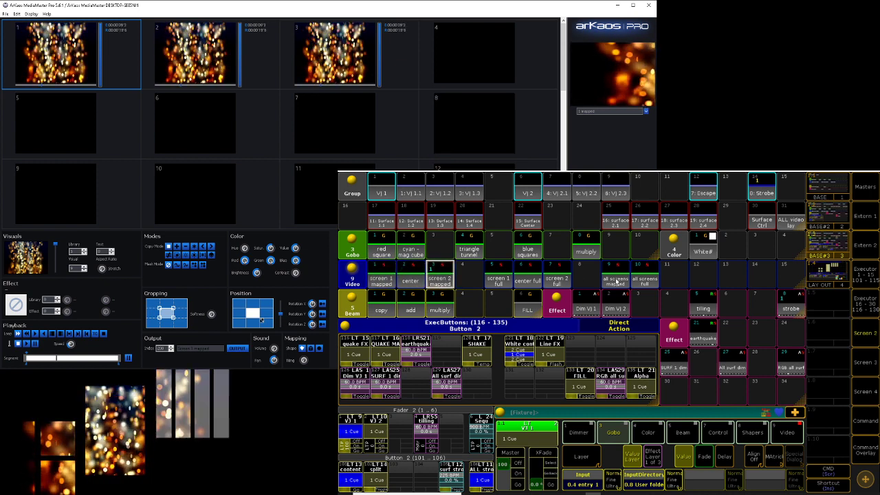
{"action": "left_click", "coordinate": [381, 279]}
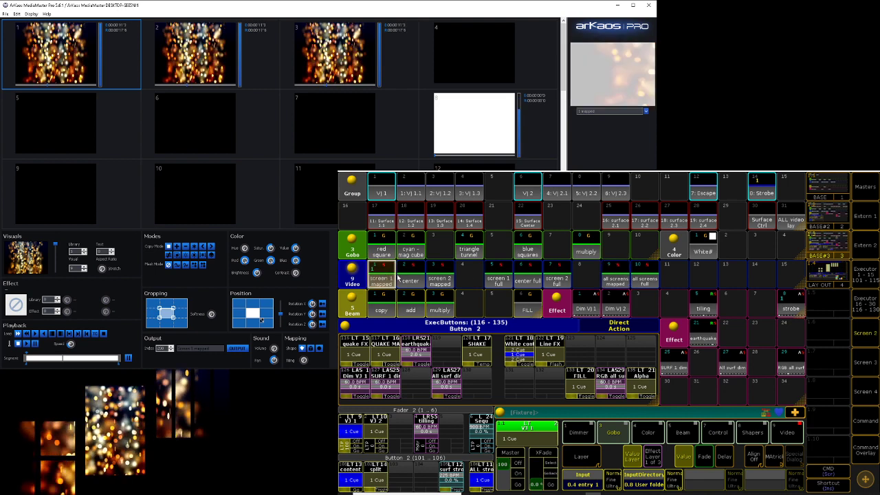
{"action": "left_click", "coordinate": [411, 278]}
{"action": "left_click", "coordinate": [441, 279]}
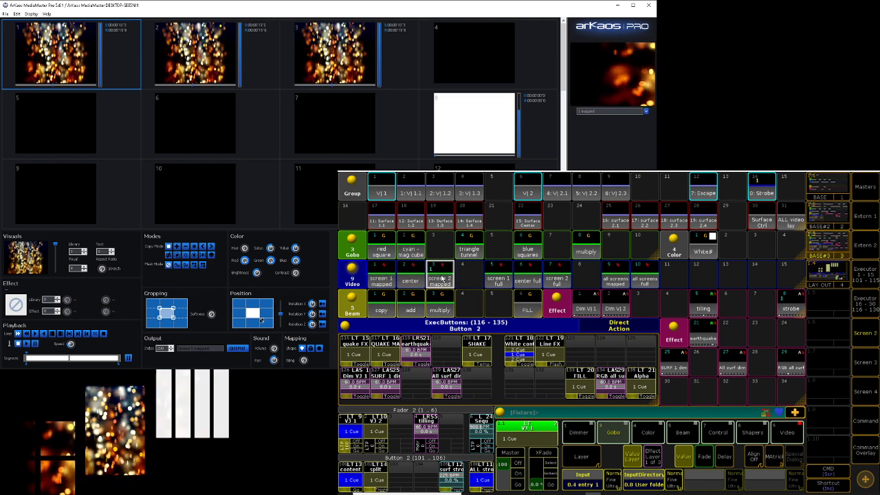
{"action": "left_click", "coordinate": [381, 279]}
{"action": "left_click", "coordinate": [410, 278]}
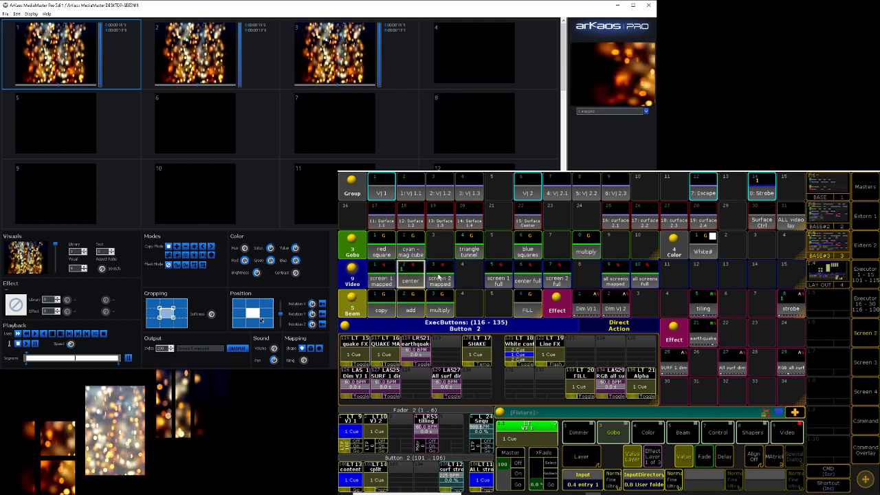
{"action": "left_click", "coordinate": [440, 278]}
{"action": "left_click", "coordinate": [381, 278]}
{"action": "left_click", "coordinate": [412, 278]}
{"action": "left_click", "coordinate": [441, 278]}
{"action": "left_click", "coordinate": [382, 279]}
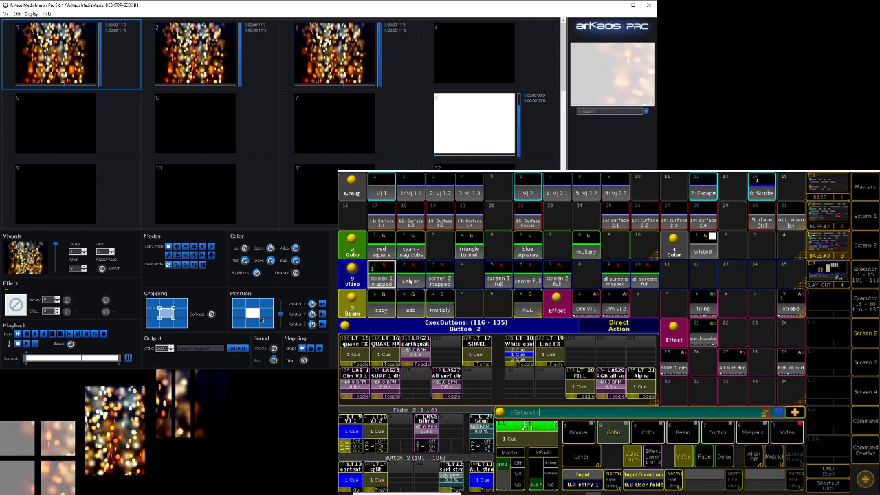
{"action": "left_click", "coordinate": [440, 278]}
{"action": "left_click", "coordinate": [382, 278]}
{"action": "left_click", "coordinate": [410, 278]}
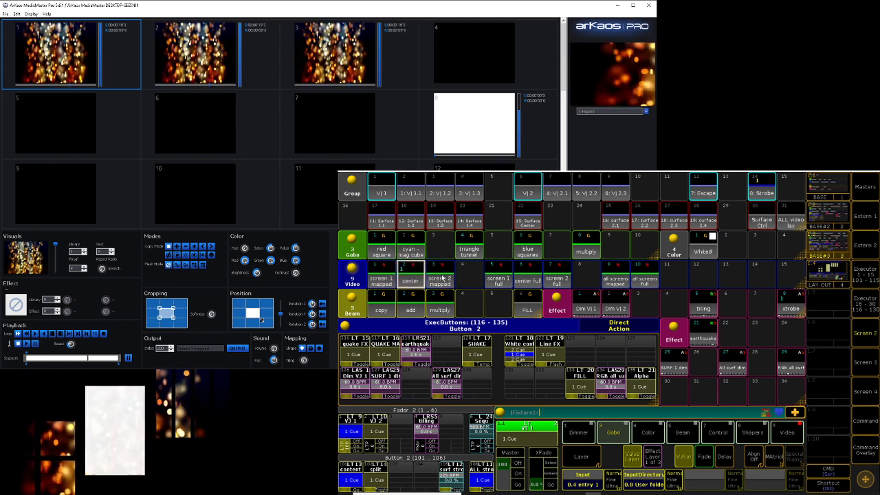
{"action": "left_click", "coordinate": [440, 278]}
{"action": "left_click", "coordinate": [381, 278]}
{"action": "left_click", "coordinate": [410, 278]}
{"action": "left_click", "coordinate": [440, 278]}
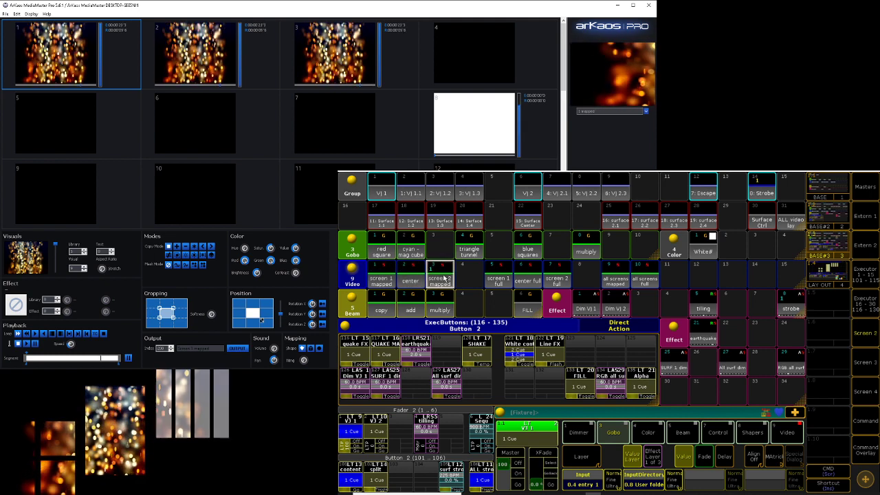
{"action": "left_click", "coordinate": [389, 278]}
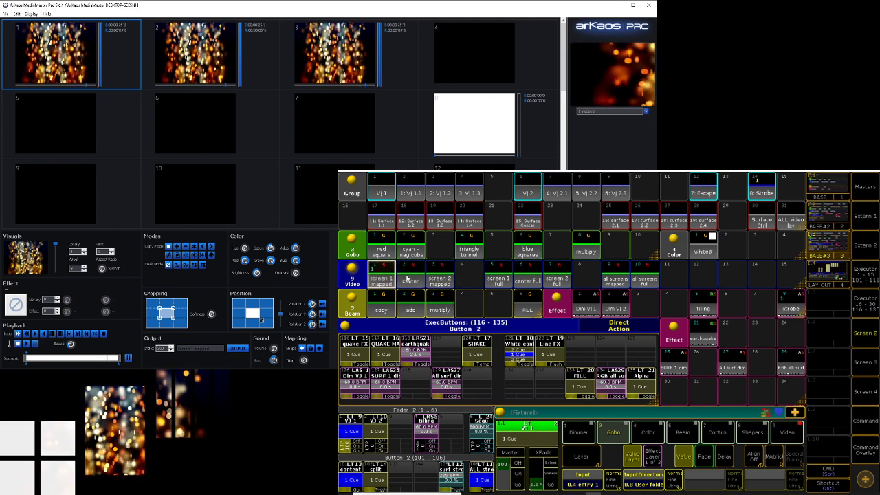
Keep switching the 8: Strobe group among the Video presets screen 1 mapped, center and screen 2 mapped, ending on center
{"action": "left_click", "coordinate": [444, 277]}
{"action": "left_click", "coordinate": [389, 278]}
{"action": "left_click", "coordinate": [411, 278]}
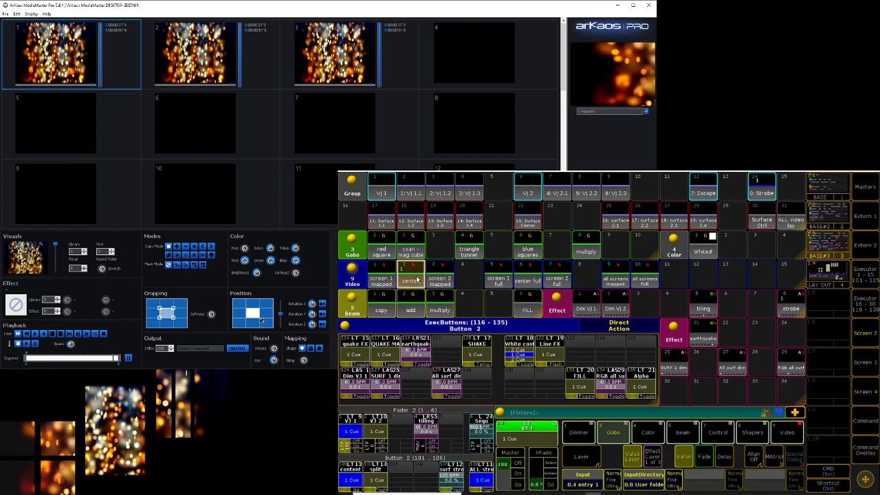
{"action": "left_click", "coordinate": [440, 278]}
{"action": "left_click", "coordinate": [383, 279]}
{"action": "left_click", "coordinate": [410, 279]}
{"action": "left_click", "coordinate": [441, 278]}
{"action": "left_click", "coordinate": [389, 278]}
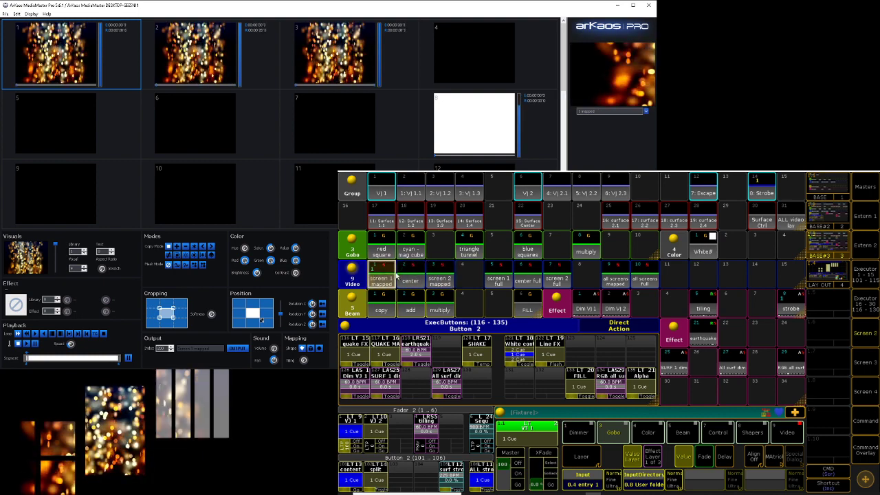
{"action": "left_click", "coordinate": [410, 278]}
{"action": "left_click", "coordinate": [441, 278]}
{"action": "left_click", "coordinate": [389, 276]}
{"action": "left_click", "coordinate": [410, 279]}
{"action": "left_click", "coordinate": [440, 279]}
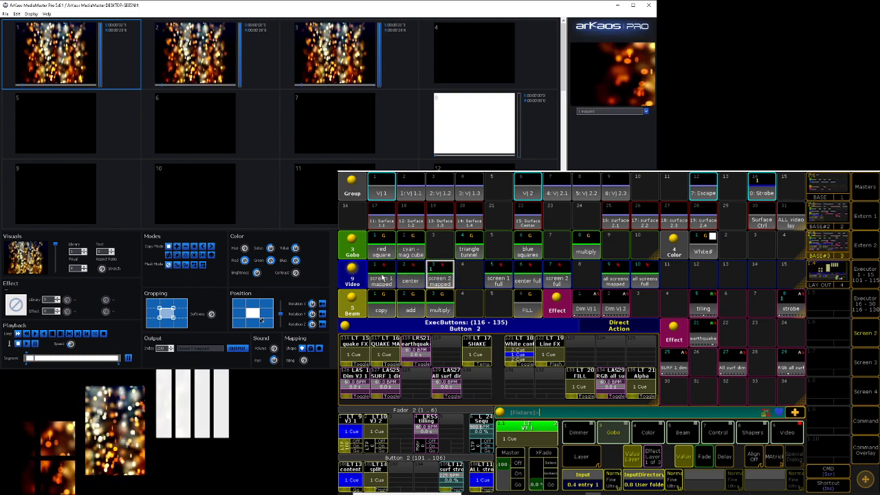
{"action": "left_click", "coordinate": [389, 278]}
{"action": "left_click", "coordinate": [410, 279]}
{"action": "left_click", "coordinate": [444, 280]}
{"action": "left_click", "coordinate": [412, 280]}
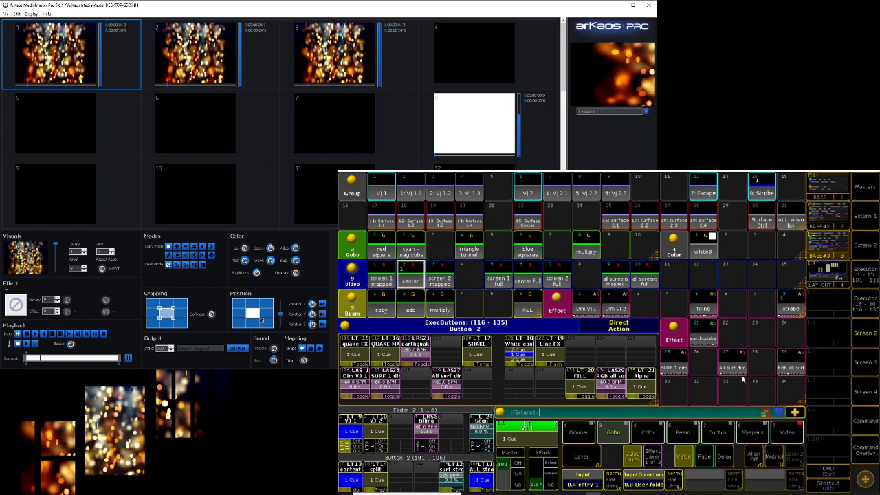
Clear the programmer and select the four groups 11: Surface 1.1 through 14: Surface 1.4
{"action": "left_click", "coordinate": [865, 450]}
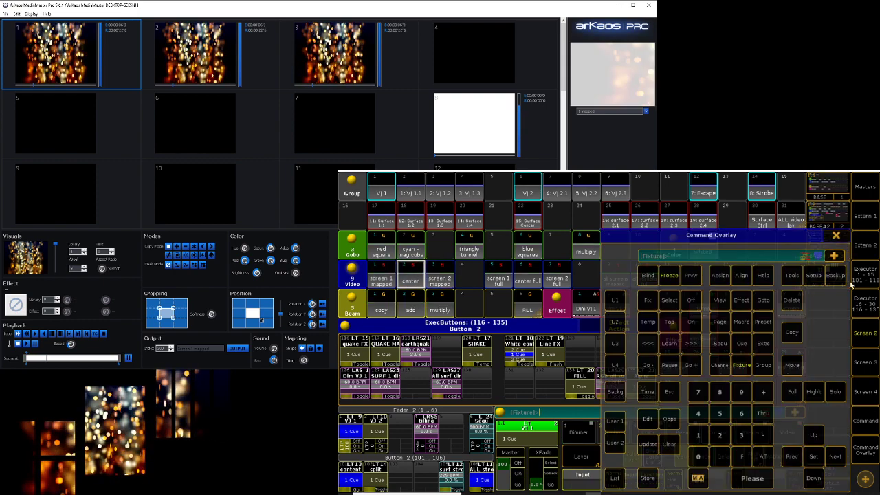
{"action": "left_click", "coordinate": [836, 235]}
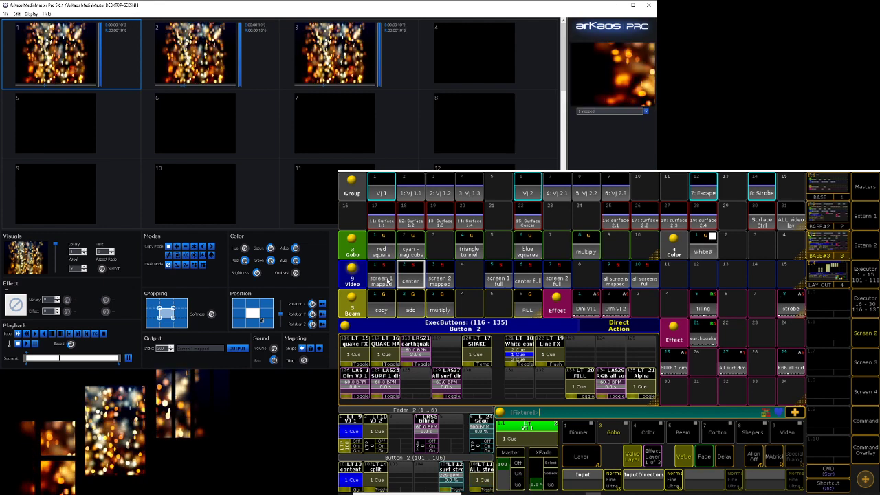
{"action": "left_click", "coordinate": [385, 222]}
{"action": "left_click", "coordinate": [410, 222]}
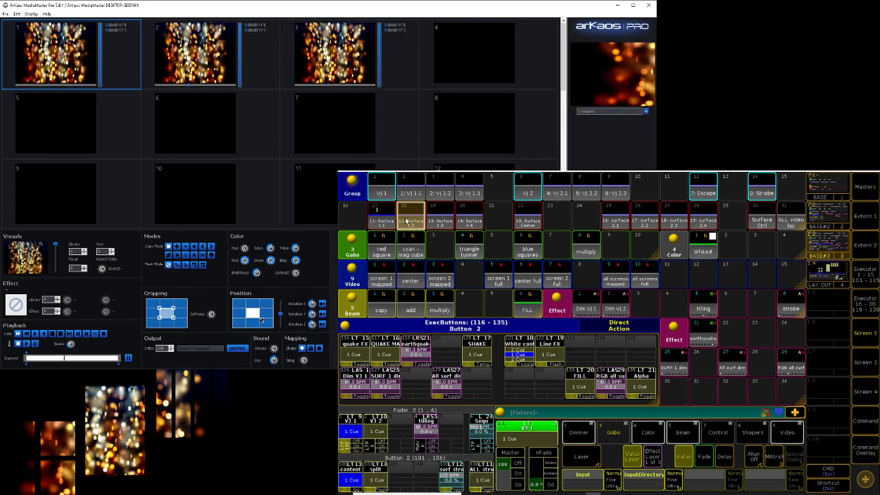
{"action": "left_click", "coordinate": [440, 222]}
{"action": "left_click", "coordinate": [462, 221]}
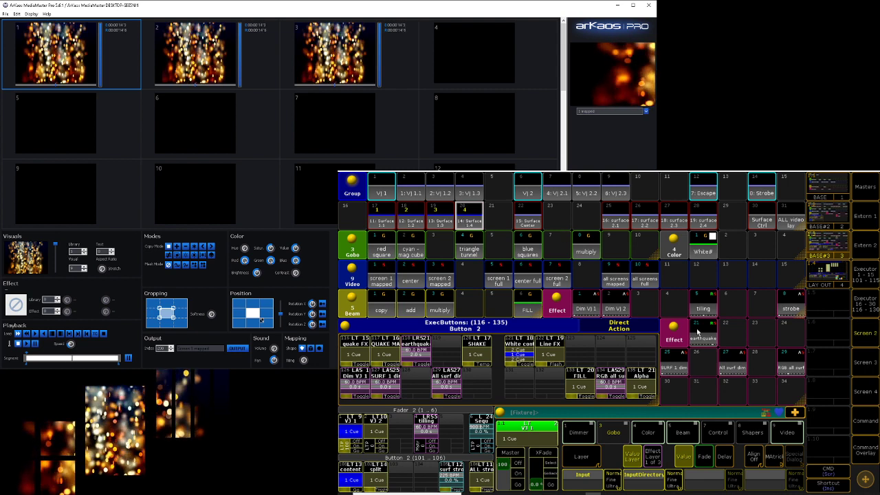
Create a new effect in effect pool slot 30 with lines for the MixColor attributes R, G and B
{"action": "left_click", "coordinate": [686, 383]}
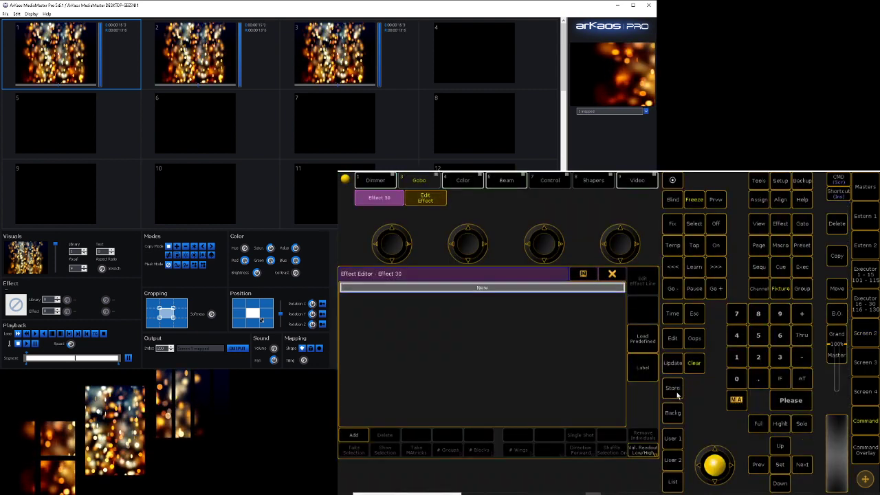
{"action": "left_click", "coordinate": [491, 289]}
{"action": "left_click", "coordinate": [447, 391]}
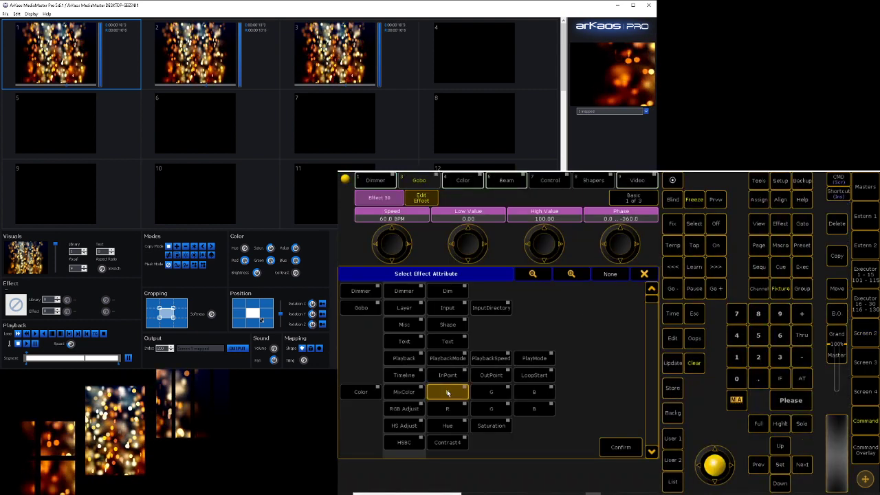
{"action": "left_click", "coordinate": [491, 392]}
{"action": "left_click", "coordinate": [535, 392]}
{"action": "left_click", "coordinate": [622, 447]}
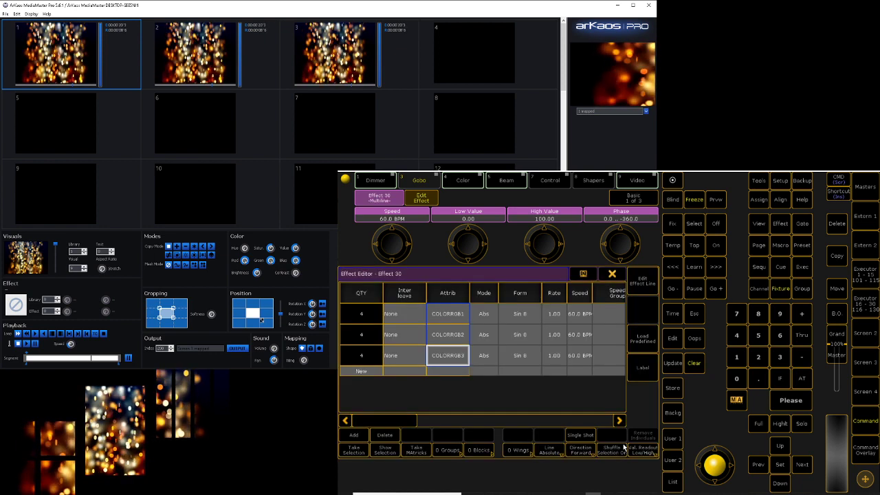
Set the form of all three Effect 30 lines to Ramp 50 and apply the effect to the selected surfaces
{"action": "left_click_drag", "start_coordinate": [519, 321], "coordinate": [520, 356]}
{"action": "left_click", "coordinate": [519, 356]}
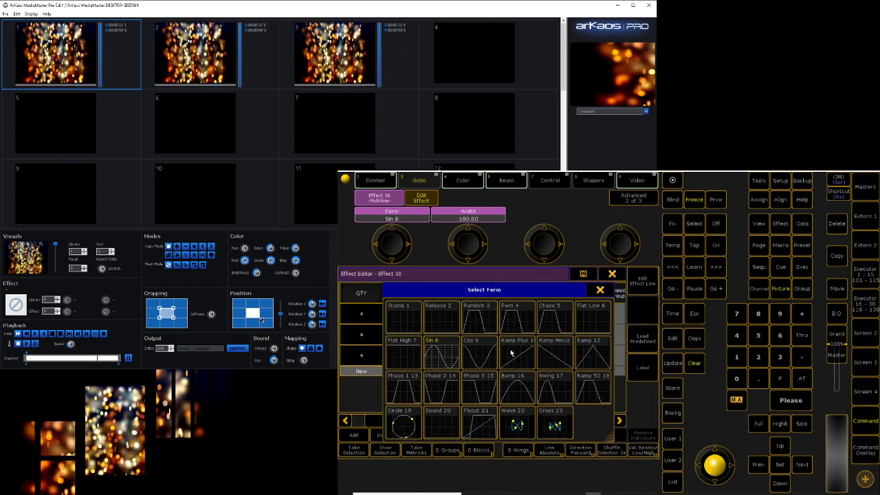
{"action": "left_click", "coordinate": [588, 372]}
{"action": "left_click", "coordinate": [609, 275]}
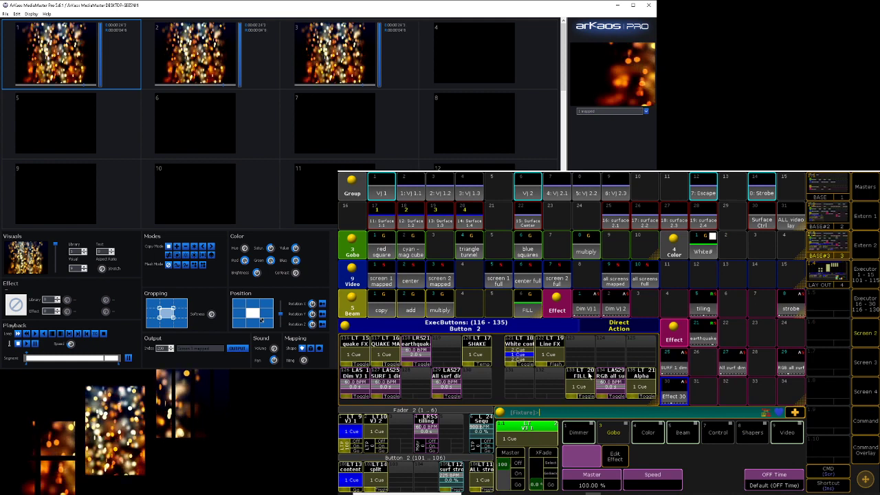
{"action": "left_click", "coordinate": [679, 393]}
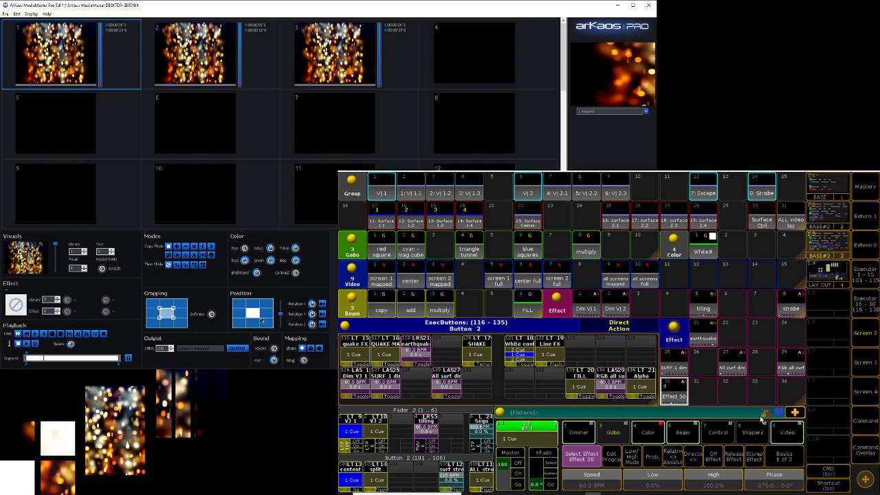
Clear the running effect from the programmer and select the Surface Ctrl group
{"action": "left_click", "coordinate": [863, 447]}
{"action": "left_click", "coordinate": [677, 445]}
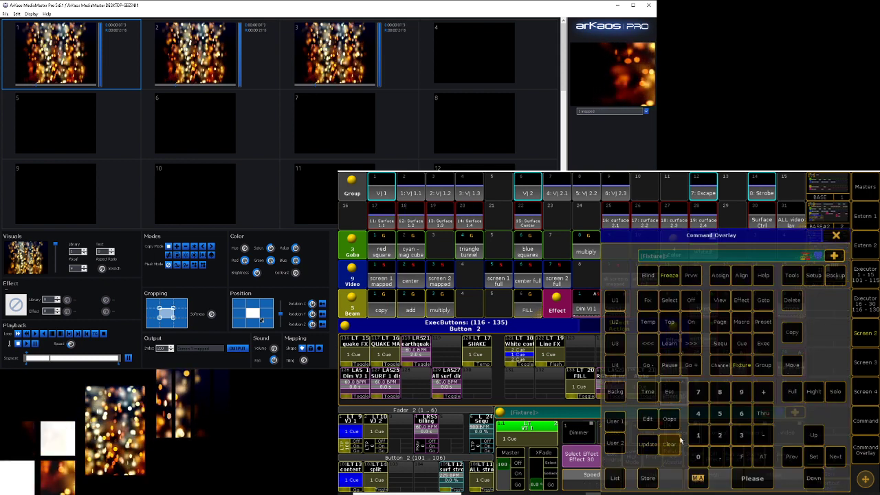
{"action": "left_click", "coordinate": [838, 236]}
{"action": "left_click", "coordinate": [760, 219]}
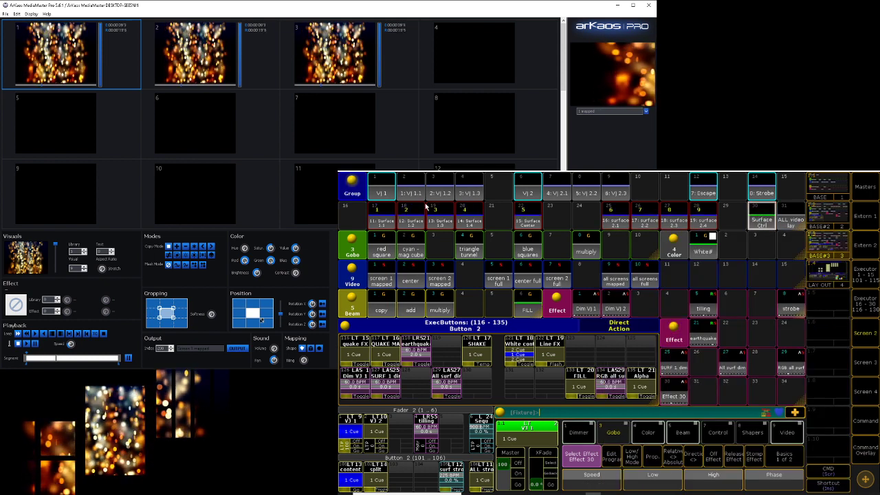
Set the quantity of all three Effect 30 lines to 9 and apply the effect to the Surface Ctrl group
{"action": "left_click", "coordinate": [679, 390]}
{"action": "left_click_drag", "start_coordinate": [362, 313], "coordinate": [361, 356]}
{"action": "type", "text": "9"}
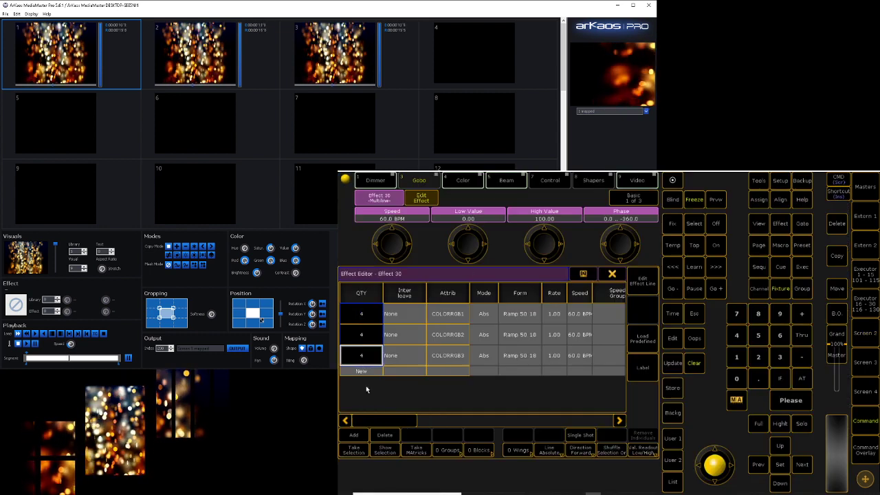
{"action": "left_click", "coordinate": [613, 274]}
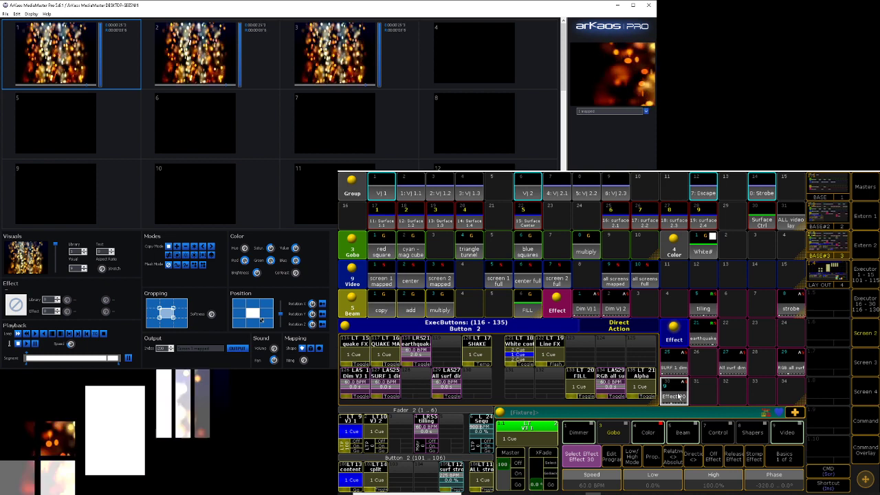
Change the form of the three color lines in Effect 30 to Ramp Minus
{"action": "left_click", "coordinate": [678, 397]}
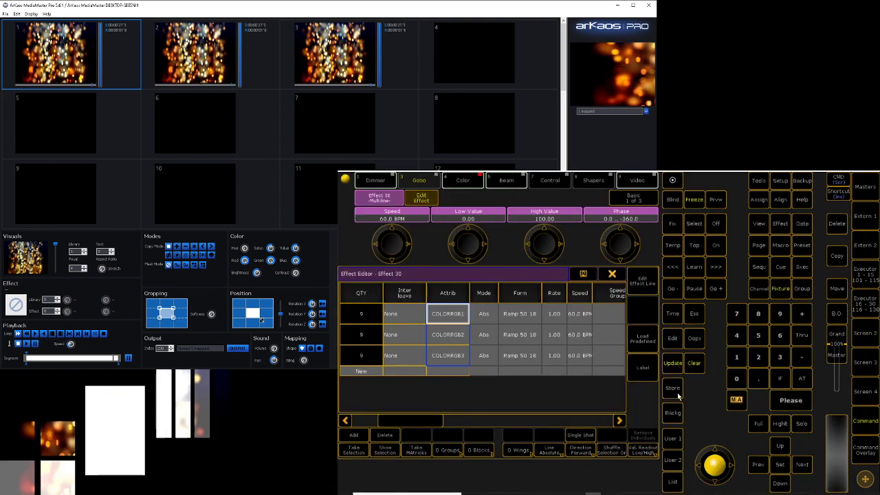
{"action": "left_click_drag", "start_coordinate": [523, 323], "coordinate": [517, 354]}
{"action": "left_click", "coordinate": [519, 353]}
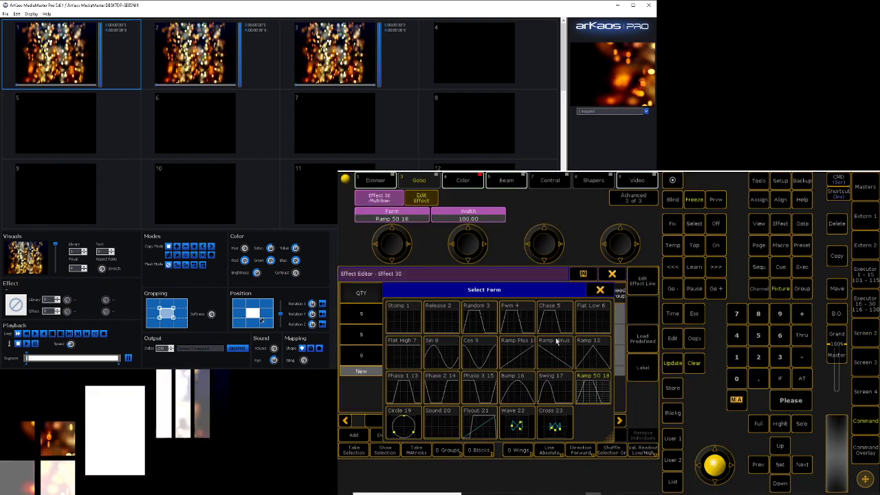
{"action": "left_click", "coordinate": [554, 359]}
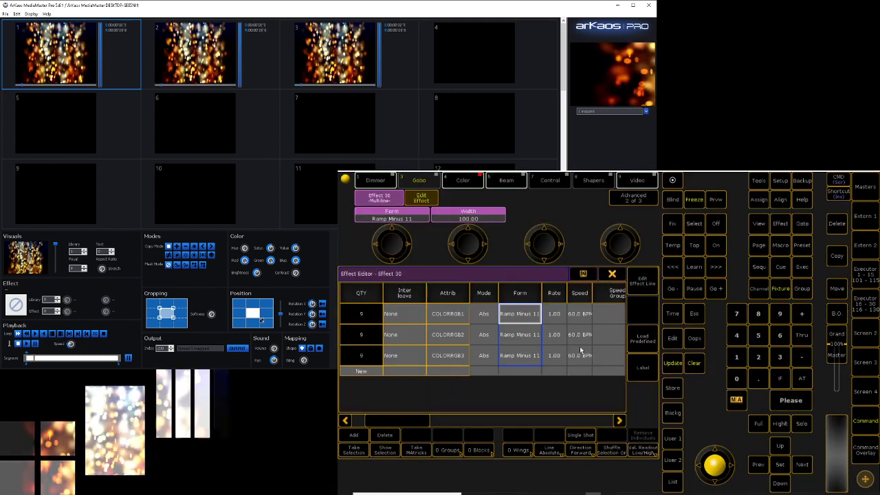
Shuffle the selection order of all three Effect 30 lines and close the effect editor
{"action": "left_click_drag", "start_coordinate": [366, 311], "coordinate": [370, 358]}
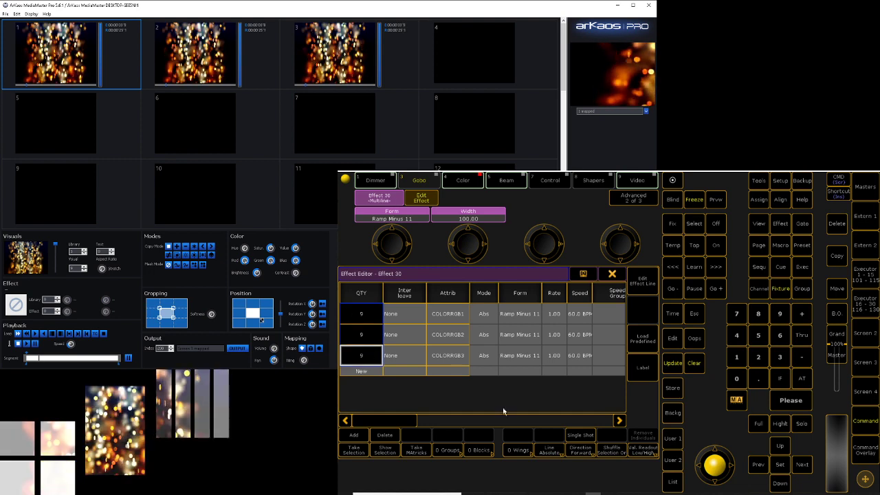
{"action": "left_click", "coordinate": [616, 451]}
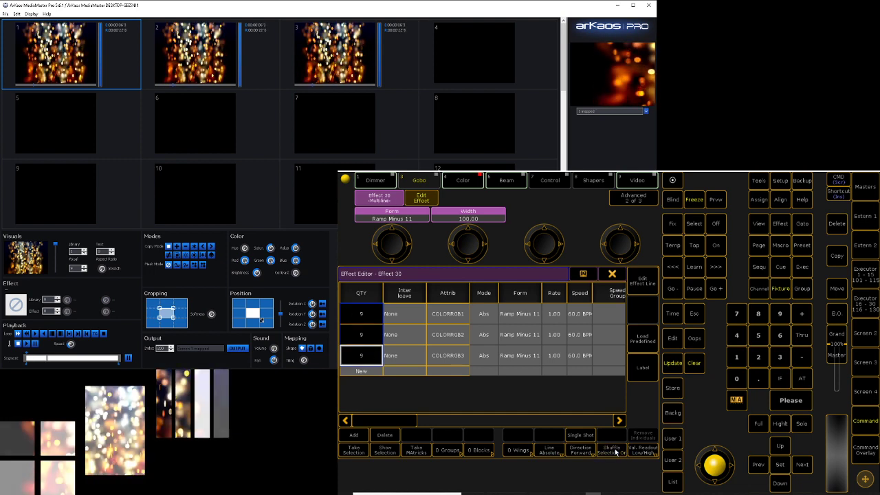
{"action": "left_click", "coordinate": [612, 273]}
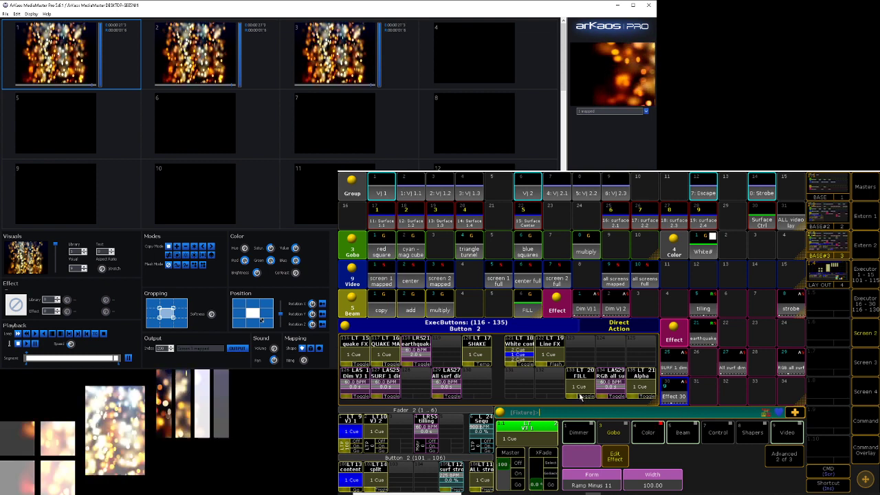
Test the Line FX executor by flashing it on and off over the running effect
{"action": "left_click", "coordinate": [557, 365]}
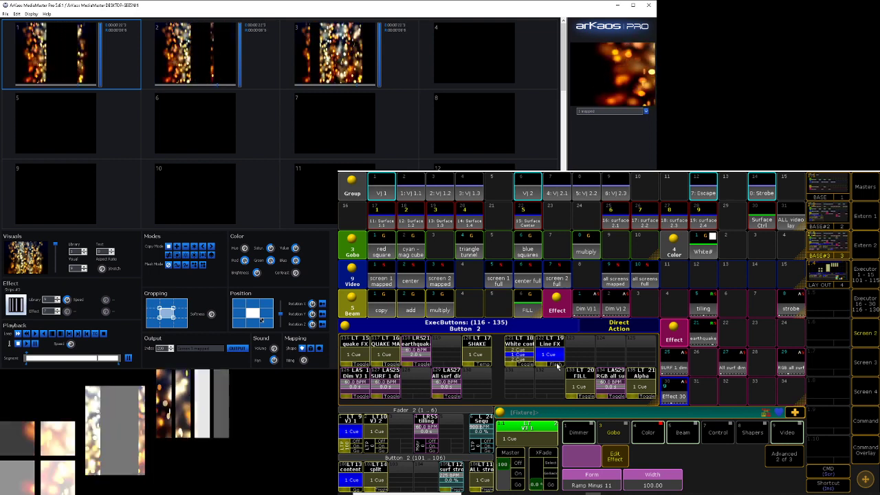
{"action": "left_click", "coordinate": [558, 366]}
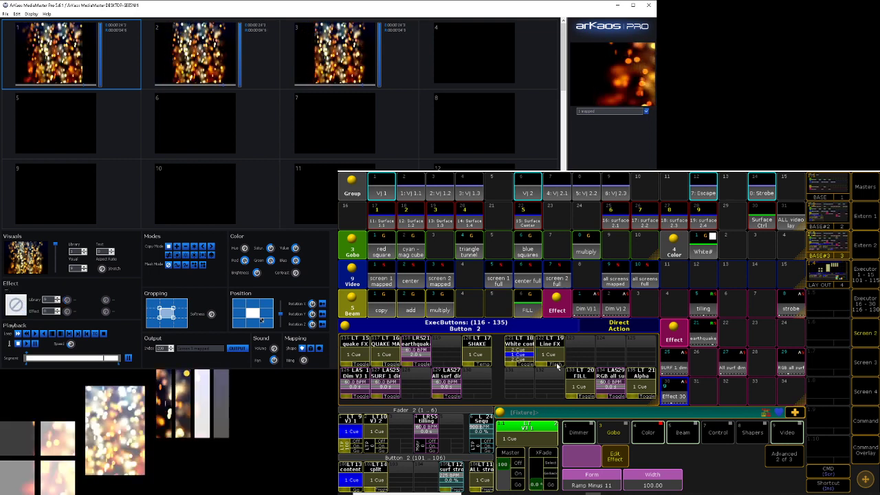
Clear the programmer and reselect the Surface Ctrl group
{"action": "left_click", "coordinate": [855, 449]}
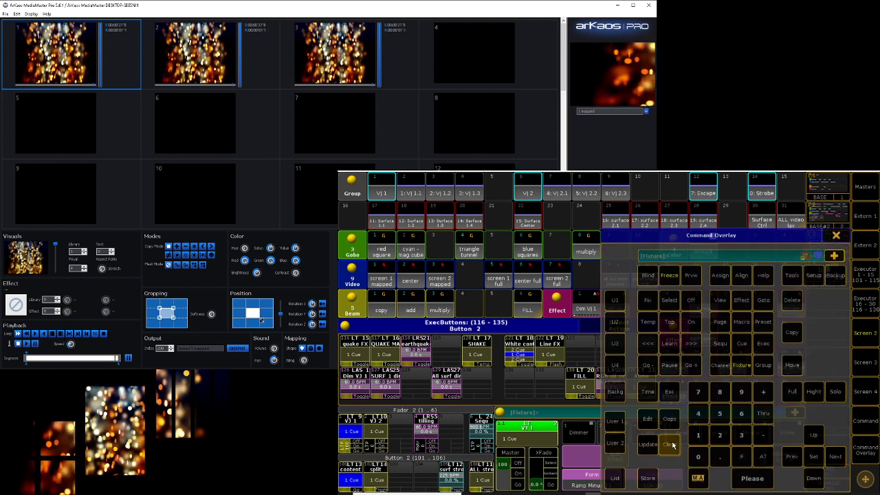
{"action": "left_click", "coordinate": [836, 236]}
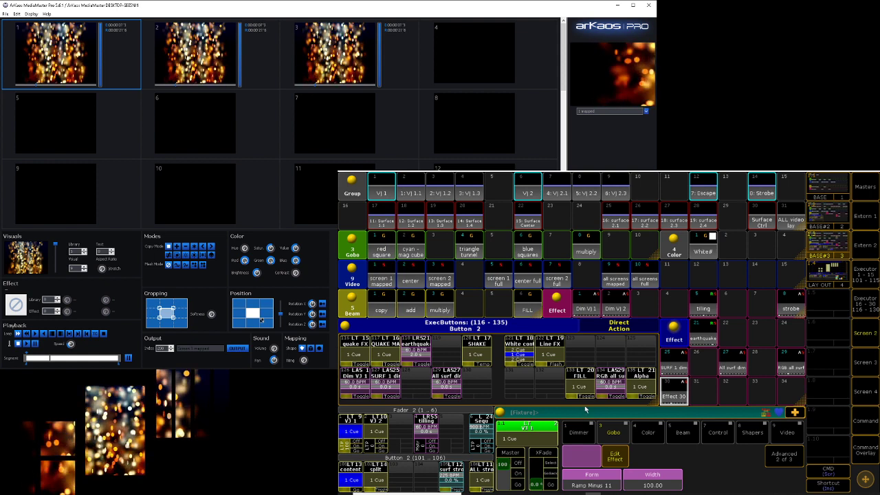
{"action": "left_click", "coordinate": [760, 220]}
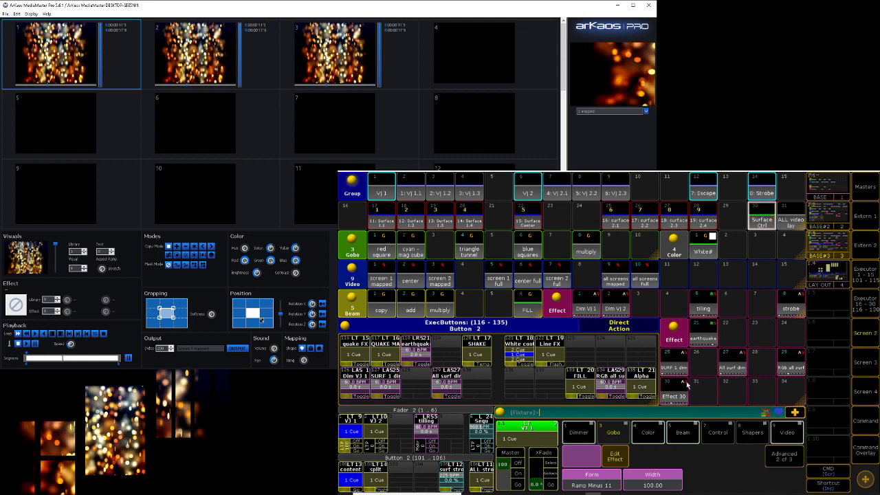
Set the ColorBlendMode Beam attribute of the Surface Ctrl group to Subtract
{"action": "left_click", "coordinate": [659, 435]}
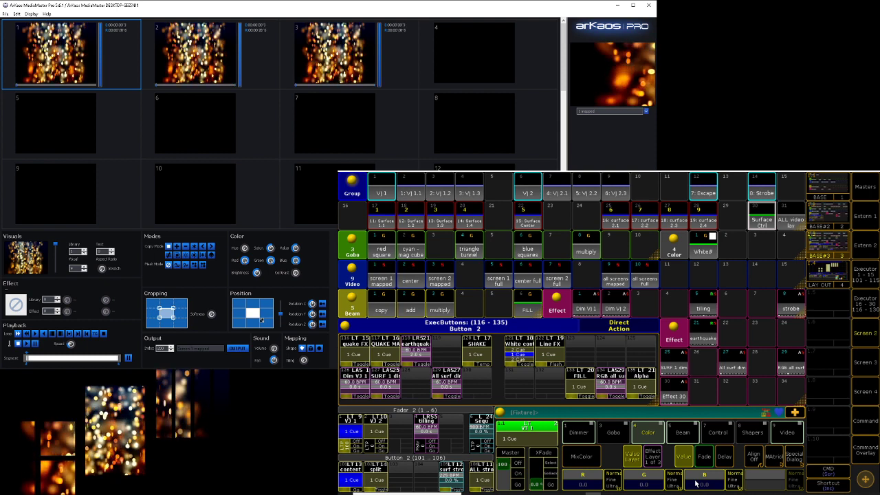
{"action": "left_click", "coordinate": [671, 438]}
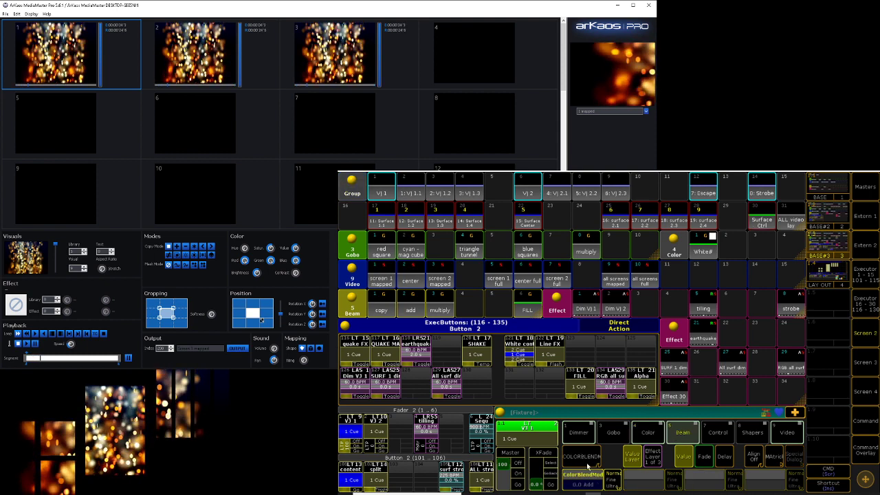
{"action": "left_click", "coordinate": [593, 483]}
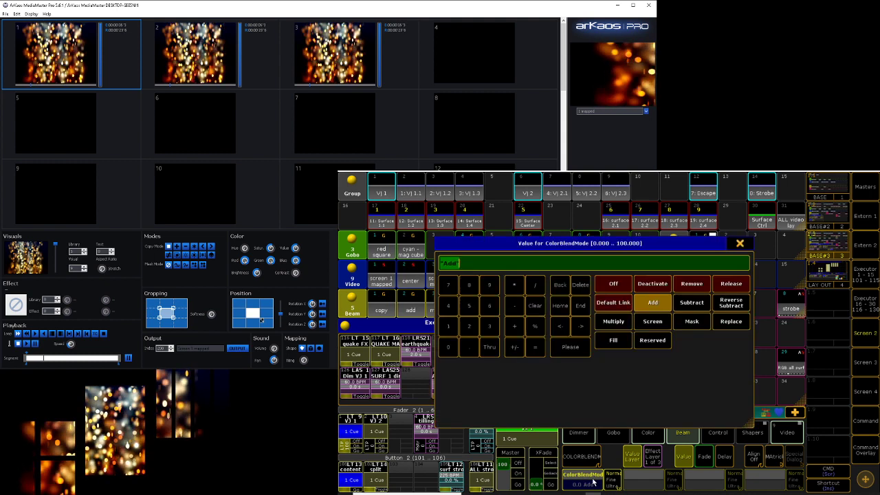
{"action": "left_click", "coordinate": [691, 302]}
Set the R color value of the Surface Ctrl group to 100
{"action": "left_click", "coordinate": [647, 432]}
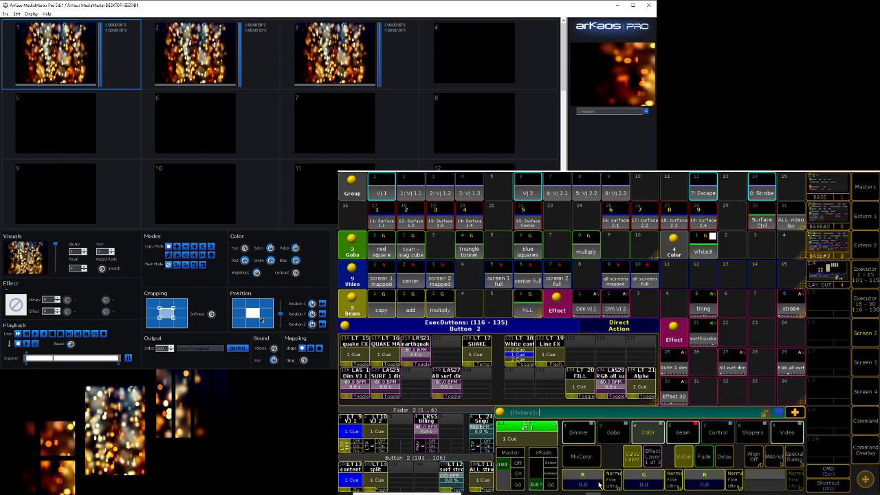
{"action": "left_click", "coordinate": [602, 485]}
{"action": "type", "text": "100"}
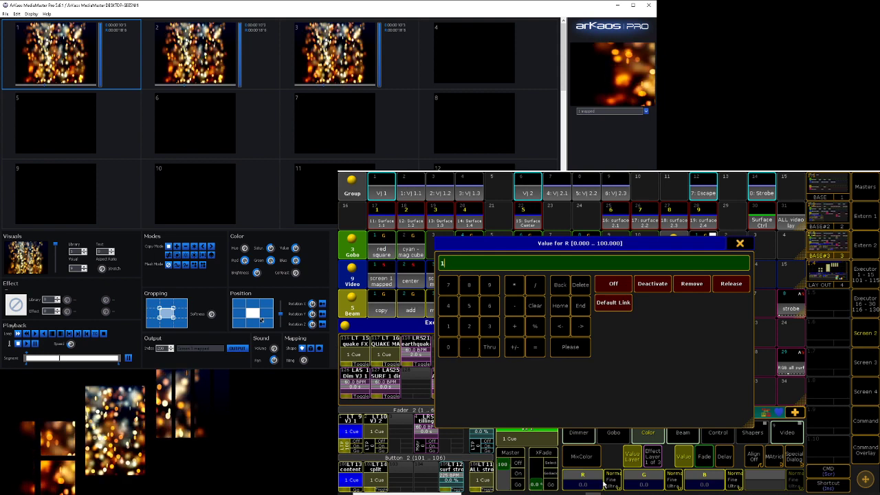
{"action": "key", "text": "Return"}
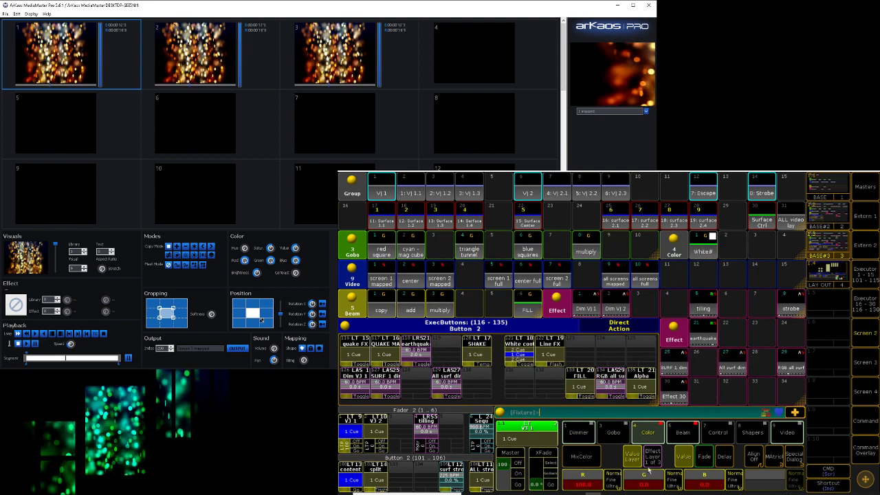
Check the color blend intensity, surface blend mode and ColorBlendMode attributes of the Surface Ctrl group
{"action": "left_click", "coordinate": [680, 435]}
{"action": "left_click", "coordinate": [589, 467]}
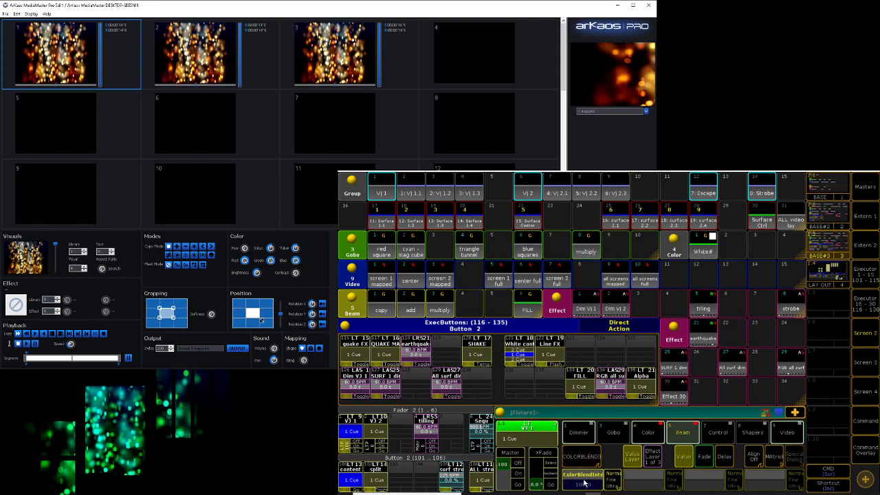
{"action": "left_click", "coordinate": [741, 246]}
{"action": "left_click", "coordinate": [587, 456]}
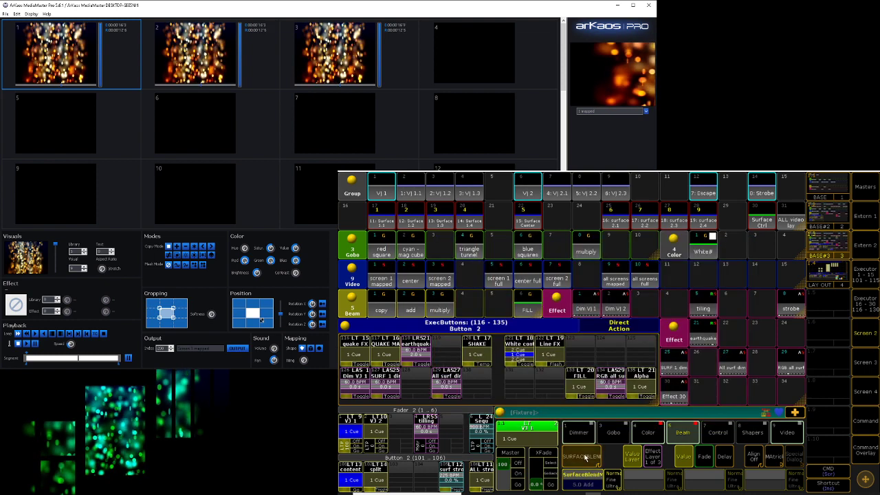
{"action": "left_click", "coordinate": [587, 458]}
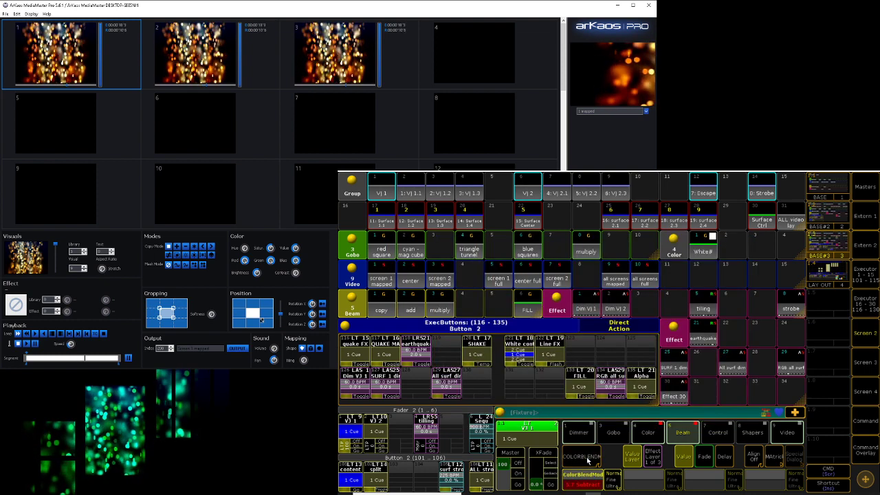
Clear the programmer to release the Surface Ctrl group's subtract blend and red color values
{"action": "left_click", "coordinate": [865, 449]}
{"action": "left_click", "coordinate": [670, 445]}
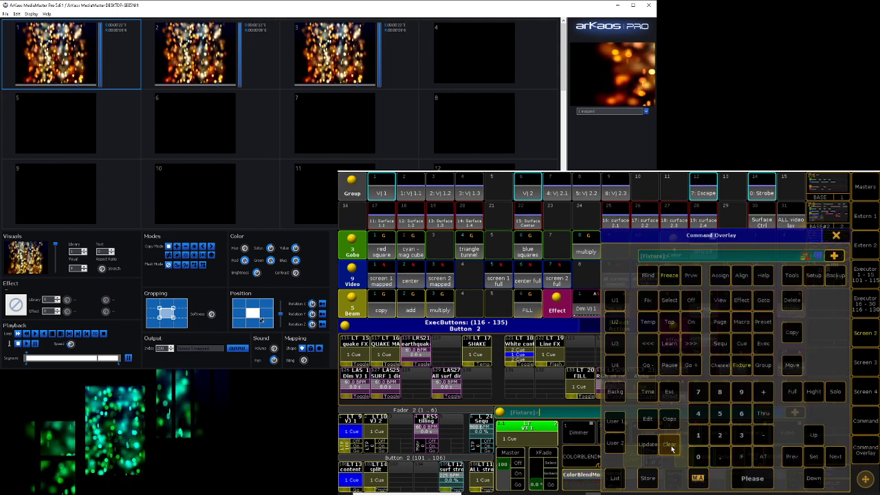
{"action": "left_click", "coordinate": [836, 235]}
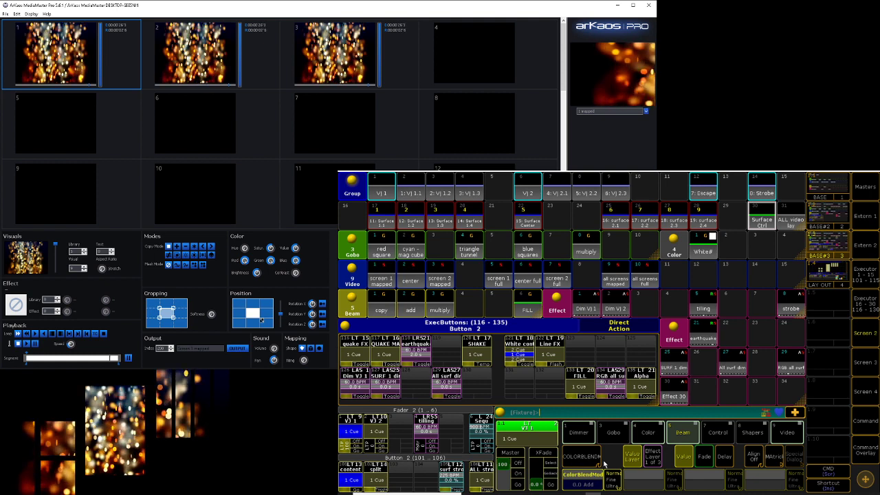
Try Subtract as the ColorBlendMode of the Surface Ctrl group, and set it to Fill
{"action": "left_click", "coordinate": [596, 485]}
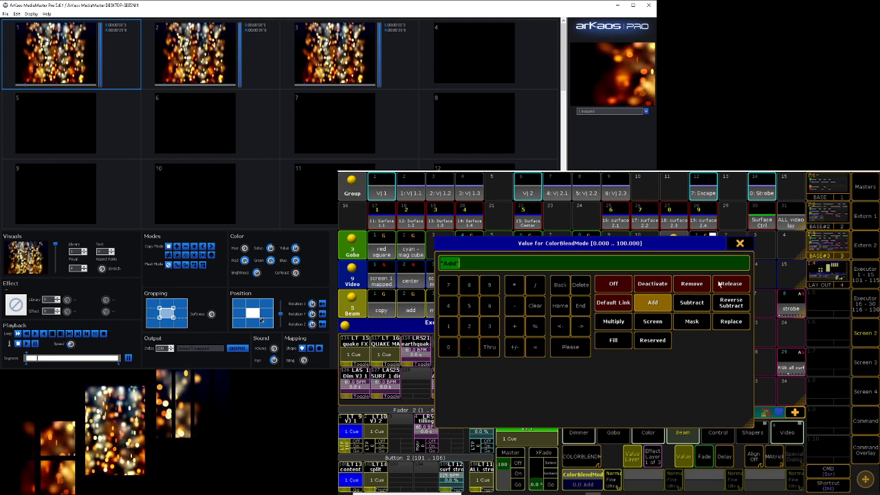
{"action": "left_click", "coordinate": [691, 303]}
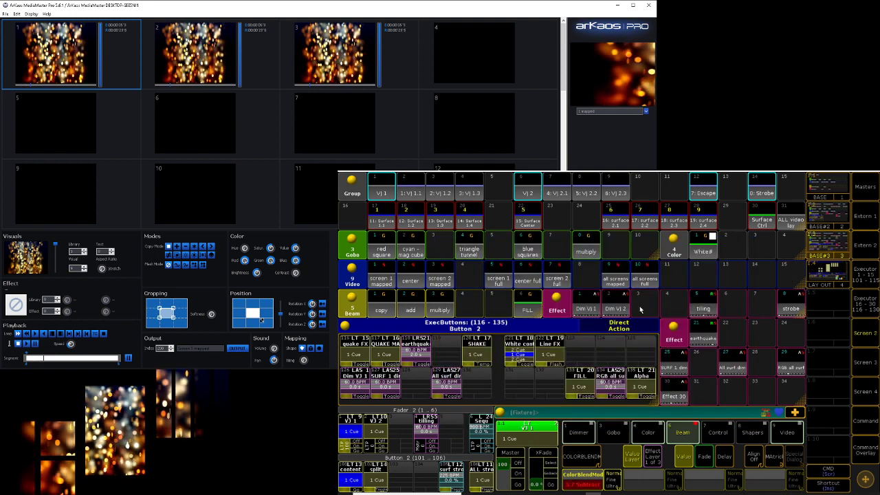
{"action": "left_click", "coordinate": [583, 480]}
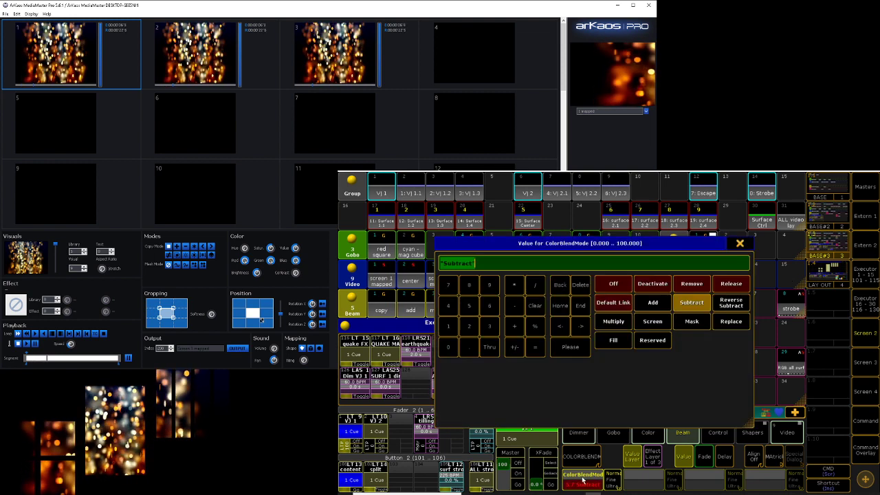
{"action": "left_click", "coordinate": [616, 341]}
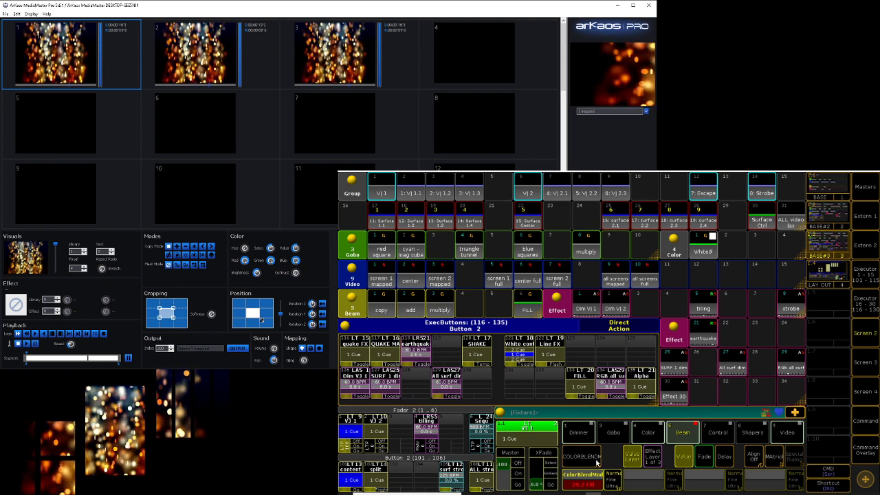
Set the R color value of the Surface Ctrl group to 100
{"action": "left_click", "coordinate": [647, 437]}
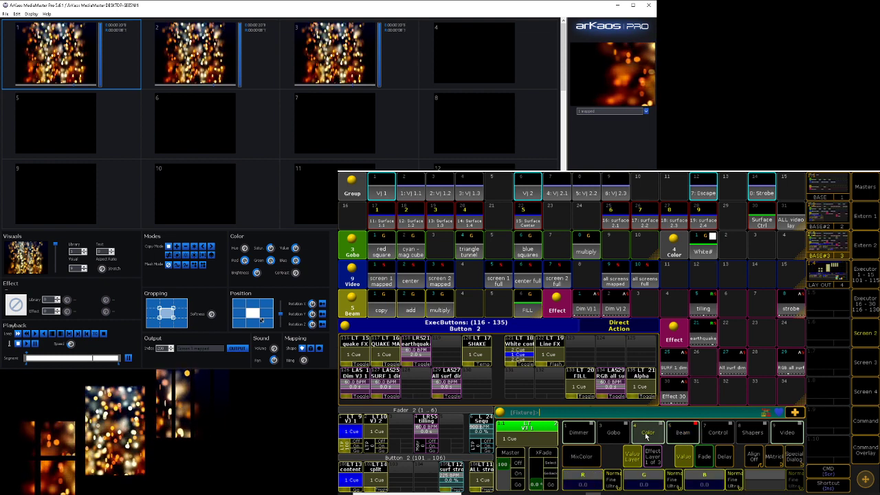
{"action": "left_click", "coordinate": [592, 481]}
{"action": "type", "text": "100"}
{"action": "key", "text": "Return"}
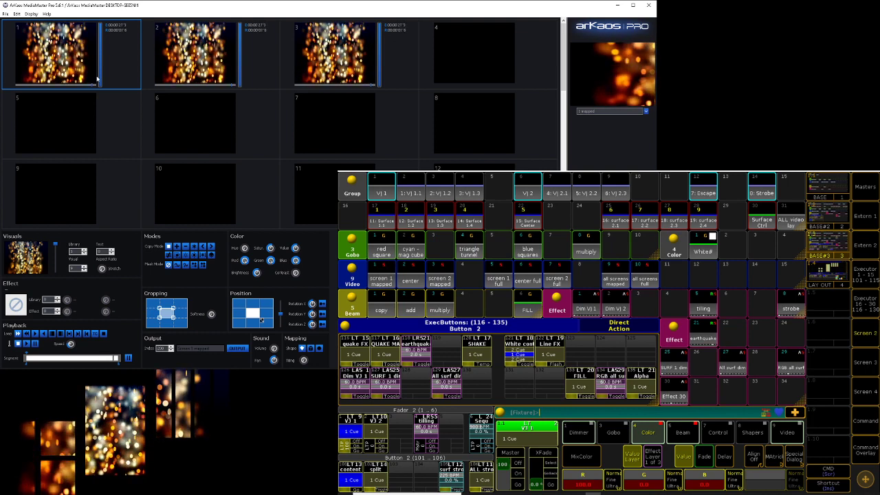
Test the red fill by fading the VJ 1 executor down to zero and back up to full
{"action": "left_click", "coordinate": [346, 446]}
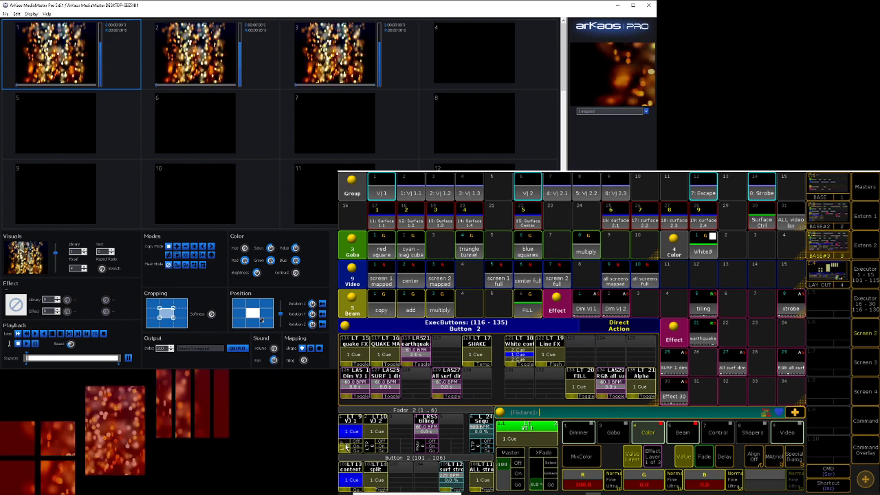
{"action": "left_click_drag", "start_coordinate": [346, 445], "coordinate": [346, 456]}
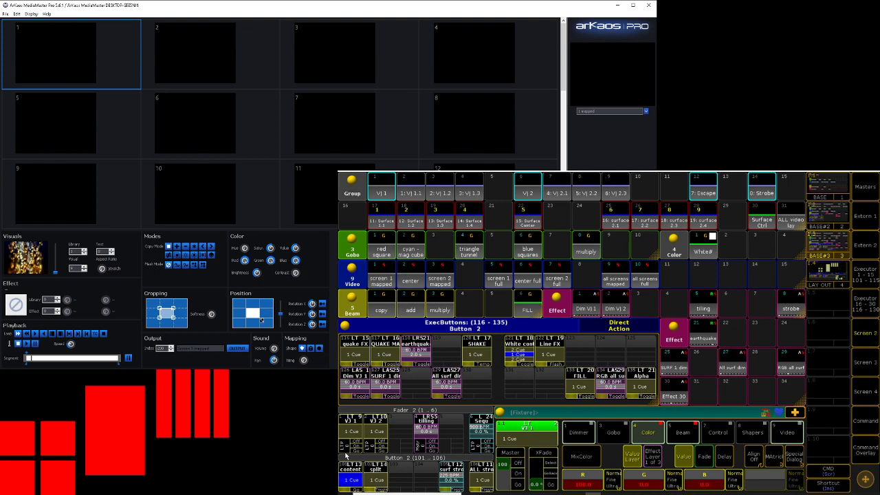
{"action": "left_click_drag", "start_coordinate": [346, 455], "coordinate": [348, 444]}
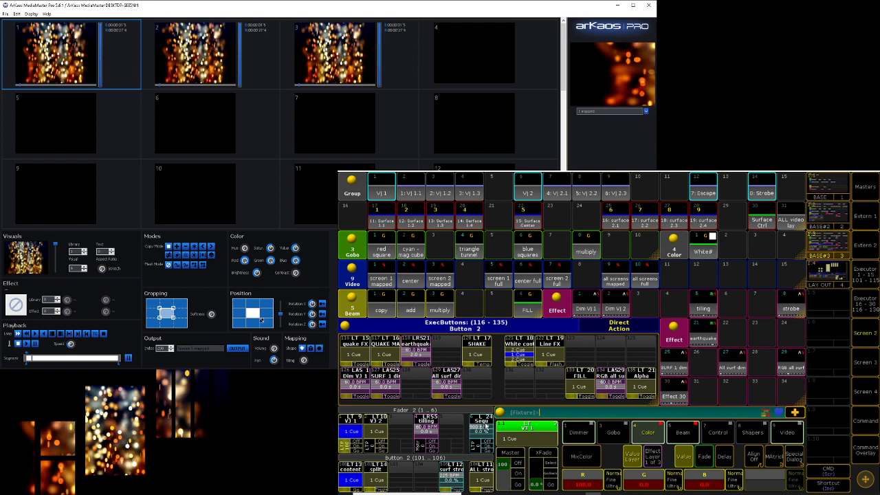
Set the Z position of the VJ 1 group to 55 in its Shapers attributes
{"action": "left_click", "coordinate": [387, 192]}
{"action": "left_click", "coordinate": [785, 433]}
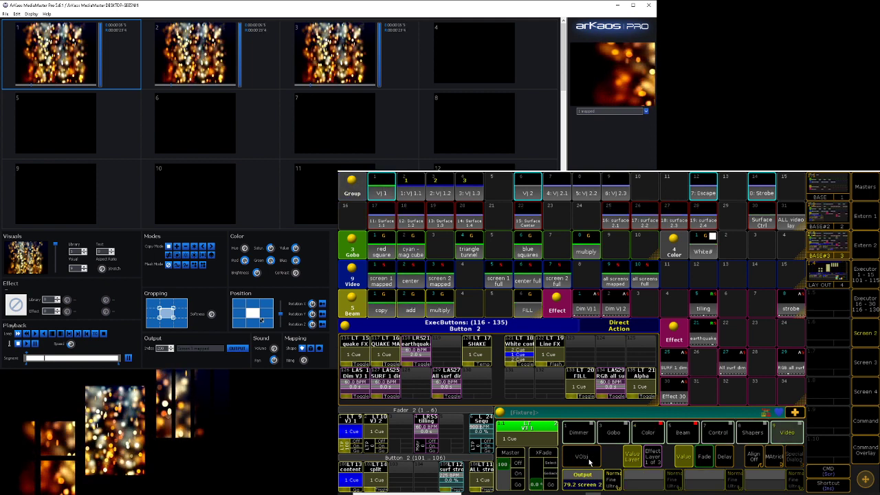
{"action": "left_click", "coordinate": [752, 432]}
{"action": "left_click", "coordinate": [582, 457]}
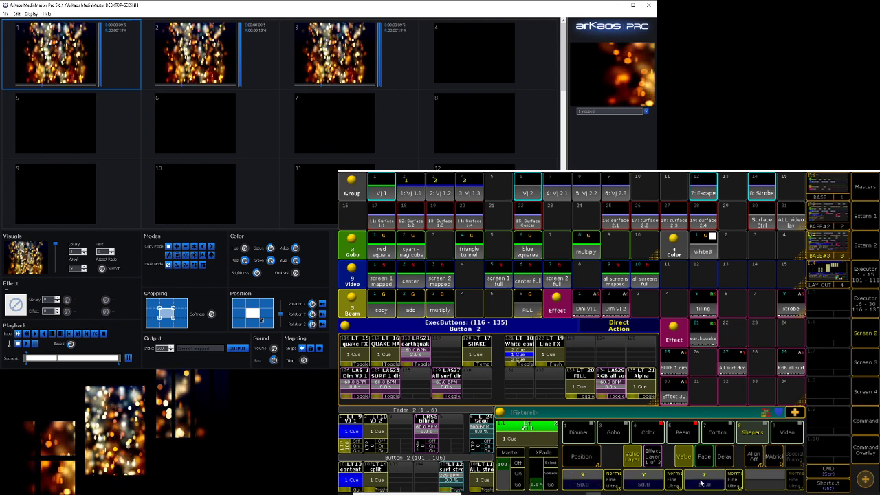
{"action": "left_click", "coordinate": [706, 483]}
{"action": "type", "text": "55"}
{"action": "key", "text": "Return"}
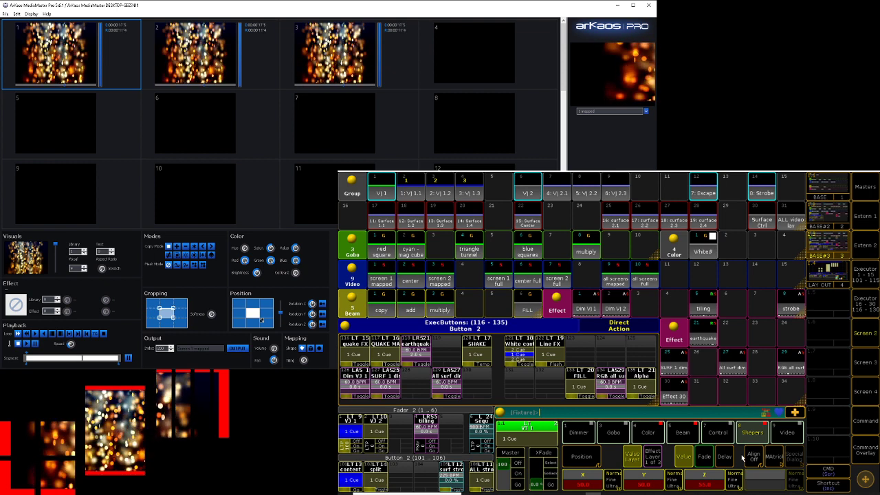
Set the G and B color values of the Surface Ctrl group to 100
{"action": "left_click", "coordinate": [764, 224]}
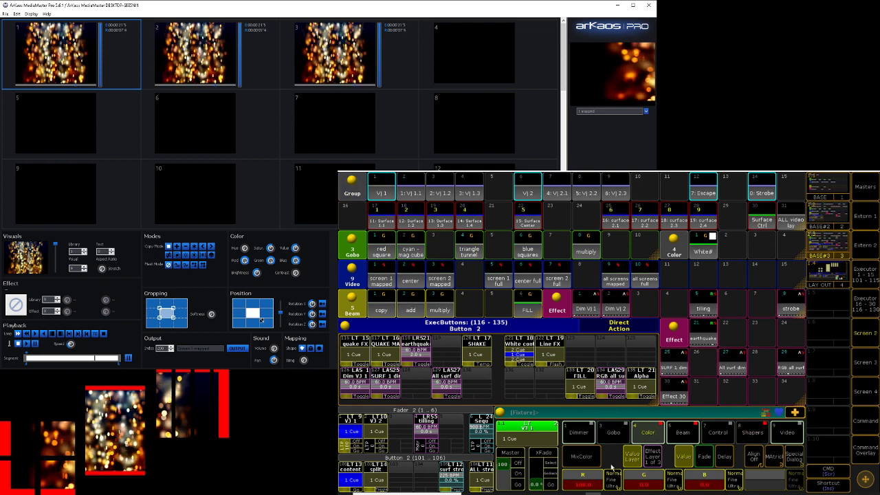
{"action": "left_click", "coordinate": [637, 484]}
{"action": "key", "text": "Escape"}
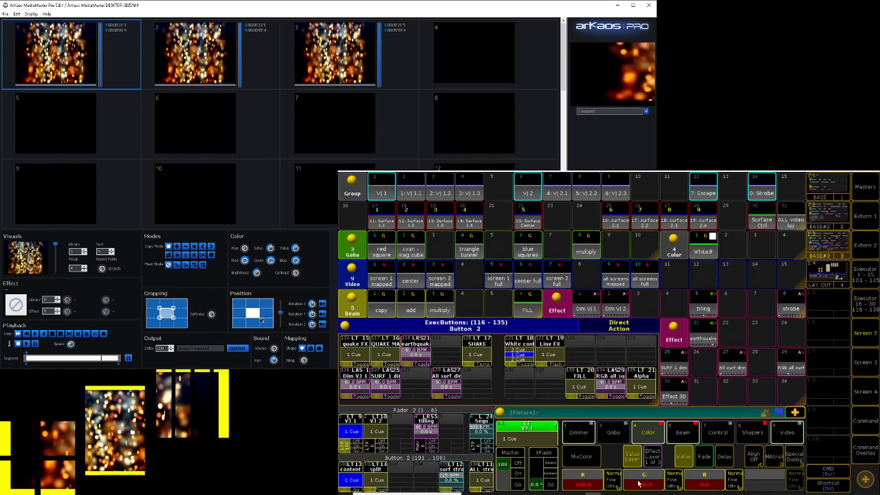
{"action": "left_click", "coordinate": [714, 484]}
{"action": "type", "text": "100"}
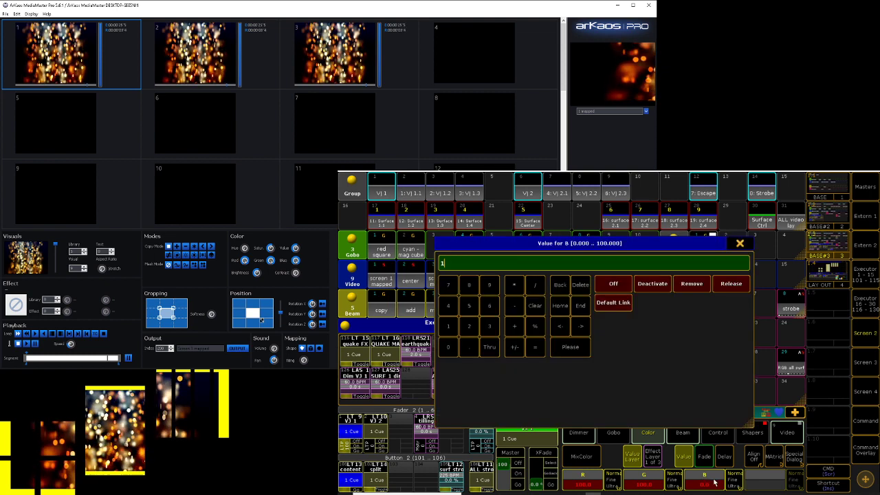
{"action": "key", "text": "Return"}
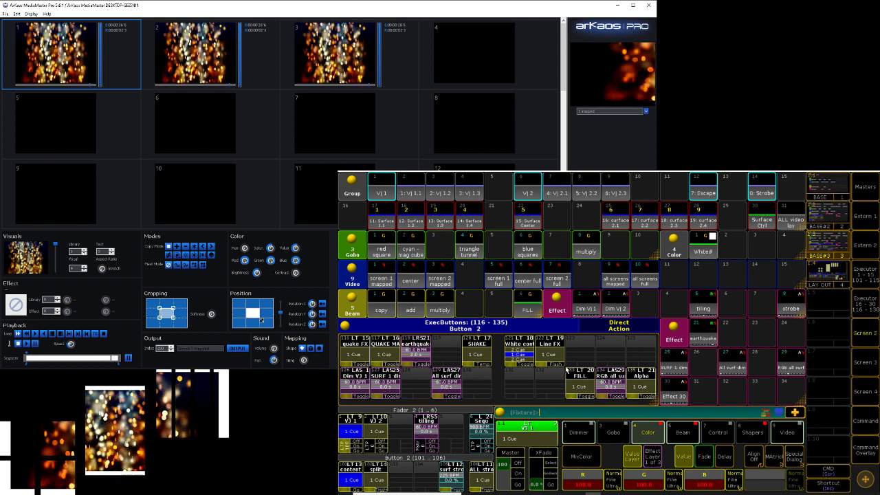
Switch on the Alpha executor and set the Dim value of the Surface Ctrl group to 0
{"action": "left_click", "coordinate": [645, 398]}
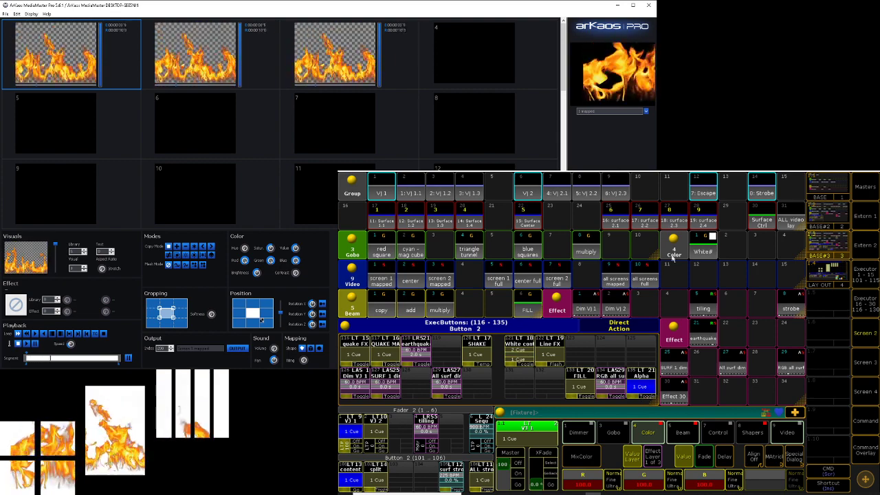
{"action": "left_click", "coordinate": [580, 433]}
{"action": "left_click", "coordinate": [588, 481]}
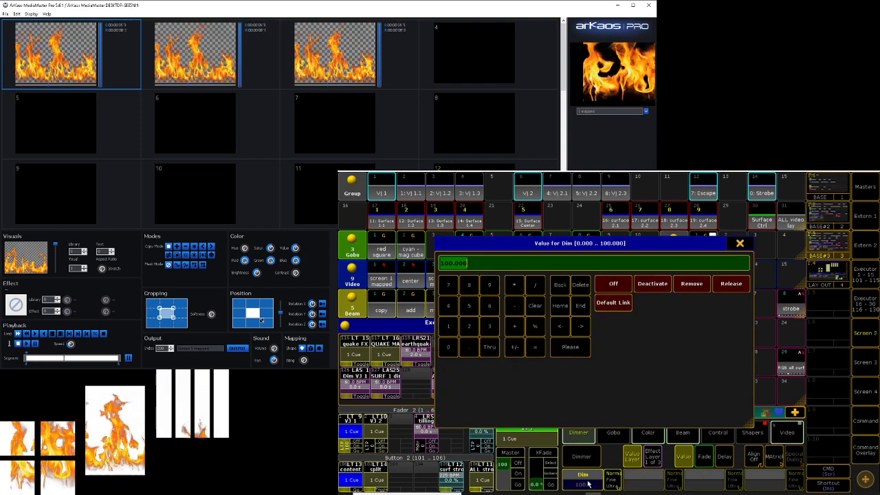
{"action": "type", "text": "0"}
{"action": "key", "text": "Return"}
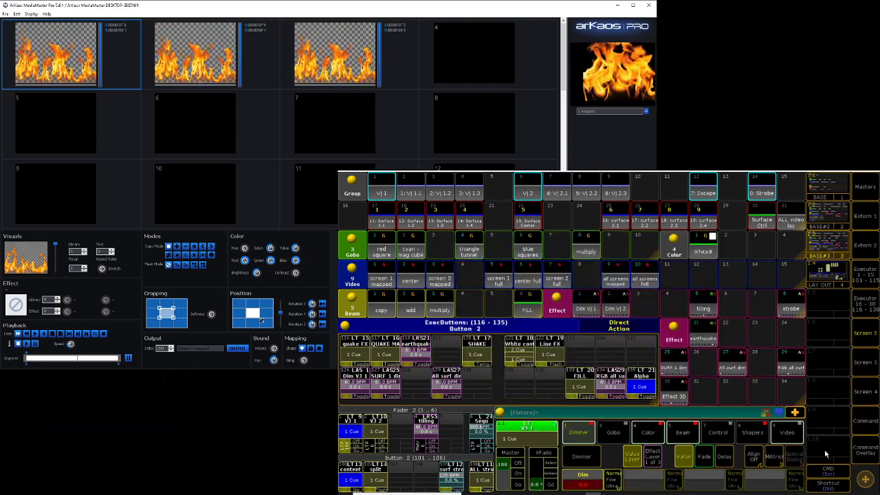
Clear the programmer to release the dimmer, color and position values
{"action": "left_click", "coordinate": [852, 455]}
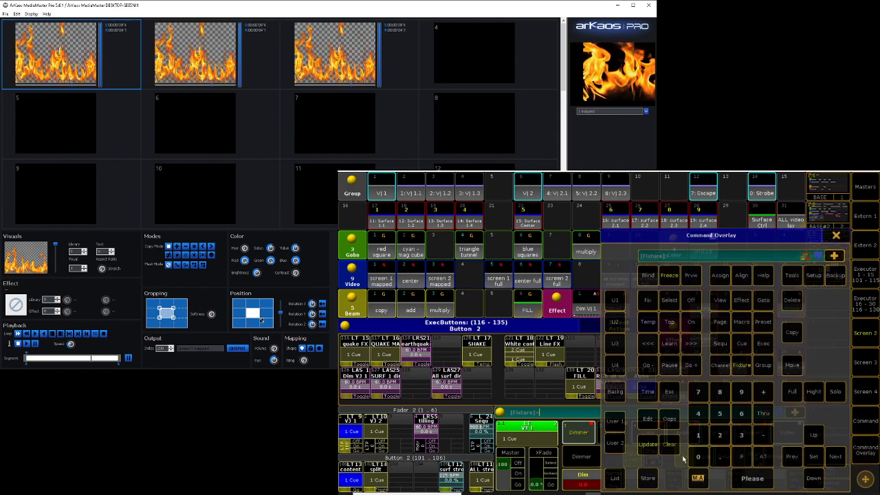
{"action": "left_click", "coordinate": [836, 235]}
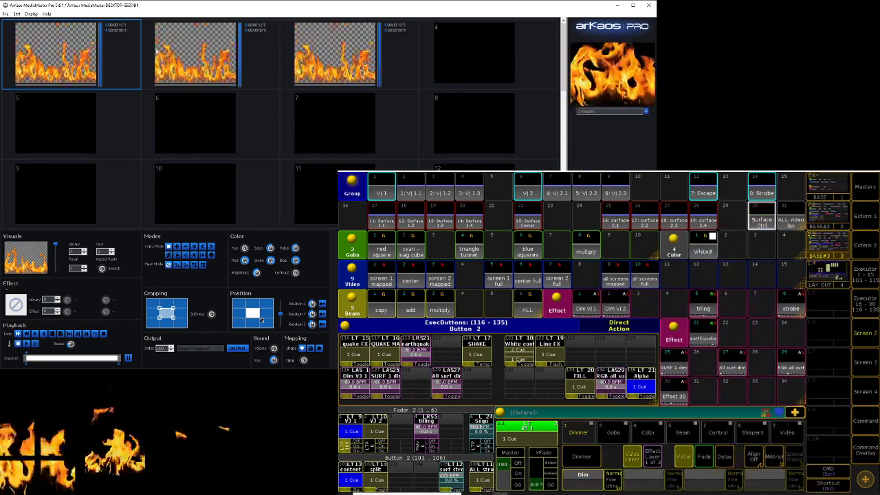
{"action": "left_click", "coordinate": [316, 54]}
{"action": "left_click", "coordinate": [90, 69]}
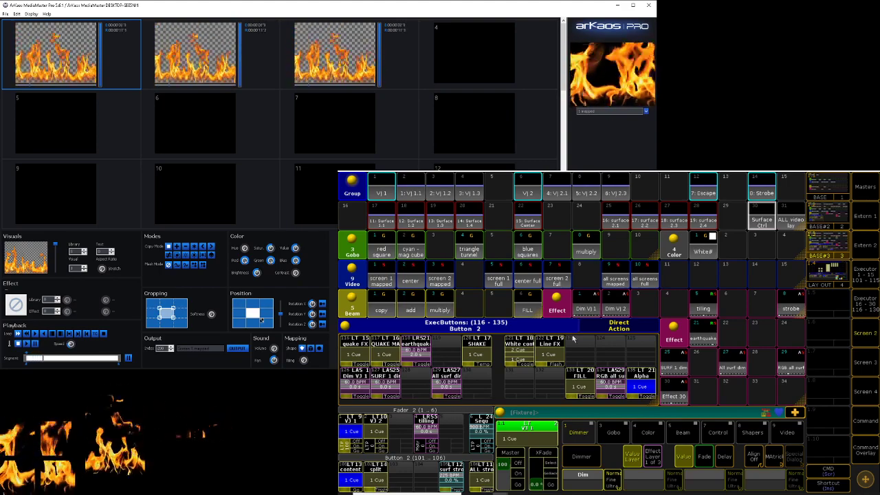
Check the ColorBlendMode of the Surface Ctrl group and switch on the FILL and RGB all surf executors
{"action": "left_click", "coordinate": [761, 223]}
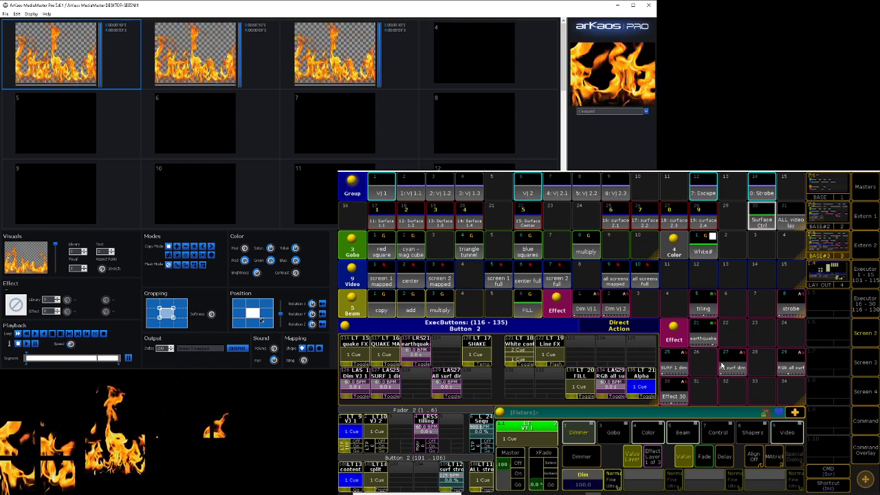
{"action": "left_click", "coordinate": [684, 438]}
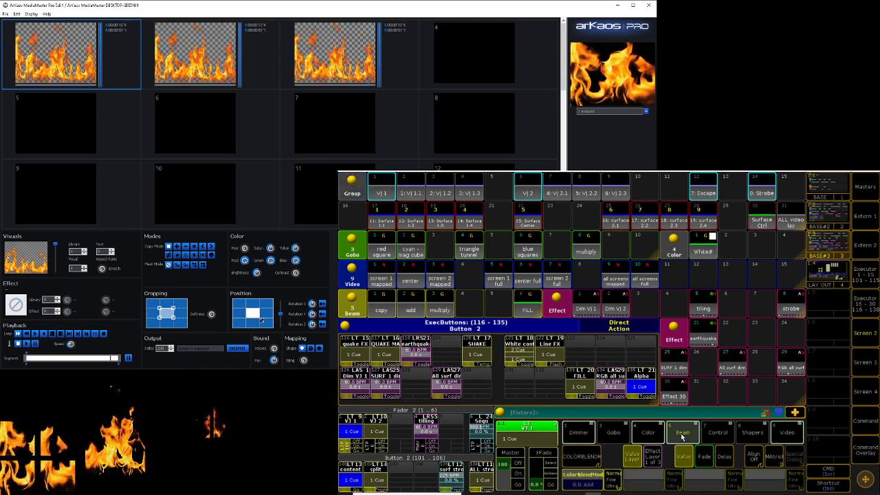
{"action": "left_click", "coordinate": [584, 474]}
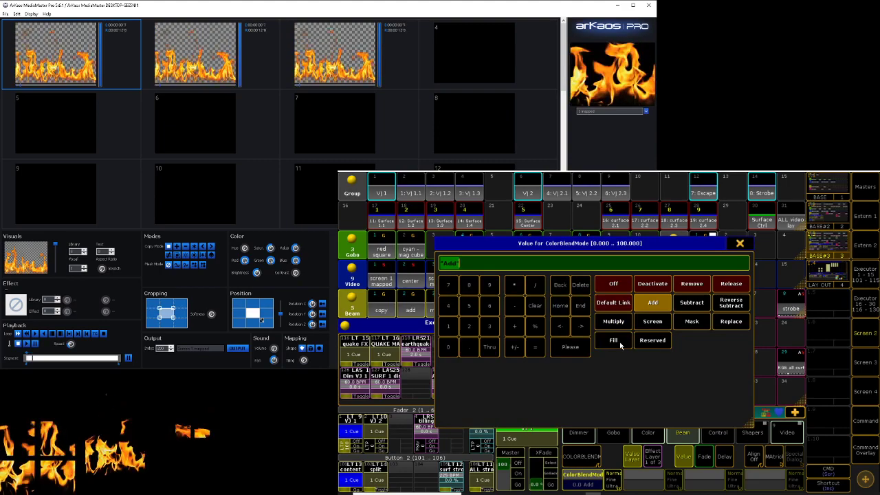
{"action": "left_click", "coordinate": [739, 244]}
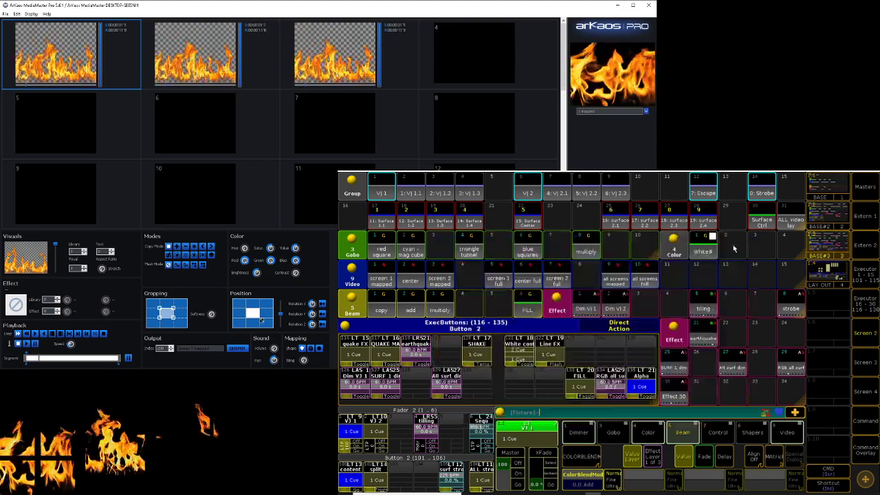
{"action": "left_click", "coordinate": [588, 397]}
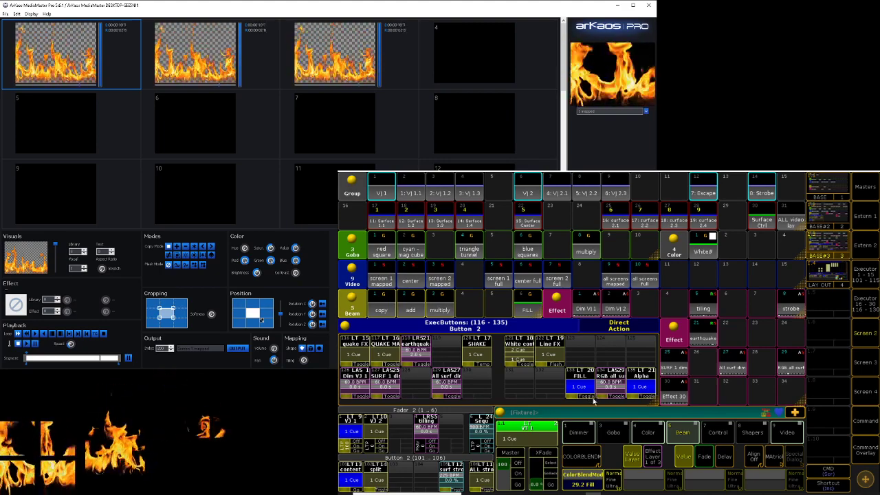
{"action": "left_click", "coordinate": [617, 399]}
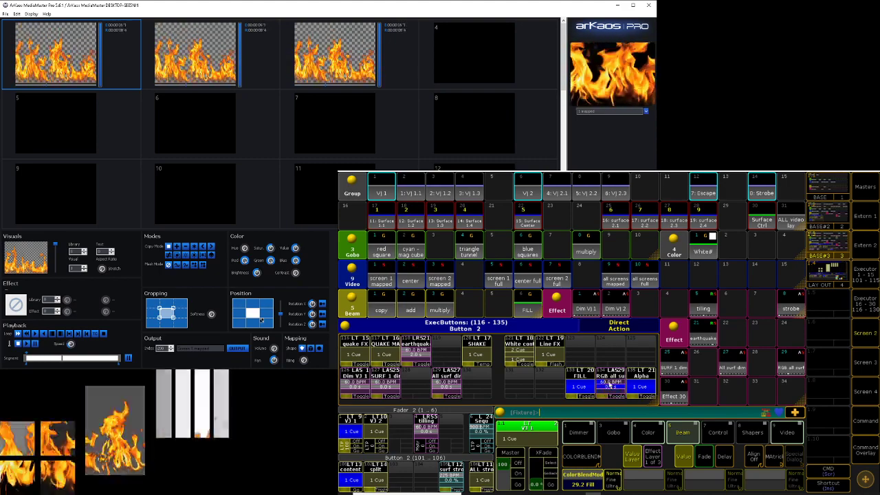
Open the RGB all surf effect for editing and set the High Value of its COLORRGB2 line to 60
{"action": "right_click", "coordinate": [608, 385]}
{"action": "left_click", "coordinate": [376, 336]}
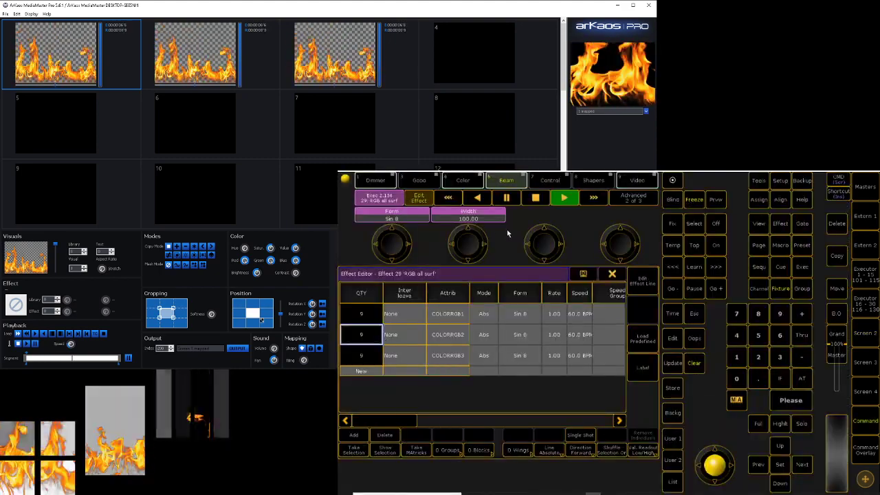
{"action": "left_click", "coordinate": [627, 204]}
{"action": "left_click", "coordinate": [580, 218]}
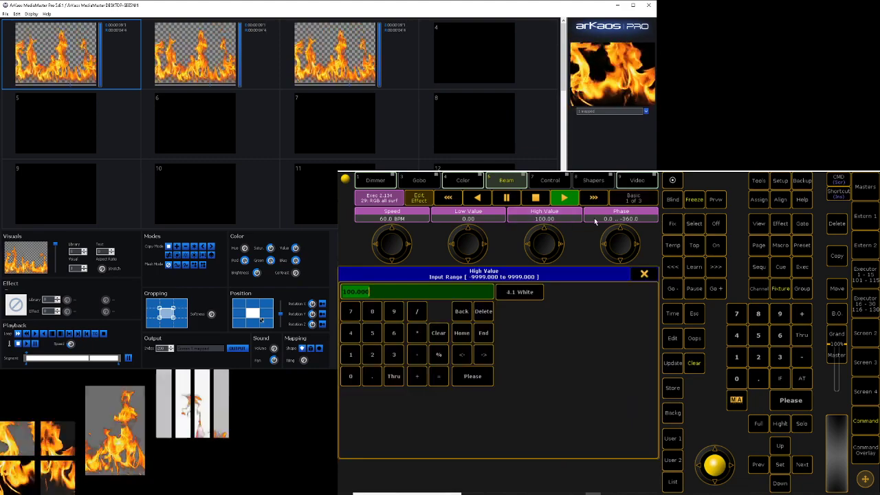
{"action": "type", "text": "60"}
{"action": "key", "text": "Return"}
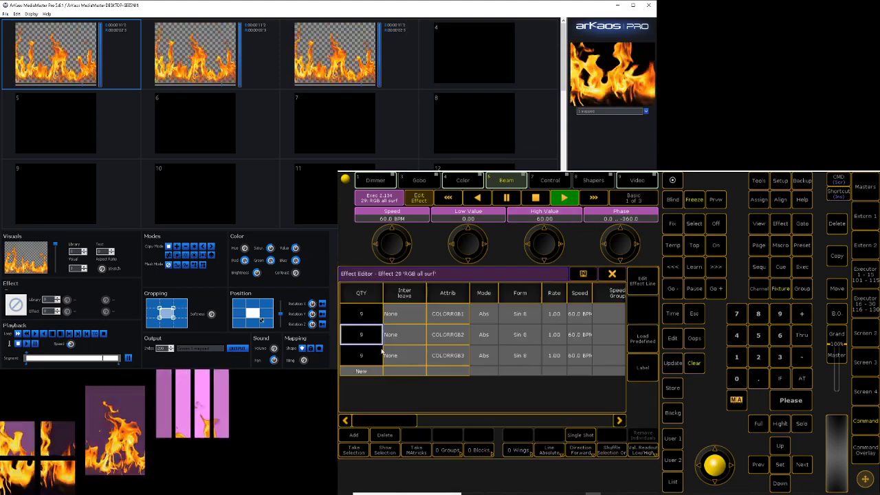
Set the High Value of the effect's COLORRGB3 line to 0 and close the effect editor
{"action": "left_click", "coordinate": [539, 218]}
{"action": "type", "text": "0"}
{"action": "key", "text": "Return"}
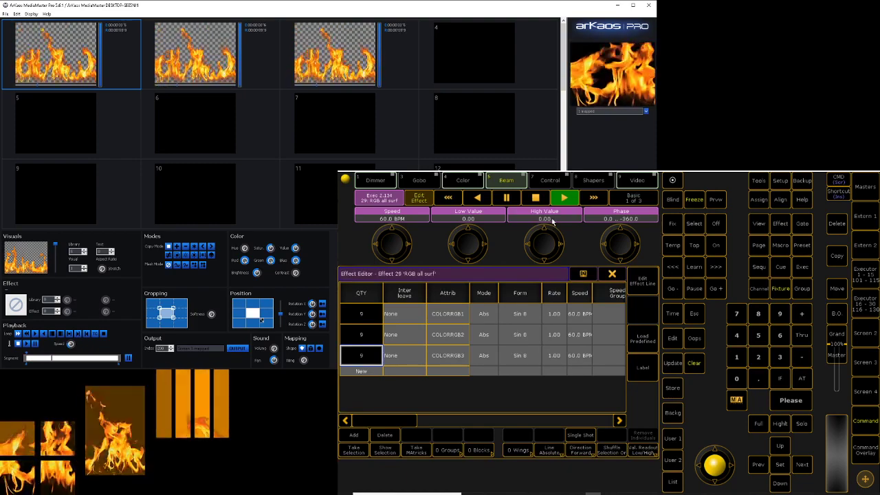
{"action": "left_click", "coordinate": [616, 276]}
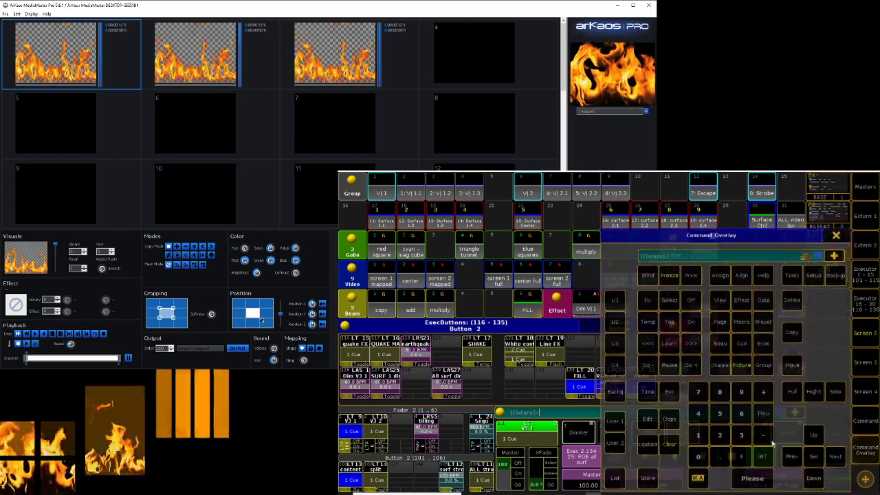
Switch off the Alpha, RGB all surf and FILL executors
{"action": "left_click", "coordinate": [864, 448]}
{"action": "left_click", "coordinate": [836, 235]}
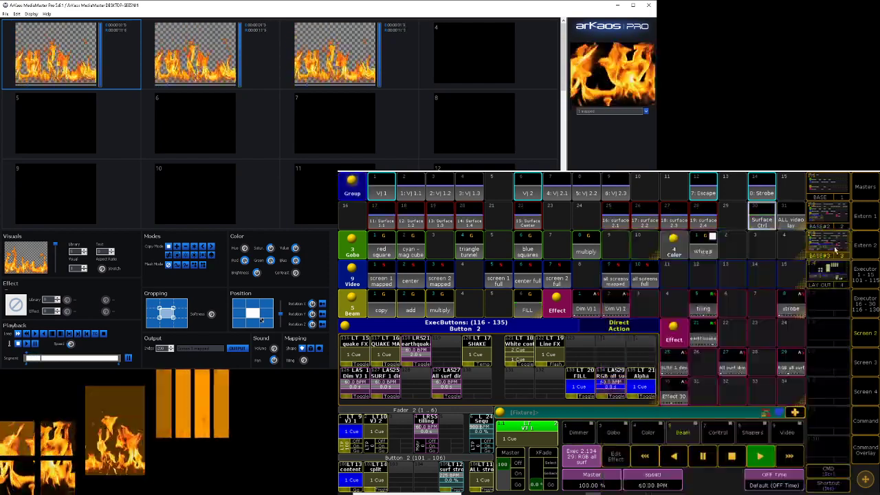
{"action": "left_click", "coordinate": [646, 398]}
{"action": "left_click", "coordinate": [618, 397]}
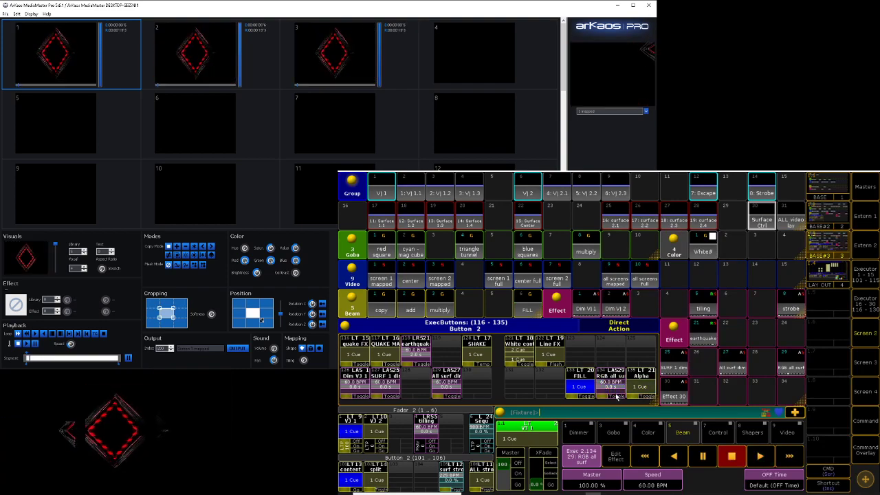
{"action": "left_click", "coordinate": [586, 397]}
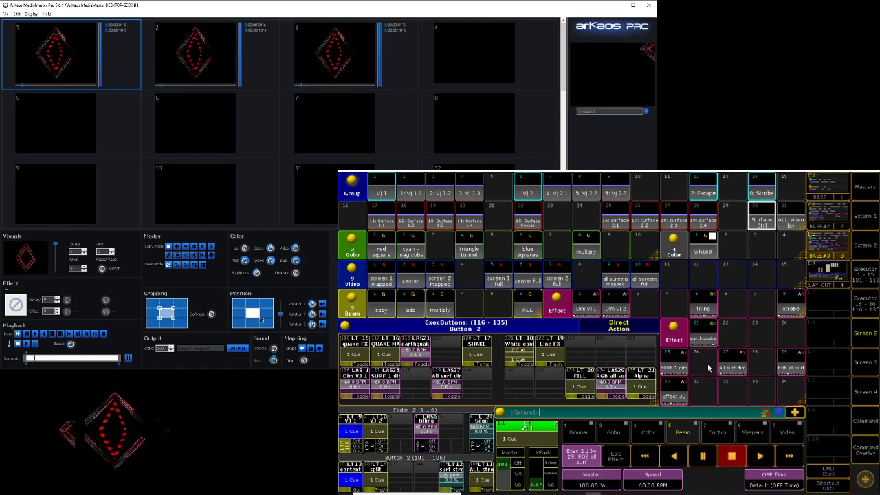
In the Surface Ctrl layout, move fixture 101 above surfaces 11 to 14, 102 above surface 15 and 103 below surfaces 16 to 19
{"action": "left_click", "coordinate": [829, 274]}
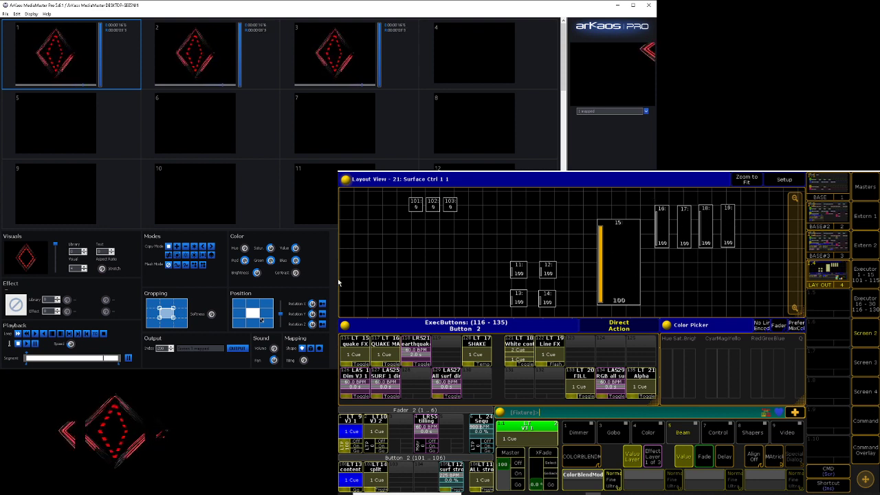
{"action": "left_click_drag", "start_coordinate": [401, 230], "coordinate": [457, 205]}
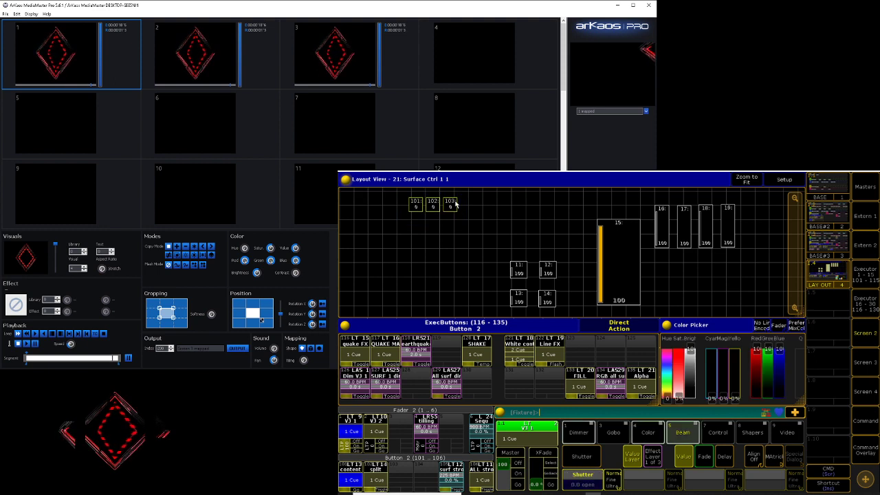
{"action": "left_click", "coordinate": [783, 180]}
{"action": "left_click_drag", "start_coordinate": [456, 209], "coordinate": [691, 267]}
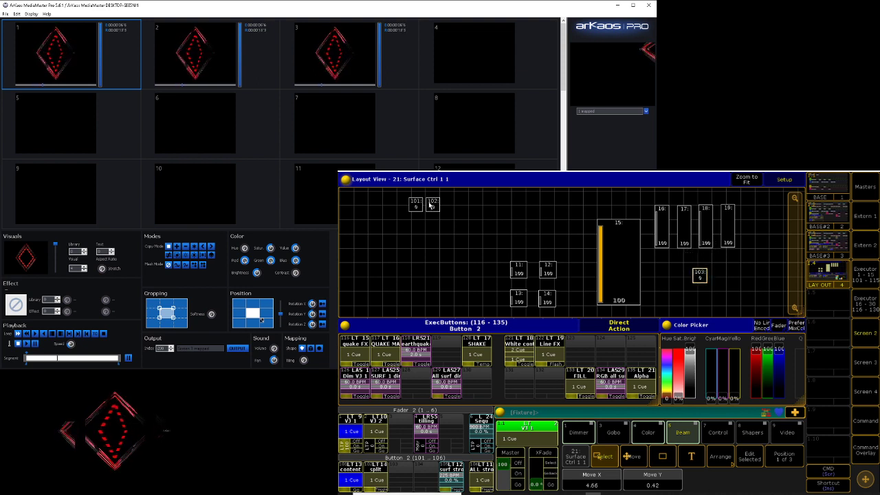
{"action": "left_click_drag", "start_coordinate": [430, 205], "coordinate": [621, 204]}
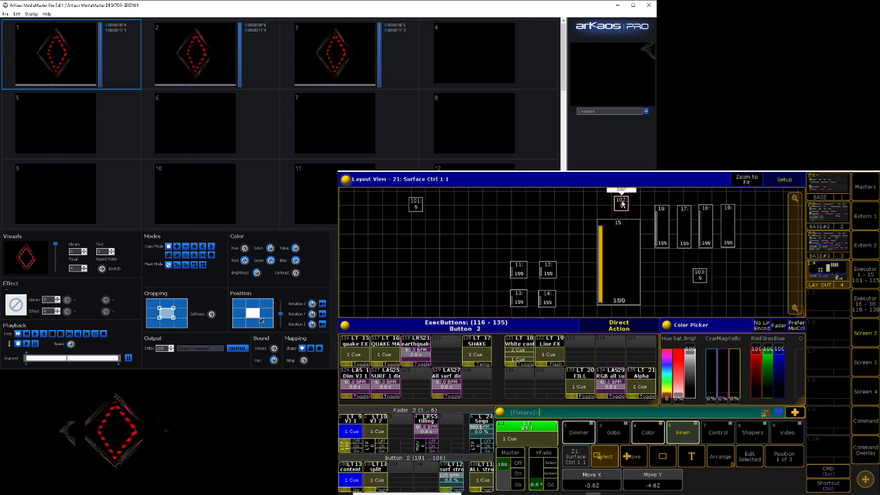
{"action": "left_click_drag", "start_coordinate": [417, 205], "coordinate": [545, 252]}
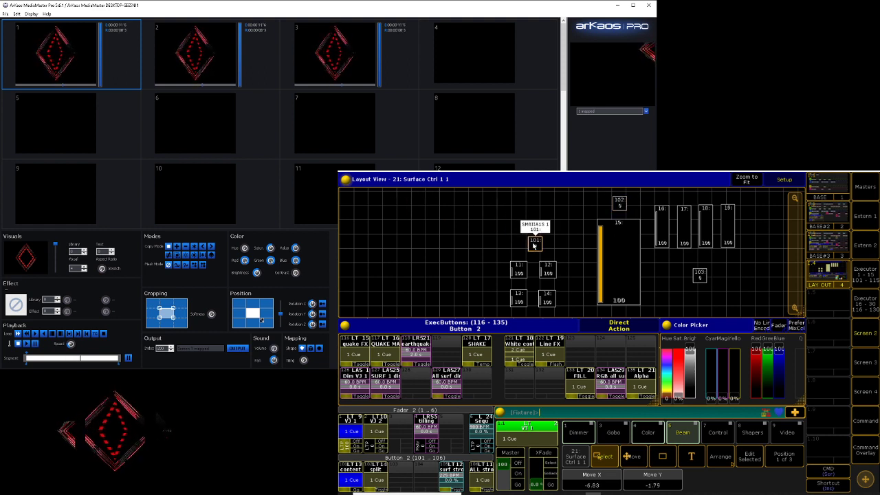
Switch off the VJ 1 executor and clear the fixture selection from the programmer
{"action": "left_click", "coordinate": [343, 450]}
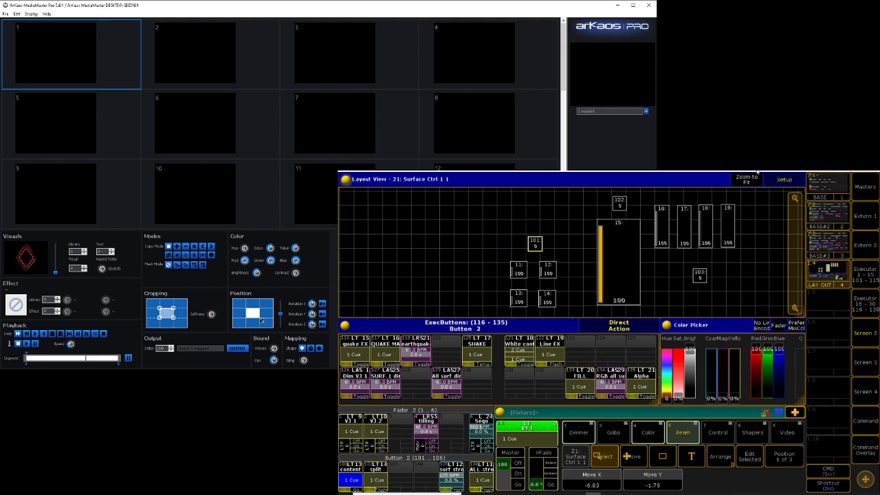
{"action": "left_click", "coordinate": [866, 450]}
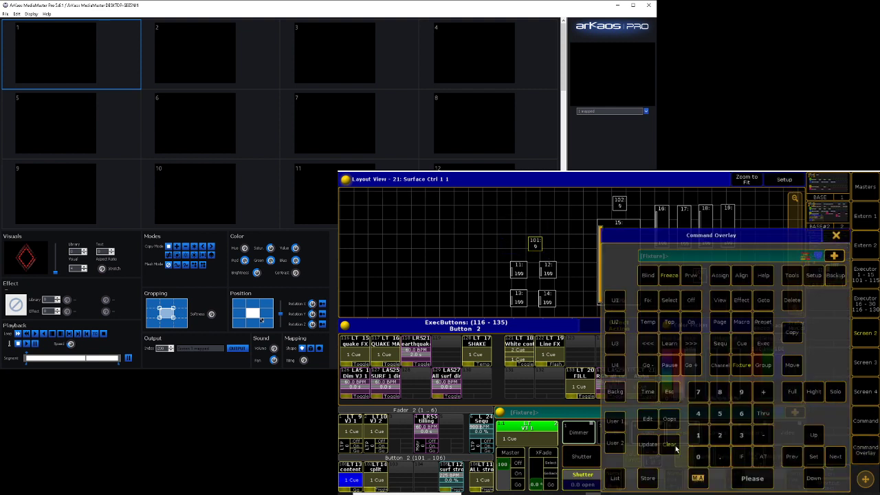
{"action": "left_click", "coordinate": [836, 235]}
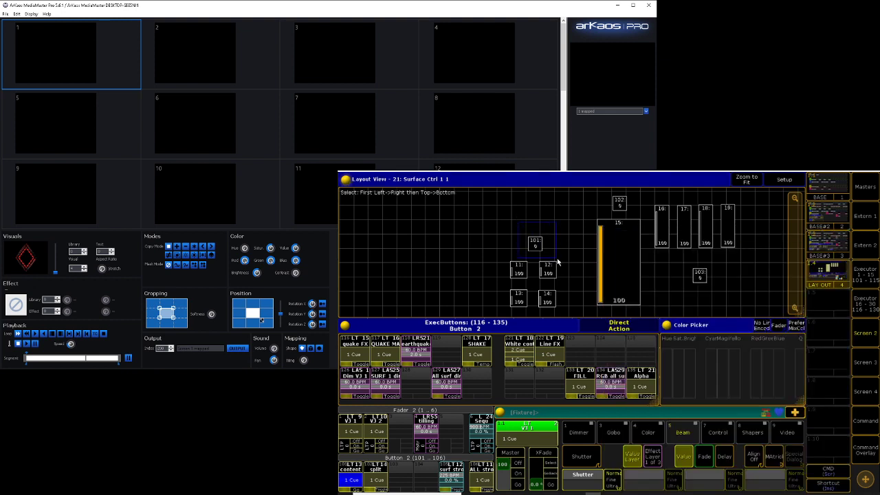
Set fixture 101 to full intensity in pure red, store it on the empty button executor 104 and clear the programmer
{"action": "left_click_drag", "start_coordinate": [558, 261], "coordinate": [558, 261]}
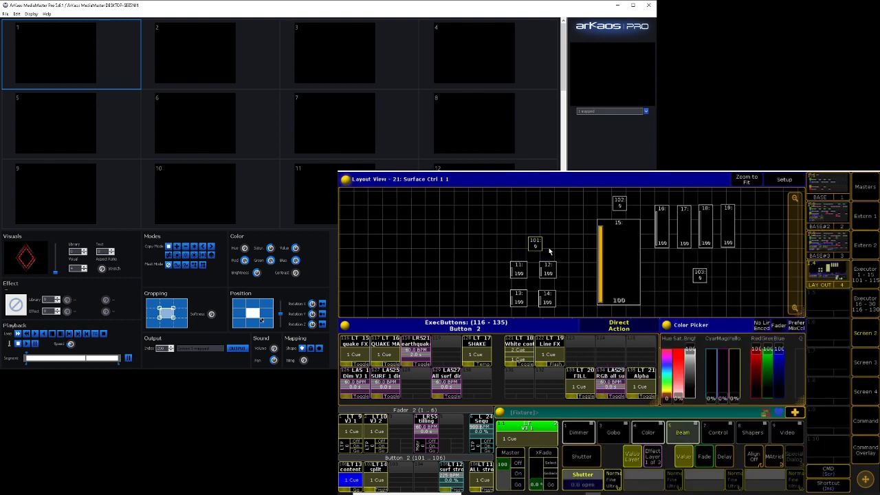
{"action": "left_click", "coordinate": [861, 445]}
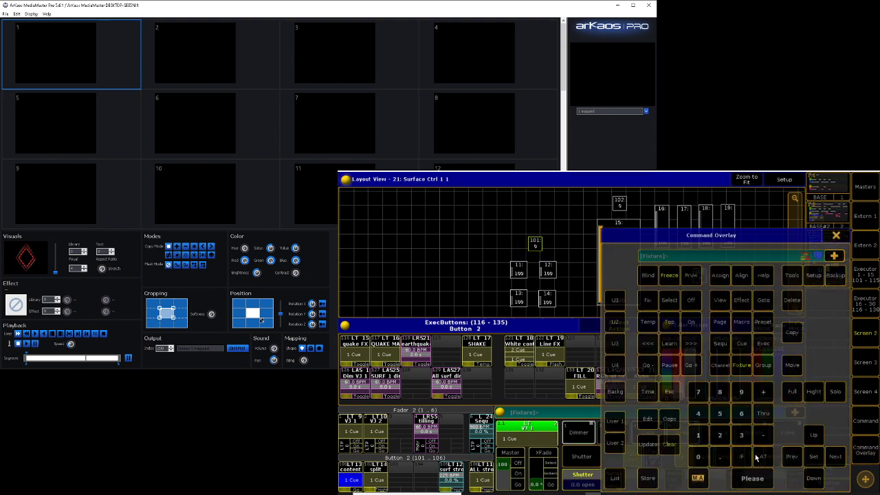
{"action": "double_click", "coordinate": [762, 456]}
{"action": "left_click", "coordinate": [834, 237]}
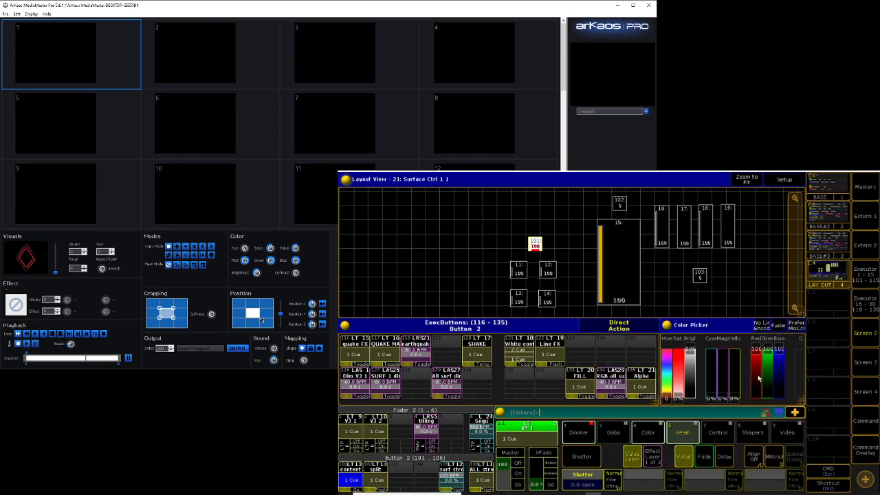
{"action": "left_click_drag", "start_coordinate": [759, 378], "coordinate": [788, 434]}
{"action": "left_click", "coordinate": [866, 450]}
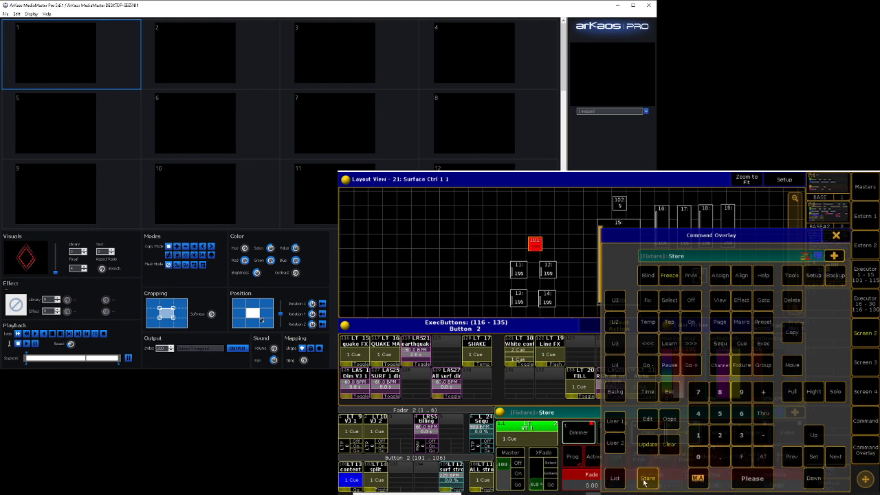
{"action": "left_click", "coordinate": [835, 236]}
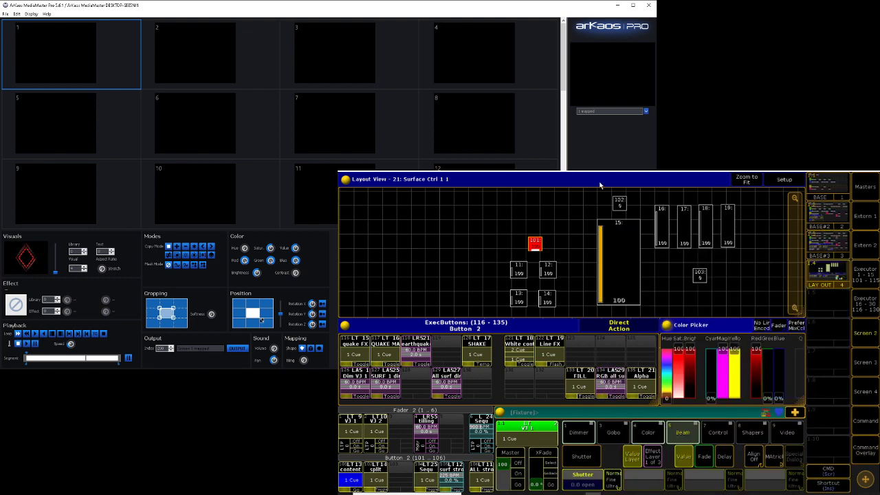
Set fixture 102 to full intensity and lower its green and blue values to 0 for pure red
{"action": "left_click", "coordinate": [866, 450]}
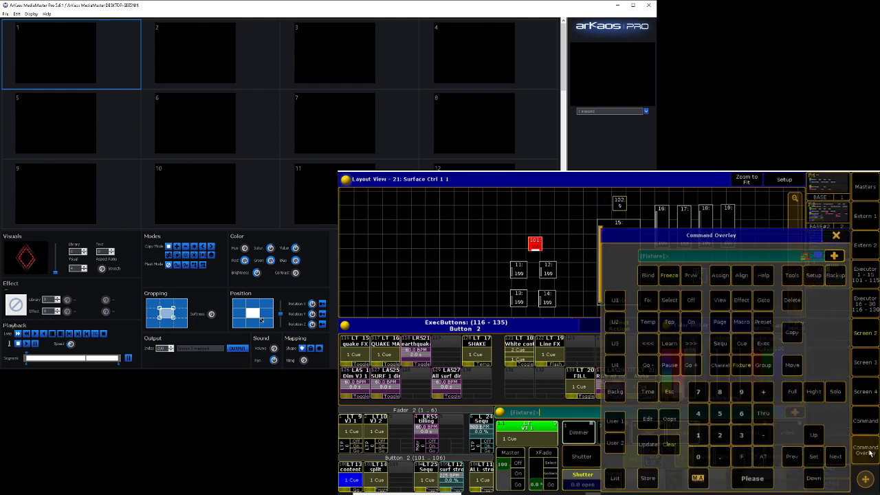
{"action": "left_click", "coordinate": [763, 457]}
{"action": "left_click", "coordinate": [835, 237]}
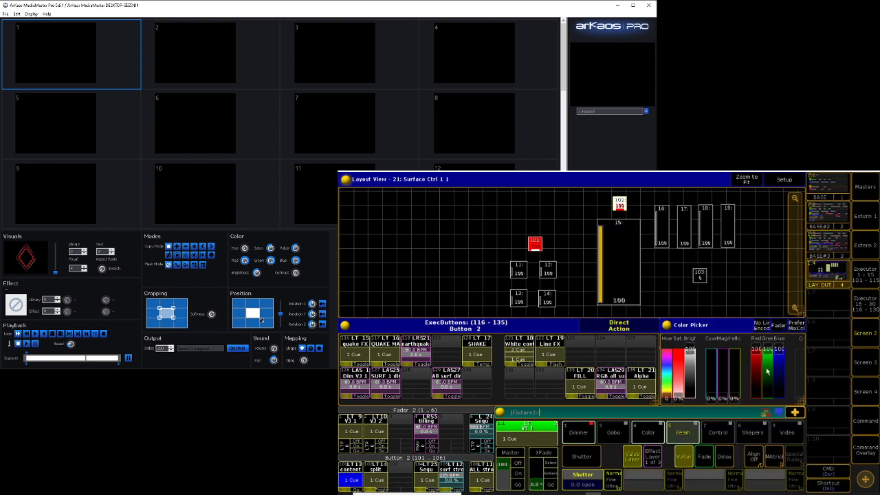
{"action": "left_click_drag", "start_coordinate": [767, 371], "coordinate": [767, 399]}
{"action": "left_click_drag", "start_coordinate": [778, 364], "coordinate": [778, 398]}
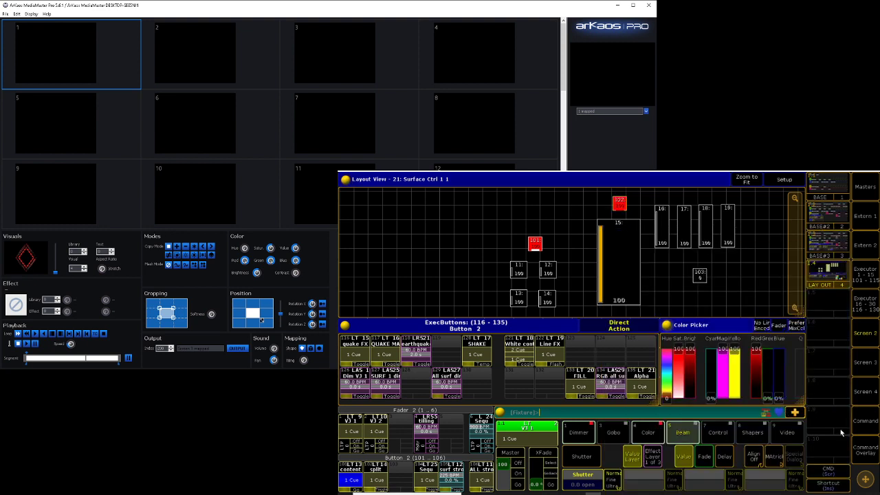
Store fixture 102's red look as a second cue on executor 104 and clear the programmer
{"action": "left_click", "coordinate": [865, 450]}
{"action": "left_click", "coordinate": [647, 478]}
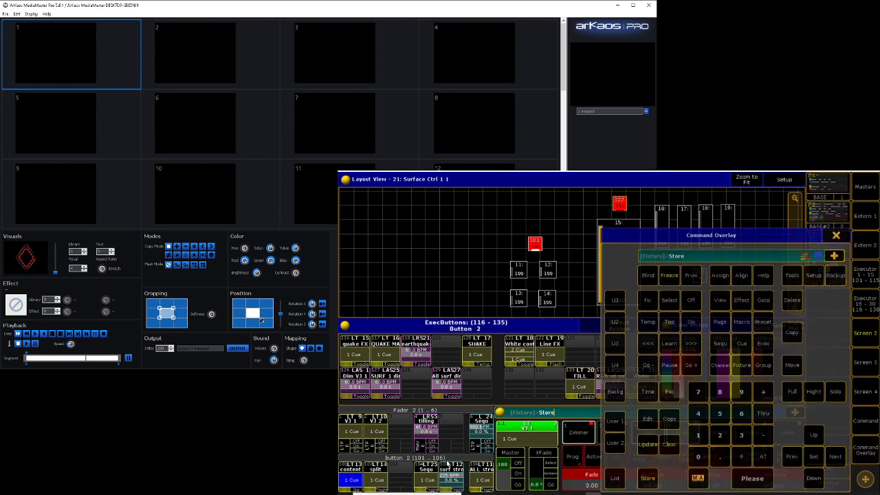
{"action": "left_click", "coordinate": [431, 474]}
{"action": "left_click", "coordinate": [682, 346]}
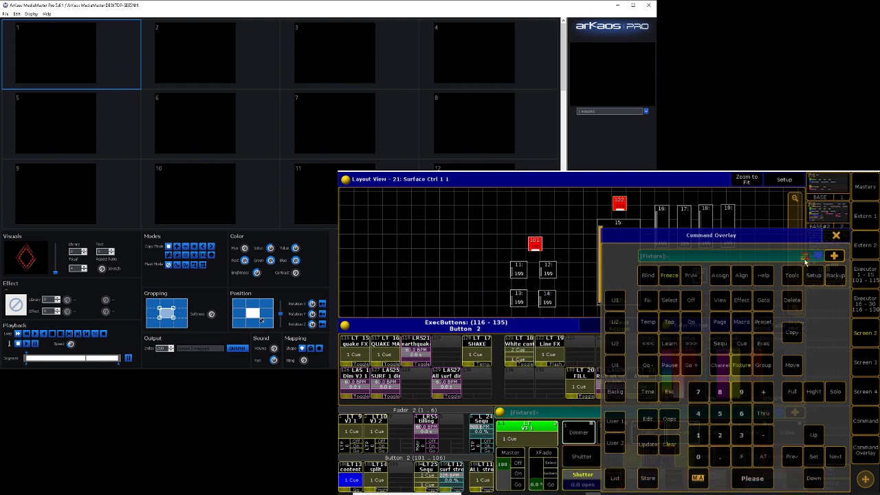
{"action": "left_click", "coordinate": [836, 236]}
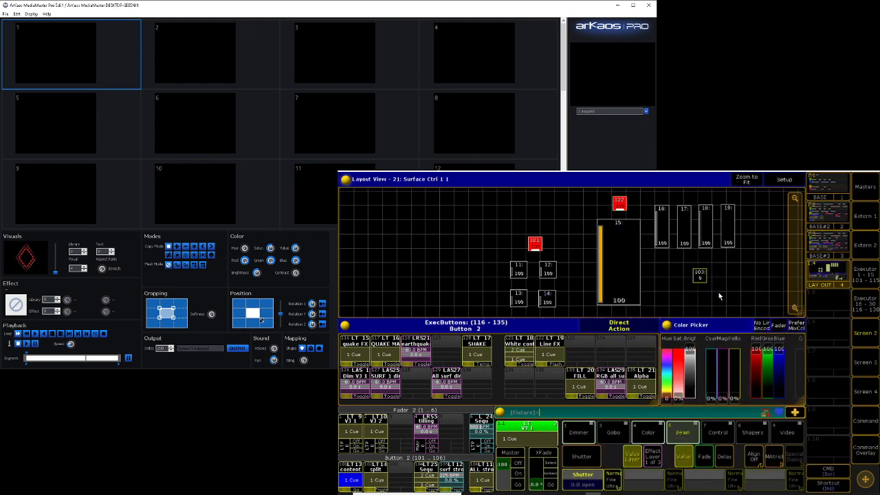
Set fixture 103 to full intensity in pure red, store it as a third cue on executor 104 and clear the programmer
{"action": "left_click", "coordinate": [865, 450]}
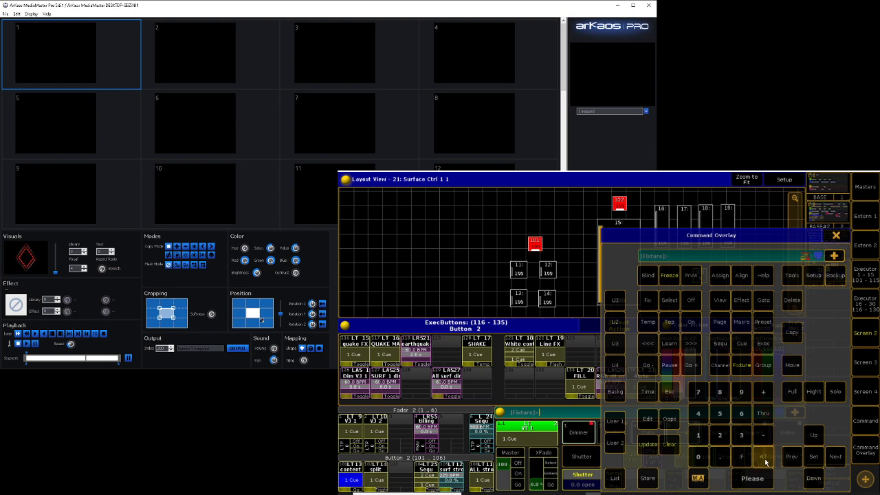
{"action": "left_click", "coordinate": [835, 236]}
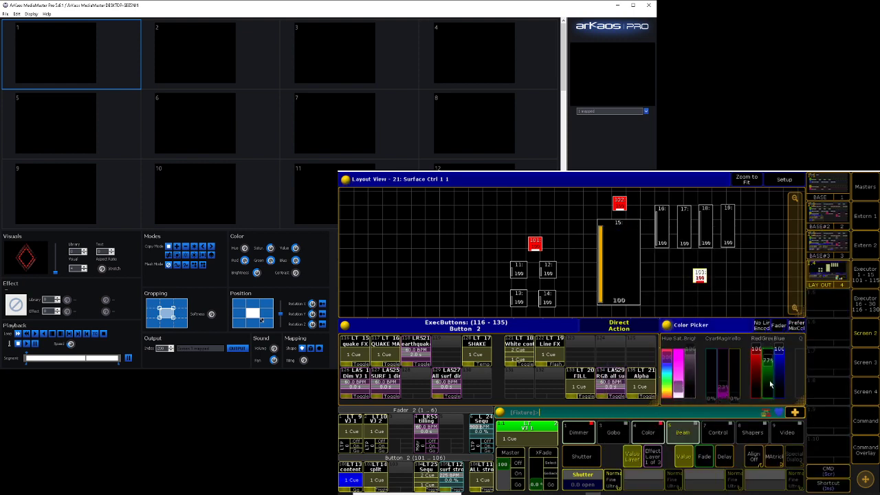
{"action": "left_click", "coordinate": [865, 451]}
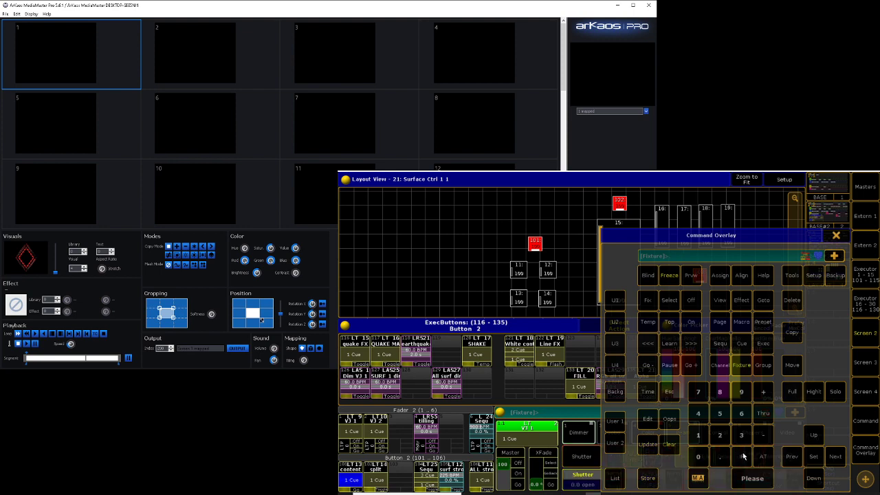
{"action": "left_click", "coordinate": [462, 434]}
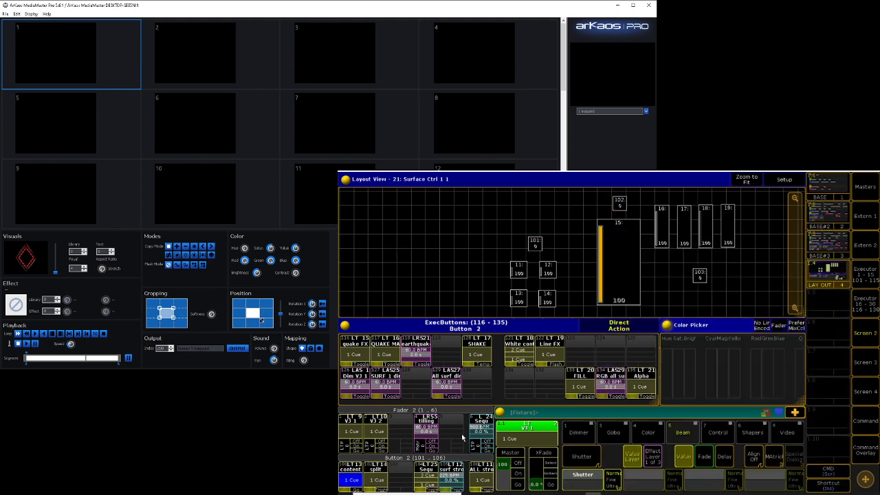
Review the cue list of executor 104 and change its sequence into a chaser through the executor's assign options
{"action": "left_click", "coordinate": [428, 469]}
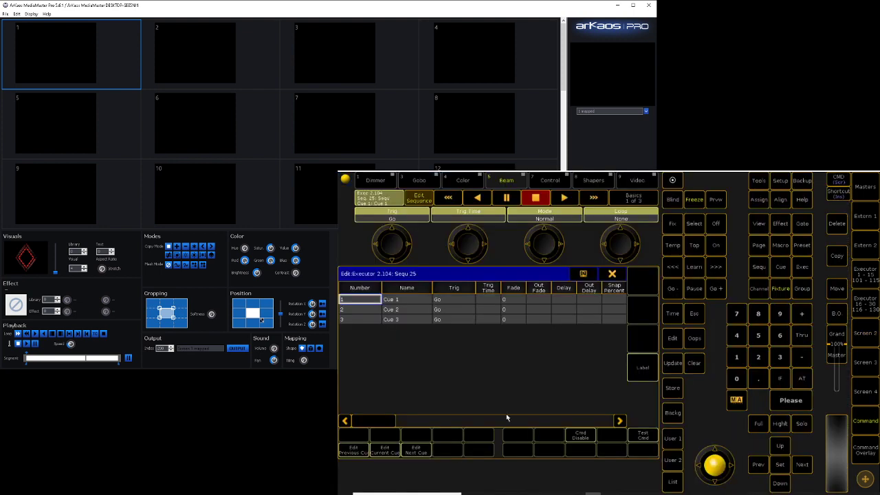
{"action": "left_click", "coordinate": [612, 274]}
{"action": "left_click", "coordinate": [866, 450]}
{"action": "left_click", "coordinate": [720, 275]}
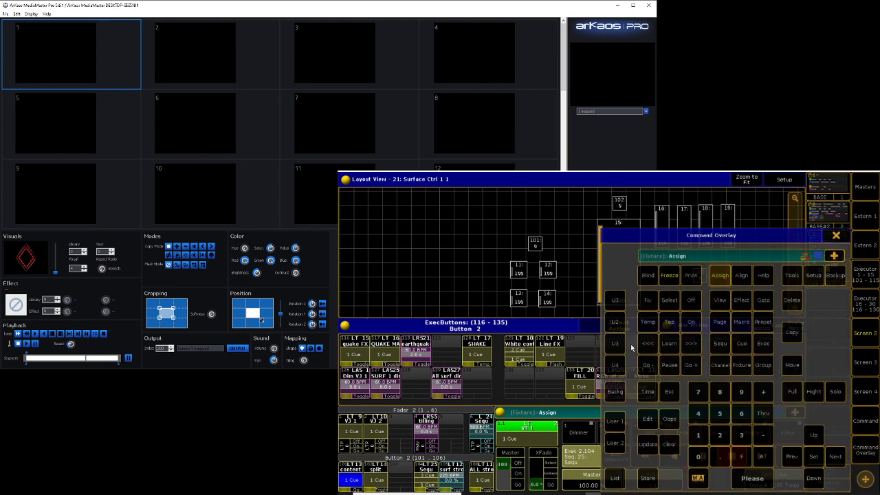
{"action": "left_click", "coordinate": [424, 479]}
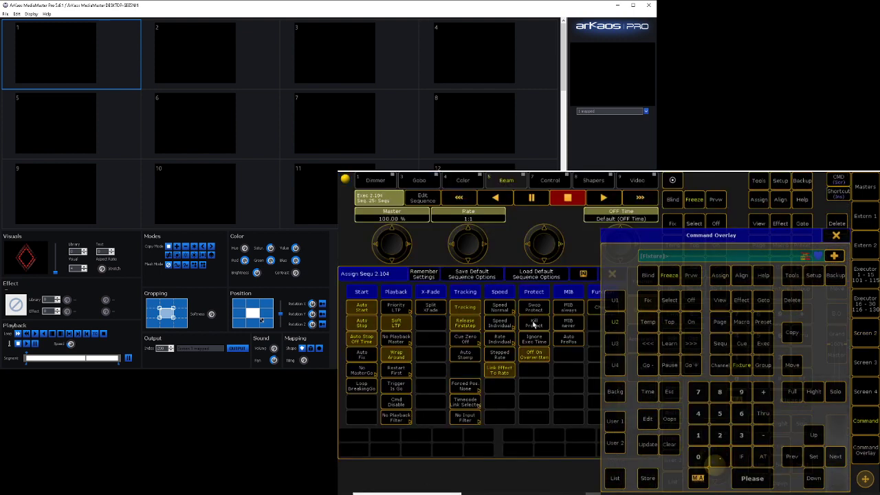
{"action": "left_click", "coordinate": [836, 236]}
{"action": "left_click", "coordinate": [614, 275]}
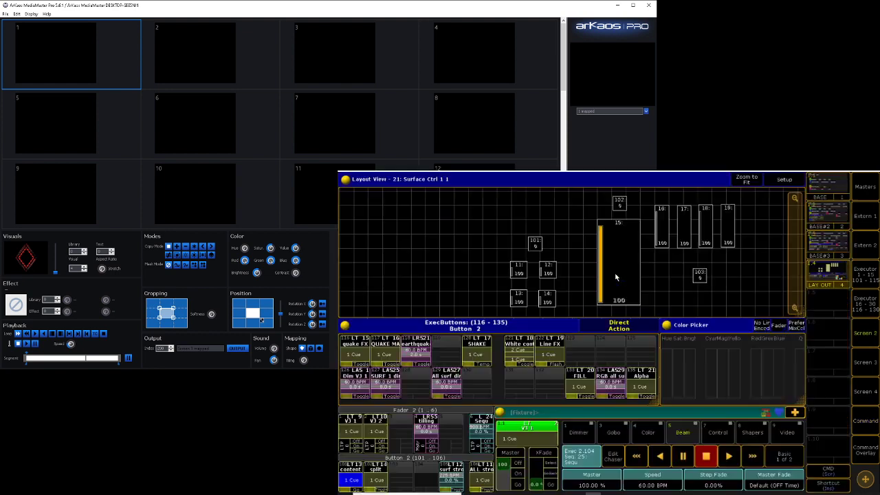
Start the chaser on executor 104 and set its speed to 90 BPM in its cue list editor
{"action": "left_click", "coordinate": [435, 491]}
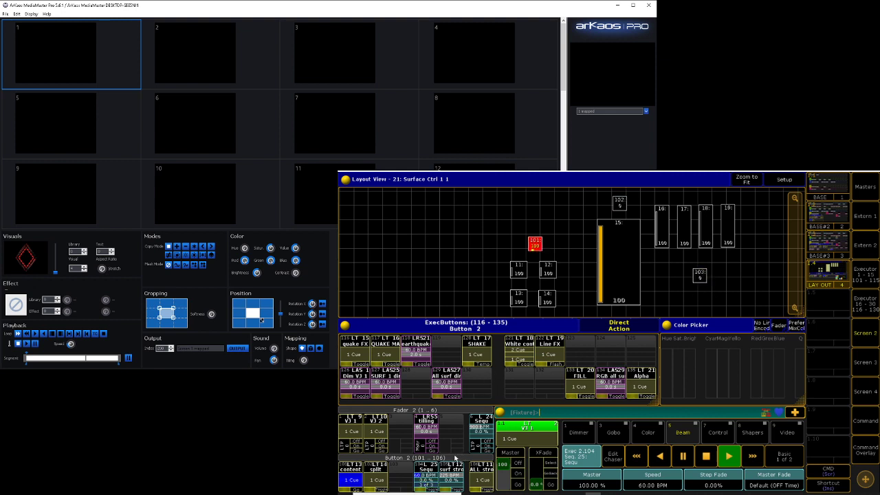
{"action": "left_click", "coordinate": [432, 481]}
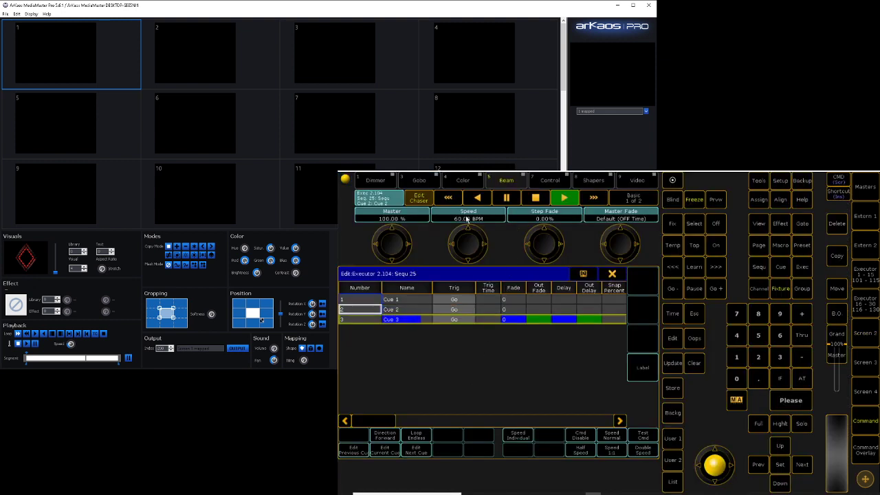
{"action": "left_click", "coordinate": [466, 219]}
{"action": "type", "text": "90"}
{"action": "key", "text": "Return"}
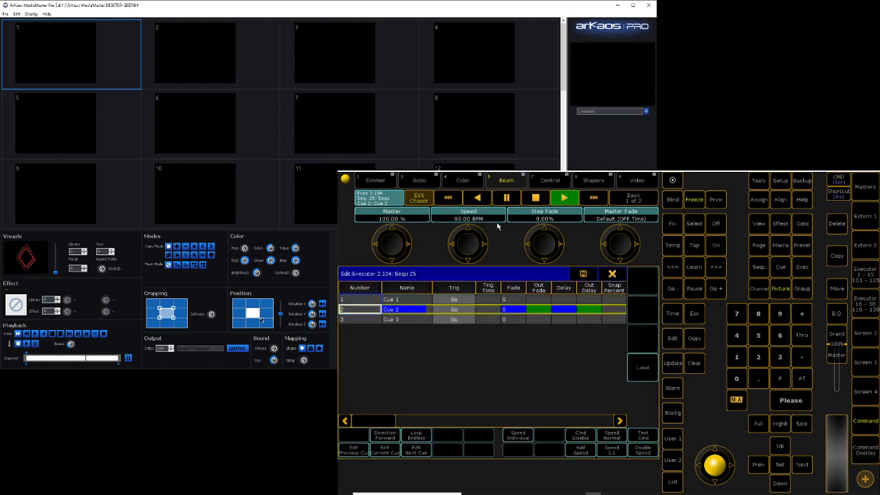
{"action": "left_click", "coordinate": [611, 274]}
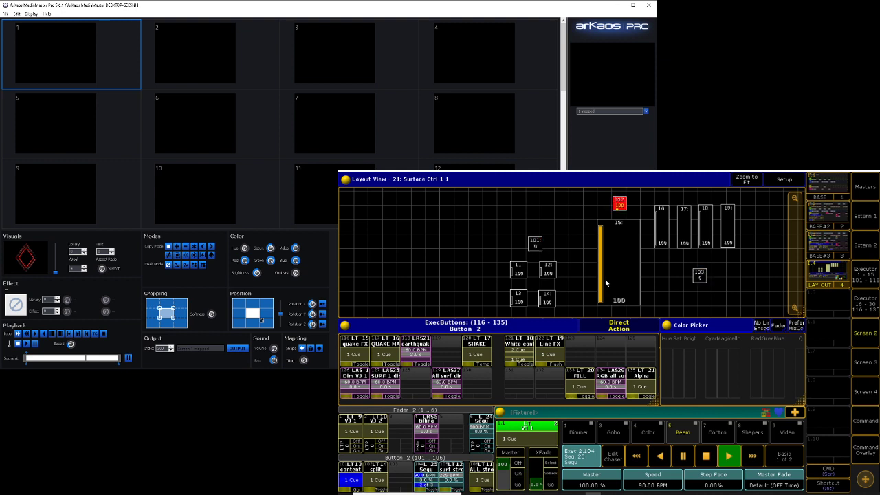
Set surfaces 11 to 14 to the Fill color blend mode and raise their red value to full
{"action": "left_click_drag", "start_coordinate": [492, 253], "coordinate": [568, 308]}
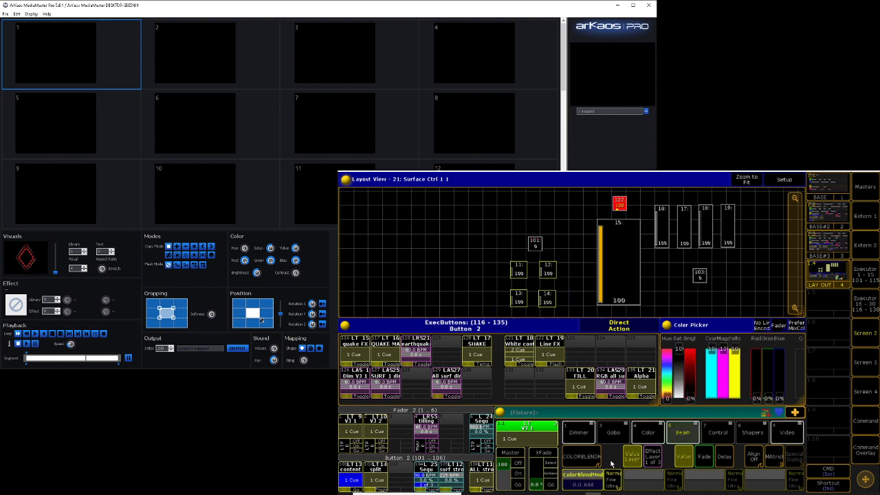
{"action": "left_click", "coordinate": [592, 479]}
{"action": "left_click", "coordinate": [616, 339]}
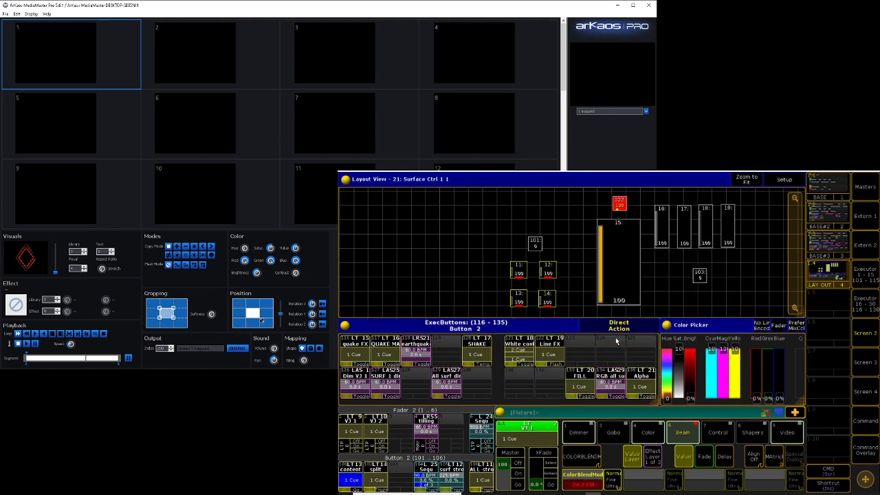
{"action": "left_click_drag", "start_coordinate": [757, 394], "coordinate": [751, 342]}
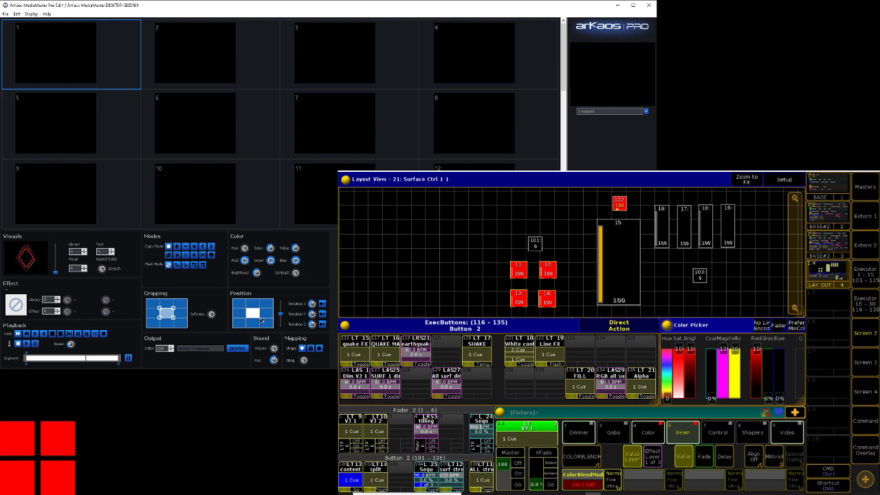
Store the red Fill look of surfaces 11 to 14 into cue 1 of executor 104 with Merge and clear the programmer
{"action": "left_click", "coordinate": [864, 450]}
{"action": "left_click", "coordinate": [648, 477]}
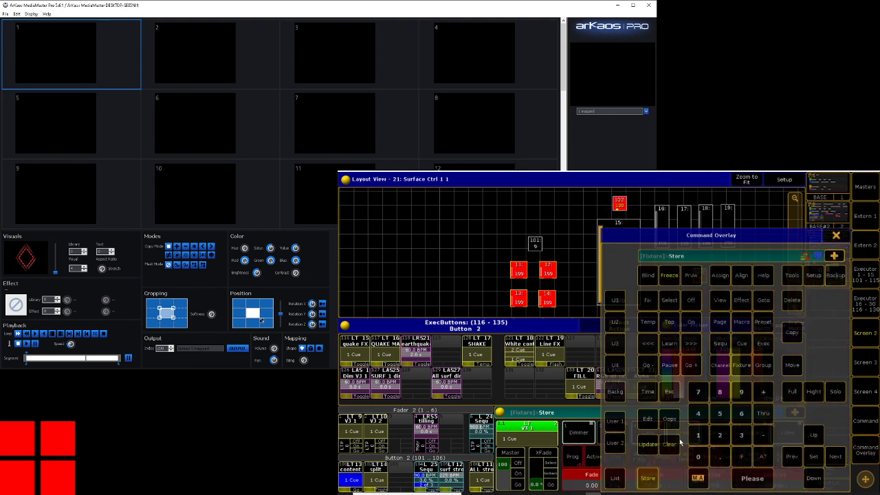
{"action": "left_click", "coordinate": [740, 343]}
{"action": "left_click", "coordinate": [701, 436]}
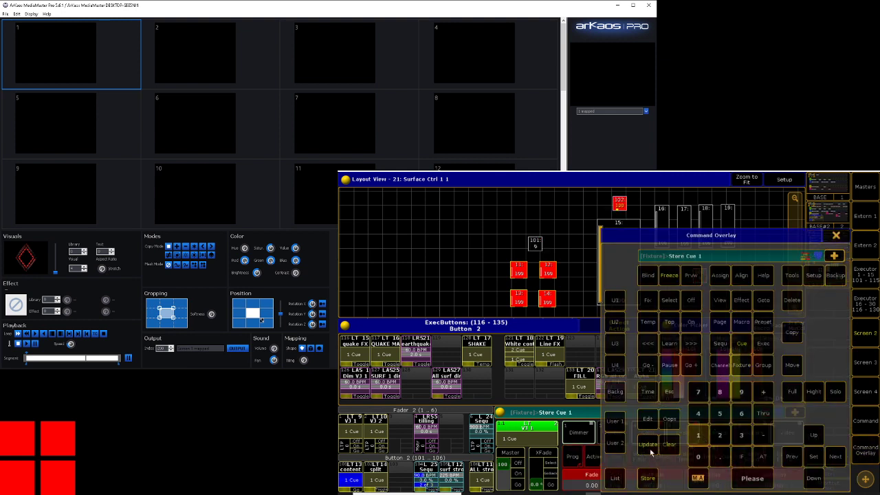
{"action": "left_click", "coordinate": [430, 482]}
{"action": "left_click", "coordinate": [552, 358]}
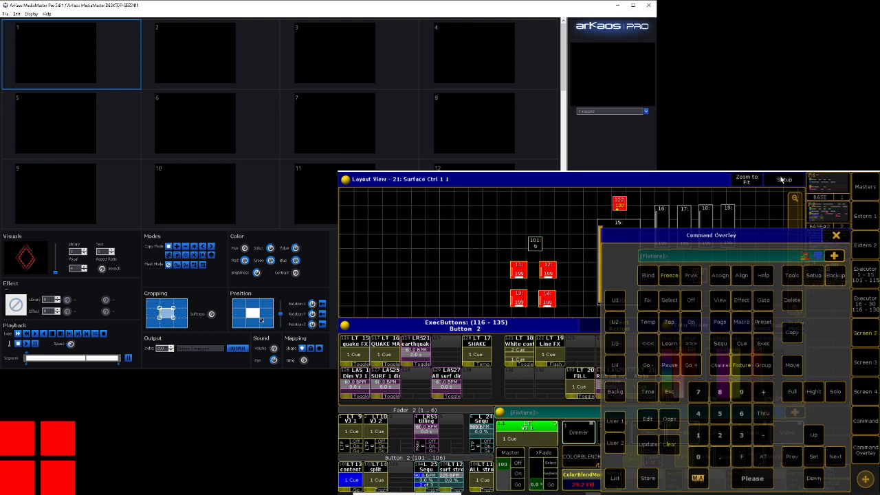
{"action": "left_click", "coordinate": [835, 236]}
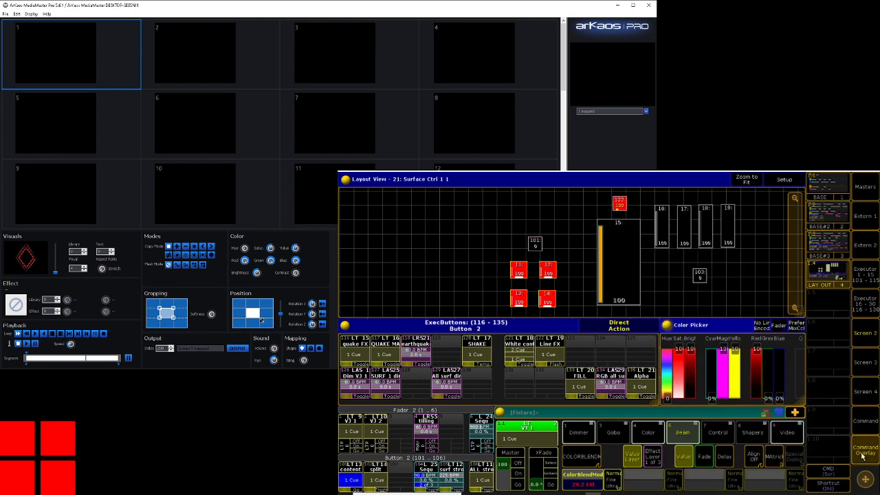
{"action": "left_click", "coordinate": [863, 437]}
{"action": "left_click", "coordinate": [835, 234]}
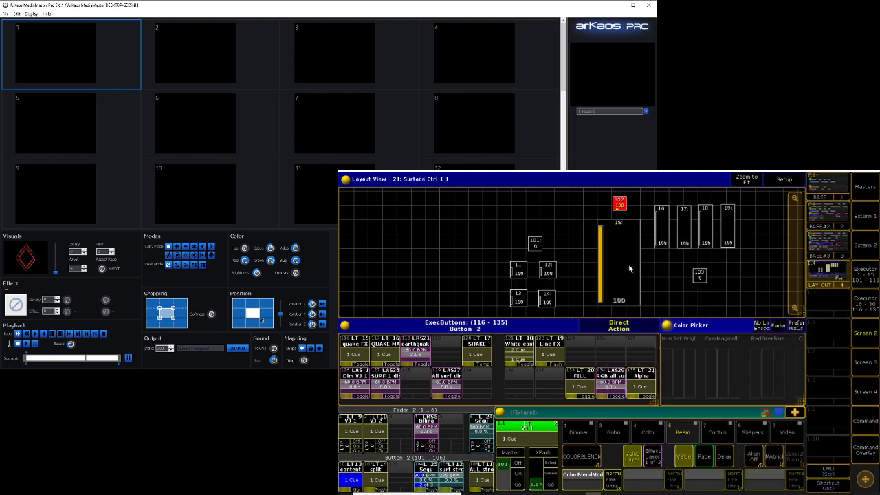
Set surface 15 to Fill blend mode in full red, merge it into cue 2 of executor 104 and clear the programmer
{"action": "left_click", "coordinate": [588, 483]}
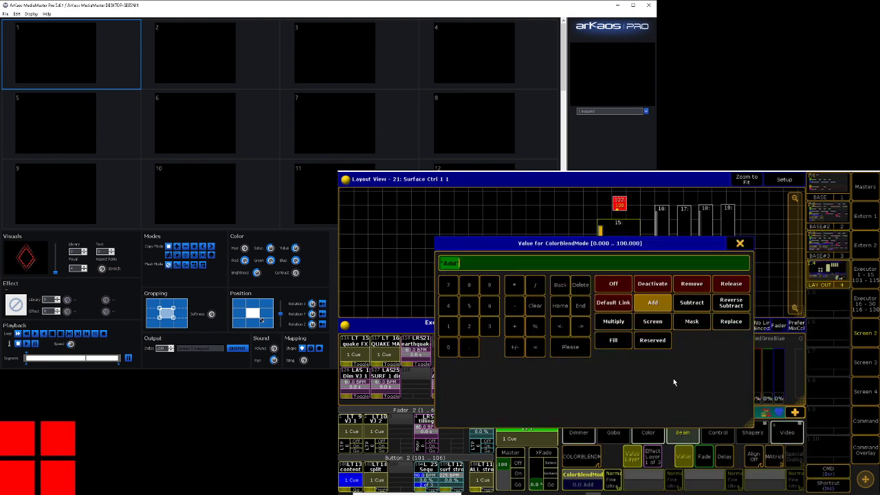
{"action": "left_click", "coordinate": [613, 338]}
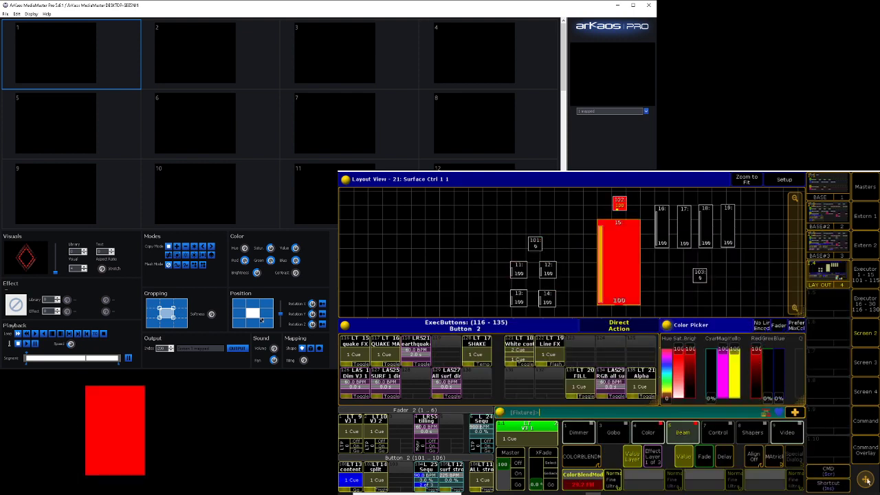
{"action": "left_click", "coordinate": [864, 450]}
{"action": "left_click", "coordinate": [647, 478]}
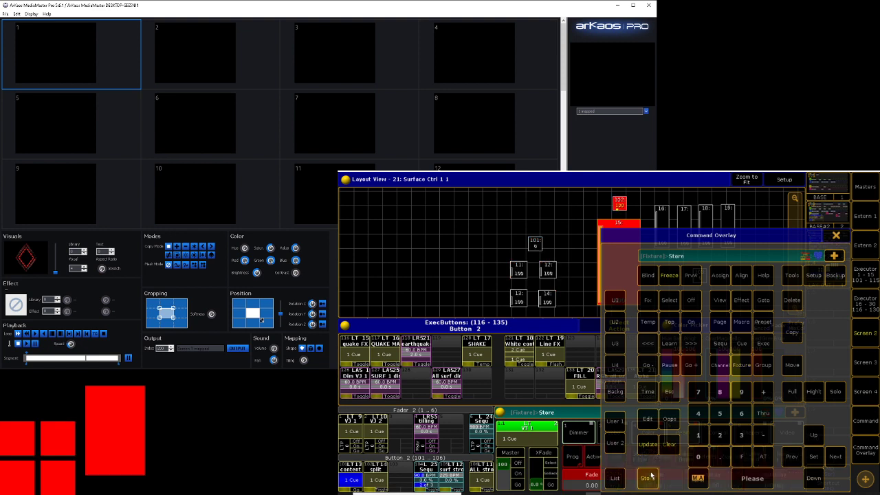
{"action": "left_click", "coordinate": [741, 344]}
{"action": "left_click", "coordinate": [719, 434]}
{"action": "left_click", "coordinate": [510, 420]}
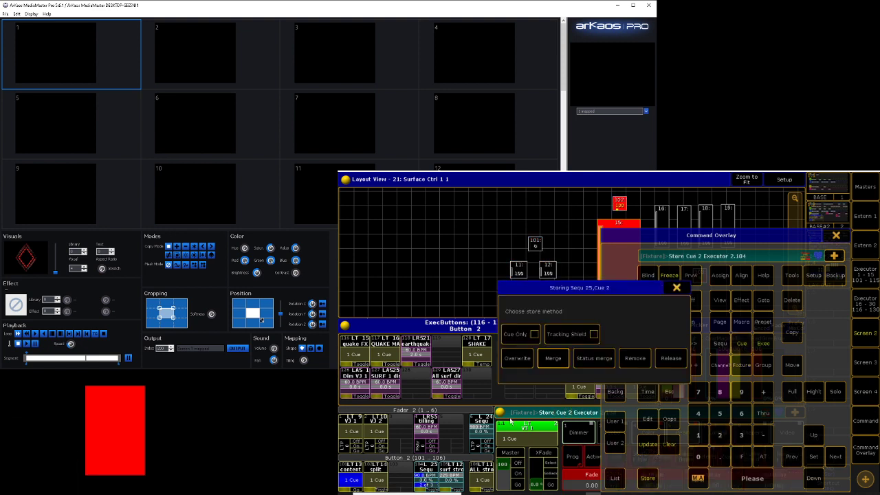
{"action": "left_click", "coordinate": [554, 359]}
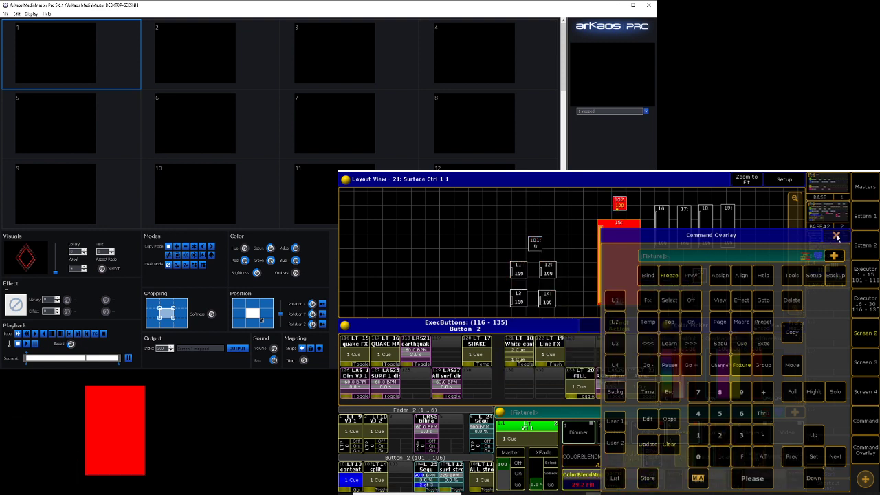
{"action": "left_click", "coordinate": [836, 236]}
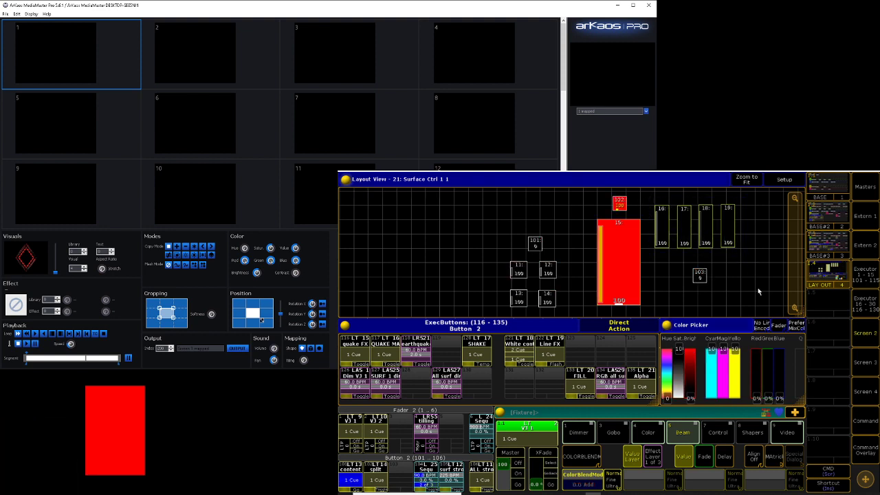
Set surfaces 16 to 19 to the Fill color blend mode and raise their red value to full
{"action": "left_click", "coordinate": [589, 477]}
{"action": "left_click", "coordinate": [619, 341]}
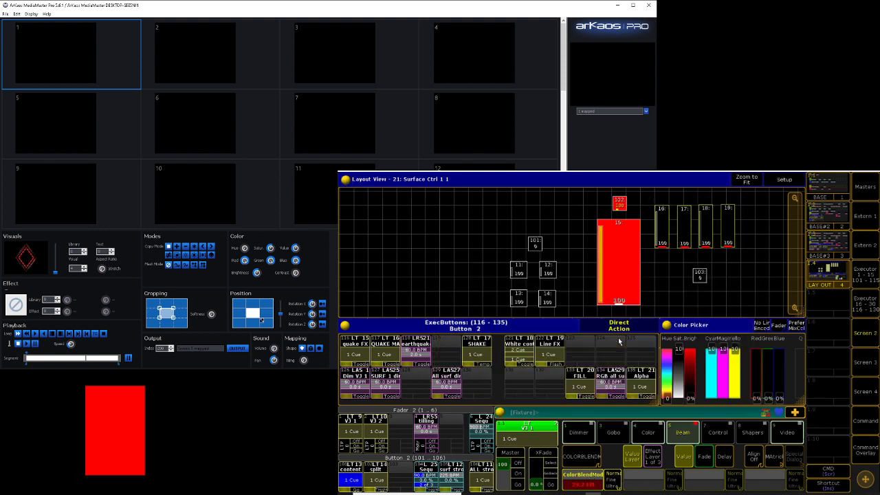
{"action": "left_click_drag", "start_coordinate": [758, 398], "coordinate": [756, 345]}
Store the red Fill look of surfaces 16 to 19 into cue 3 of executor 104 with Merge and clear the programmer
{"action": "left_click", "coordinate": [861, 455]}
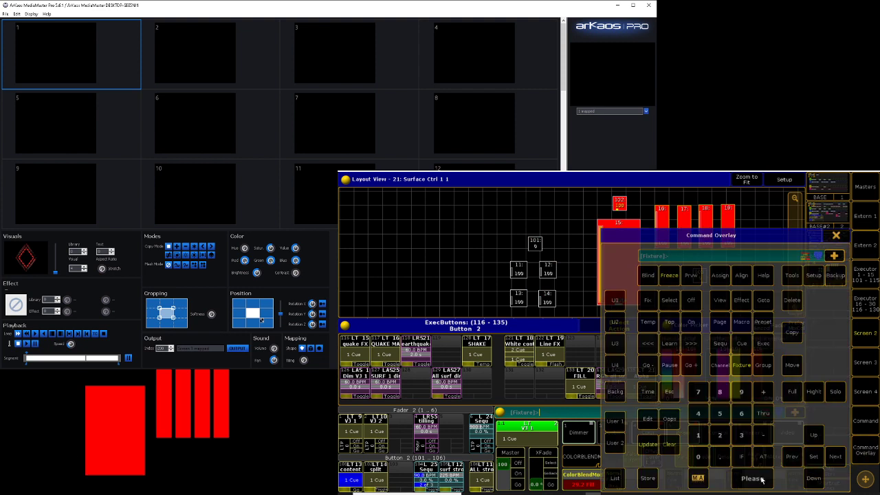
{"action": "left_click", "coordinate": [647, 478]}
{"action": "left_click", "coordinate": [741, 343]}
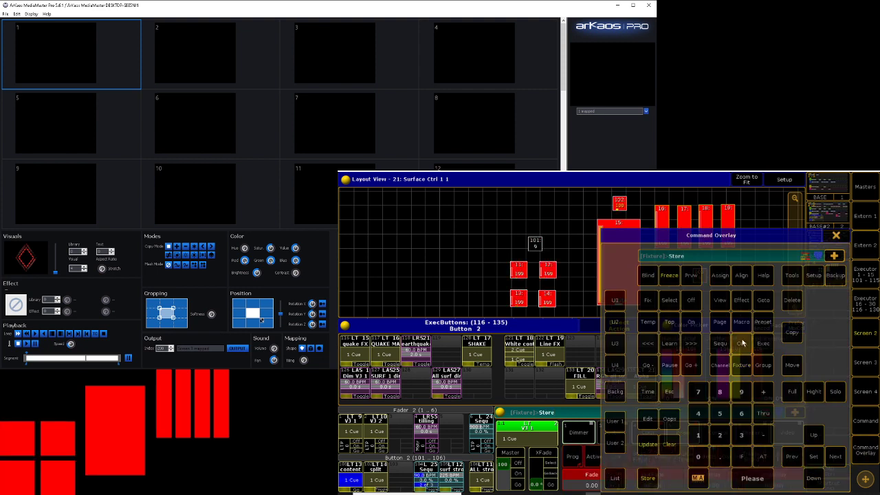
{"action": "left_click", "coordinate": [743, 434]}
{"action": "left_click", "coordinate": [426, 480]}
{"action": "left_click", "coordinate": [547, 366]}
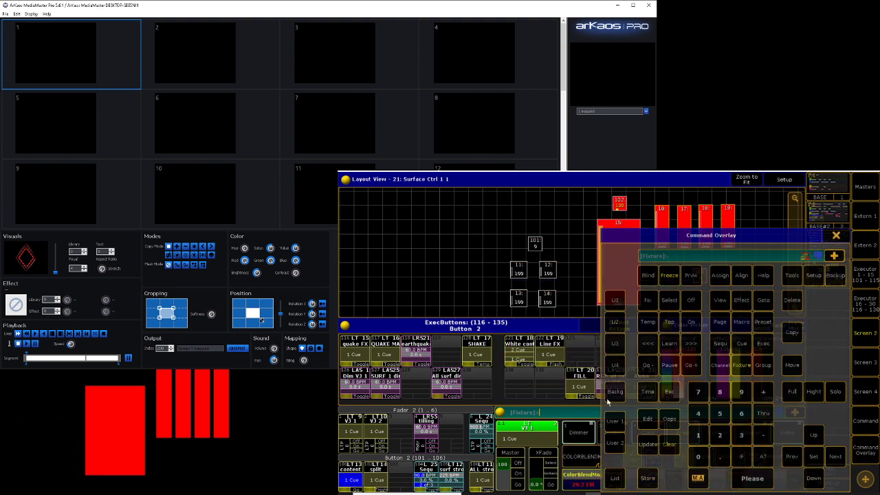
{"action": "left_click", "coordinate": [837, 236]}
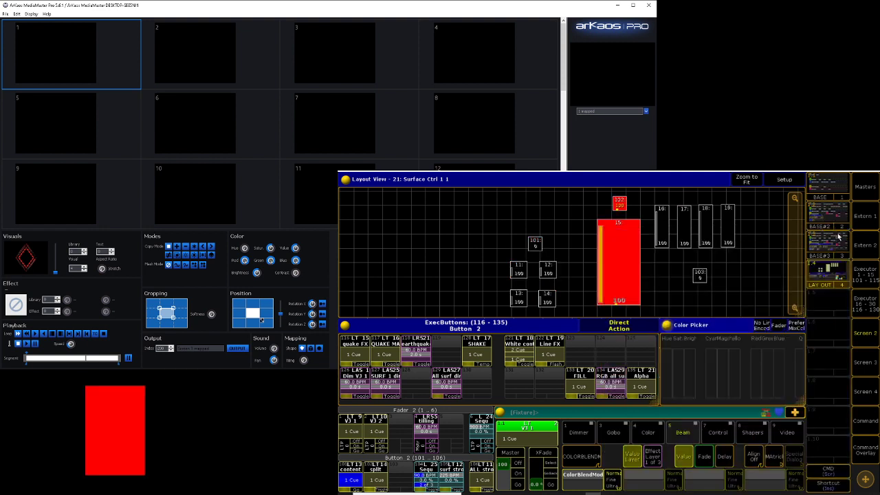
Select fixture 101 with surfaces 11 to 14 and fixture 103 with surfaces 16 to 19 in the layout
{"action": "left_click_drag", "start_coordinate": [499, 225], "coordinate": [568, 311]}
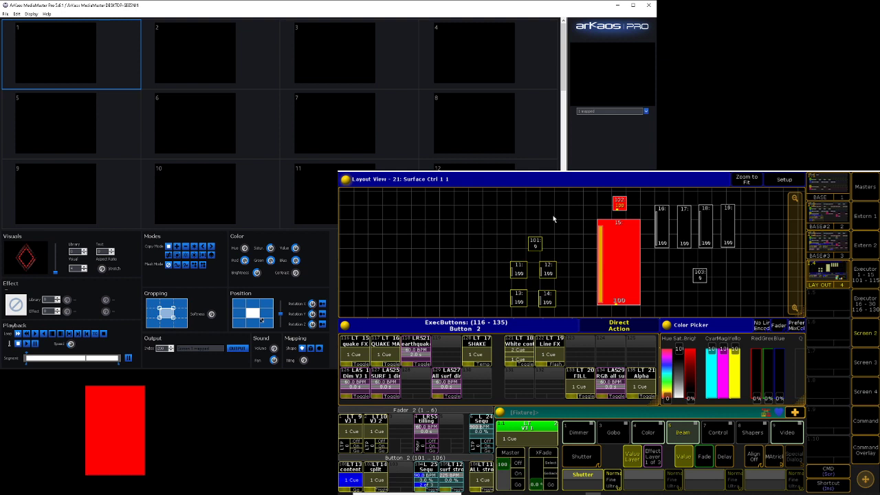
{"action": "left_click_drag", "start_coordinate": [496, 210], "coordinate": [556, 300]}
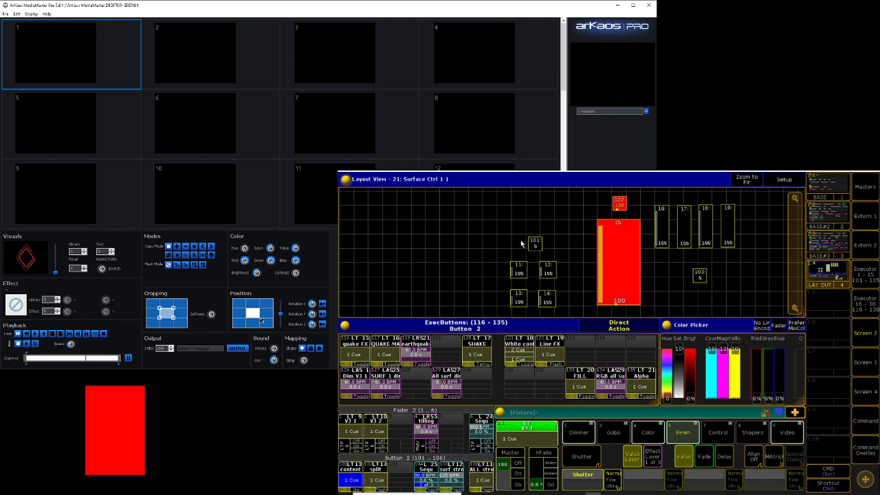
{"action": "left_click_drag", "start_coordinate": [492, 262], "coordinate": [564, 310]}
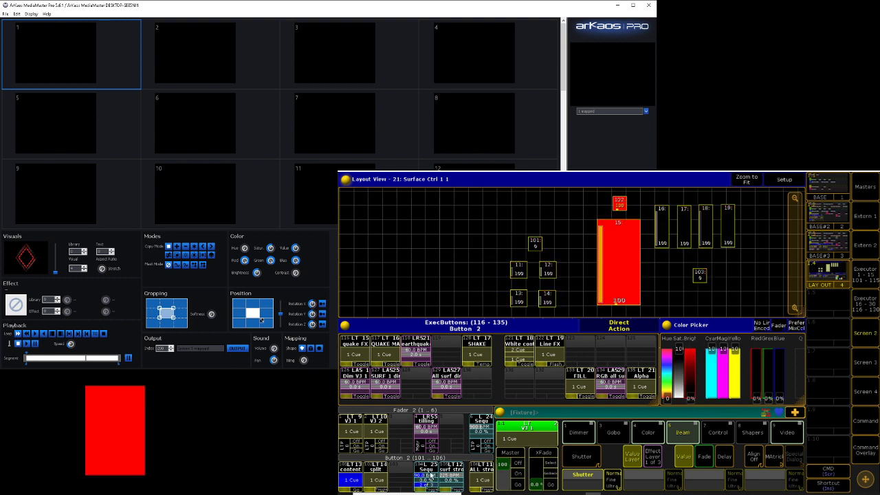
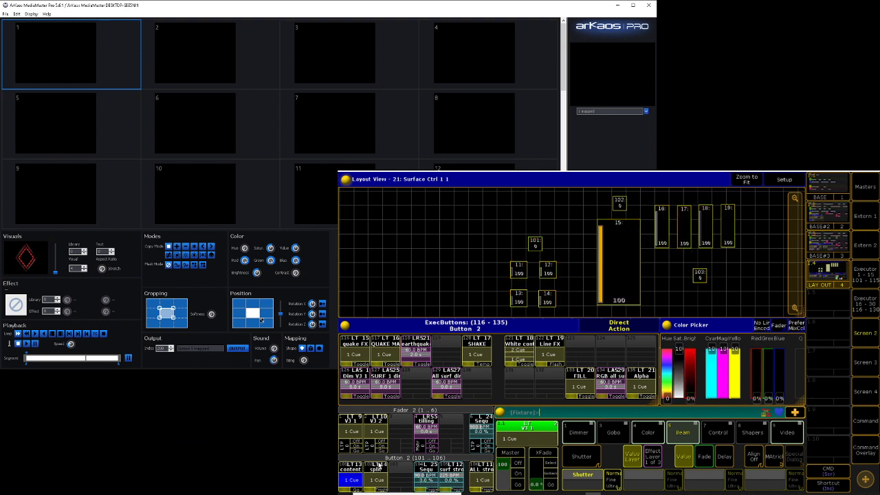
Clear the programmer, run executors 1, 102 (split), 121 (White cont) and 126 (Dim), and briefly test the All surf dimmer effect
{"action": "left_click", "coordinate": [347, 453]}
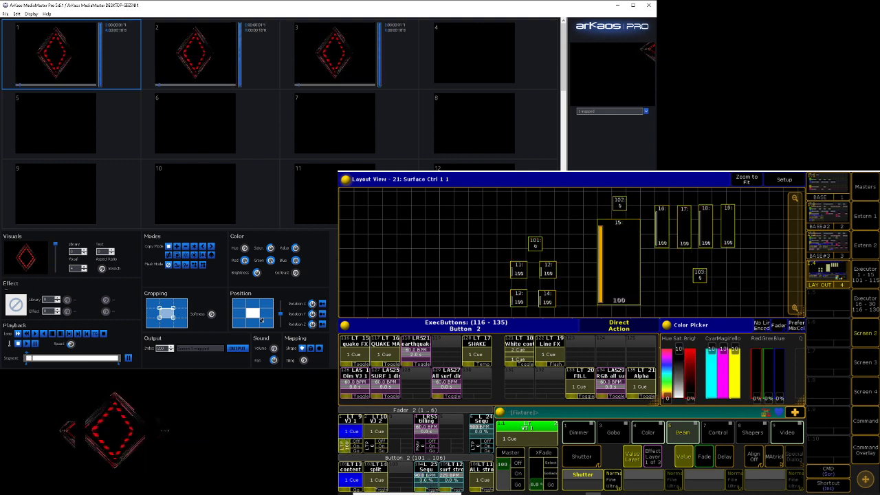
{"action": "left_click", "coordinate": [865, 450]}
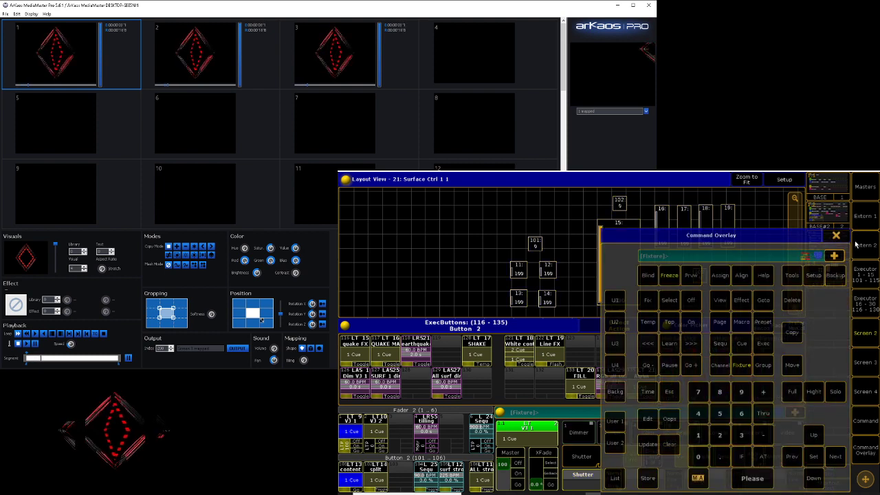
{"action": "left_click", "coordinate": [837, 236]}
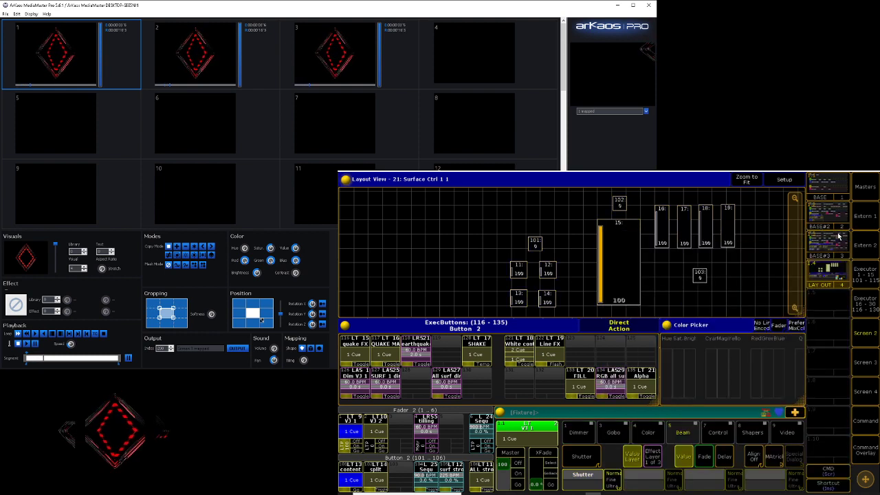
{"action": "left_click", "coordinate": [383, 488]}
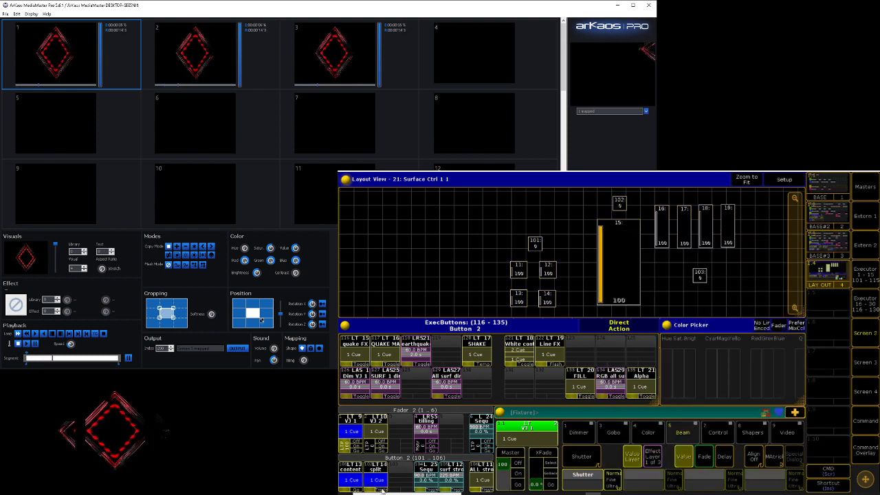
{"action": "left_click", "coordinate": [527, 365]}
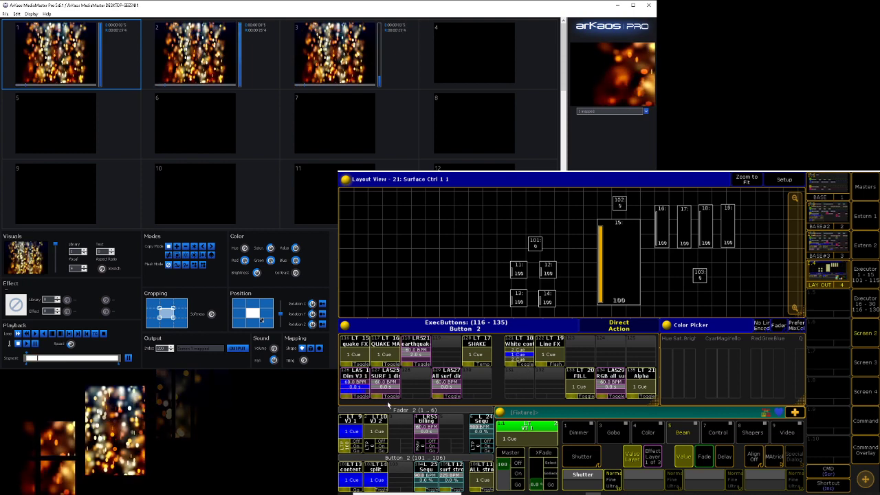
{"action": "left_click", "coordinate": [448, 392]}
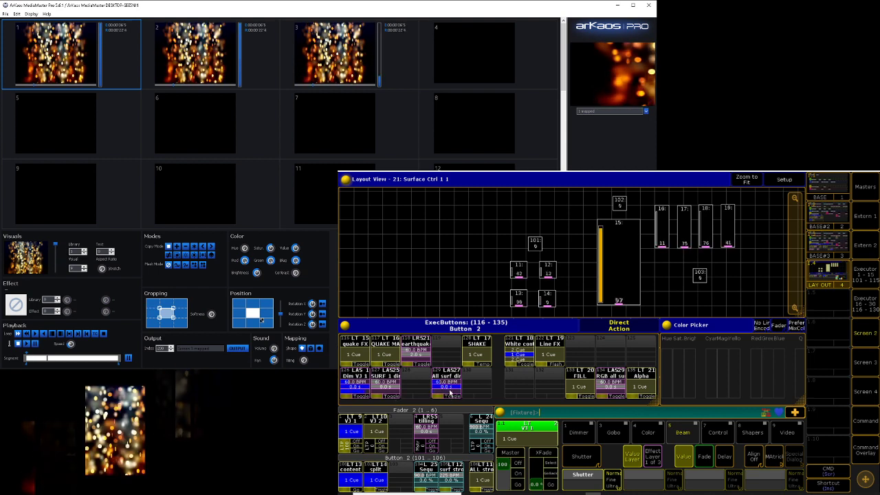
{"action": "left_click", "coordinate": [453, 397]}
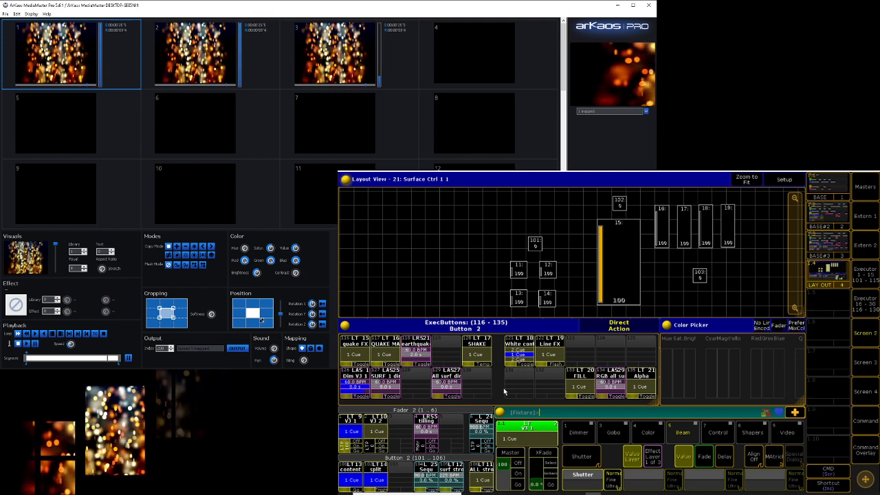
Open the VideoMapper and inspect the input mapping of surfaces 1.1 to 1.4 mapped and center FULL surf
{"action": "left_click", "coordinate": [15, 14]}
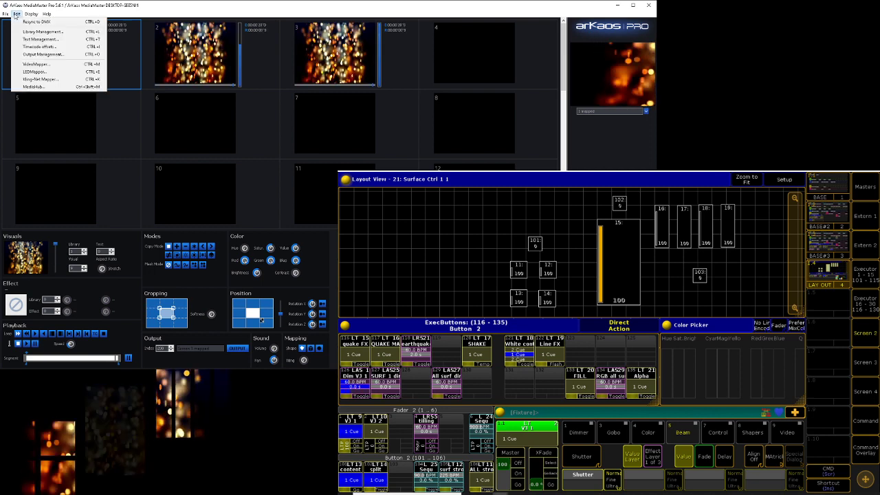
{"action": "left_click", "coordinate": [47, 64]}
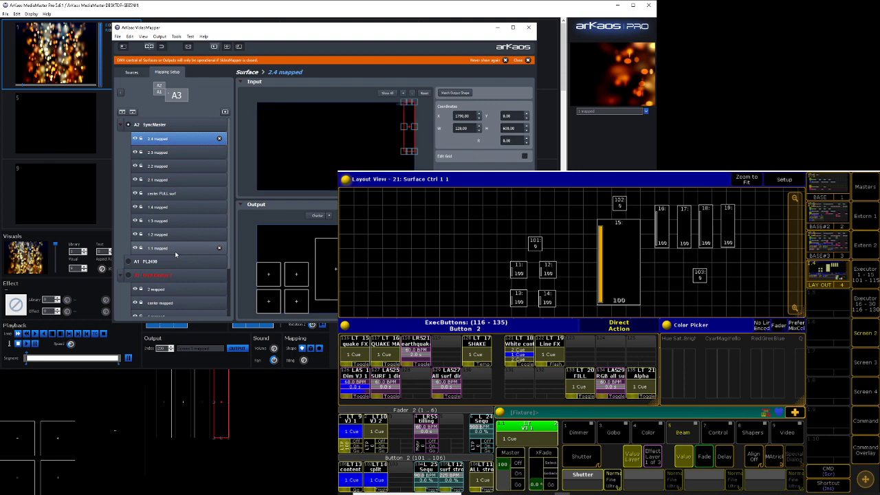
{"action": "left_click", "coordinate": [176, 249]}
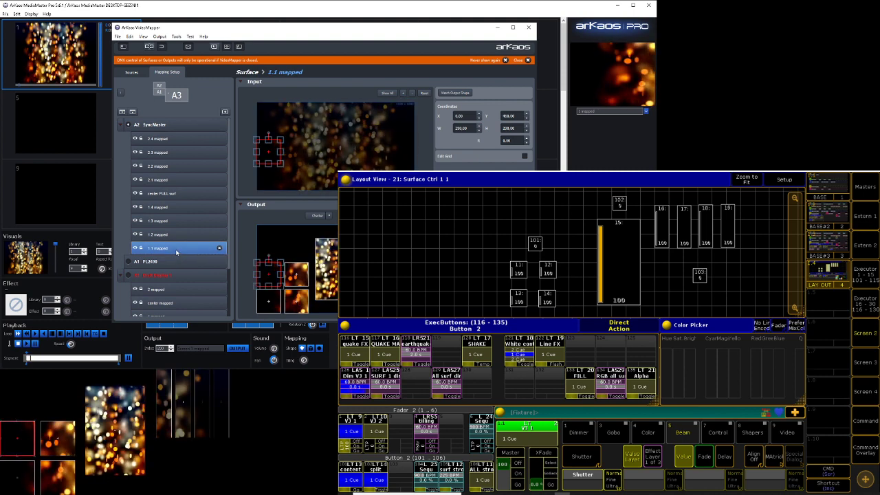
{"action": "left_click", "coordinate": [181, 234]}
{"action": "left_click", "coordinate": [183, 221]}
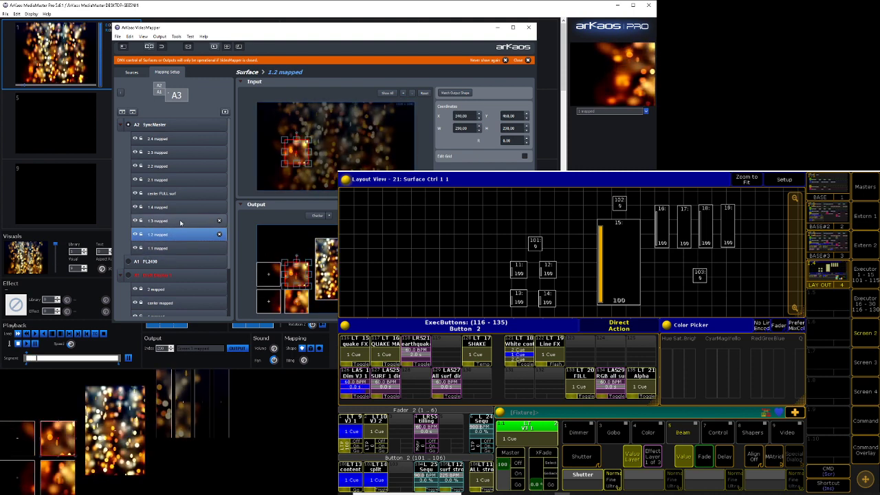
{"action": "left_click", "coordinate": [187, 207]}
{"action": "left_click", "coordinate": [189, 197]}
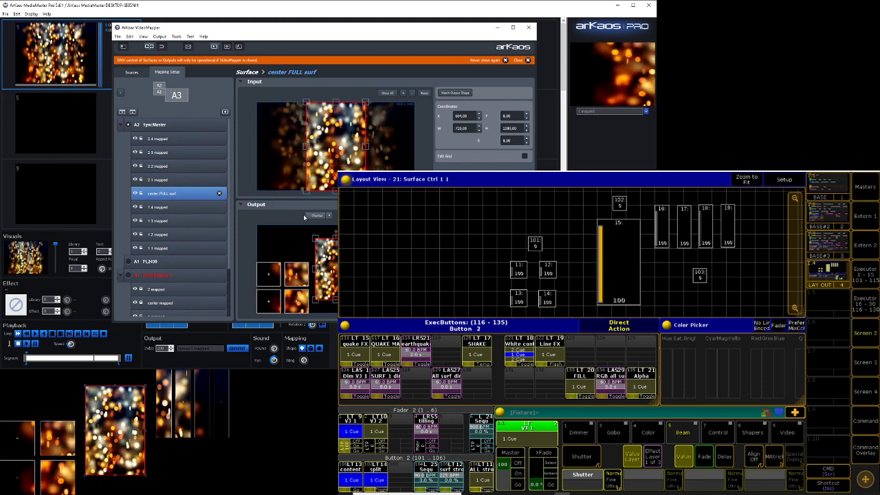
Move center FULL surf to the start of the SyncMaster surface list and place center mapped directly above it
{"action": "left_click_drag", "start_coordinate": [185, 196], "coordinate": [184, 142]}
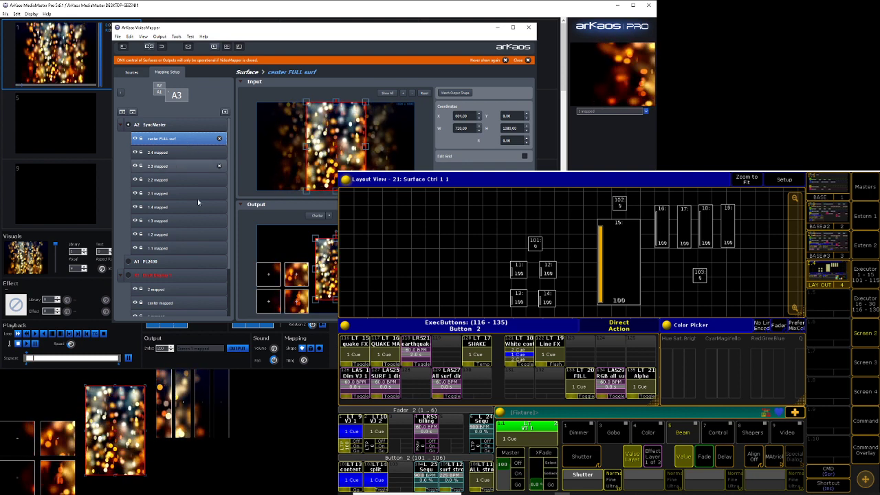
{"action": "left_click", "coordinate": [183, 302]}
{"action": "left_click_drag", "start_coordinate": [184, 305], "coordinate": [185, 132]}
Compare the input areas and coordinates of the center mapped and center FULL surf surfaces in SyncMaster
{"action": "left_click", "coordinate": [184, 151]}
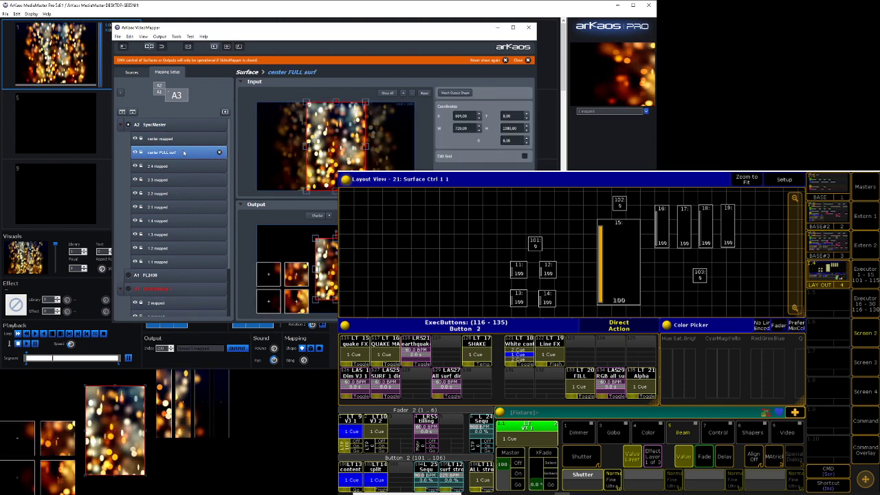
{"action": "left_click", "coordinate": [184, 138]}
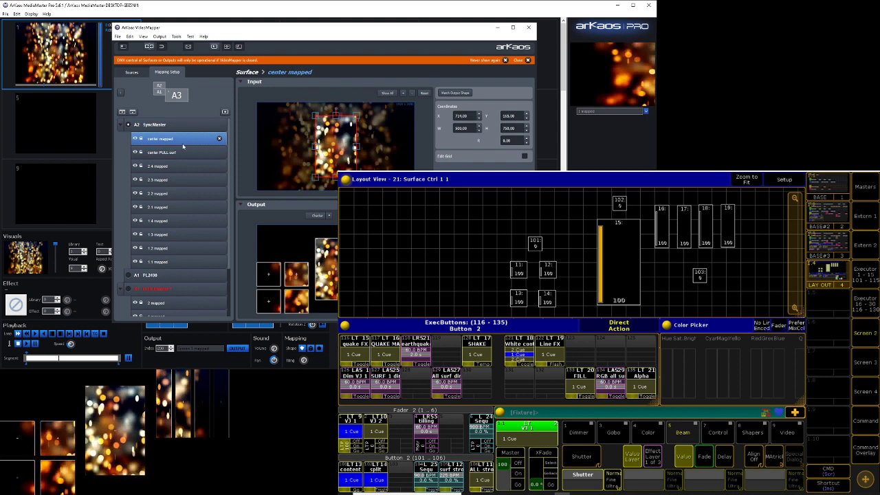
{"action": "left_click", "coordinate": [183, 152]}
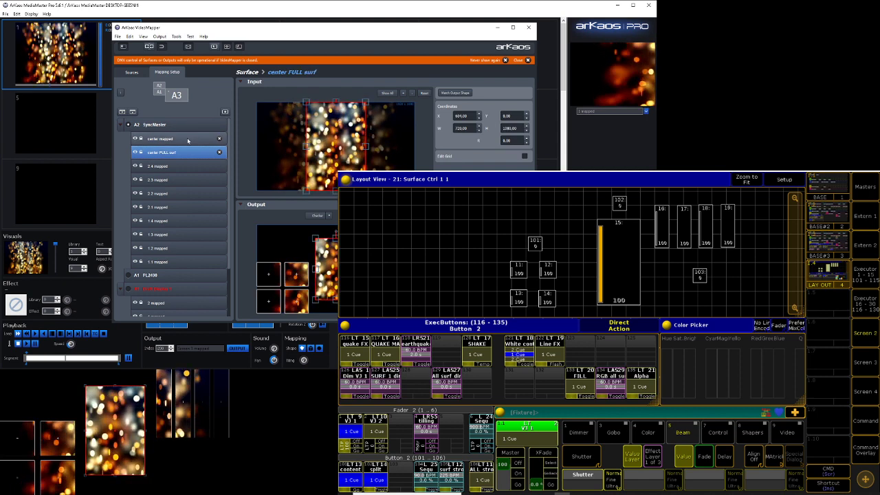
{"action": "left_click", "coordinate": [186, 139]}
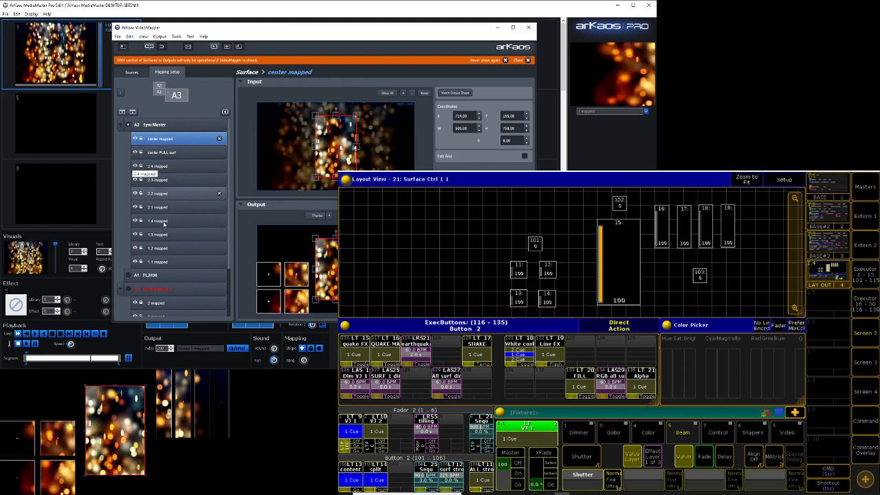
{"action": "left_click", "coordinate": [160, 152]}
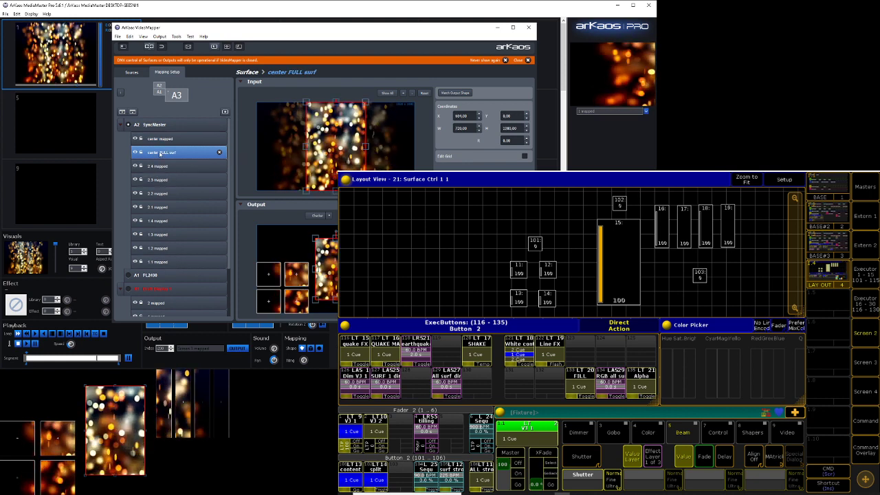
{"action": "left_click", "coordinate": [171, 139]}
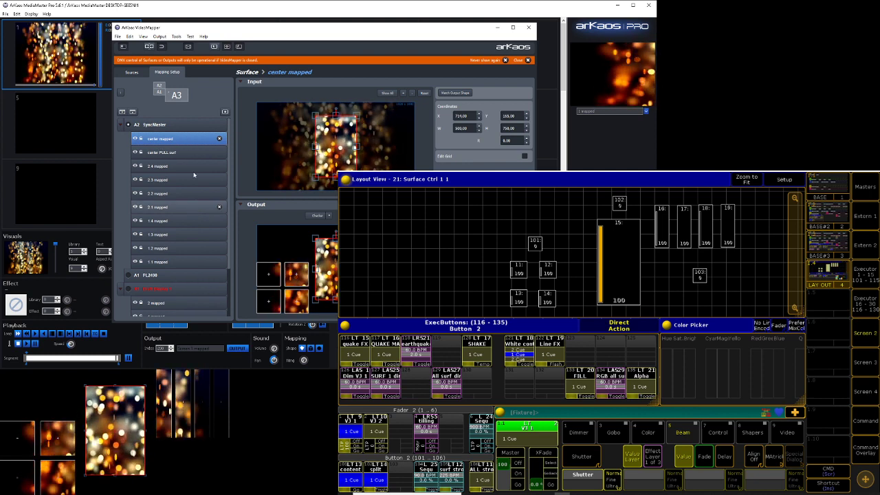
{"action": "left_click", "coordinate": [186, 153]}
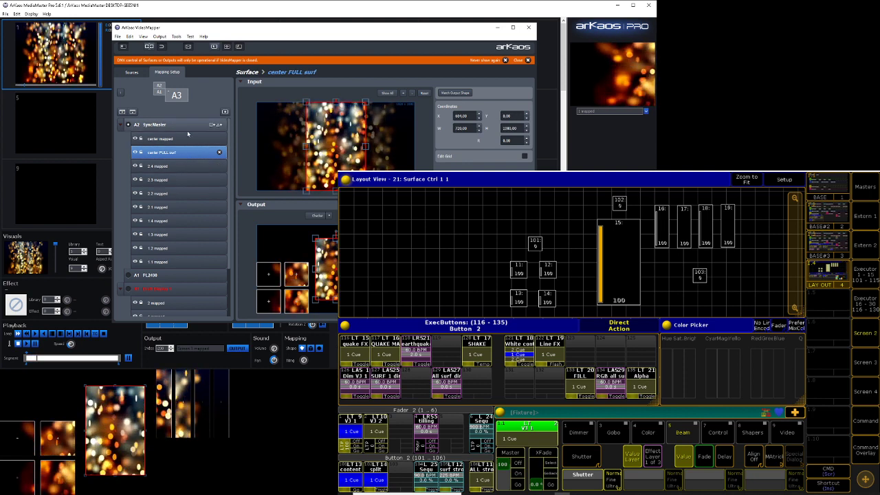
{"action": "left_click", "coordinate": [187, 140]}
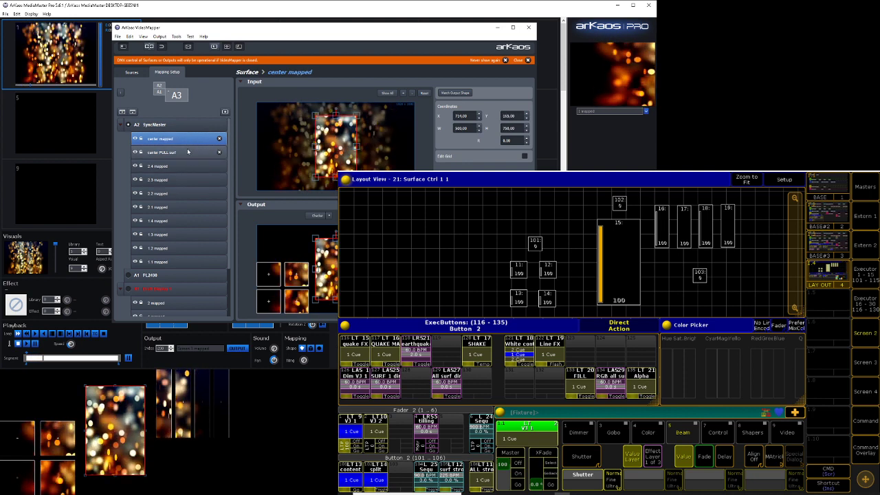
{"action": "left_click", "coordinate": [190, 151]}
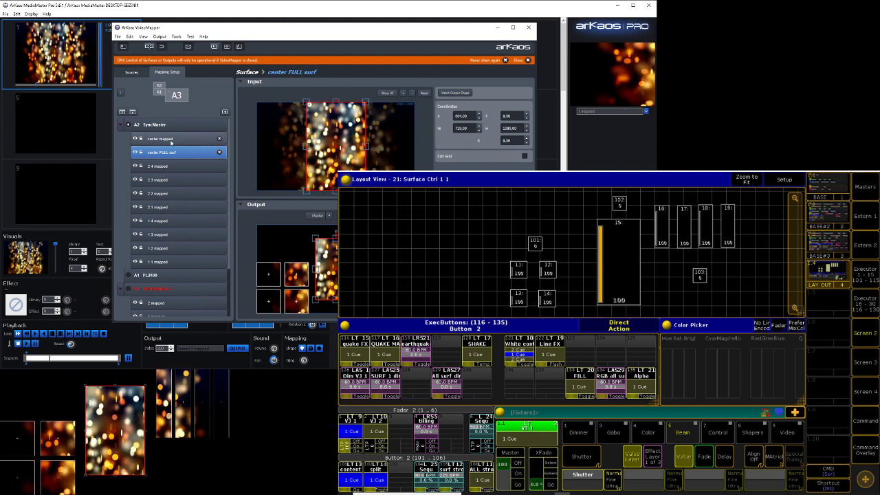
{"action": "left_click", "coordinate": [185, 139]}
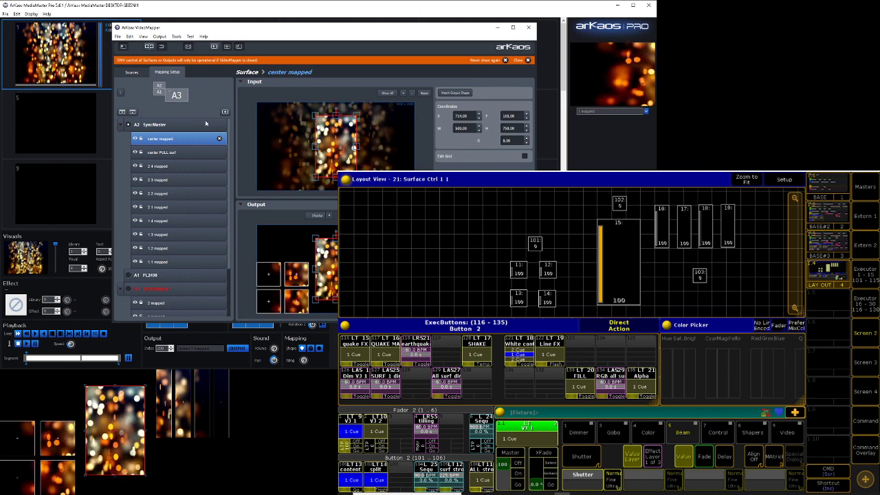
{"action": "left_click", "coordinate": [185, 154]}
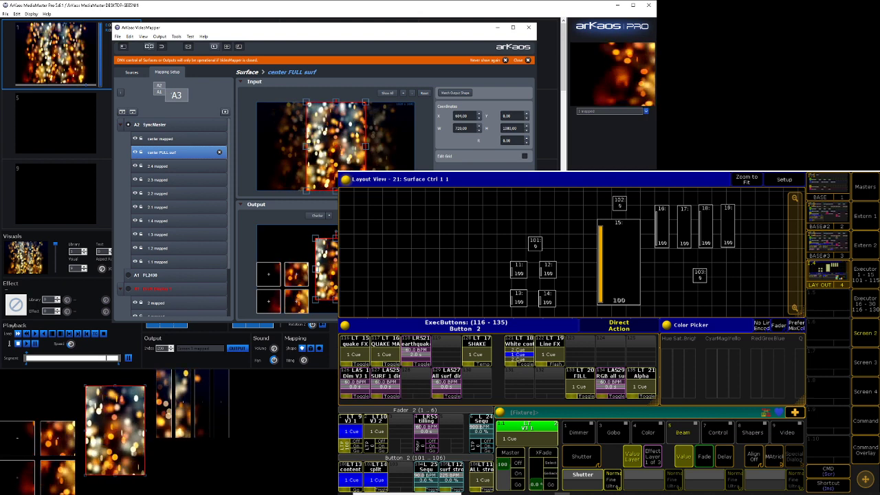
{"action": "left_click", "coordinate": [184, 142]}
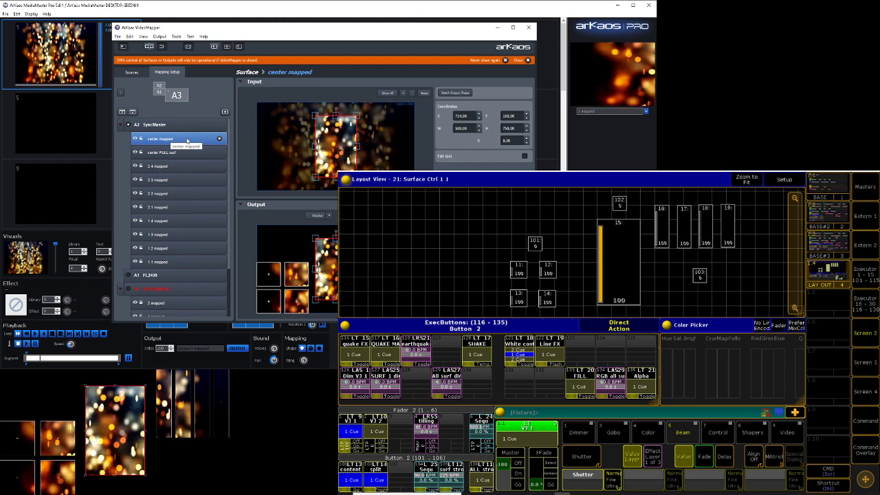
{"action": "left_click", "coordinate": [184, 153]}
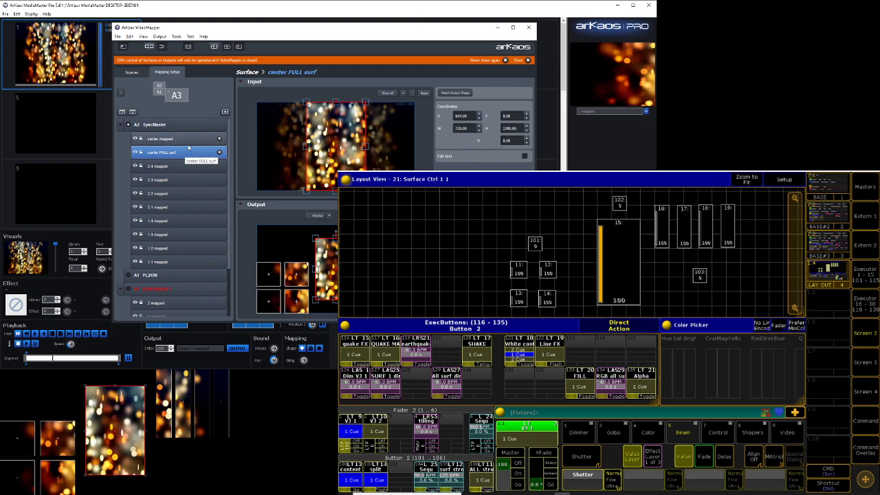
Inspect the input areas of surfaces 2.4, 2.3, 1.1 and 1.2 mapped in SyncMaster
{"action": "left_click", "coordinate": [184, 166]}
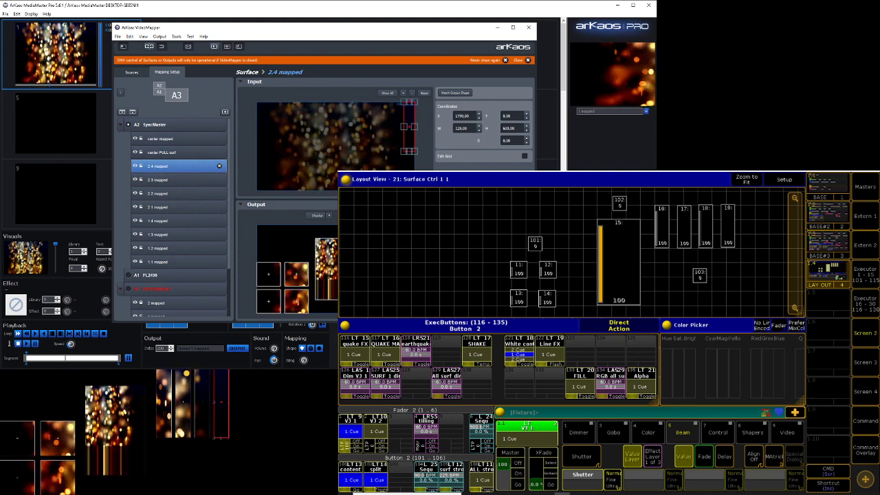
{"action": "left_click", "coordinate": [185, 179]}
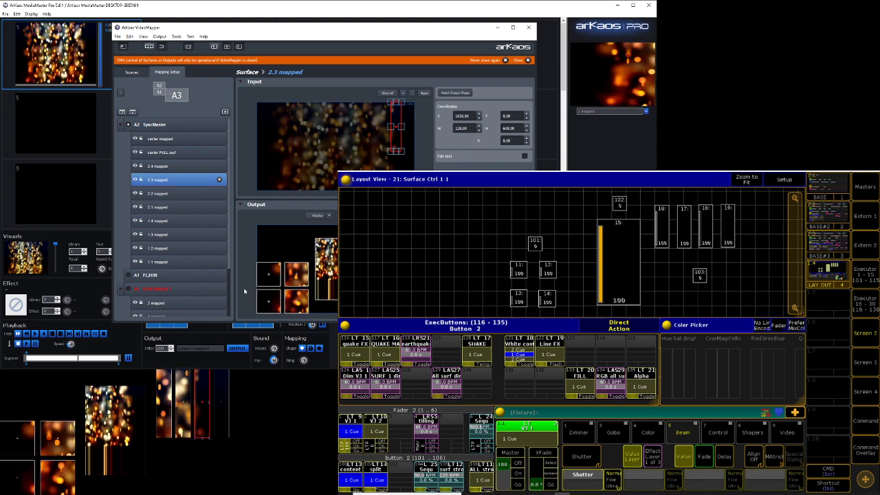
{"action": "left_click", "coordinate": [173, 261]}
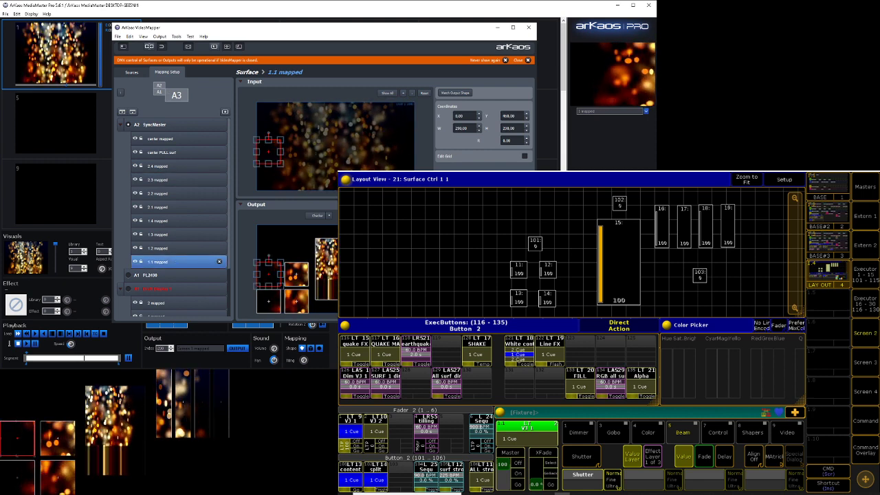
{"action": "left_click", "coordinate": [179, 251]}
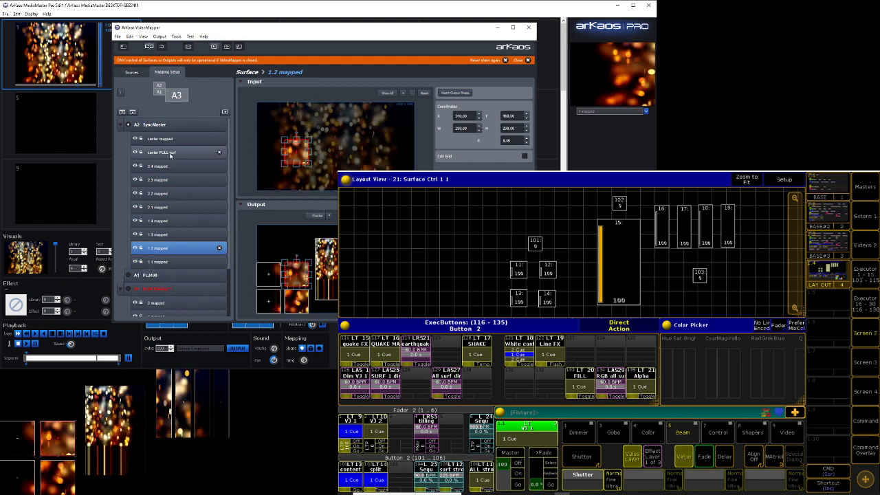
Set the input height of the center FULL surf surface to 1080
{"action": "left_click", "coordinate": [162, 153]}
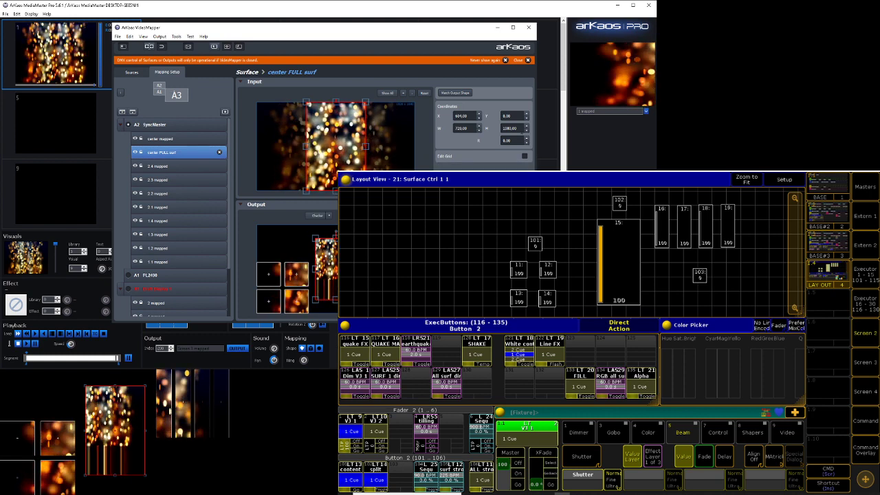
{"action": "left_click_drag", "start_coordinate": [518, 129], "coordinate": [477, 129]}
{"action": "type", "text": "1080"}
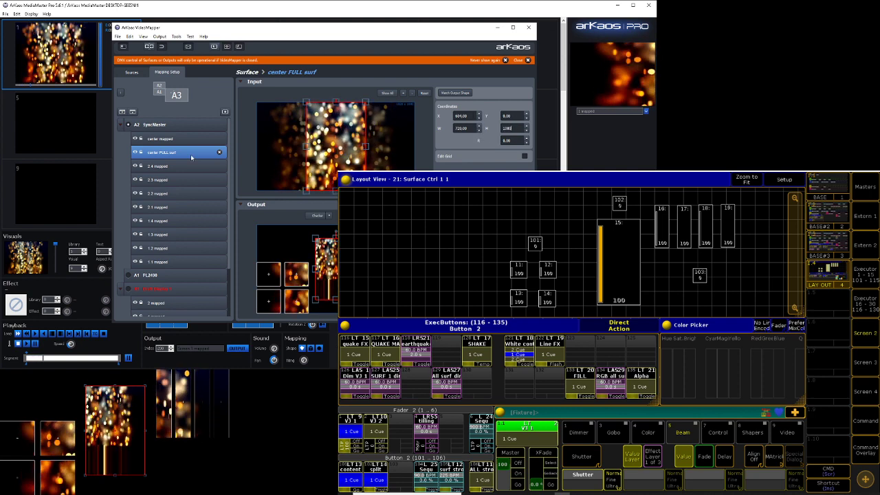
Recheck the input and output mapping of center mapped against center FULL surf and close the VideoMapper
{"action": "left_click", "coordinate": [178, 139]}
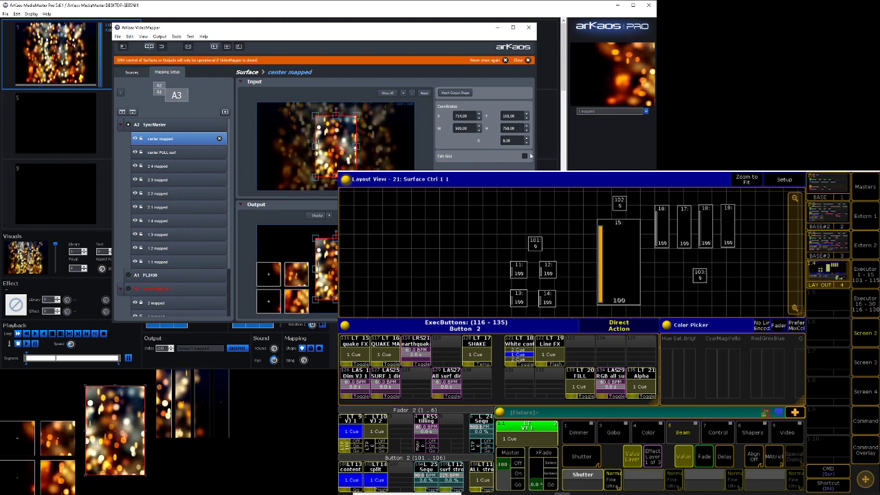
{"action": "left_click", "coordinate": [164, 156]}
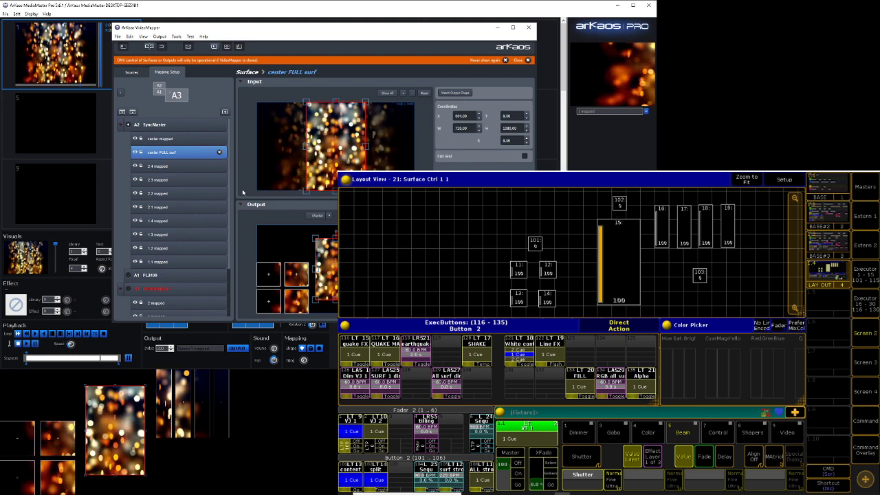
{"action": "left_click", "coordinate": [140, 153]}
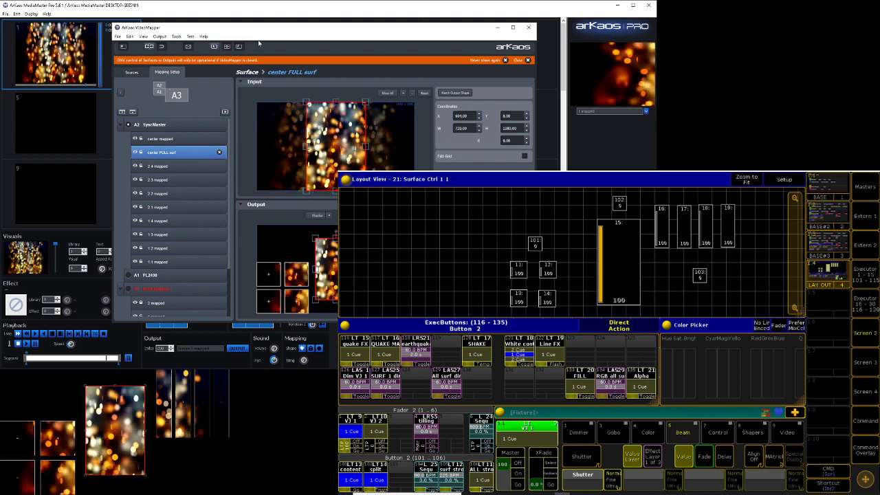
{"action": "left_click_drag", "start_coordinate": [276, 26], "coordinate": [228, 13]}
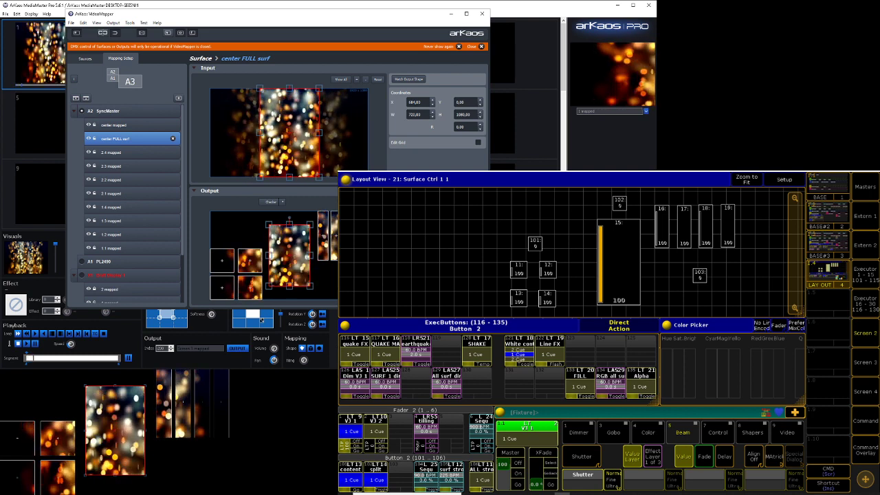
{"action": "key", "text": "Up"}
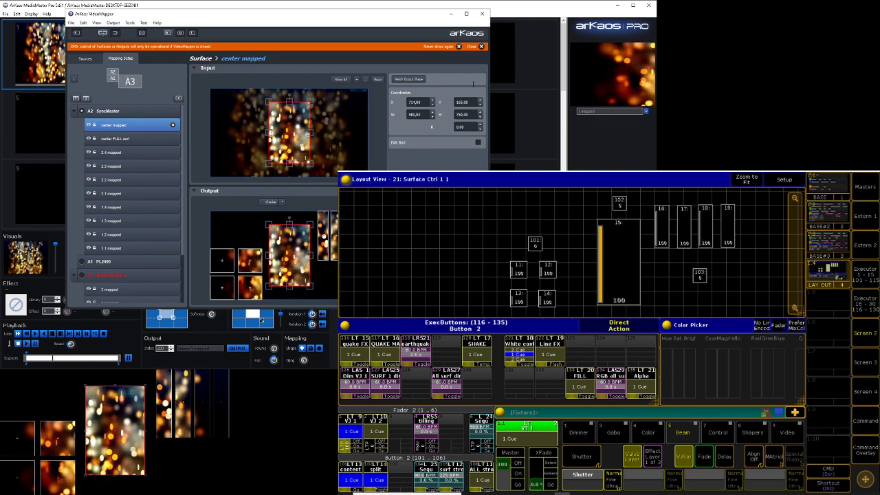
{"action": "left_click", "coordinate": [482, 13]}
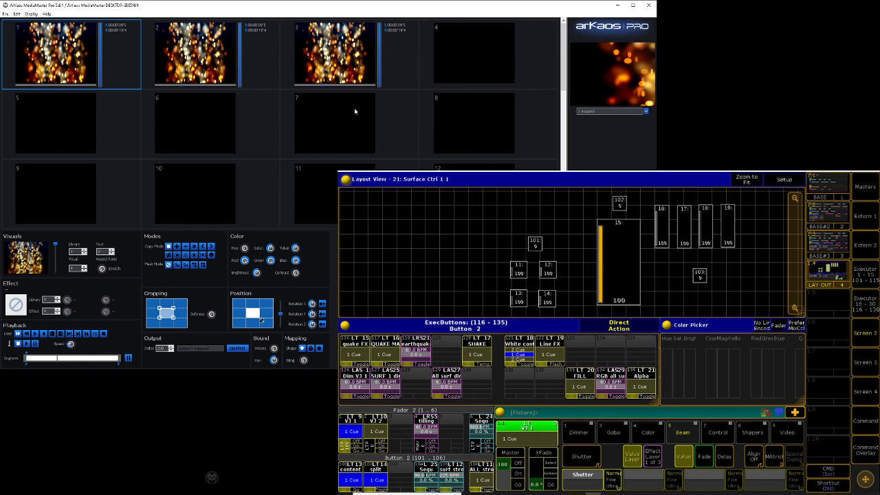
Switch off all running executors in grandMA2 through the Off Menu
{"action": "left_click", "coordinate": [864, 449]}
{"action": "left_click", "coordinate": [692, 300]}
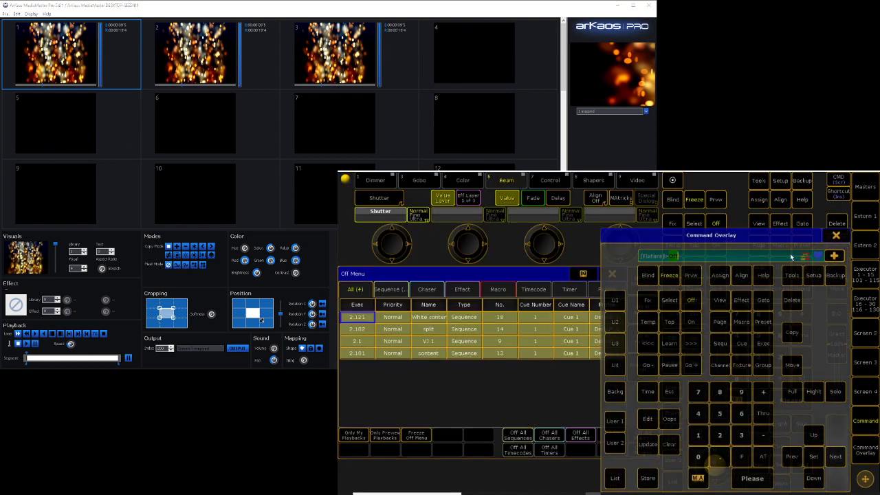
{"action": "left_click", "coordinate": [642, 367]}
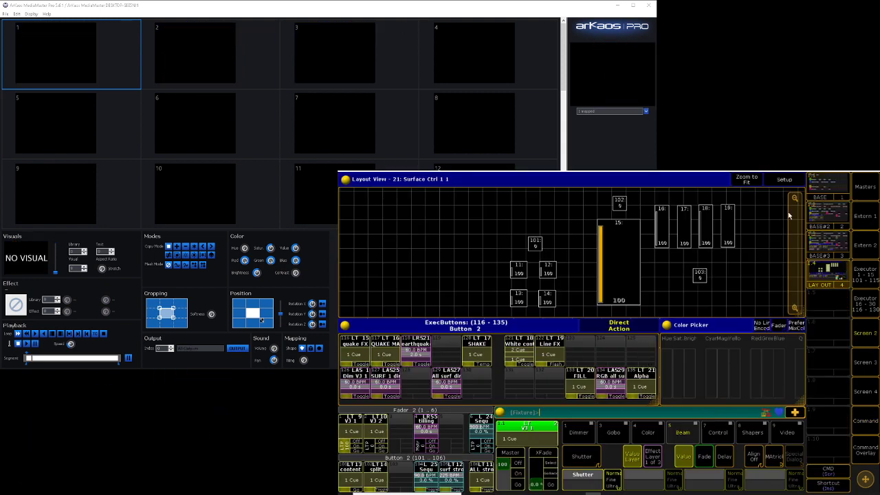
Bring VJ 1.1 to full intensity on the center output and assign it the triangle tunnel visual
{"action": "left_click", "coordinate": [829, 243]}
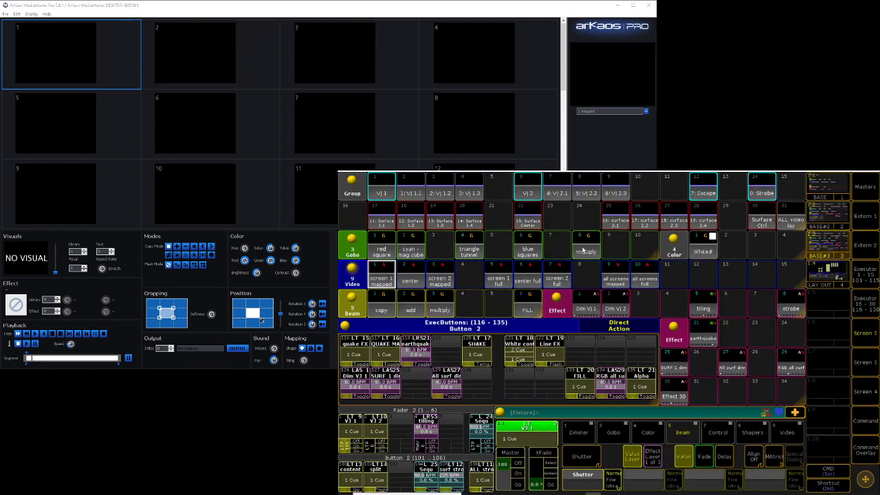
{"action": "left_click", "coordinate": [411, 189]}
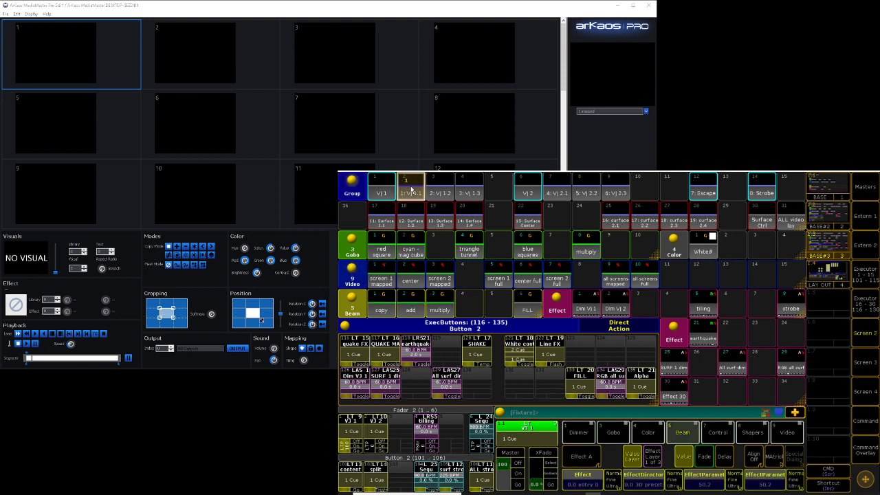
{"action": "left_click", "coordinate": [861, 453]}
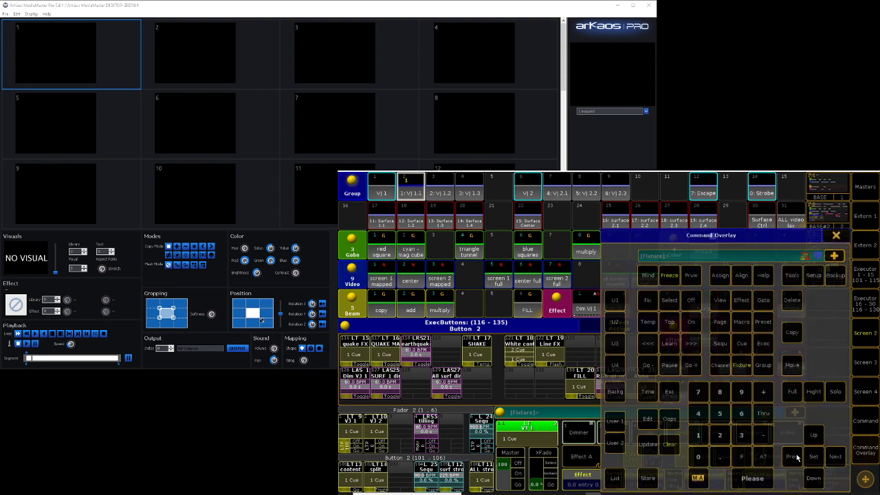
{"action": "left_click", "coordinate": [836, 236]}
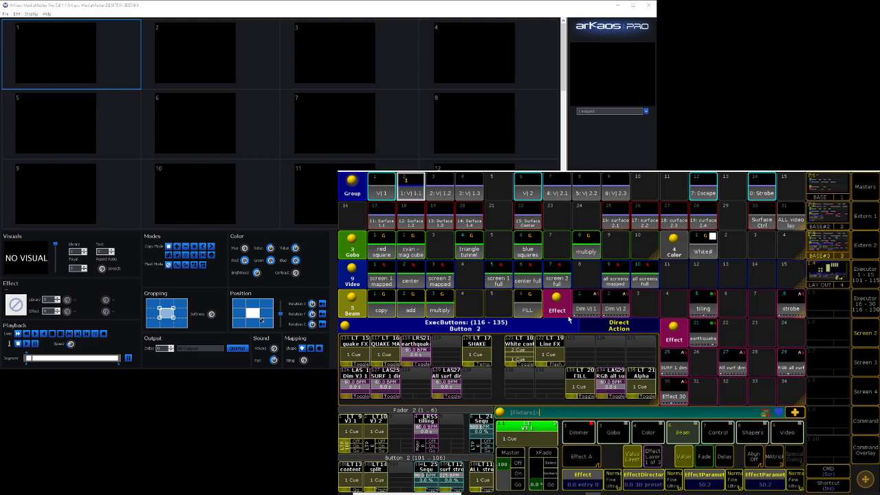
{"action": "left_click", "coordinate": [411, 278]}
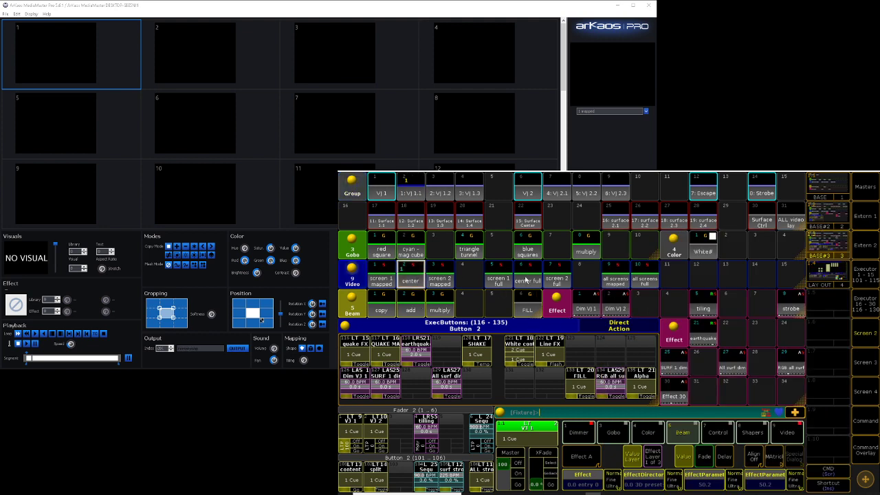
{"action": "left_click", "coordinate": [411, 250]}
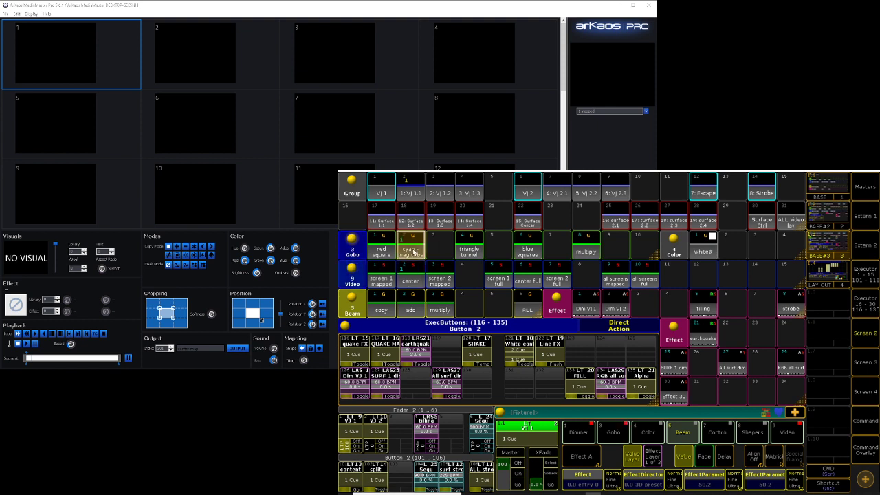
{"action": "left_click", "coordinate": [469, 249]}
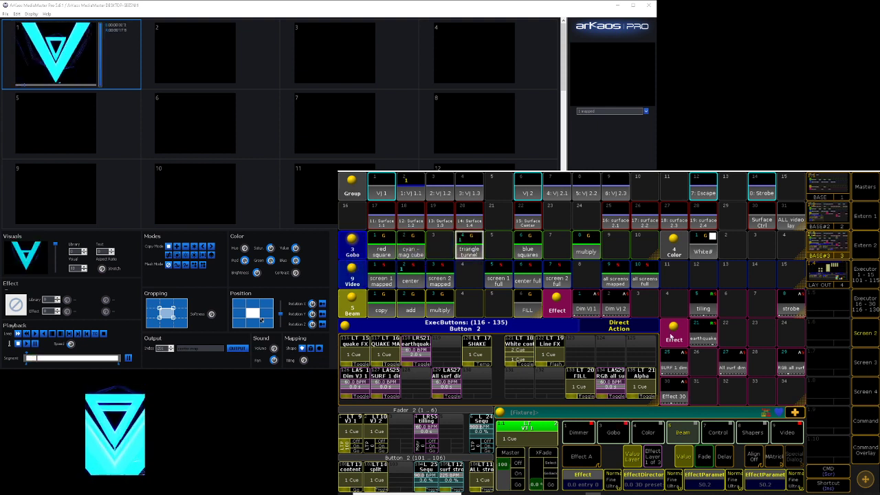
Change to executor page 3, store the VJ 1.1 look on button executor 101 and clear the programmer
{"action": "left_click", "coordinate": [864, 450]}
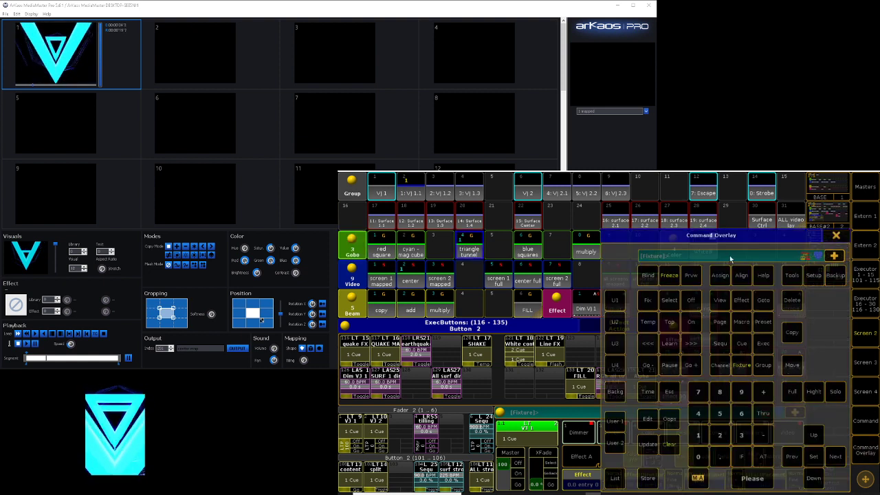
{"action": "type", "text": "page"}
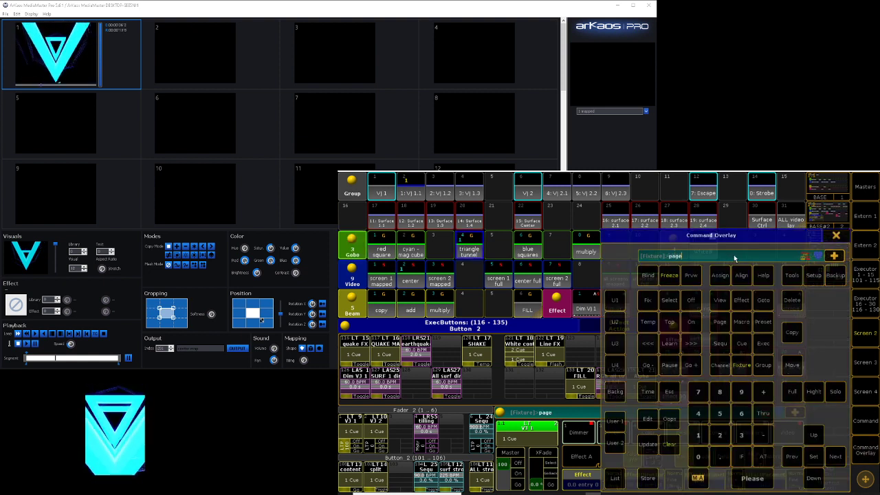
{"action": "type", "text": " +"}
{"action": "key", "text": "Return"}
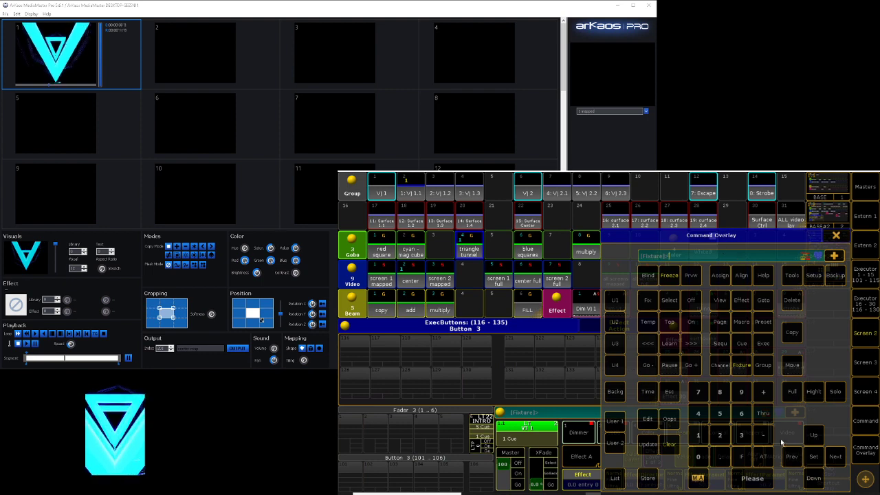
{"action": "left_click", "coordinate": [355, 470]}
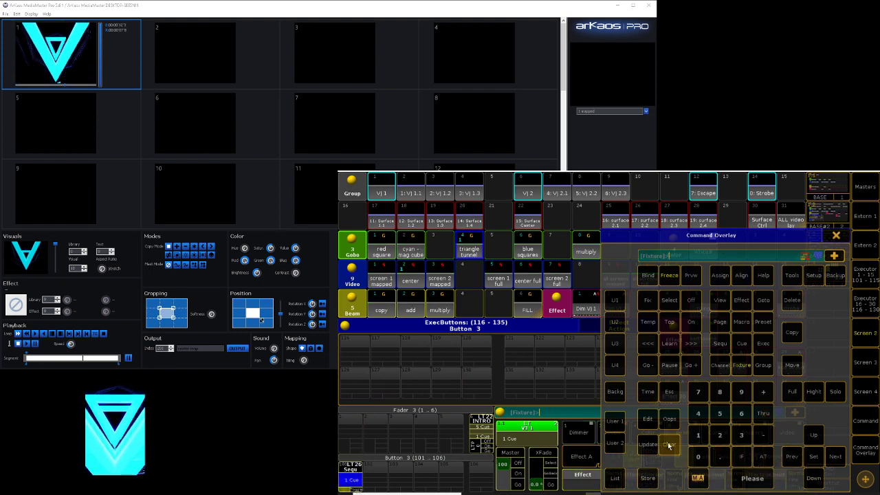
{"action": "left_click", "coordinate": [835, 235]}
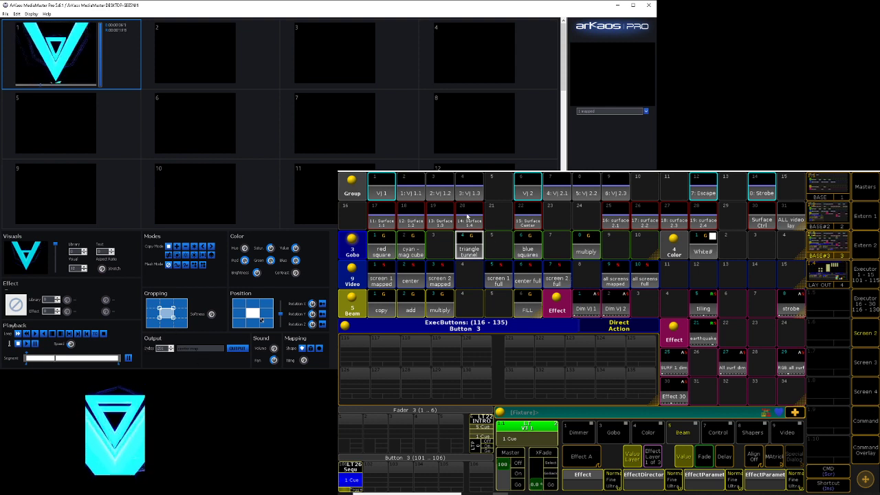
Bring VJ 1.2 to full intensity with the blue squares visual, the center output and the add blend mode
{"action": "left_click", "coordinate": [433, 189]}
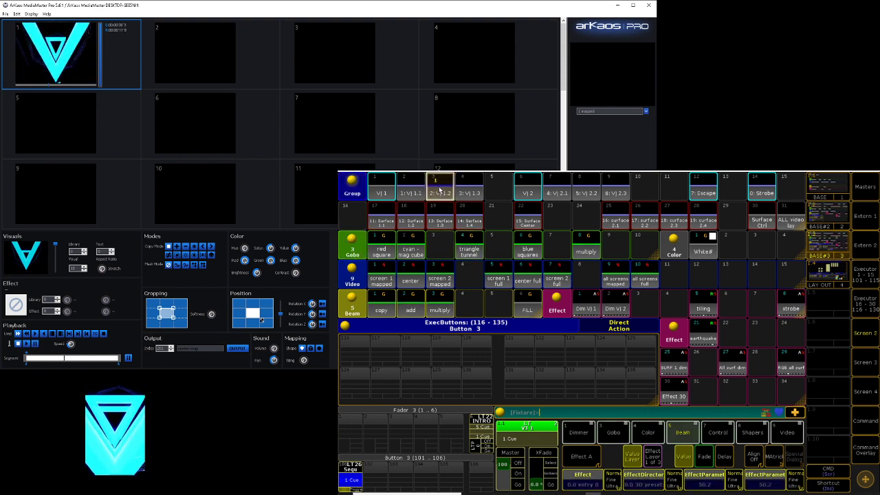
{"action": "left_click", "coordinate": [865, 450]}
{"action": "left_click", "coordinate": [765, 455]}
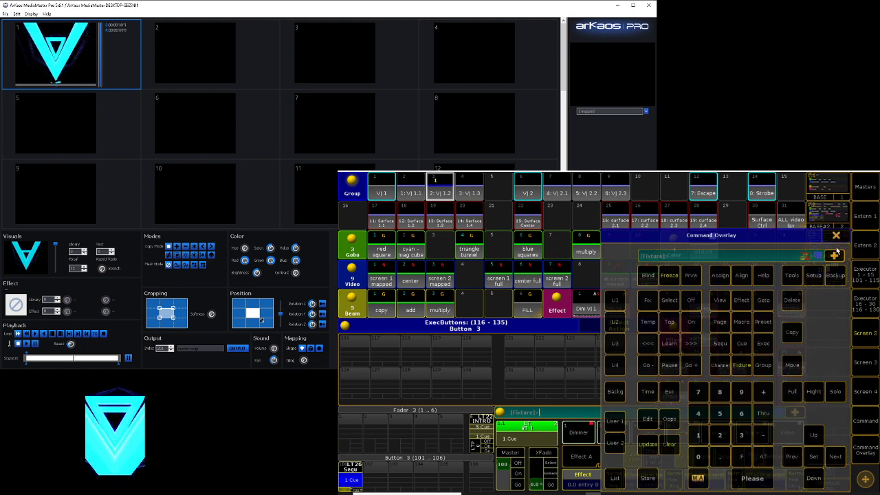
{"action": "left_click", "coordinate": [835, 235]}
{"action": "left_click", "coordinate": [473, 247]}
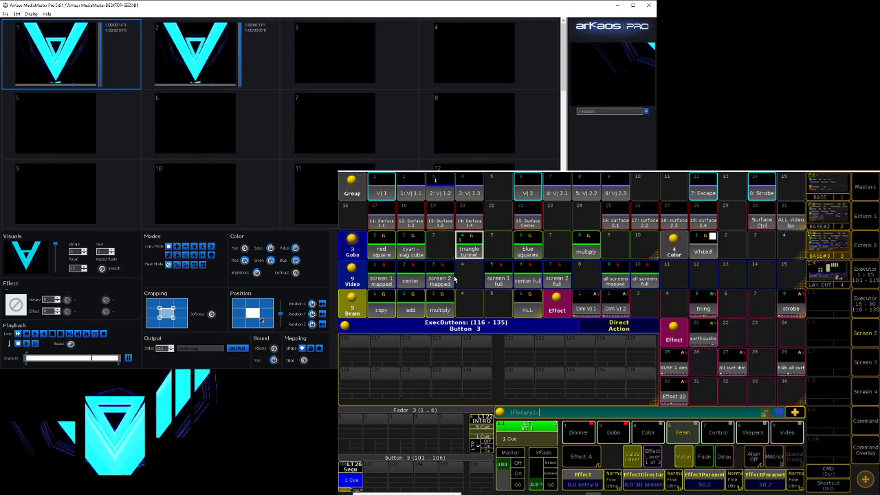
{"action": "left_click", "coordinate": [527, 245]}
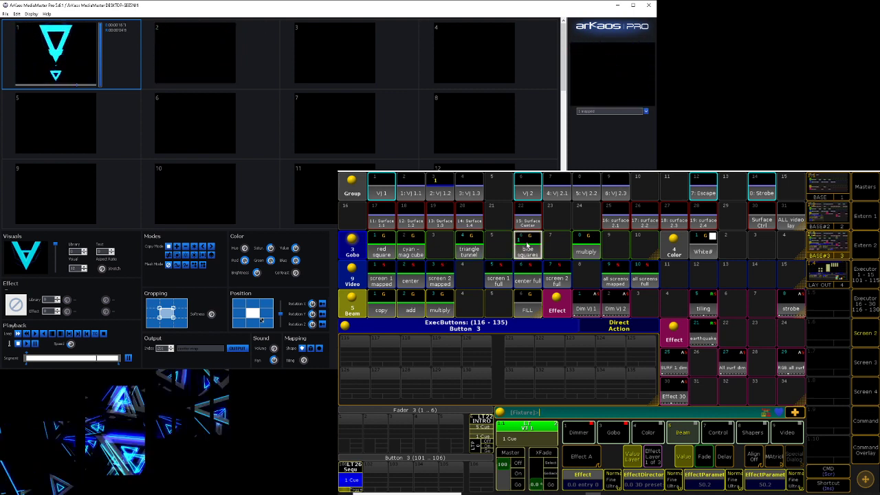
{"action": "left_click", "coordinate": [411, 281]}
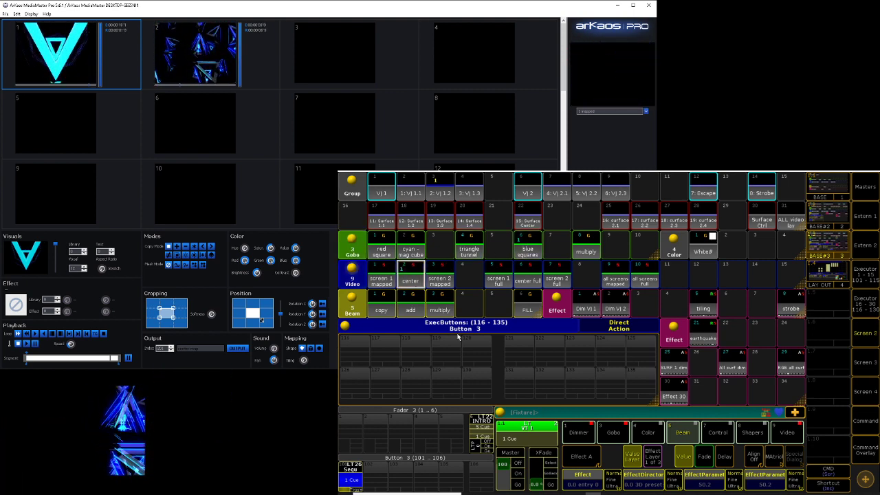
{"action": "left_click", "coordinate": [410, 309]}
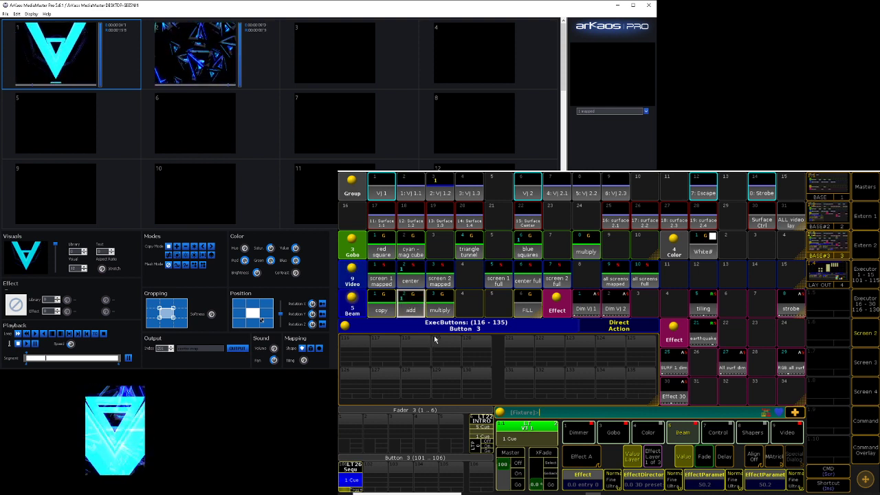
Store the VJ 1.2 look on button executor 102 of page 3 and close its sequence editor
{"action": "left_click", "coordinate": [873, 457]}
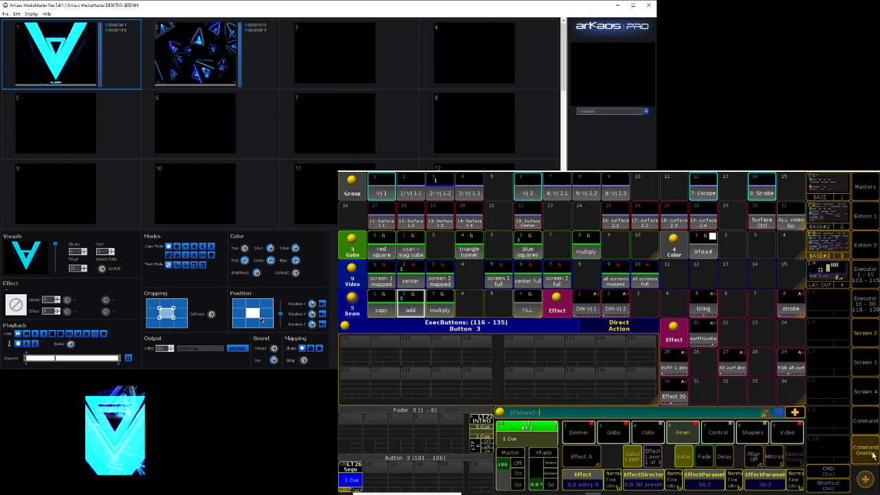
{"action": "left_click", "coordinate": [647, 478]}
{"action": "left_click", "coordinate": [378, 477]}
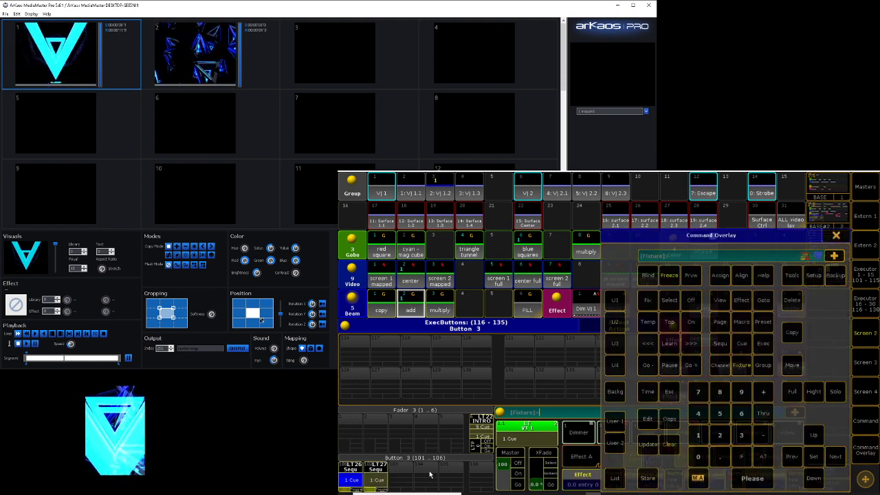
{"action": "left_click", "coordinate": [380, 479]}
{"action": "left_click", "coordinate": [841, 236]}
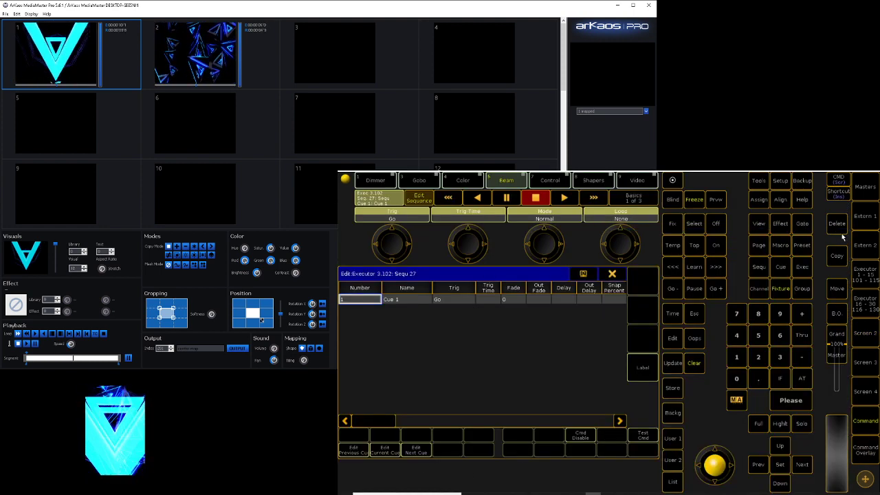
{"action": "left_click", "coordinate": [612, 274]}
Switch on button executor 102 and clear the programmer
{"action": "left_click", "coordinate": [383, 490]}
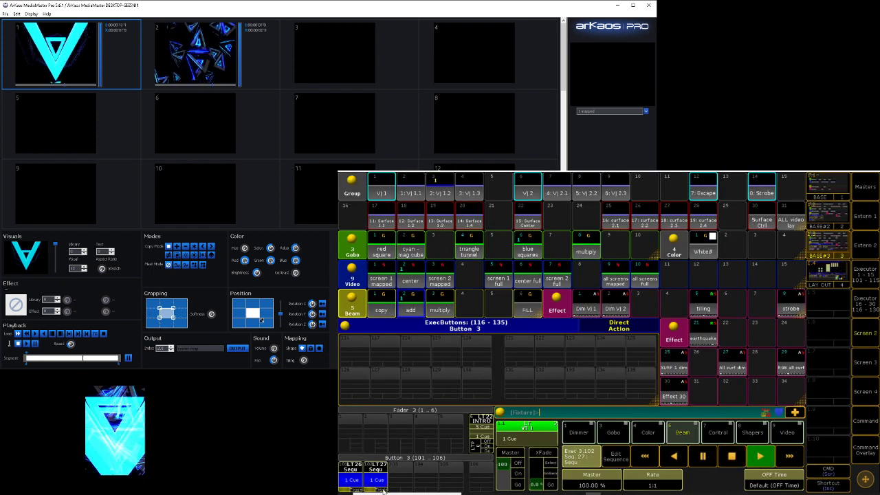
{"action": "left_click", "coordinate": [865, 450]}
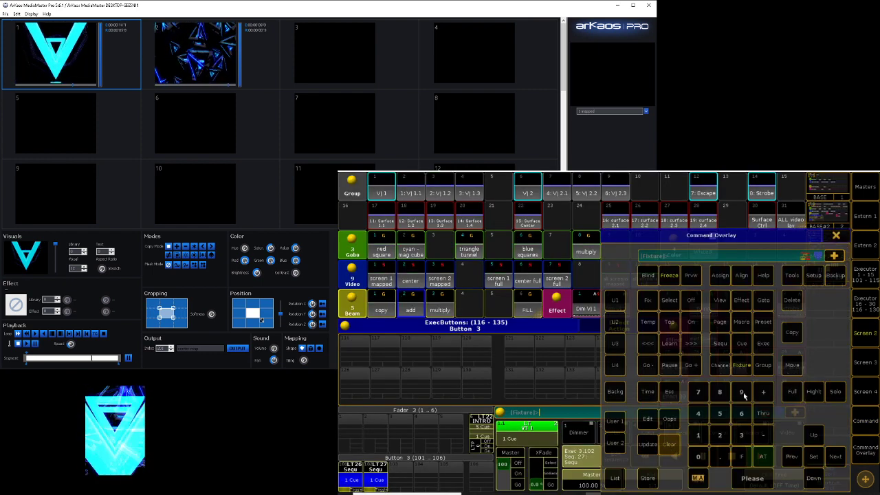
{"action": "left_click", "coordinate": [836, 236]}
Assign VJ 1.2 to the center full output and apply the add blend mode
{"action": "left_click", "coordinate": [445, 187]}
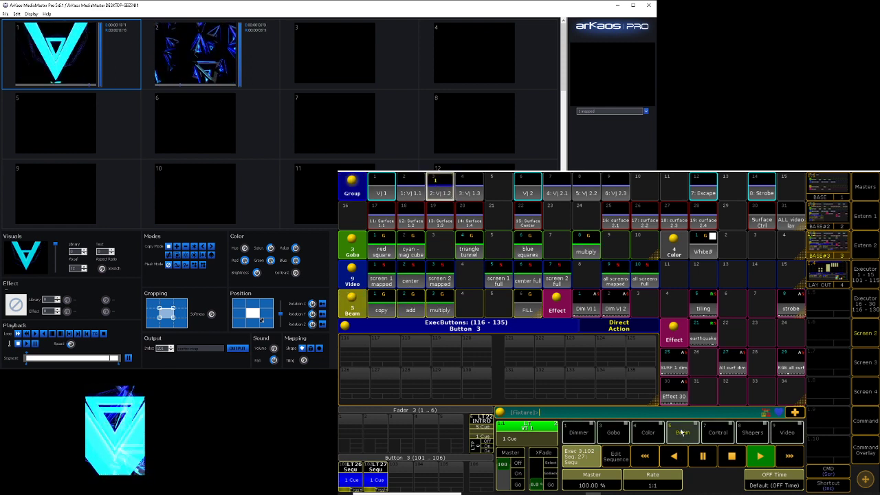
{"action": "left_click", "coordinate": [787, 433]}
{"action": "left_click", "coordinate": [596, 483]}
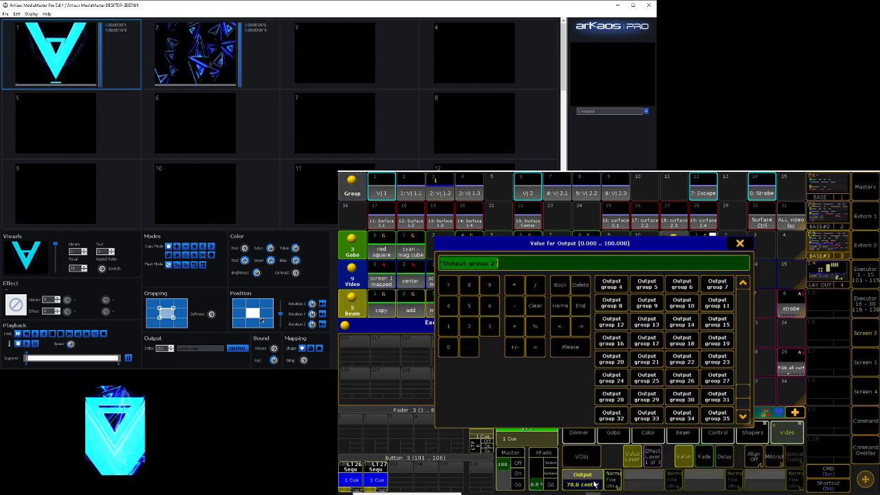
{"action": "left_click", "coordinate": [741, 244]}
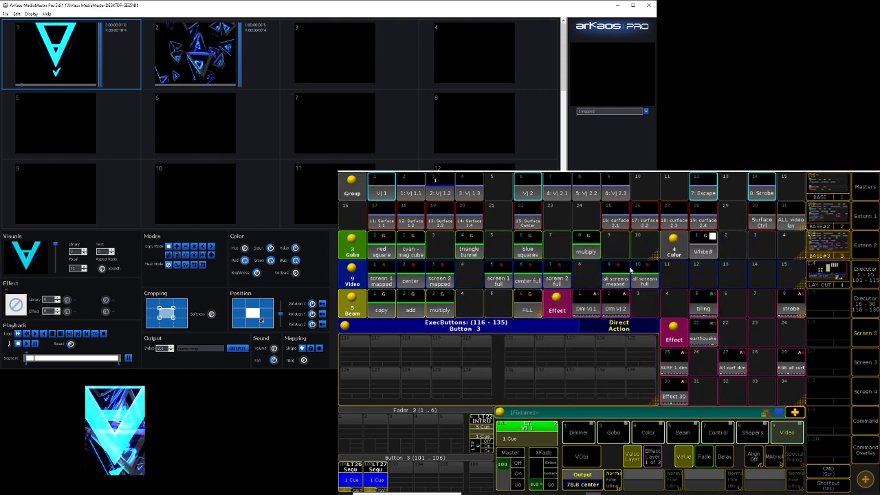
{"action": "left_click", "coordinate": [531, 278]}
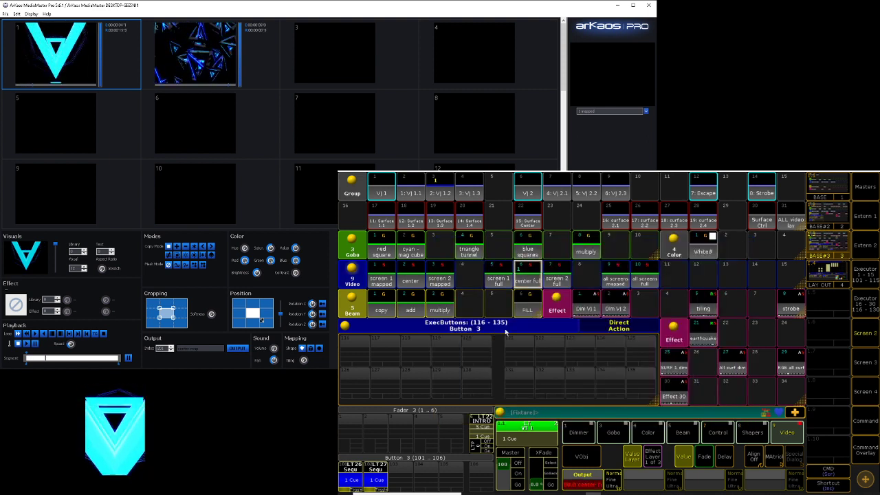
{"action": "left_click", "coordinate": [410, 307]}
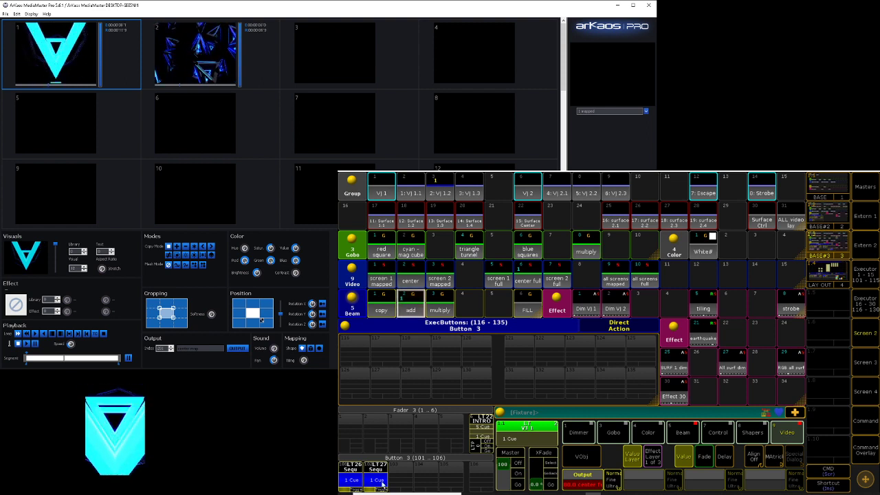
Set the dimmer of VJ 1.2 to 0 and return it to 100 to compare the layered output
{"action": "left_click", "coordinate": [579, 430]}
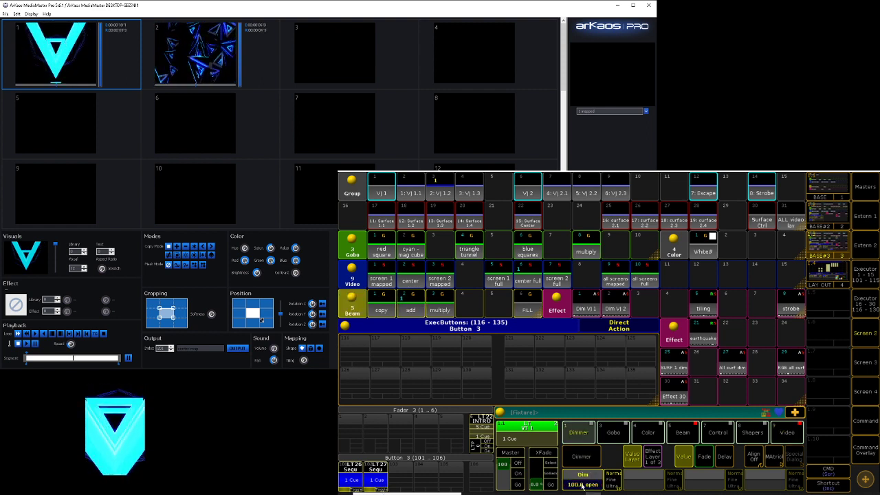
{"action": "left_click", "coordinate": [582, 485]}
{"action": "type", "text": "0"}
{"action": "key", "text": "Return"}
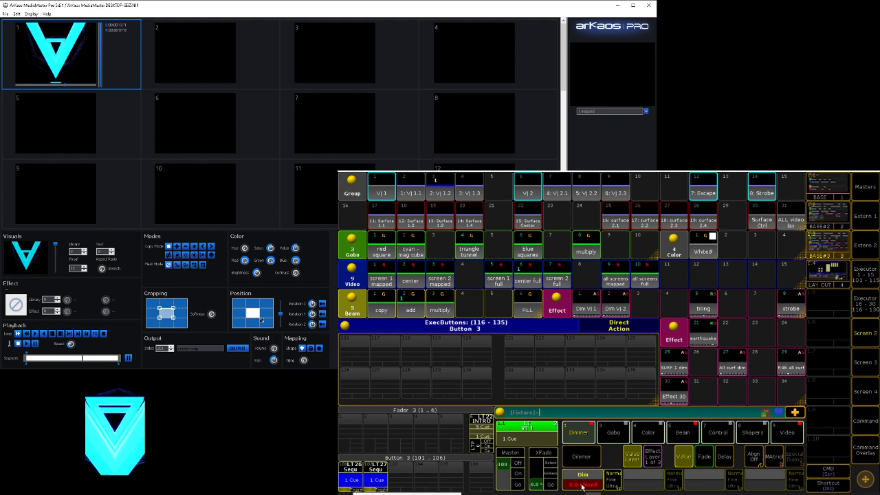
{"action": "left_click", "coordinate": [583, 485]}
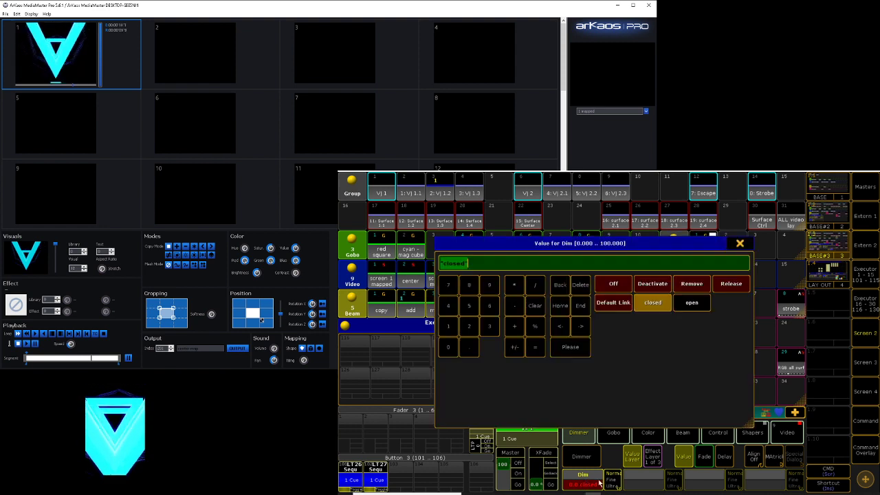
{"action": "type", "text": "100"}
{"action": "key", "text": "Return"}
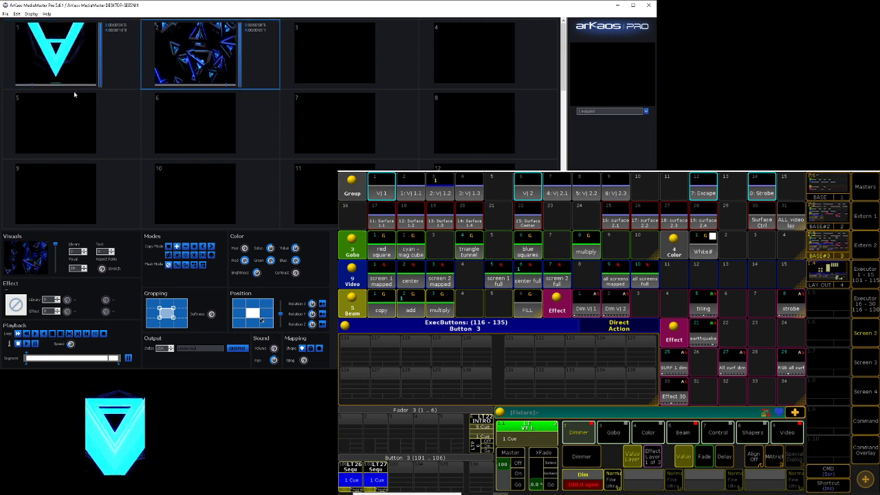
Select layer 2 in MediaMaster and compare VJ 1.2 on the center output with center full, finishing on center full
{"action": "left_click", "coordinate": [227, 46]}
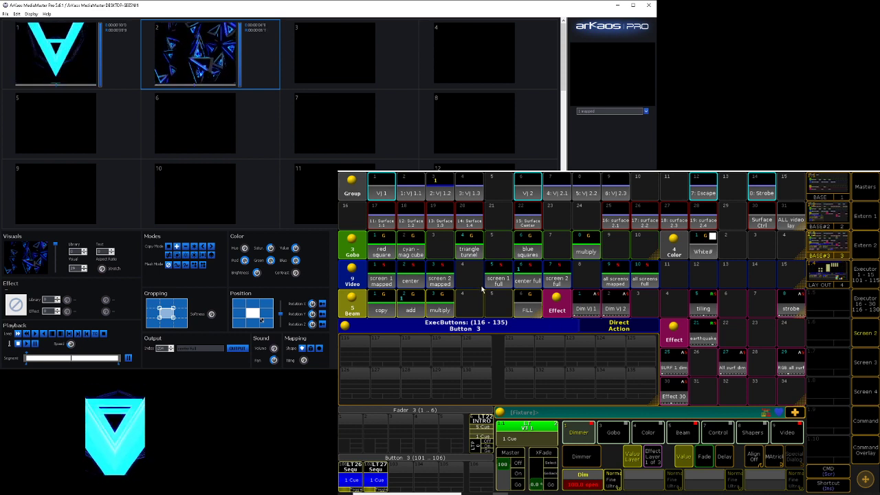
{"action": "left_click", "coordinate": [413, 273]}
{"action": "left_click", "coordinate": [529, 281]}
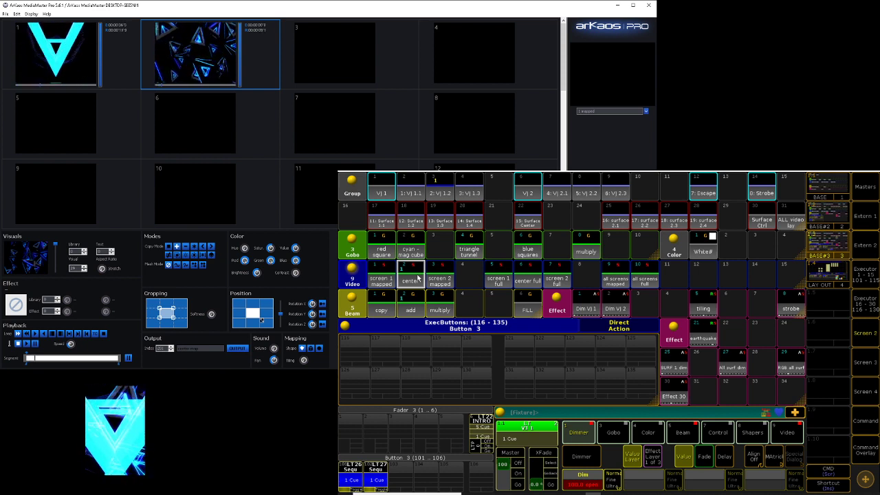
{"action": "left_click", "coordinate": [531, 277]}
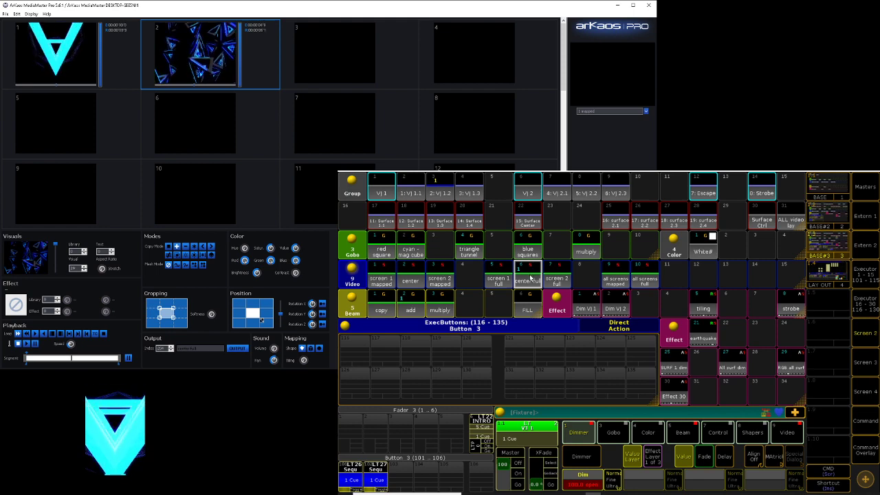
Lower the dimmer of VJ 1.1 in stages to 60, 50 and 30 to compare the layered output
{"action": "left_click", "coordinate": [859, 450]}
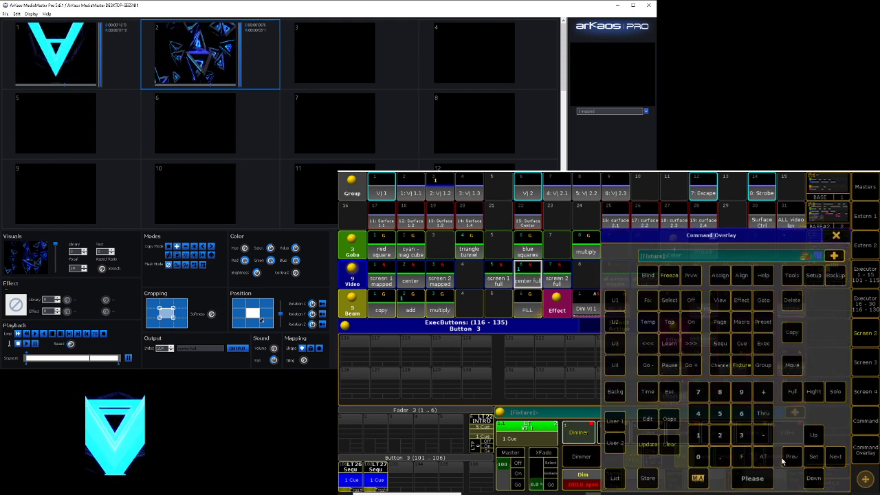
{"action": "left_click", "coordinate": [836, 236]}
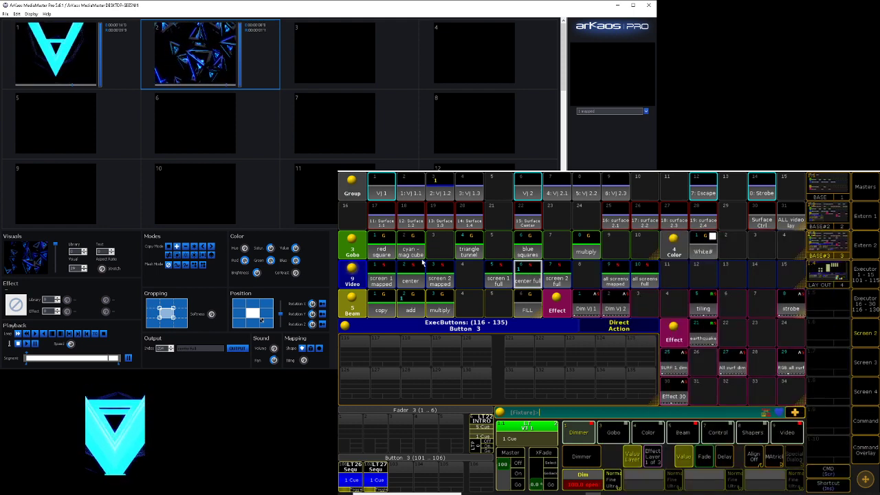
{"action": "left_click", "coordinate": [410, 189]}
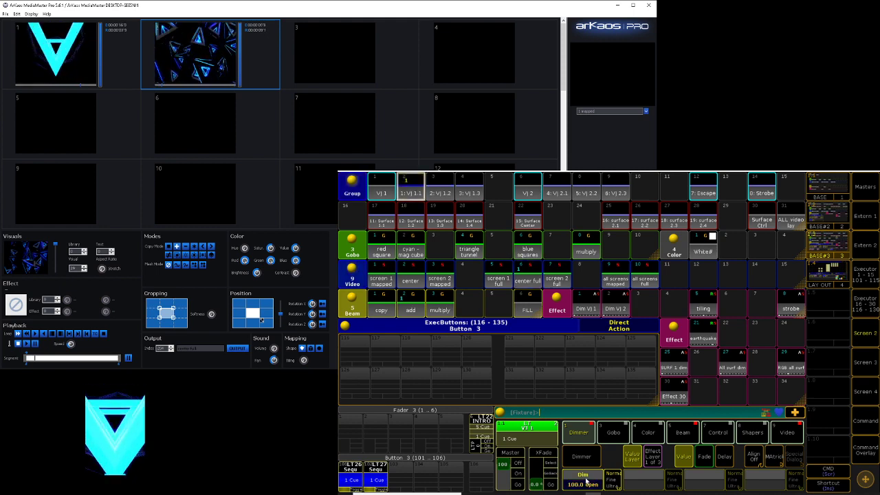
{"action": "left_click", "coordinate": [586, 481]}
{"action": "type", "text": "0"}
{"action": "key", "text": "Return"}
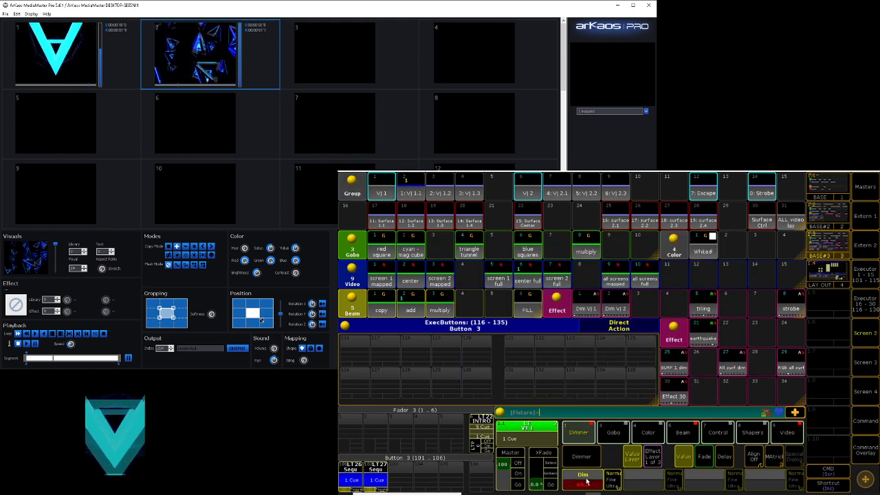
{"action": "left_click", "coordinate": [596, 483]}
{"action": "type", "text": "100"}
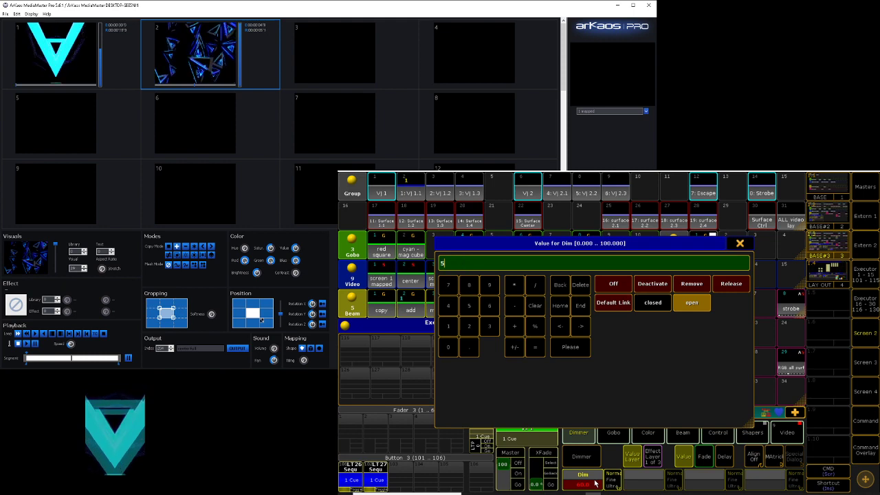
{"action": "key", "text": "Return"}
{"action": "left_click", "coordinate": [590, 484]}
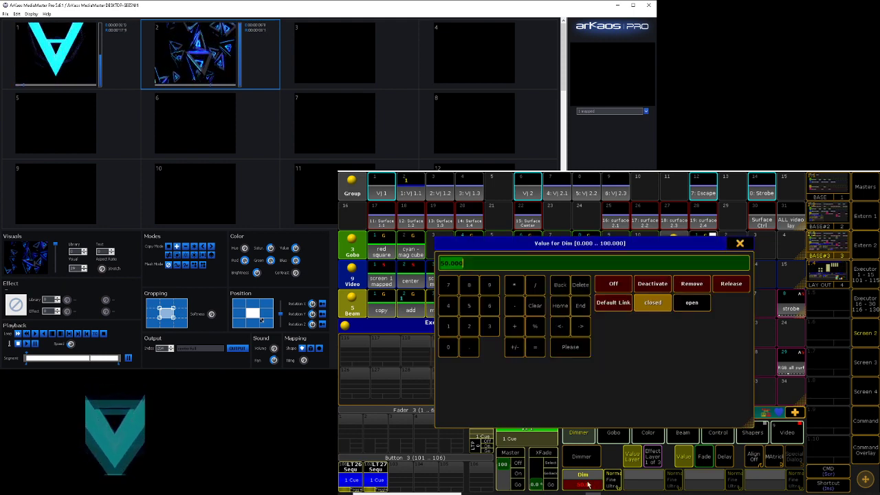
{"action": "type", "text": "30"}
{"action": "key", "text": "Return"}
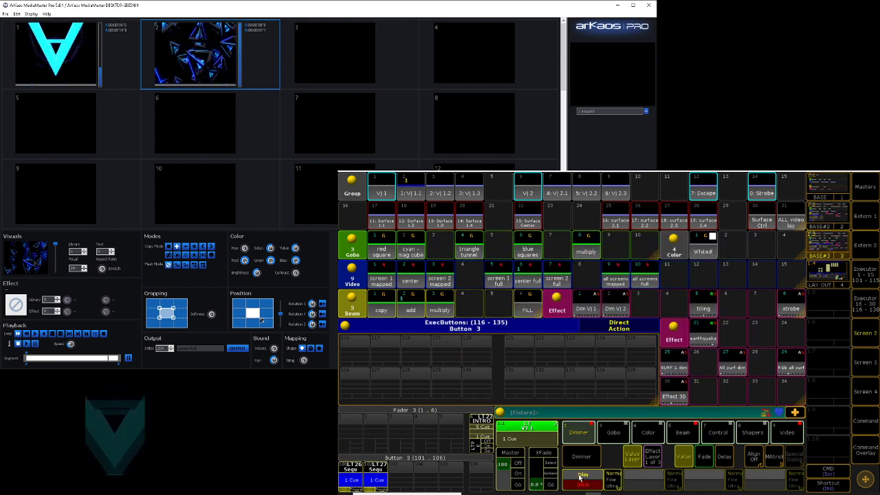
Set the dimmer of VJ 1.2 to 100 and apply the copy blend mode
{"action": "left_click", "coordinate": [436, 195]}
{"action": "left_click", "coordinate": [583, 477]}
{"action": "type", "text": "100"}
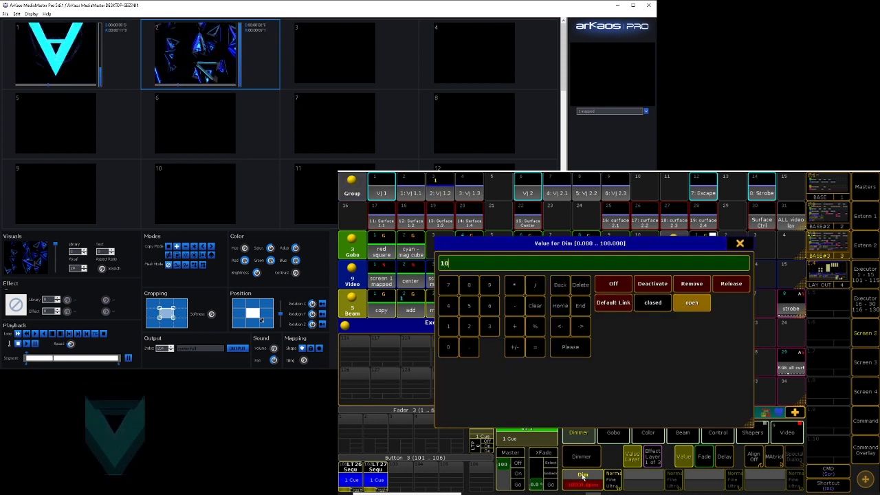
{"action": "key", "text": "Return"}
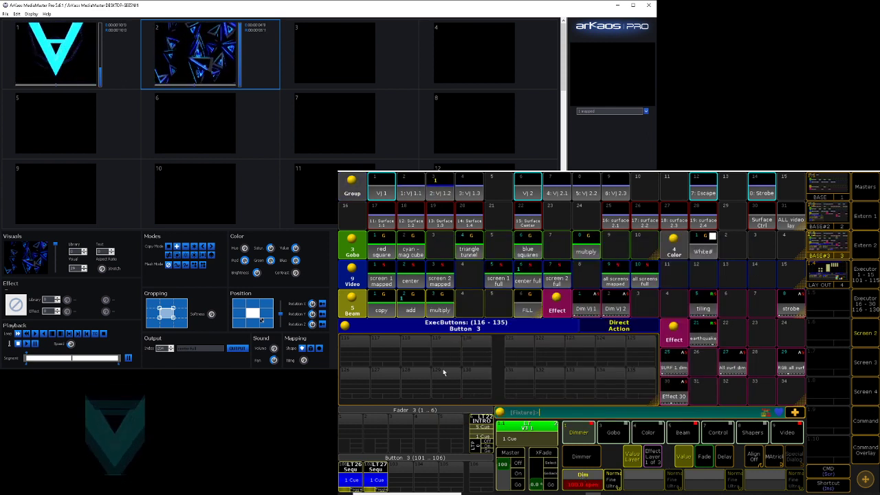
{"action": "left_click", "coordinate": [382, 306]}
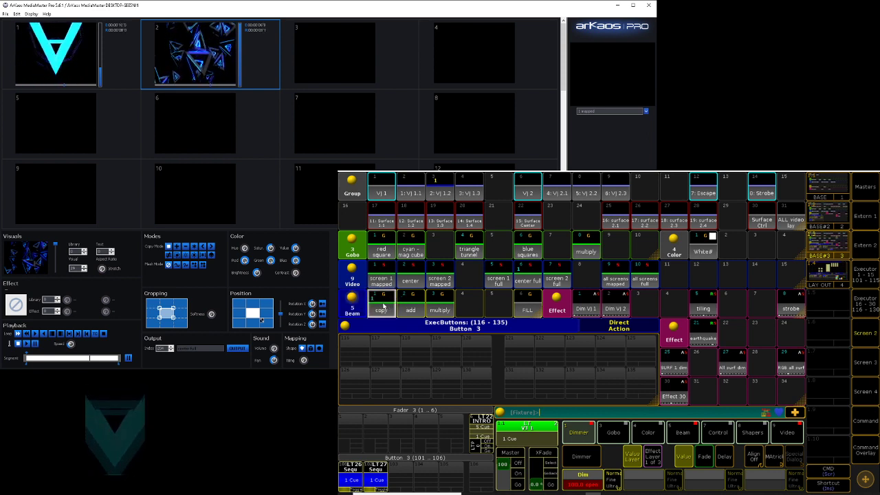
Try the Maximum copy mode on VJ 1.2 and return it to Copy
{"action": "left_click", "coordinate": [684, 435]}
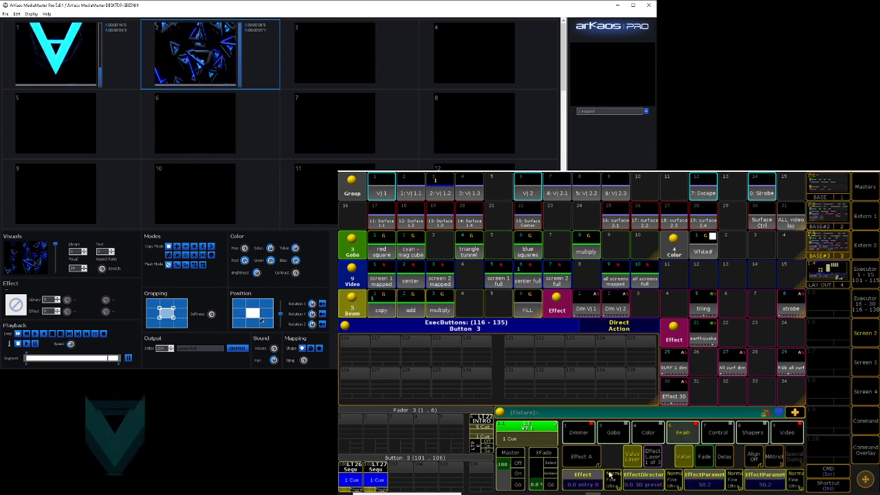
{"action": "left_click", "coordinate": [578, 485]}
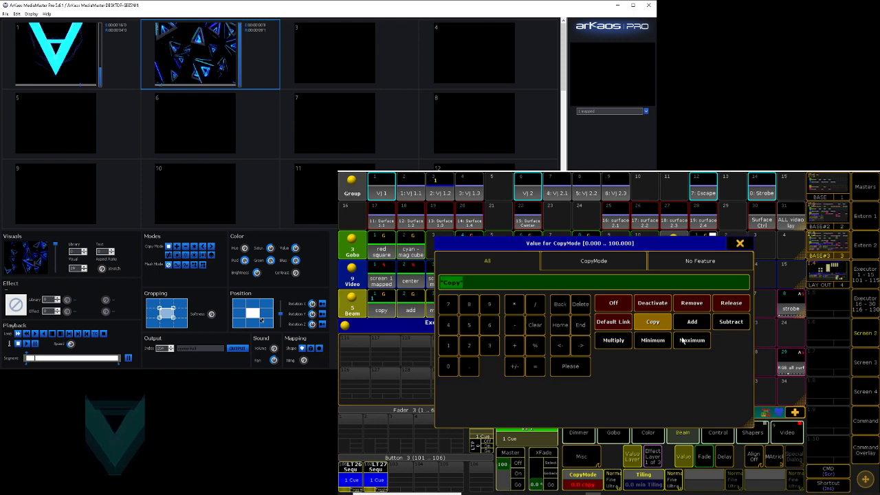
{"action": "left_click", "coordinate": [696, 343]}
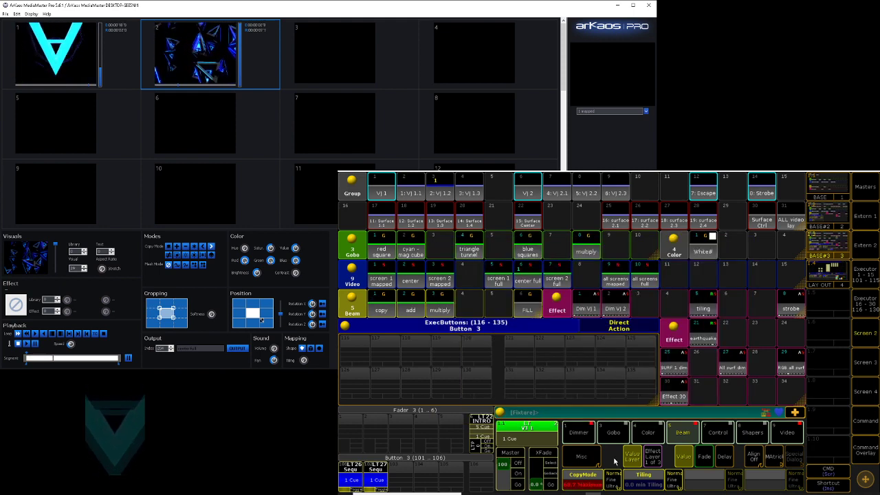
{"action": "left_click", "coordinate": [596, 477]}
{"action": "left_click", "coordinate": [659, 322]}
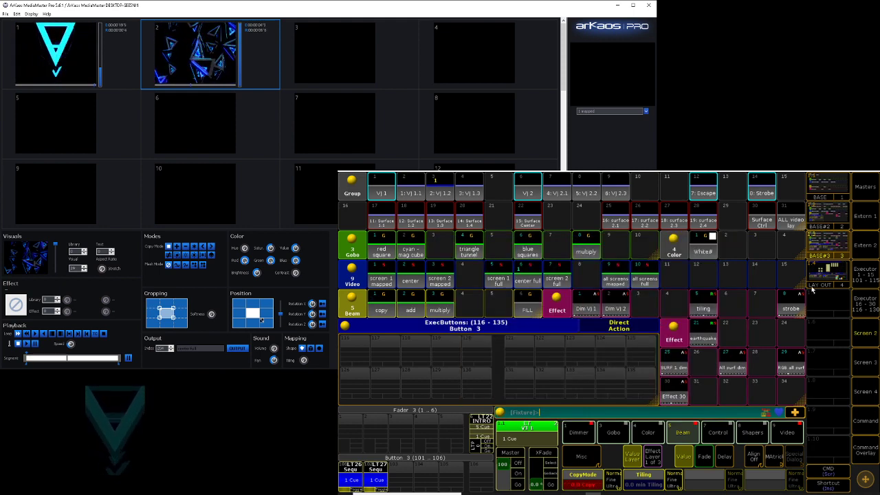
{"action": "left_click", "coordinate": [81, 58]}
{"action": "left_click", "coordinate": [175, 57]}
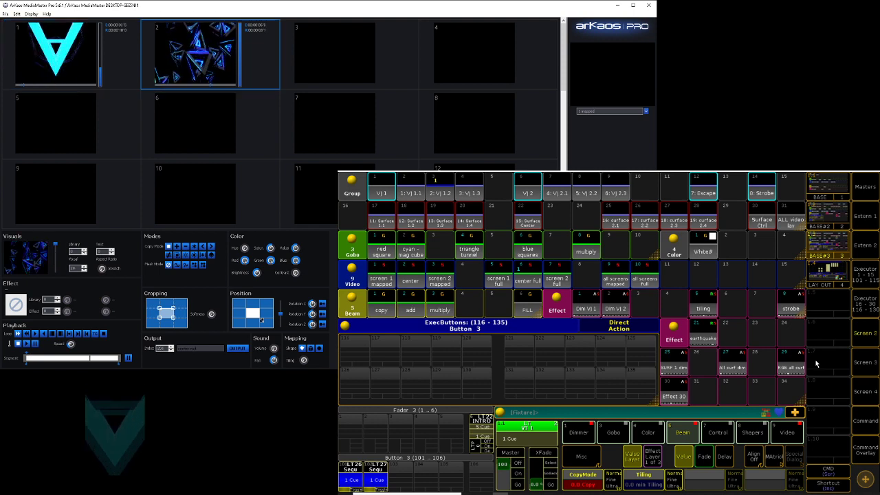
Clear the programmer to discard the test values on VJ 1.1 and VJ 1.2
{"action": "left_click", "coordinate": [864, 464]}
{"action": "left_click", "coordinate": [665, 440]}
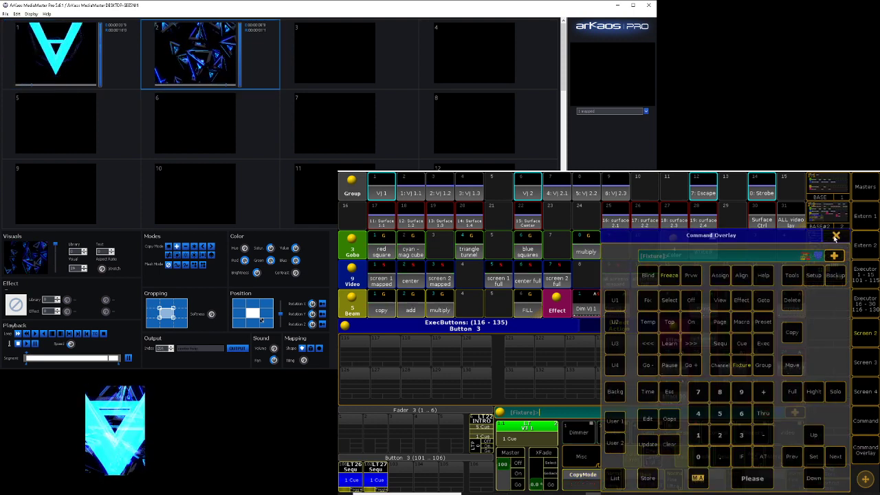
{"action": "left_click", "coordinate": [835, 237]}
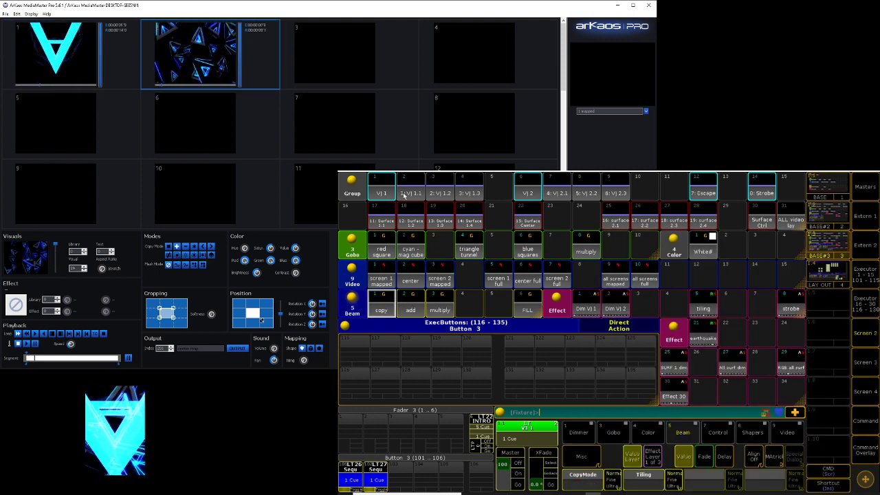
Assign VJ 1.2 to the center full output and store it on button executor 102
{"action": "left_click", "coordinate": [440, 189]}
{"action": "left_click", "coordinate": [531, 281]}
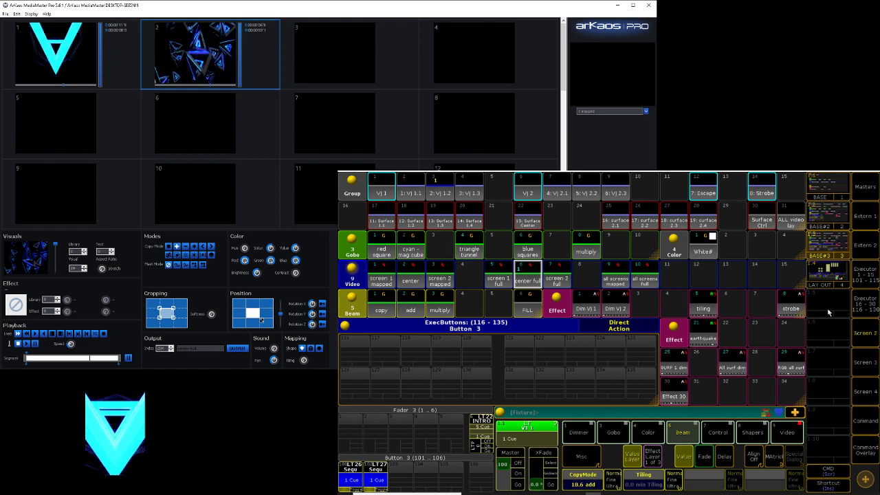
{"action": "left_click", "coordinate": [865, 450]}
{"action": "left_click", "coordinate": [647, 478]}
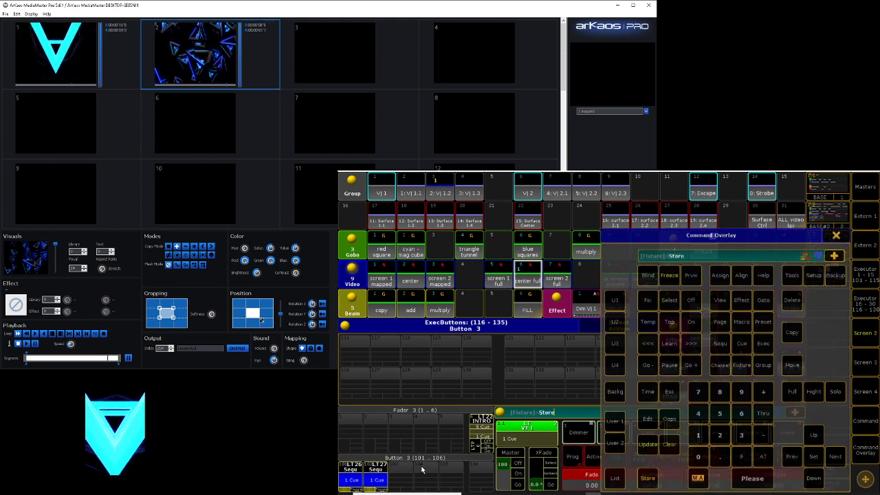
{"action": "left_click", "coordinate": [381, 474]}
{"action": "left_click", "coordinate": [535, 354]}
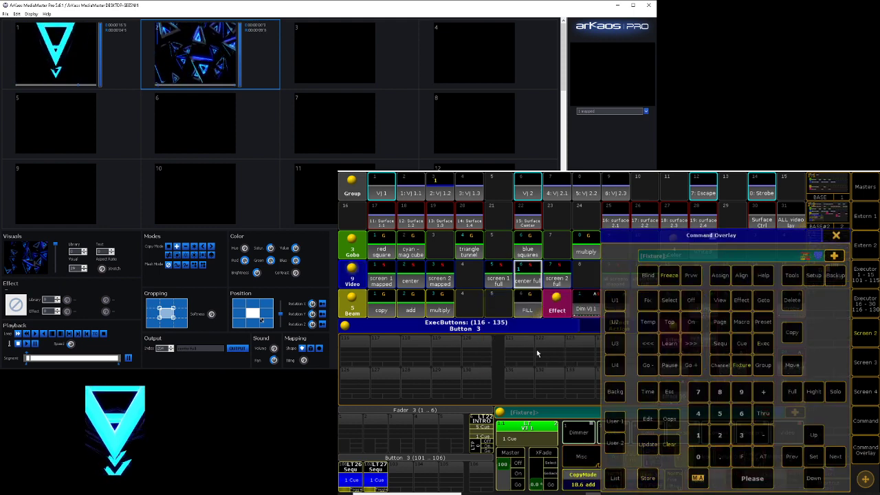
{"action": "left_click", "coordinate": [840, 236]}
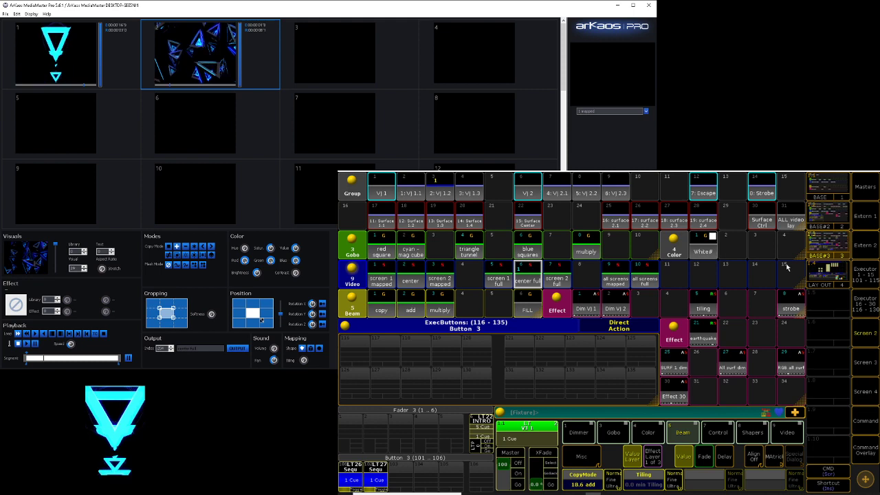
Clear the programmer
{"action": "left_click", "coordinate": [856, 450]}
{"action": "left_click", "coordinate": [666, 444]}
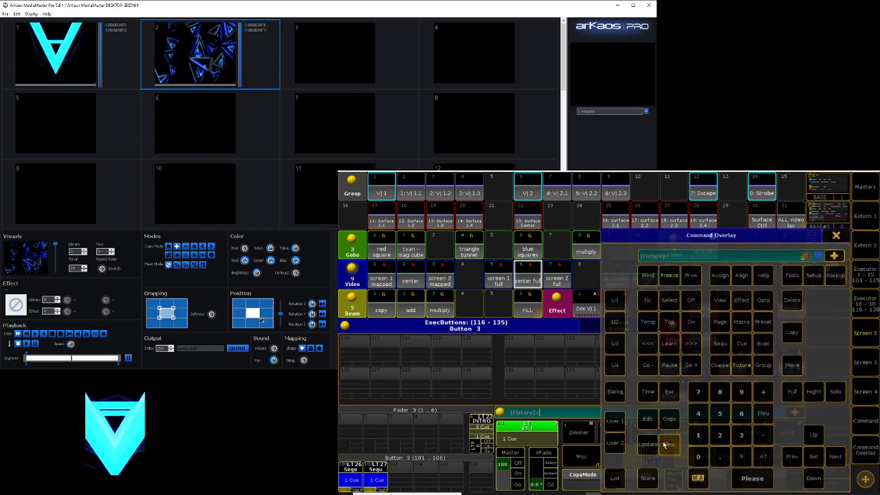
{"action": "left_click", "coordinate": [836, 242]}
Select Surface 1.1 and Surface 1.2 and examine their color blend mode and color blend intensity values
{"action": "left_click", "coordinate": [389, 218]}
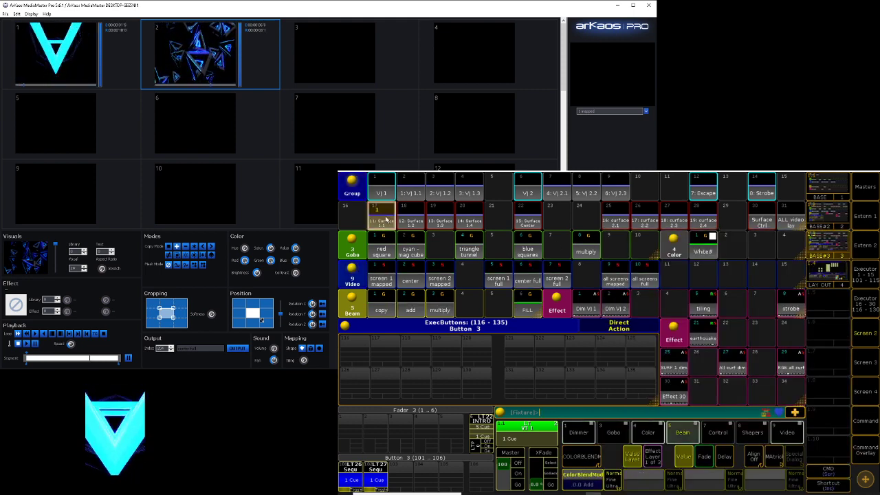
{"action": "left_click", "coordinate": [414, 220]}
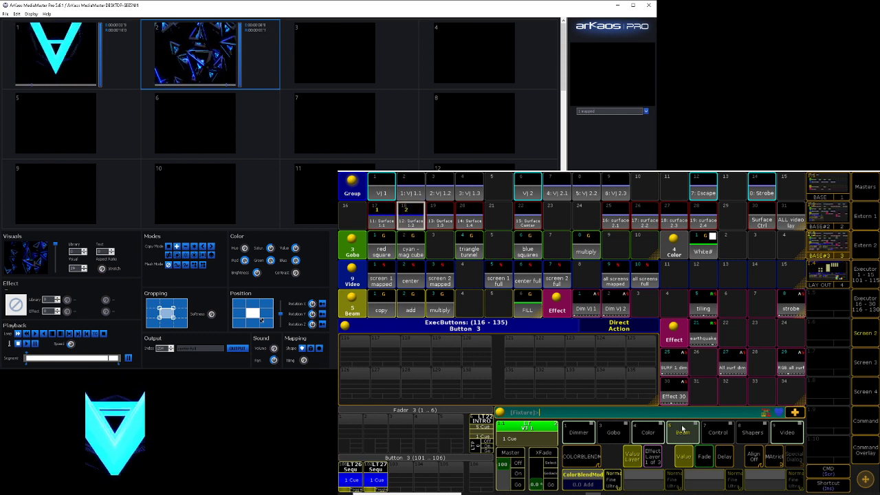
{"action": "scroll", "coordinate": [583, 459], "scroll_direction": "up", "scroll_amount": 5}
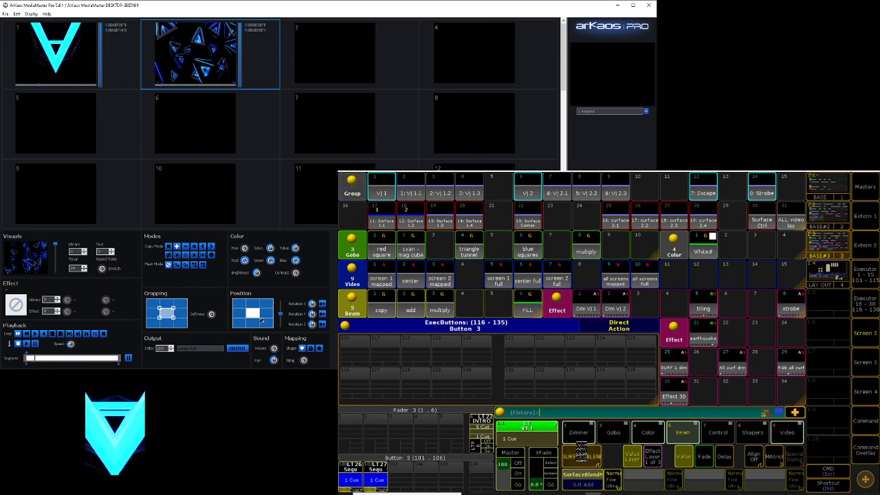
{"action": "scroll", "coordinate": [584, 460], "scroll_direction": "down", "scroll_amount": 5}
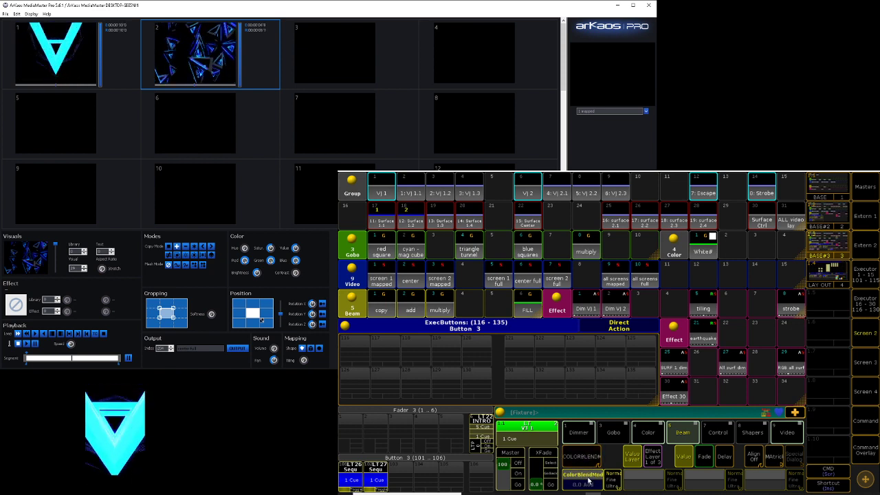
{"action": "left_click", "coordinate": [584, 481]}
{"action": "left_click", "coordinate": [740, 243]}
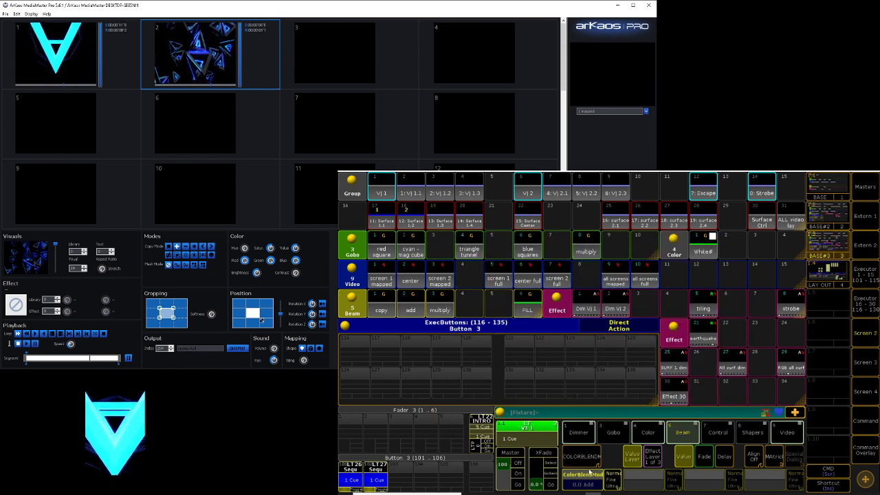
{"action": "scroll", "coordinate": [590, 476], "scroll_direction": "down", "scroll_amount": 1}
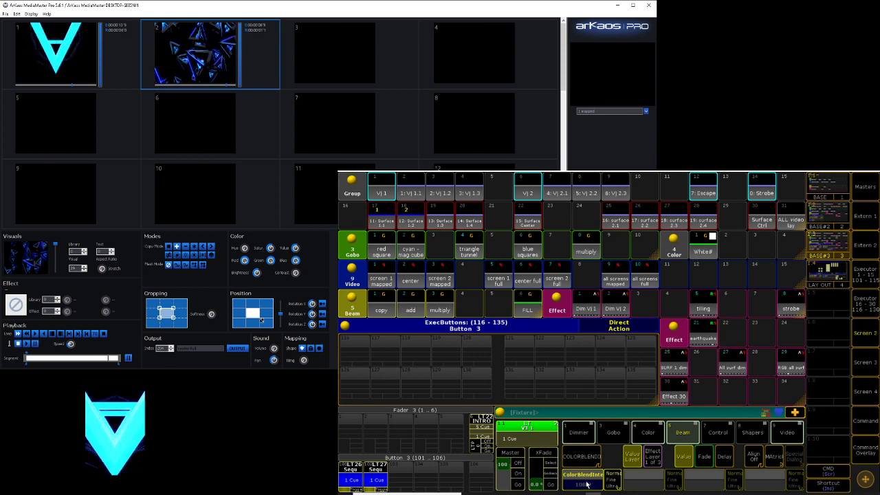
{"action": "left_click", "coordinate": [586, 484]}
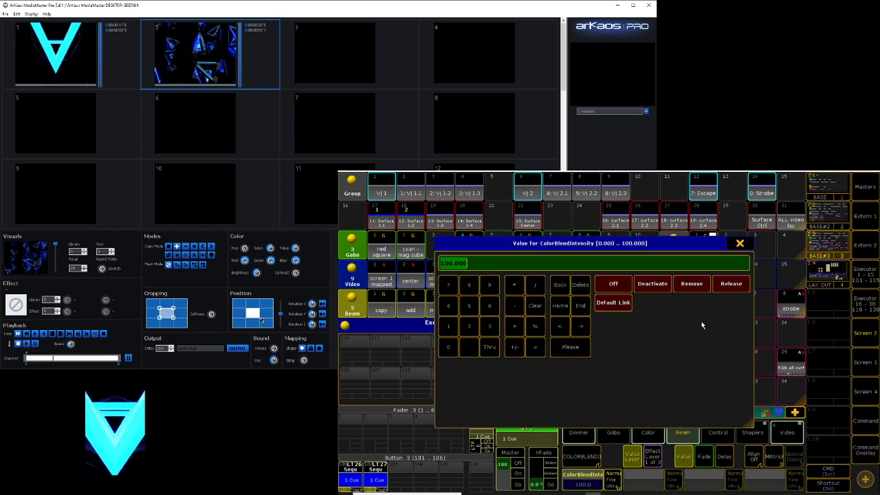
{"action": "left_click", "coordinate": [738, 244]}
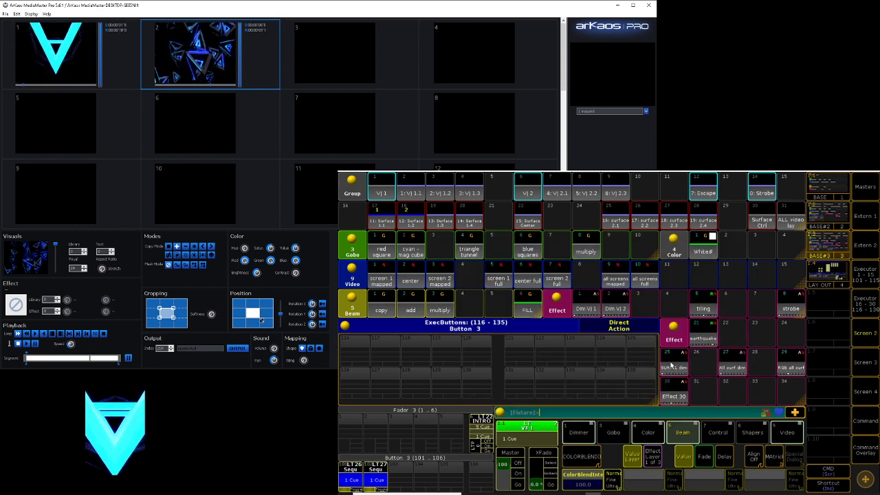
Try Blend and Add as the surface blend mode for Surface 1.1 and Surface 1.2
{"action": "left_click", "coordinate": [595, 462]}
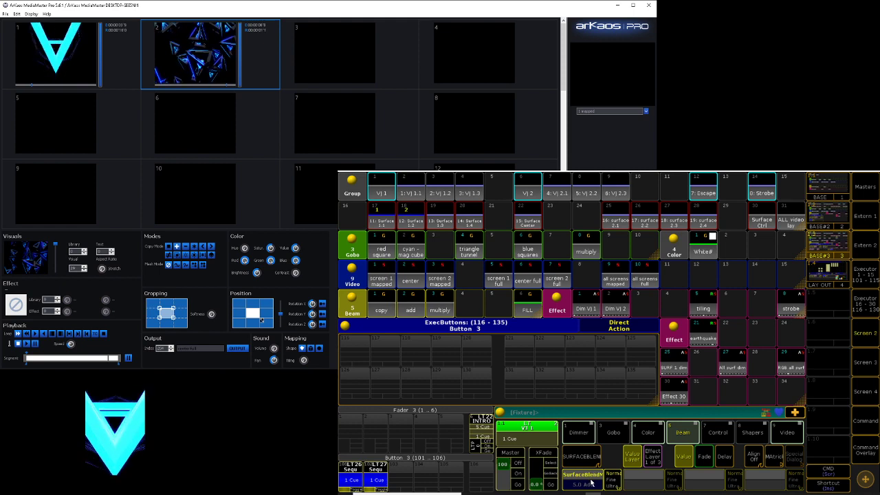
{"action": "left_click", "coordinate": [591, 483]}
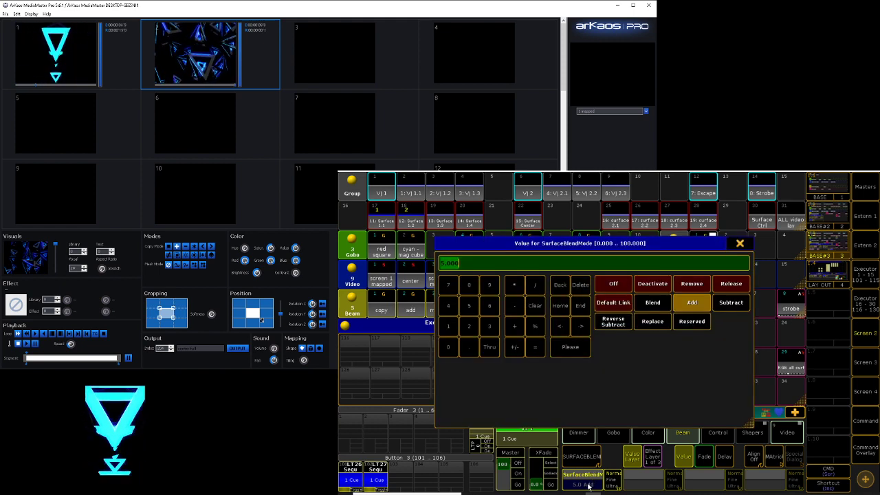
{"action": "left_click", "coordinate": [693, 302]}
{"action": "left_click", "coordinate": [653, 303]}
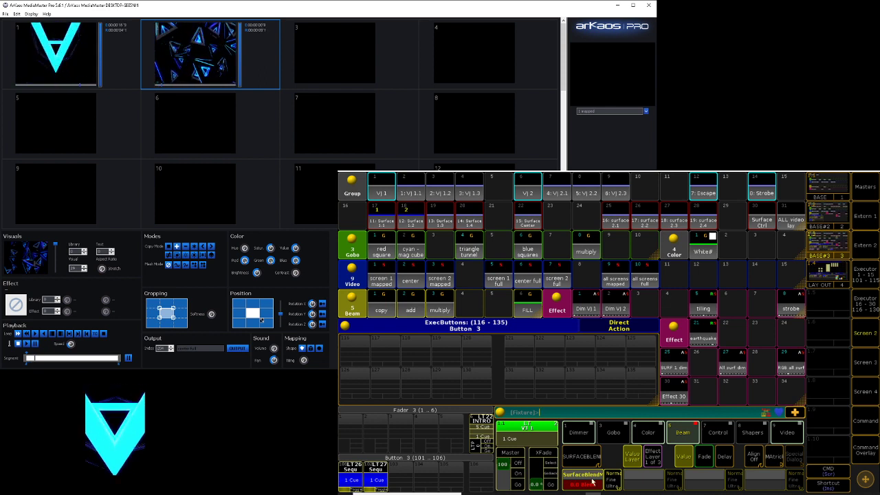
{"action": "left_click", "coordinate": [593, 483]}
{"action": "left_click", "coordinate": [698, 302]}
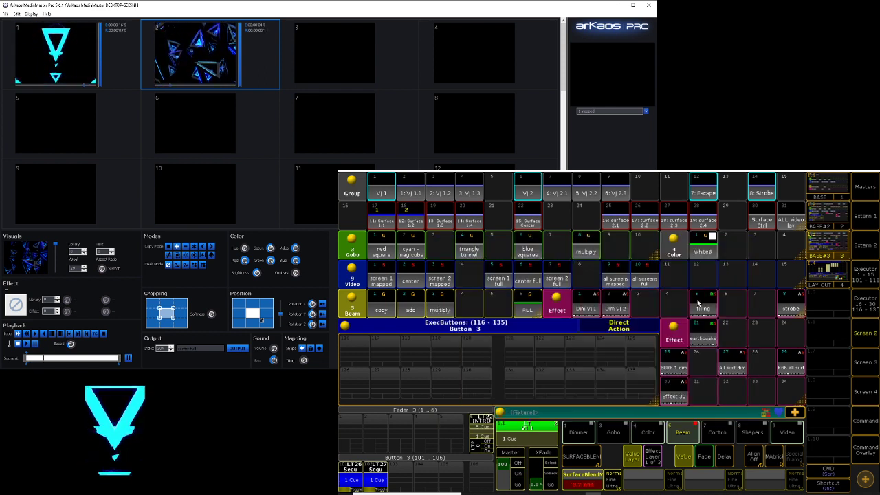
Try Reverse Subtract, Replace and Reserved as the surface blend mode of the selected surfaces, and return it to Blend
{"action": "left_click", "coordinate": [590, 476]}
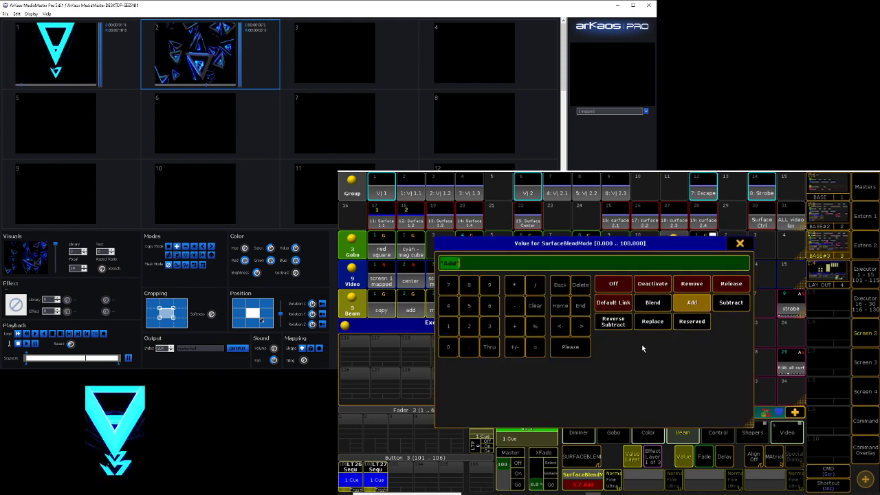
{"action": "left_click", "coordinate": [614, 321]}
{"action": "left_click", "coordinate": [590, 476]}
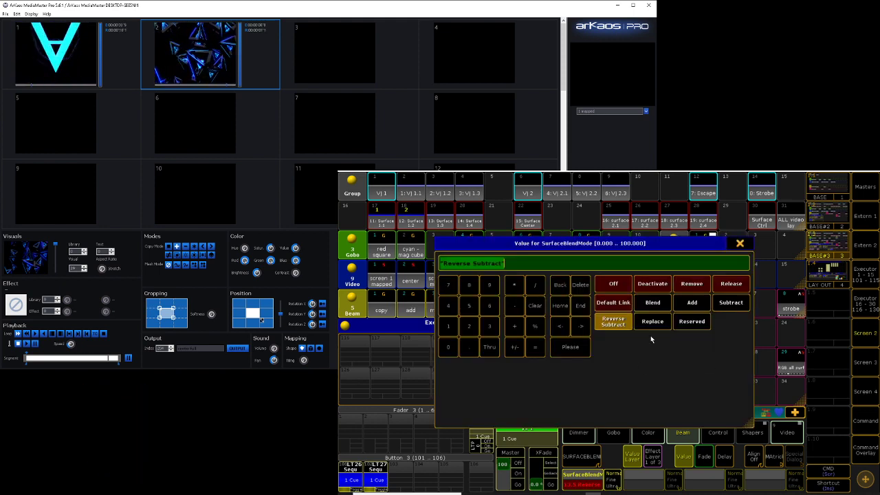
{"action": "left_click", "coordinate": [652, 327]}
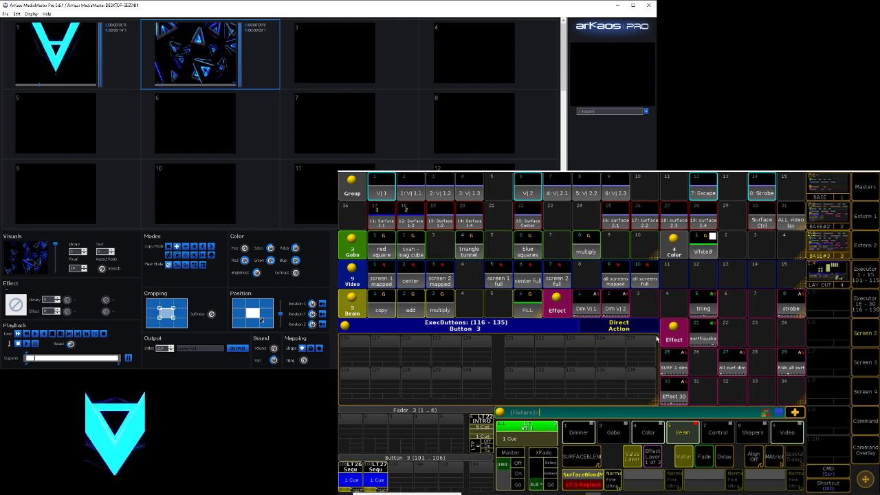
{"action": "left_click", "coordinate": [588, 480]}
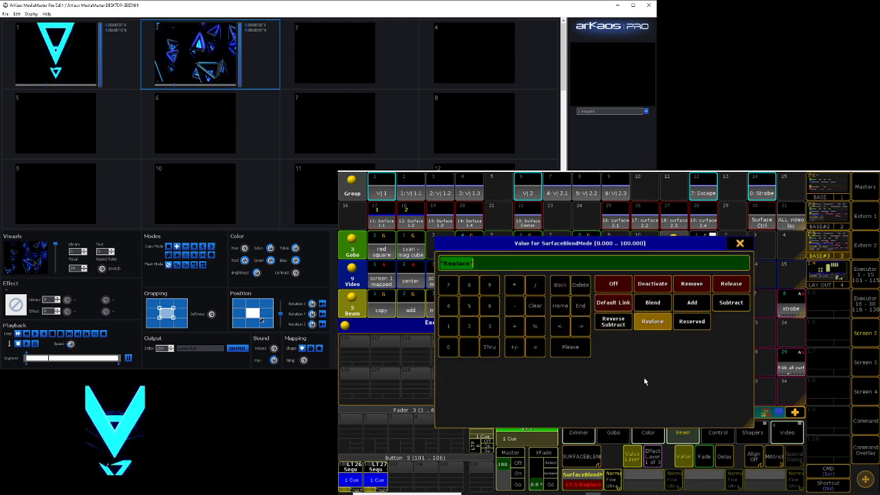
{"action": "left_click", "coordinate": [691, 321]}
{"action": "left_click", "coordinate": [592, 479]}
{"action": "left_click", "coordinate": [652, 303]}
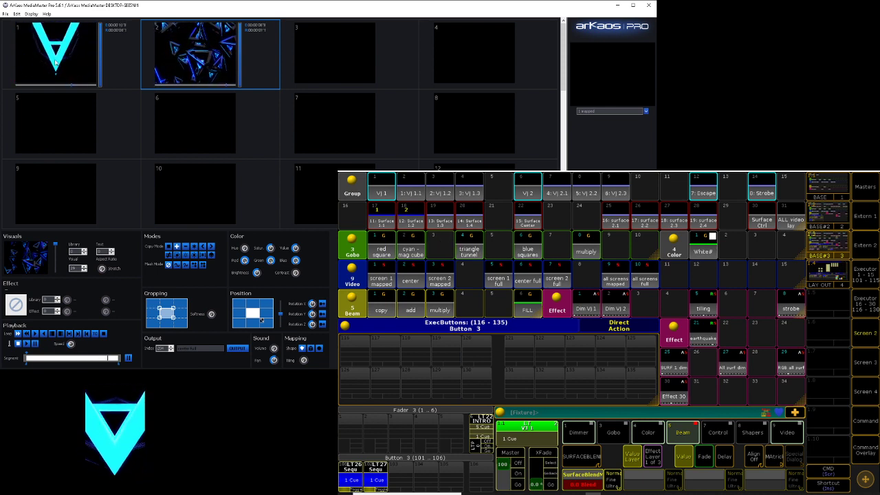
Apply the copy preset to VJ 1.2 and set the color blend mode of Surface 1.1 and Surface 1.2 to Add
{"action": "left_click", "coordinate": [647, 111]}
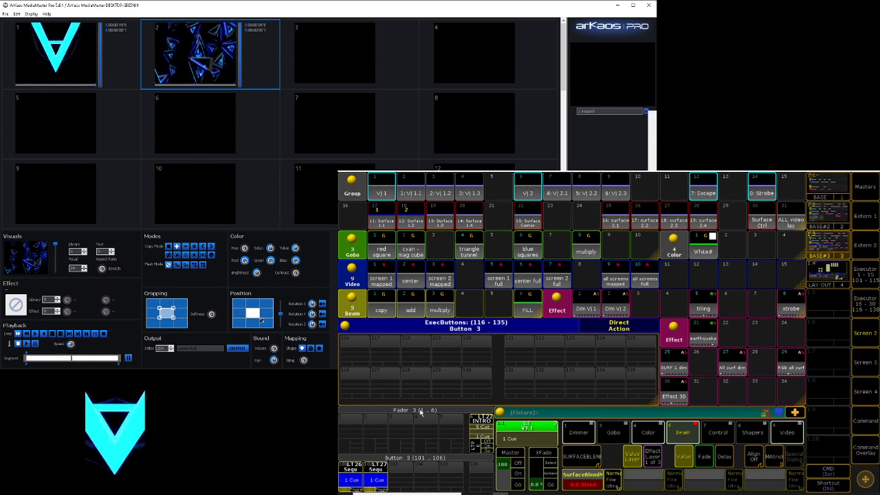
{"action": "left_click", "coordinate": [447, 189]}
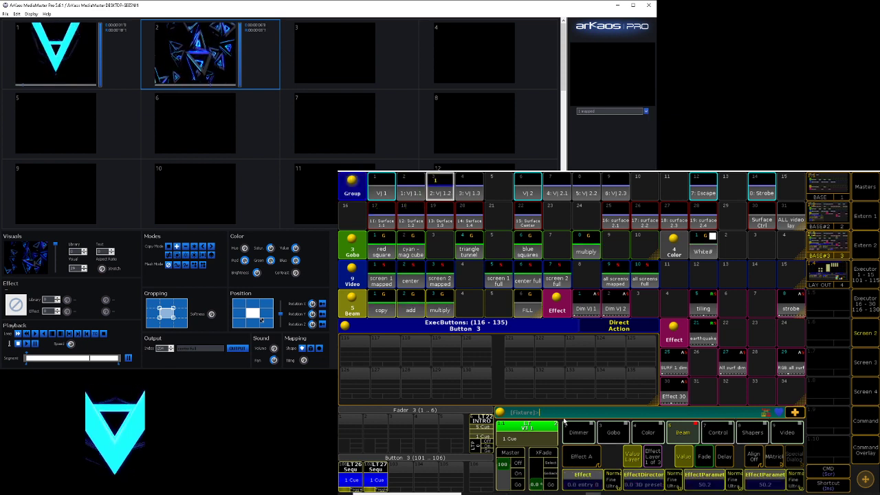
{"action": "left_click", "coordinate": [382, 310]}
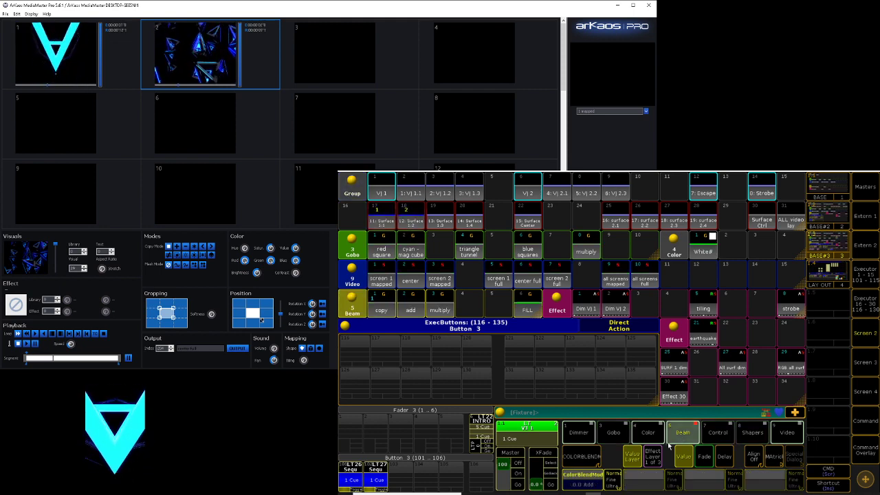
{"action": "left_click", "coordinate": [589, 475]}
{"action": "left_click", "coordinate": [657, 306]}
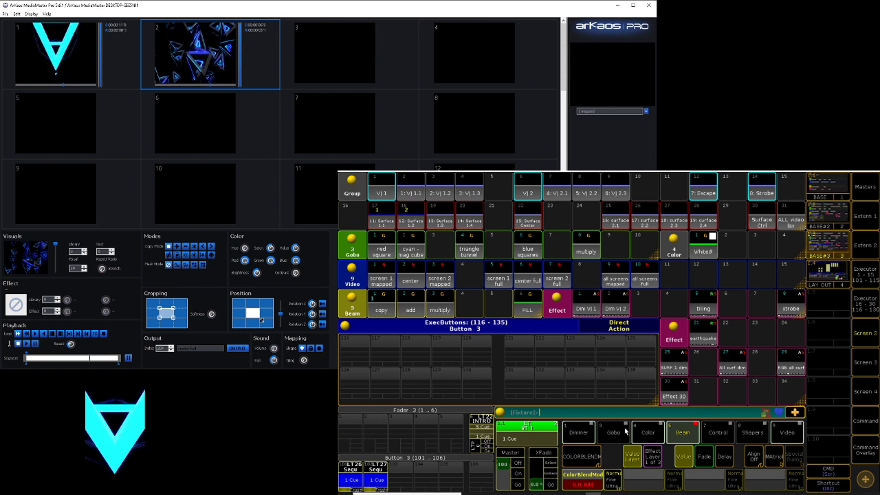
Set the dimmer of VJ 1.1 to 0 and assign it to the center full output
{"action": "left_click", "coordinate": [406, 192]}
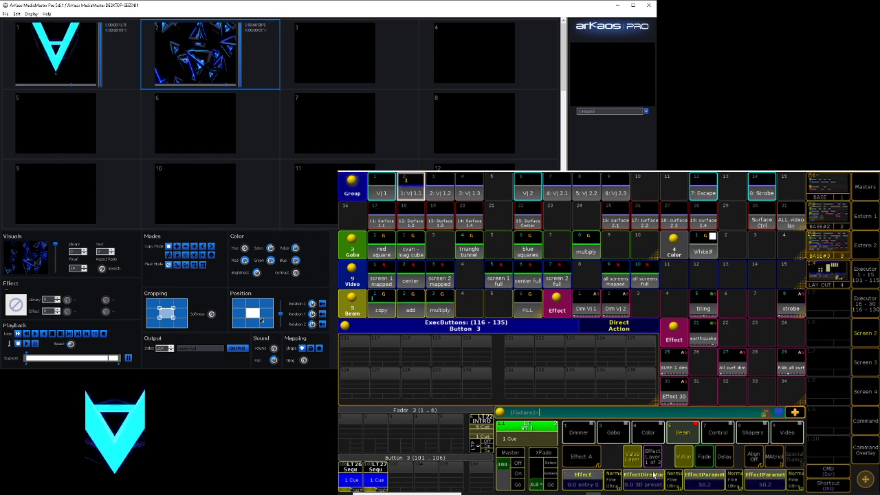
{"action": "left_click", "coordinate": [586, 440]}
{"action": "left_click", "coordinate": [589, 484]}
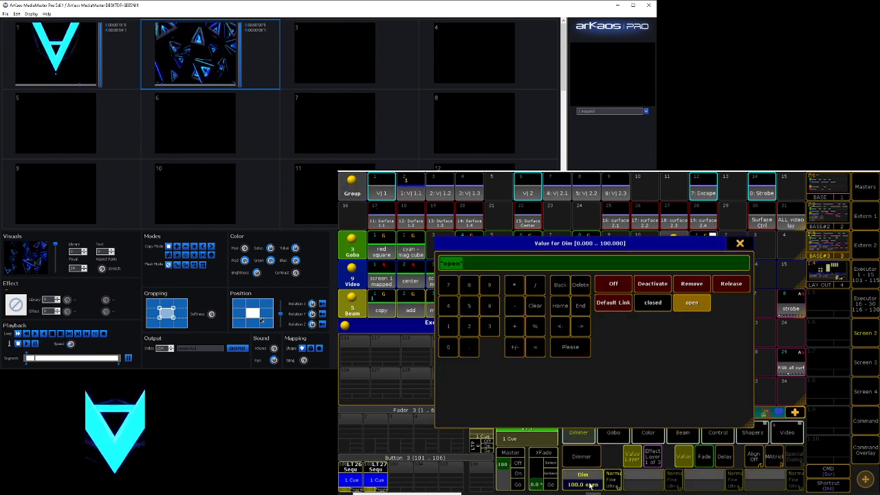
{"action": "type", "text": "0"}
{"action": "key", "text": "Return"}
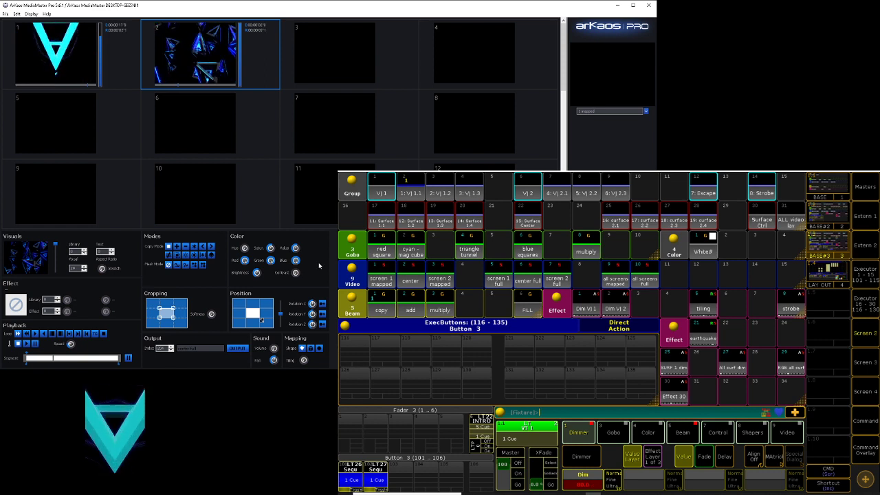
{"action": "left_click", "coordinate": [589, 486]}
{"action": "key", "text": "Return"}
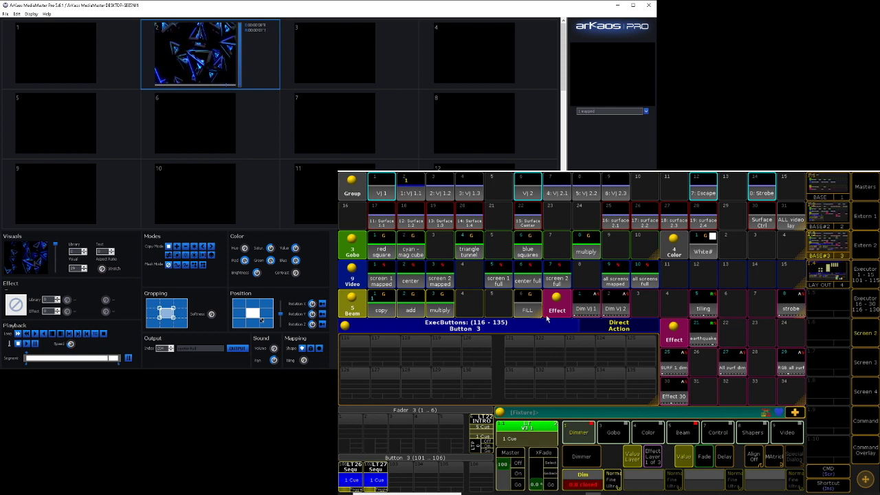
{"action": "left_click", "coordinate": [530, 280]}
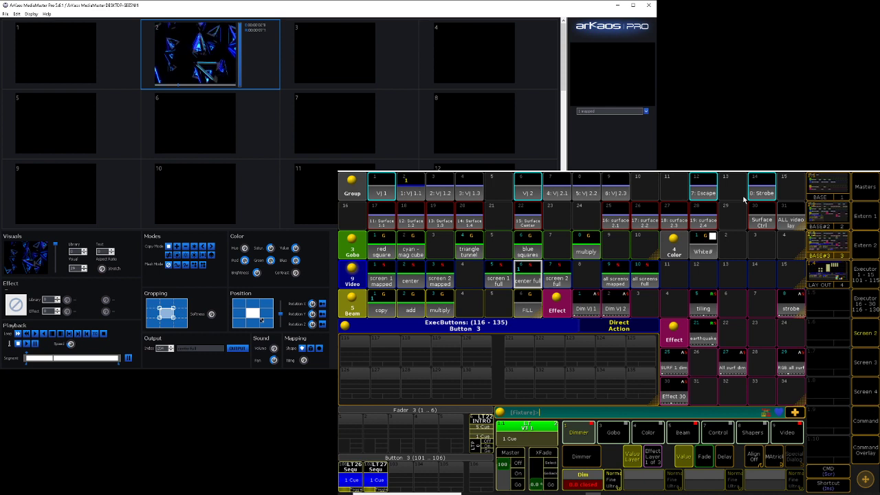
In the ArKaos MediaMaster output management, add the center mapped surface to the center full group
{"action": "left_click", "coordinate": [6, 13]}
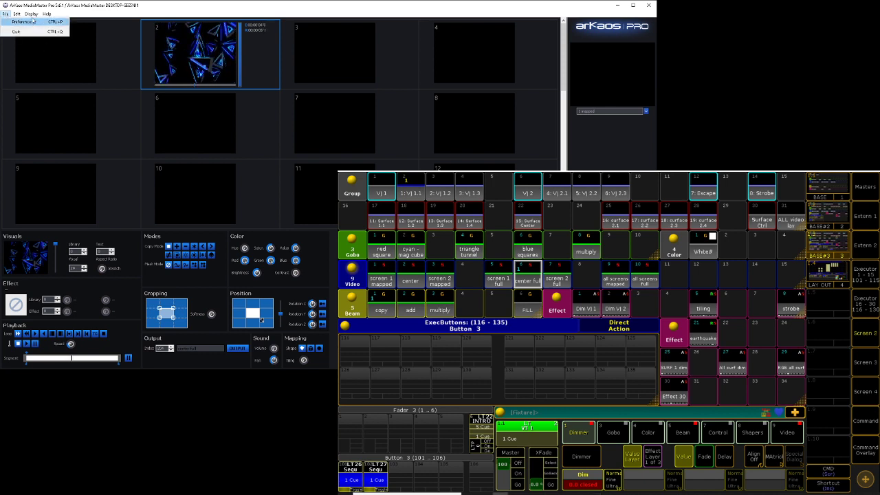
{"action": "mouse_move", "coordinate": [17, 14]}
{"action": "left_click", "coordinate": [44, 54]}
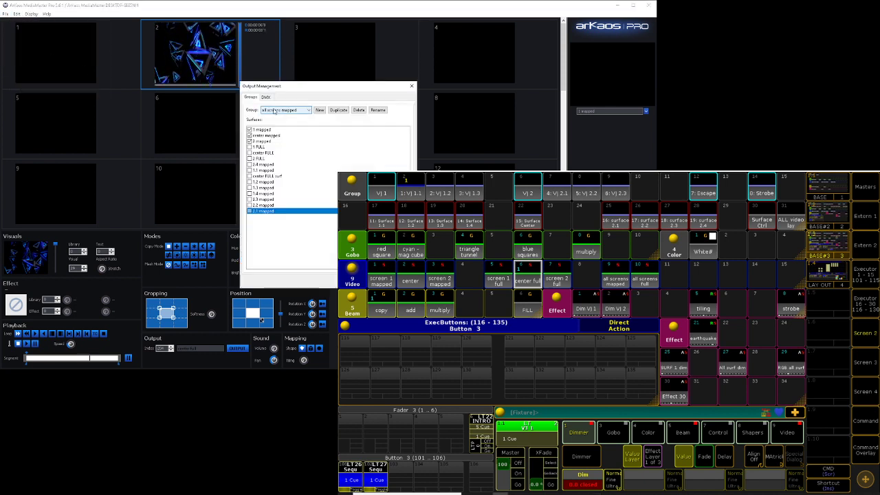
{"action": "left_click", "coordinate": [284, 111]}
{"action": "left_click", "coordinate": [272, 143]}
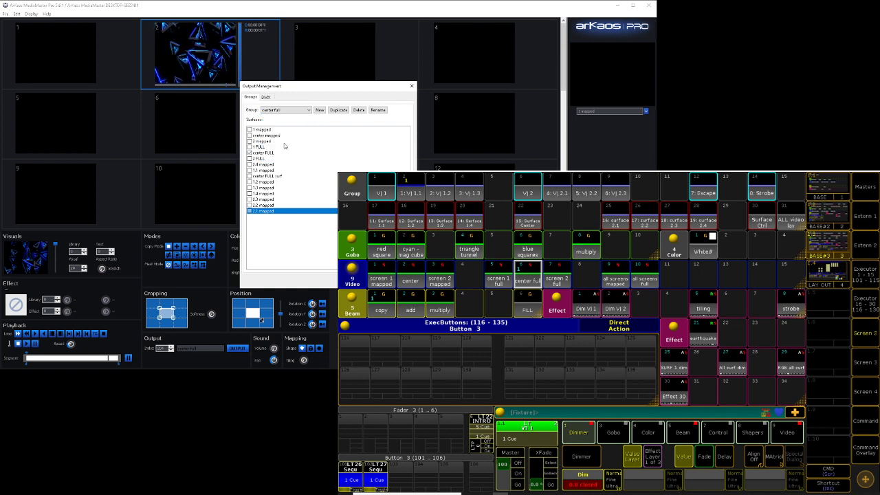
{"action": "left_click", "coordinate": [249, 135]}
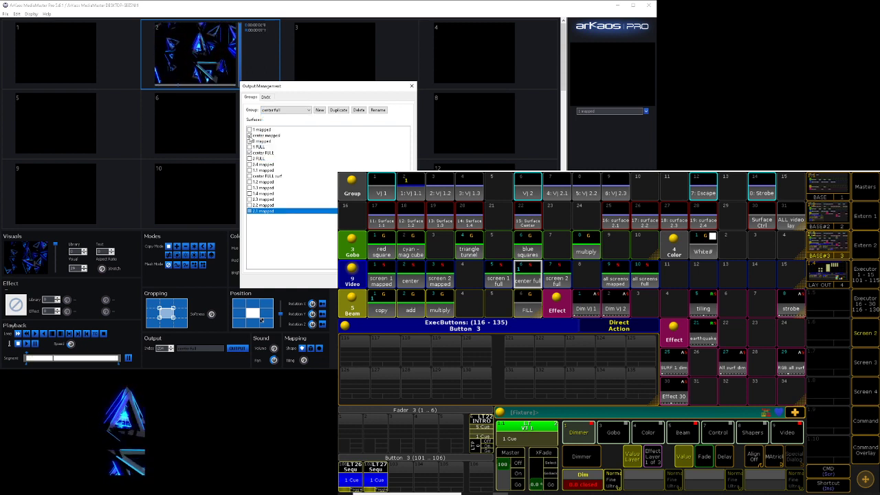
{"action": "left_click", "coordinate": [411, 87]}
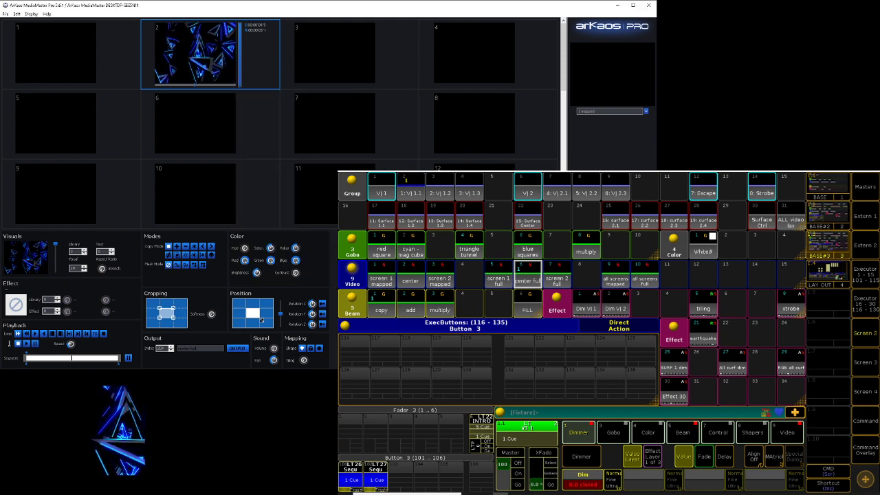
Clear the programmer to discard the test values on the VJ layers and surfaces
{"action": "left_click", "coordinate": [866, 450]}
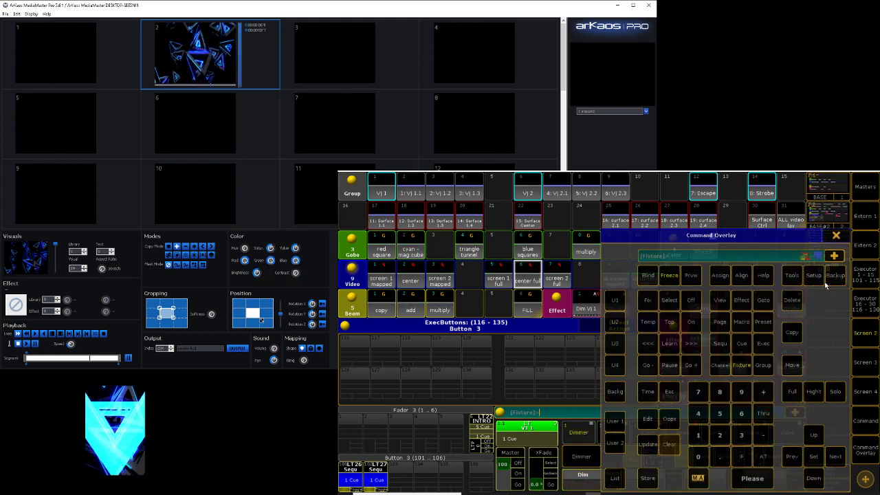
{"action": "left_click", "coordinate": [834, 235]}
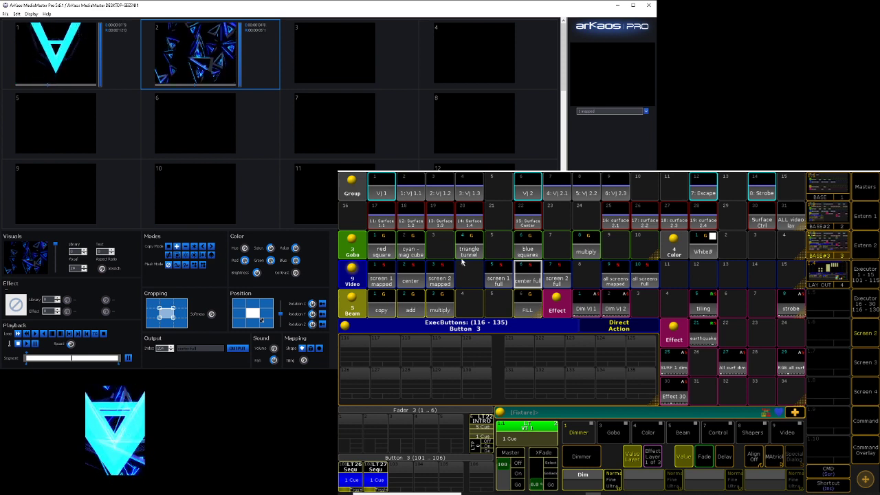
Set the surface blend mode of Surface 1.1 and Surface 1.2 to Blend
{"action": "left_click", "coordinate": [390, 214]}
{"action": "left_click", "coordinate": [411, 216]}
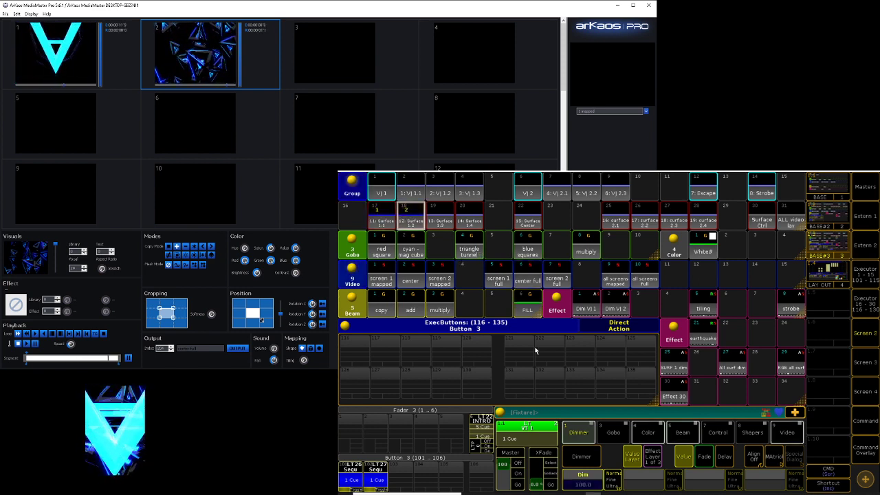
{"action": "left_click", "coordinate": [684, 439]}
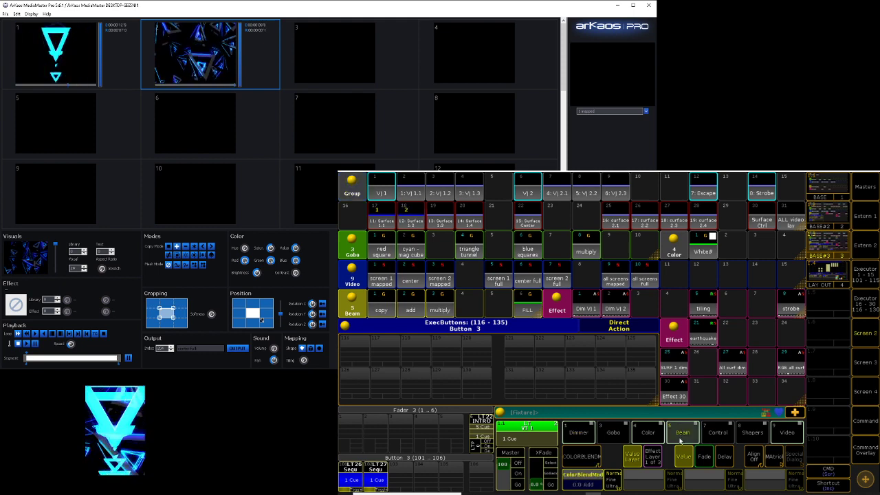
{"action": "left_click", "coordinate": [586, 465]}
{"action": "left_click", "coordinate": [595, 483]}
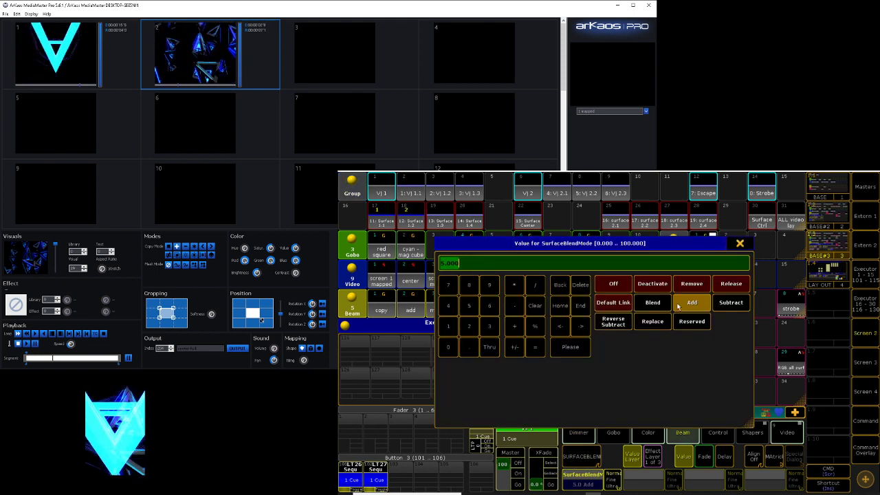
{"action": "left_click", "coordinate": [661, 306]}
Try Subtract, Reverse Subtract, Replace and Add as the surface blend mode of both surfaces, ending on Blend
{"action": "left_click", "coordinate": [596, 482]}
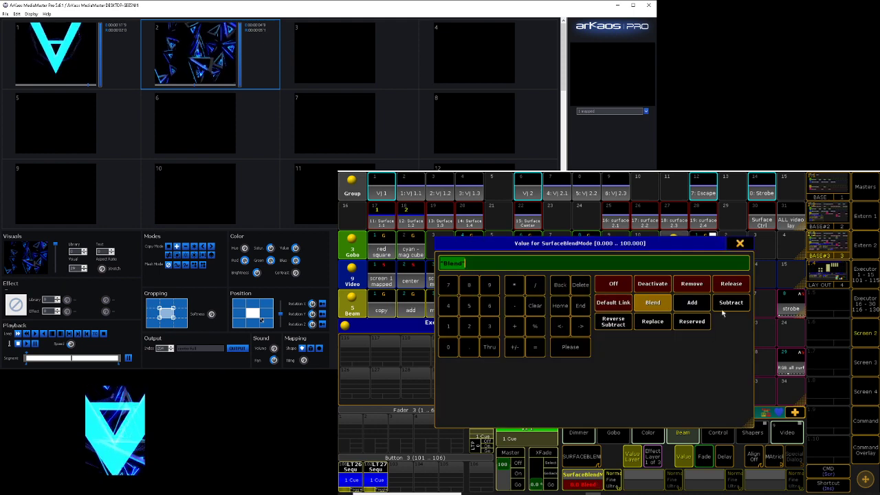
{"action": "left_click", "coordinate": [730, 308]}
{"action": "left_click", "coordinate": [588, 487]}
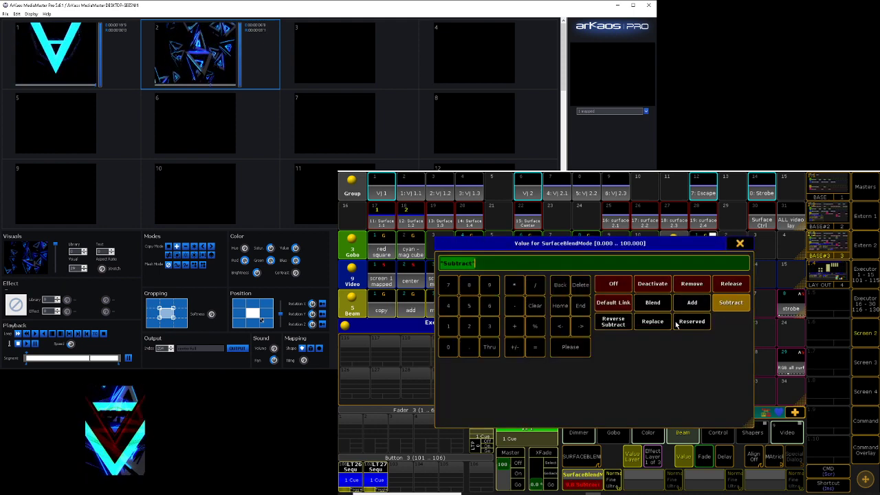
{"action": "left_click", "coordinate": [612, 322]}
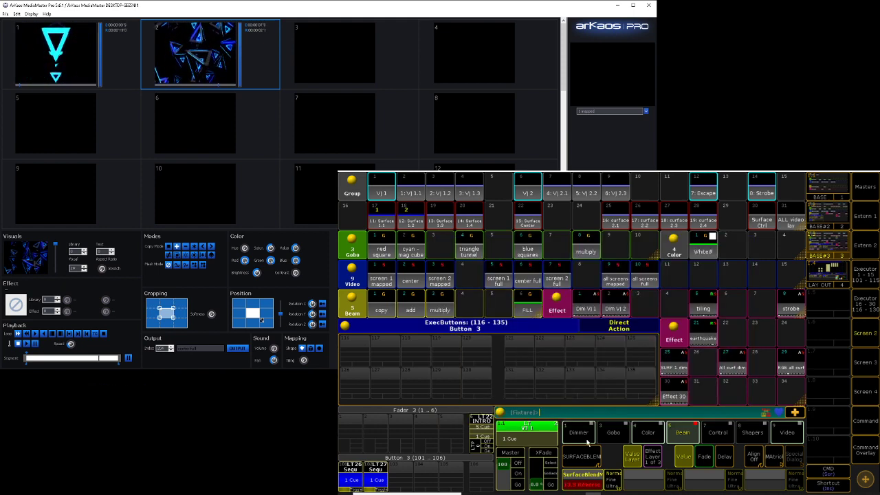
{"action": "left_click", "coordinate": [586, 484]}
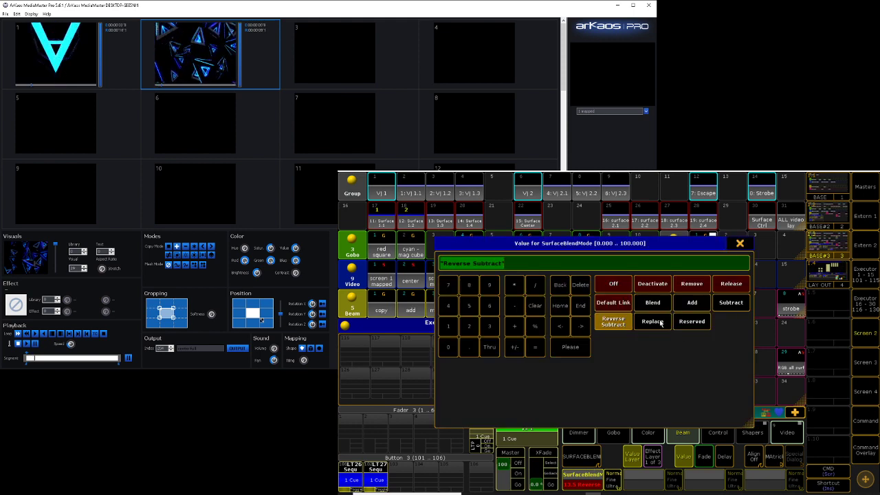
{"action": "left_click", "coordinate": [659, 323]}
{"action": "left_click", "coordinate": [587, 483]}
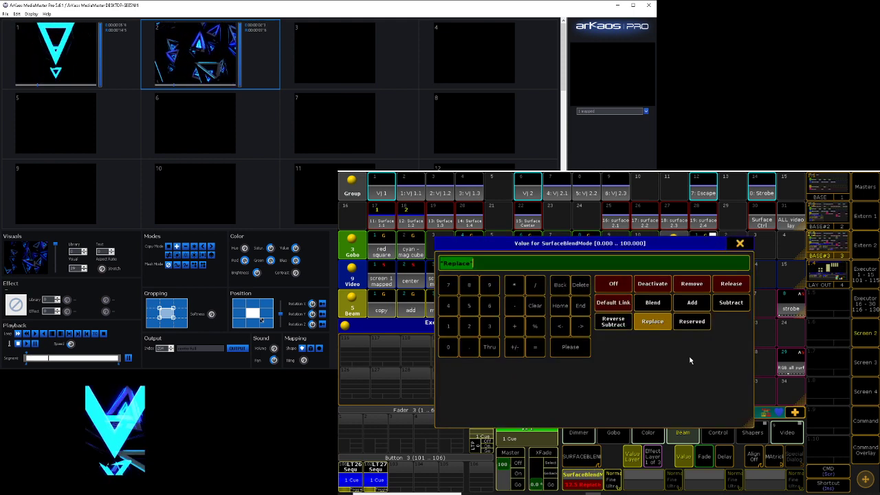
{"action": "left_click", "coordinate": [691, 305]}
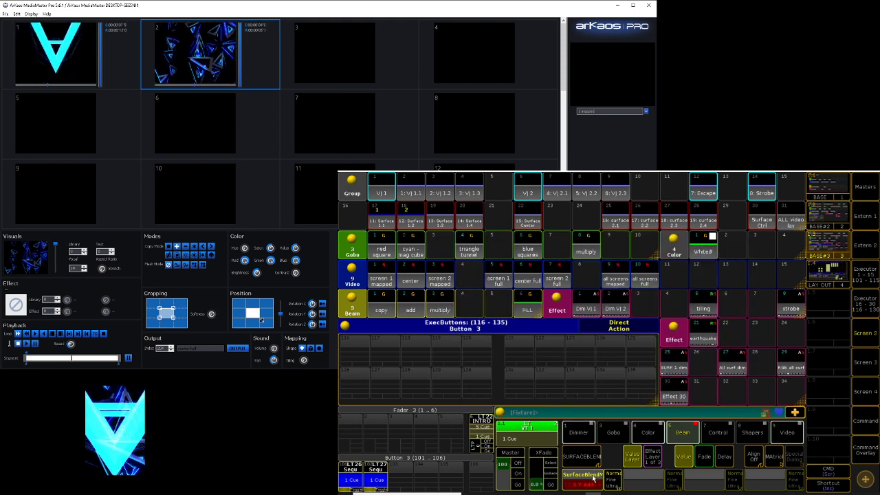
{"action": "left_click", "coordinate": [591, 477]}
{"action": "left_click", "coordinate": [653, 303]}
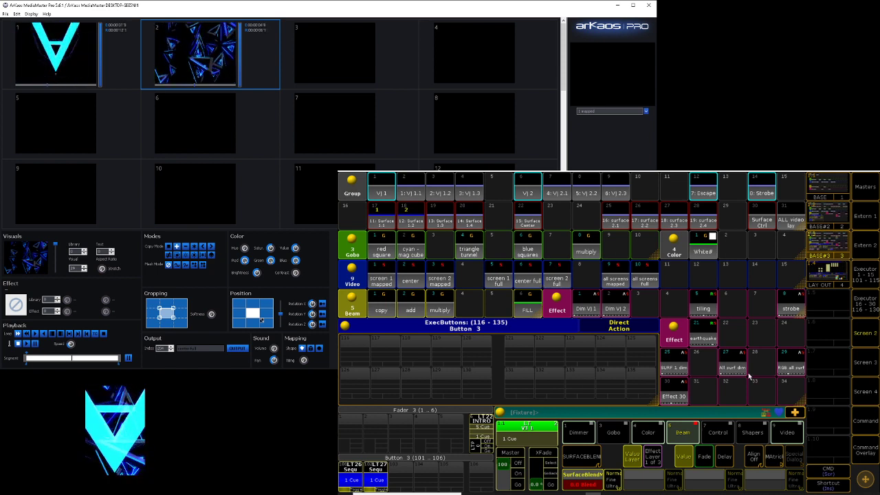
Clear the programmer and switch off every running playback with Everything Off
{"action": "left_click", "coordinate": [859, 460]}
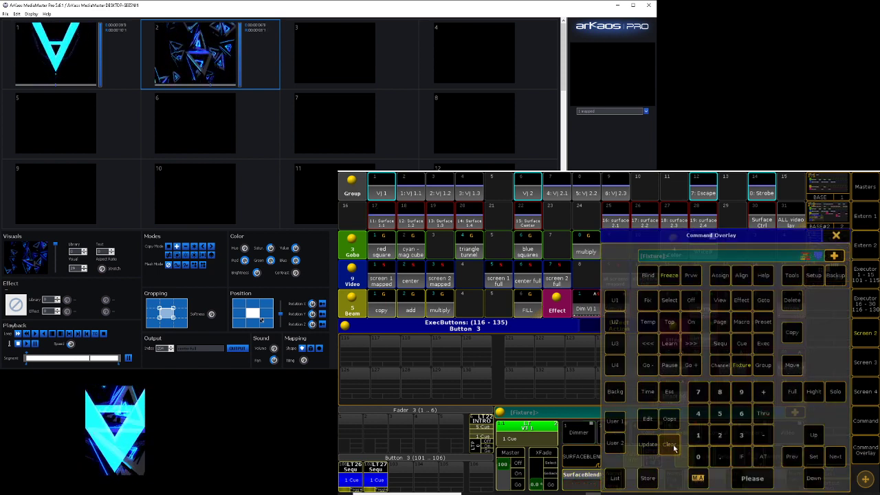
{"action": "left_click", "coordinate": [691, 300]}
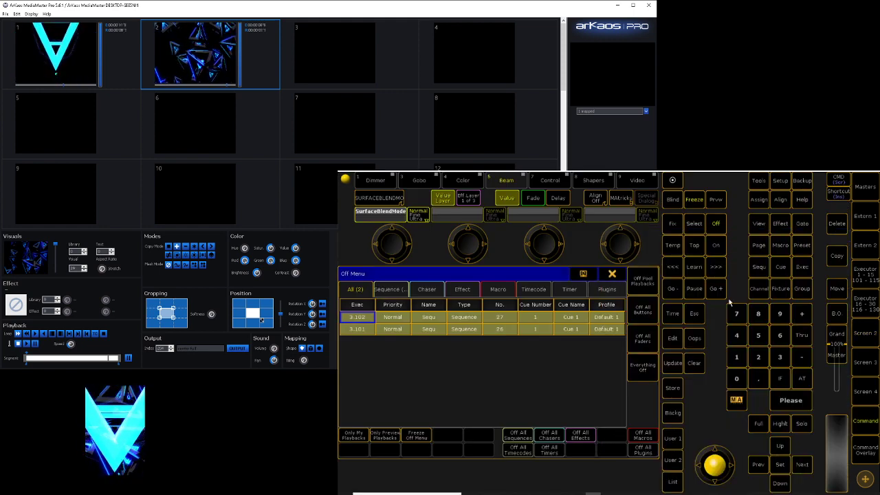
{"action": "left_click", "coordinate": [646, 369]}
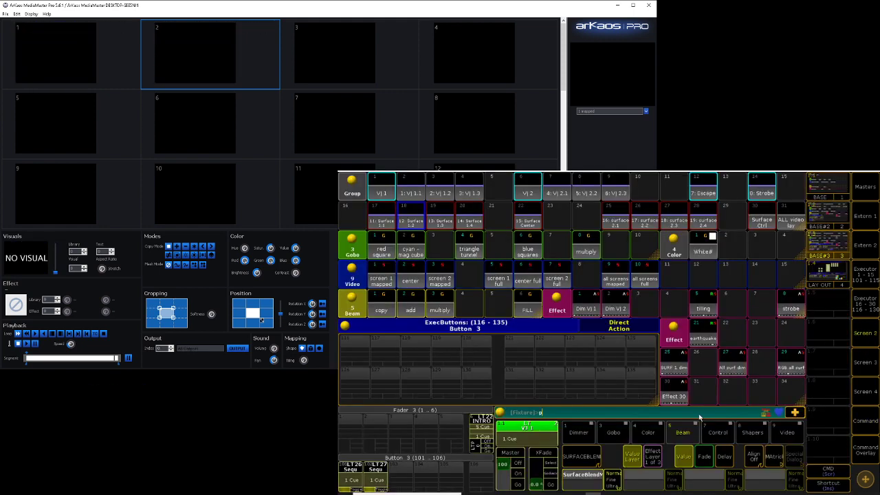
Change the executors to page 2 with the command page 2
{"action": "type", "text": "age"}
{"action": "key", "text": "BackSpace"}
{"action": "key", "text": "BackSpace"}
{"action": "key", "text": "BackSpace"}
{"action": "key", "text": "BackSpace"}
{"action": "type", "text": "page 2"}
{"action": "key", "text": "Return"}
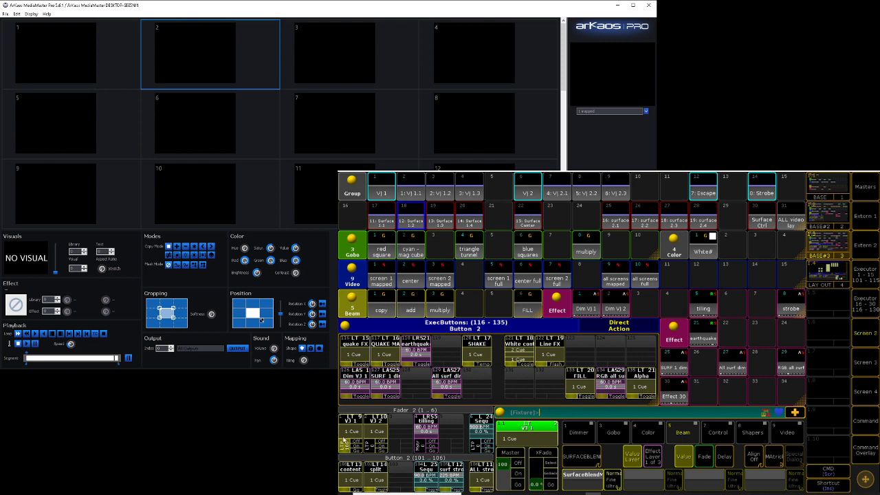
Start the VJ 1 and content executors on page 2, and trigger a cue of the White cont executor
{"action": "left_click", "coordinate": [354, 489]}
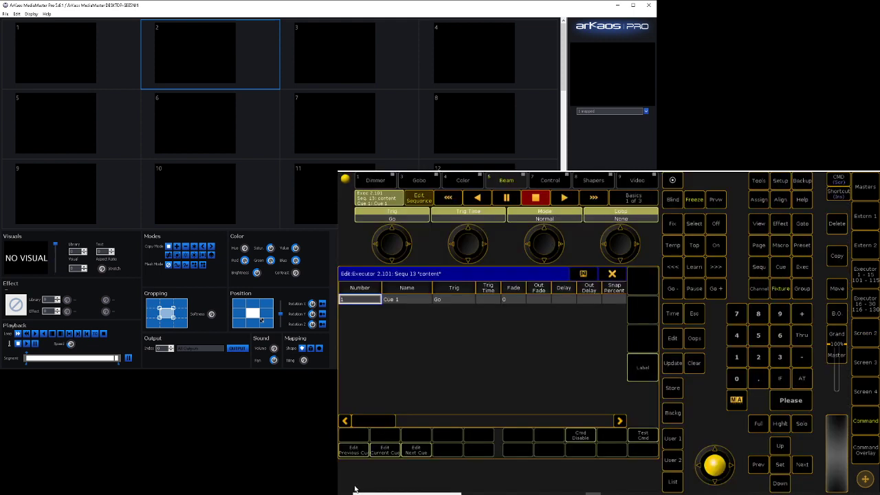
{"action": "left_click", "coordinate": [616, 275]}
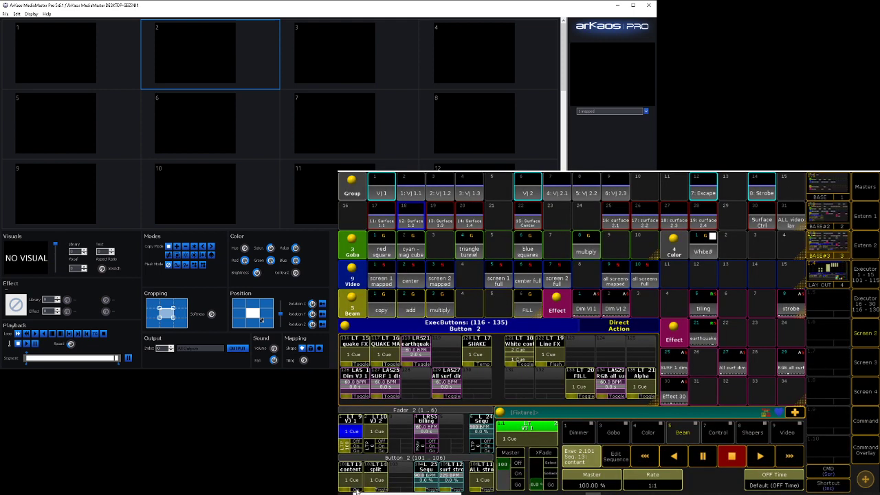
{"action": "left_click", "coordinate": [354, 489]}
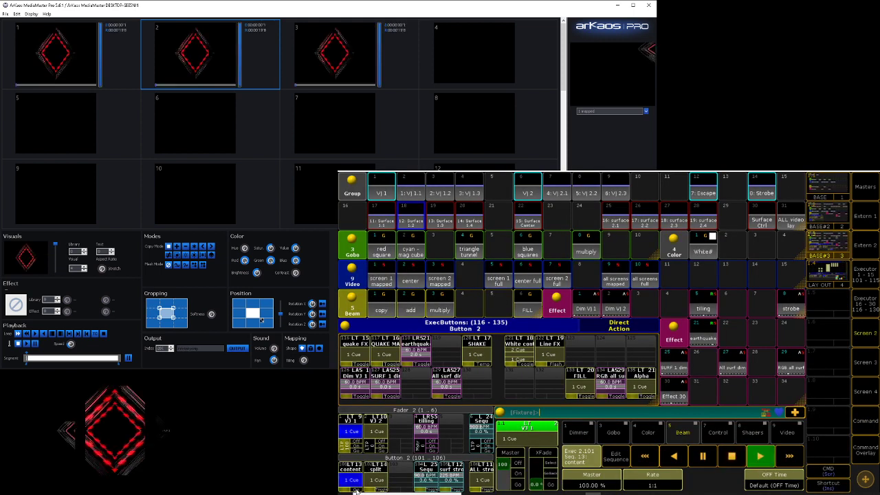
{"action": "left_click", "coordinate": [521, 365]}
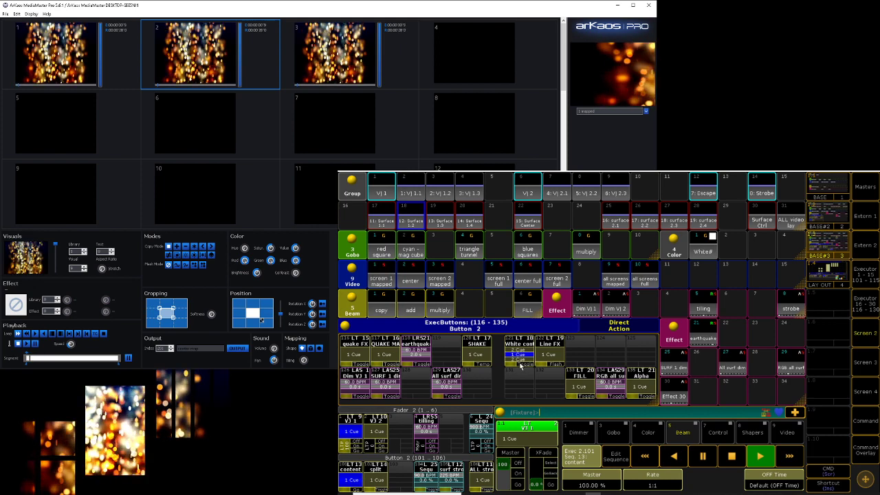